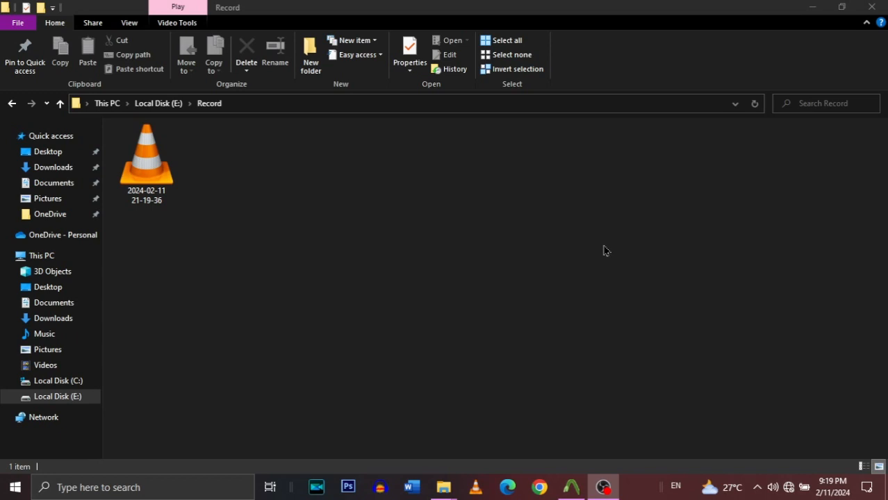
Open the dual_cz75_v2 archive from the Downloads folder and dismiss the WinRAR web notice.
key(super)
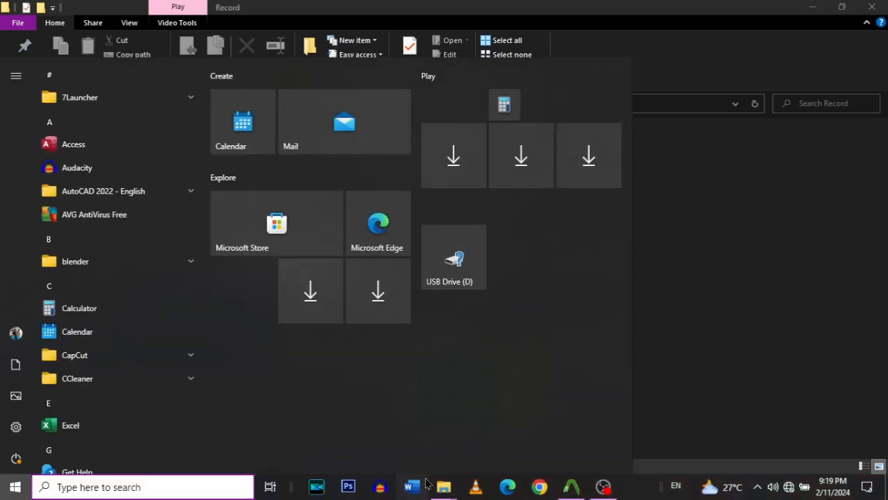
mouse_move(444, 486)
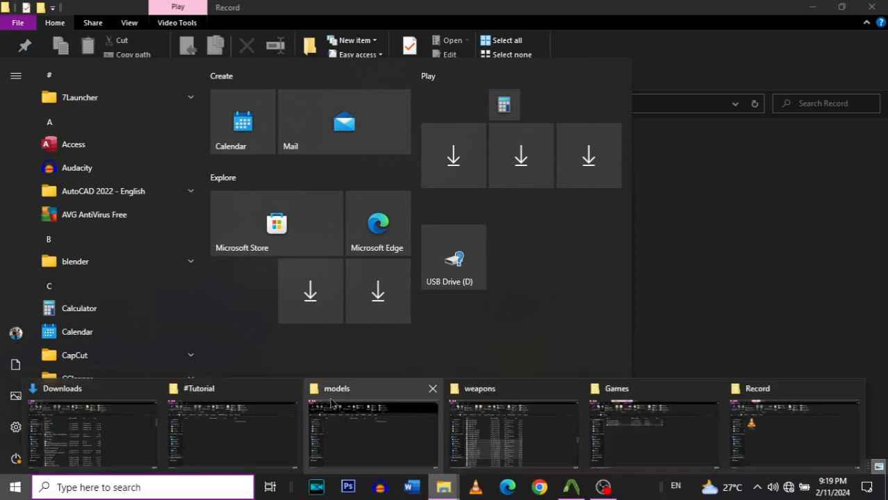
click(118, 439)
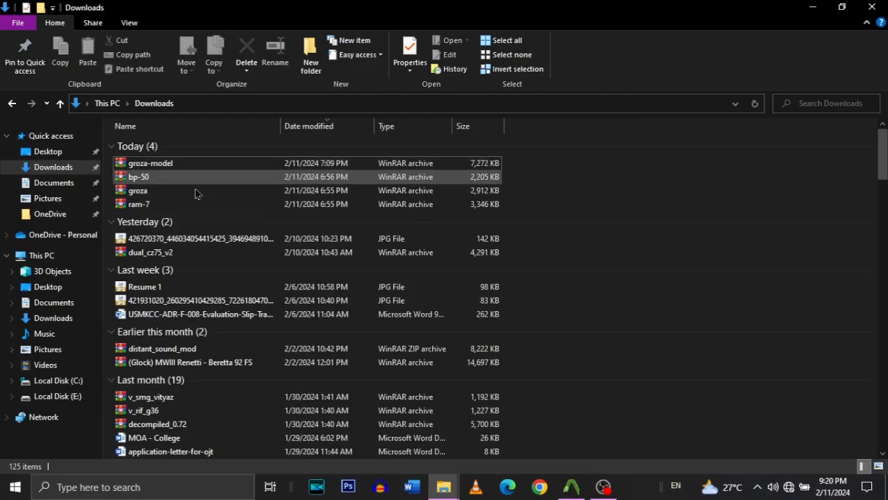
click(153, 254)
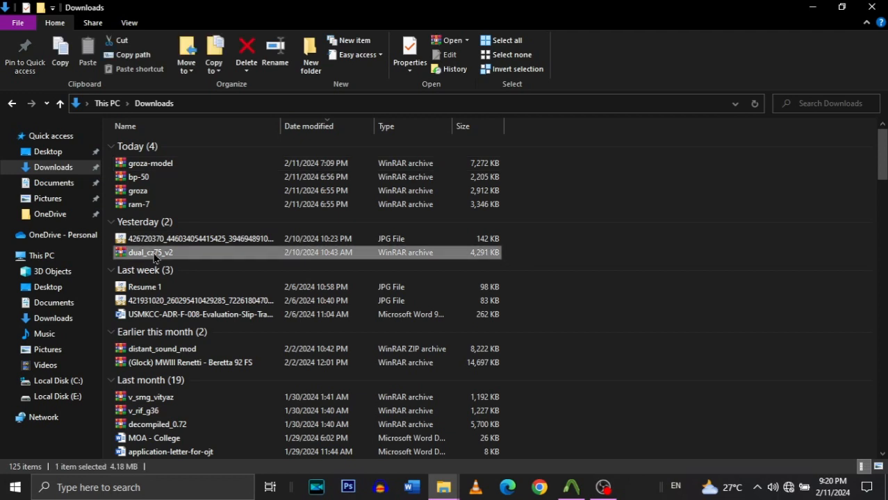
double_click(169, 254)
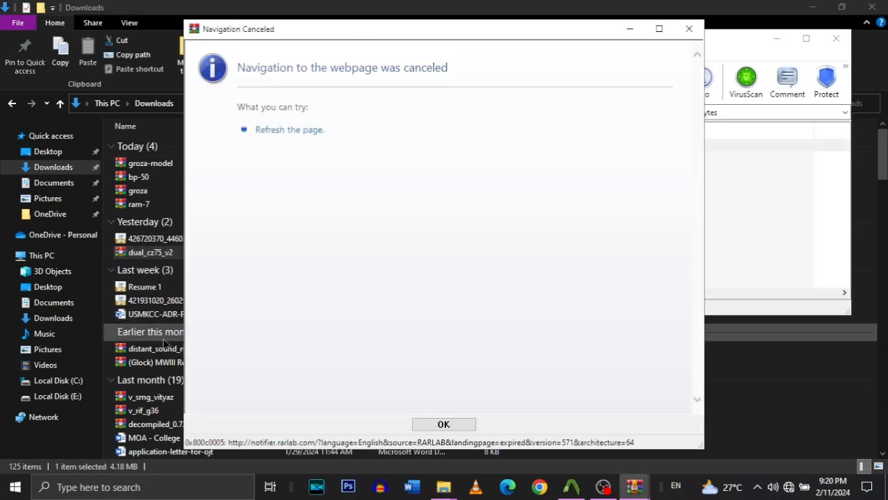
click(688, 28)
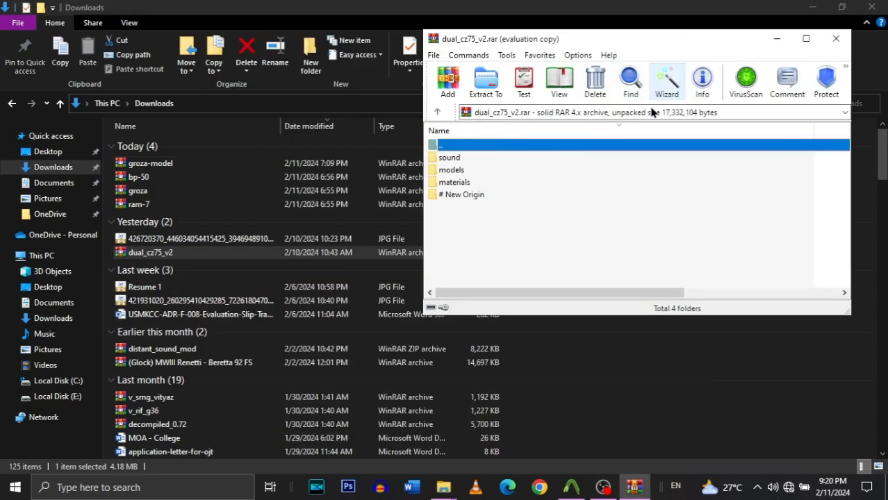
Open the (Glock) MWIII Renetti - Beretta 92 FS archive from Downloads and dismiss the WinRAR web notice.
double_click(192, 363)
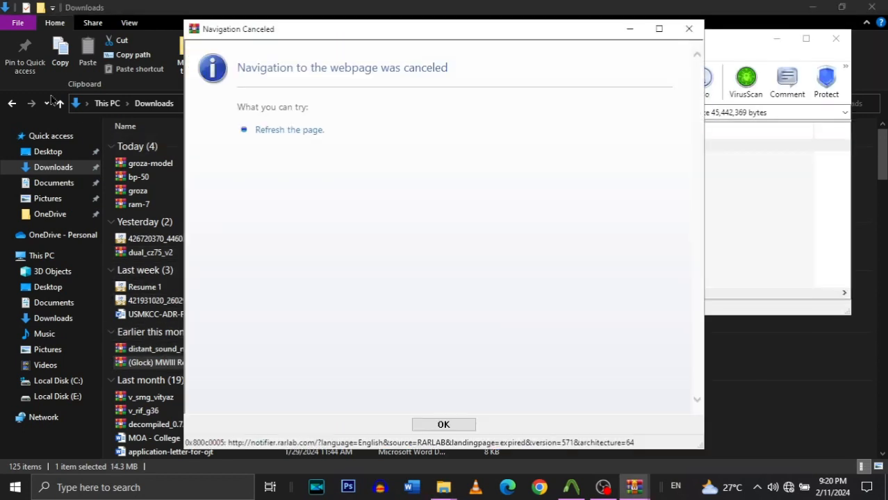
click(688, 29)
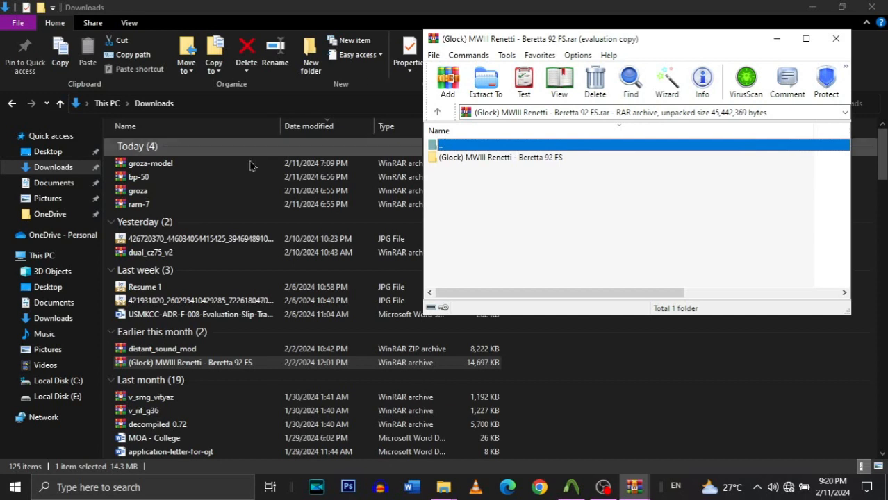
click(165, 256)
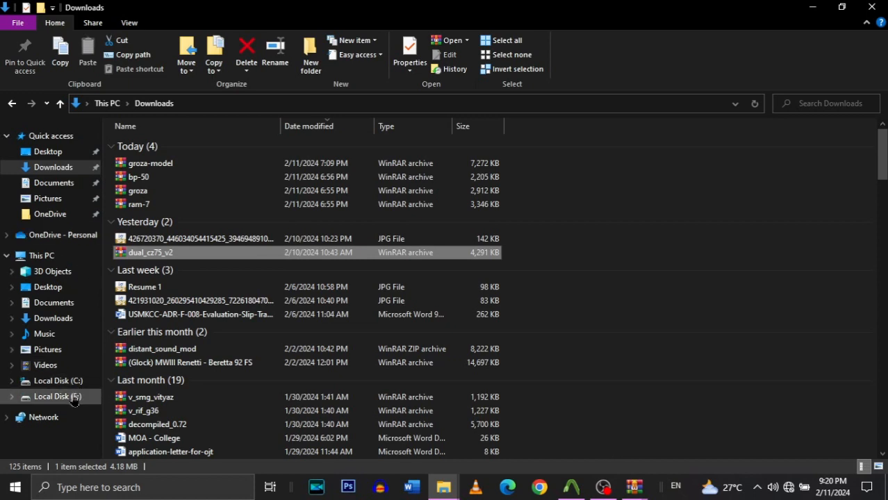
View the #Tutorial folder and bring up the inner models folder under MW2019\models.
click(443, 488)
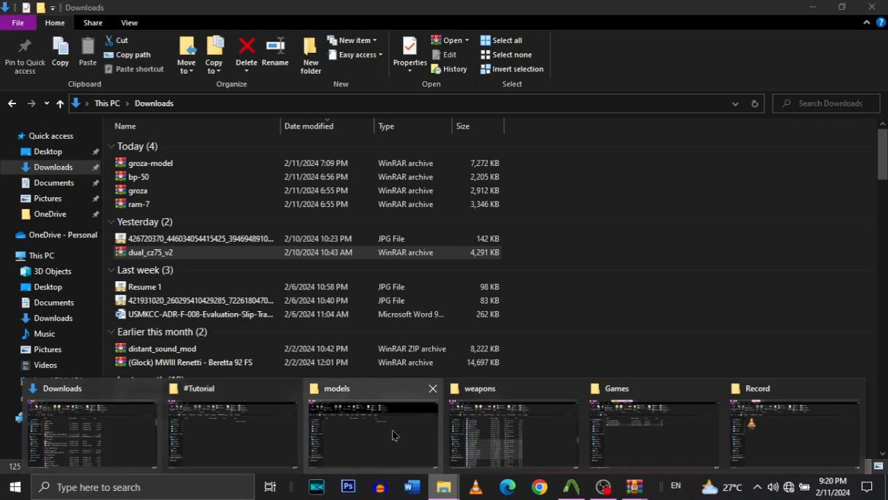
click(241, 433)
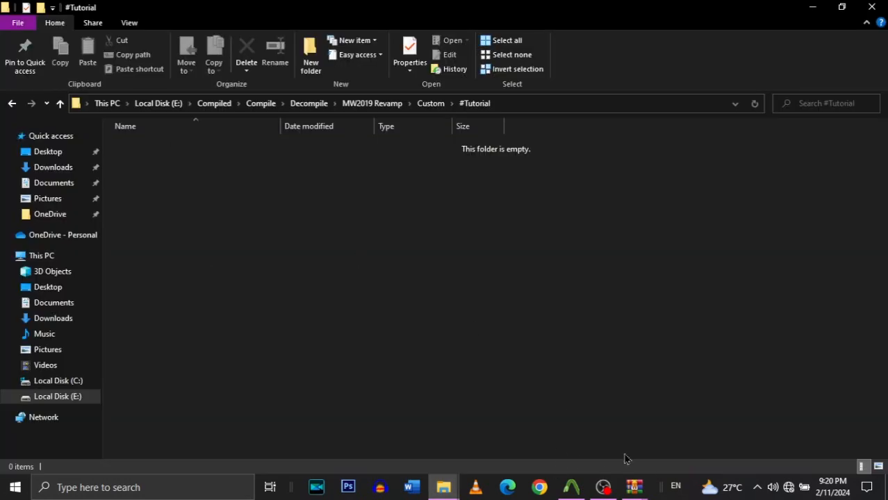
click(443, 487)
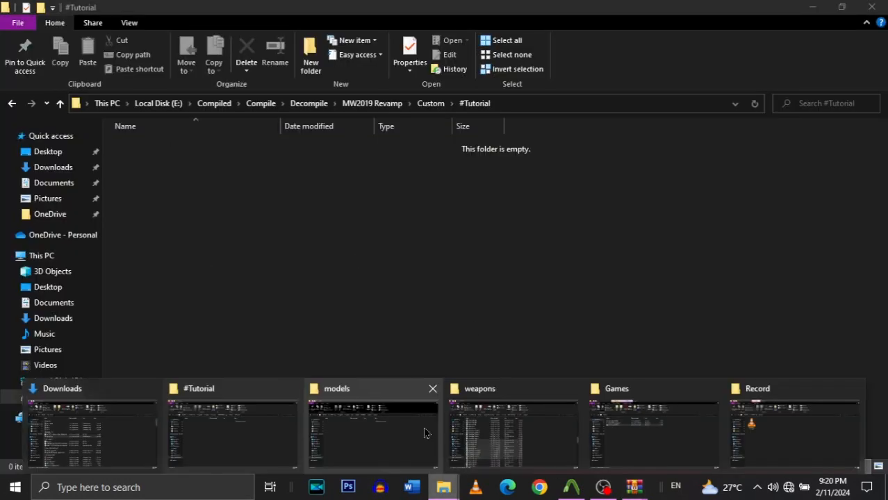
click(426, 433)
Extract the five v_pist_glock18 files from the Renetti archive's models\weapons folder into the open models folder.
mouse_move(634, 485)
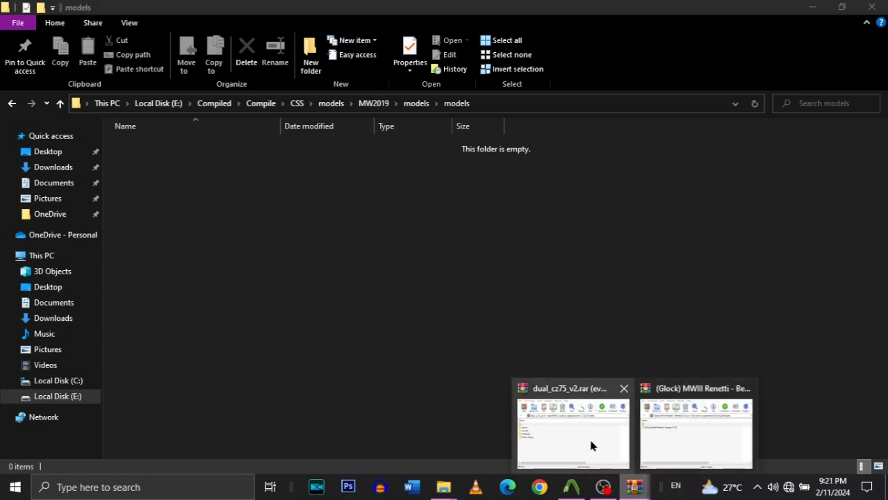
click(679, 424)
double_click(478, 158)
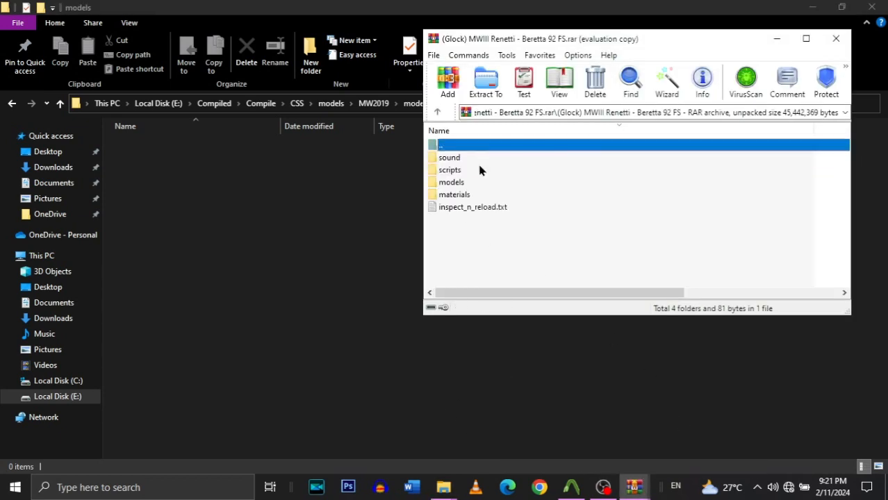
double_click(457, 183)
double_click(459, 161)
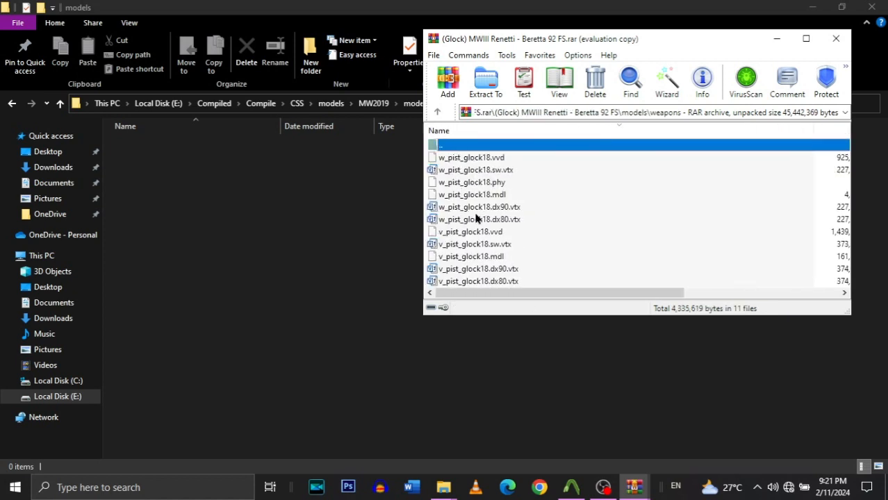
click(473, 237)
shift+click(485, 282)
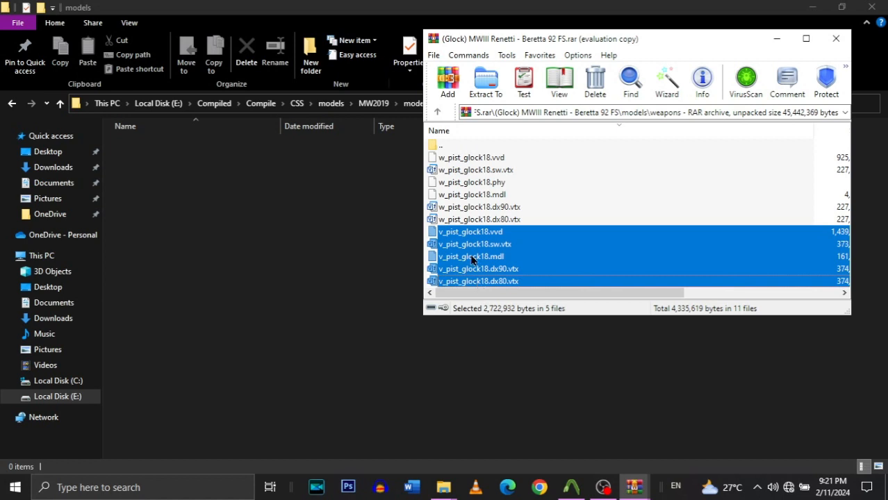
drag(472, 257, 172, 219)
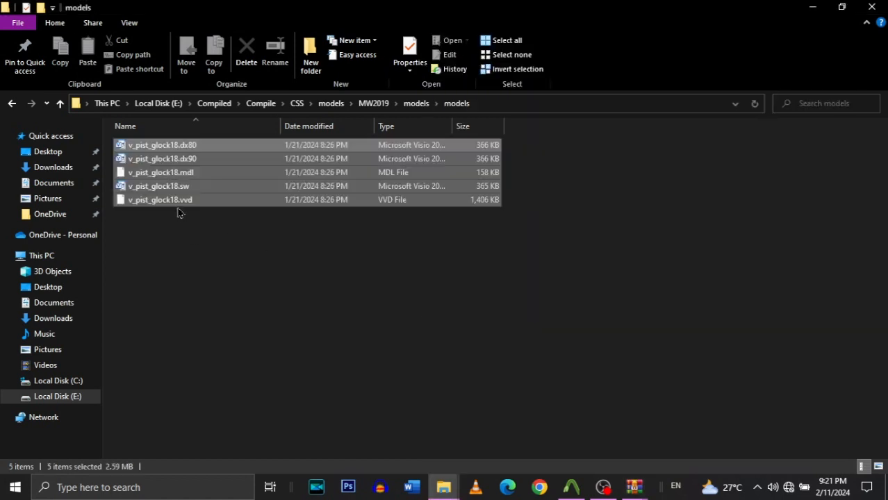
Extract the six v_pist_elite files from the dual_cz75_v2 archive's models\weapons folder into the same models folder.
click(634, 489)
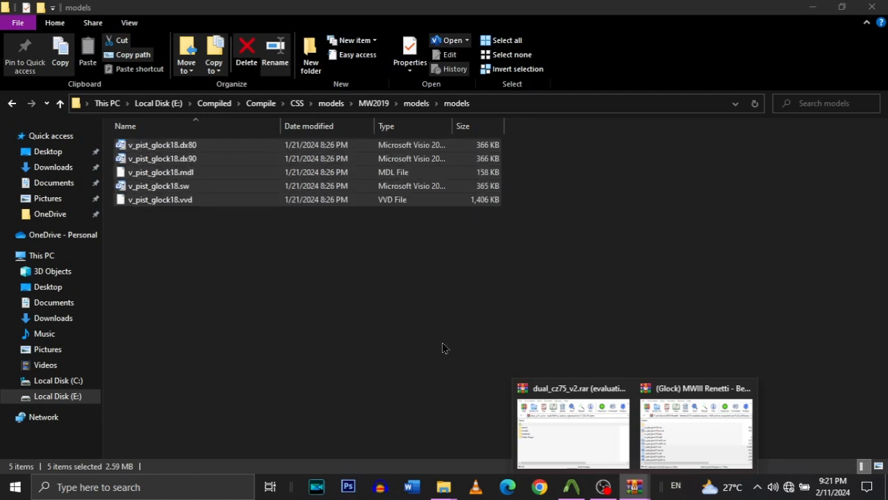
click(583, 435)
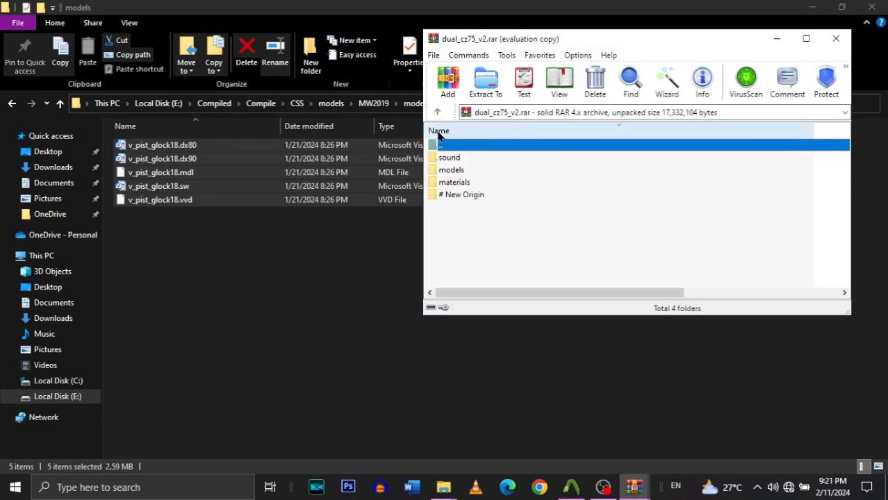
double_click(456, 169)
double_click(456, 158)
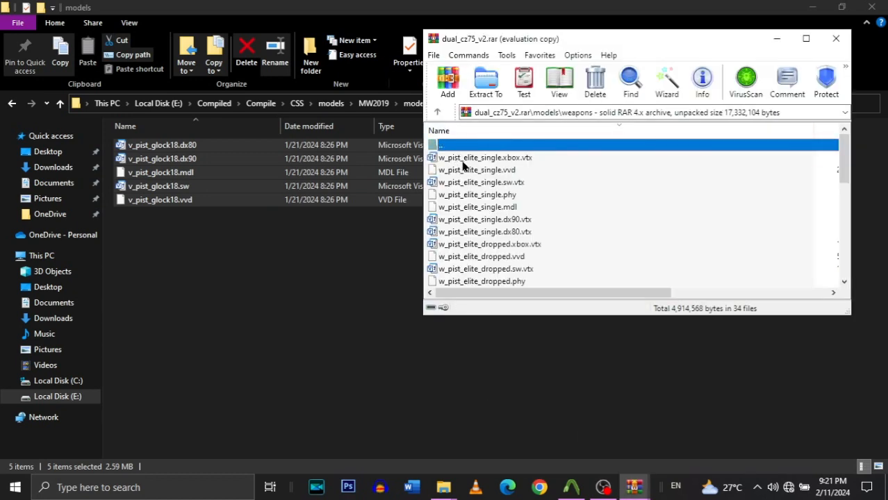
scroll(500, 264, down, 7)
click(479, 220)
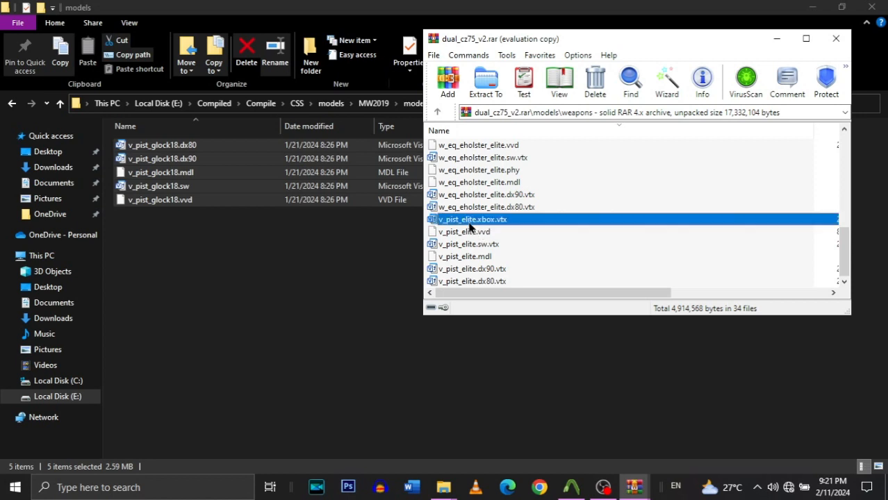
shift+click(478, 281)
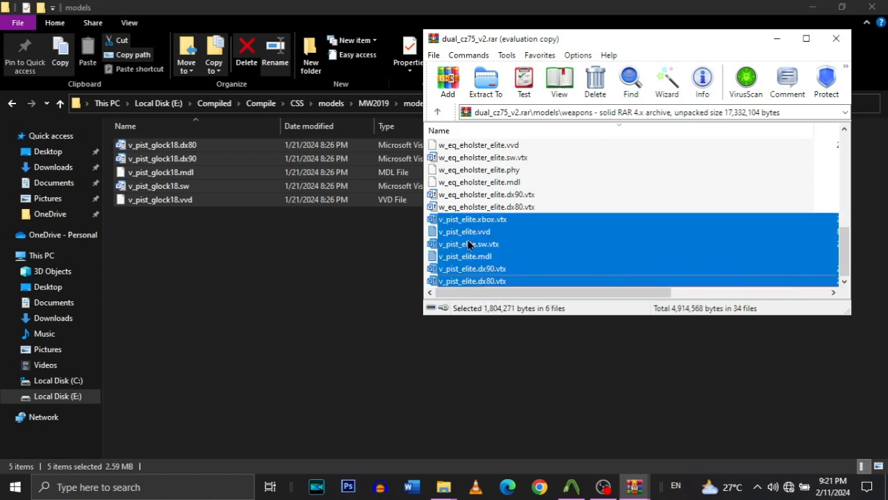
drag(469, 244, 291, 326)
drag(222, 352, 223, 352)
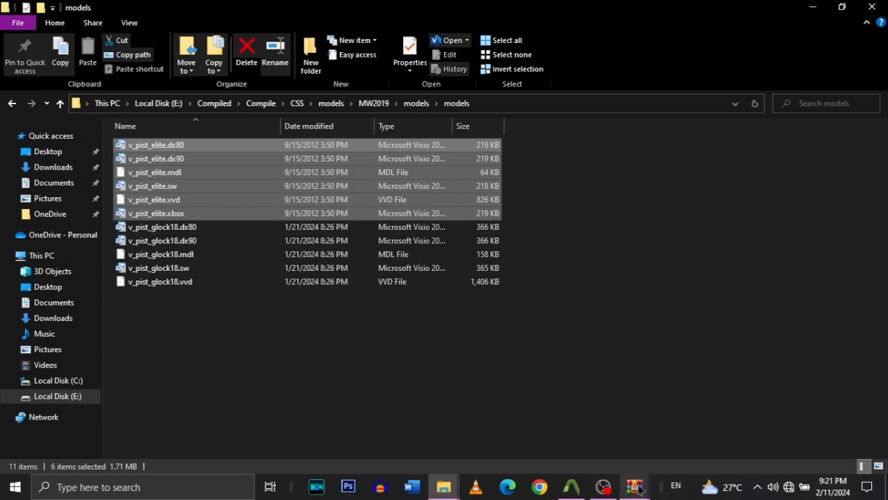
Close both the Renetti and dual_cz75_v2 archive windows.
mouse_move(634, 487)
click(746, 389)
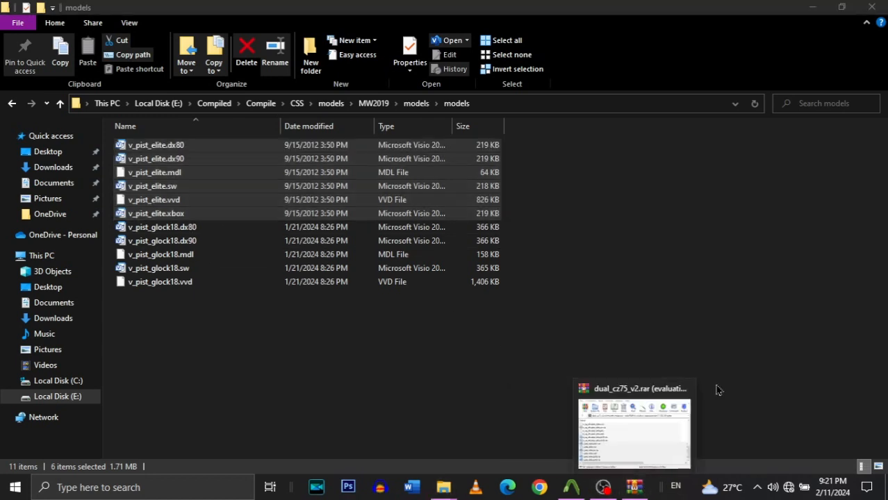
click(690, 388)
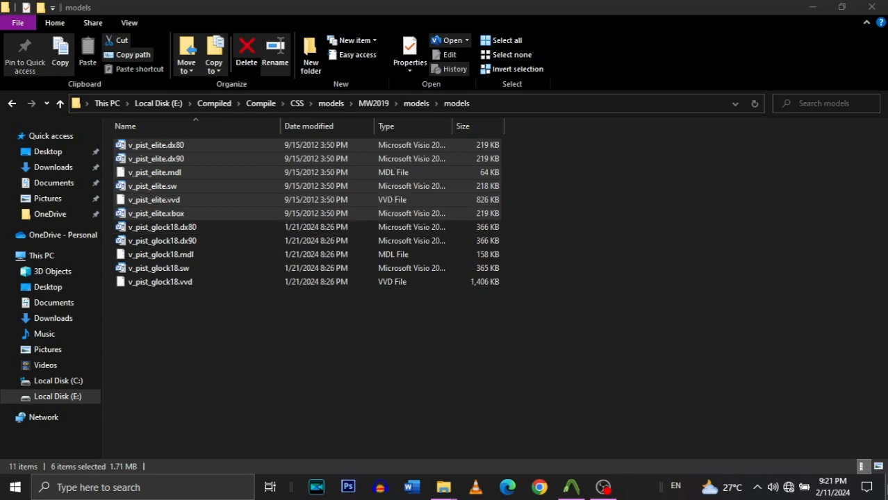
Switch to Crowbar and bring up its Decompile settings.
click(569, 489)
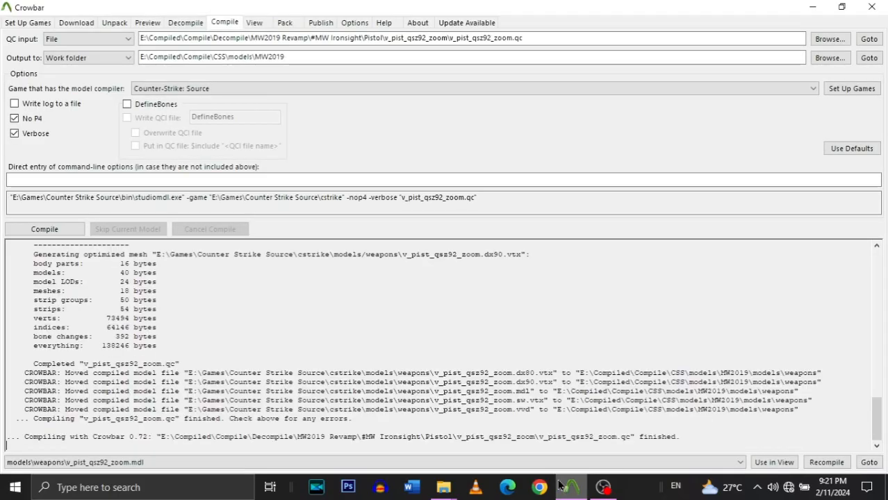
click(185, 27)
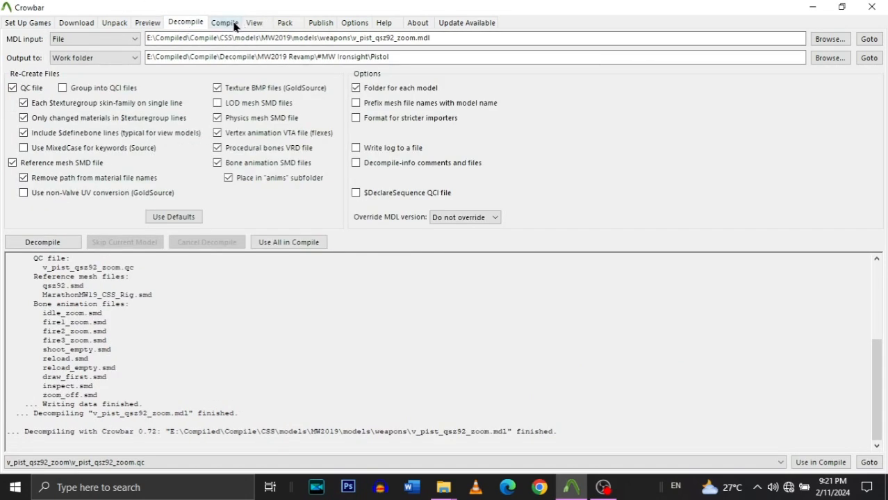
click(232, 26)
click(178, 26)
click(223, 26)
click(186, 25)
Choose v_pist_elite.mdl from the MW2019\models\models folder as the MDL input for decompiling.
click(823, 40)
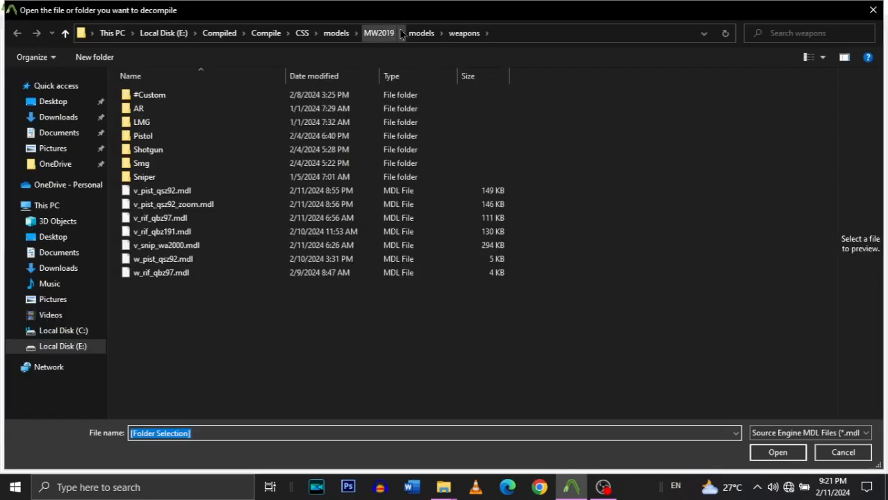
click(422, 33)
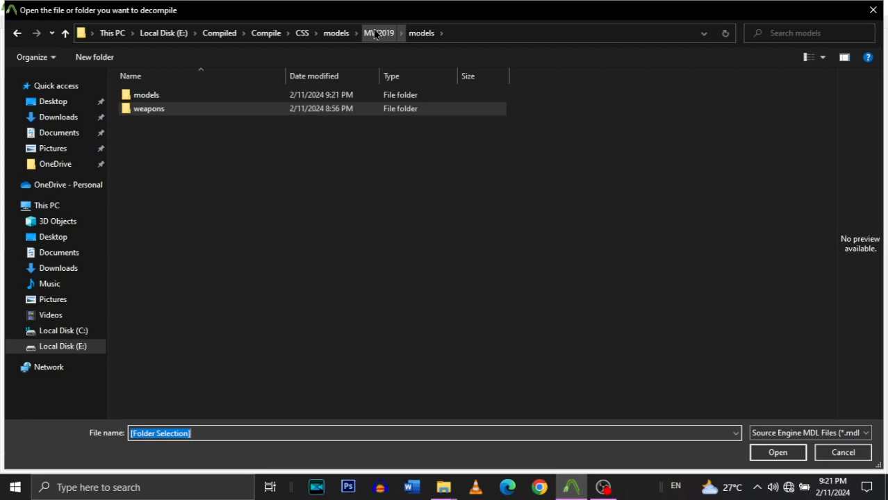
double_click(180, 97)
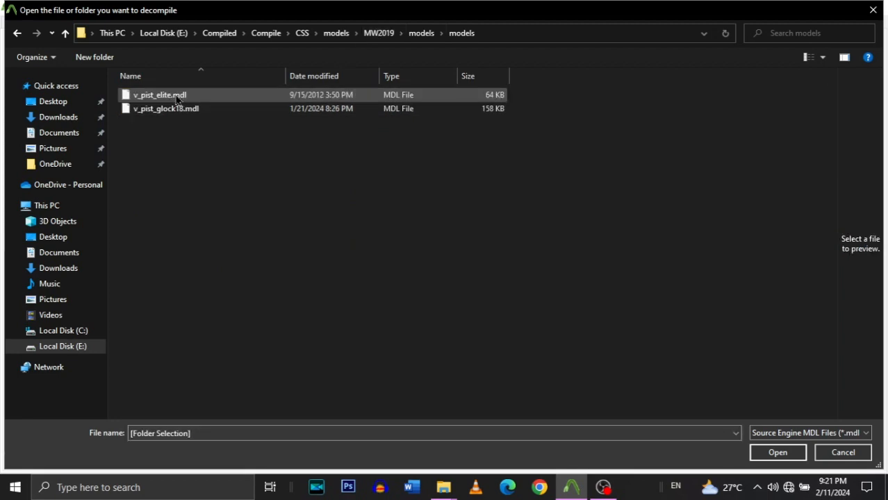
double_click(176, 98)
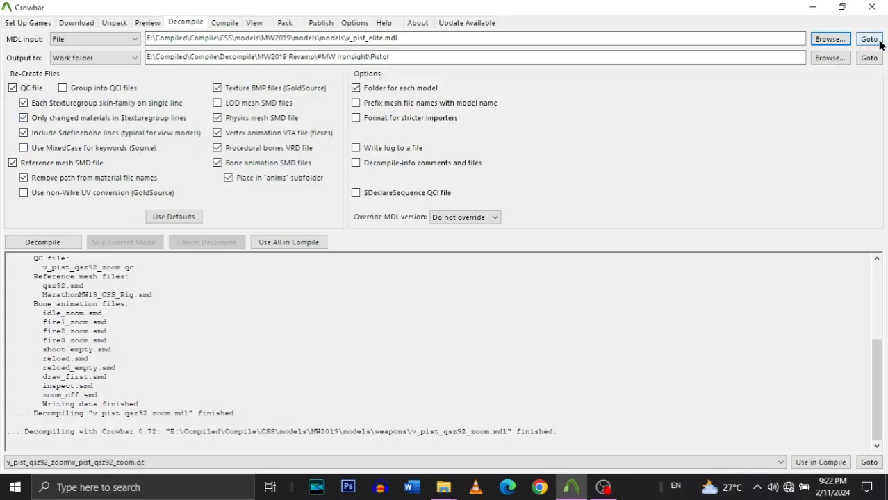
Set the decompile output folder to MW2019 Revamp\Custom\#Tutorial.
click(830, 58)
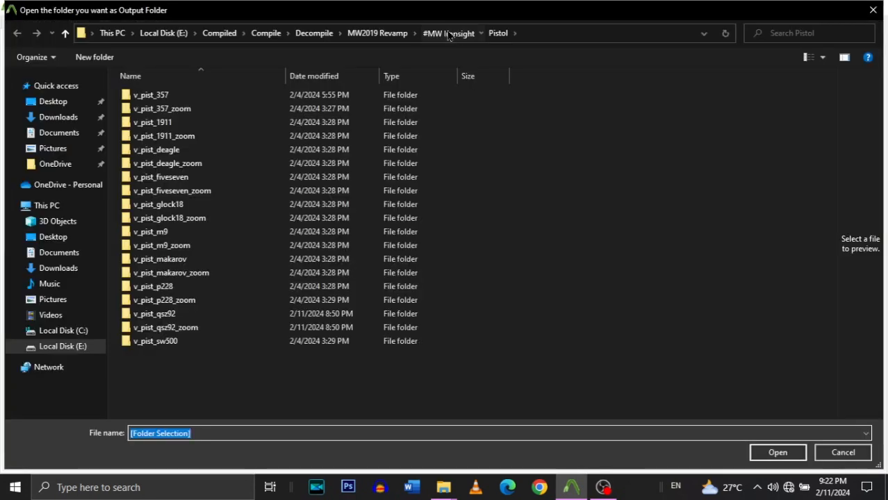
click(448, 33)
click(377, 33)
click(174, 109)
double_click(176, 110)
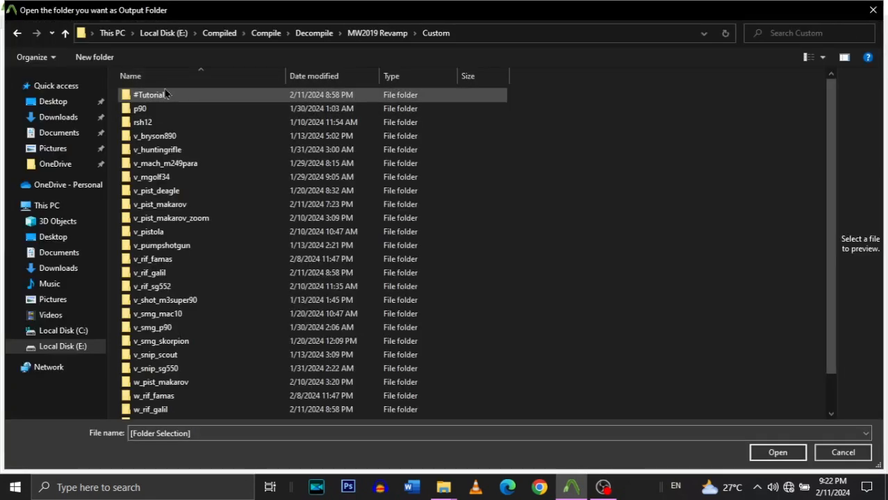
double_click(165, 95)
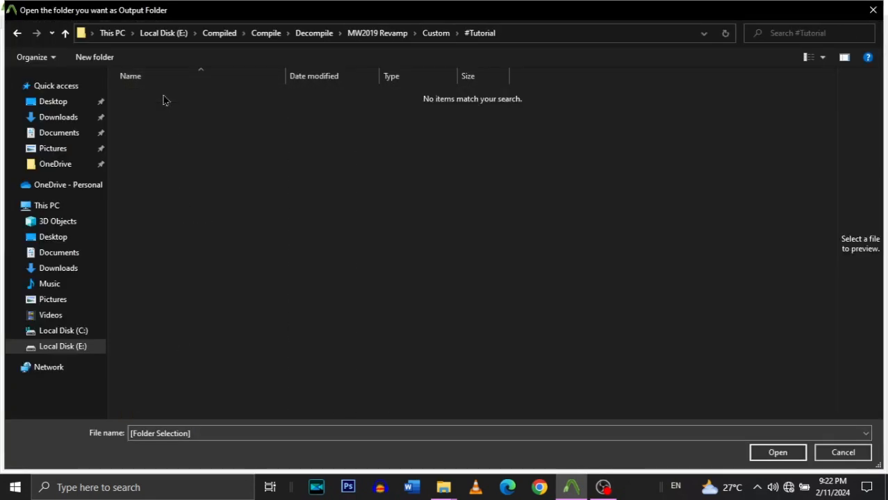
click(778, 453)
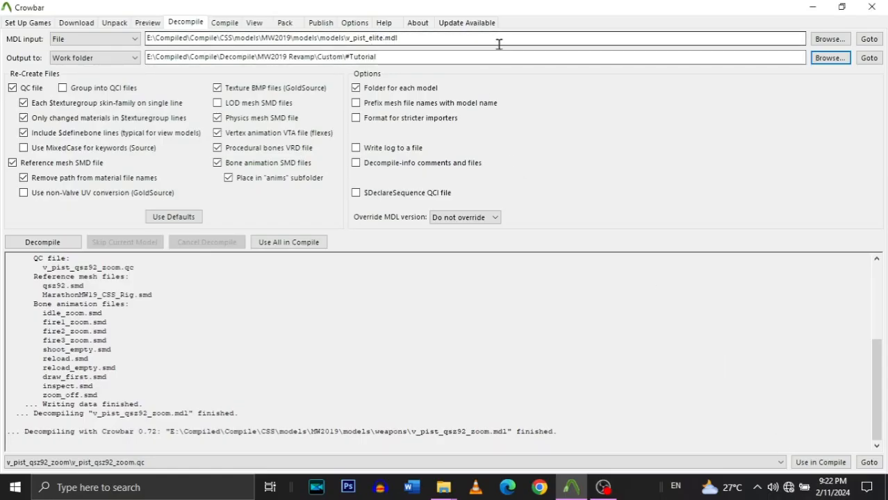
Decompile v_pist_elite.mdl into the #Tutorial output folder.
click(844, 58)
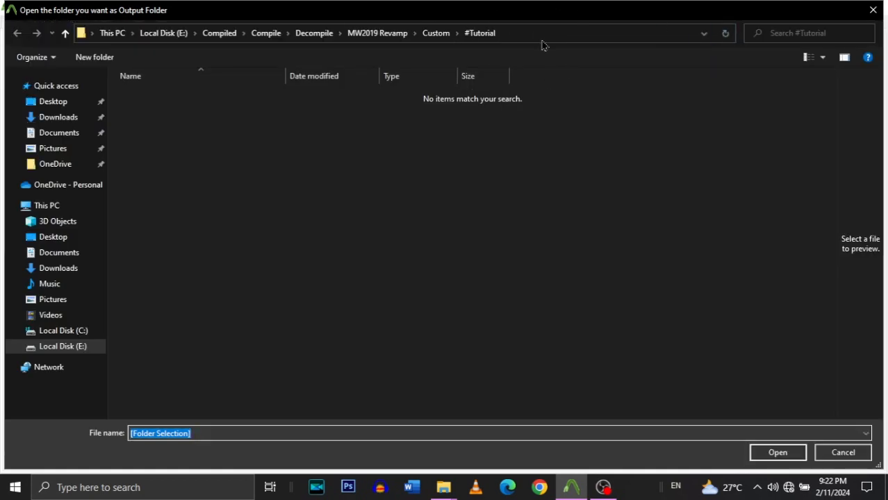
click(879, 14)
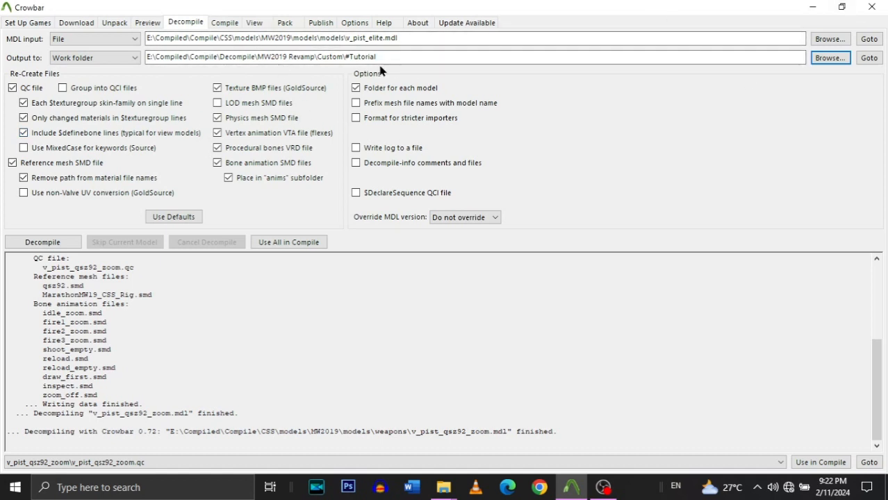
click(35, 246)
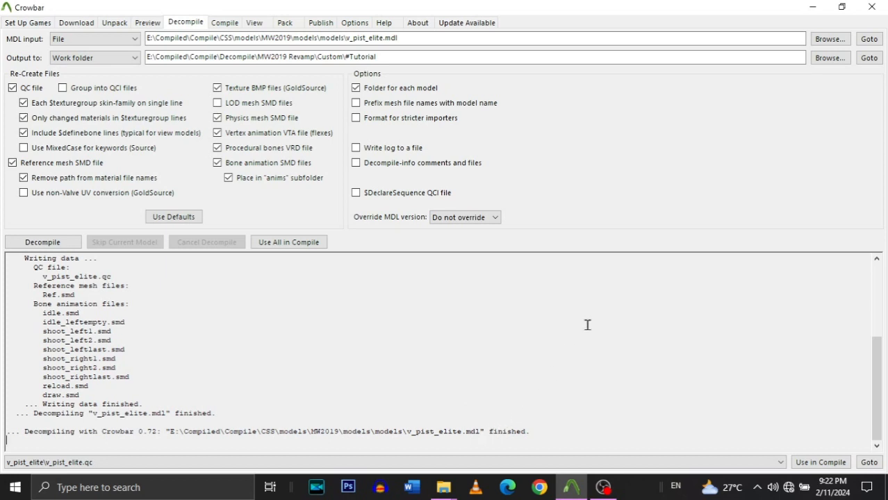
Choose v_pist_glock18.mdl as the MDL input and decompile it into the #Tutorial folder.
click(831, 39)
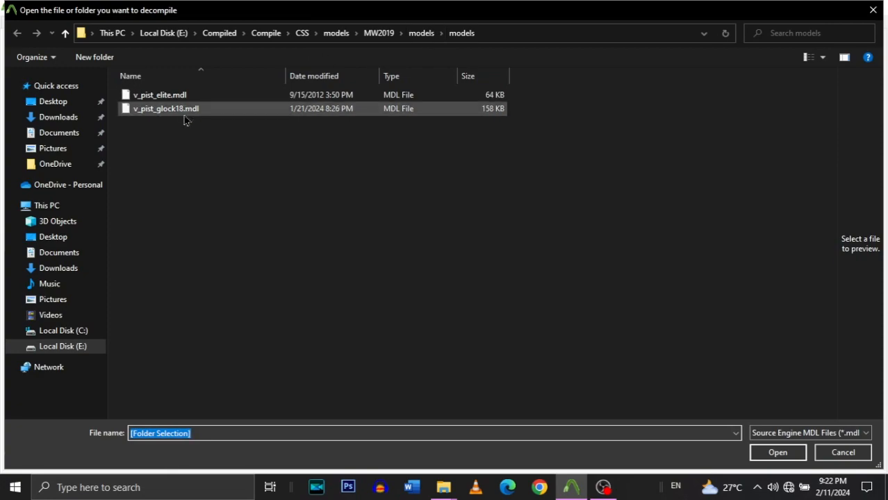
double_click(186, 114)
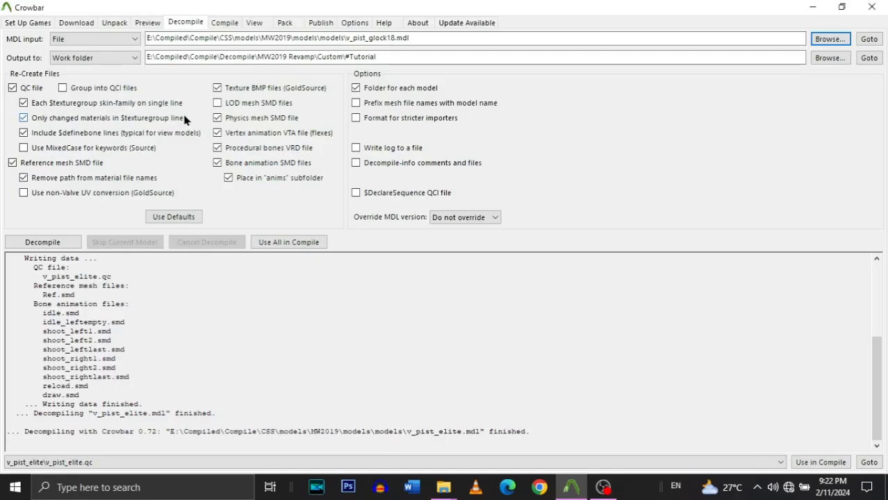
click(43, 244)
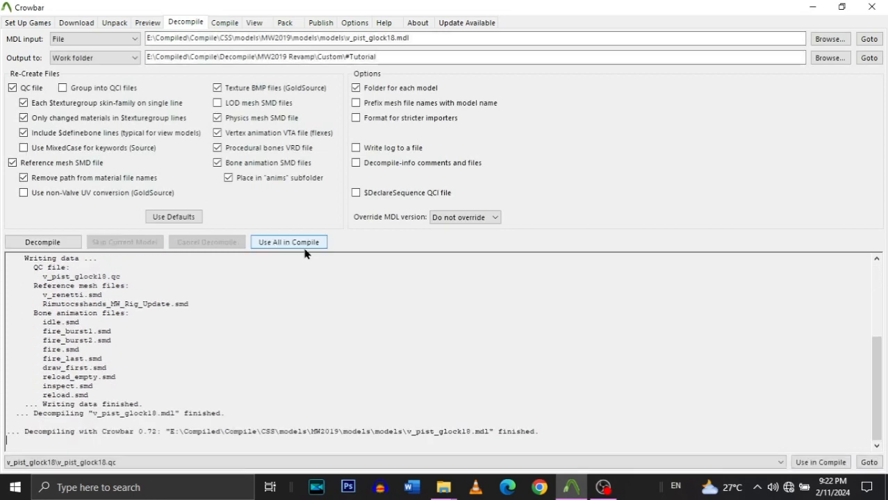
Switch to the #Tutorial folder in File Explorer and examine the decompiled contents of v_pist_elite and v_pist_glock18.
mouse_move(443, 488)
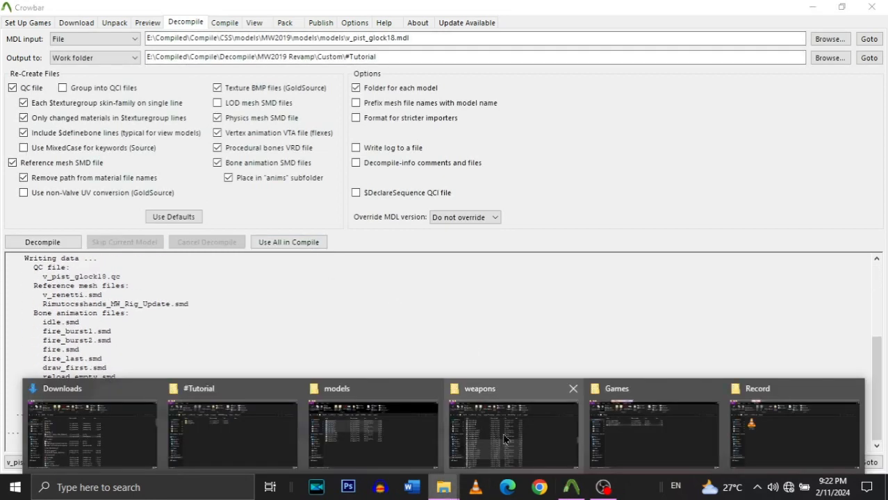
click(214, 439)
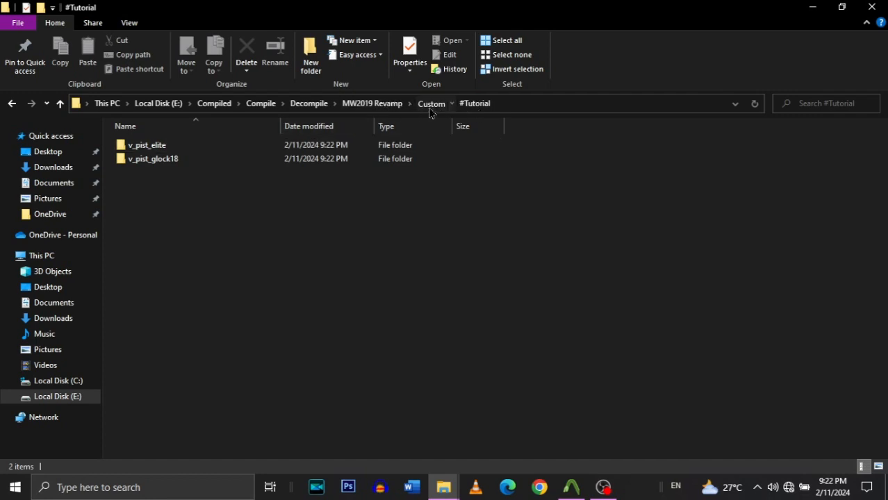
key(alt+Up)
double_click(159, 145)
double_click(159, 147)
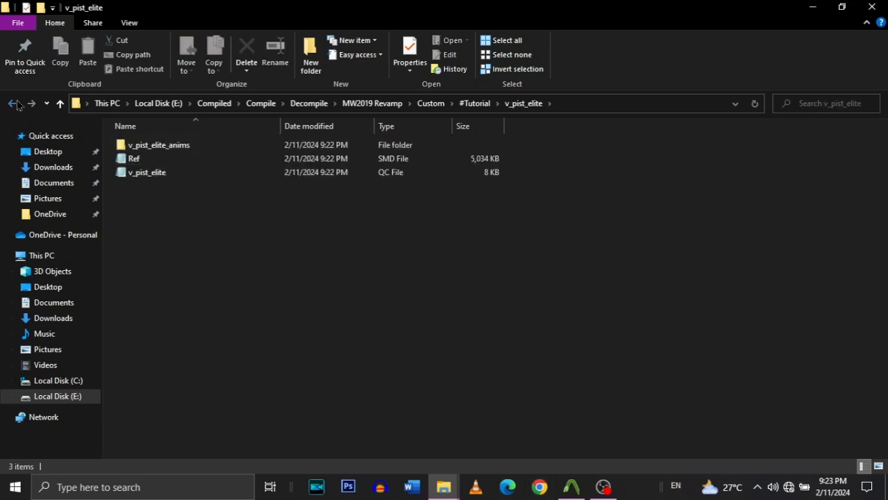
key(alt+Left)
double_click(158, 147)
key(alt+Left)
click(153, 173)
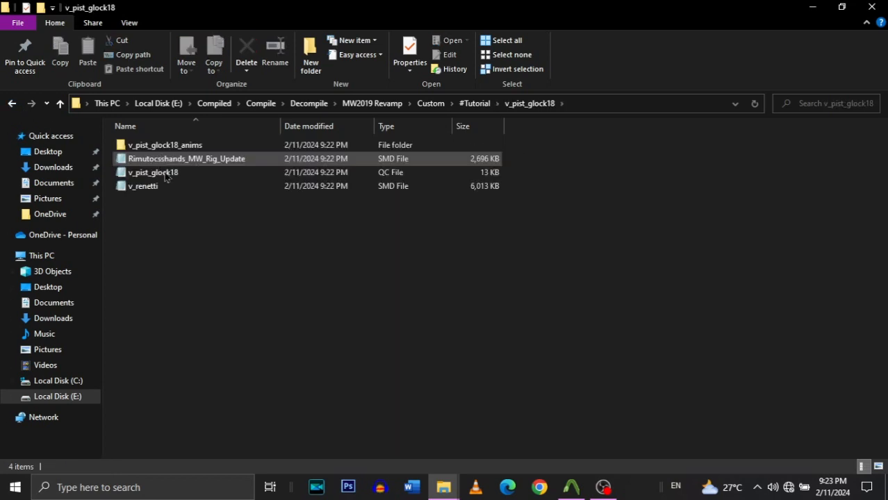
click(12, 103)
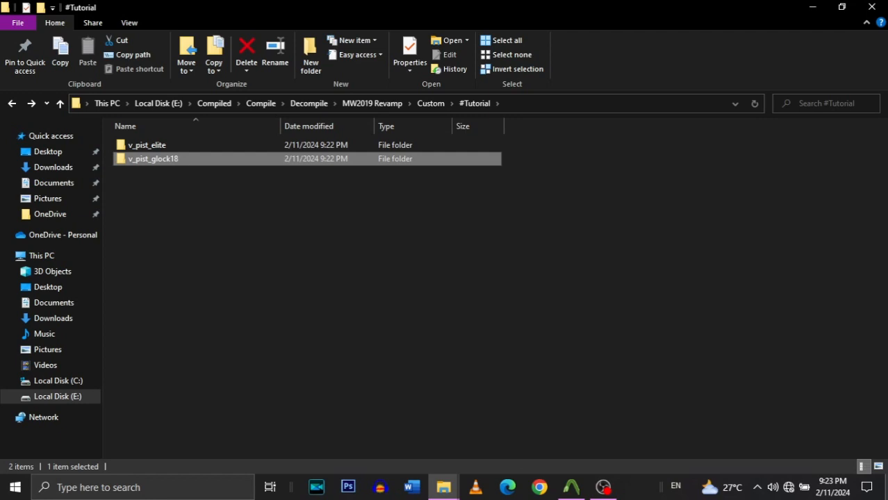
Launch Blender 2.79 from the desktop, maximize its window and dismiss the splash screen.
click(887, 487)
double_click(38, 301)
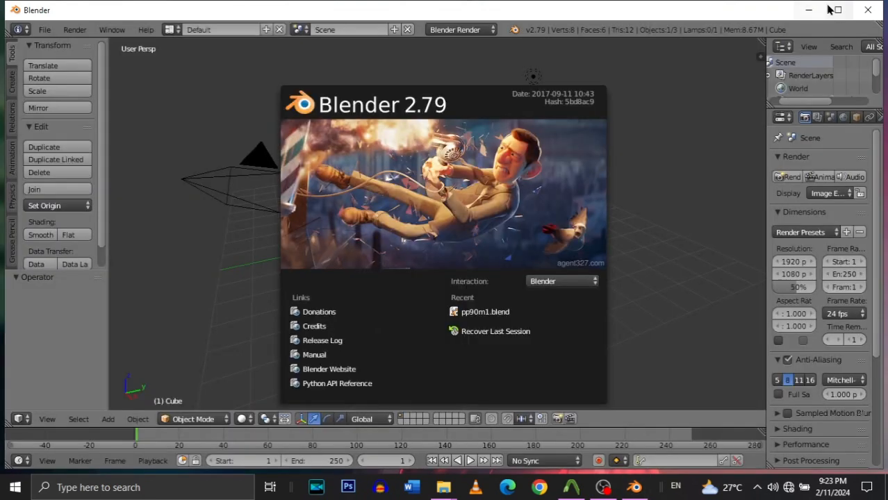
click(831, 9)
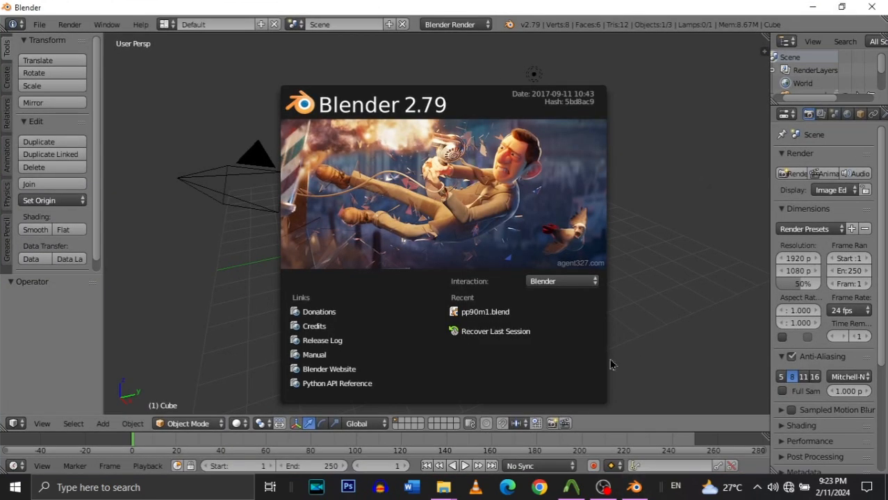
click(659, 162)
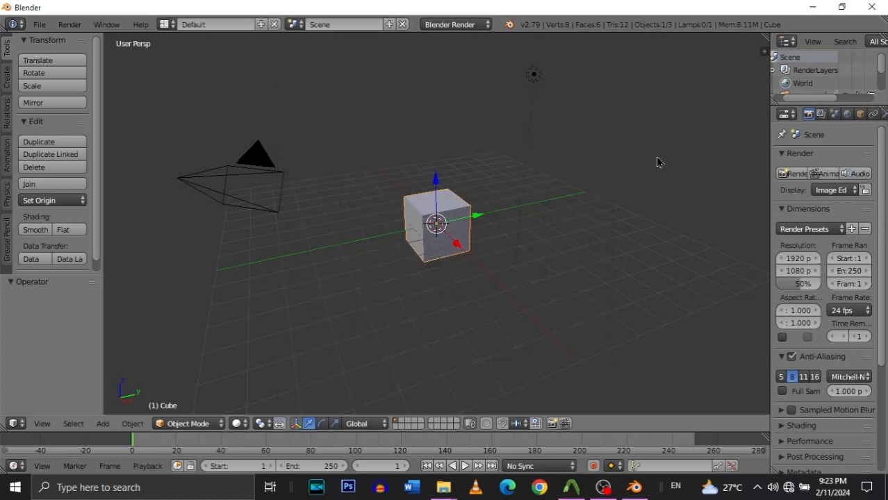
Delete all default objects from the scene, including the cube, camera and lamp.
key(a)
key(x)
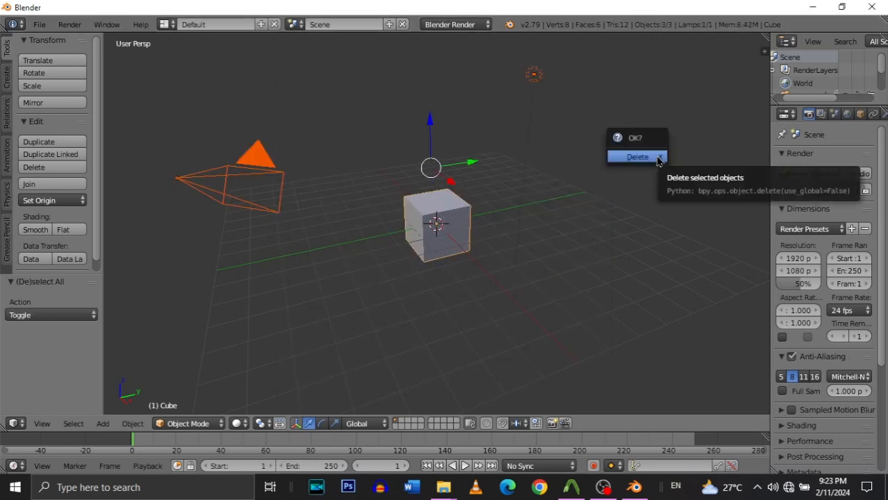
click(659, 162)
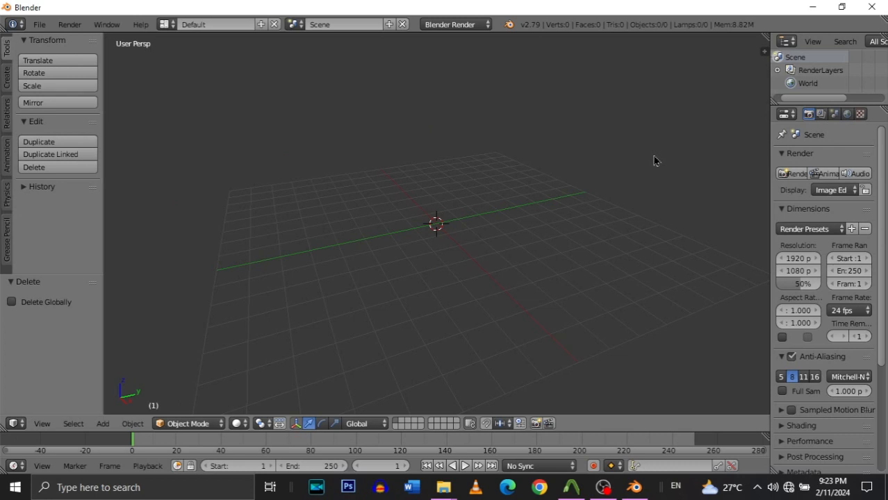
Open the file browser for importing Source Engine model data (.smd, .vta, .dmx, .qc).
click(38, 26)
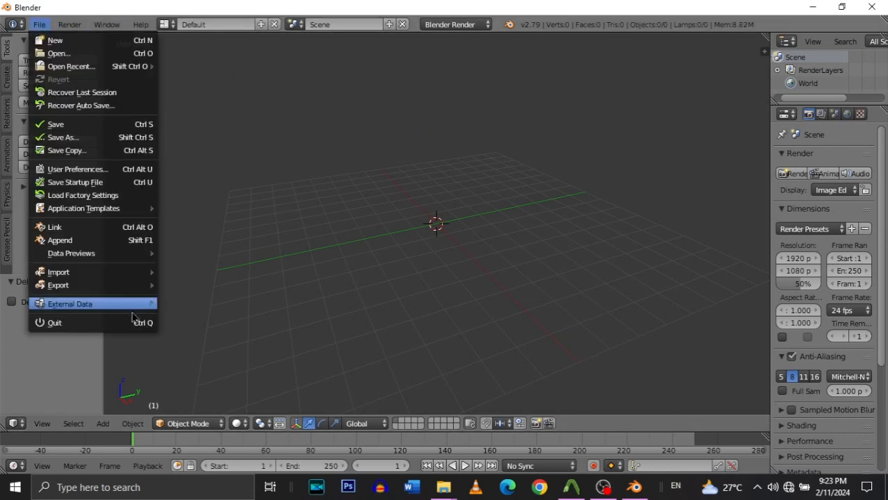
click(38, 25)
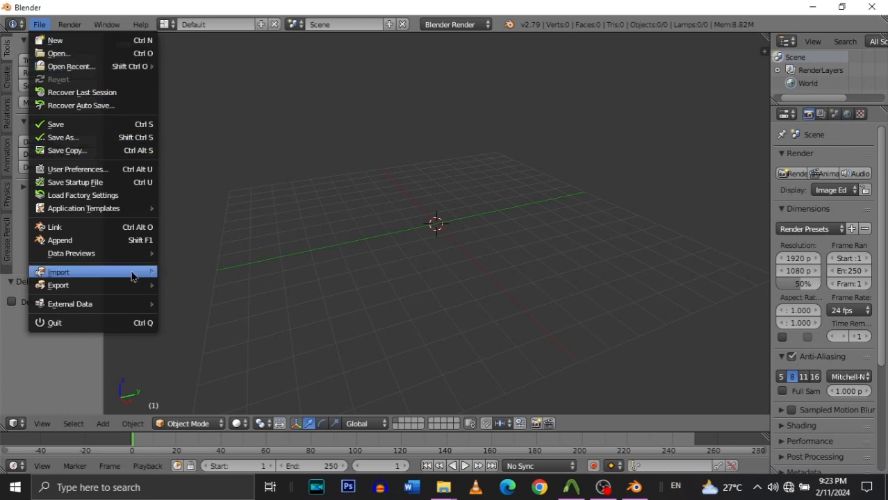
mouse_move(142, 276)
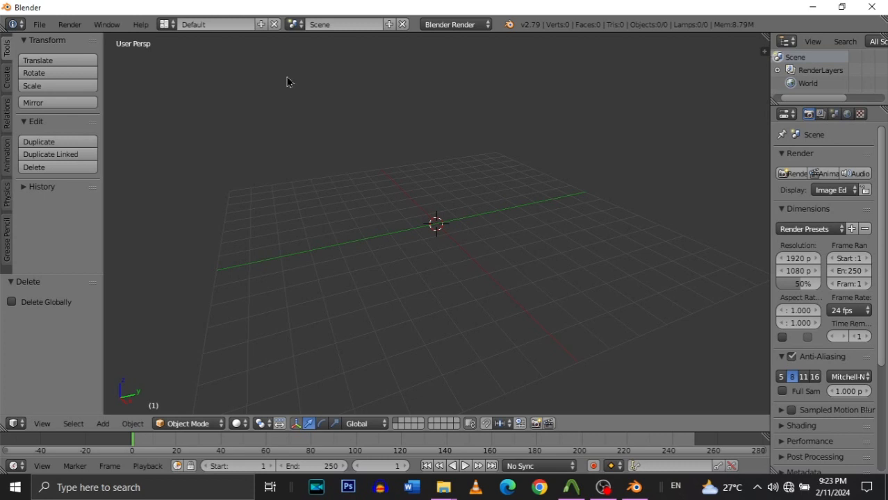
click(41, 25)
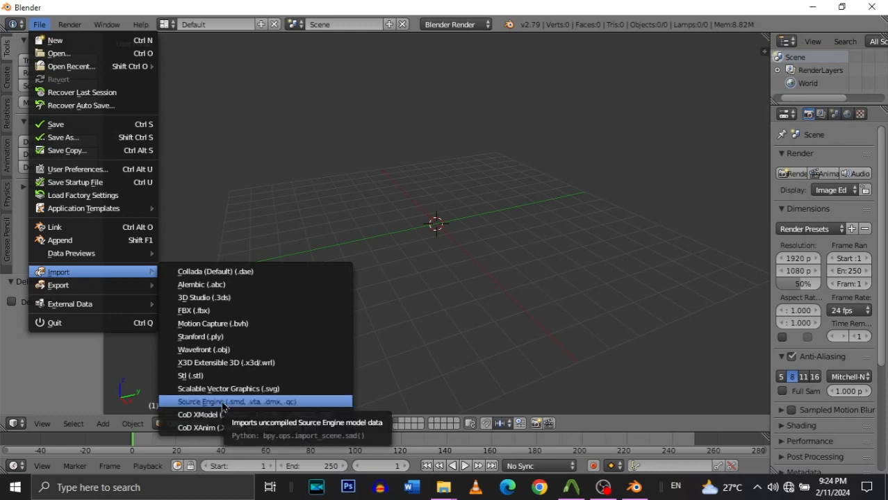
click(222, 404)
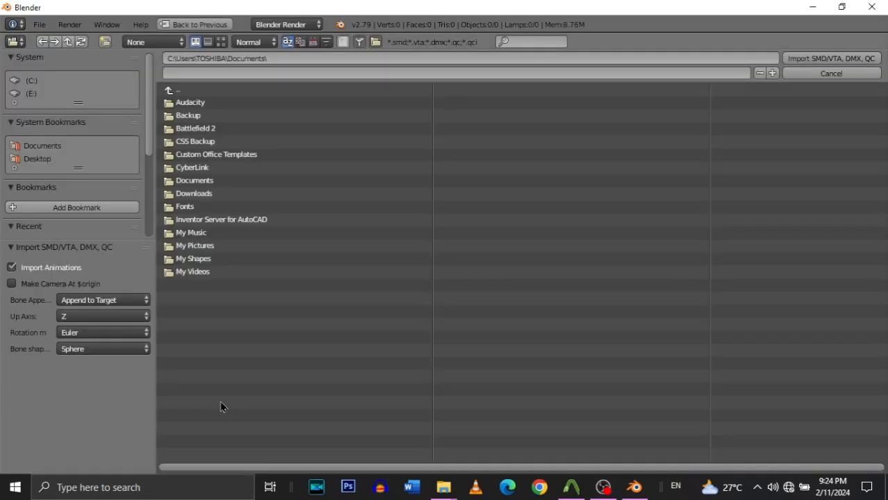
Import Ref.smd from E:\Compiled\Compile\Decompile\MW2019 Revamp\Custom\#Tutorial\v_pist_elite.
click(31, 93)
double_click(182, 156)
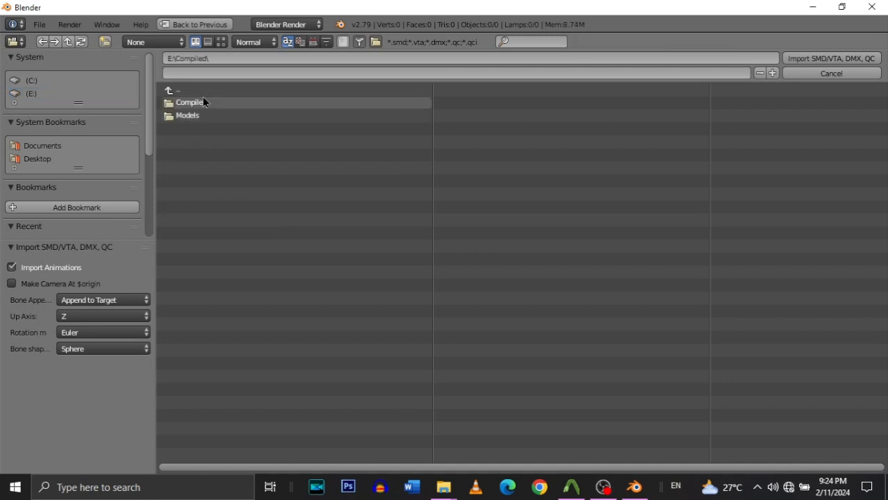
double_click(202, 103)
double_click(198, 115)
double_click(201, 103)
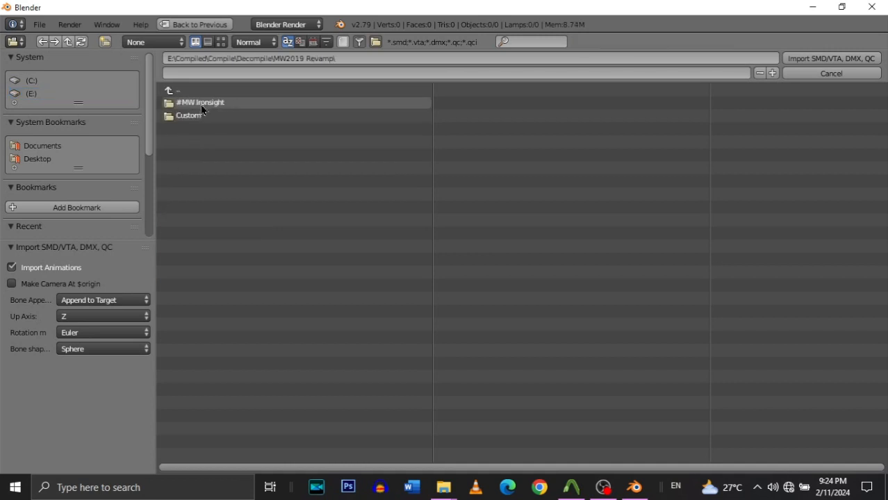
double_click(198, 114)
double_click(198, 104)
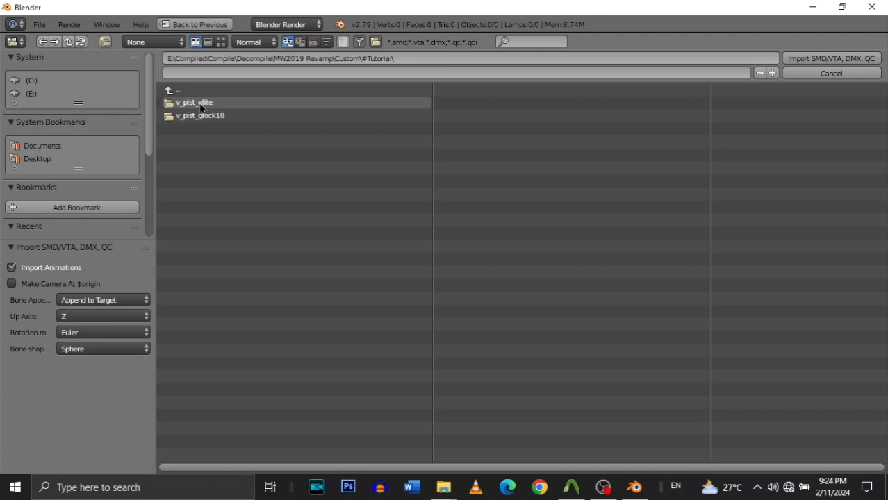
double_click(196, 106)
click(199, 117)
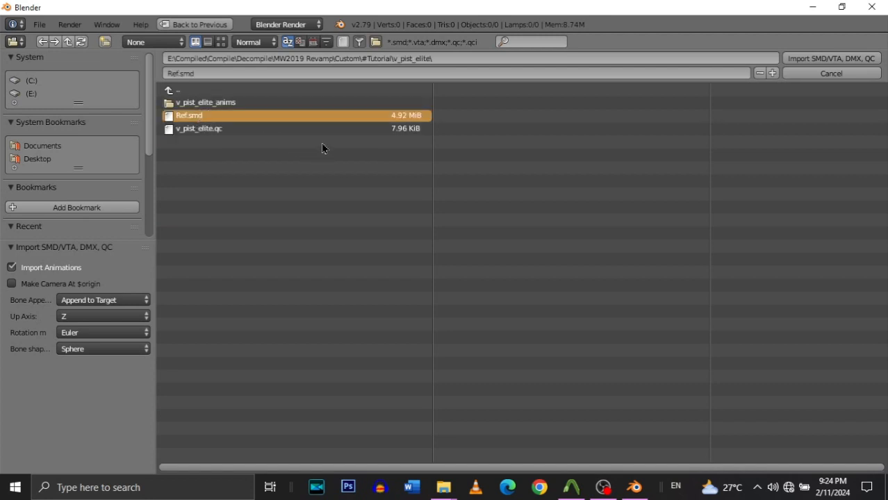
key(Return)
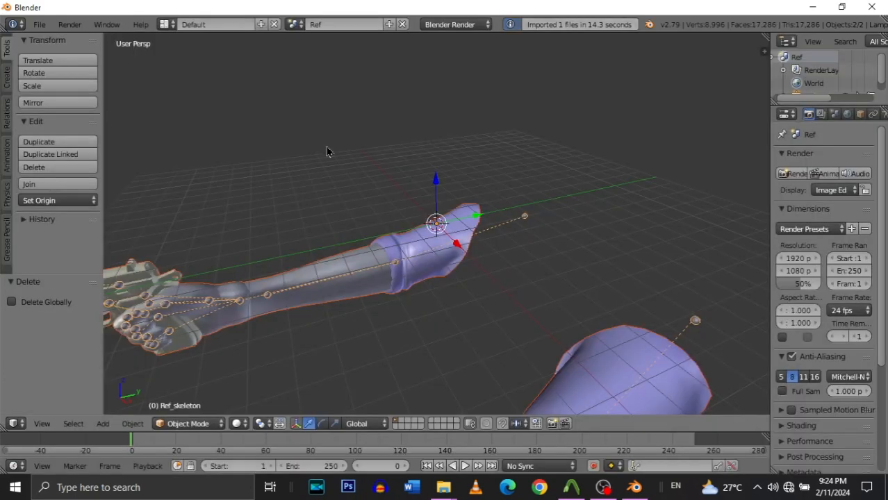
Examine the imported arms, dual pistols and skeleton from the side and from behind.
key(shift+f)
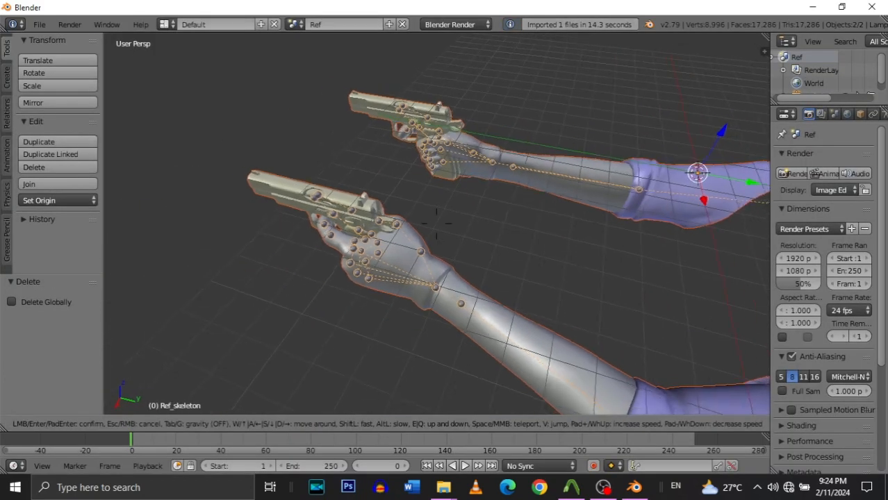
key(s)
key(d)
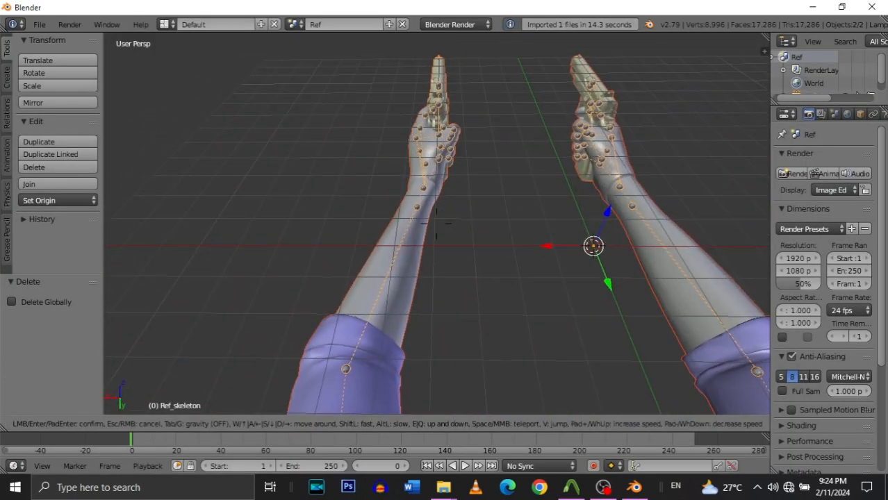
key(a)
click(436, 224)
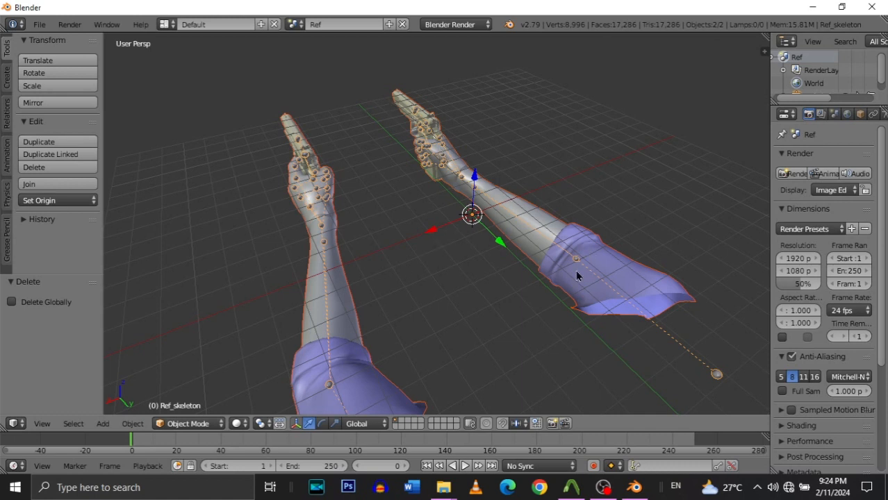
key(Tab)
key(Tab)
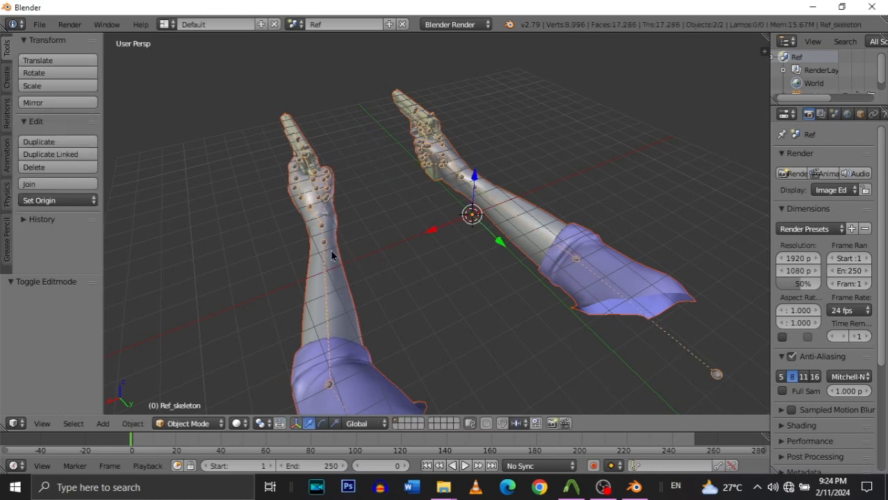
Select only the Ref_skeleton armature and view both arms from the side.
right_click(324, 242)
right_click(322, 241)
key(shift+f)
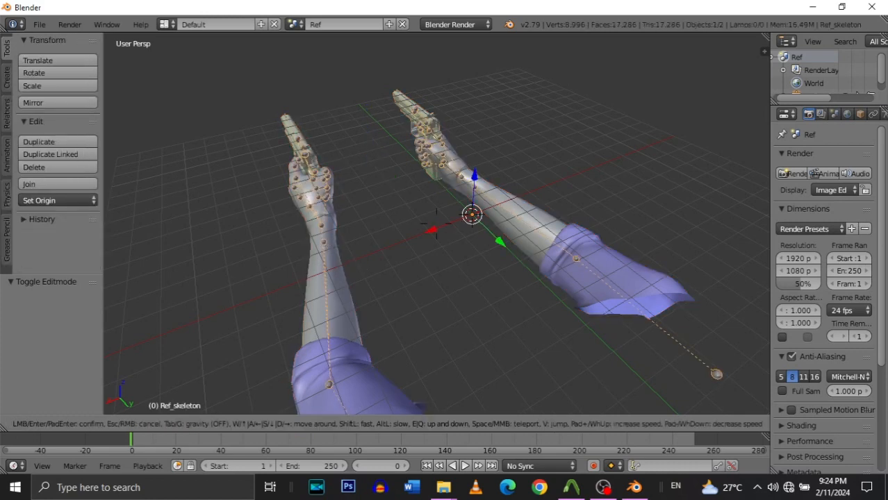
key(w)
key(s)
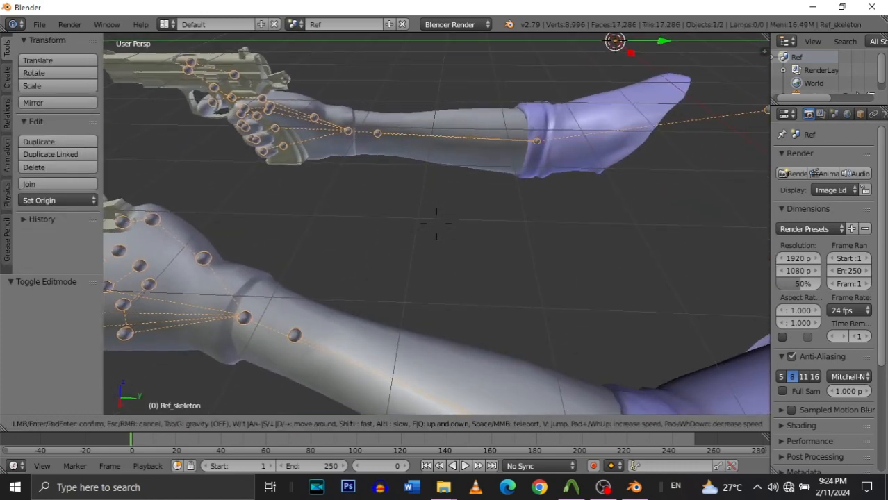
click(437, 224)
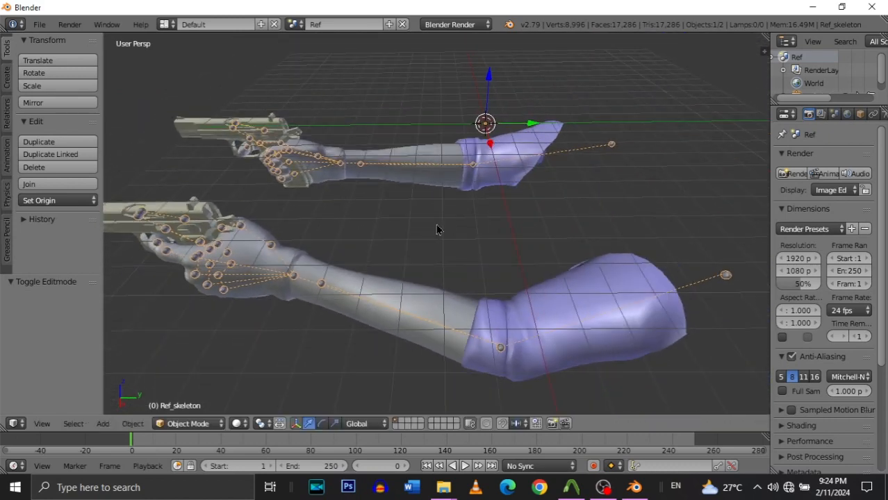
key(x)
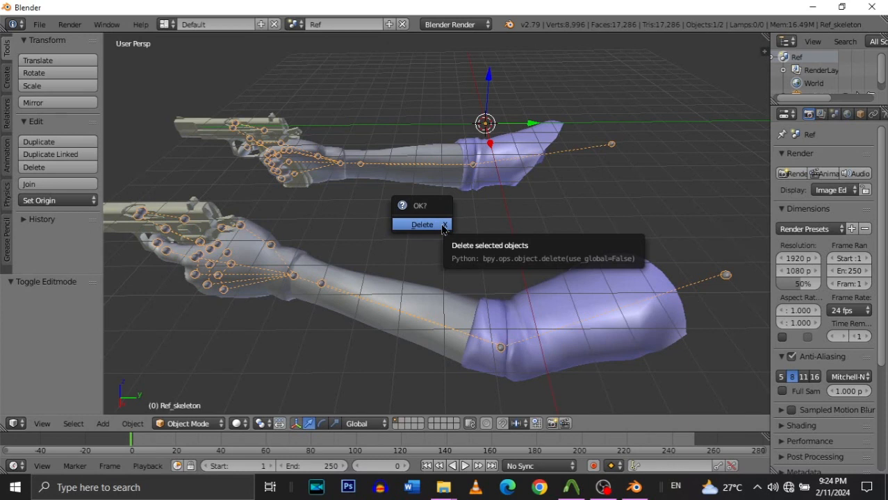
click(395, 311)
right_click(321, 289)
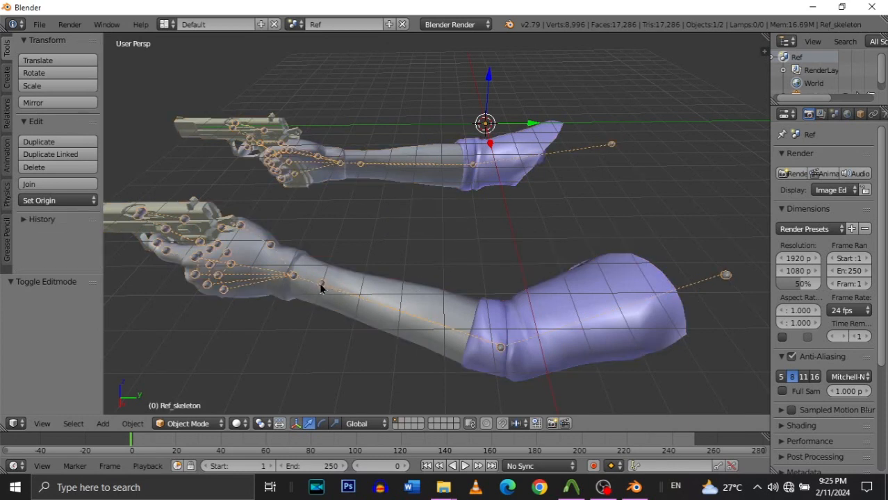
Delete the Ref_skeleton armature and put the Ref mesh into Edit Mode.
key(x)
click(481, 175)
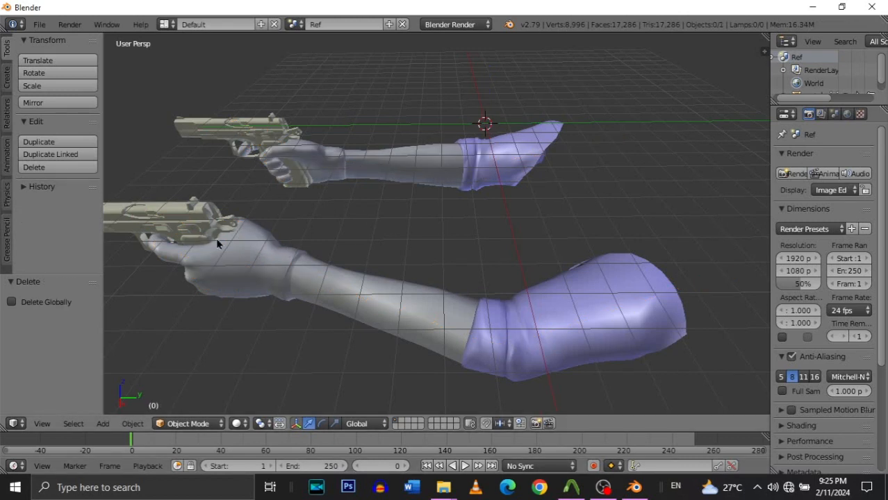
right_click(275, 273)
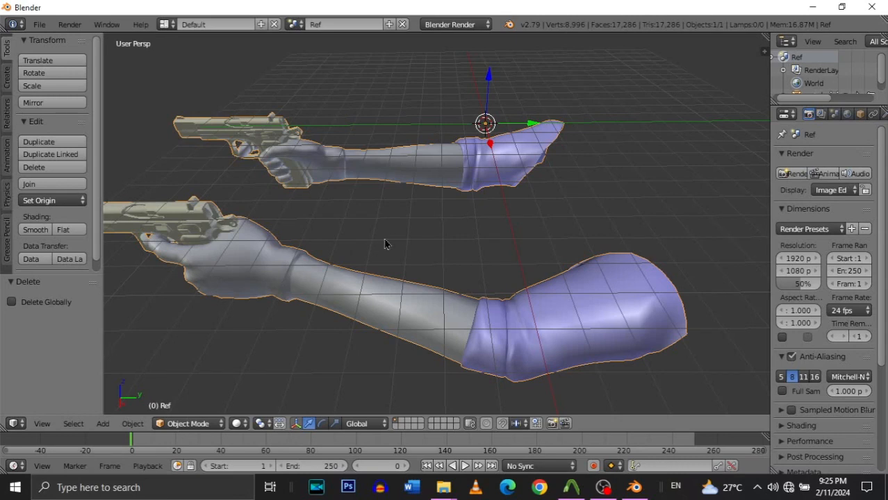
key(Tab)
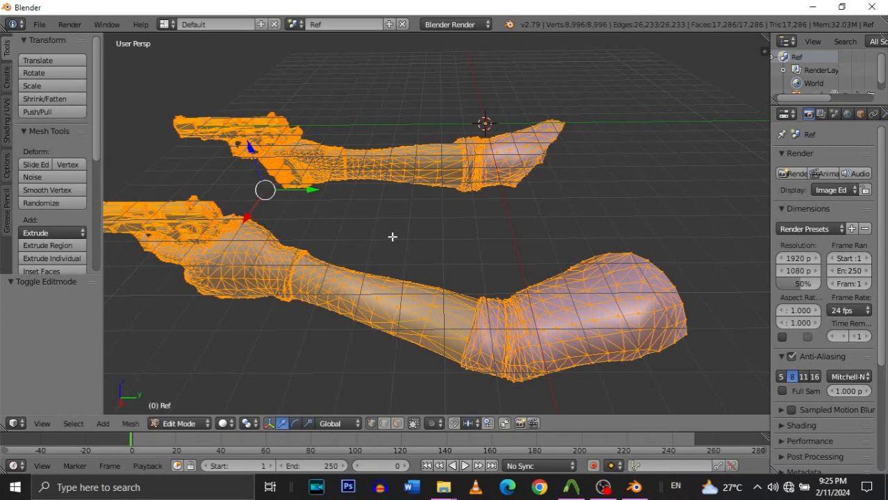
key(Tab)
key(Tab)
Try to box-select the far arm's vertices from the wrist to the upper sleeve.
right_click(348, 157)
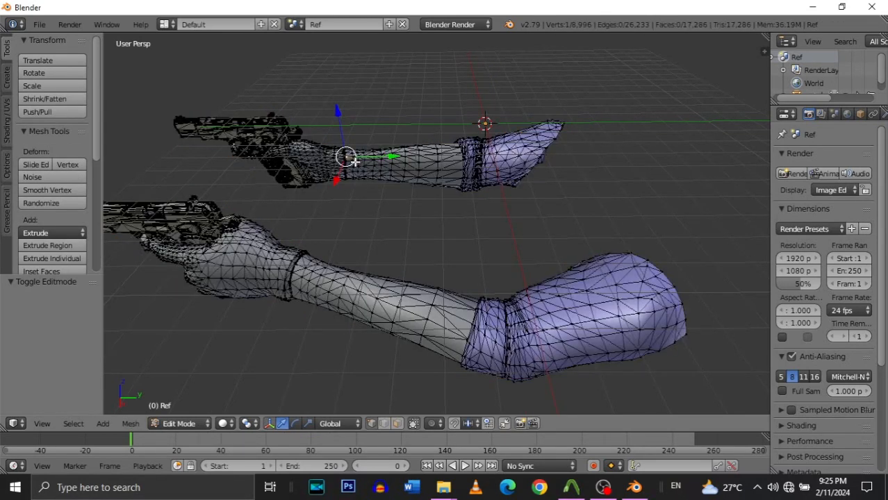
key(b)
drag(330, 131, 582, 193)
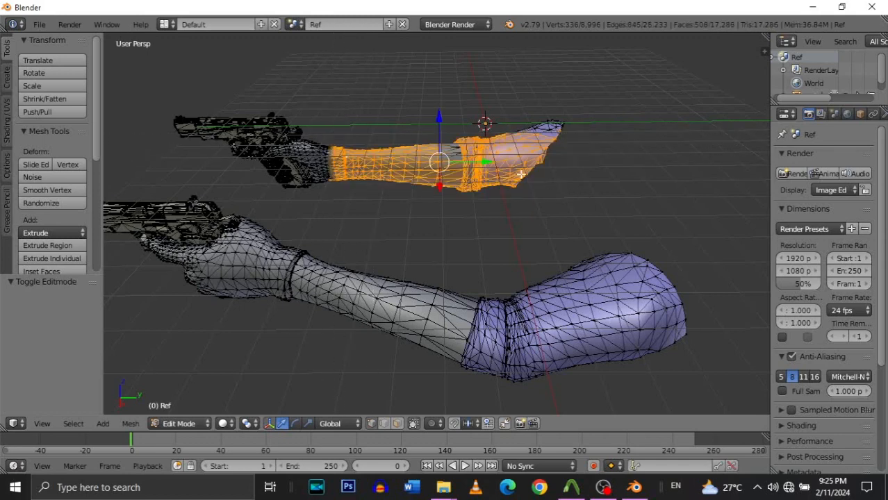
right_click(526, 133)
key(Tab)
key(Tab)
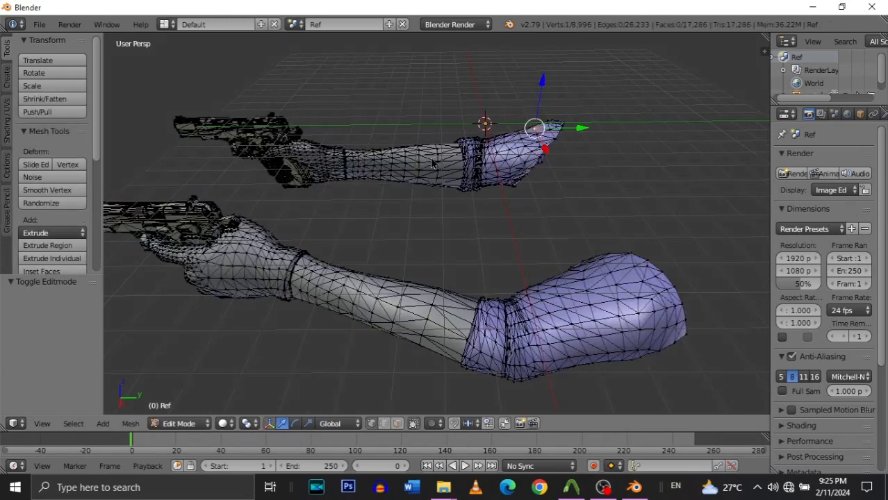
key(Tab)
key(Tab)
key(Tab)
key(Tab)
key(Tab)
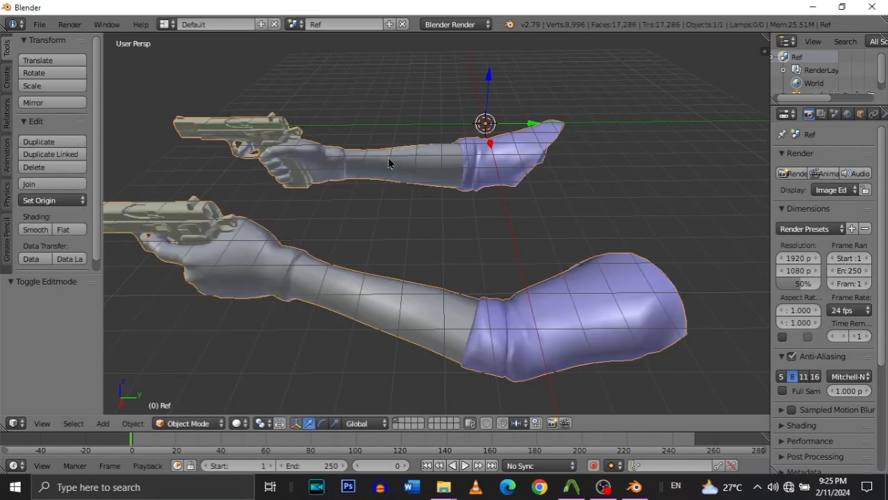
key(Tab)
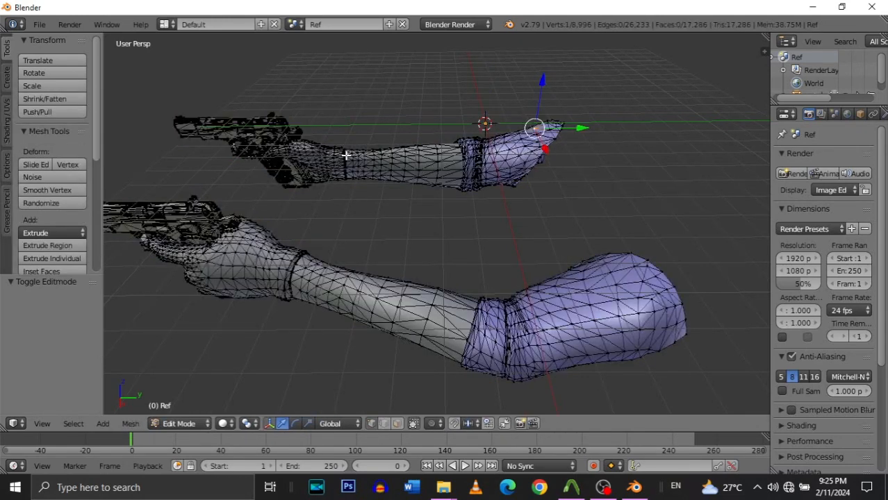
Select all geometry linked to a vertex on the far arm's sleeve and delete its vertices, leaving the pistol.
right_click(346, 156)
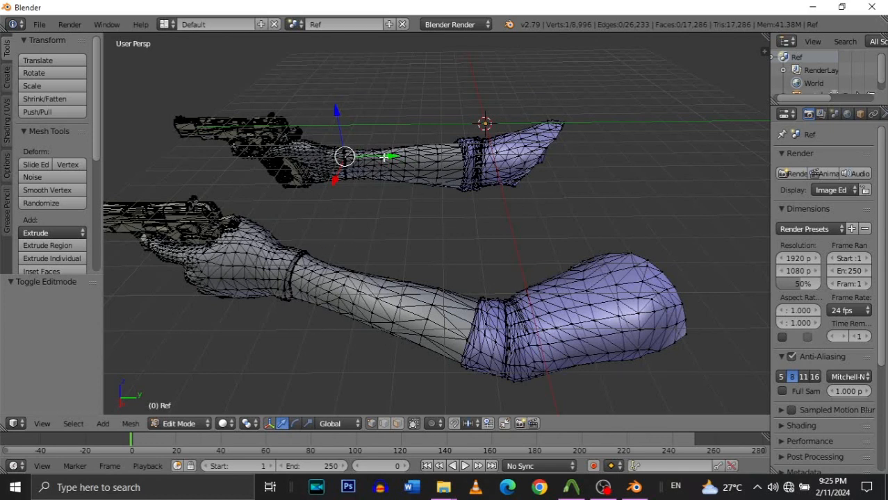
right_click(460, 159)
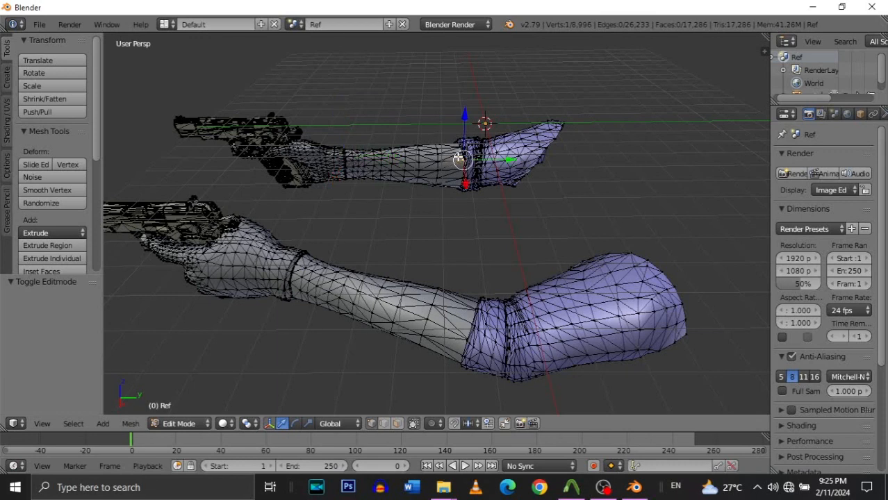
right_click(480, 149)
click(539, 145)
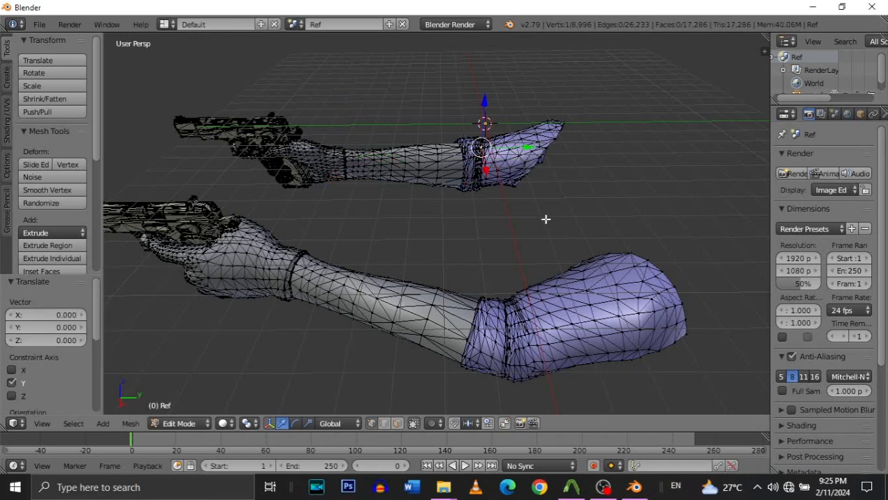
right_click(538, 141)
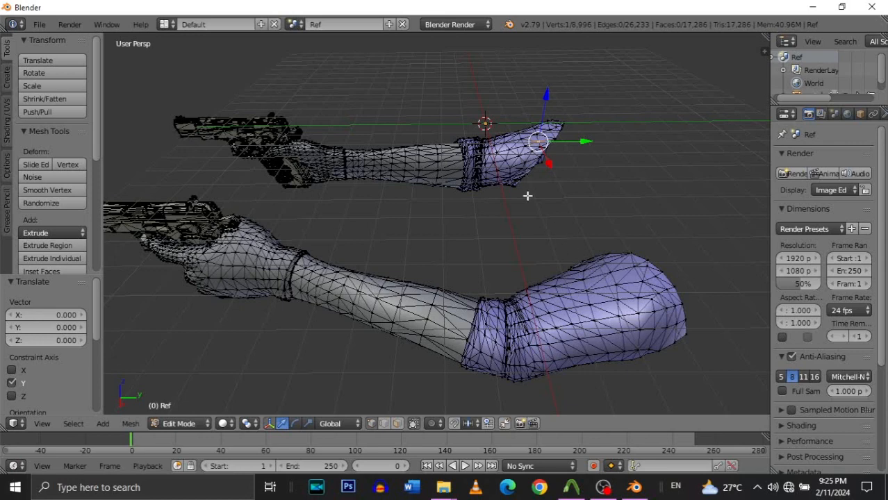
key(ctrl+l)
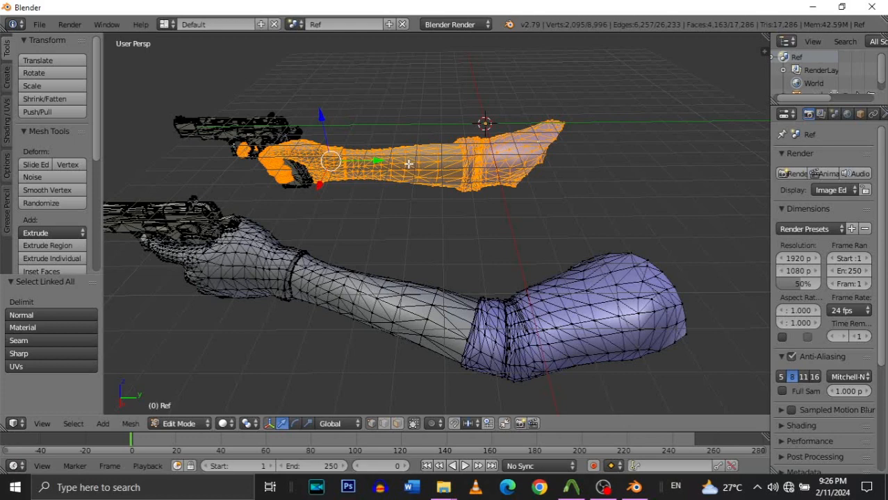
key(x)
key(x)
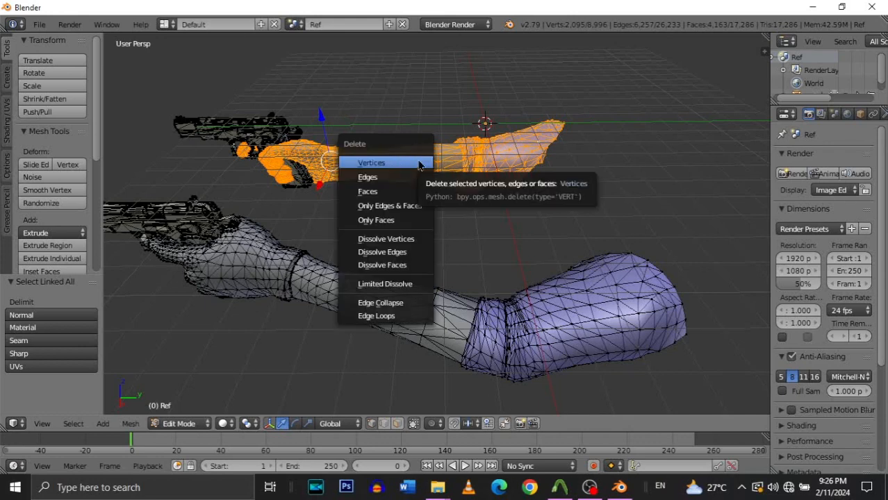
key(x)
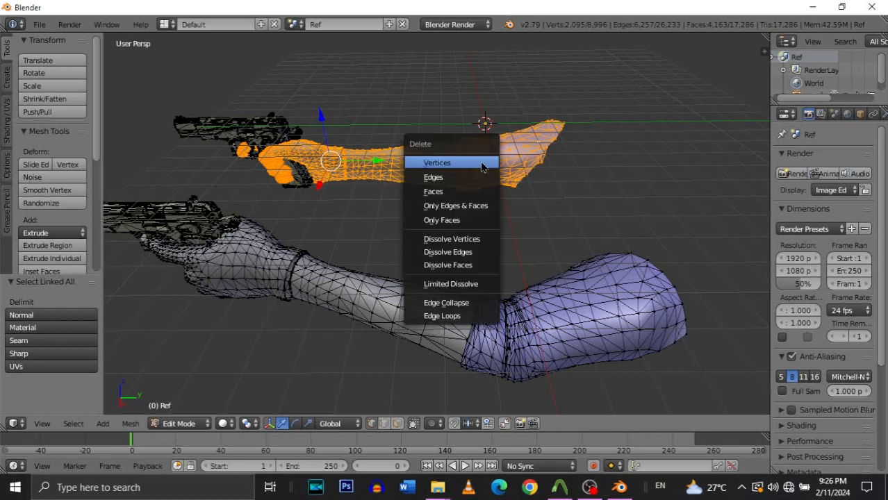
click(445, 166)
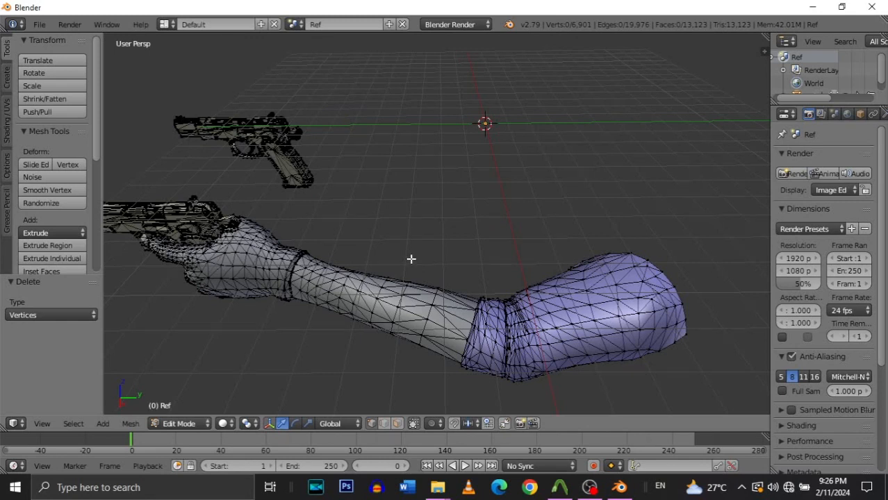
Select the near arm's linked hand, forearm and sleeve geometry and delete its vertices, leaving the pistol.
right_click(432, 306)
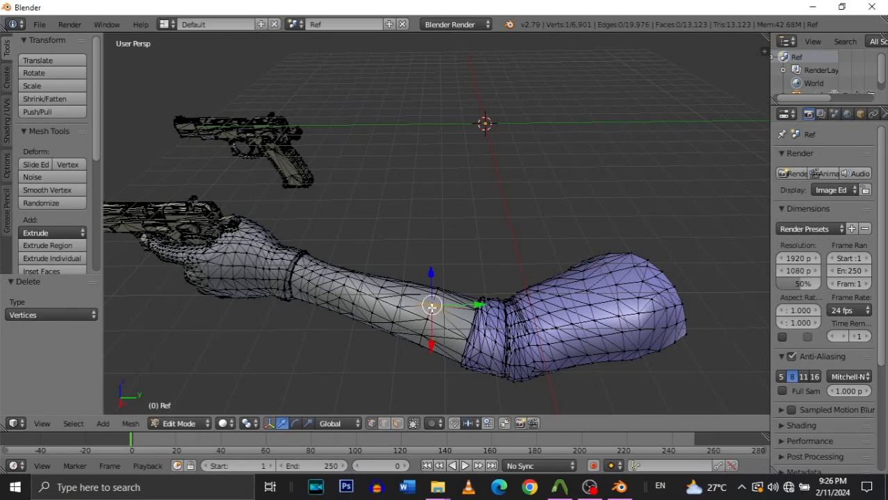
key(ctrl+l)
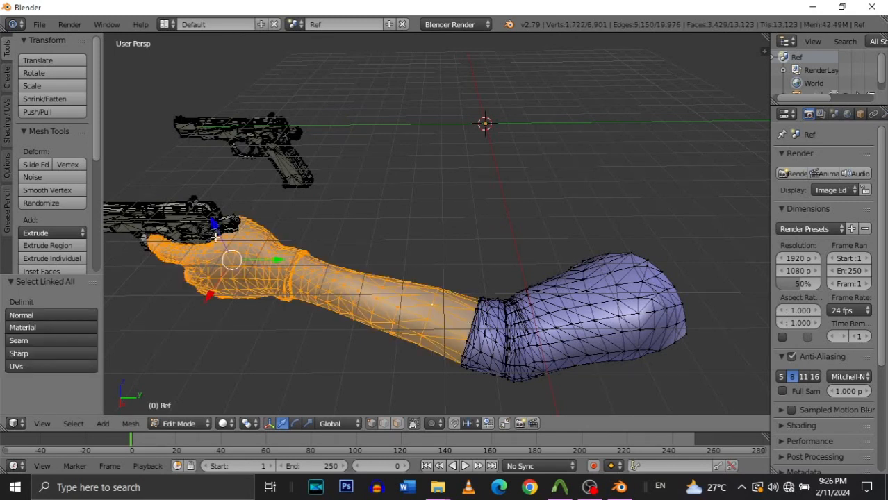
shift+right_click(596, 321)
key(ctrl+l)
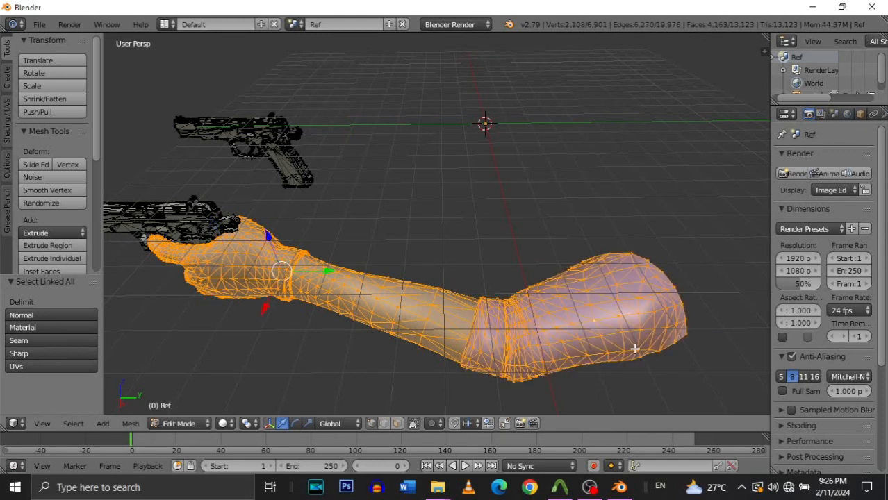
key(x)
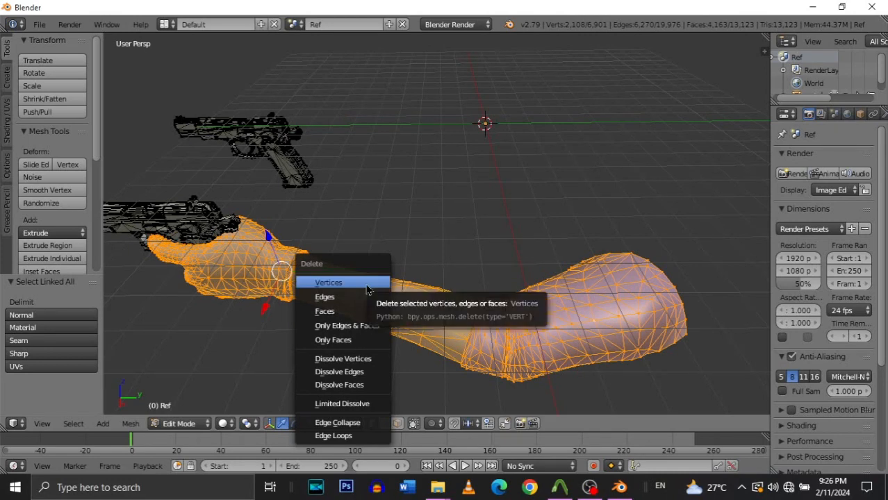
click(366, 285)
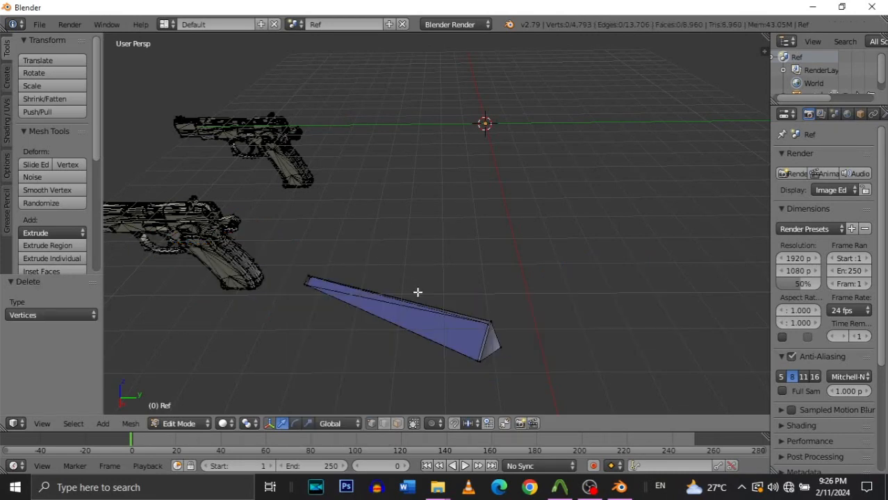
Select the entire leftover wedge-shaped piece where the near forearm was and delete its vertices.
key(shift+f)
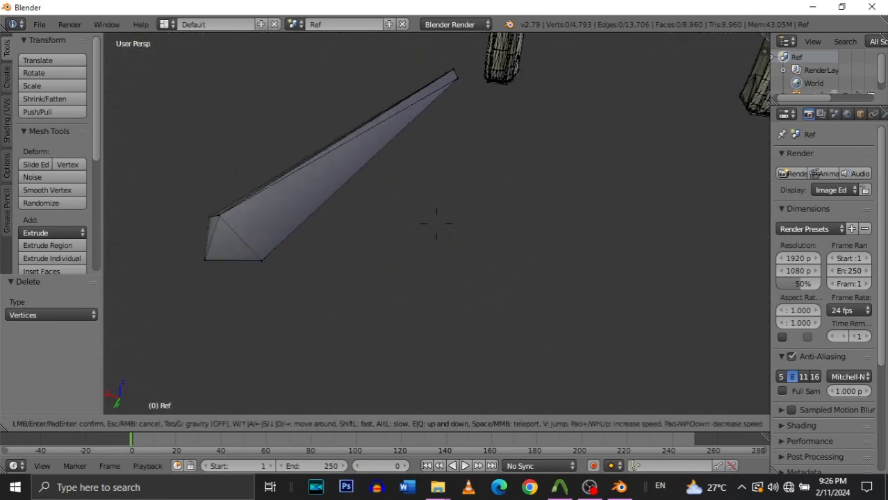
click(437, 223)
right_click(428, 223)
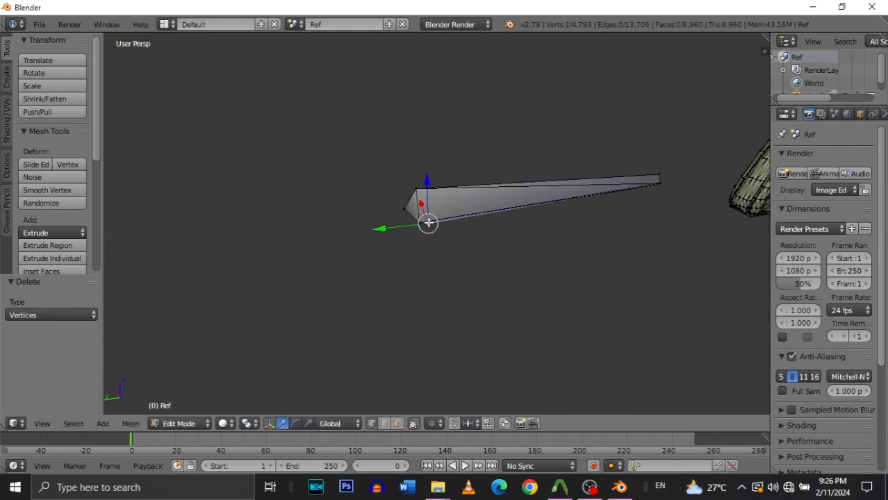
key(ctrl+l)
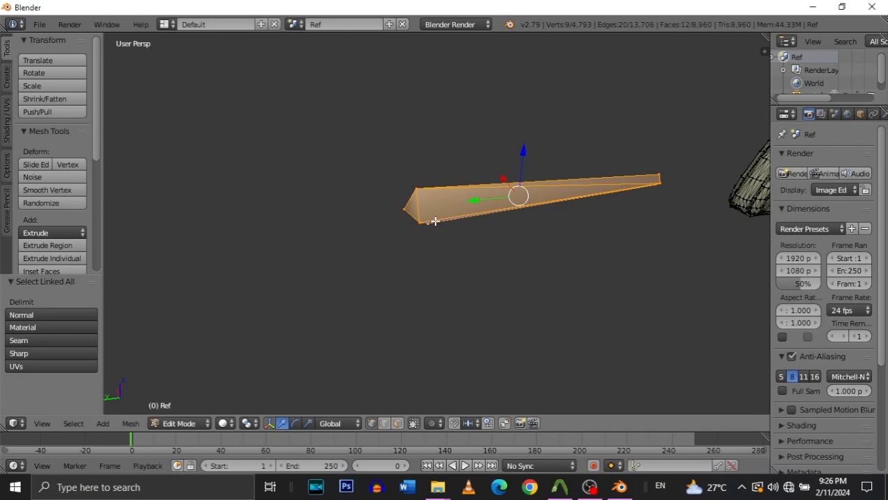
key(x)
click(435, 221)
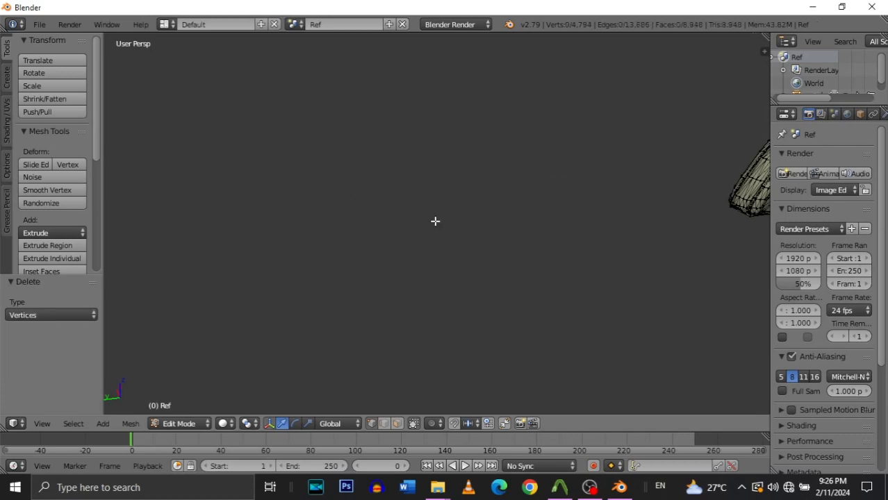
Examine both remaining pistols from the side, rear and above to check what geometry is left in the mesh.
key(shift+f)
key(d)
key(w)
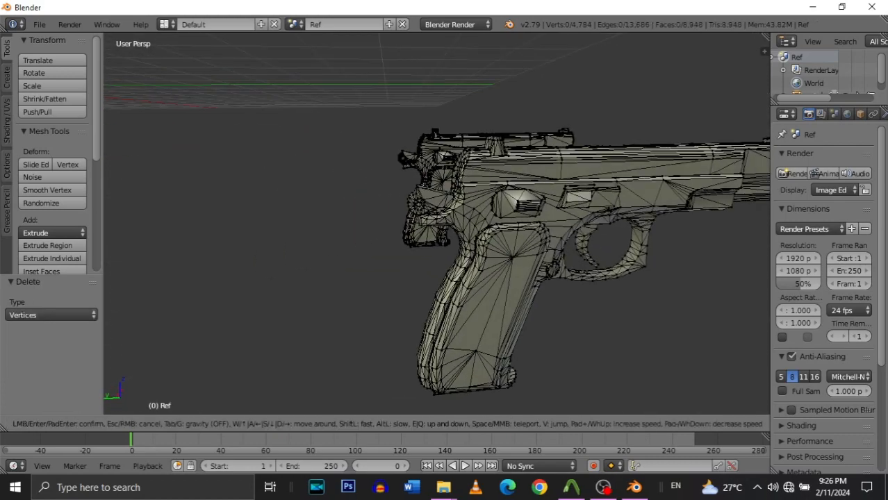
key(a)
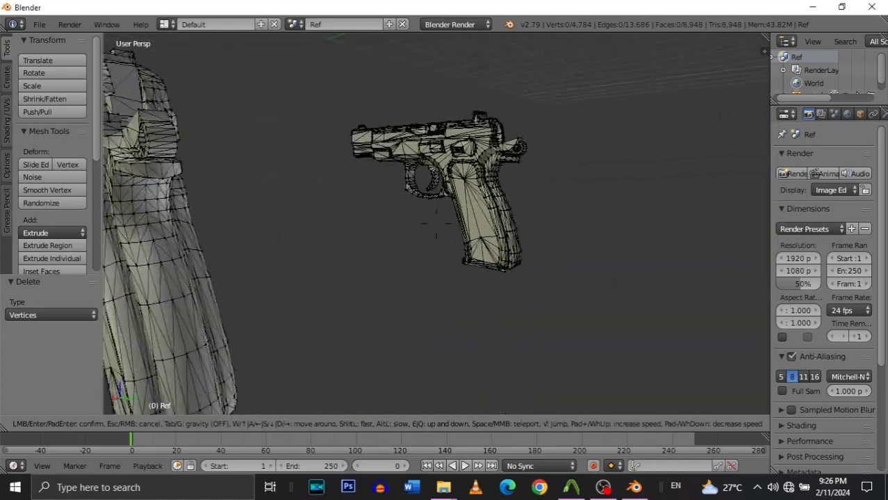
key(d)
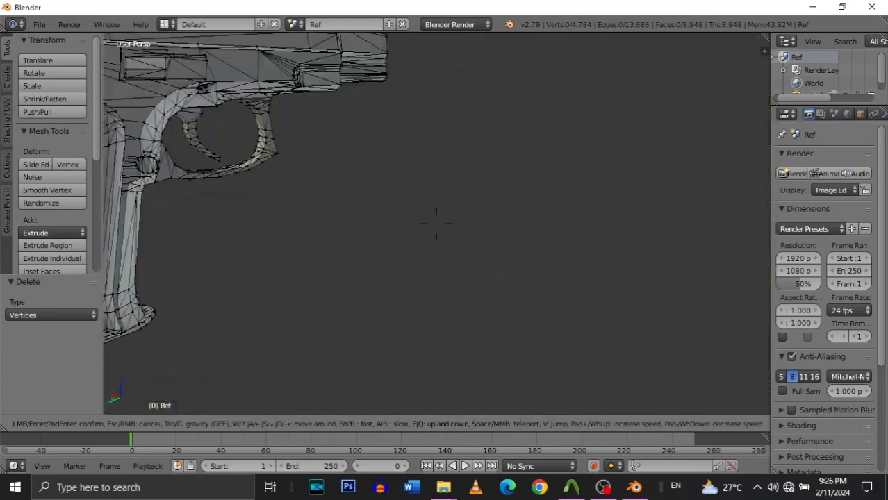
key(a)
key(s)
key(w)
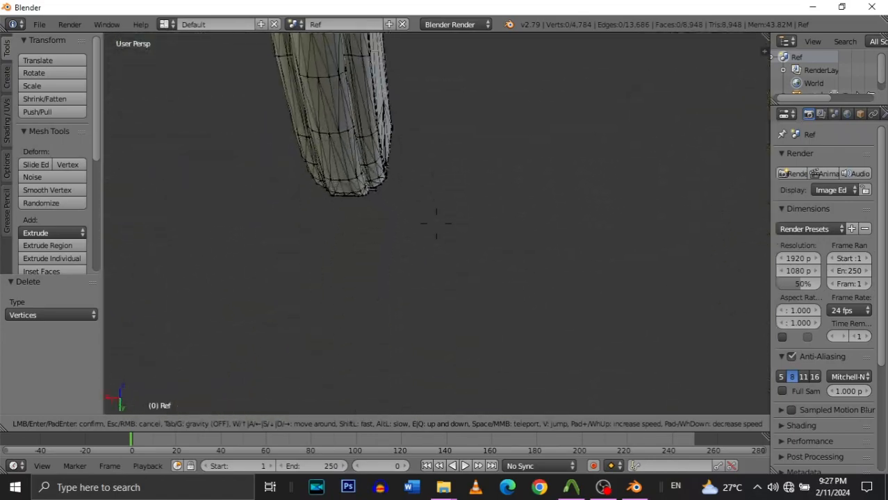
key(s)
key(w)
key(s)
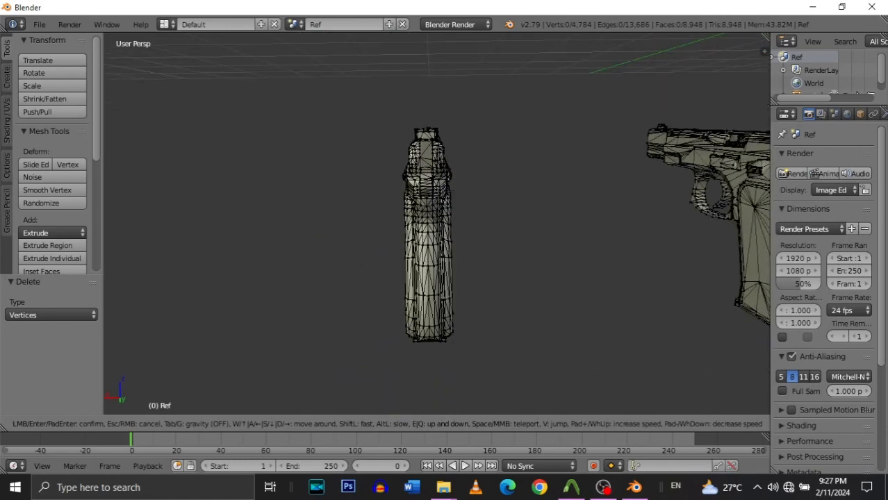
key(w)
key(s)
key(w)
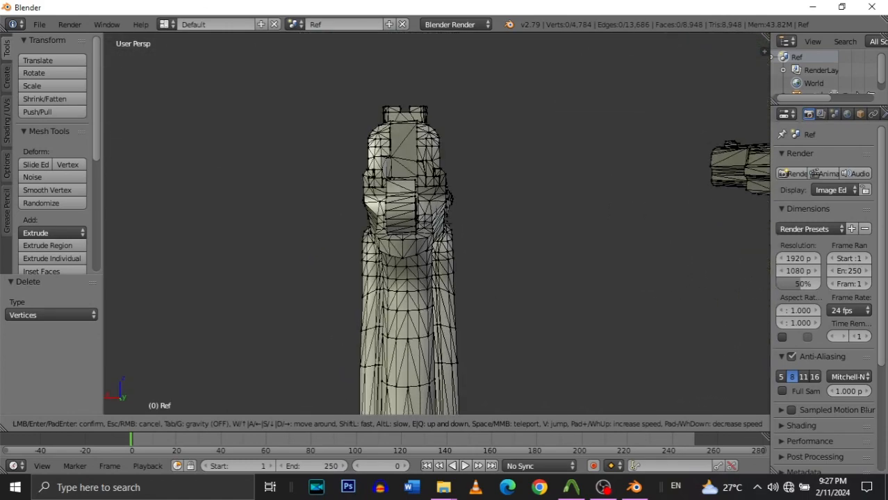
key(s)
key(d)
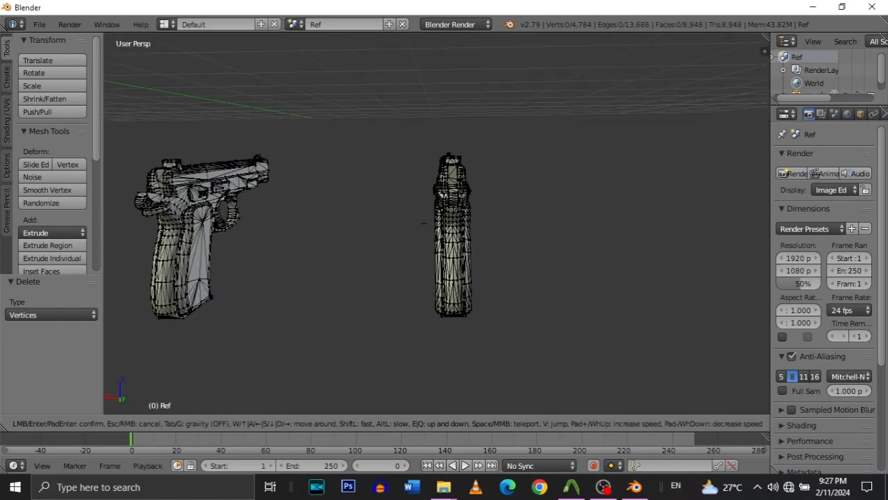
key(w)
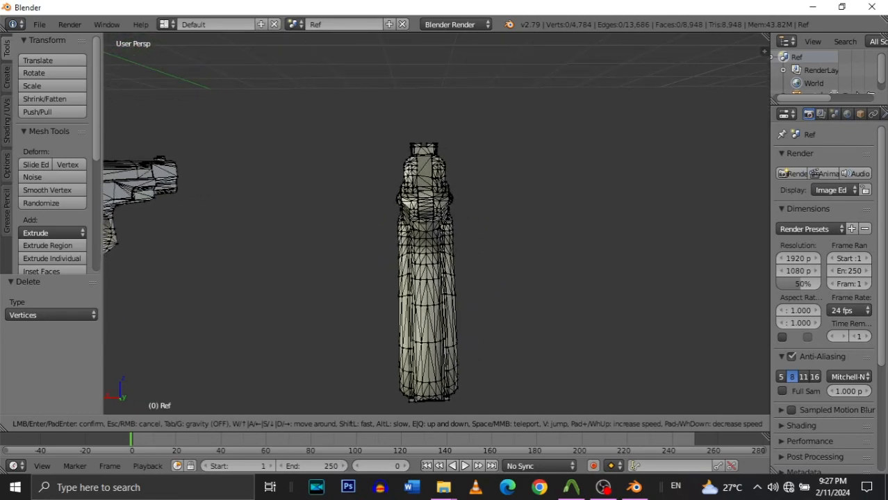
key(w)
key(a)
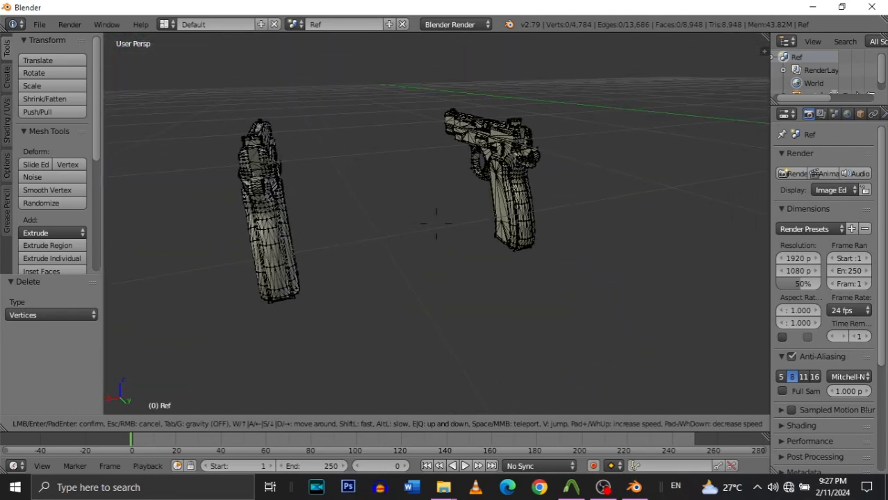
key(w)
key(s)
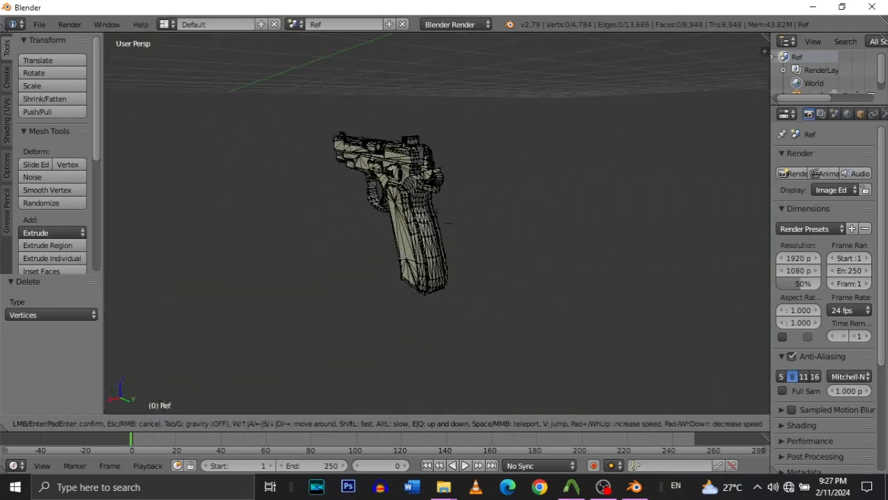
key(d)
click(438, 223)
right_click(500, 195)
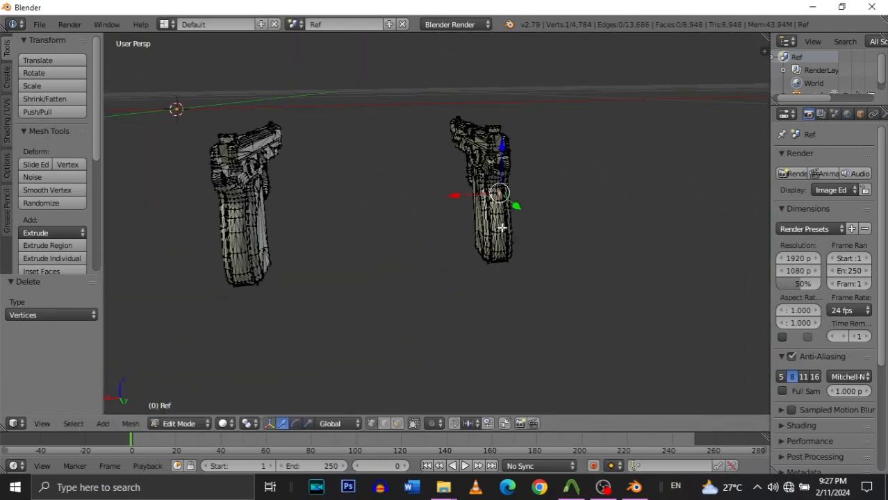
key(shift+f)
key(w)
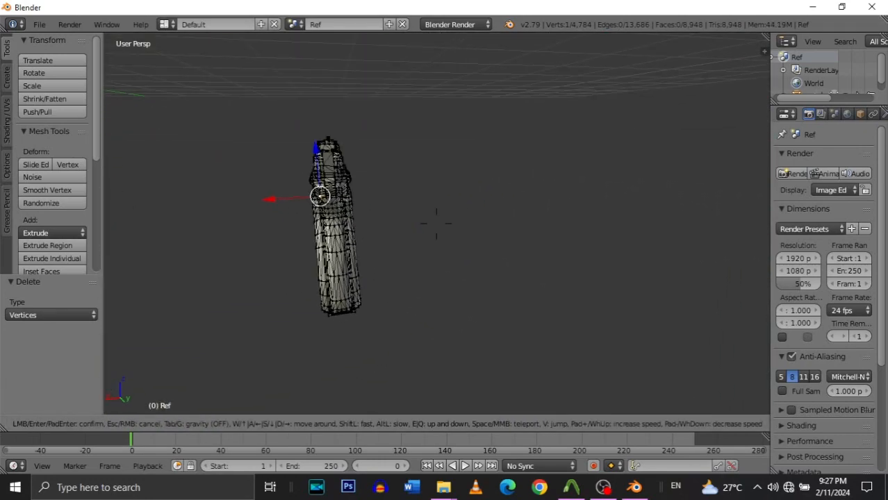
key(w)
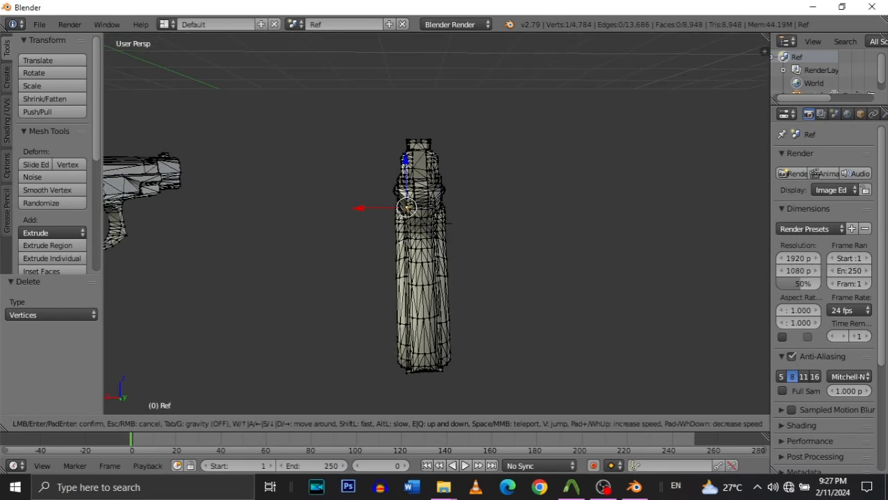
key(a)
key(w)
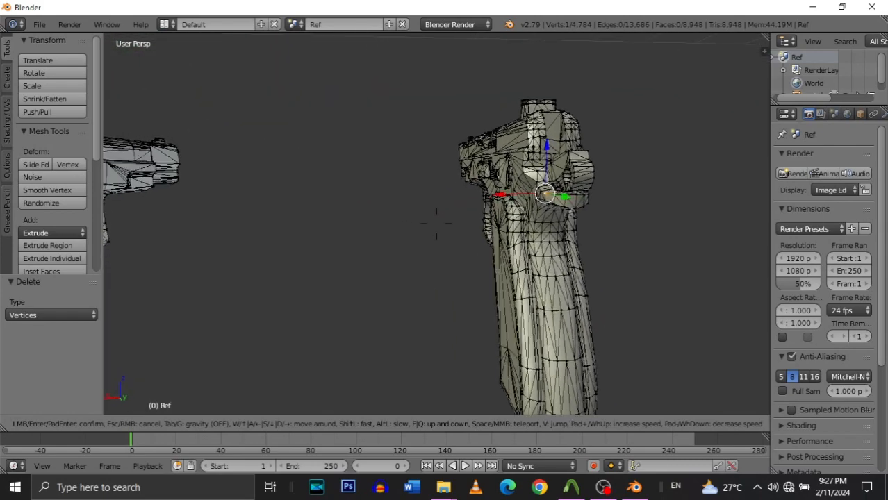
key(d)
key(s)
key(d)
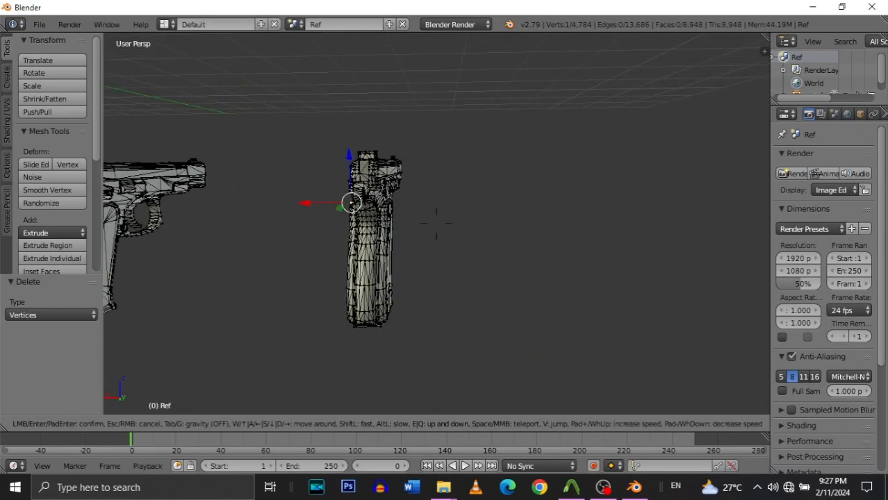
key(a)
key(w)
key(d)
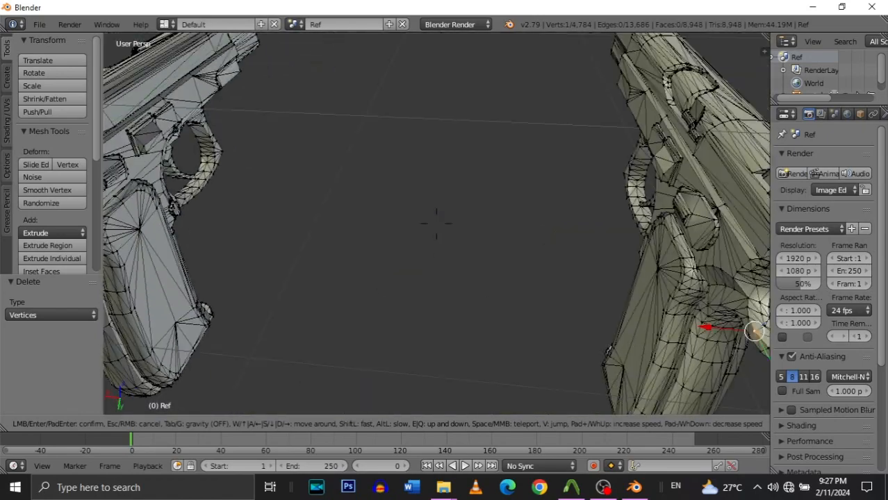
key(s)
click(437, 223)
right_click(436, 219)
key(shift+f)
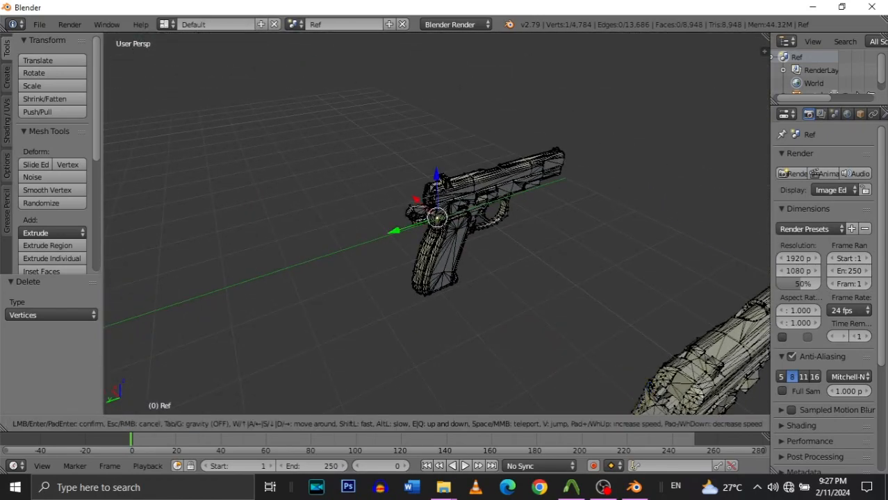
key(s)
click(432, 222)
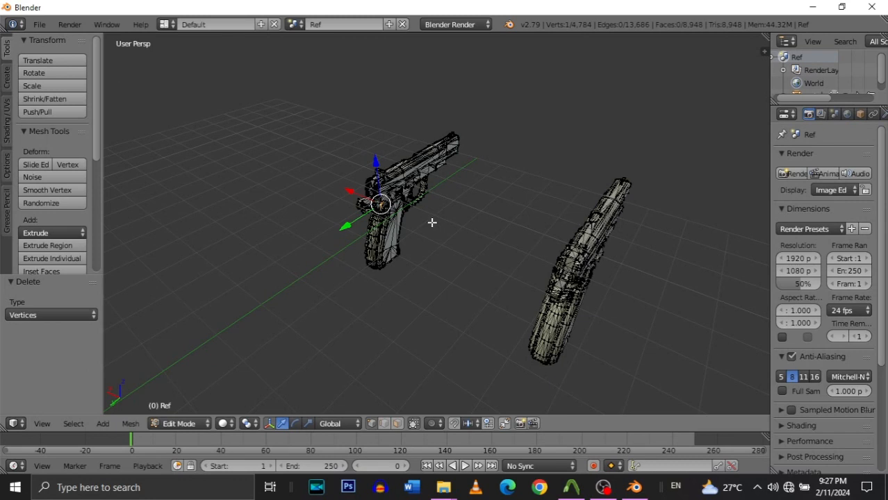
Select the linked geometry of one pistol's frame and extend the selection to its grip panel, slide stop and safety parts.
click(391, 185)
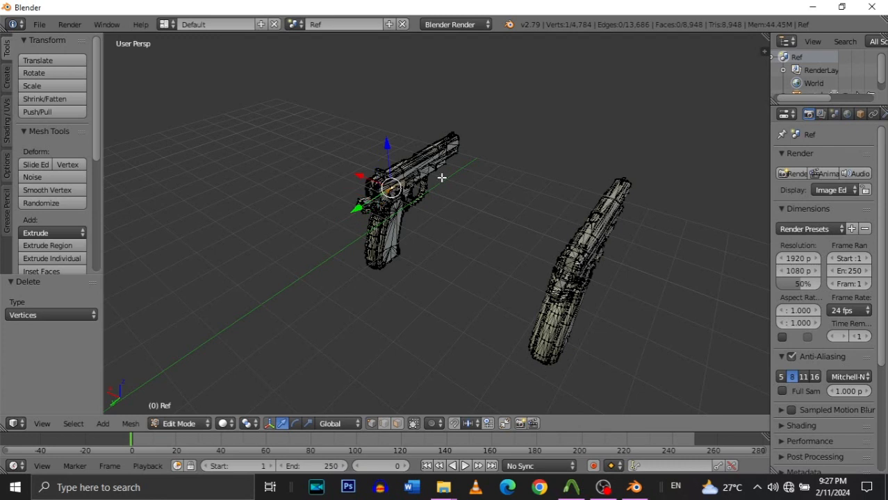
key(ctrl+l)
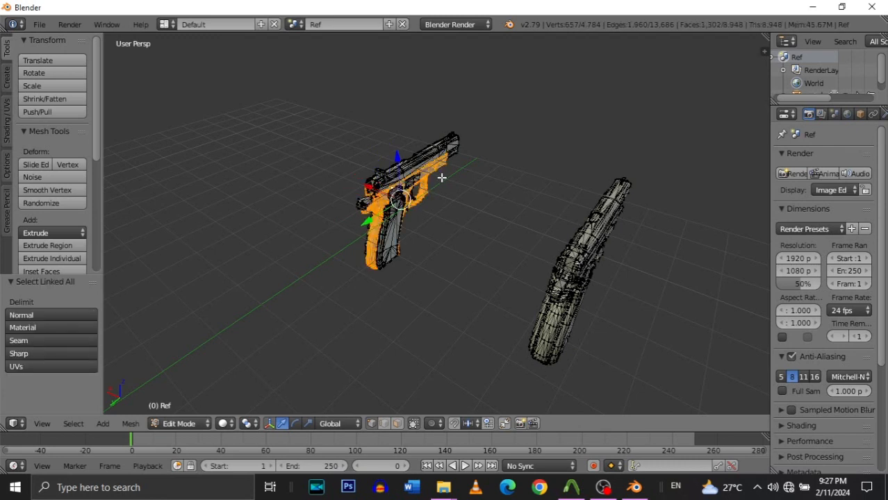
key(shift+f)
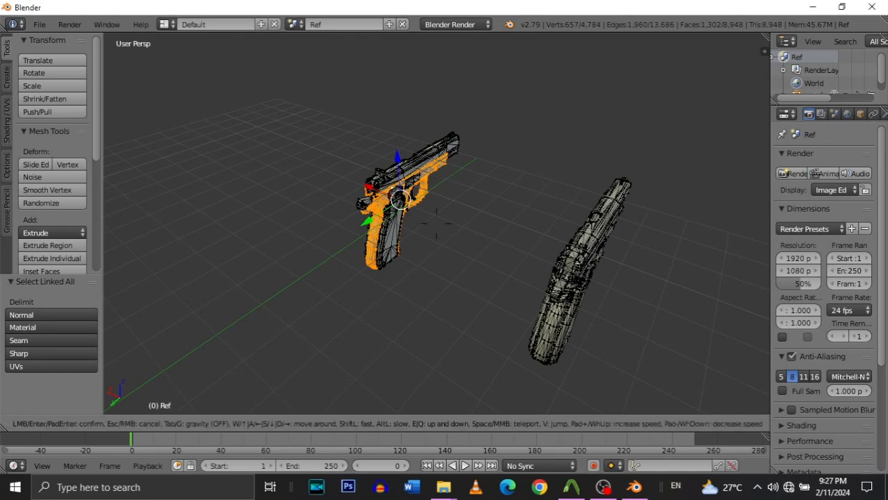
key(w)
key(d)
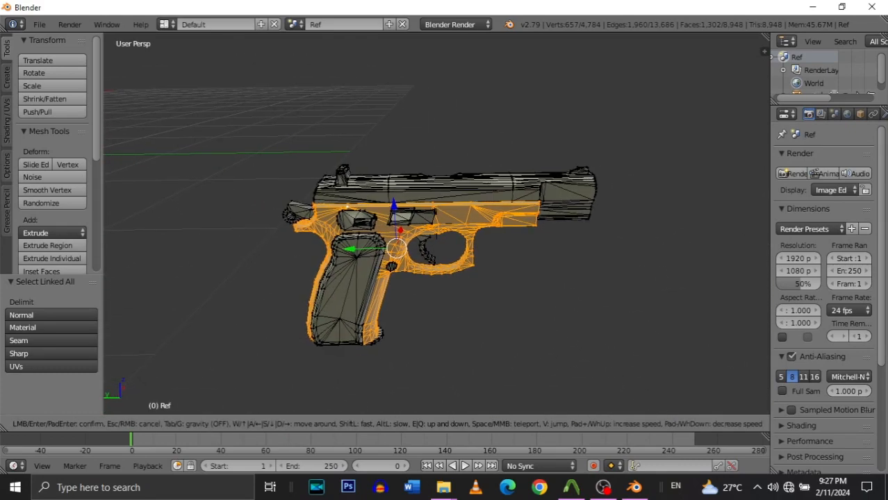
key(w)
key(s)
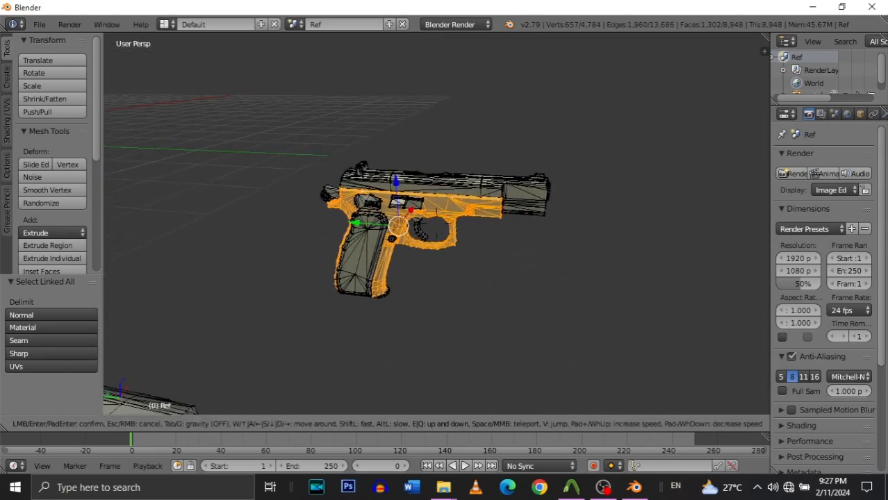
key(w)
key(a)
key(s)
key(s)
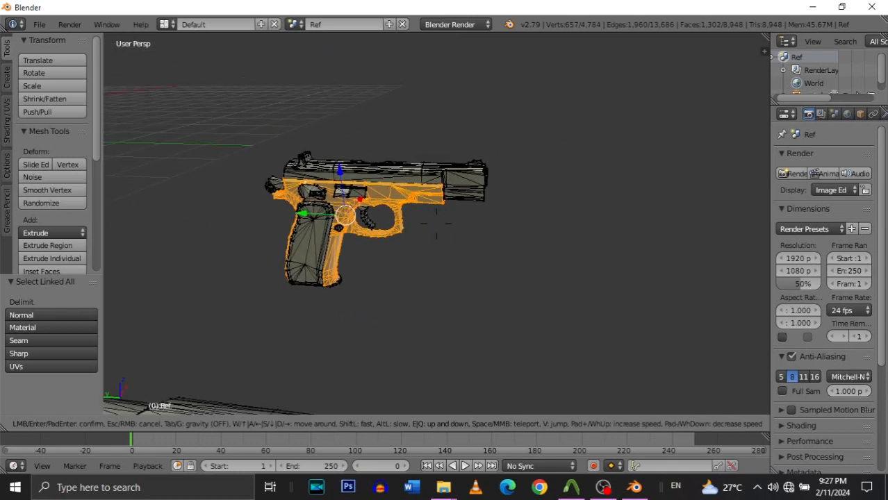
click(421, 221)
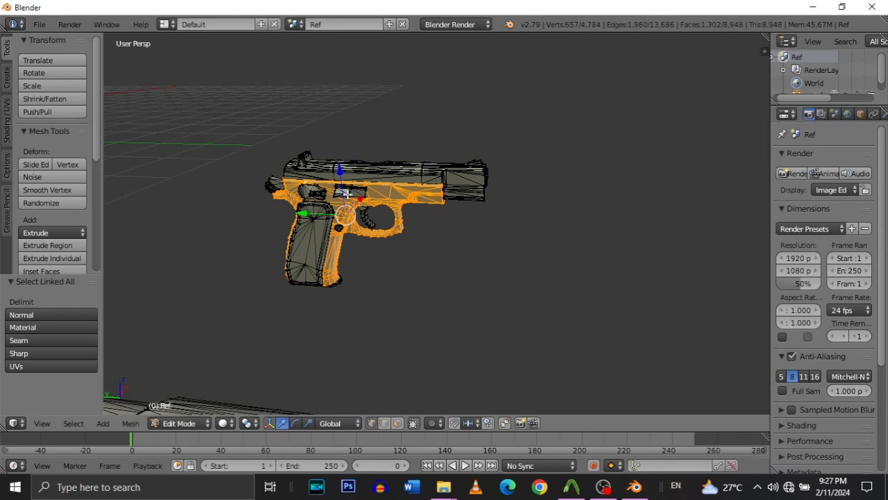
click(340, 221)
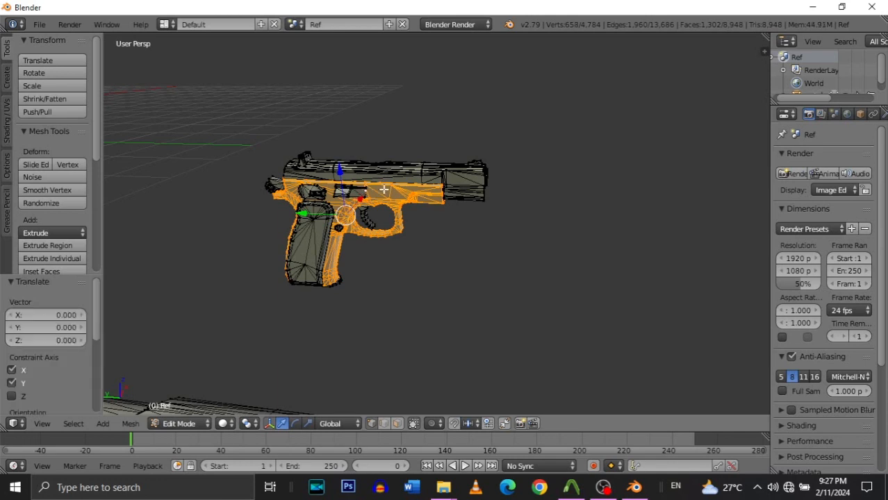
shift+right_click(317, 269)
shift+right_click(316, 193)
key(ctrl+l)
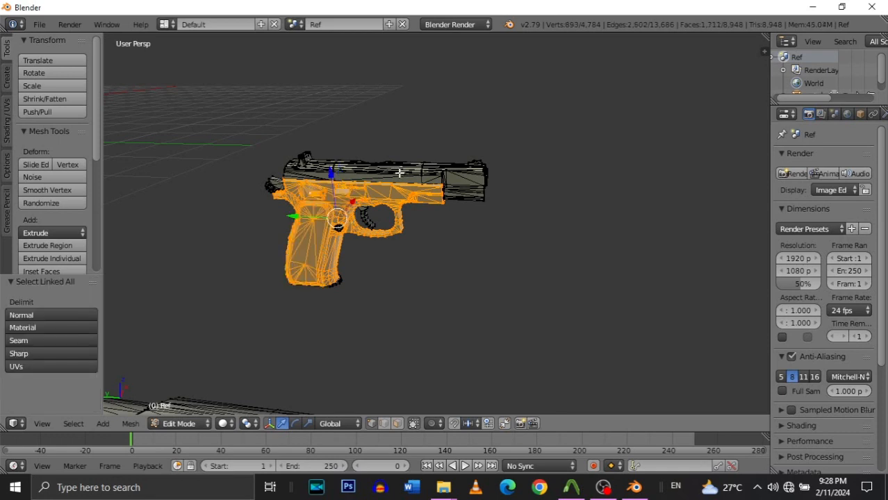
Box-select the whole pistol to add its slide, barrel, trigger and hammer, and extend the selection to all linked geometry.
key(b)
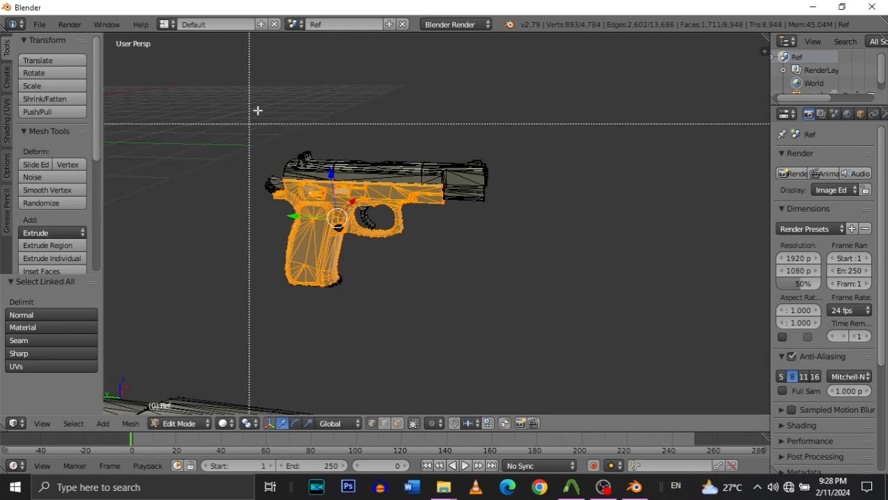
drag(229, 102, 518, 338)
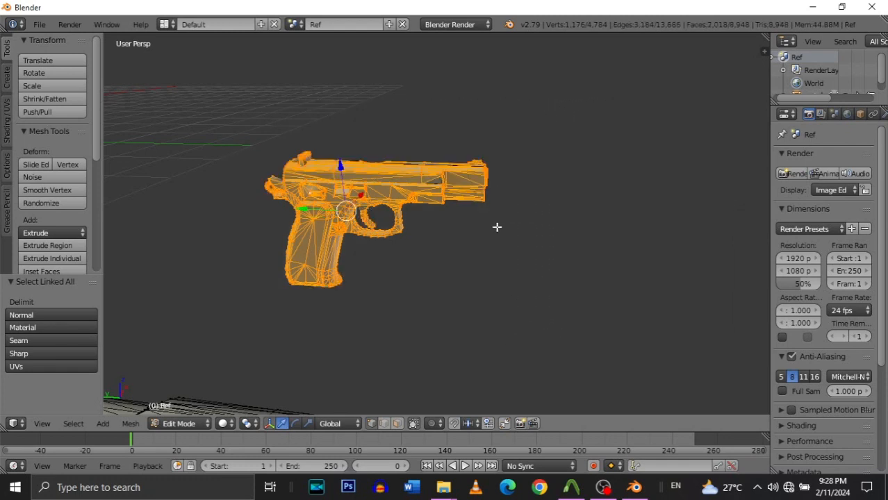
key(ctrl+l)
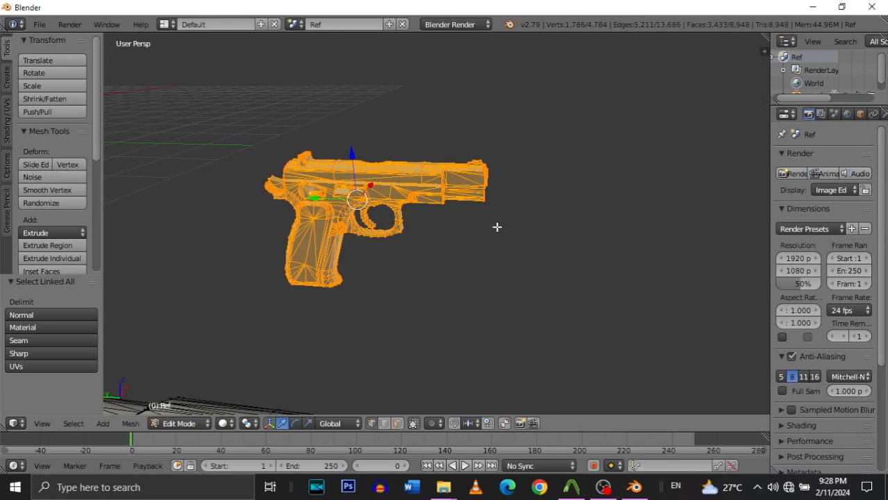
Add the unselected far-side grip panel parts to the selected pistol, extend the selection to linked geometry, and delete its vertices.
key(shift+f)
key(w)
key(d)
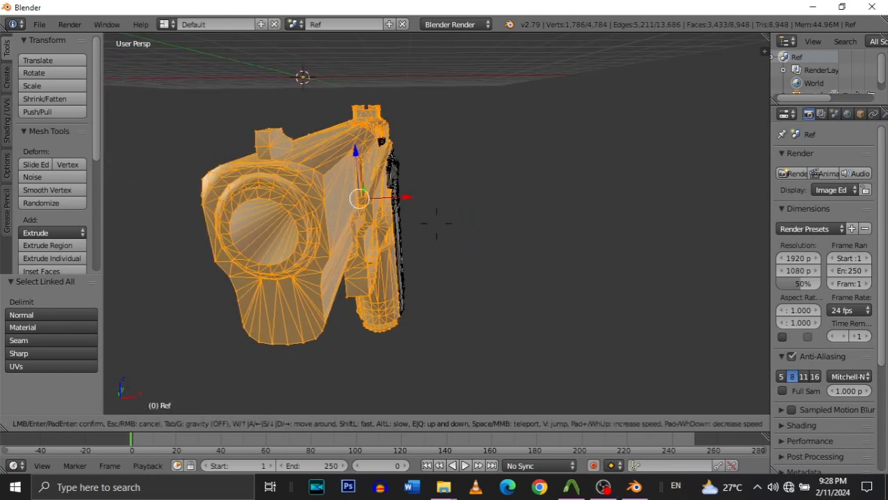
key(s)
key(a)
click(437, 223)
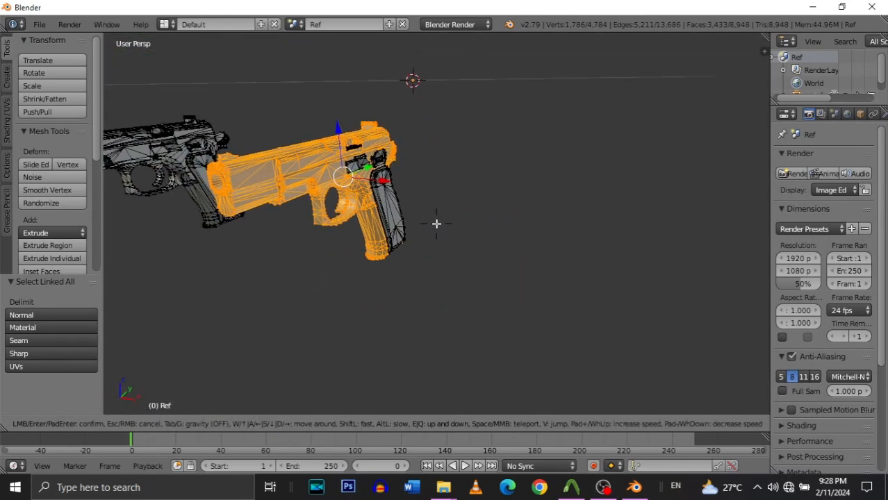
key(b)
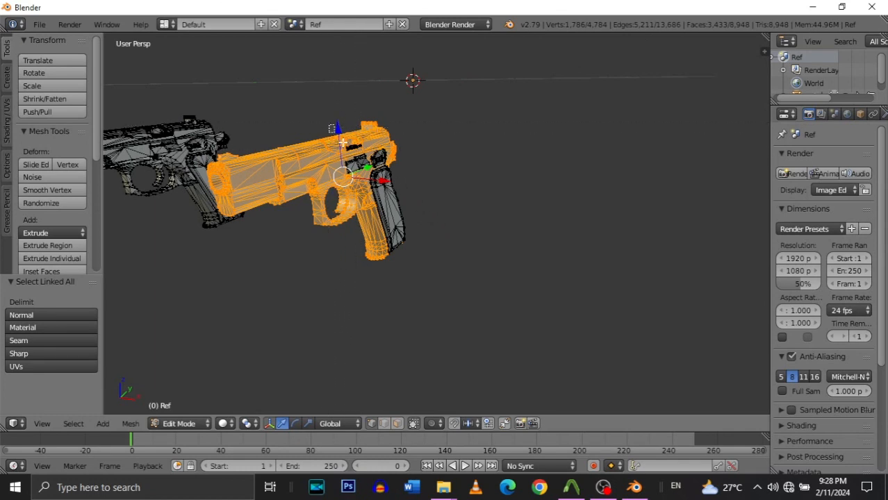
drag(329, 125, 475, 295)
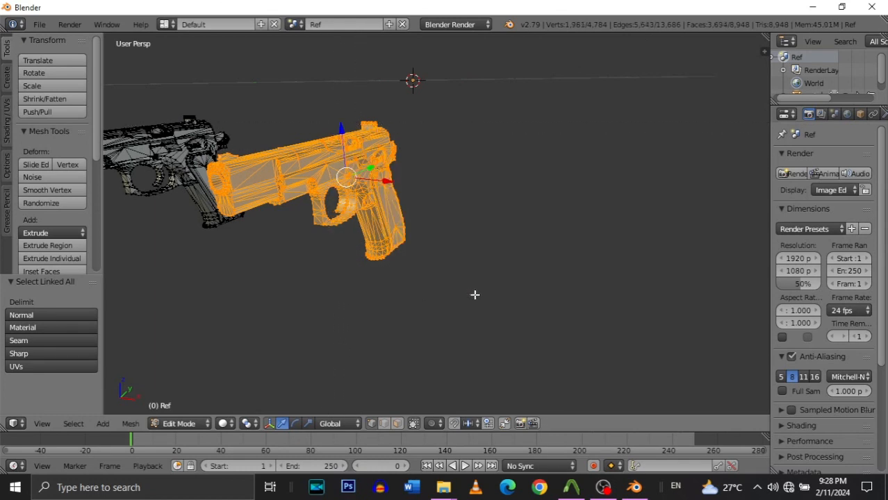
key(ctrl+l)
key(x)
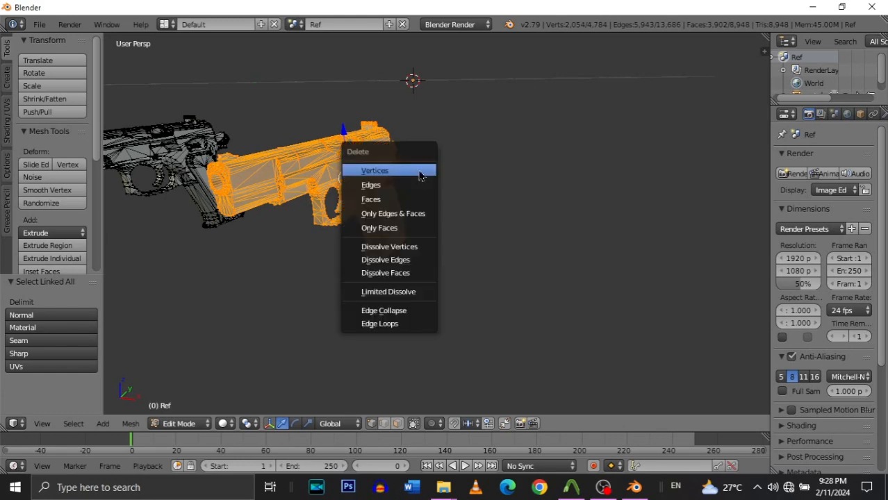
click(419, 171)
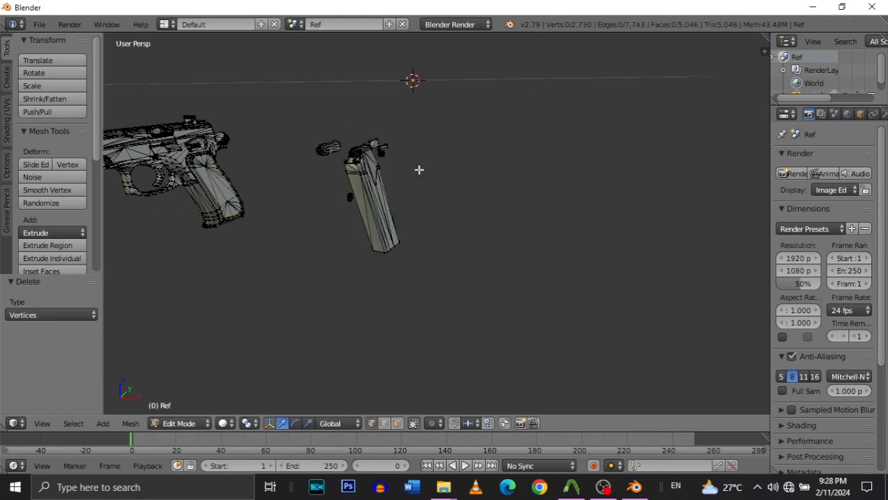
Box-select the deleted pistol's leftover magazine, cartridge and small parts, extend the selection to linked geometry, and delete their vertices.
key(shift+f)
key(w)
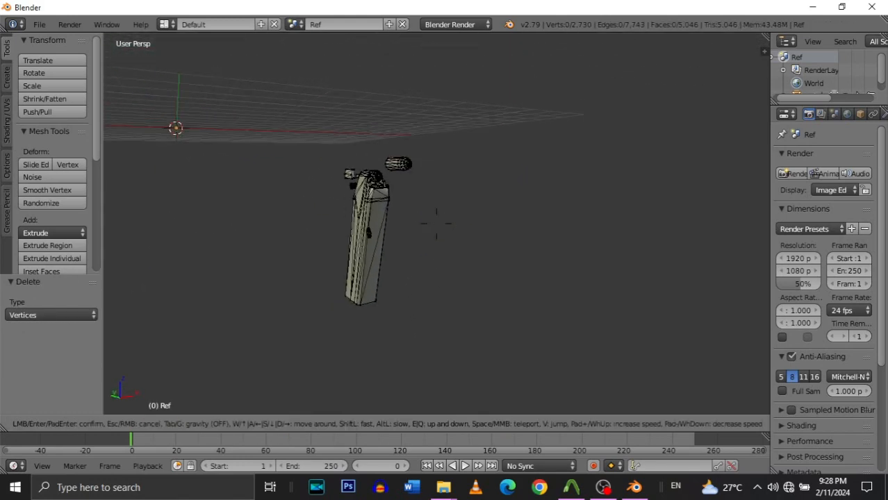
click(437, 224)
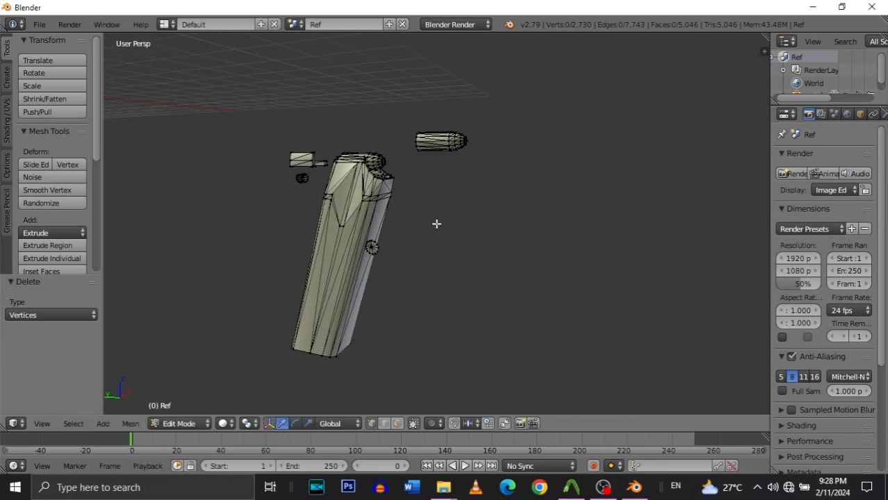
drag(228, 95, 527, 354)
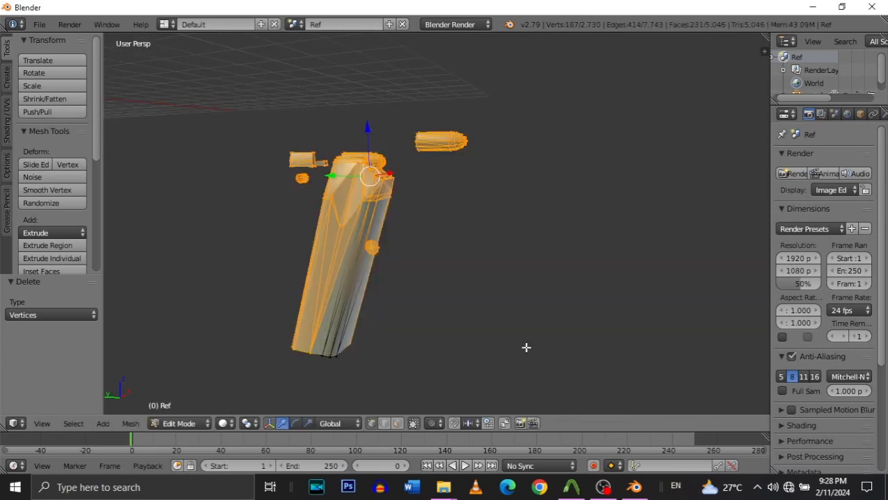
key(ctrl+l)
key(x)
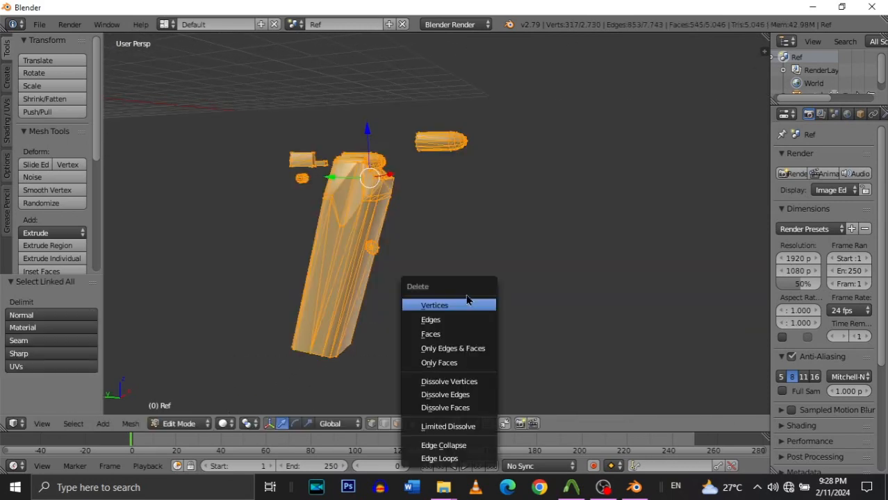
click(465, 305)
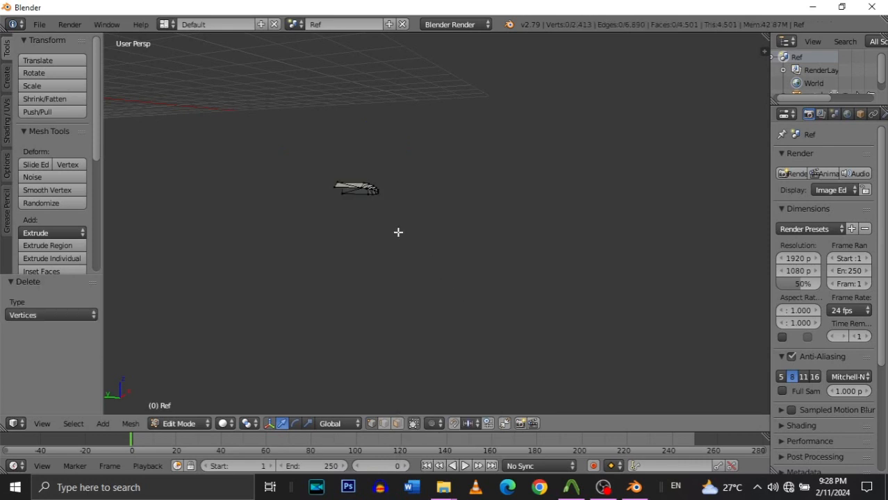
Select the whole last small fragment left where the magazine was and delete its vertices.
right_click(362, 187)
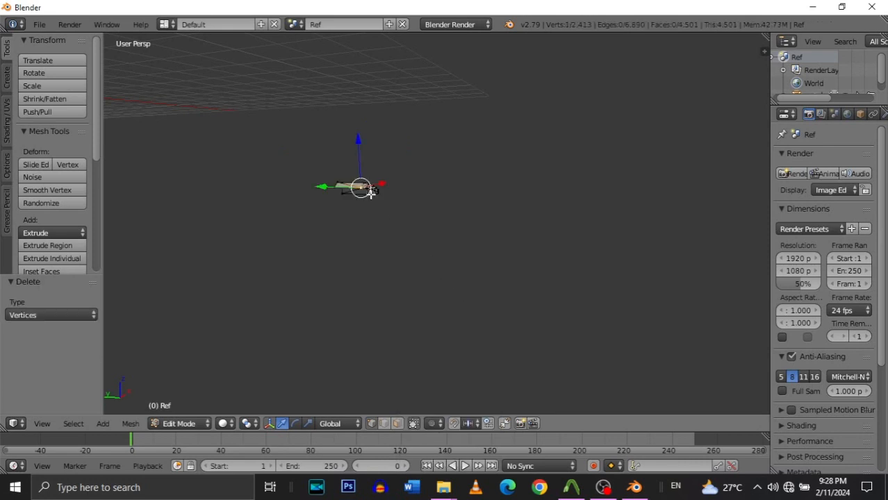
key(ctrl+l)
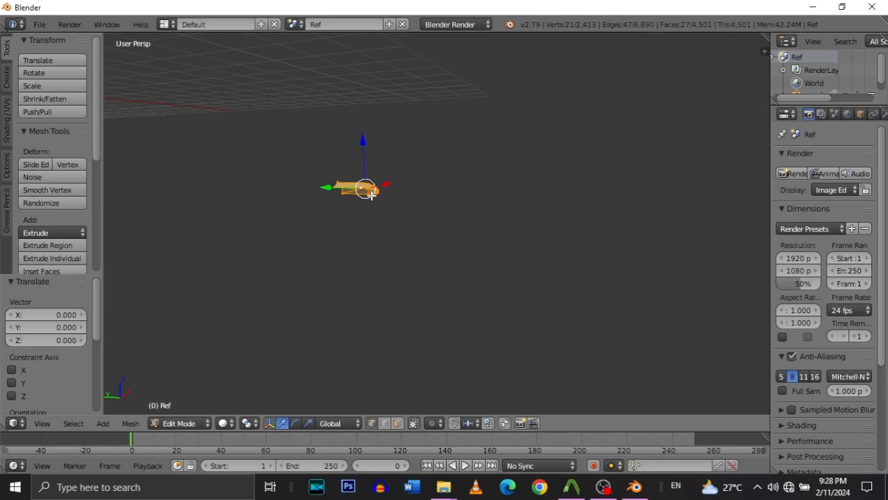
key(x)
click(371, 196)
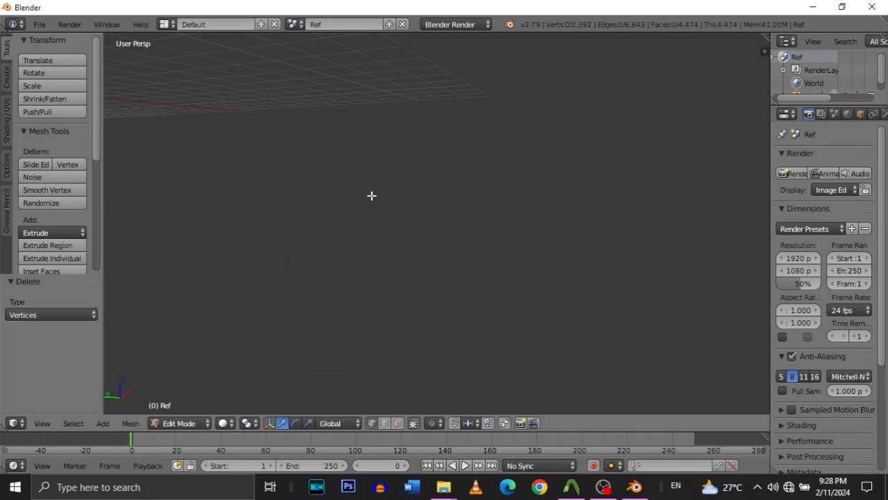
Check the remaining pistol from its side and select one vertex on its grip panel.
key(shift+f)
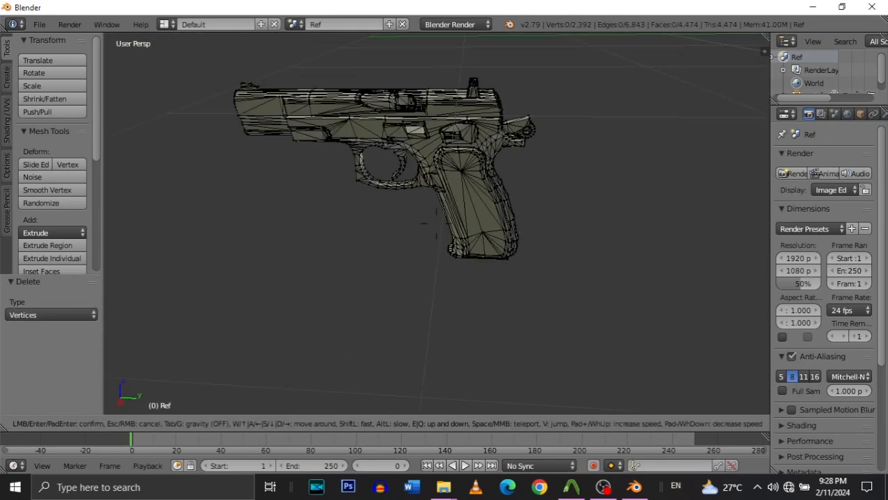
key(w)
key(s)
click(437, 224)
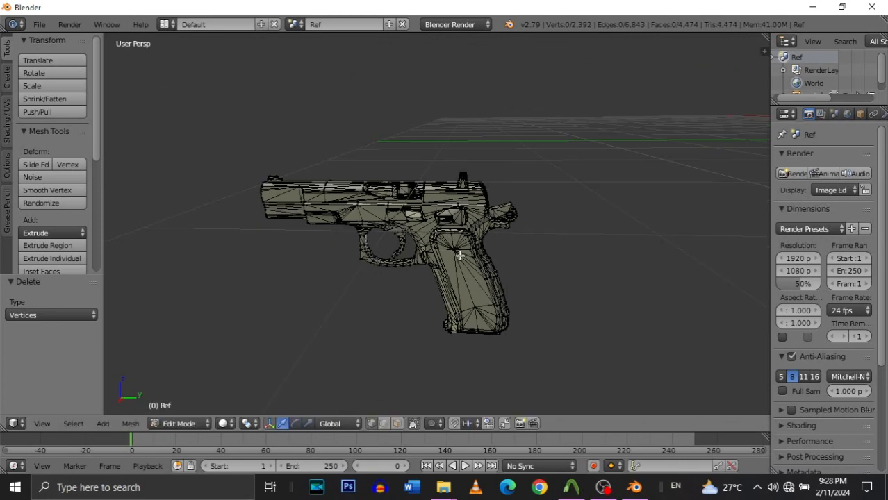
right_click(458, 252)
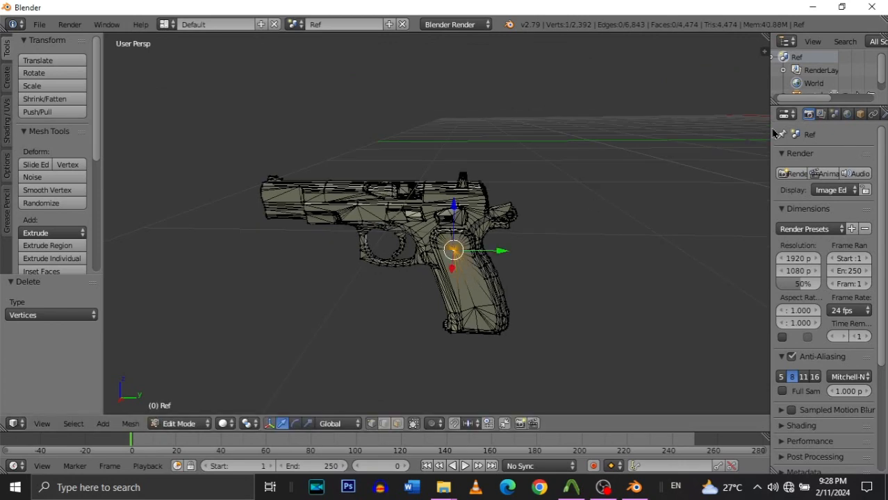
Widen the properties editor with the tool shelf hidden, and set the scene's Source Engine export format to SMD.
drag(764, 125, 707, 131)
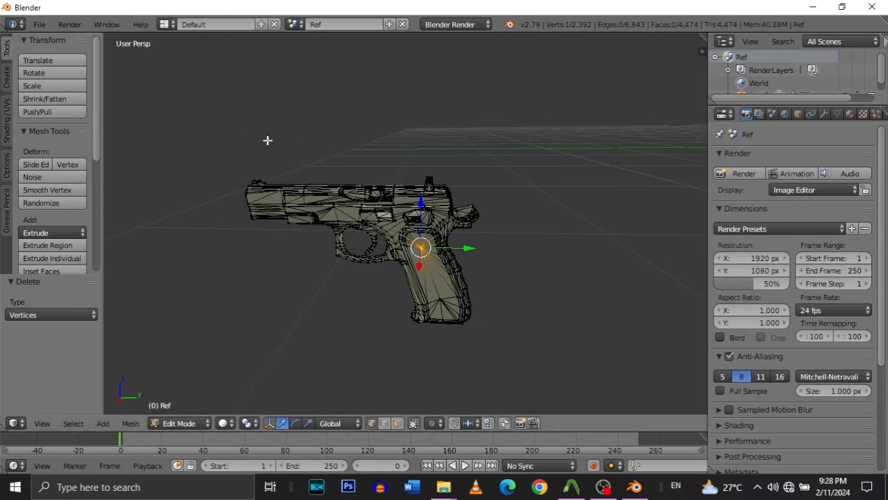
key(t)
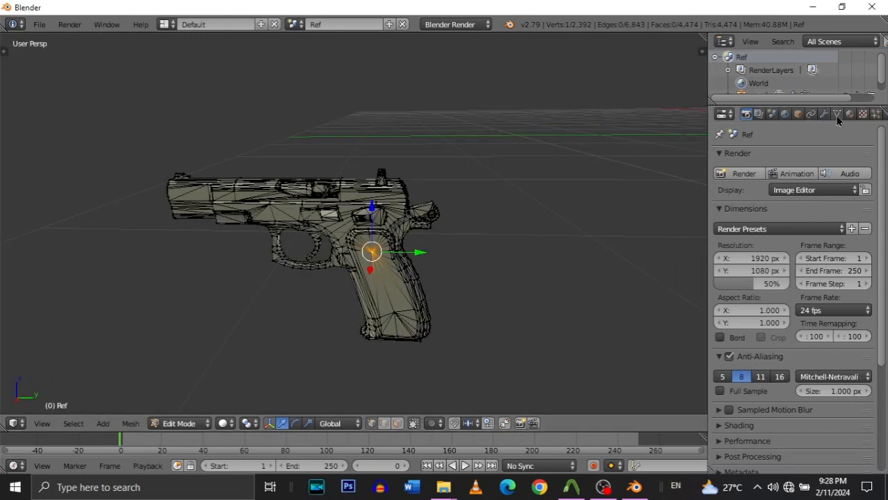
click(772, 113)
scroll(813, 276, down, 10)
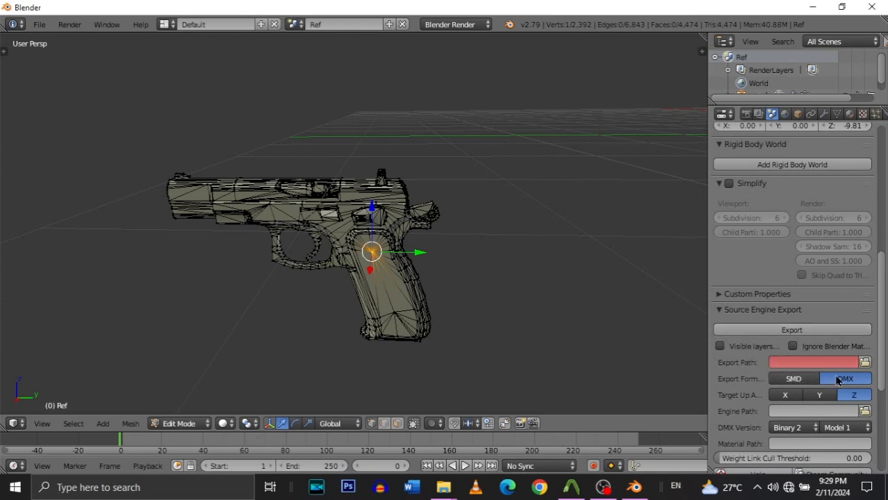
click(792, 383)
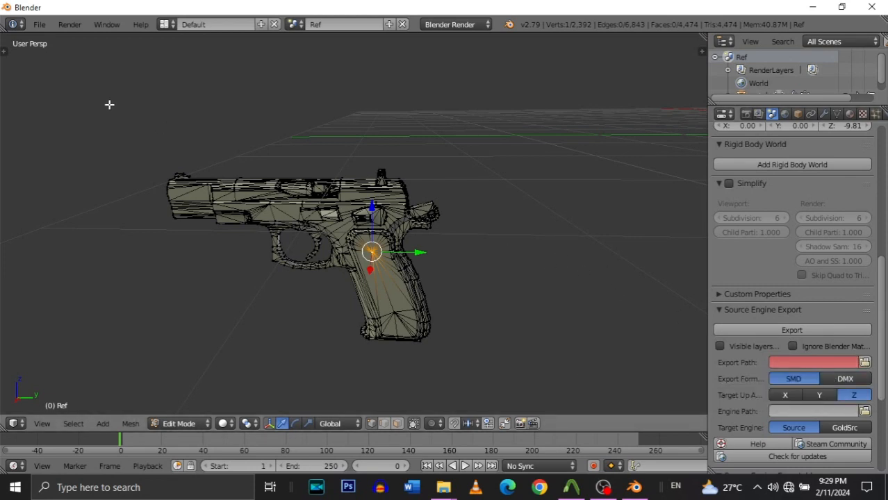
Browse to the v_pist_glock18 folder through the Source Engine import browser and copy its path without importing anything.
click(39, 24)
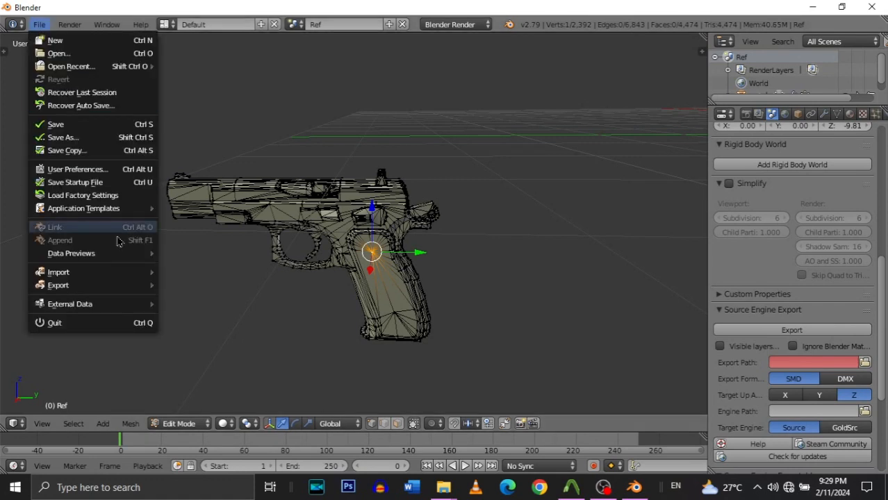
mouse_move(79, 273)
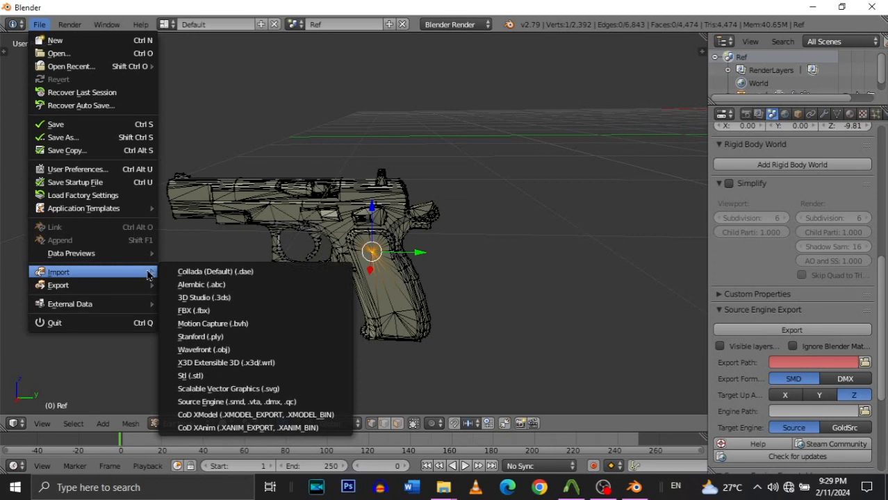
click(241, 403)
click(170, 89)
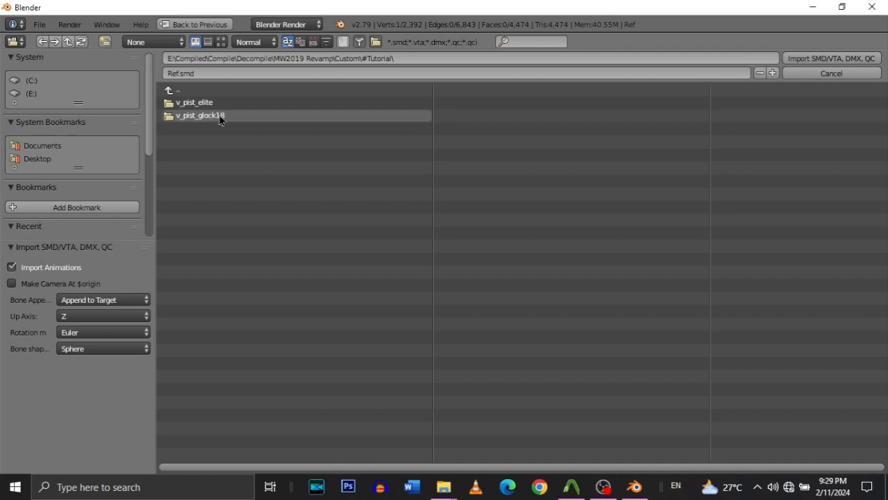
click(222, 117)
click(270, 61)
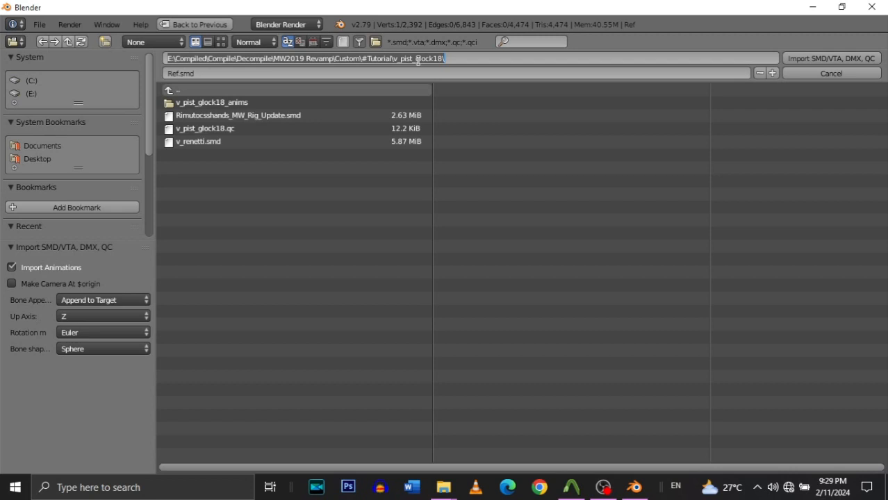
click(223, 23)
Set the export path to the copied v_pist_glock18 folder path, check it in the file browser, and export Ref.smd.
click(798, 362)
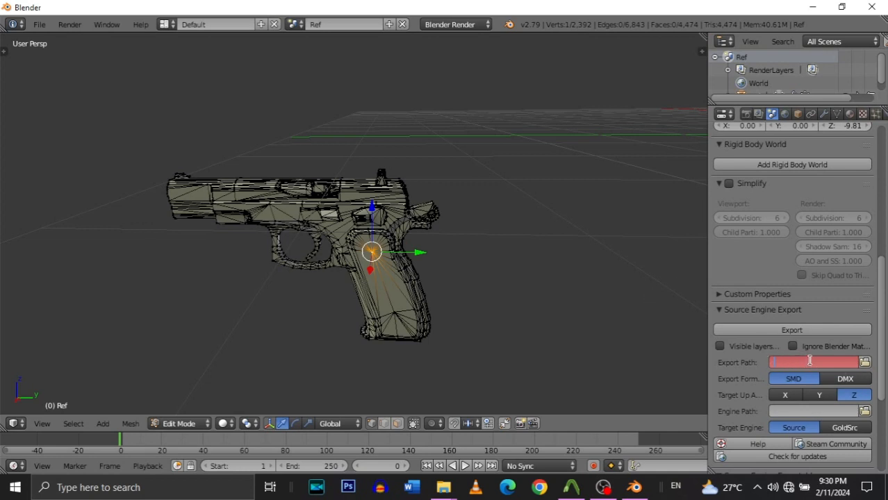
key(ctrl+v)
key(Return)
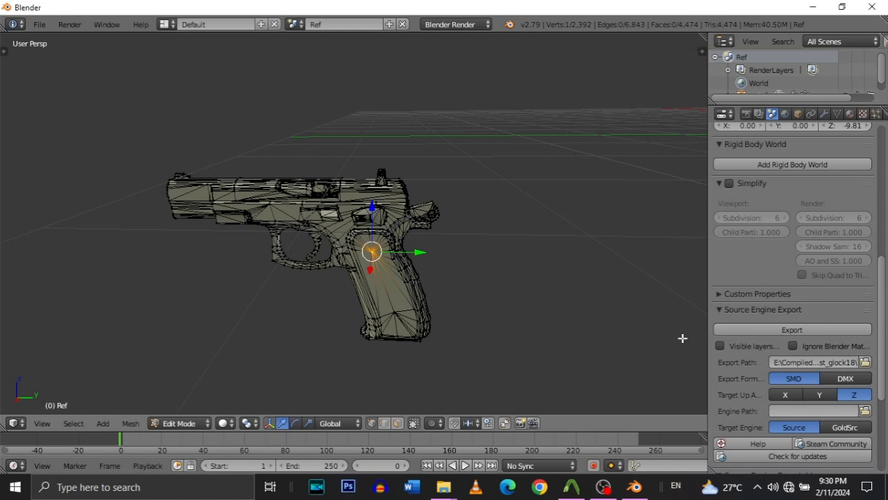
click(865, 363)
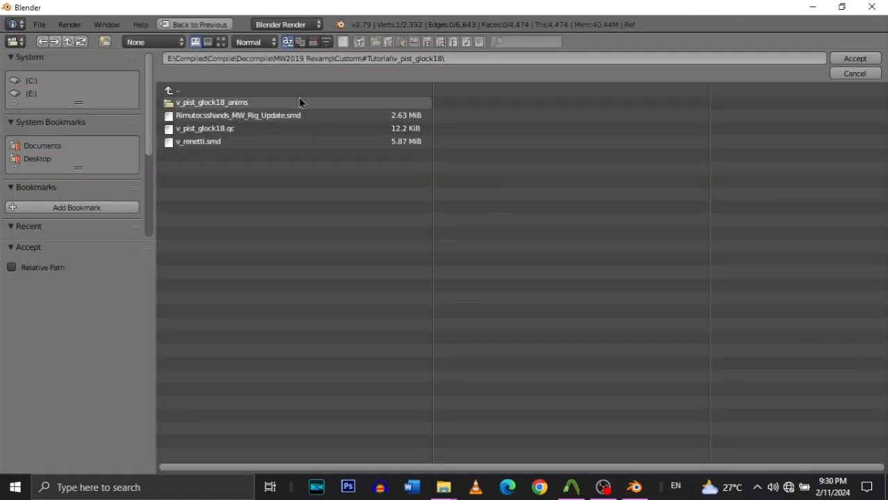
click(188, 25)
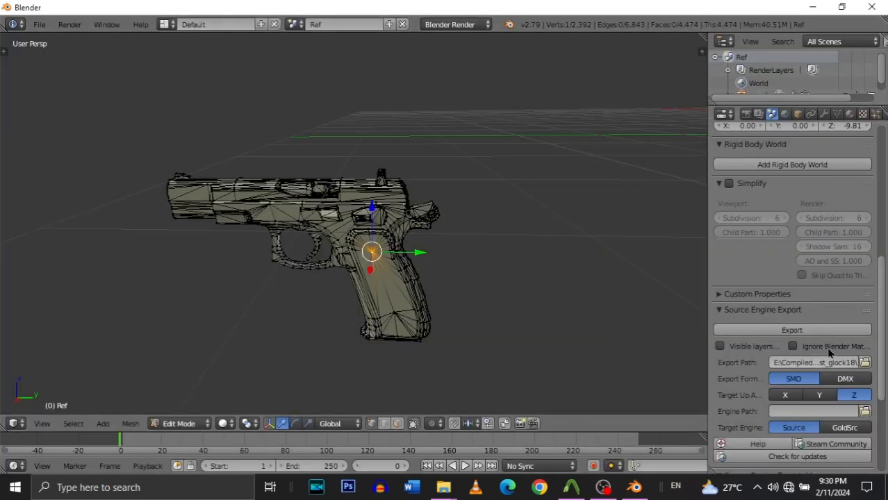
click(804, 331)
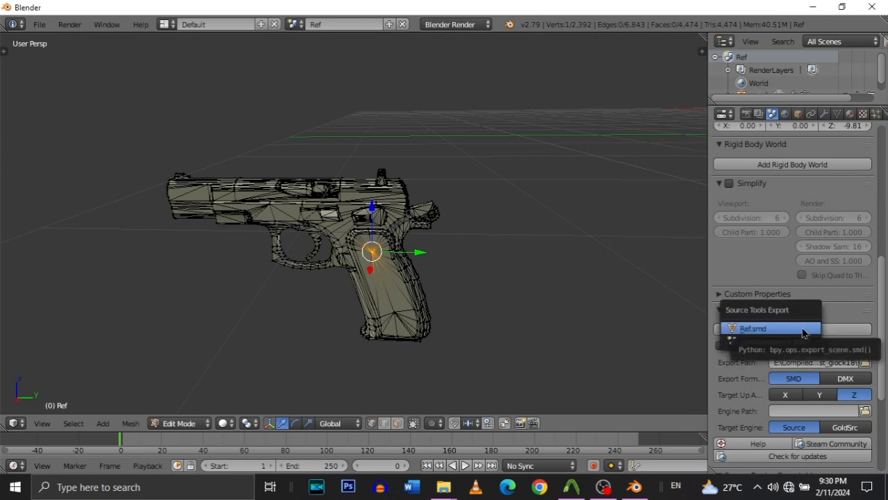
click(804, 331)
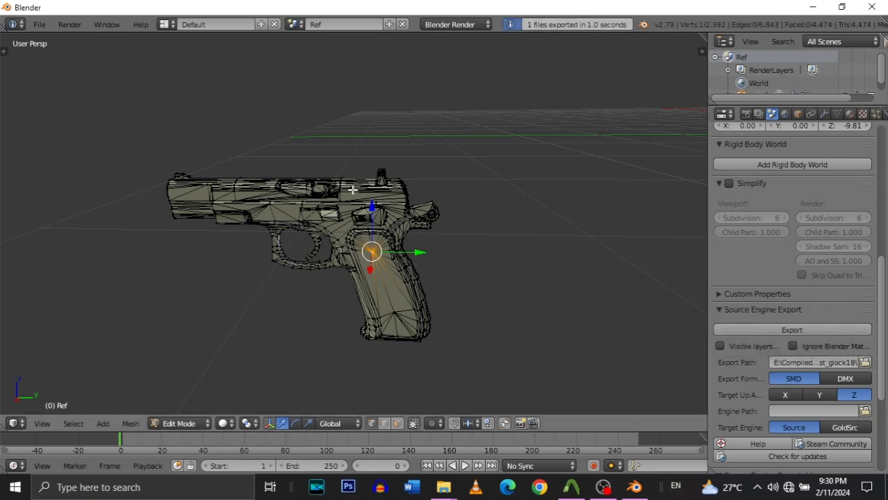
Locate the Ref mesh in the outliner and switch the pistol from Edit Mode to Object Mode.
key(shift+f)
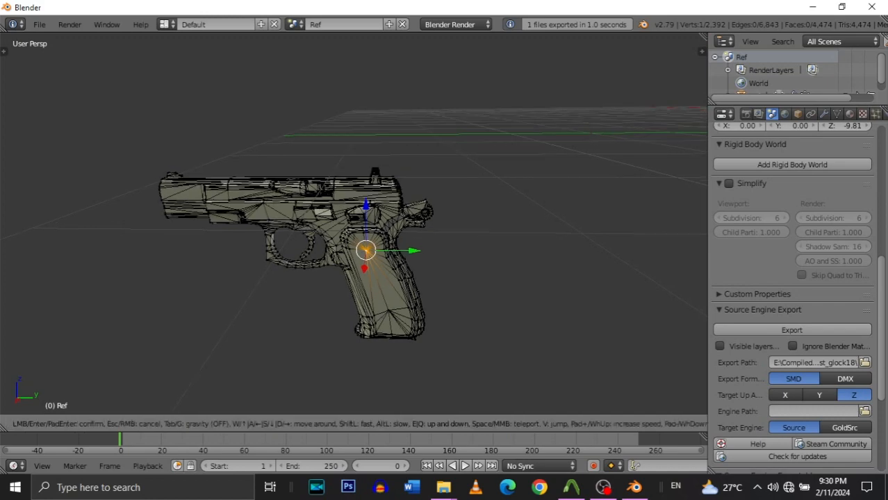
key(s)
click(353, 225)
scroll(776, 108, down, 3)
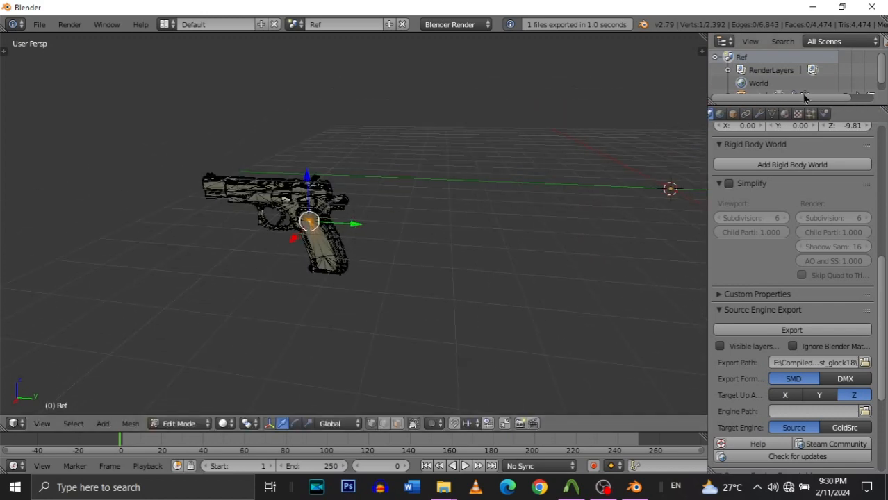
scroll(806, 91, down, 2)
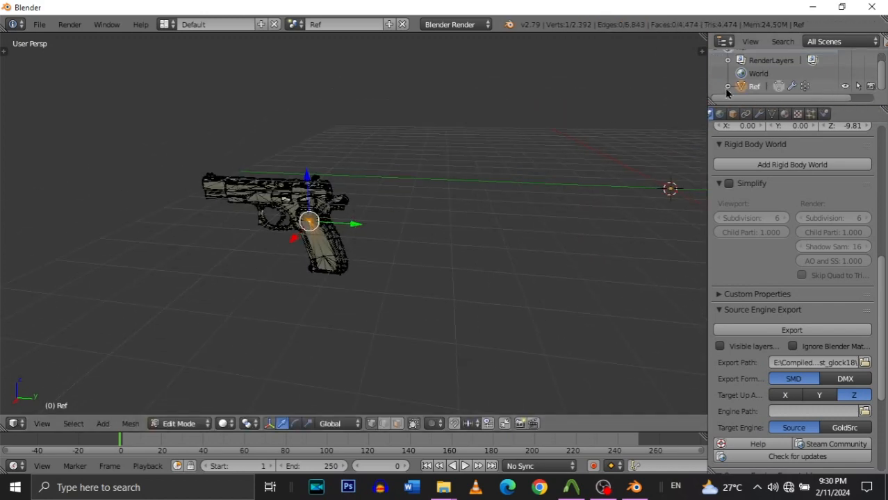
key(Tab)
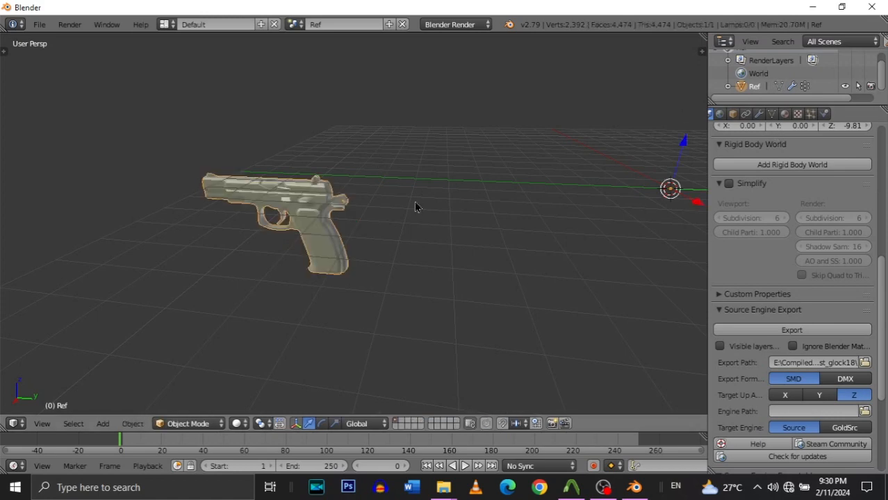
Select the whole pistol mesh in Edit Mode and delete all of its vertices.
key(Tab)
key(shift+f)
key(w)
key(a)
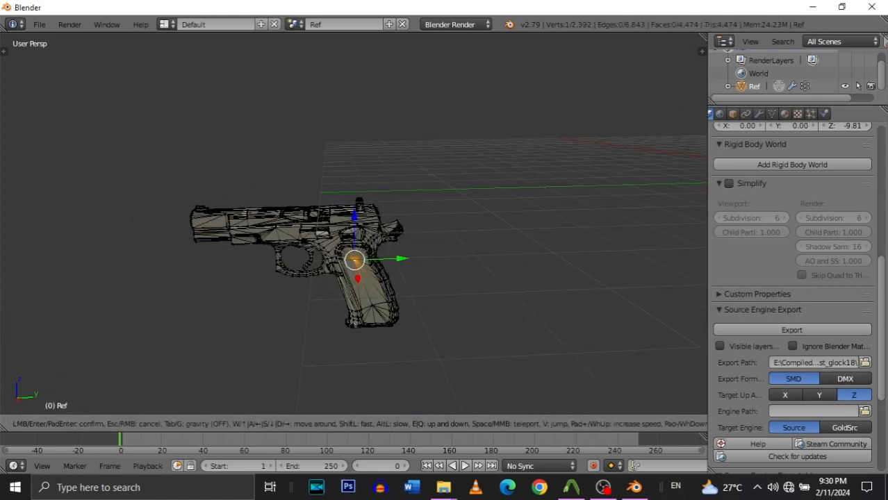
click(354, 224)
key(shift+f)
key(w)
key(s)
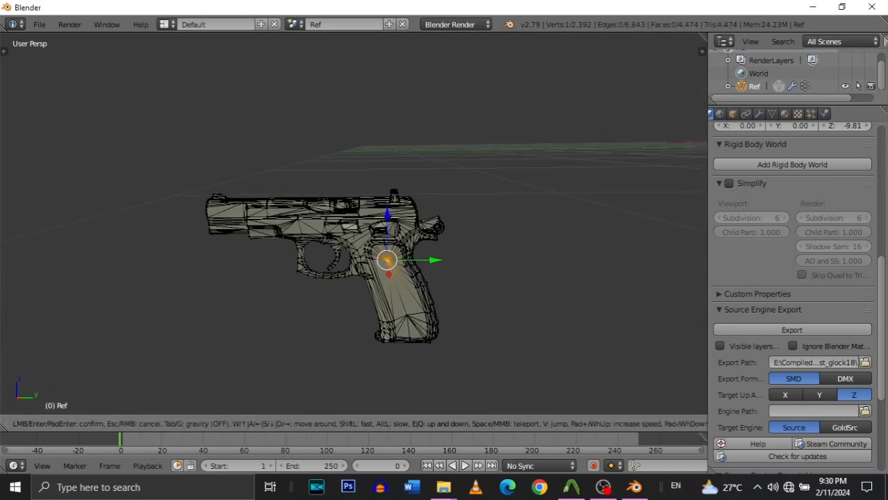
click(354, 224)
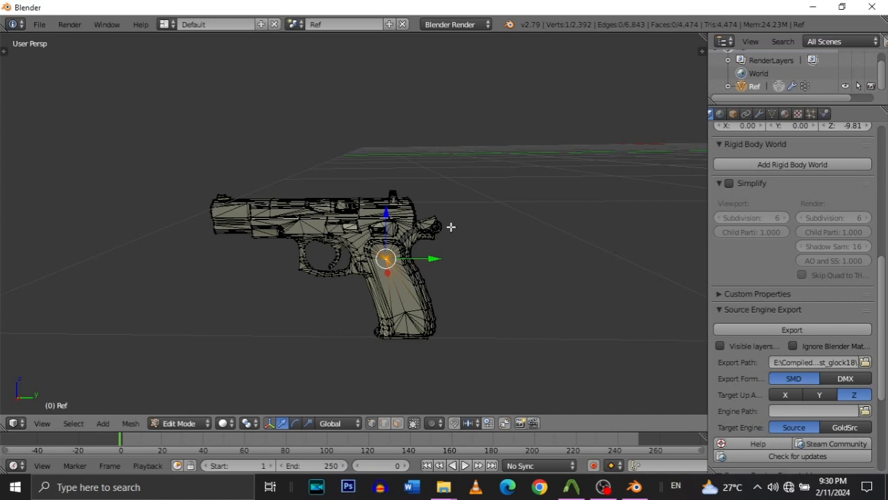
key(a)
key(a)
key(a)
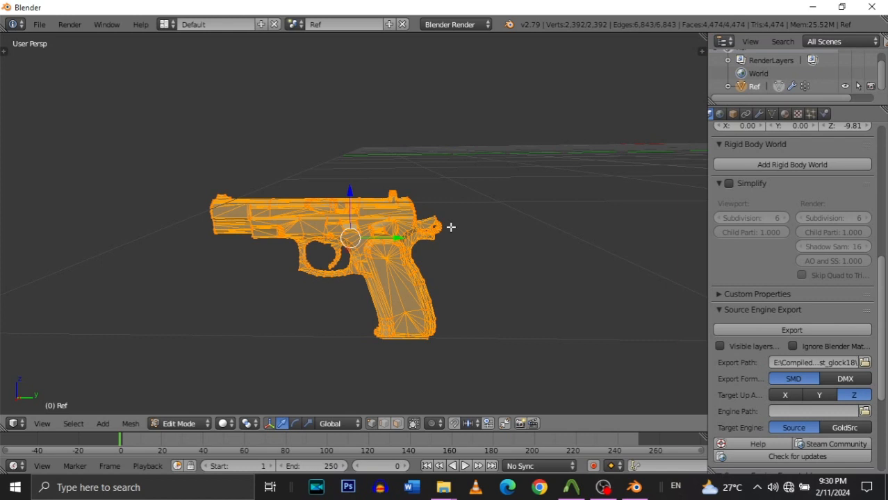
key(x)
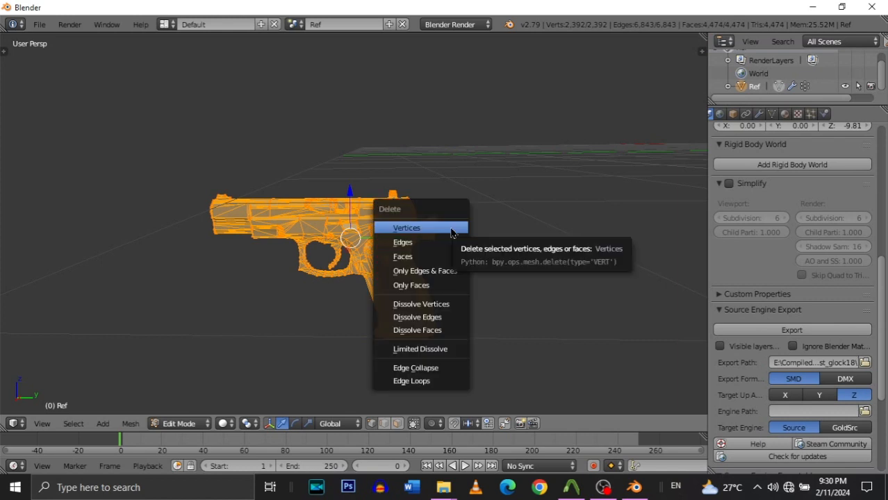
click(451, 228)
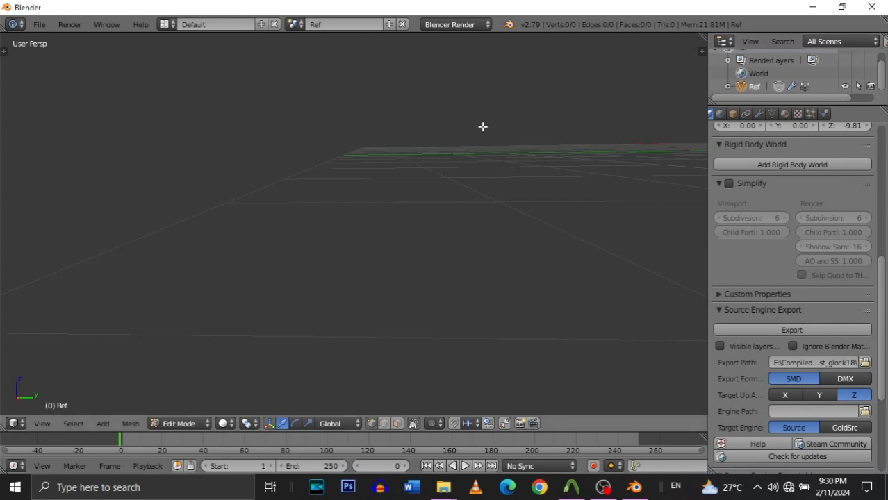
Return to Object Mode and delete the emptied Ref object from the scene.
key(shift+f)
click(353, 223)
key(Tab)
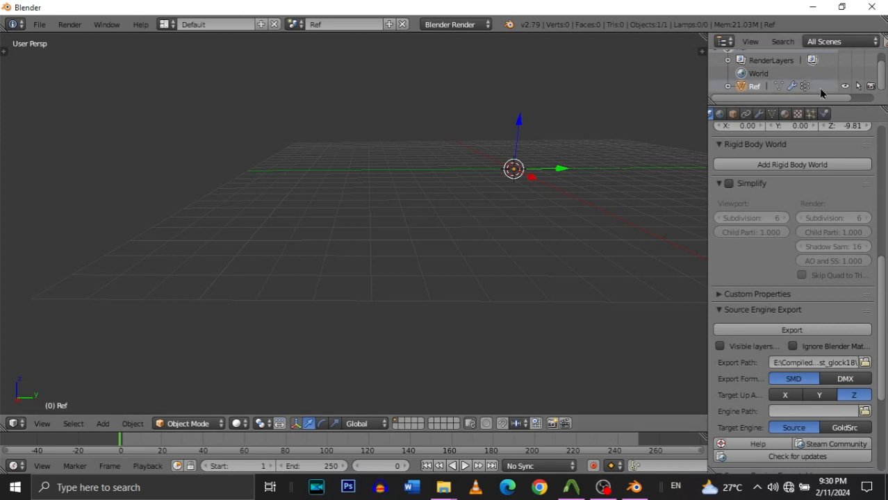
key(x)
click(598, 104)
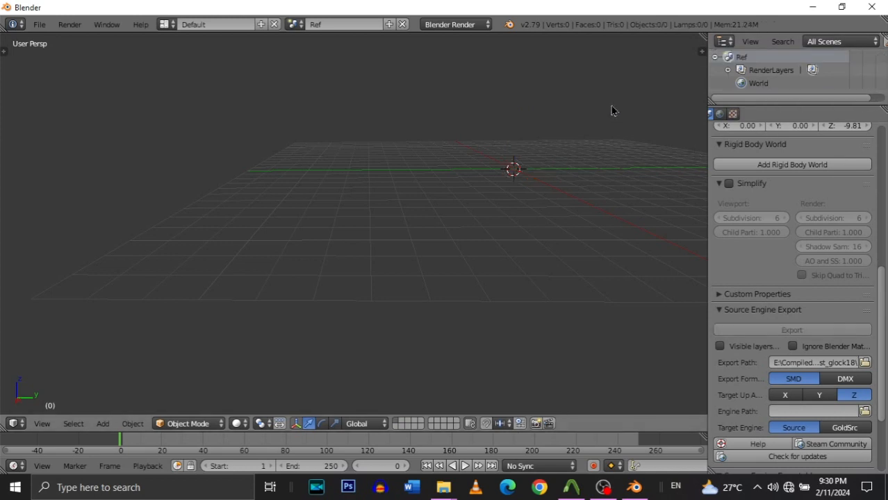
Import v_renetti.smd from the v_pist_glock18 folder as a Source Engine model.
key(shift+f)
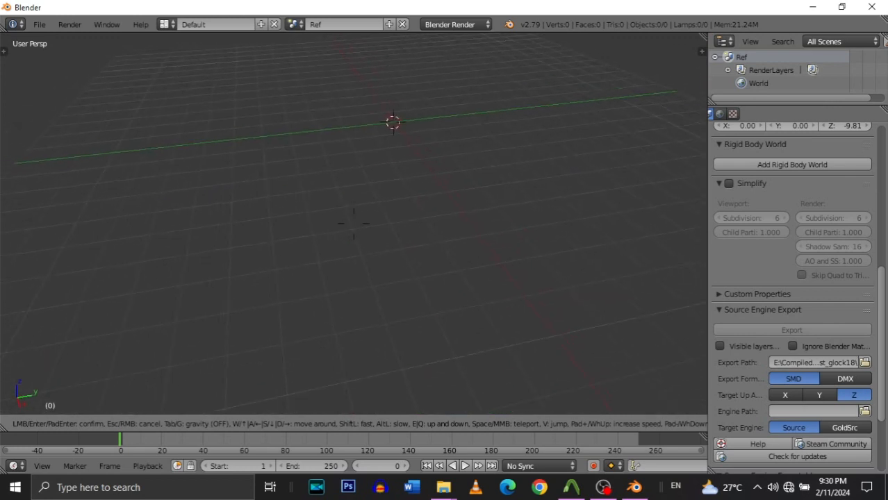
key(s)
key(d)
key(a)
key(d)
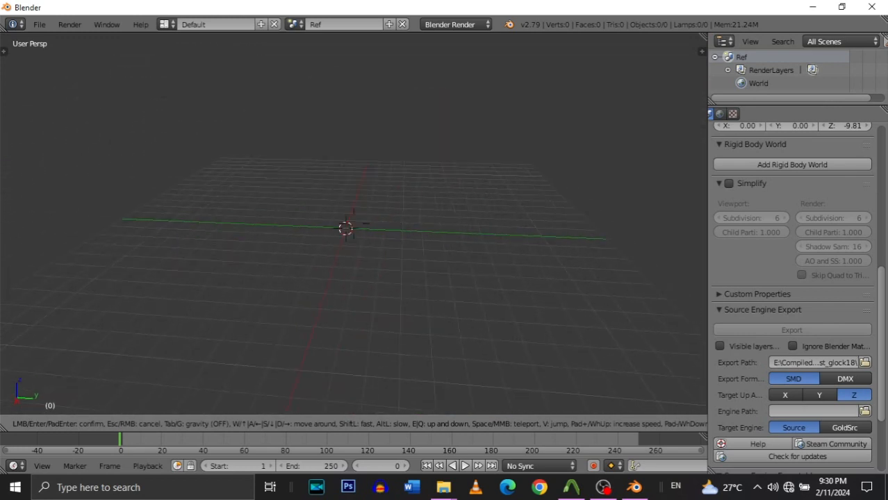
key(a)
key(s)
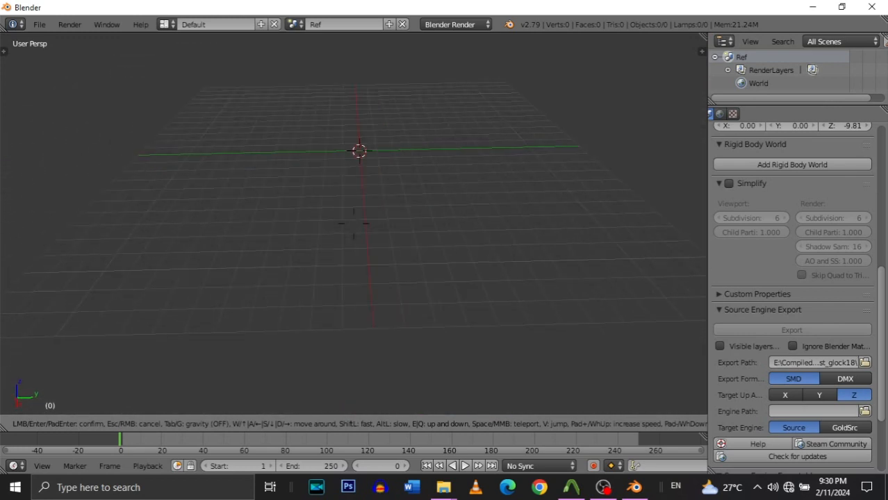
click(356, 223)
click(41, 25)
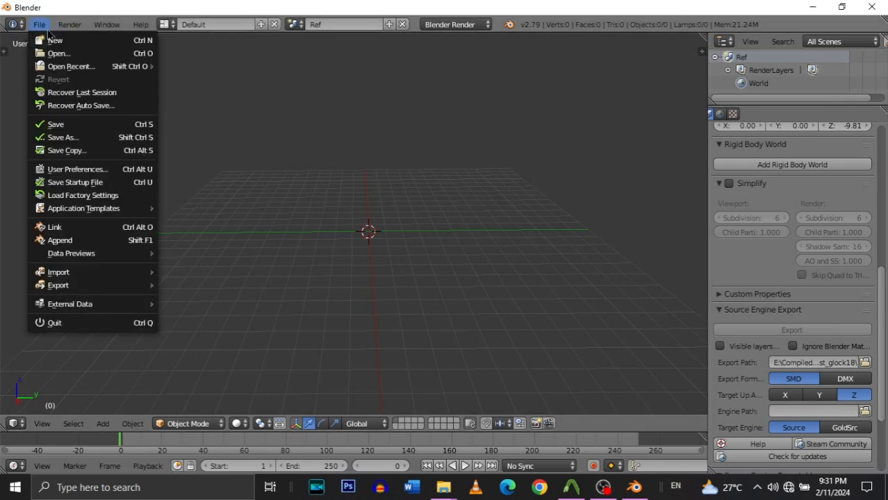
mouse_move(78, 272)
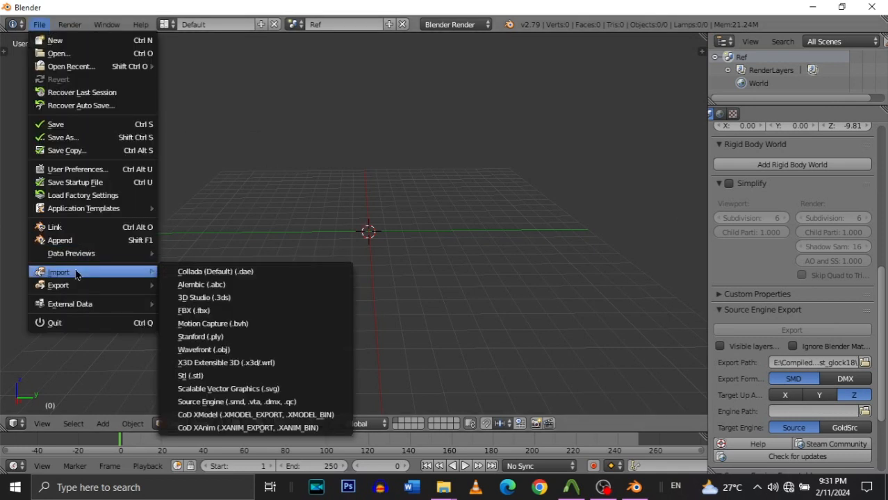
click(239, 402)
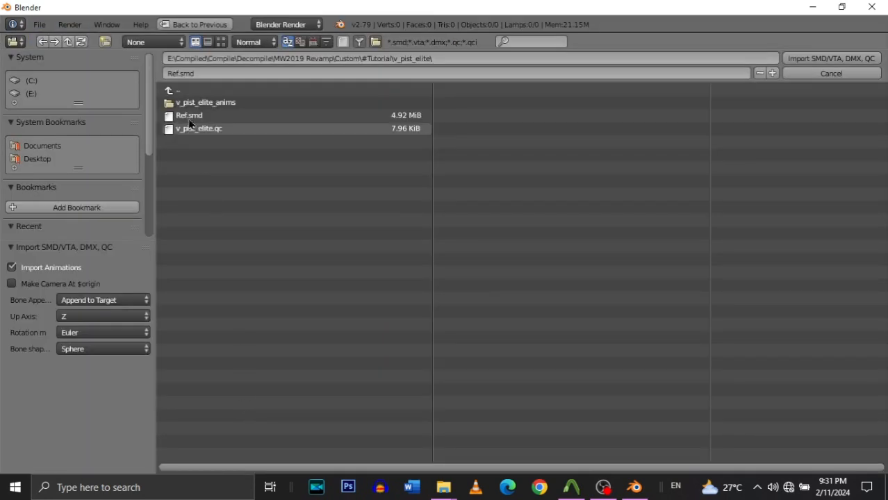
click(188, 98)
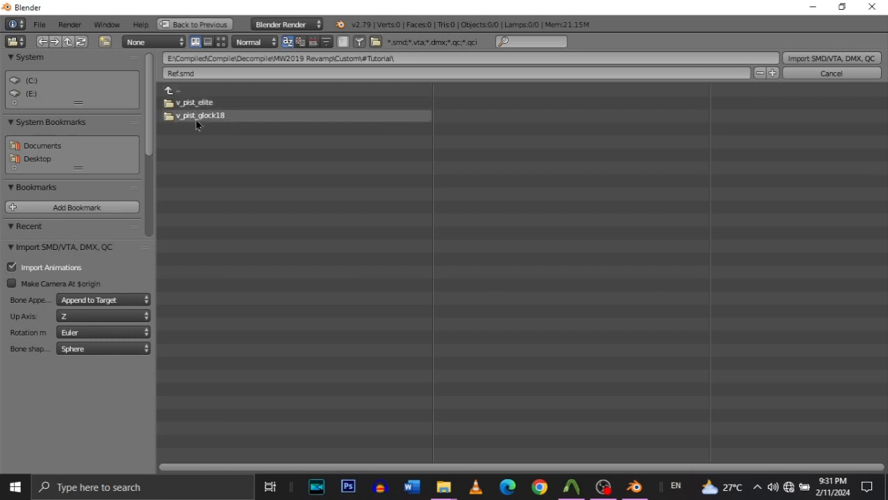
click(200, 118)
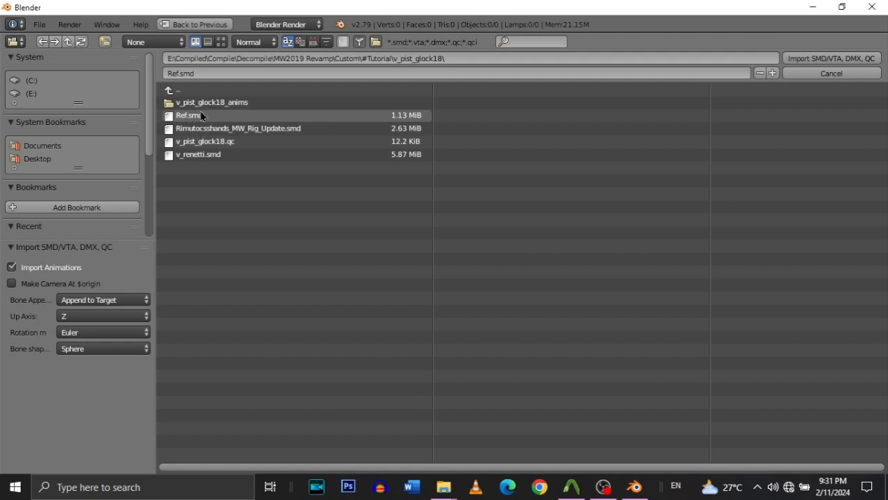
click(194, 155)
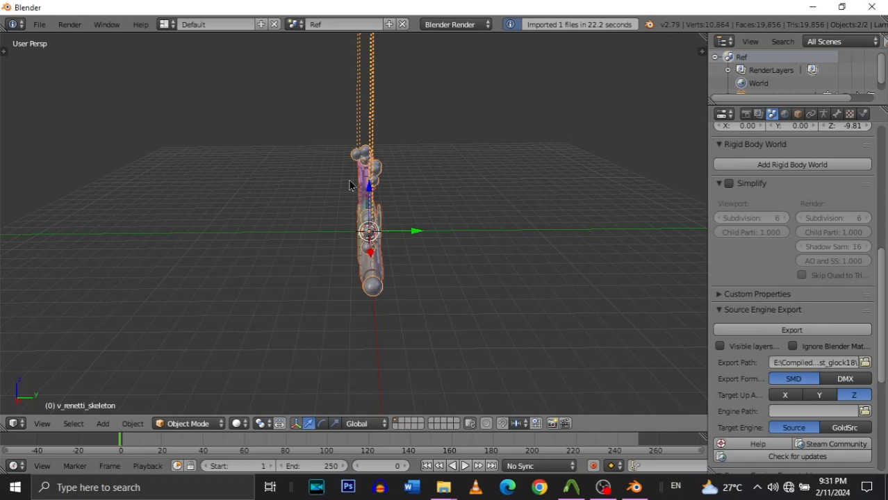
Examine the separated parts and bones of the imported v_renetti pistol from its side, and locate its skeleton in the outliner.
key(shift+f)
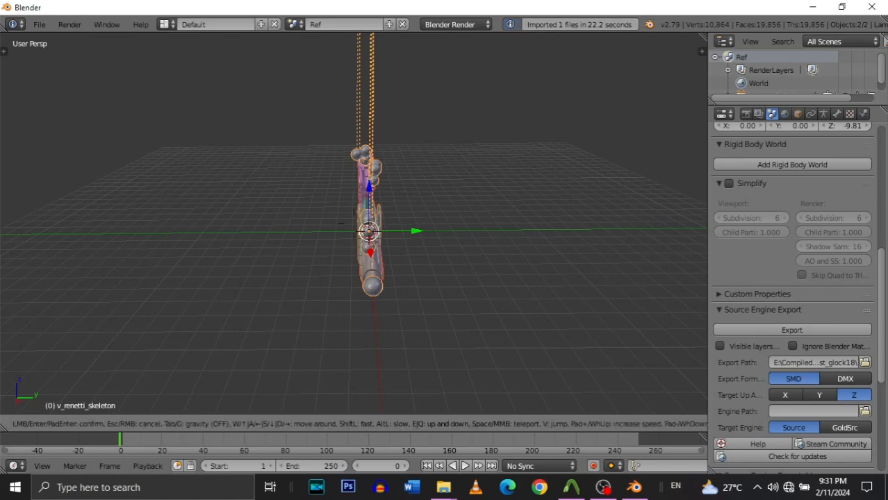
key(w)
key(d)
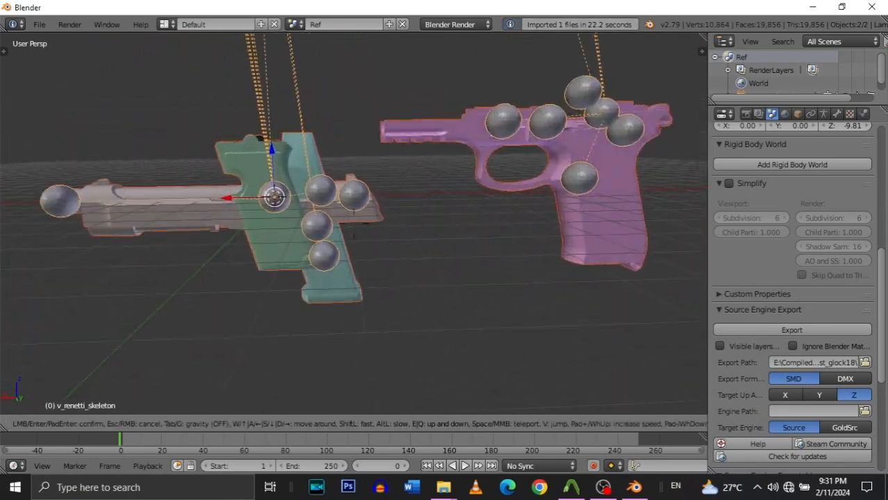
key(s)
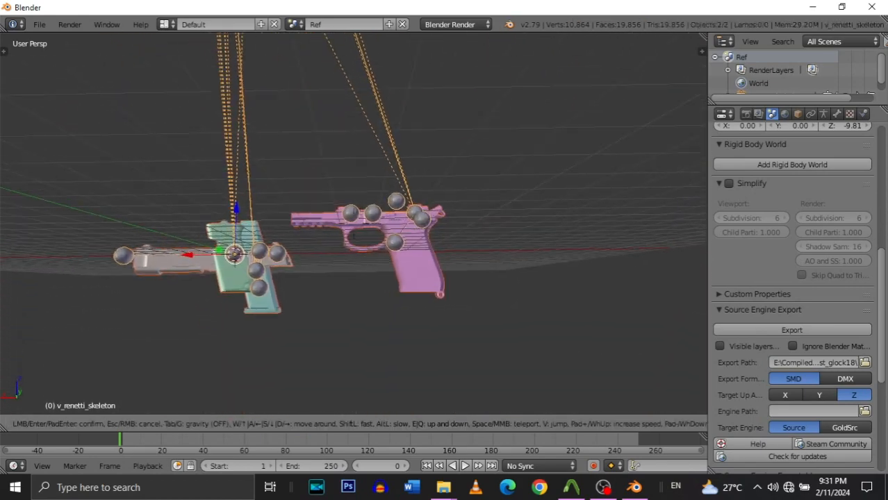
key(w)
key(s)
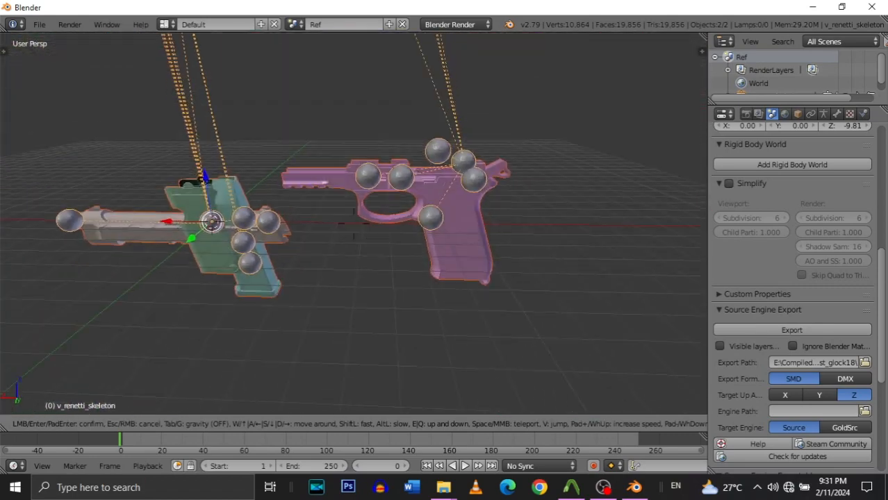
key(s)
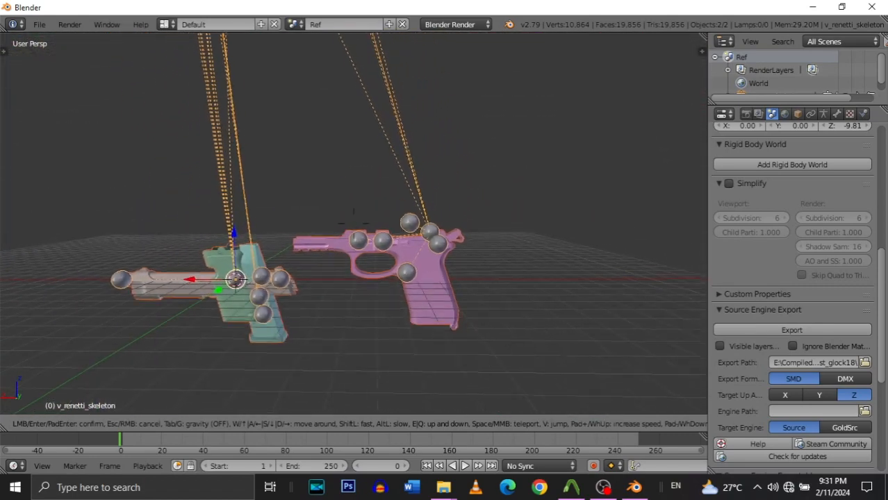
key(w)
key(a)
key(w)
key(s)
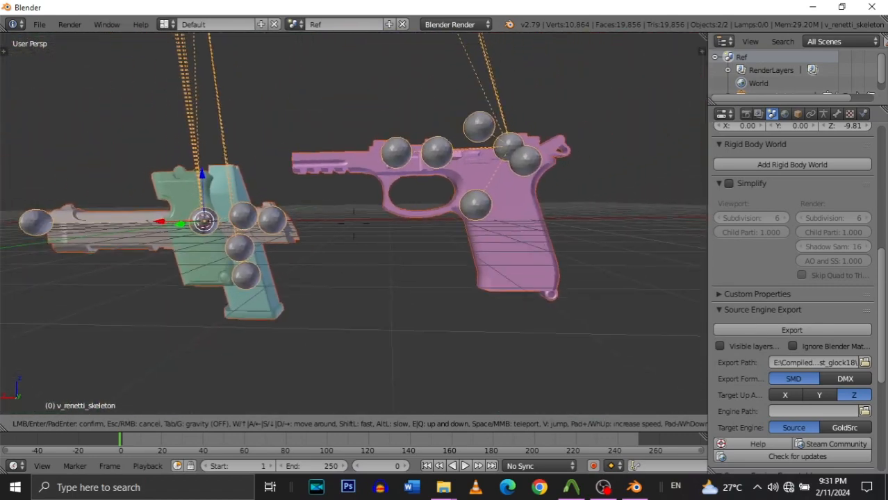
key(w)
key(s)
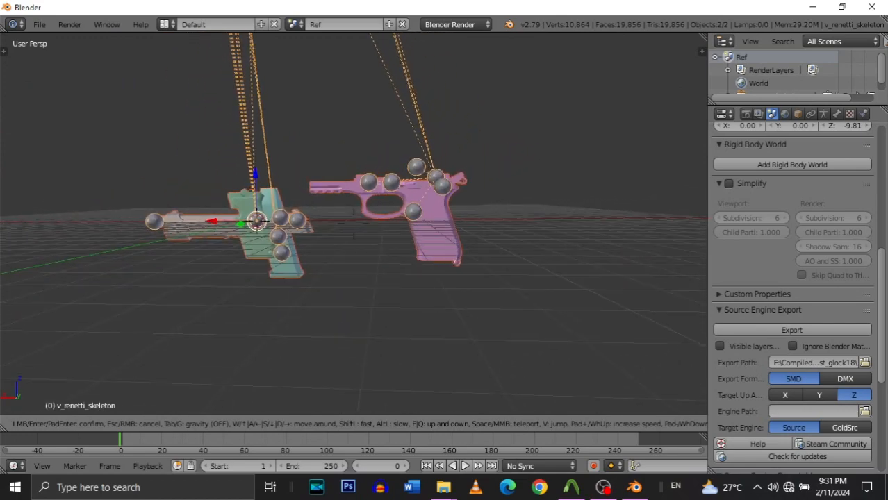
key(w)
key(d)
key(w)
key(a)
key(s)
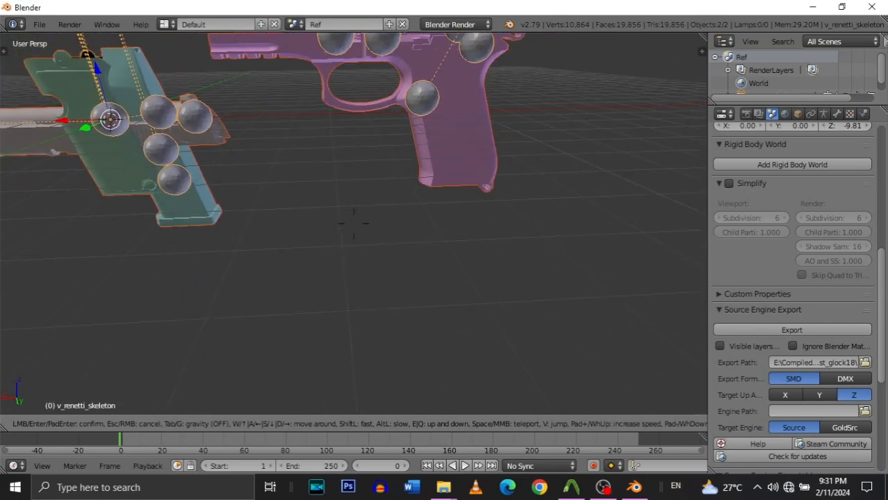
key(w)
key(d)
key(a)
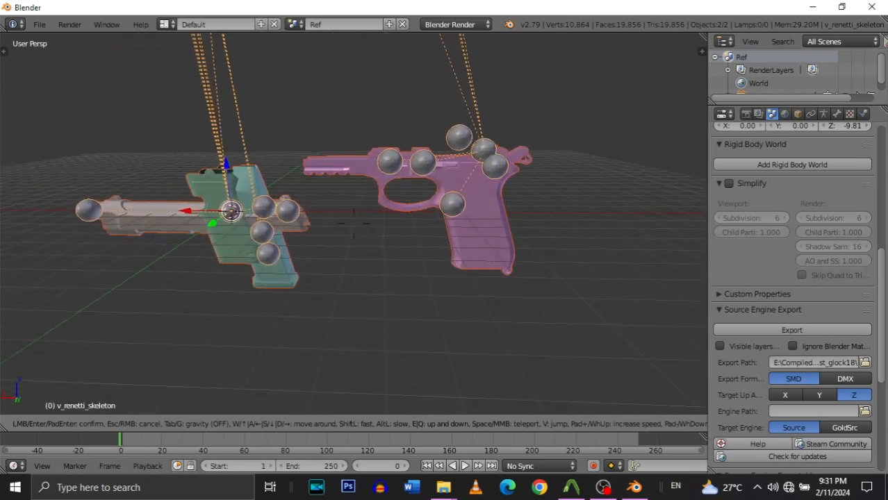
key(s)
key(w)
key(s)
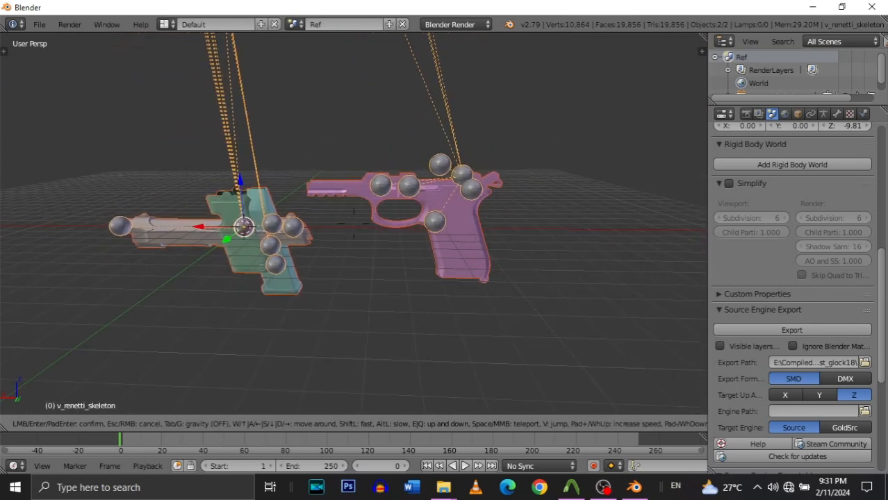
click(355, 225)
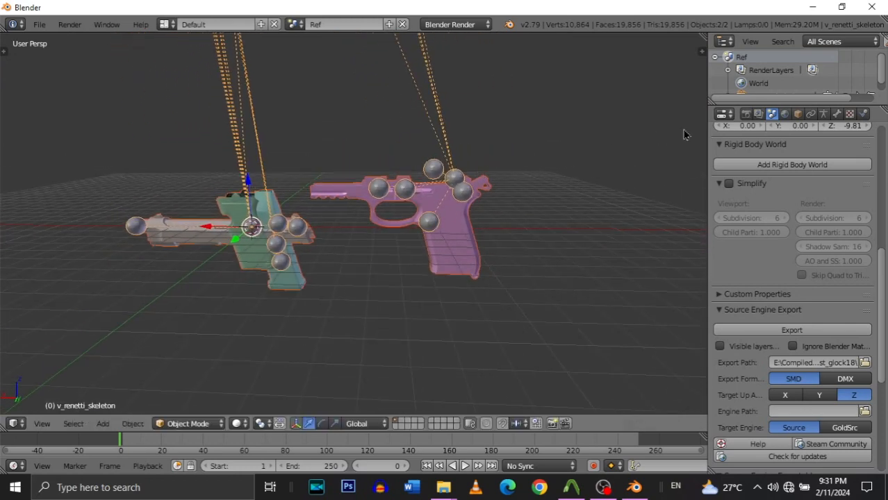
scroll(768, 82, down, 1)
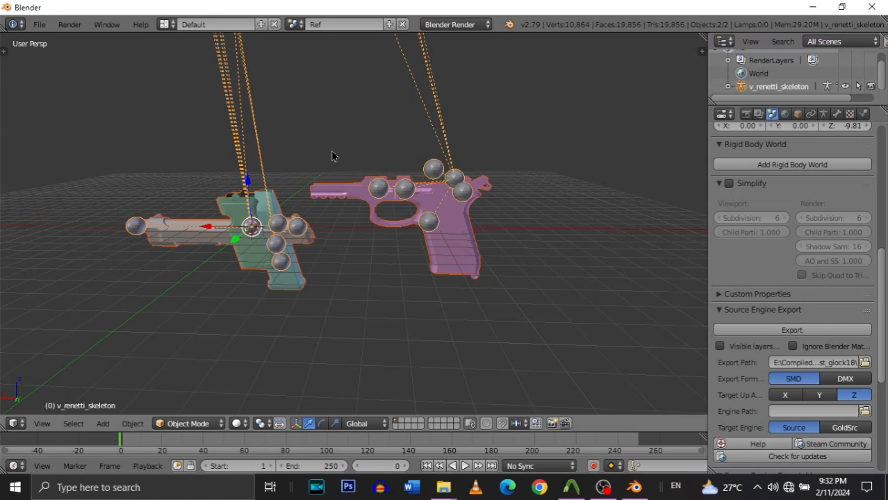
Import the pistol mesh Ref.smd from the v_pist_glock18 folder into the scene with the v_renetti model.
click(39, 25)
click(40, 25)
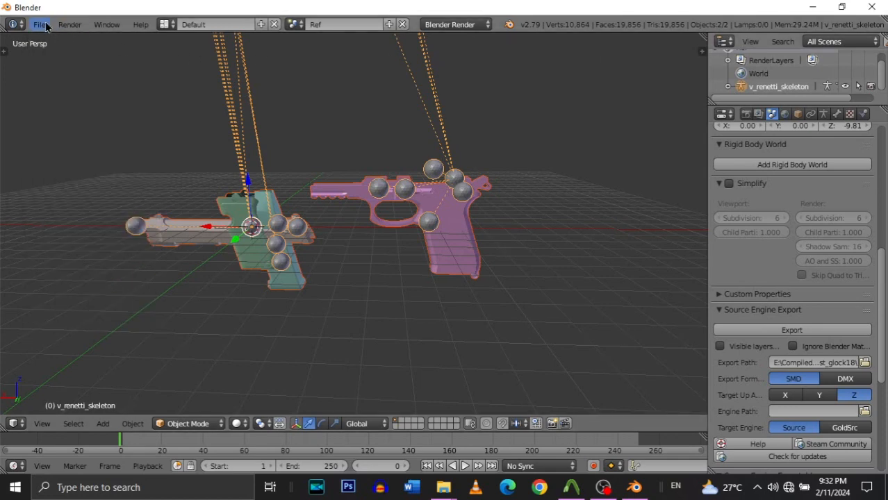
key(shift+f)
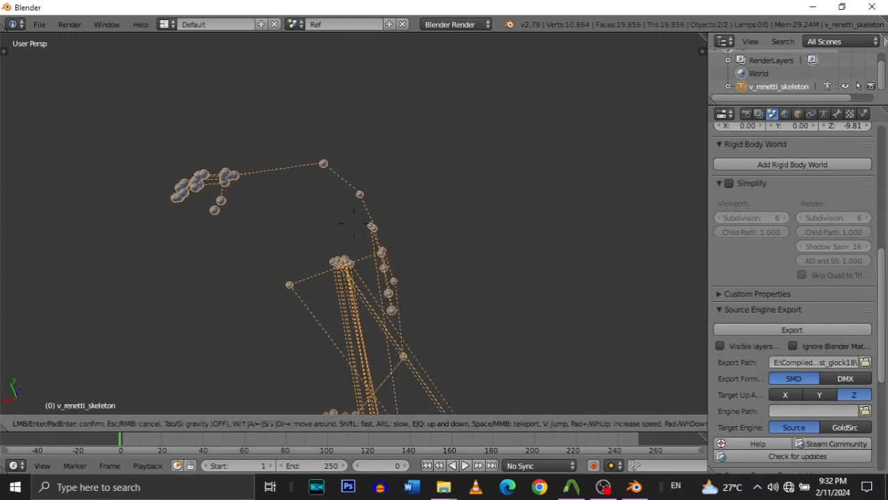
key(s)
click(347, 223)
click(45, 25)
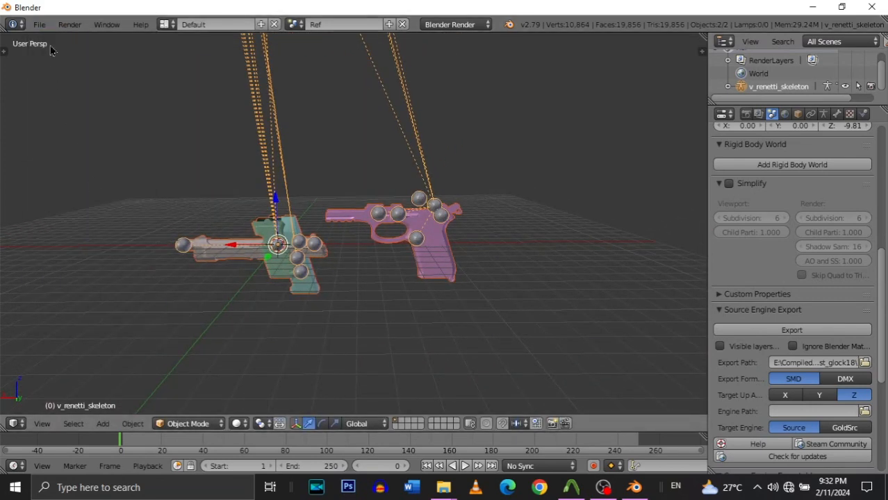
click(40, 24)
mouse_move(104, 272)
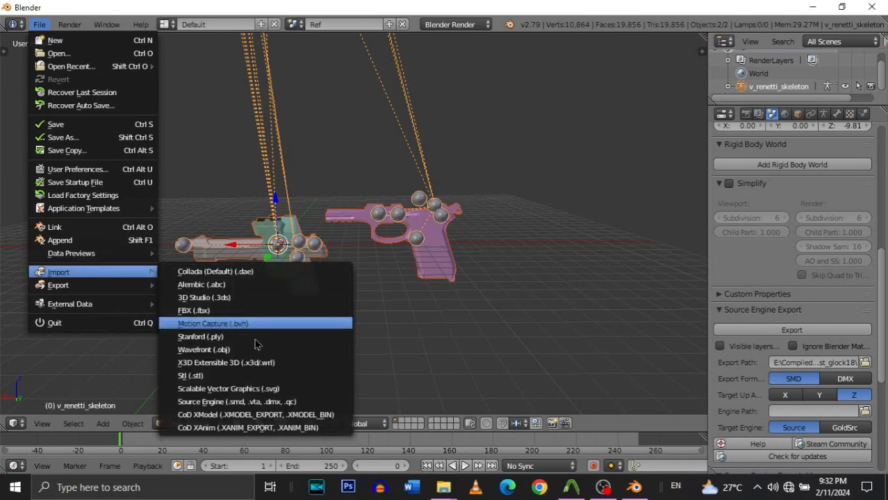
click(244, 403)
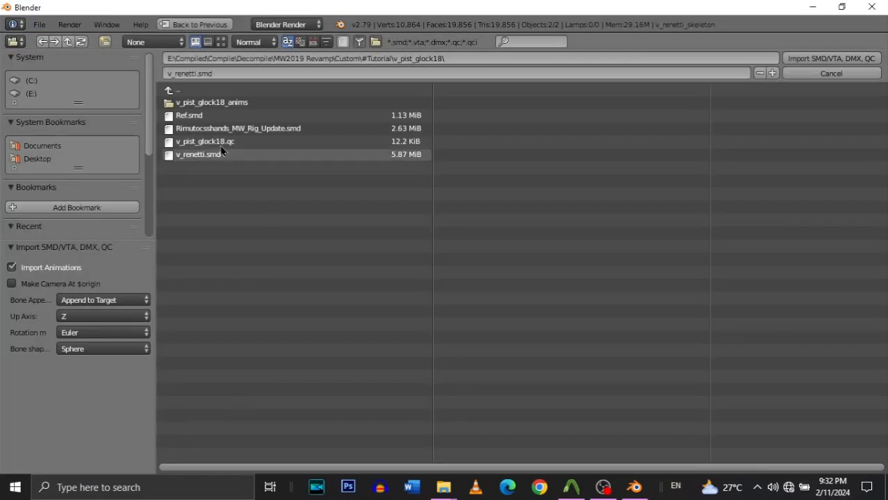
click(197, 116)
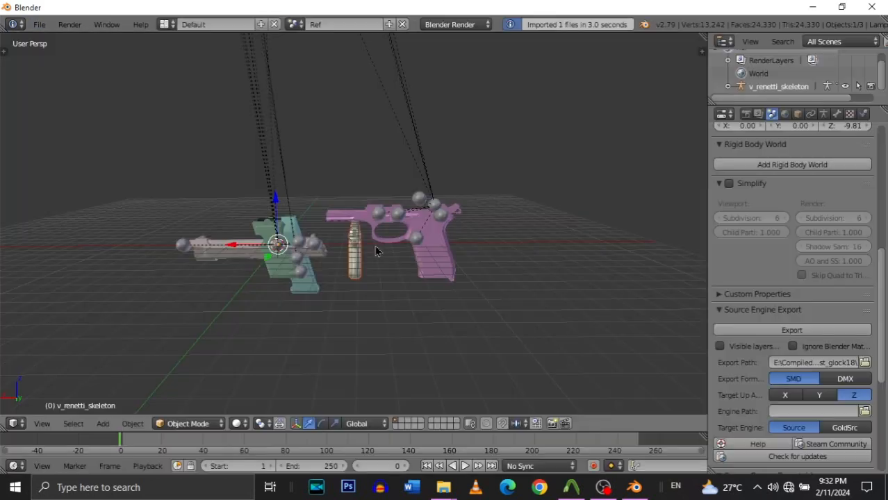
Locate the imported Ref pistol beside the v_renetti parts and select it.
key(shift+f)
key(w)
key(d)
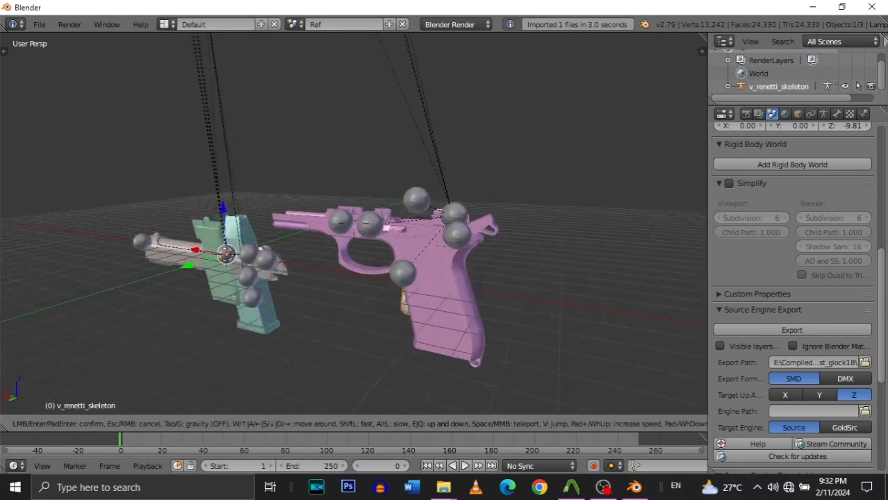
key(s)
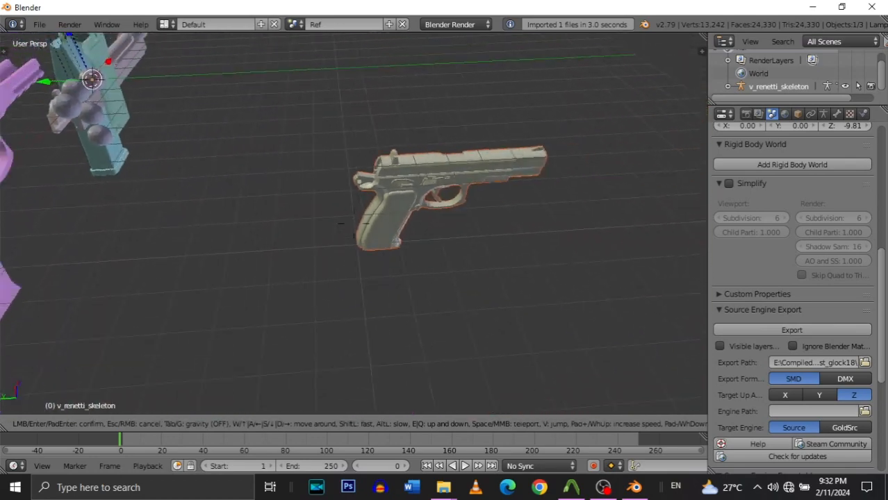
key(w)
key(d)
key(w)
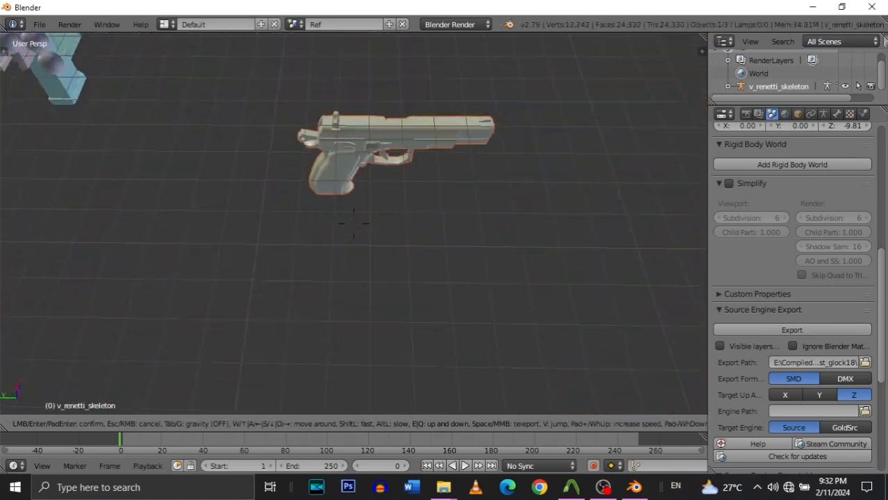
key(s)
key(a)
key(d)
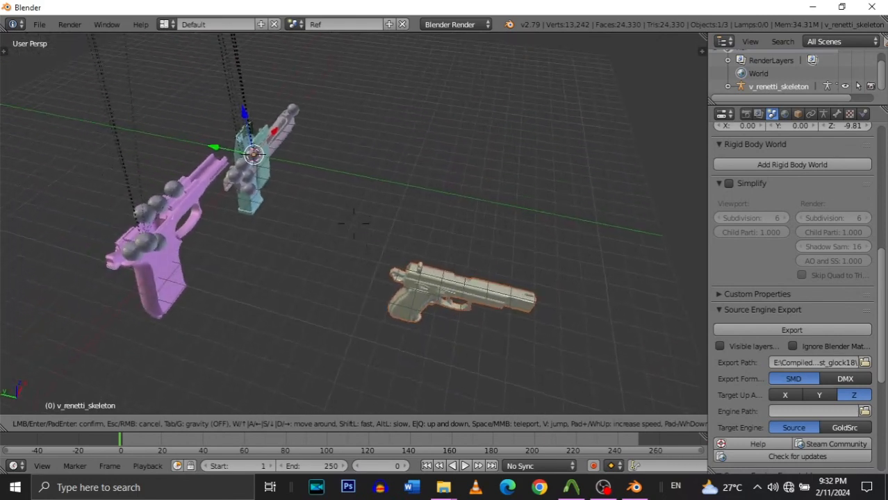
key(s)
key(a)
key(w)
key(w)
key(a)
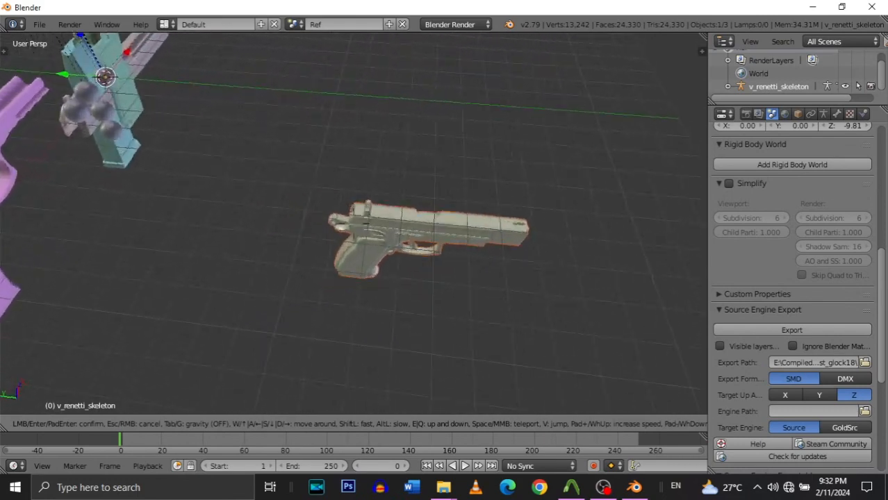
key(s)
key(w)
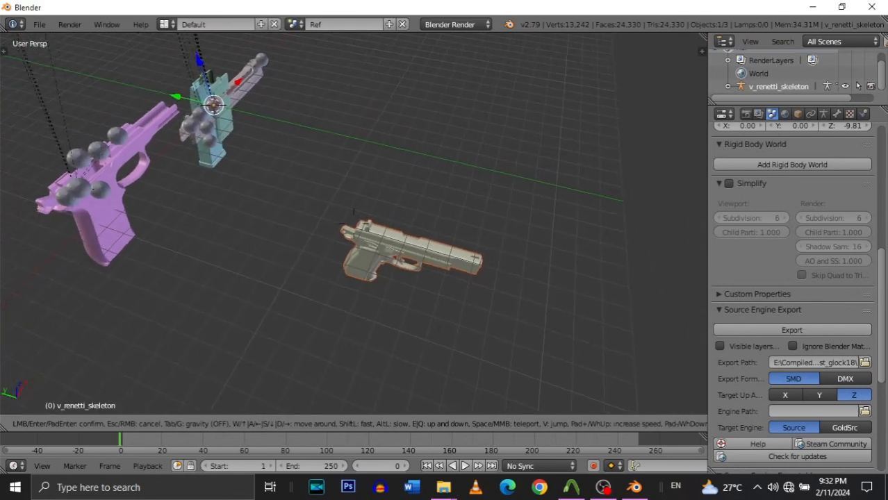
click(354, 229)
right_click(362, 233)
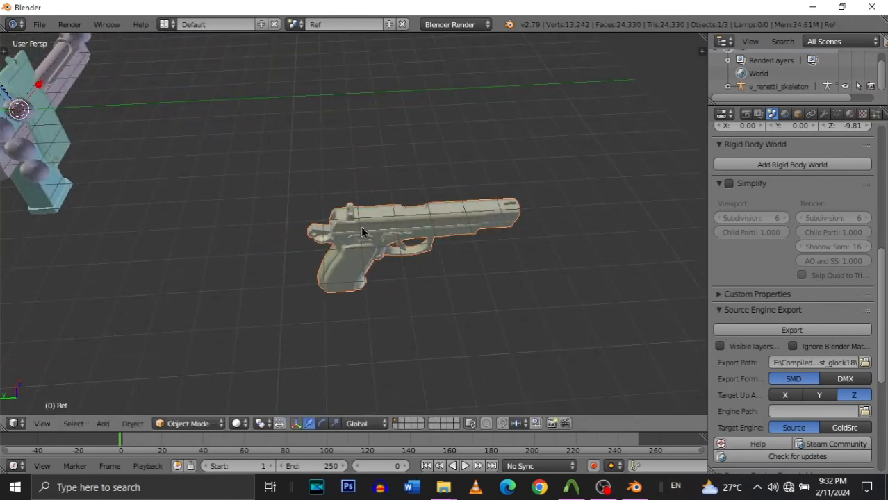
Compare the Ref pistol's orientation with the separated v_renetti parts from several angles.
key(shift+f)
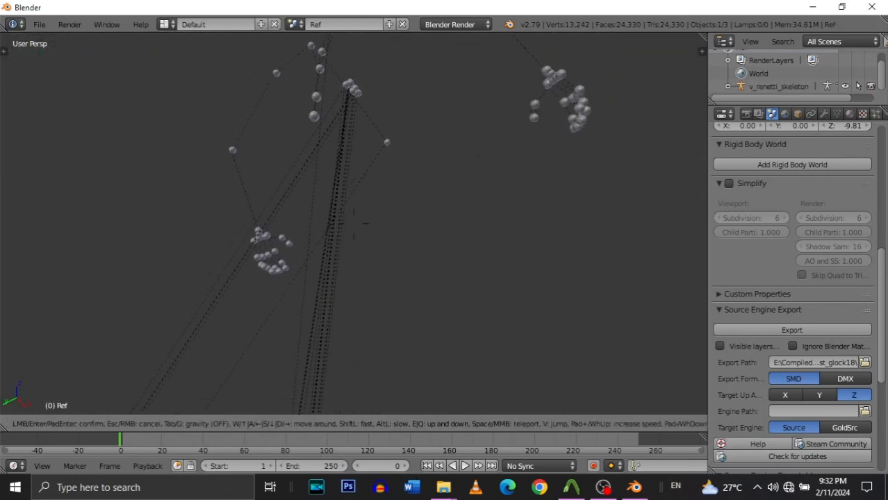
key(s)
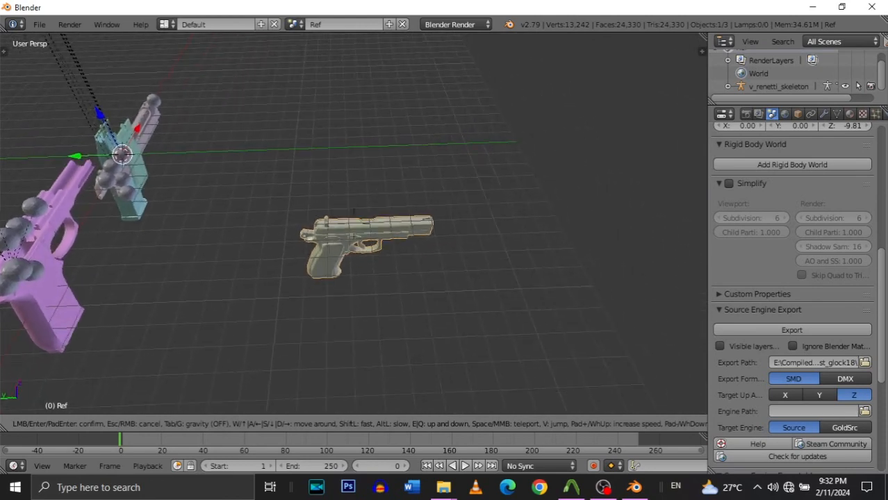
click(354, 231)
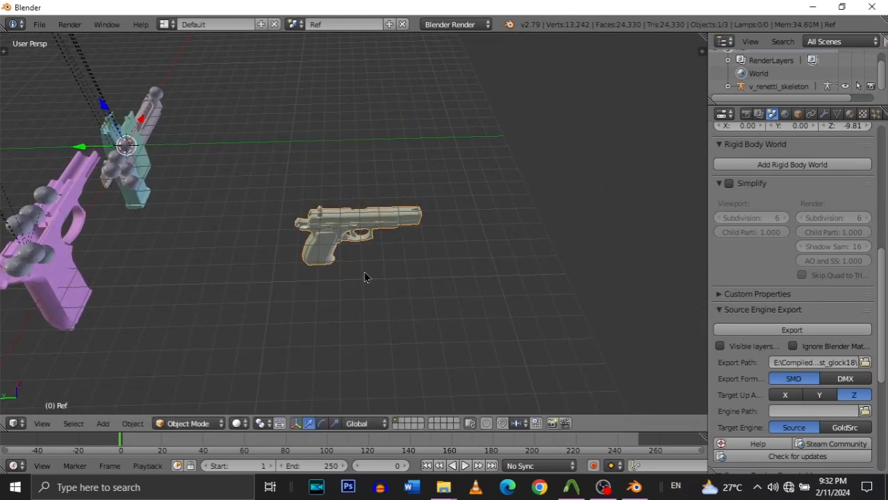
key(shift+f)
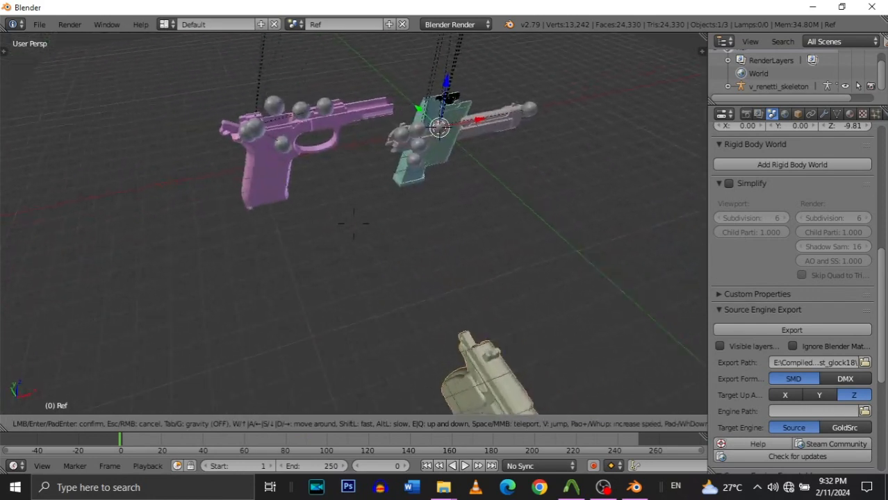
key(s)
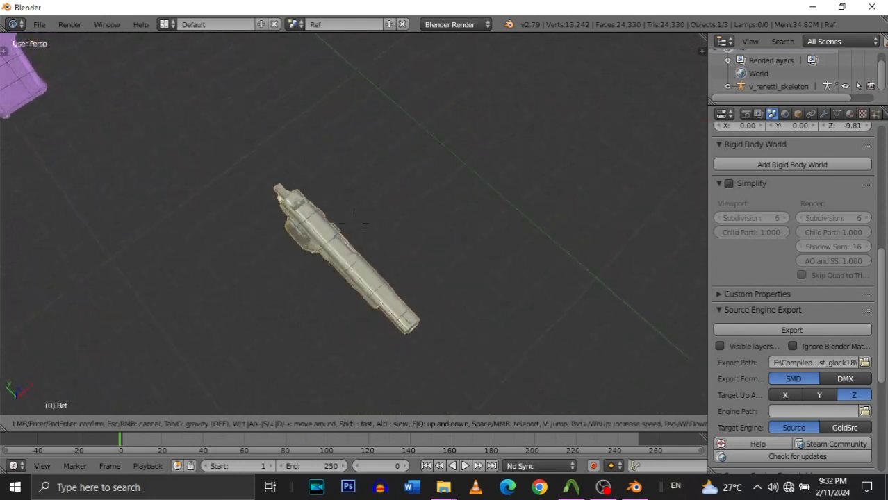
key(a)
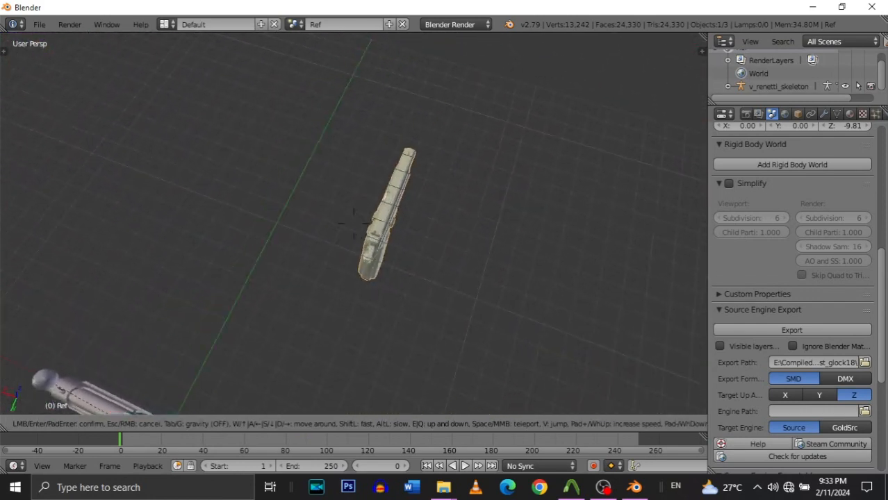
click(355, 230)
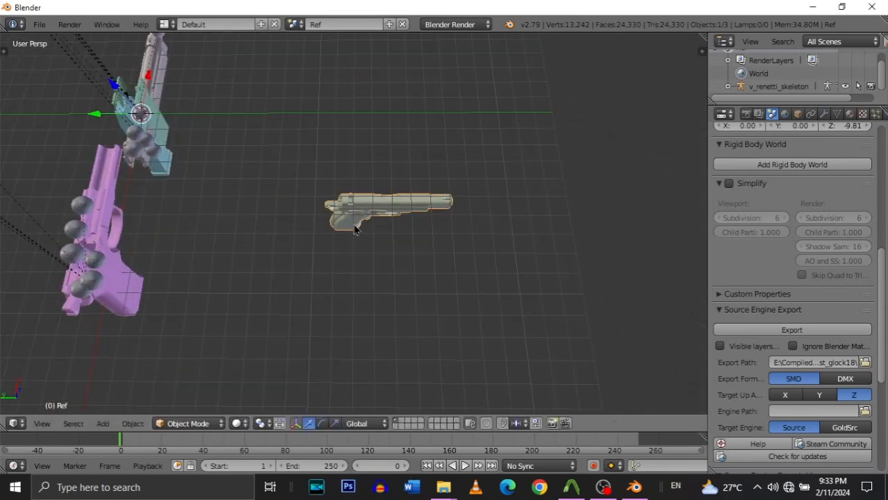
Try to rotate the Ref pistol about the global Z axis in Object Mode, and undo the rotation.
right_click(106, 228)
right_click(371, 216)
key(r)
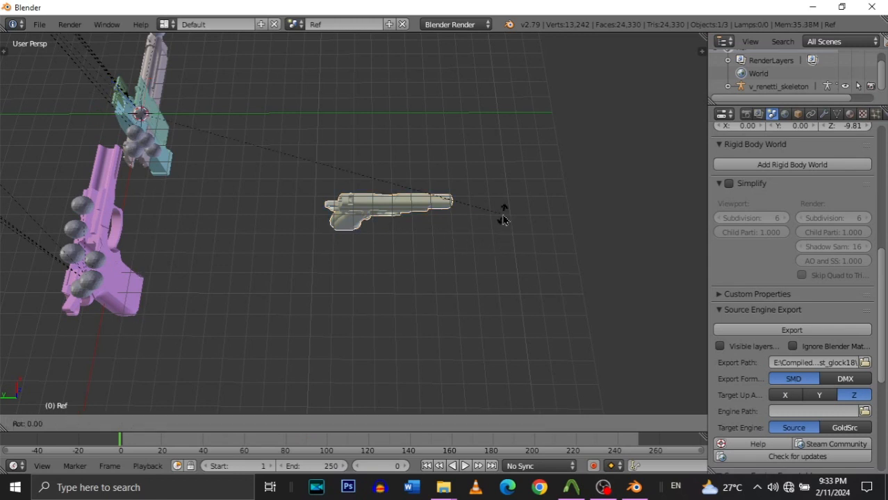
key(z)
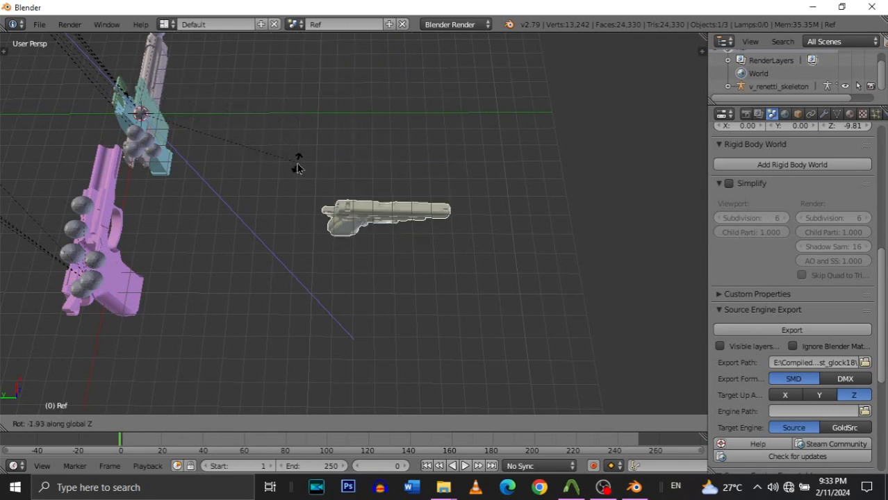
click(298, 168)
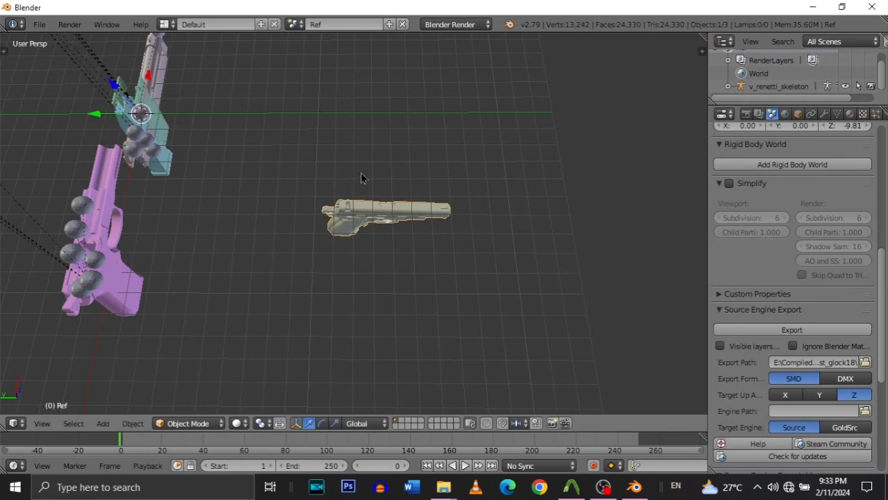
key(ctrl+z)
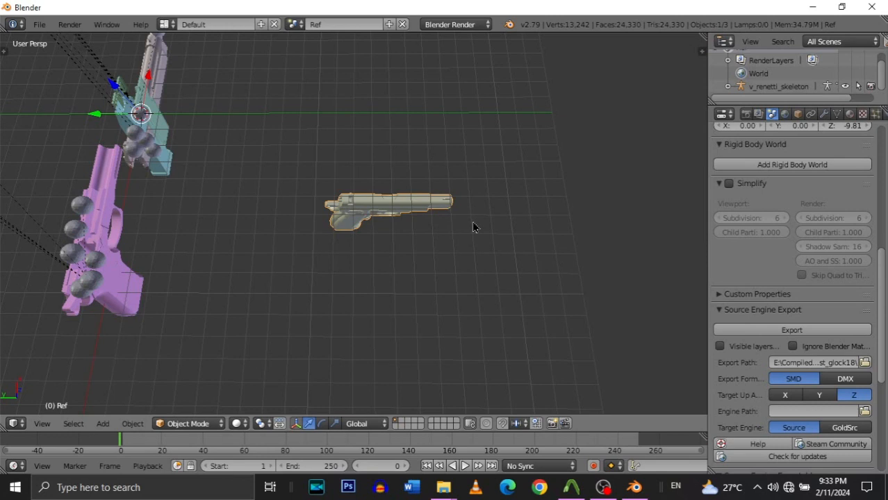
In Edit Mode, rotate the entire Ref pistol mesh about 89 degrees around the global Z axis.
key(Tab)
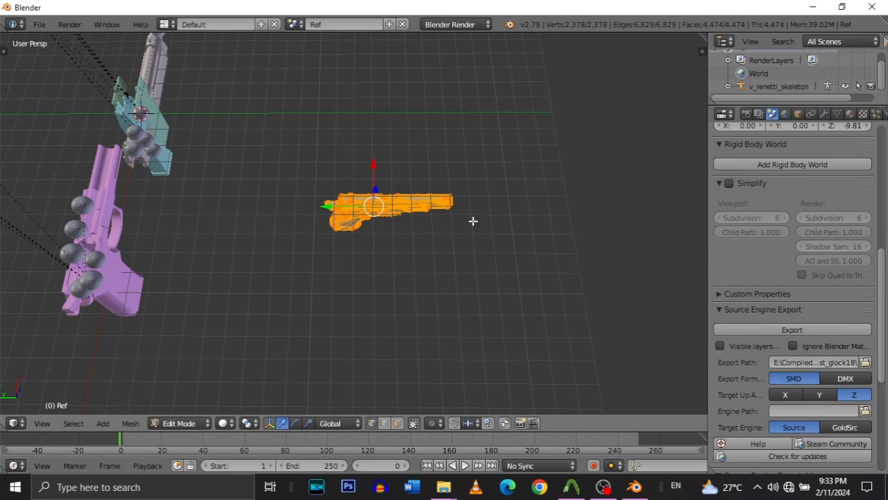
key(r)
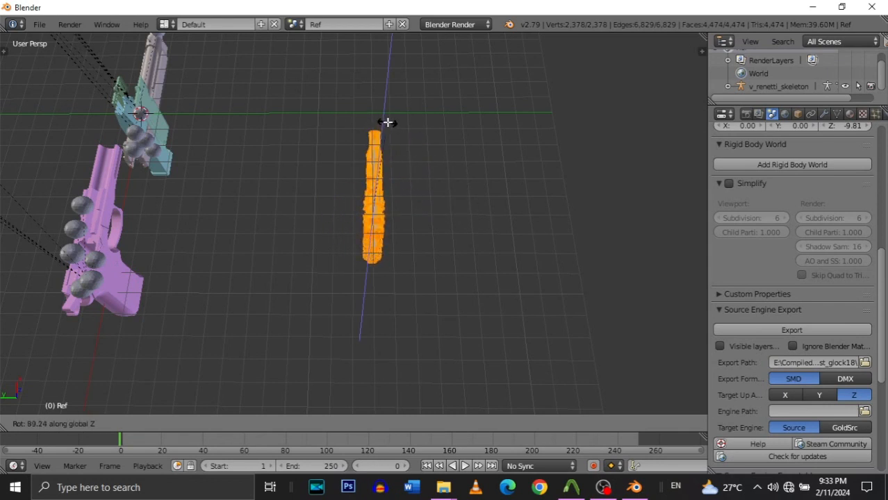
click(386, 118)
Move the Ref pistol mesh along the Y axis to the pink v_renetti frame, leaving the mesh unhidden.
drag(340, 203, 103, 215)
key(h)
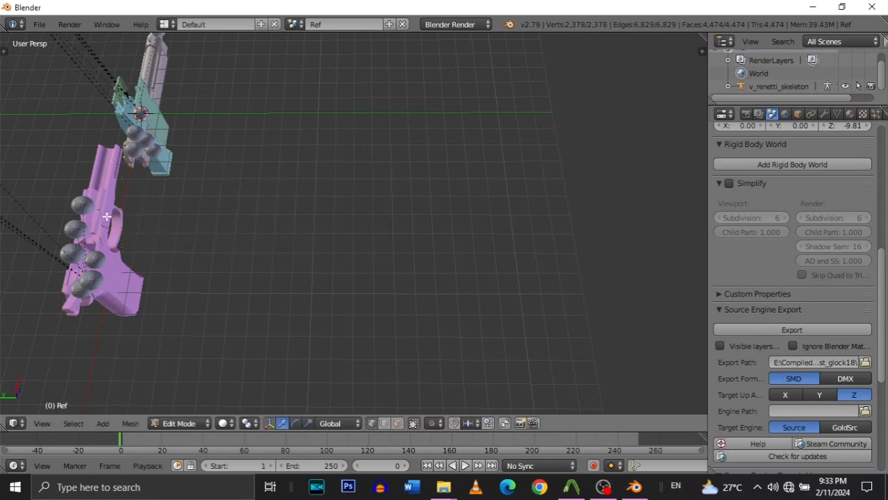
key(alt+h)
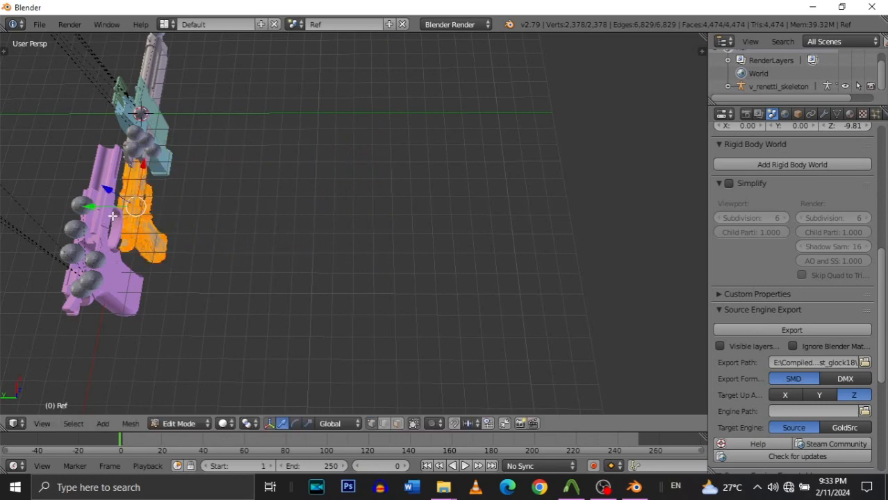
Move the Ref pistol mesh backward along the X axis until it sits below the pink v_renetti frame.
key(shift+f)
key(w)
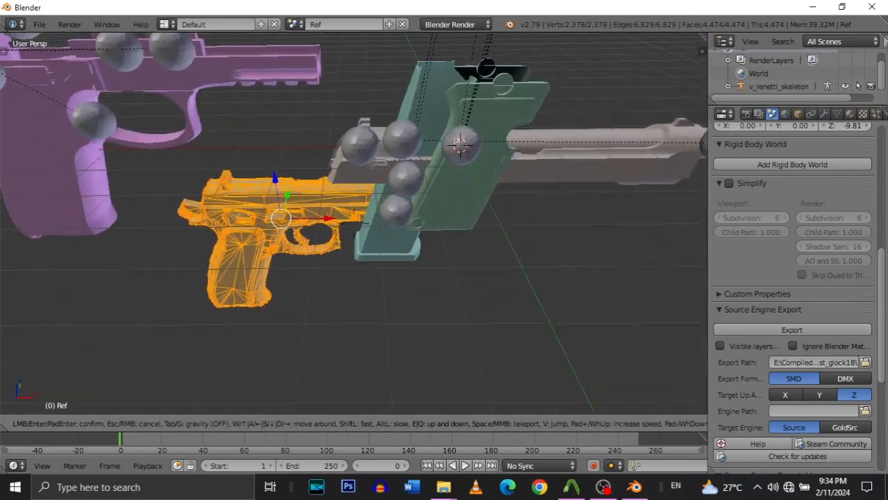
key(s)
click(433, 257)
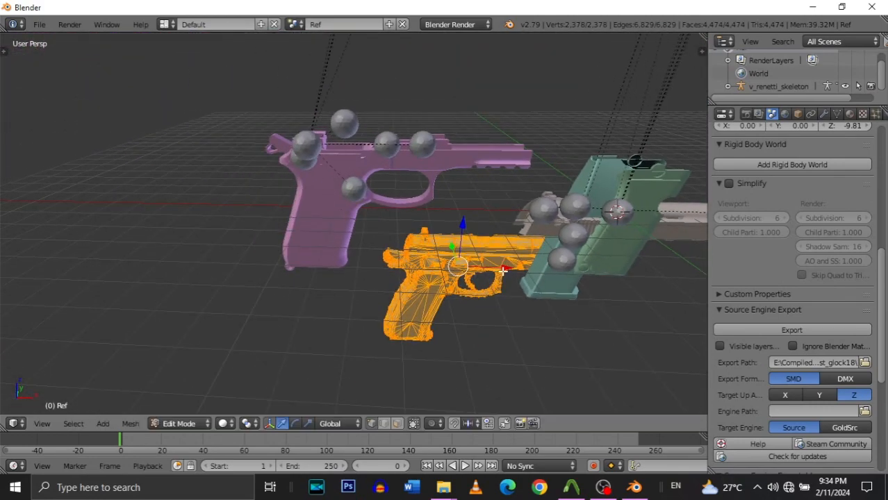
key(g)
click(388, 272)
Raise the Ref pistol mesh along the global Z axis to the height of the pink v_renetti frame.
key(shift+f)
key(w)
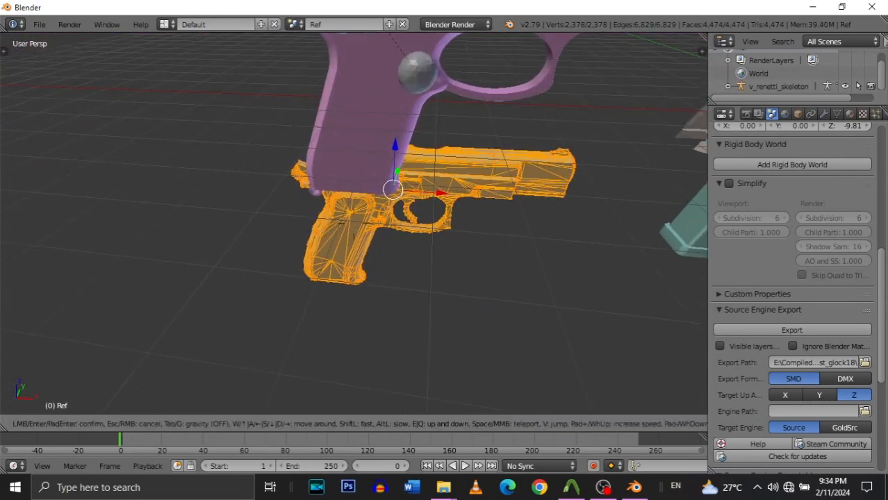
key(s)
click(353, 224)
key(g)
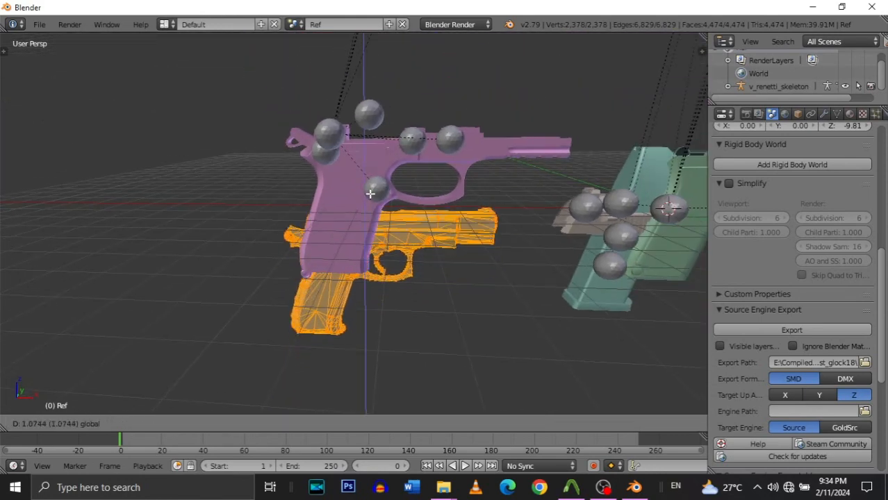
click(369, 130)
Shift the Ref pistol mesh forward along the global X axis by about 0.63 to line up its grip with the pink frame.
key(shift+f)
key(w)
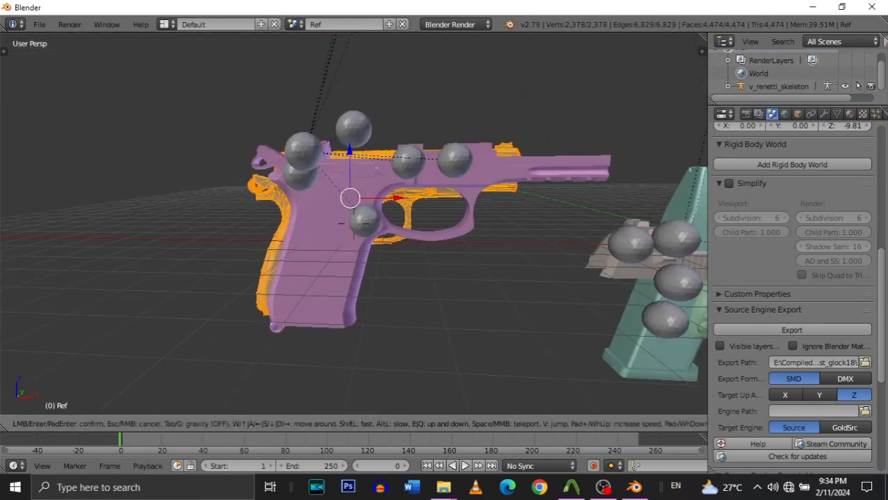
click(354, 224)
key(g)
key(x)
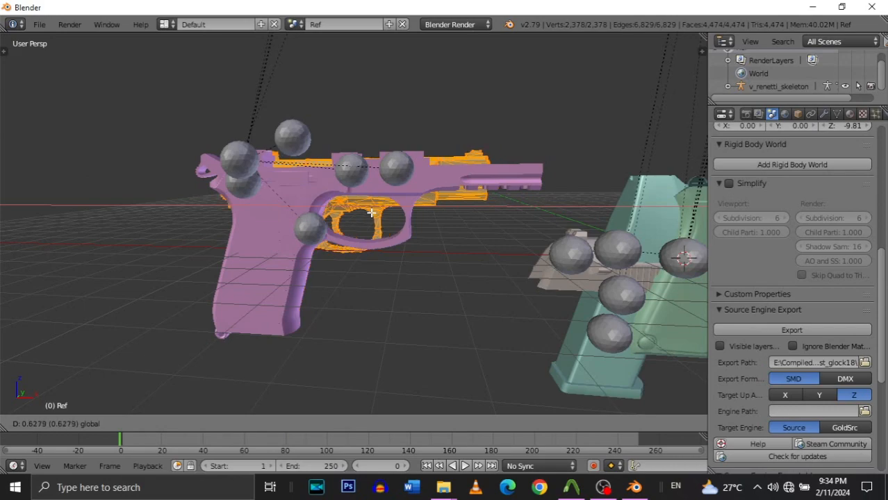
click(376, 214)
Check the pistol's sideways alignment from behind and hide v_renetti_skeleton in the viewport.
key(shift+f)
key(w)
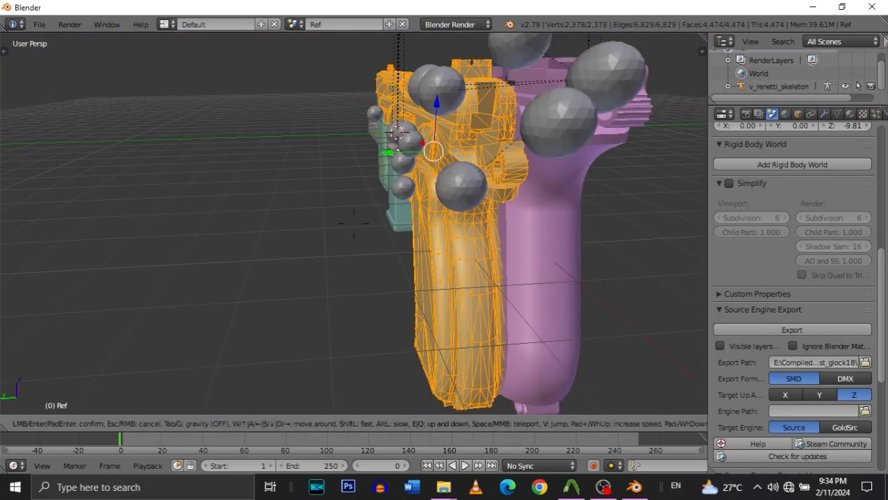
key(d)
key(s)
click(354, 224)
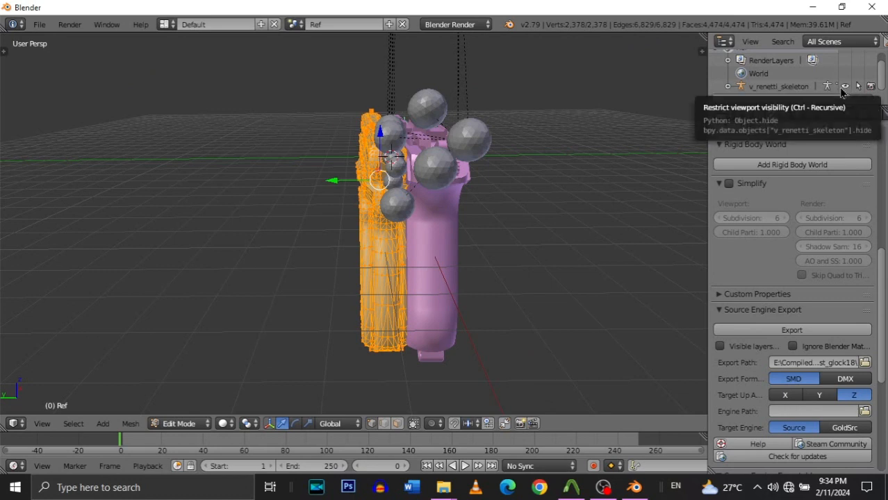
click(843, 86)
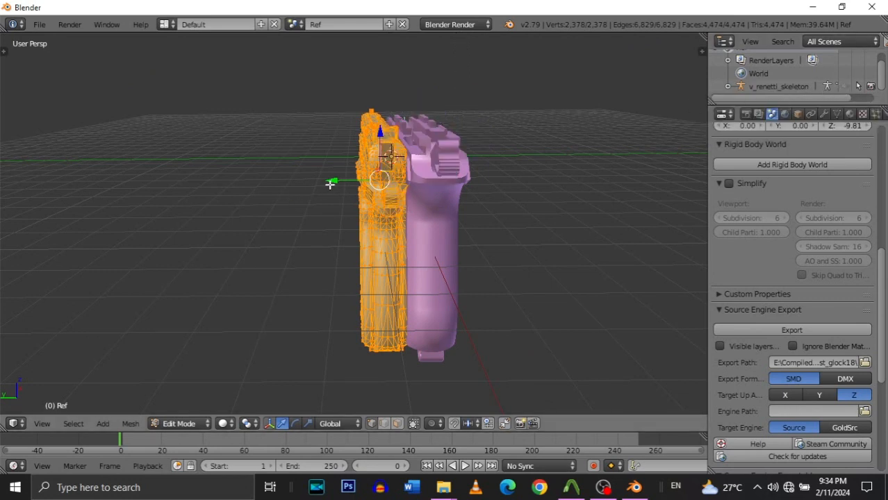
Move the Ref pistol mesh slightly along the Y axis, away from the pink v_renetti frame, to leave a gap between them.
key(shift+f)
key(w)
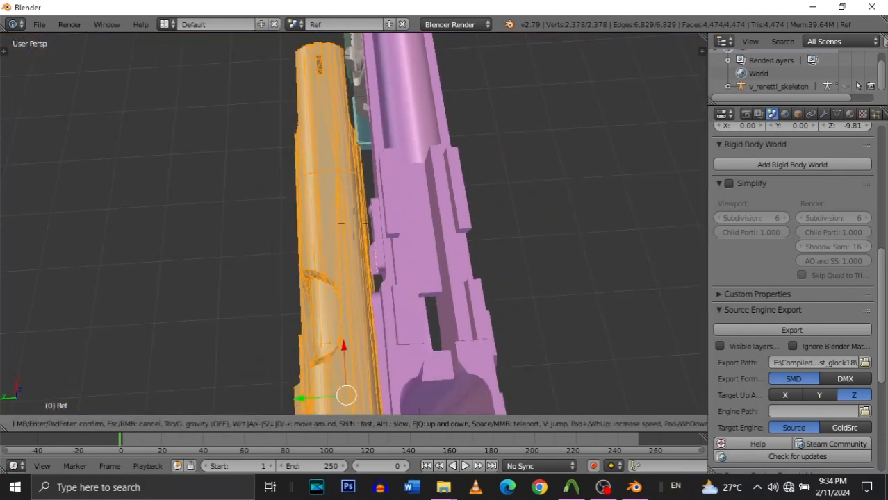
key(s)
click(354, 224)
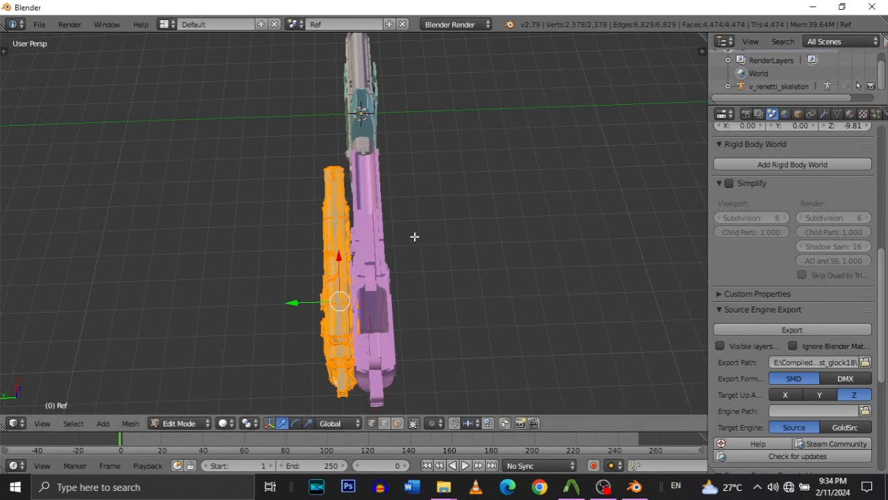
drag(290, 303, 271, 299)
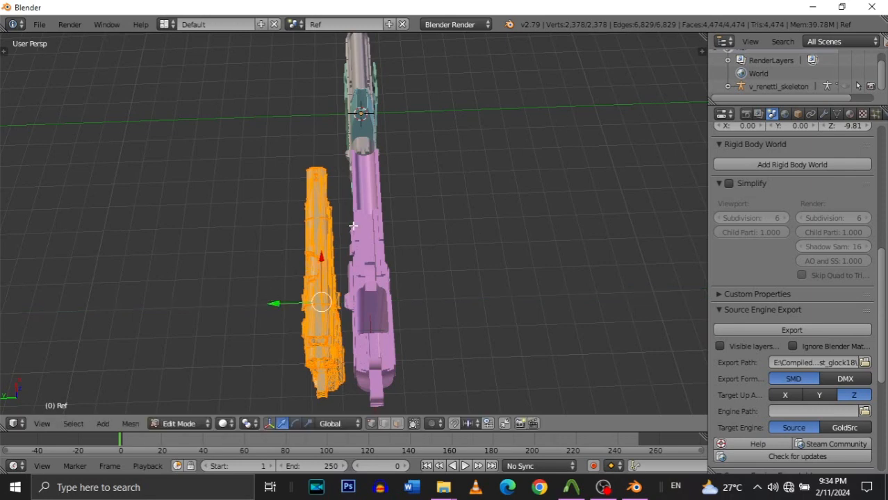
key(shift+f)
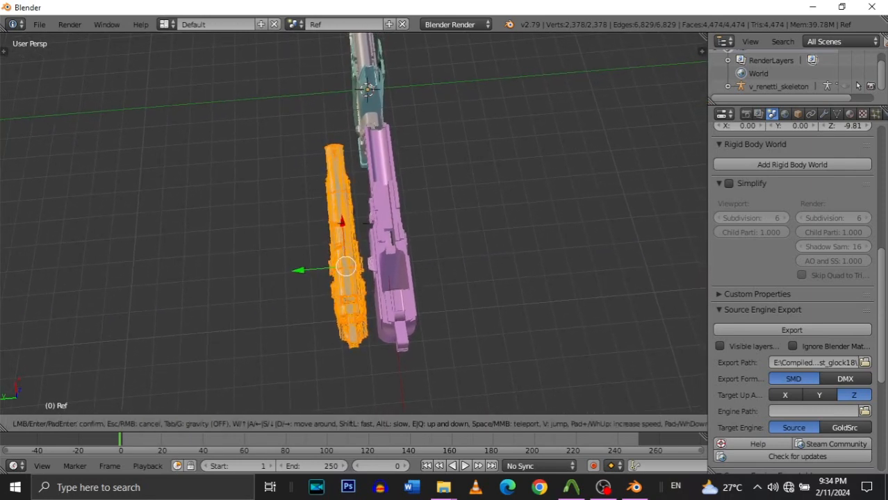
Enlarge the outliner and toggle v_renetti_skeleton's viewport visibility to compare its bones with the meshes, leaving it hidden.
key(w)
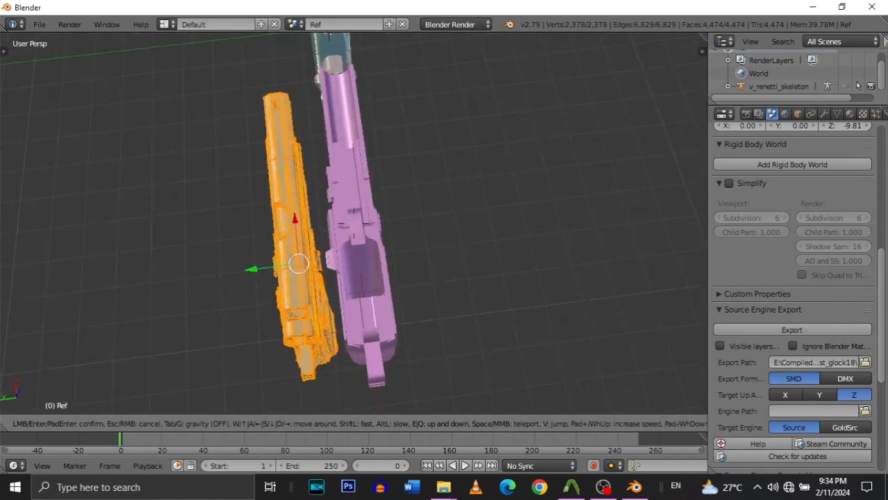
key(Return)
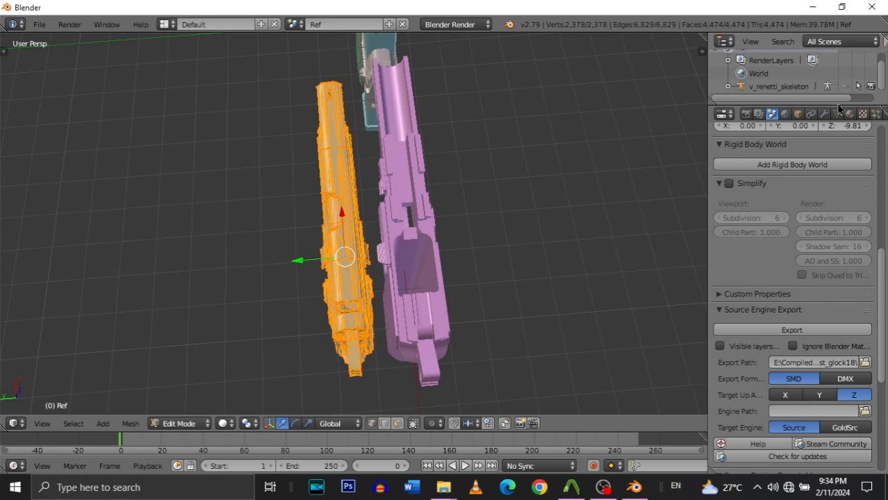
drag(838, 102, 841, 180)
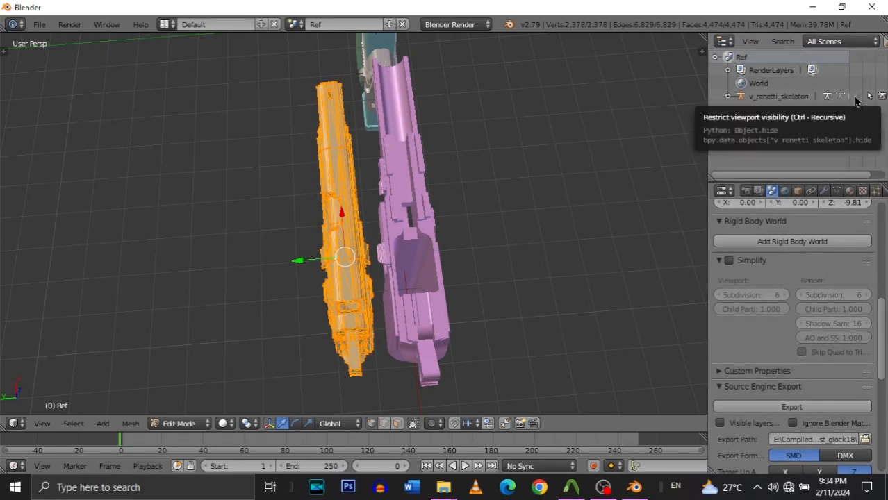
click(857, 96)
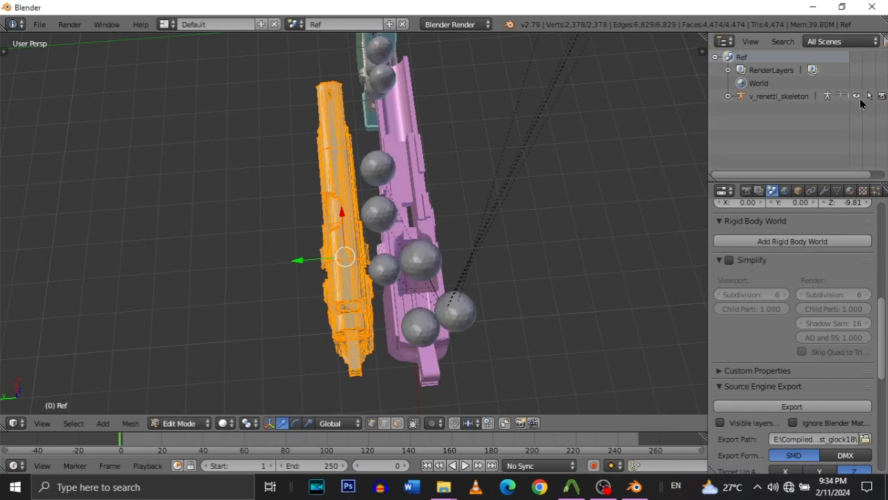
click(859, 99)
click(859, 98)
click(859, 99)
click(859, 99)
click(859, 99)
click(859, 99)
click(859, 99)
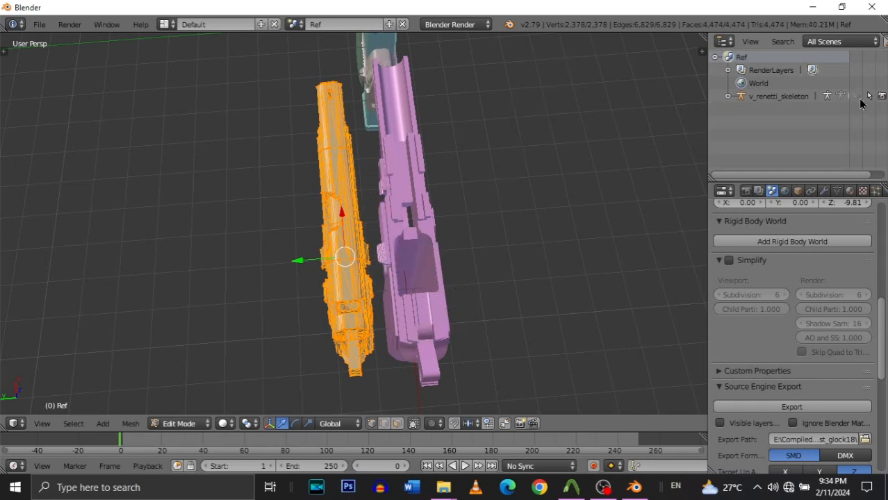
click(861, 99)
click(860, 99)
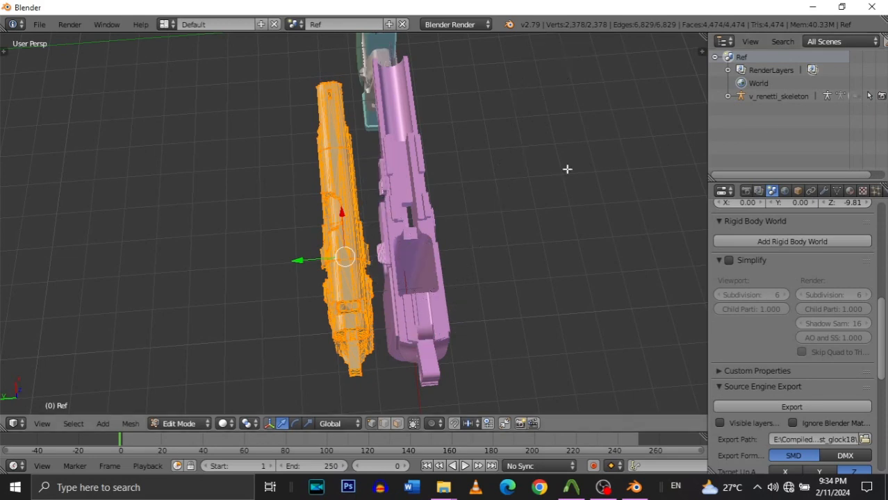
Rotate the Ref pistol mesh slightly around the global Z axis to straighten it beside the pink v_renetti frame.
middle_drag(567, 169, 363, 216)
key(shift+f)
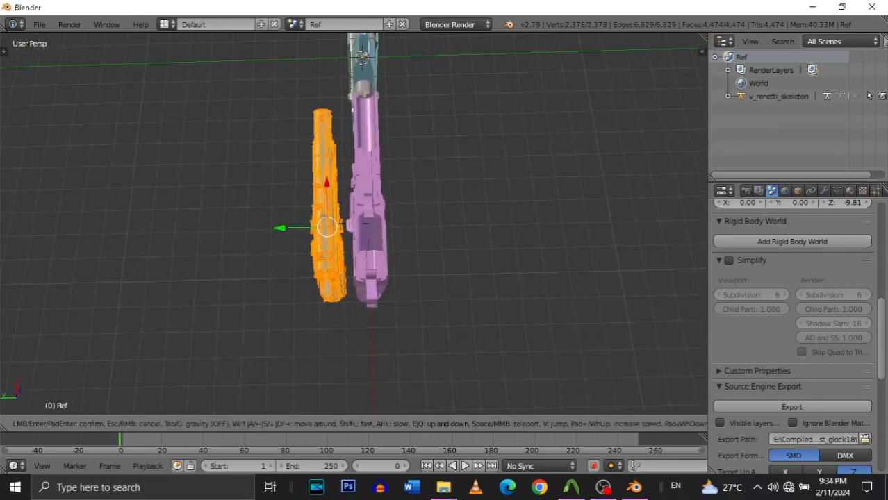
click(354, 223)
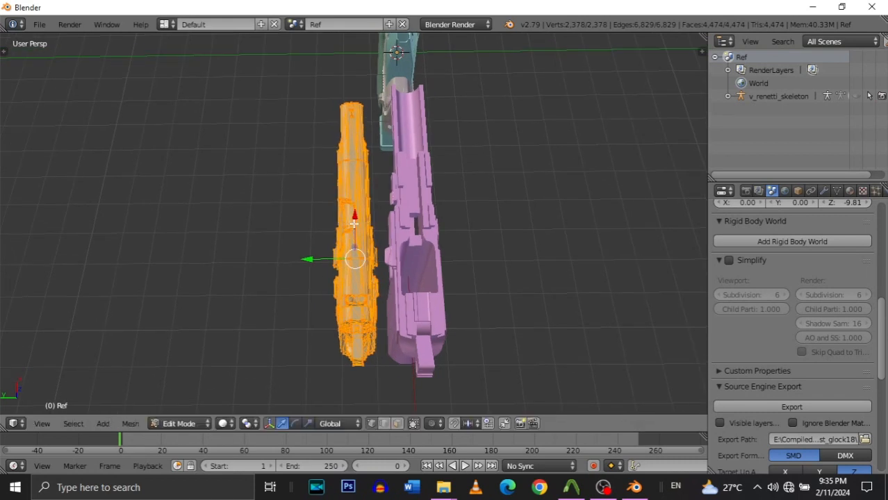
key(r)
key(z)
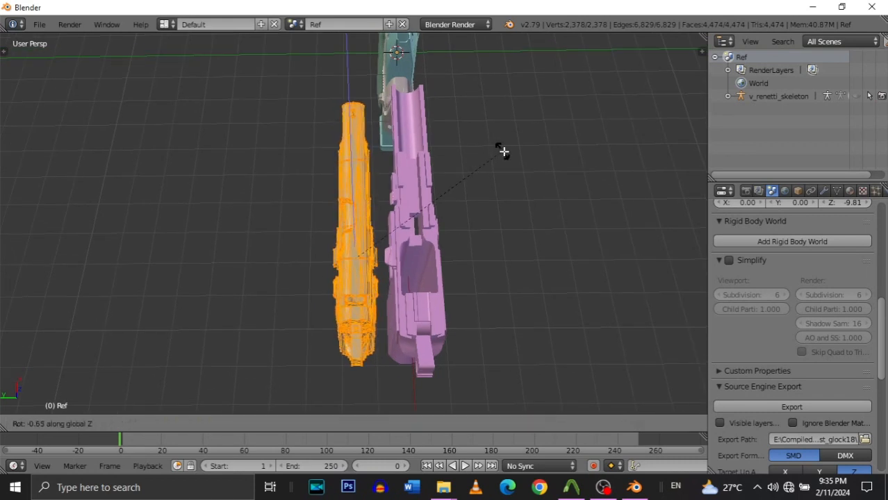
click(508, 150)
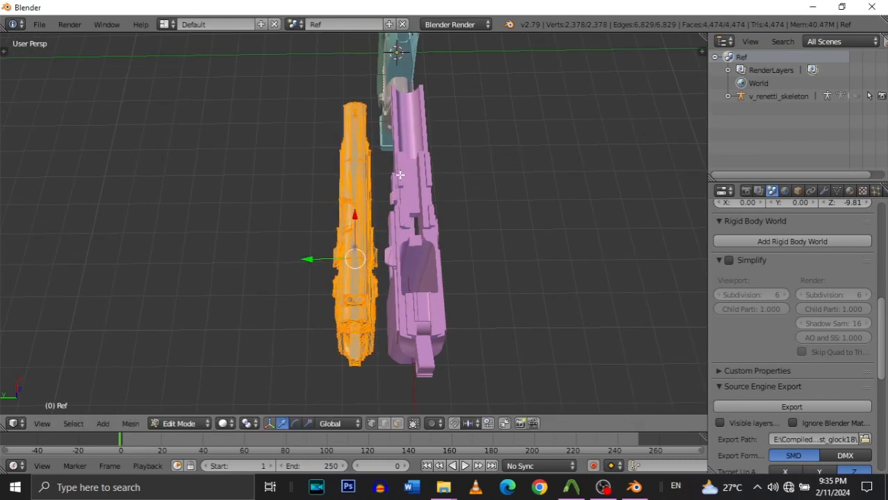
Move the Ref pistol mesh along the Y axis back into the pink v_renetti frame and check the overlap from above.
drag(316, 257, 376, 271)
key(shift+f)
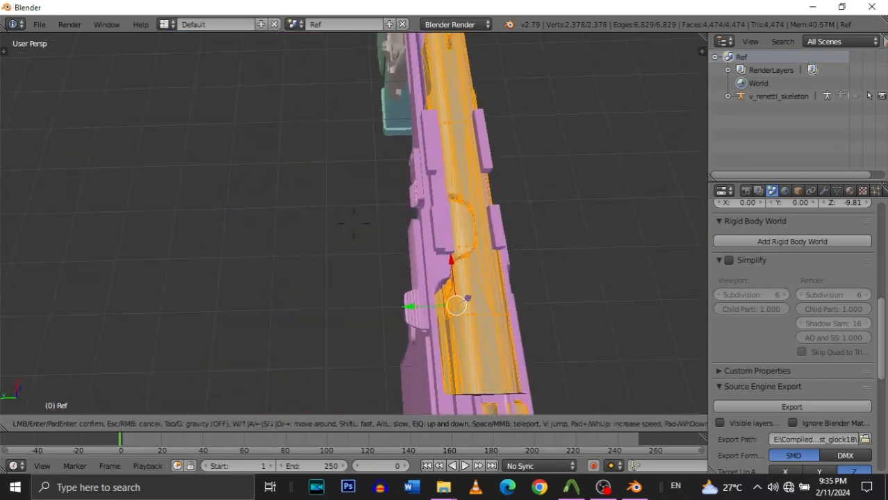
key(s)
click(353, 223)
key(a)
key(a)
key(shift+f)
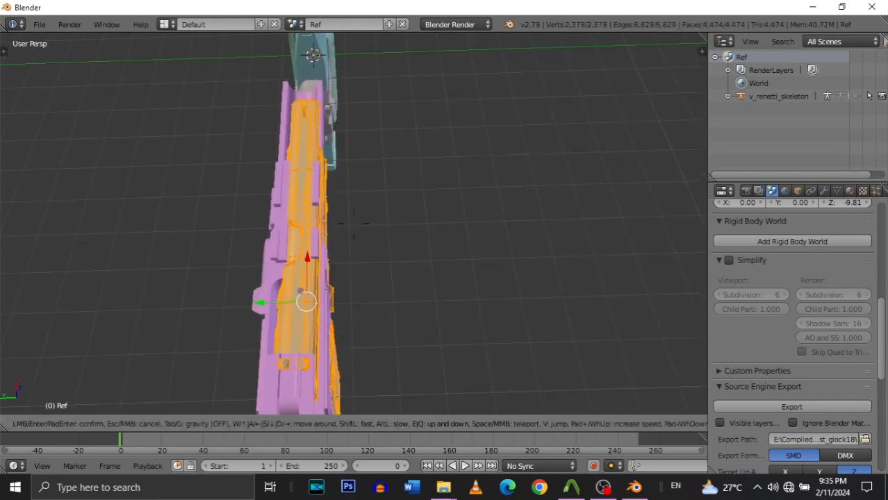
key(s)
key(Return)
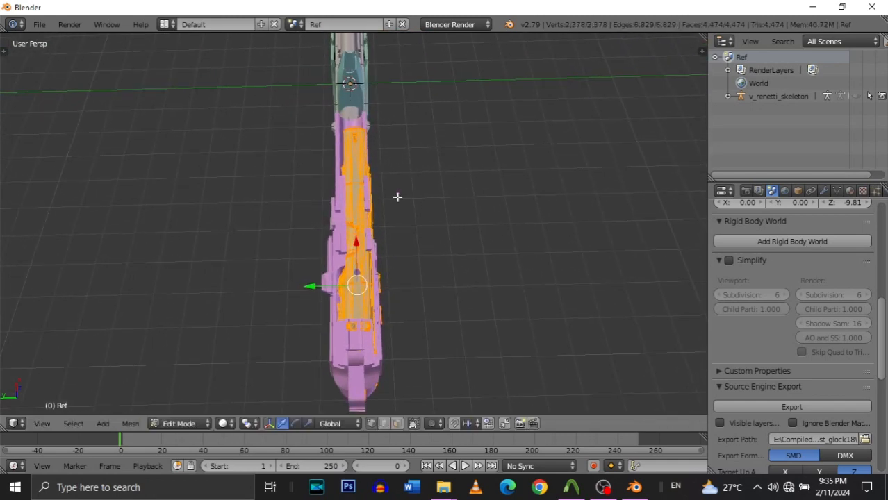
Rotate the Ref pistol mesh by a tiny amount to refine its direction along the pink frame.
key(r)
click(440, 169)
Raise the Ref pistol mesh along the global Z axis by about 0.27 relative to the pink frame.
key(shift+f)
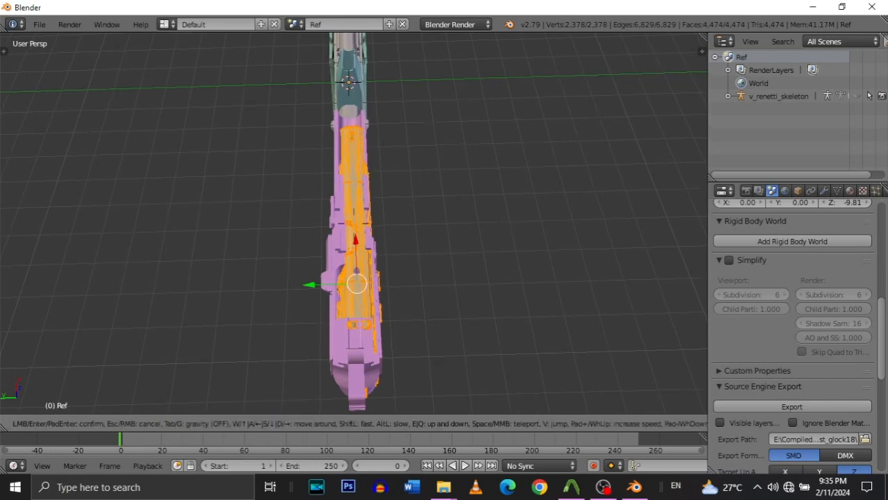
key(w)
key(d)
key(s)
key(w)
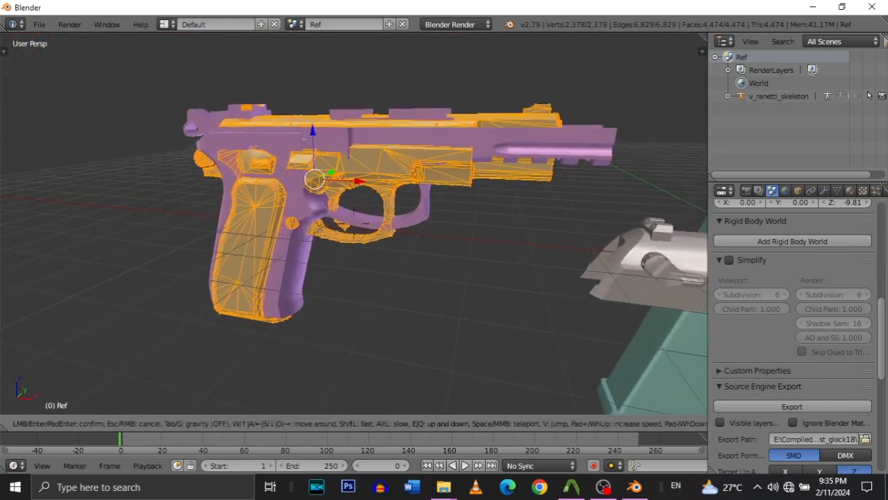
key(Return)
key(g)
key(z)
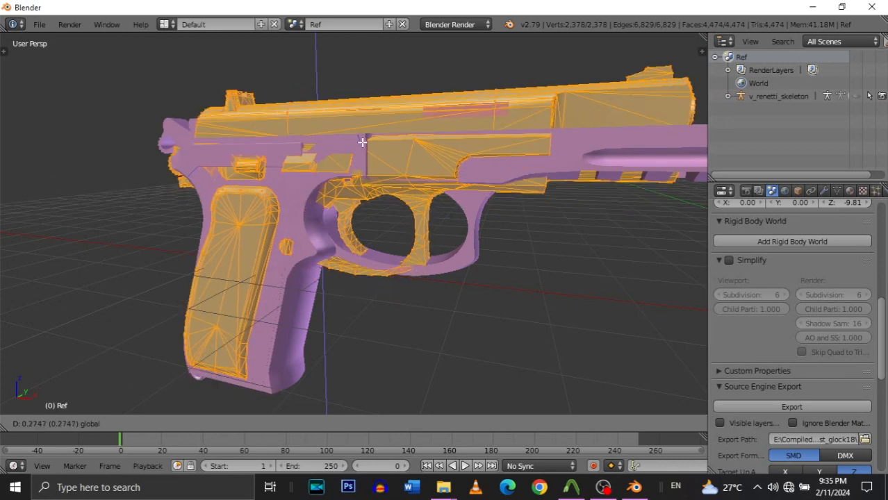
click(364, 144)
Lift the Ref pistol mesh along the global Z axis by about 5, clear of the pink v_renetti frame.
key(shift+f)
key(s)
key(a)
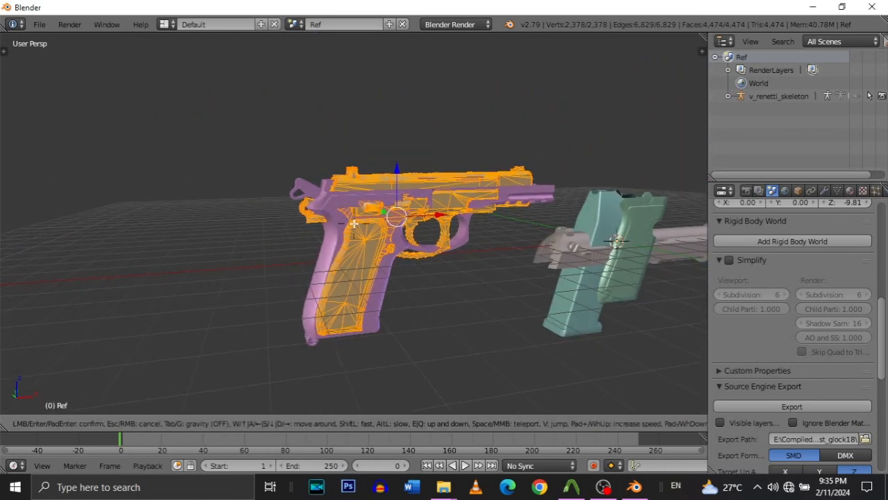
click(354, 223)
key(g)
key(z)
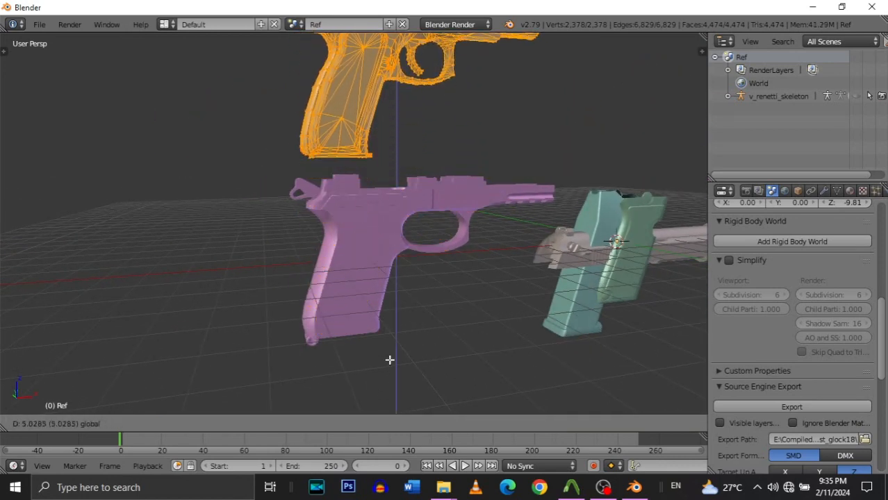
click(349, 367)
Examine the lifted Ref pistol mesh from the side, front and rear, finishing directly behind it.
key(shift+f)
key(w)
key(a)
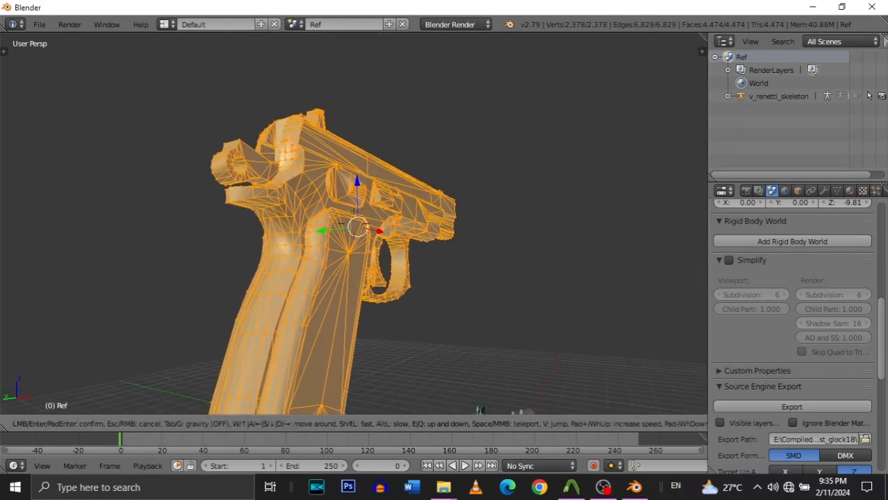
key(d)
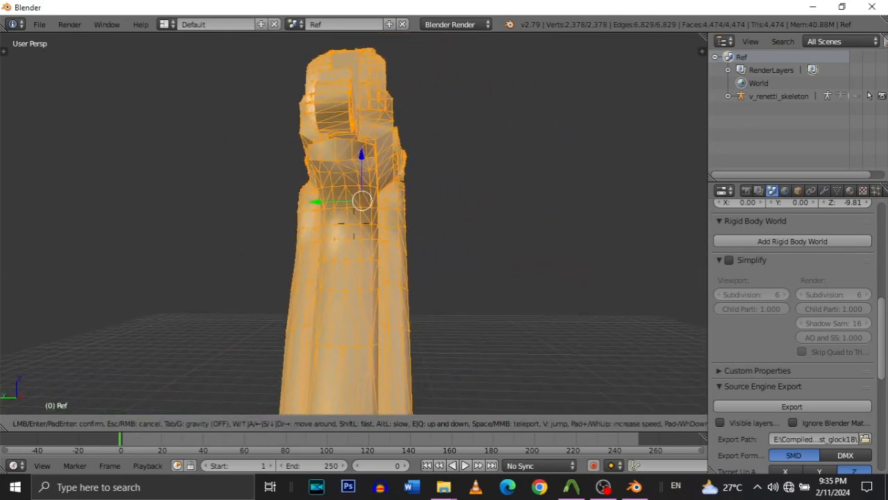
key(w)
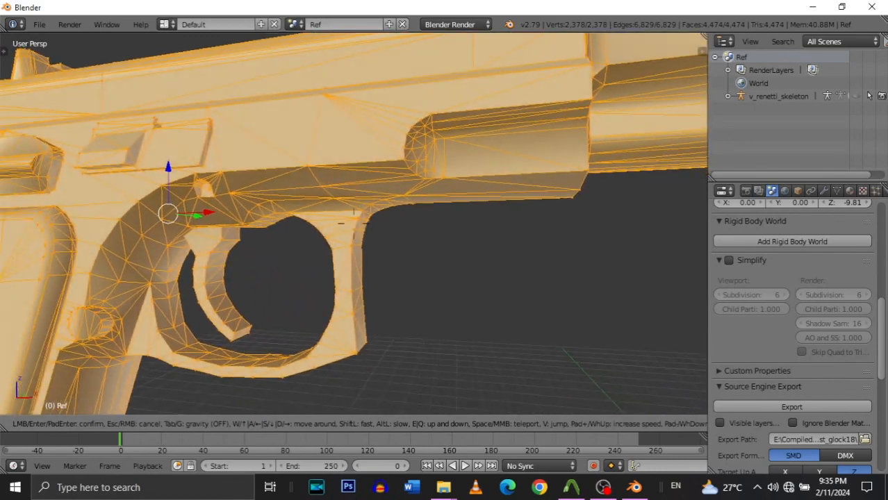
key(s)
key(w)
key(d)
click(288, 218)
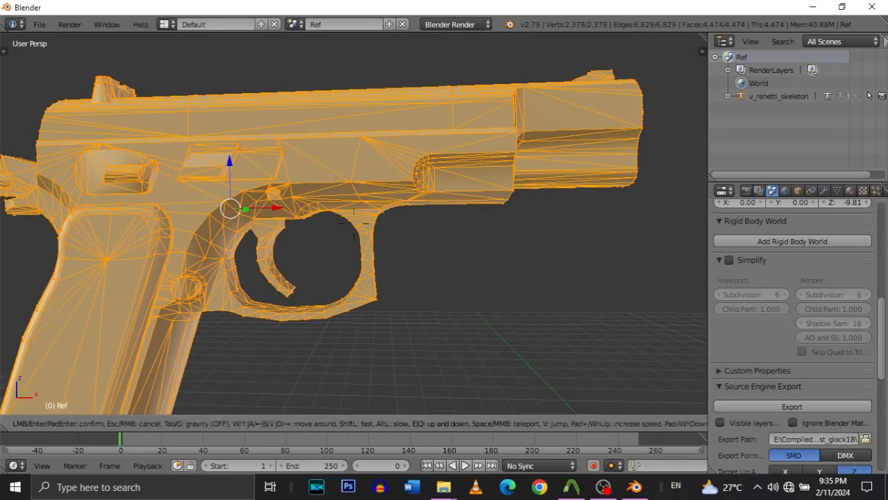
key(shift+f)
key(w)
key(s)
key(w)
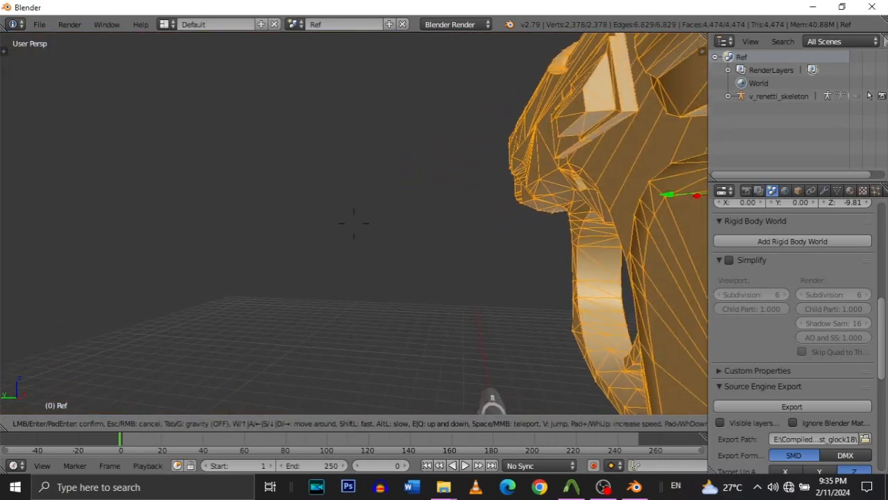
key(s)
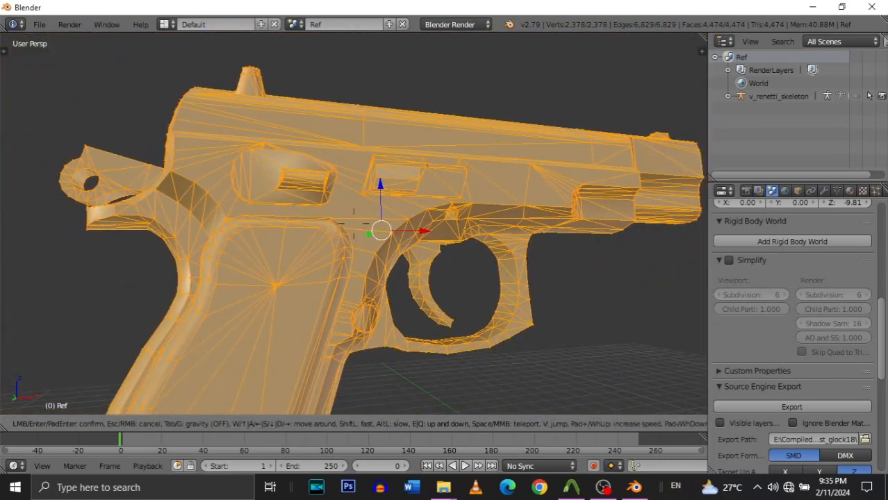
click(354, 186)
key(shift+f)
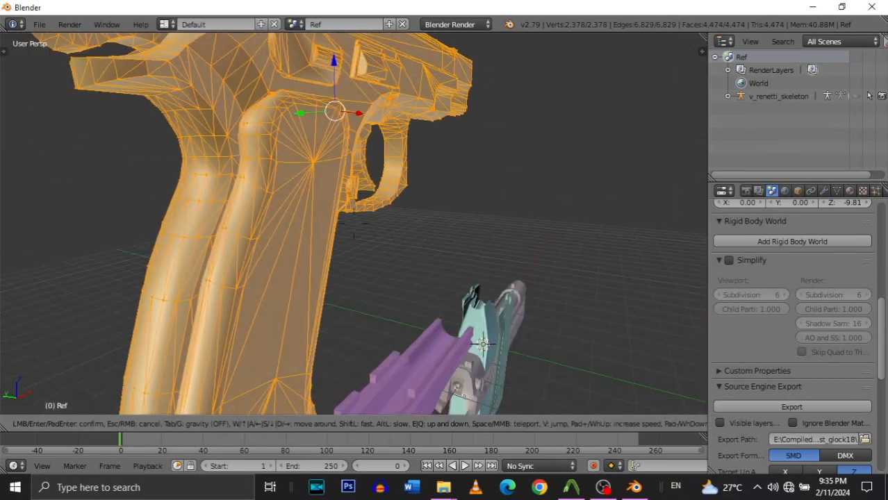
key(s)
click(353, 224)
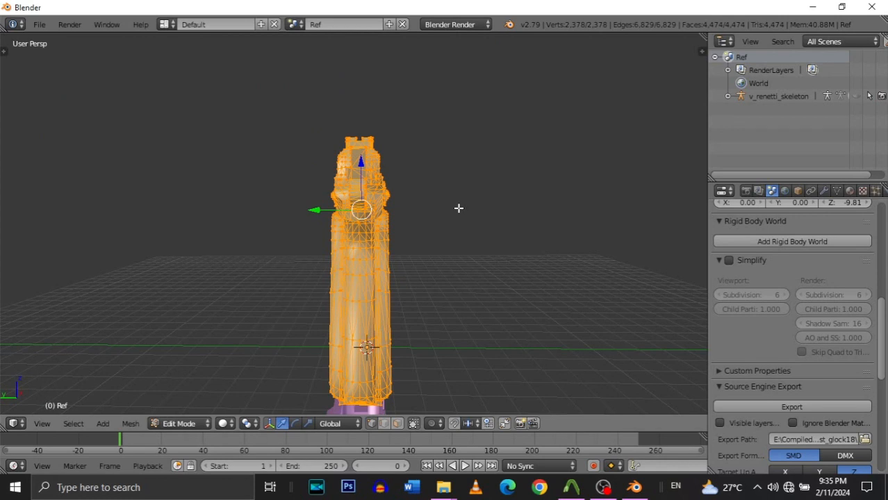
Try rotating the lifted Ref pistol mesh around the global Y axis and the global X axis, undoing each rotation.
key(r)
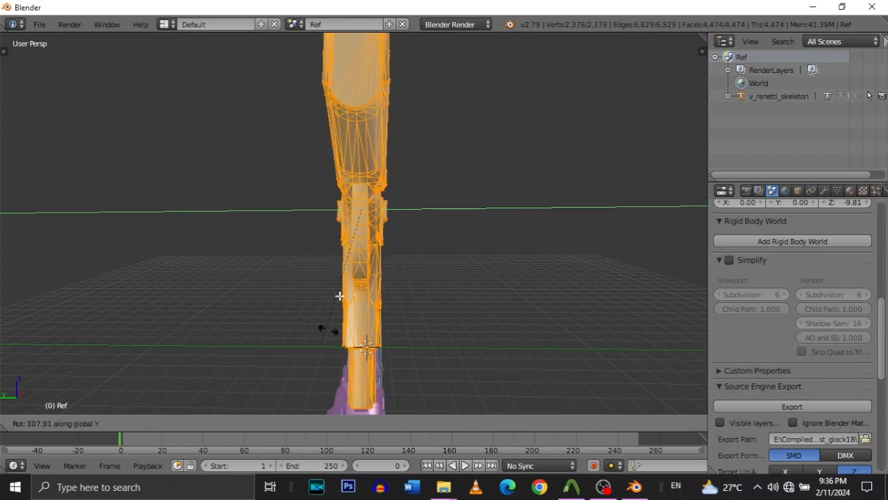
click(425, 129)
key(ctrl+z)
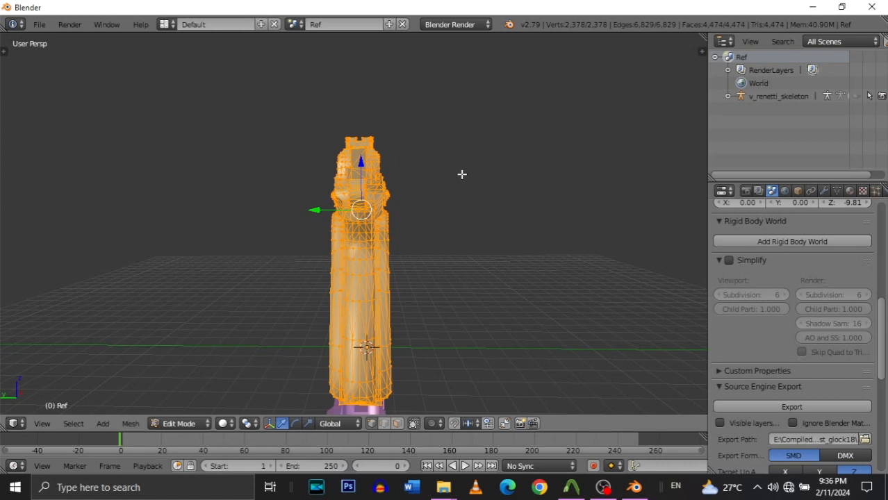
key(r)
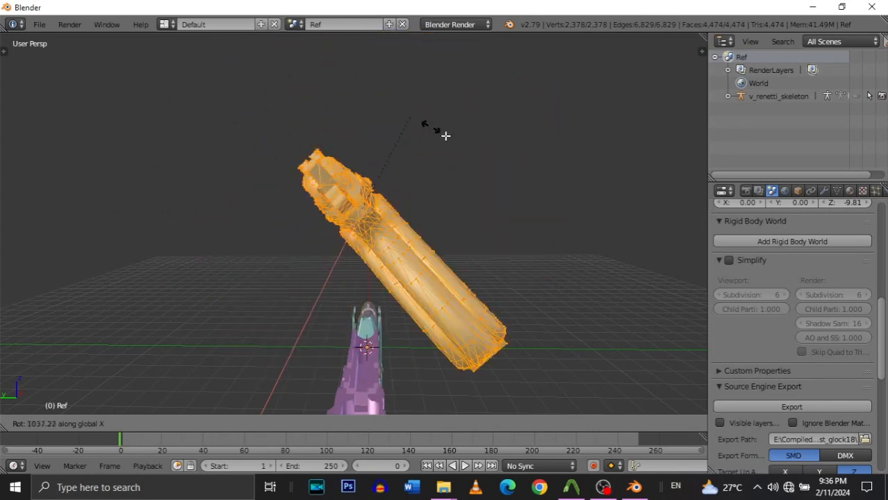
click(498, 231)
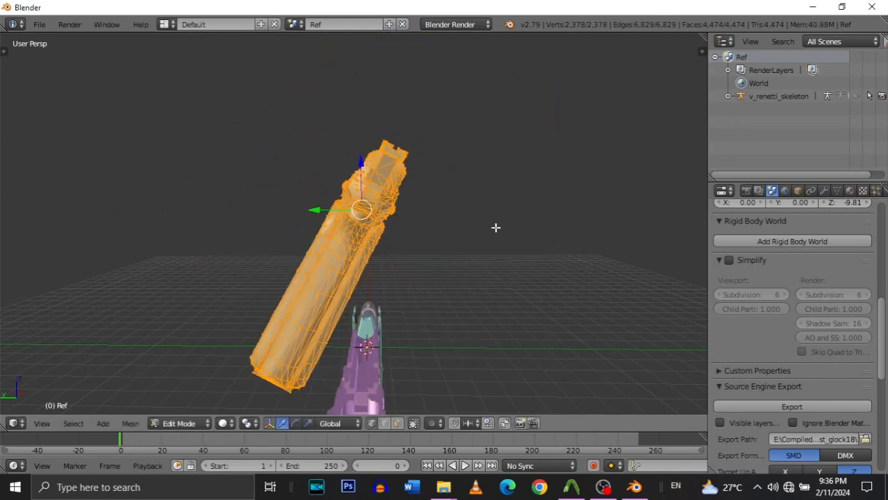
key(ctrl+z)
Try rotating the Ref pistol mesh around the global Z axis, and undo the rotation and the lift above the frame.
key(r)
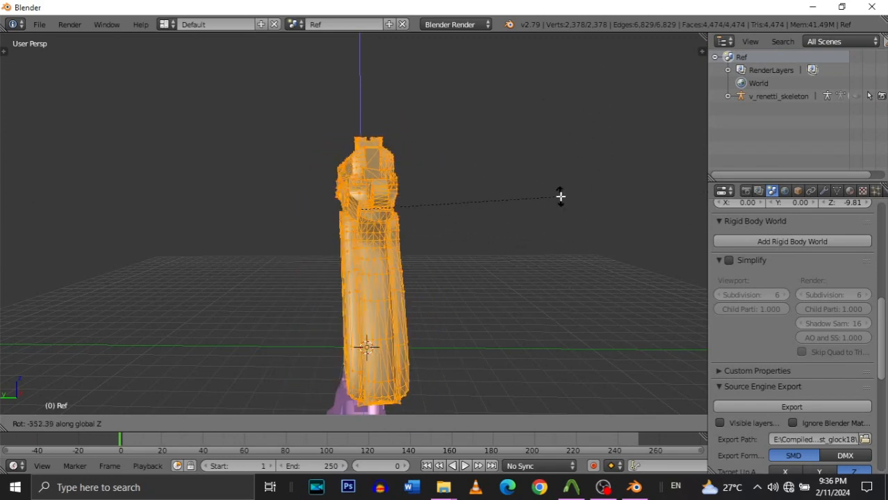
click(561, 194)
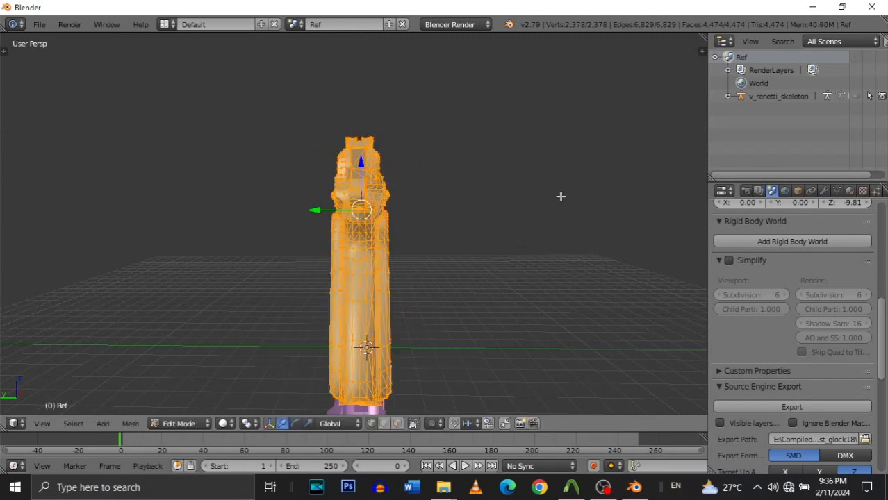
key(ctrl+z)
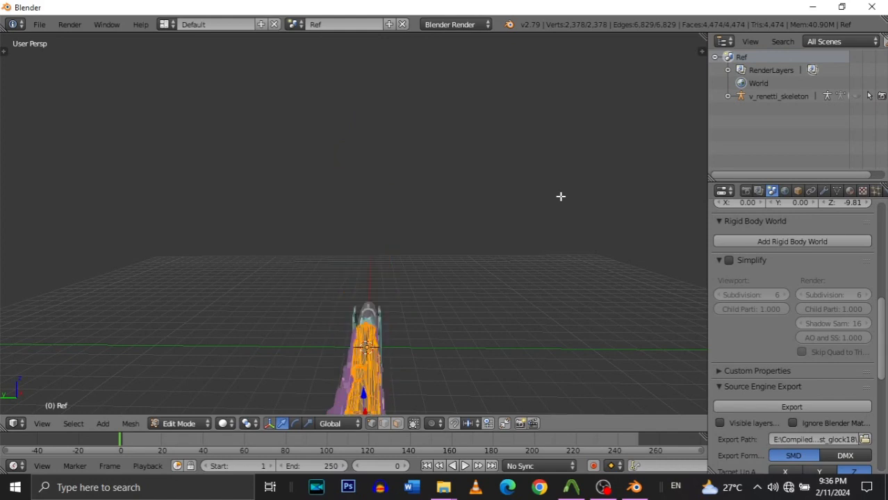
Move the Ref pistol mesh about 0.16 along the global Y axis to centre it on the purple v_renetti frame.
key(shift+f)
key(w)
key(d)
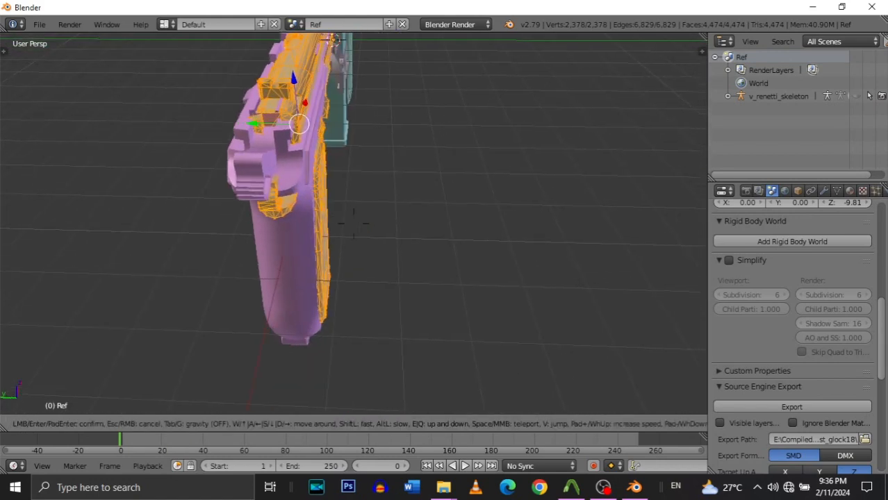
key(a)
key(w)
key(d)
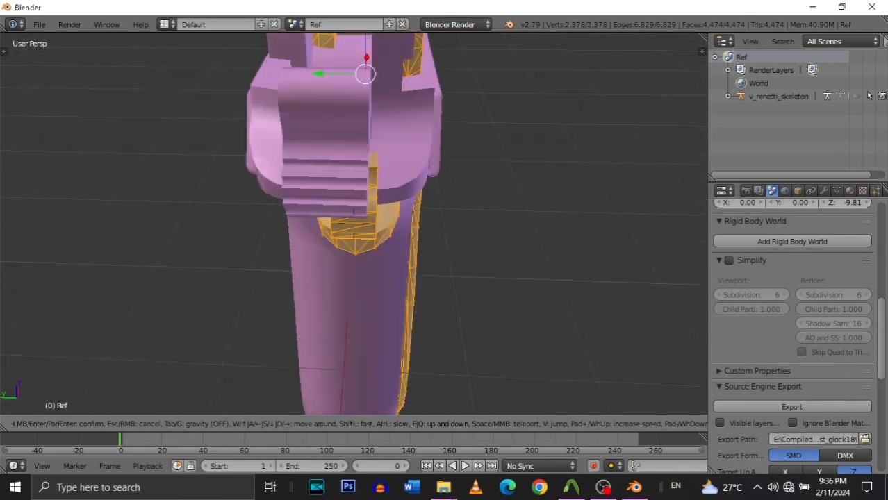
key(s)
key(a)
click(360, 220)
key(g)
key(y)
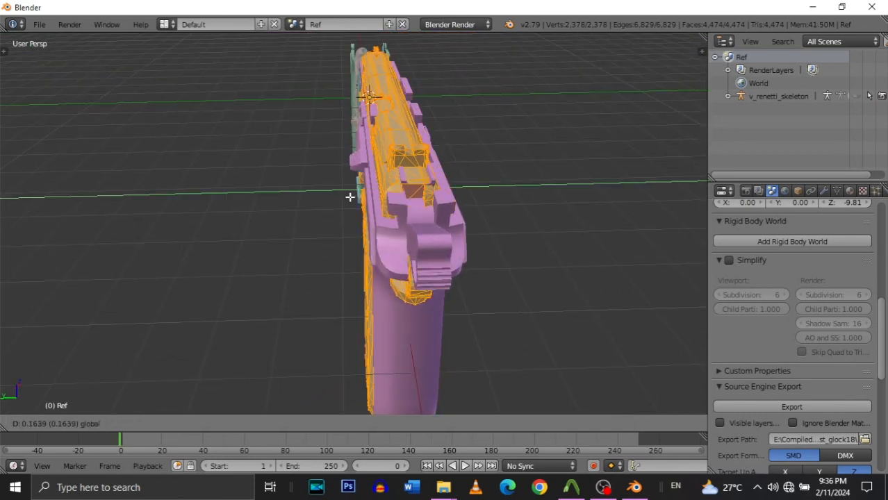
click(354, 198)
Examine how the Ref pistol mesh lines up with the purple frame from behind, from above and in side view.
key(shift+f)
key(w)
key(d)
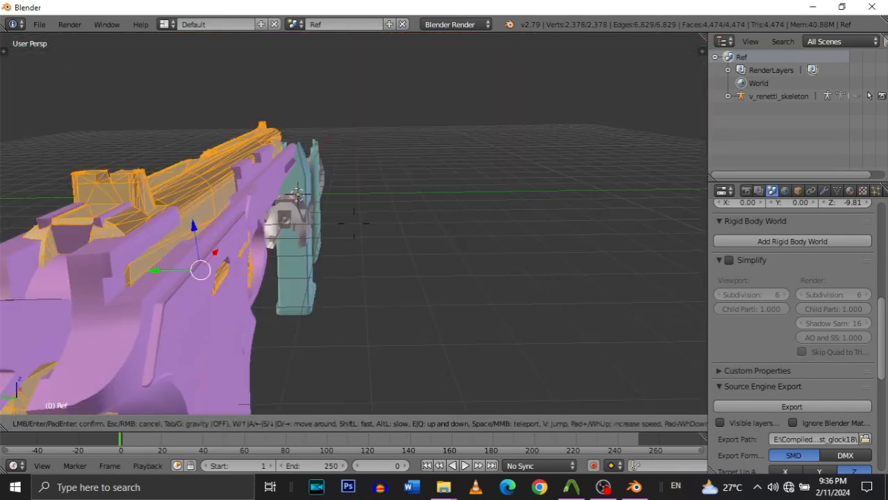
key(a)
key(w)
key(s)
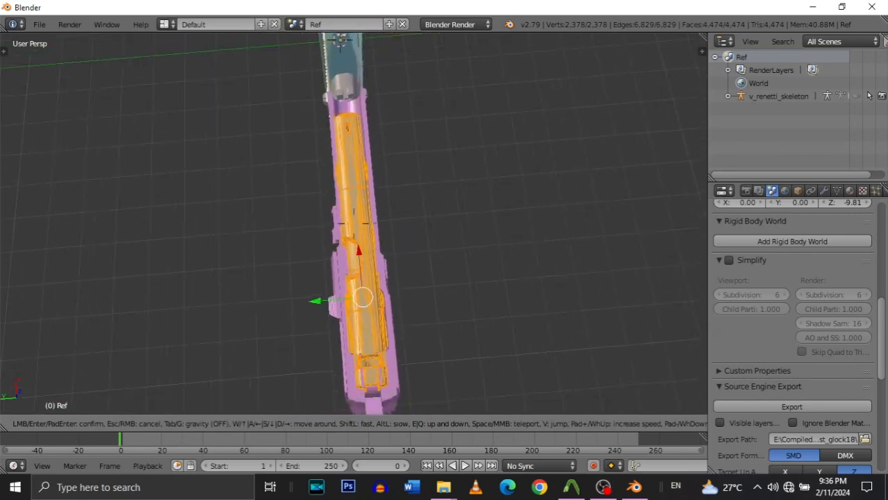
click(419, 119)
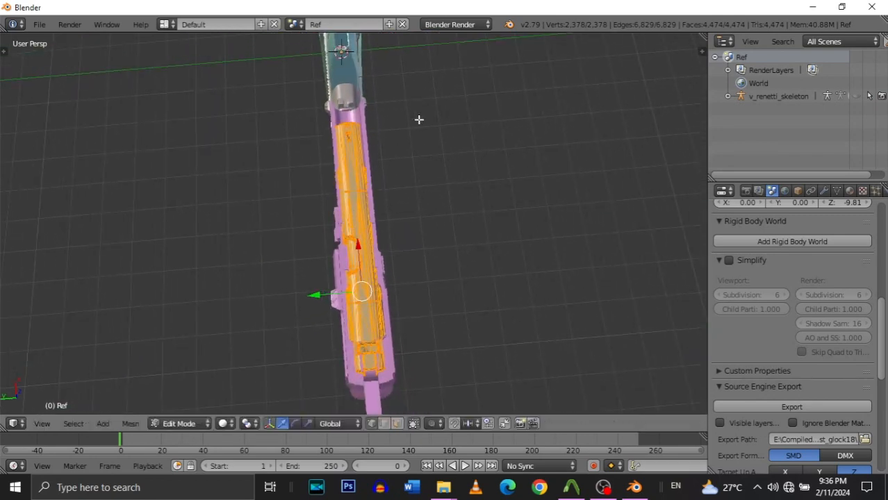
click(452, 92)
key(shift+f)
key(w)
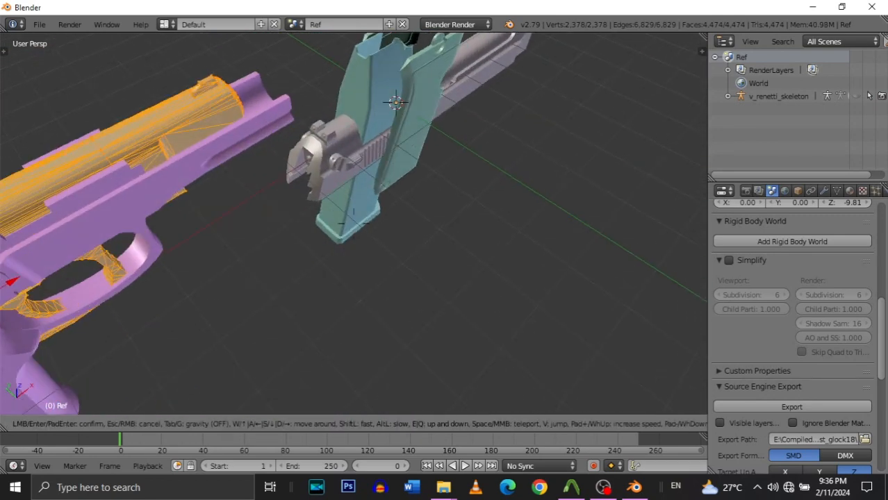
key(s)
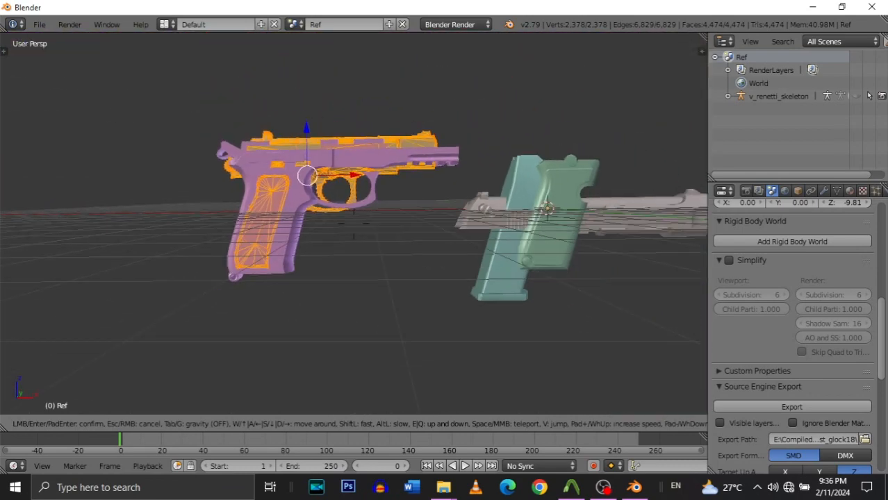
key(w)
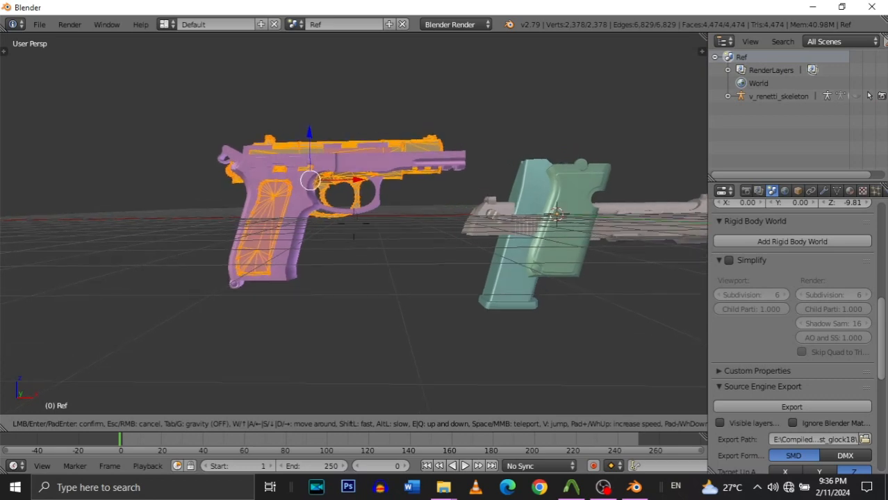
key(s)
click(354, 223)
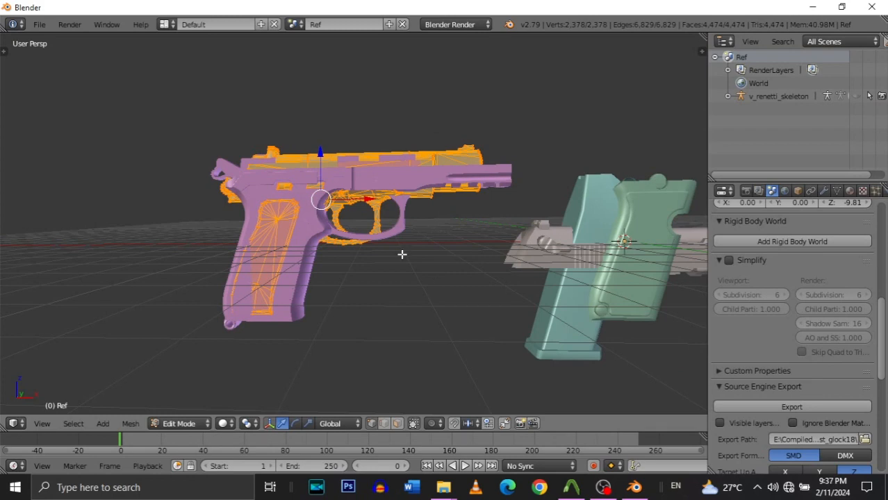
Scale the Ref pistol mesh up uniformly by about 1.1 and shift it upward and forward over the purple frame.
key(s)
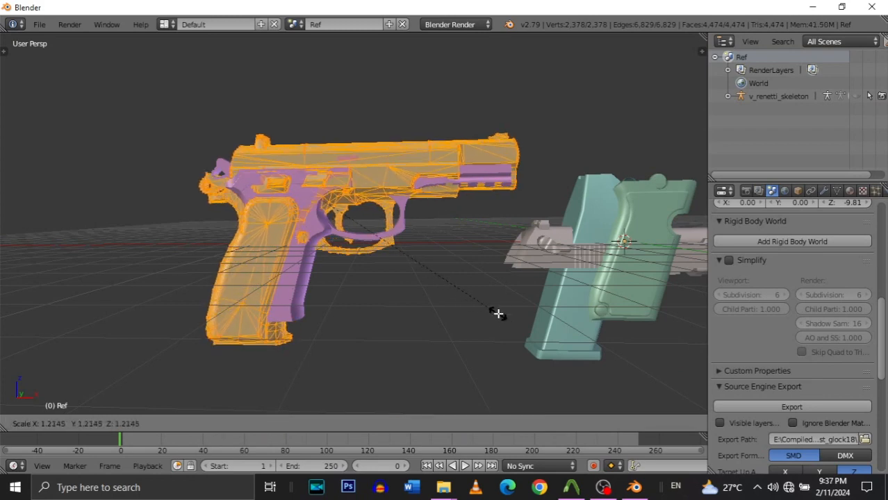
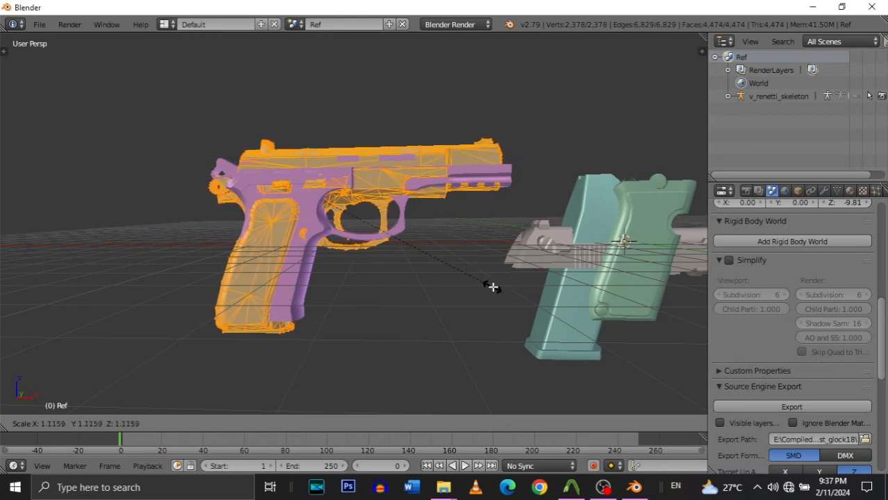
click(489, 287)
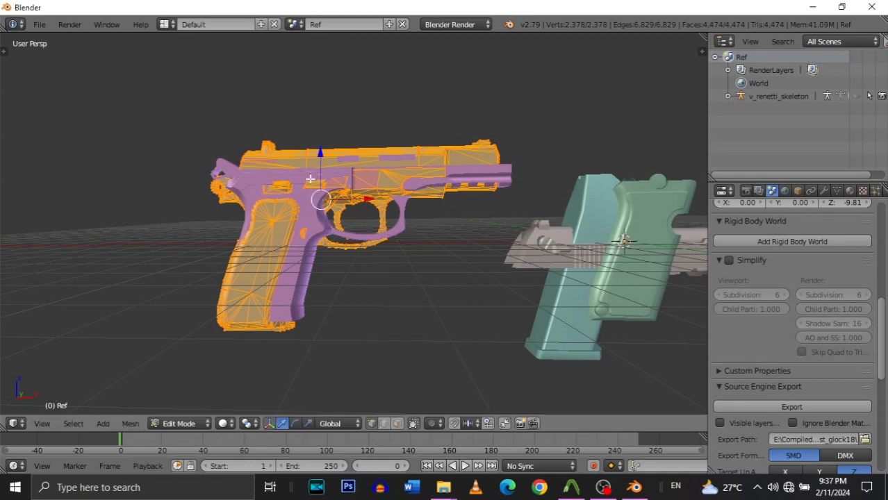
drag(319, 160, 326, 149)
drag(364, 187, 376, 195)
Enlarge the Ref pistol mesh by a further factor of about 1.12 and nudge it along Z and X to match the frame's trigger guard.
key(s)
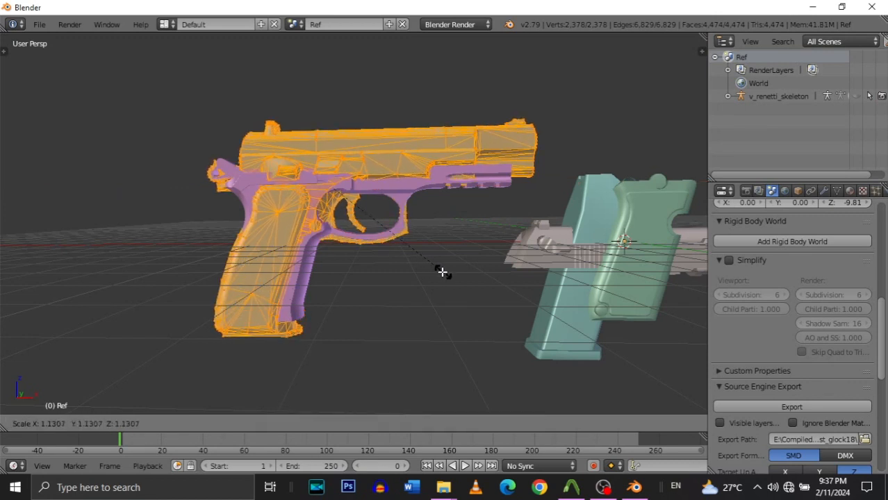
click(440, 273)
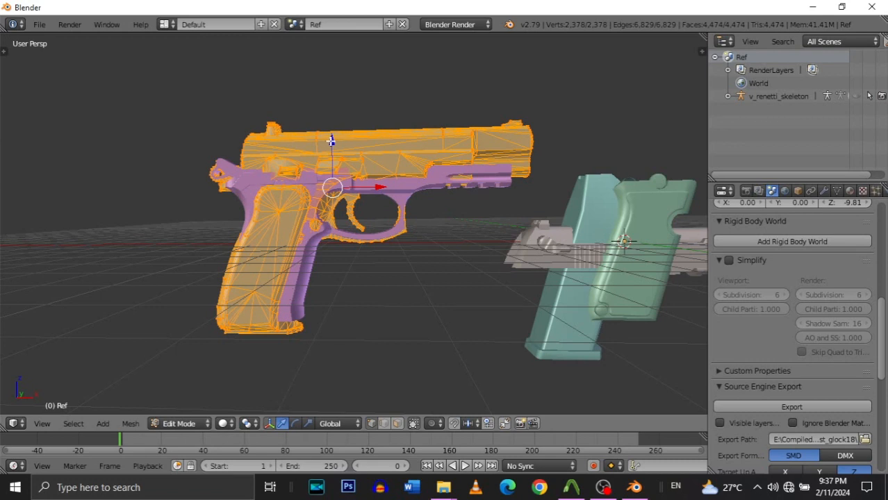
drag(331, 141, 340, 140)
drag(377, 185, 377, 182)
drag(339, 145, 339, 144)
Examine the enlarged Ref pistol mesh's muzzle and centring from the front, and compare the whole gun with the frame from the side.
key(shift+f)
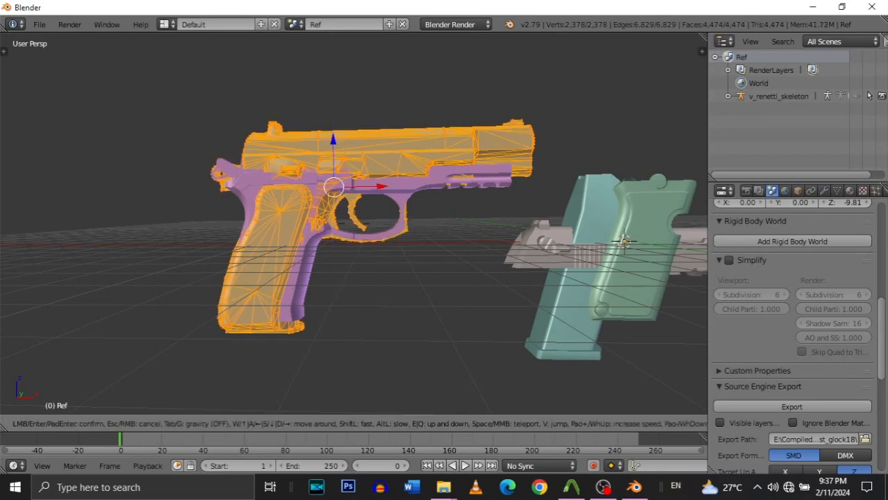
key(w)
key(d)
key(w)
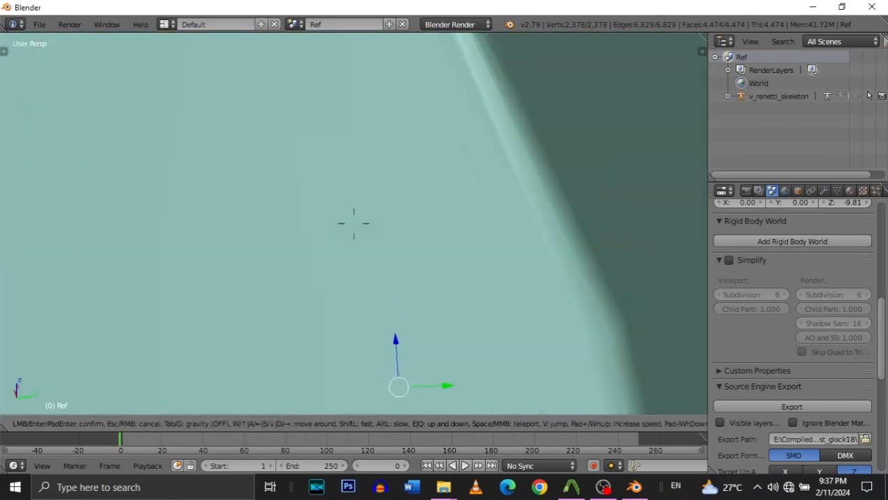
key(s)
key(w)
key(s)
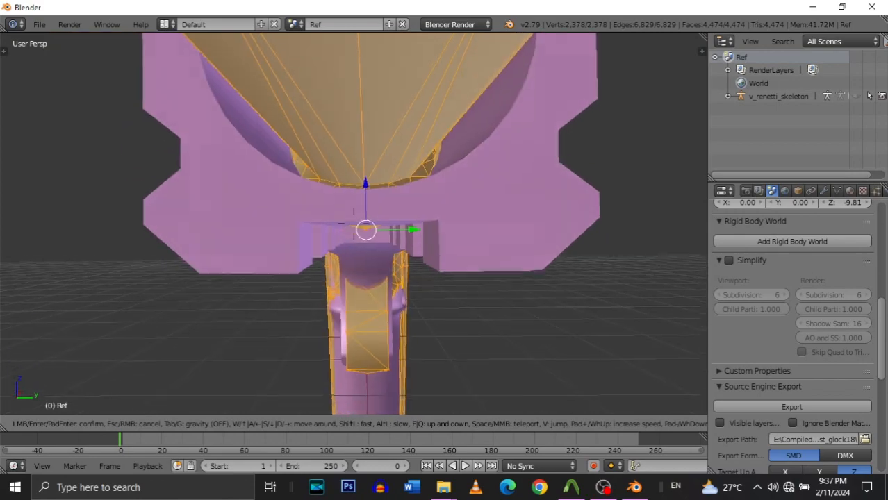
key(w)
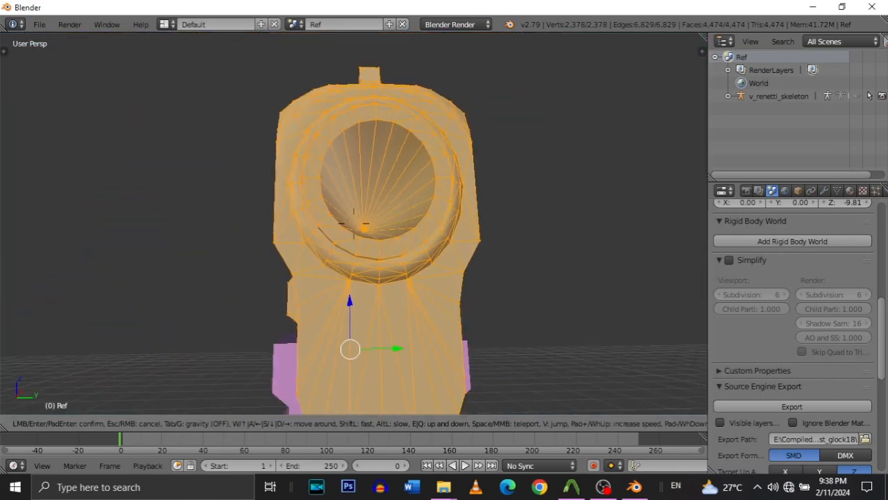
key(a)
key(s)
click(362, 221)
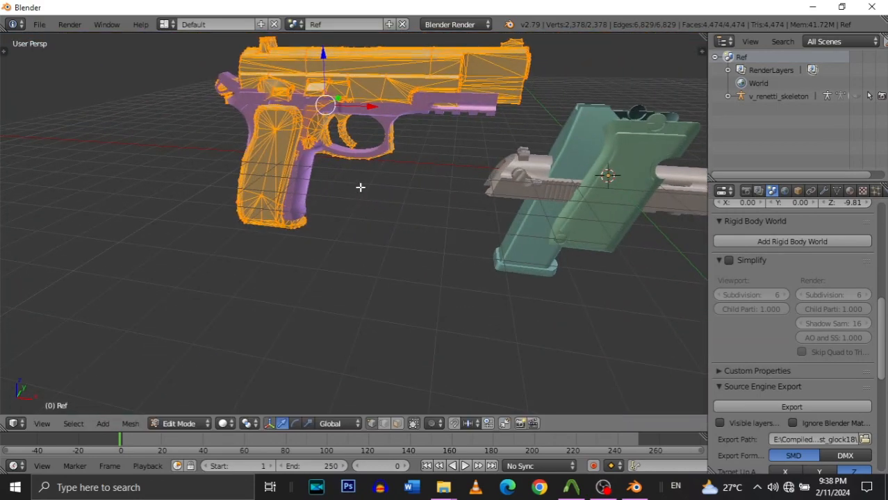
key(shift+f)
key(s)
click(353, 224)
key(shift+f)
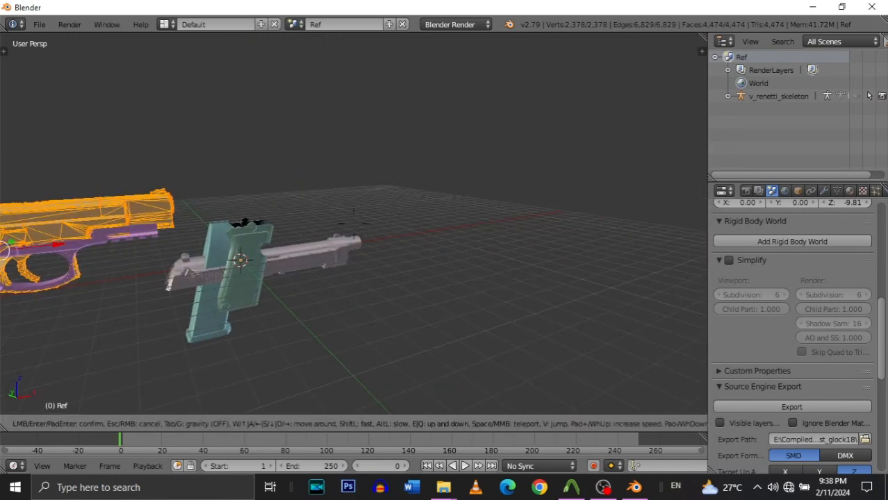
key(s)
click(354, 224)
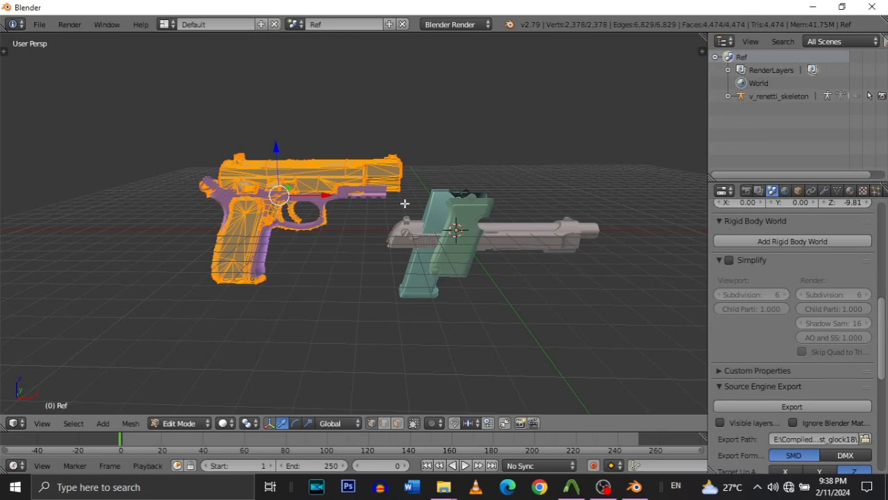
Examine how the Ref pistol mesh fits over the purple frame from behind and along both sides of the gun.
key(shift+f)
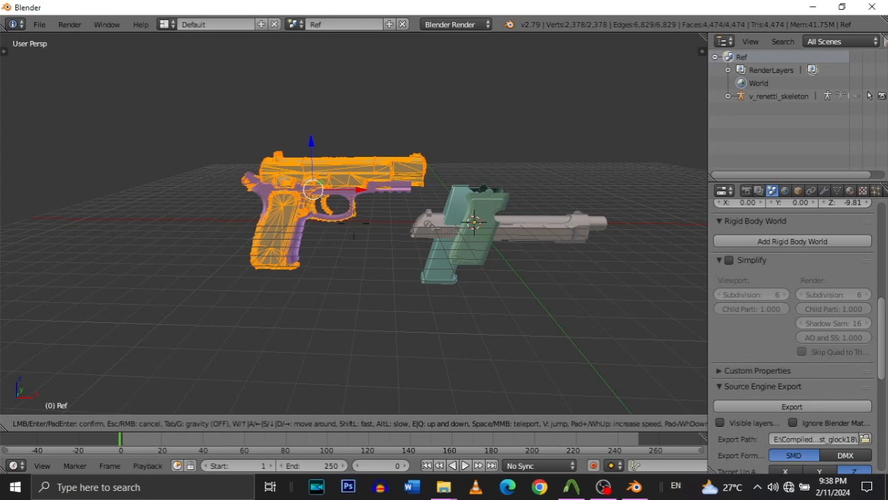
key(w)
key(a)
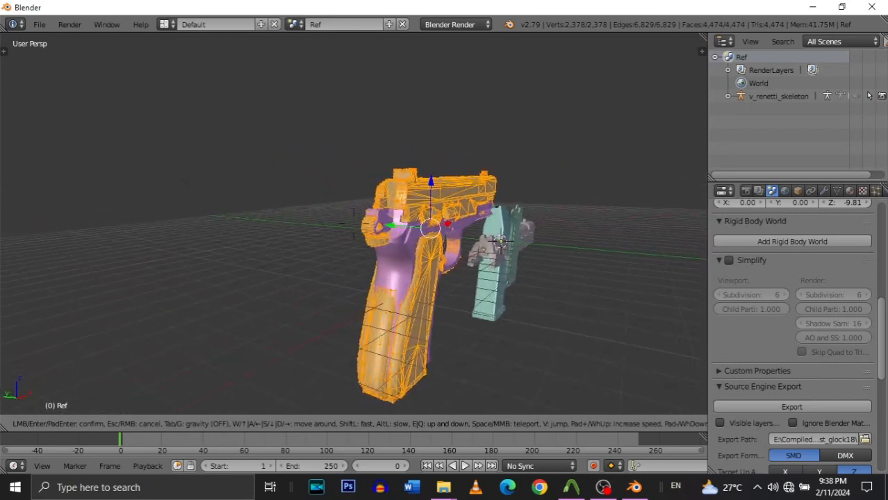
key(d)
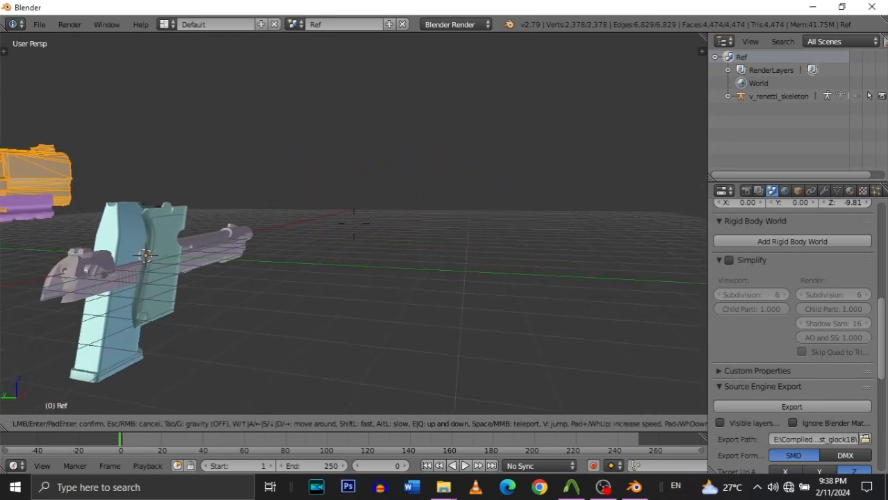
key(s)
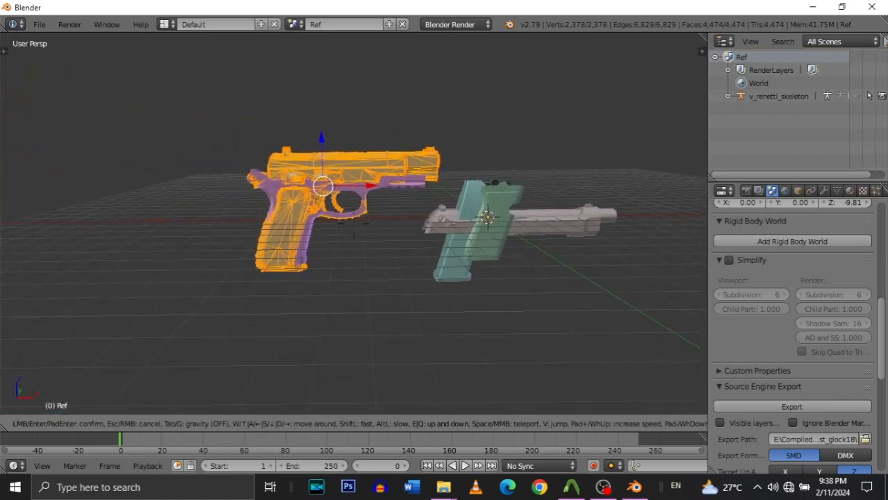
key(w)
key(a)
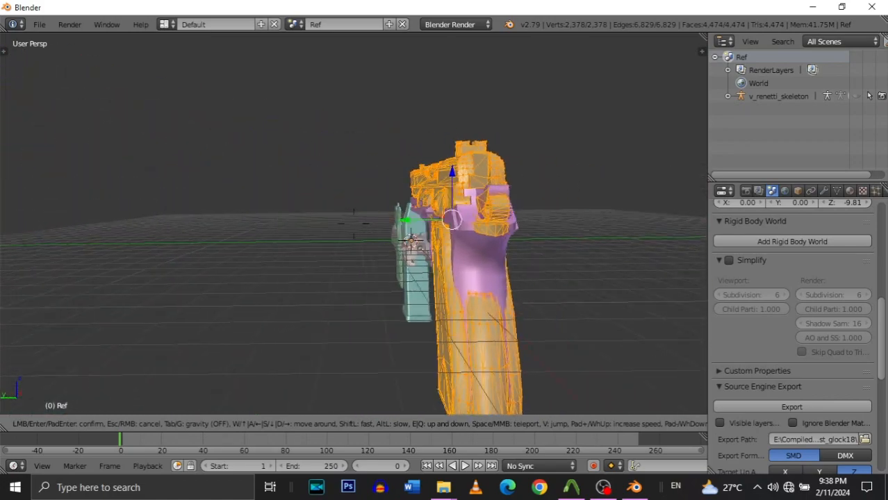
key(d)
key(a)
key(s)
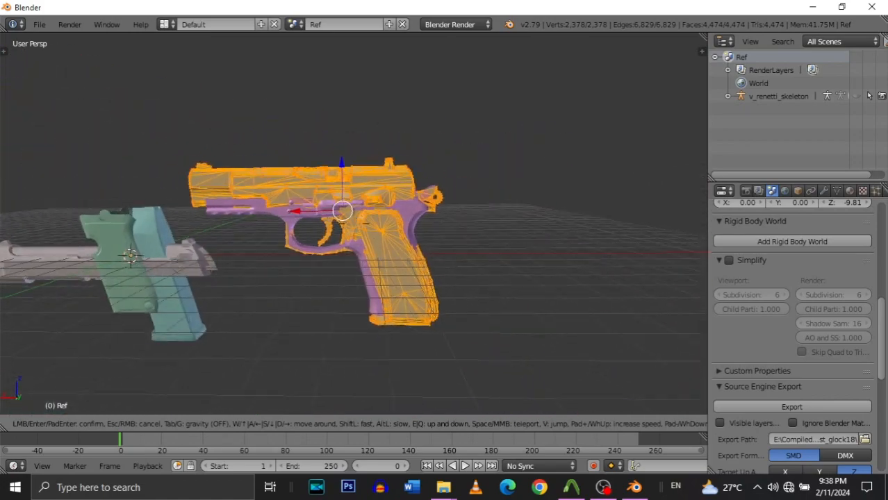
key(w)
key(a)
key(s)
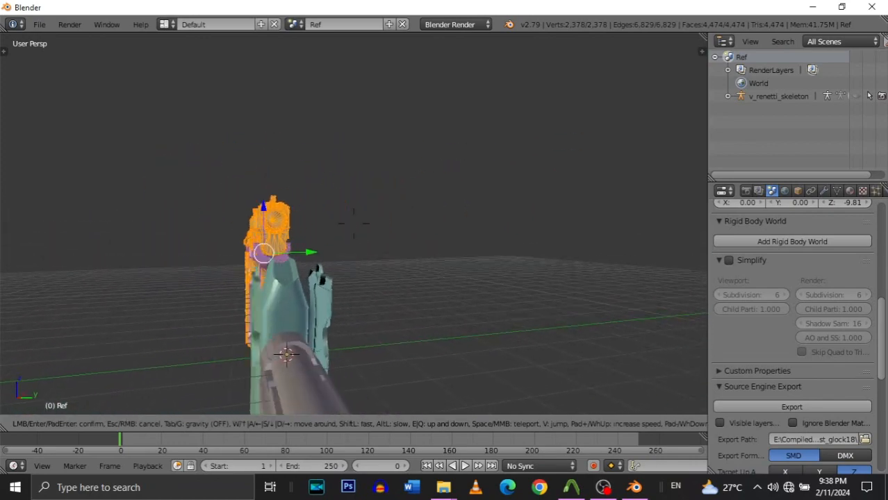
Inspect the Ref mesh's muzzle against the frame from the front, and its grip and hammer from the rear.
key(d)
key(w)
key(a)
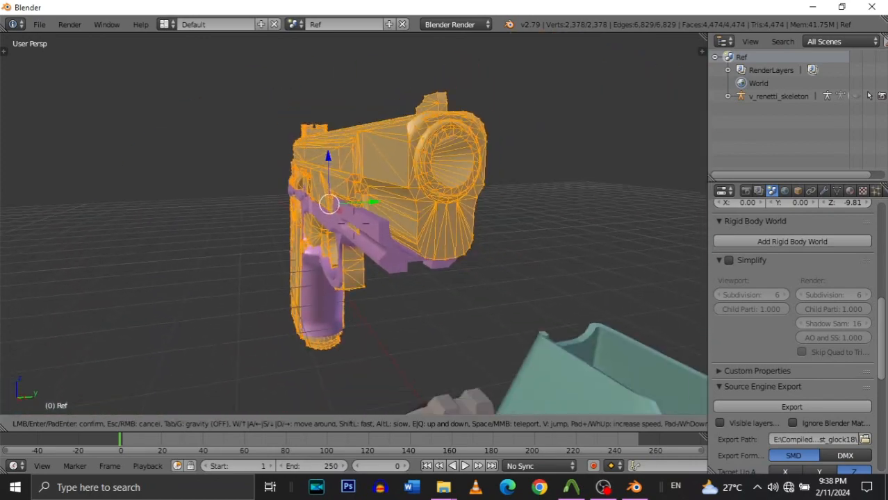
key(d)
key(s)
key(d)
key(w)
key(d)
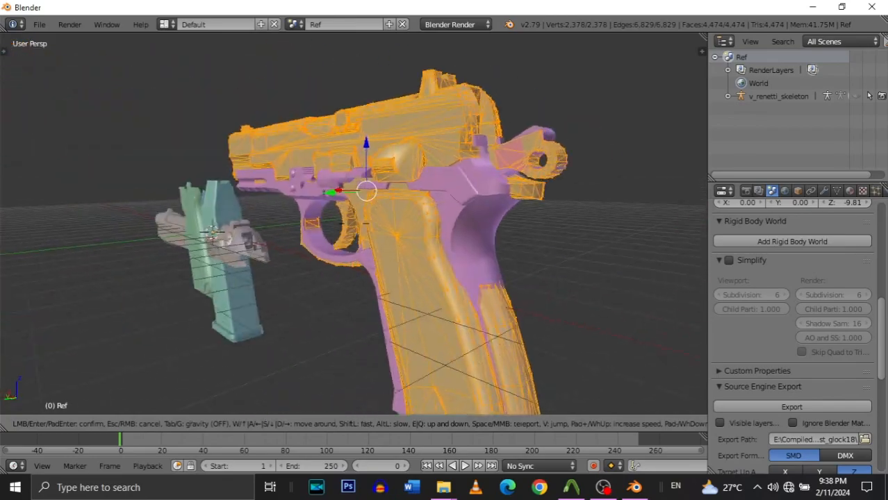
key(d)
key(s)
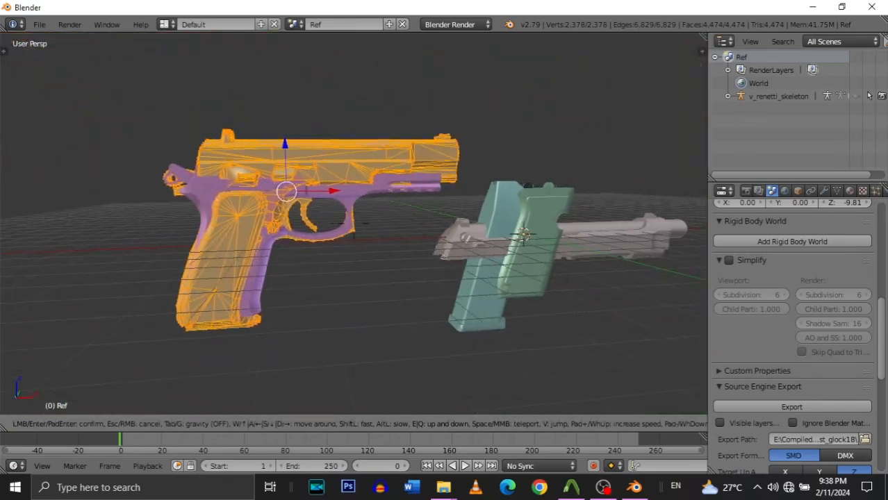
Check the Ref mesh's centring on the frame from behind, and compare the trigger guard and rail up close.
key(w)
key(a)
key(d)
key(s)
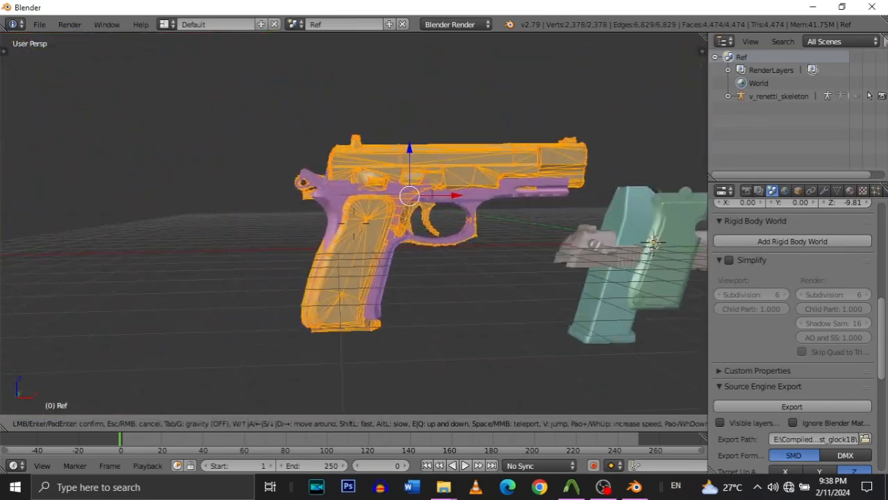
key(w)
key(s)
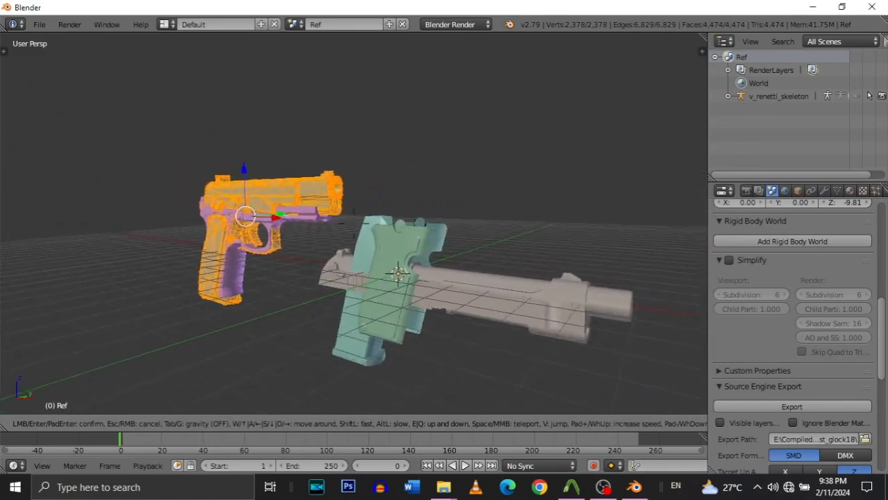
key(d)
key(w)
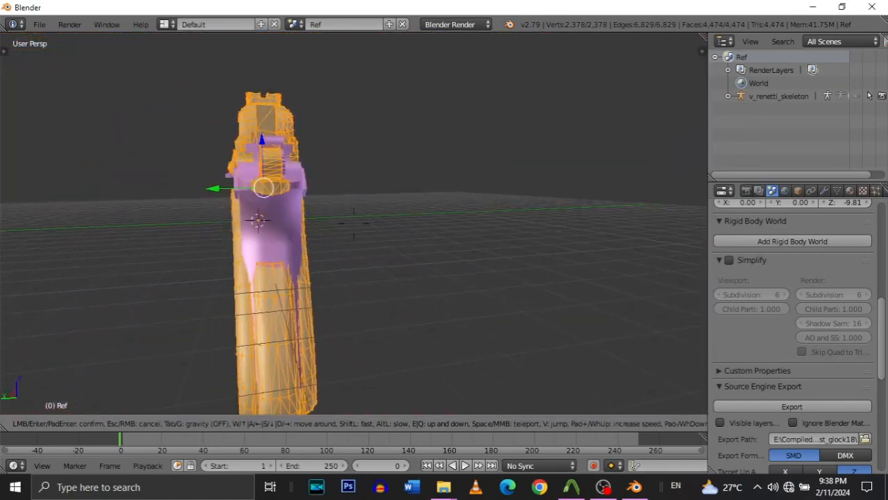
key(d)
key(w)
key(s)
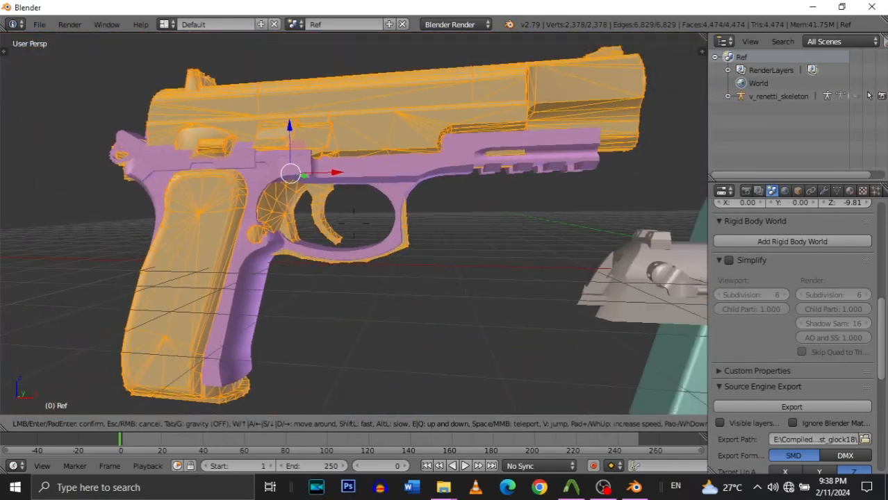
key(s)
key(w)
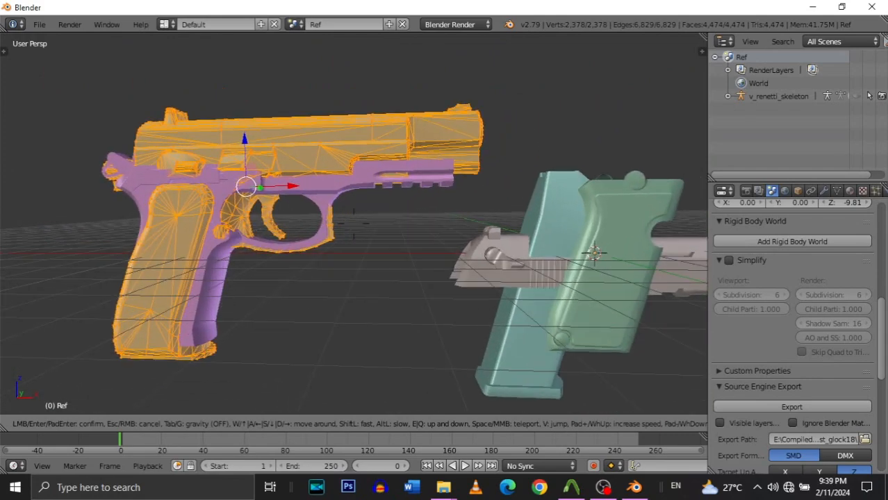
key(s)
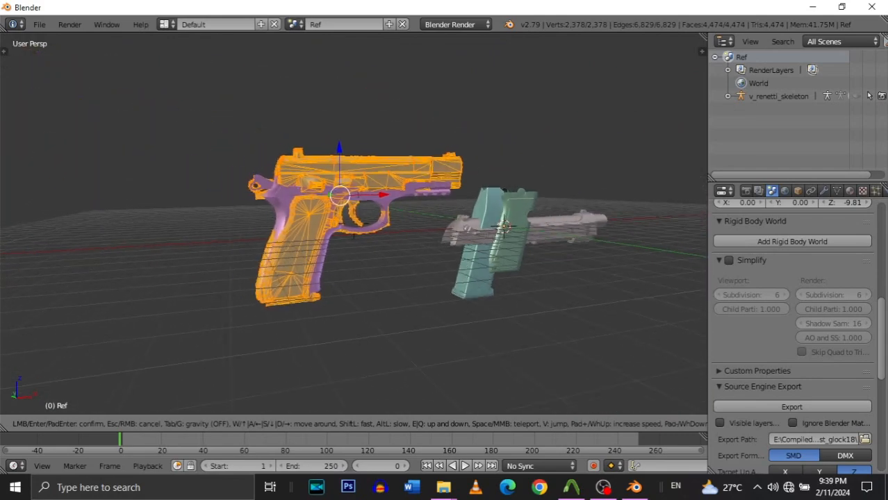
key(w)
key(d)
key(s)
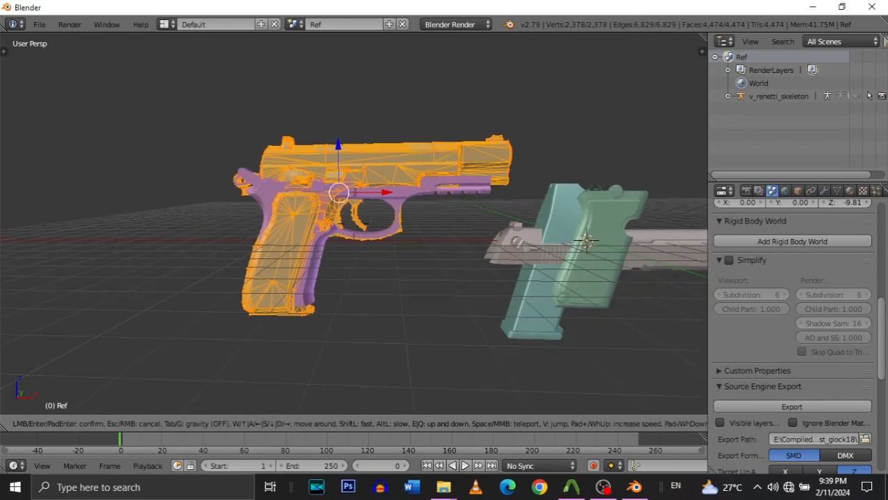
key(w)
key(s)
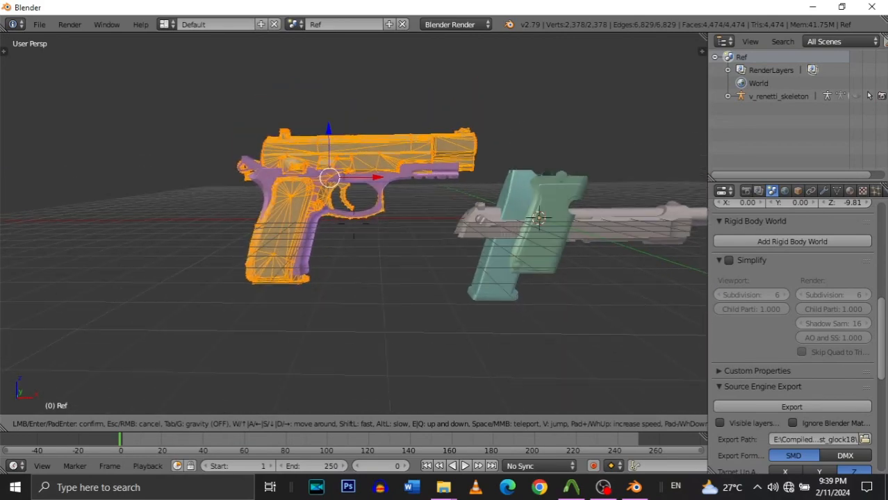
key(w)
key(s)
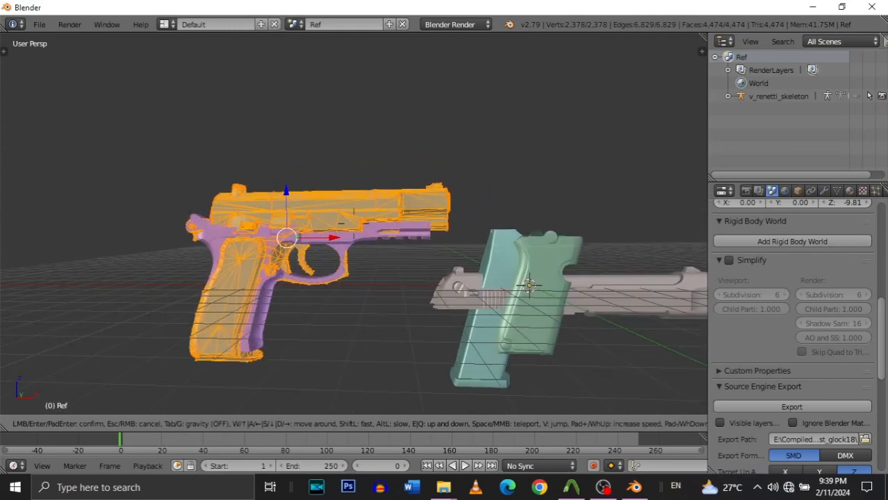
key(w)
key(s)
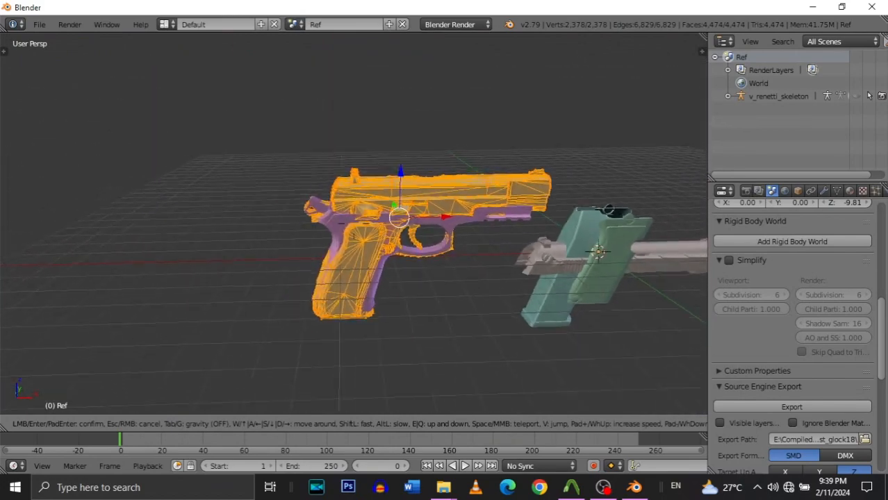
Inspect the Ref mesh's slide top, trigger guard and hammer area up close against the purple frame.
key(w)
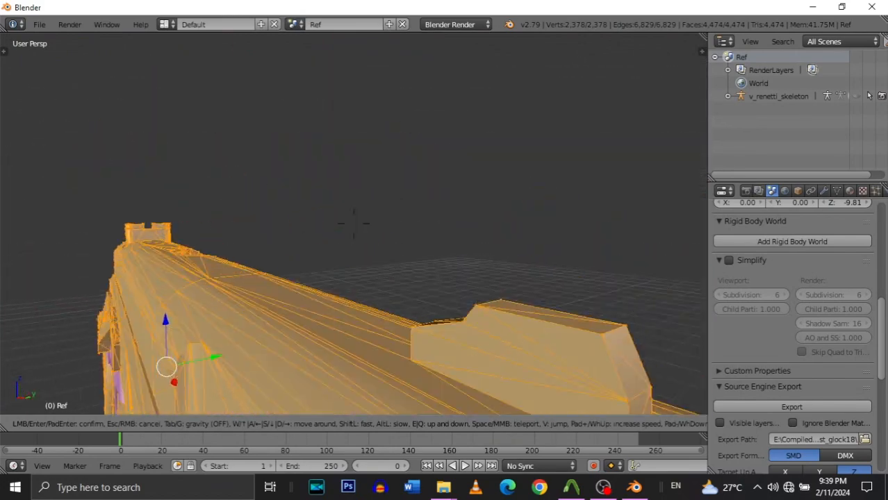
key(s)
key(d)
key(w)
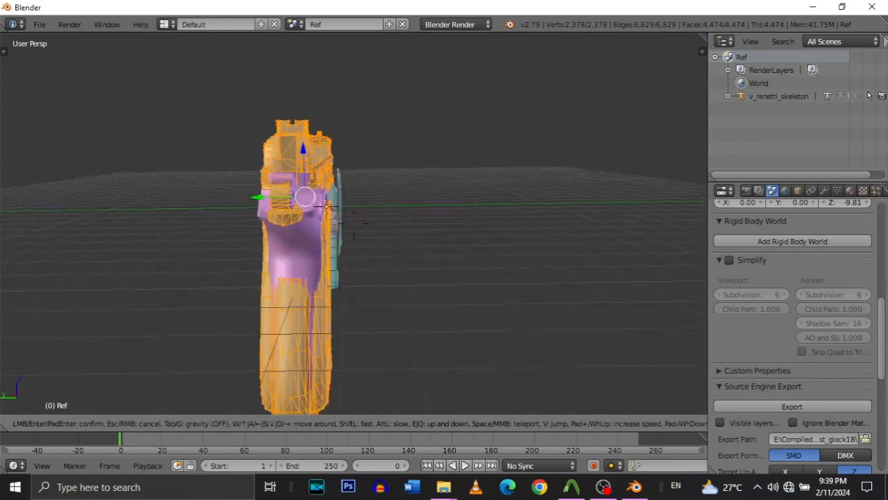
key(s)
key(w)
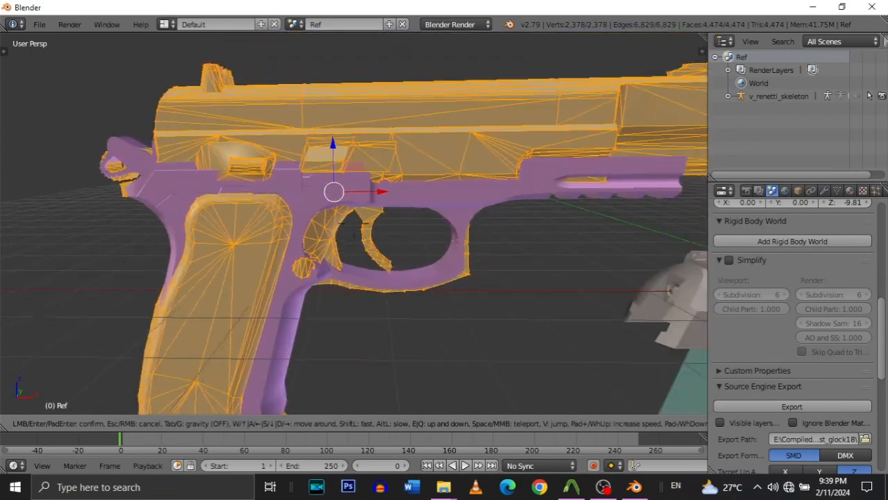
key(s)
key(w)
key(a)
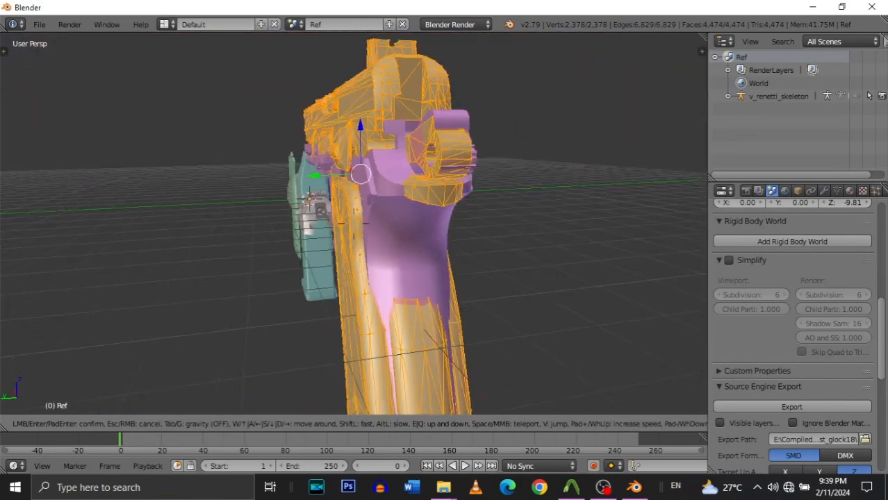
key(d)
key(d)
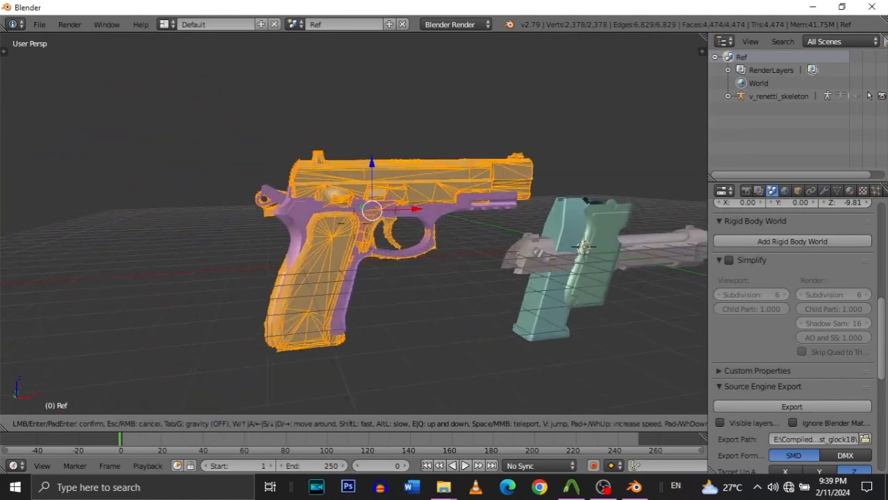
key(w)
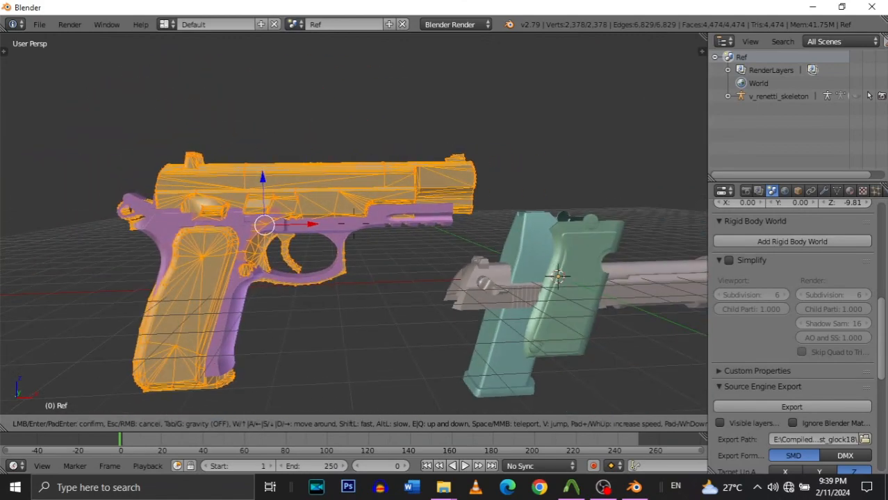
key(s)
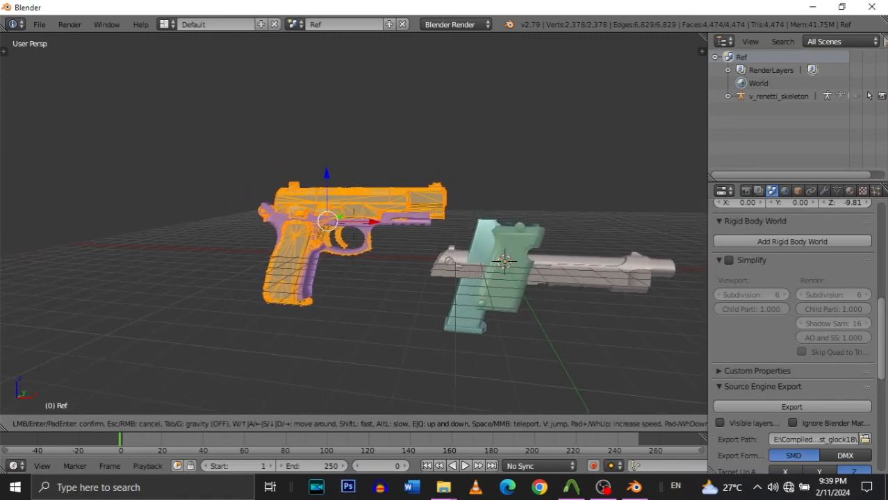
key(w)
key(s)
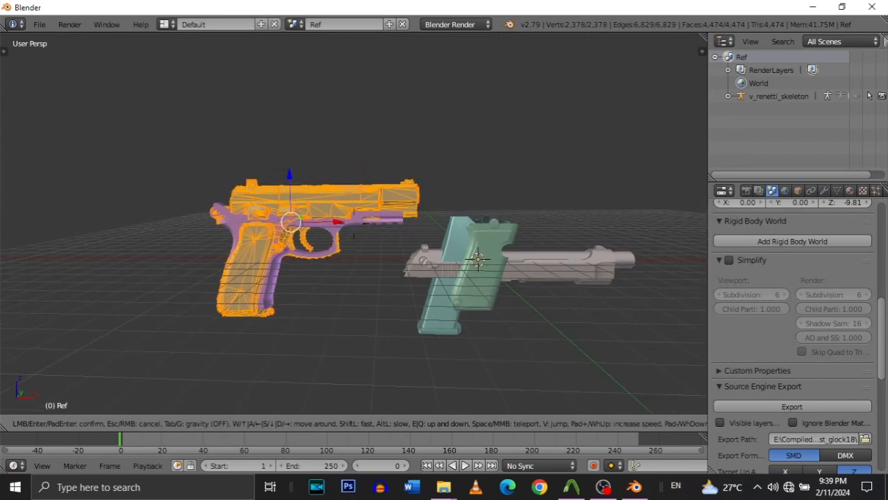
key(w)
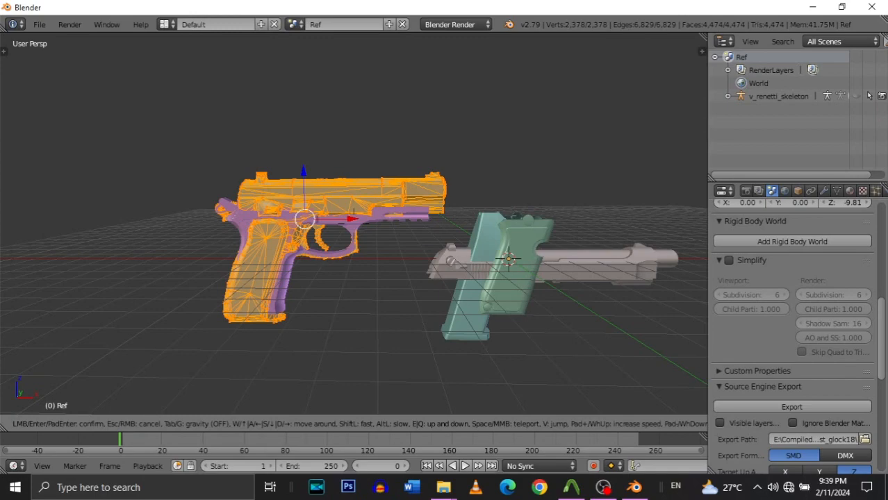
key(w)
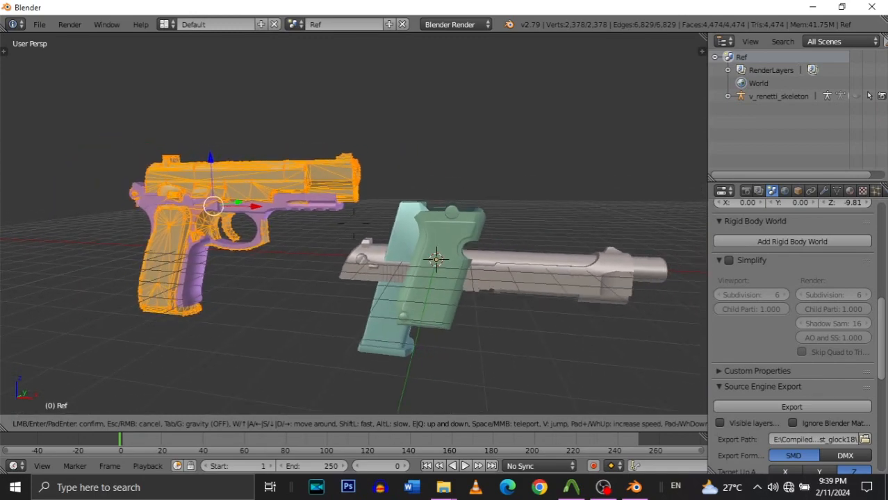
Compare the Ref pistol and purple frame with the separate slide and green grip parts from the side and the front.
key(w)
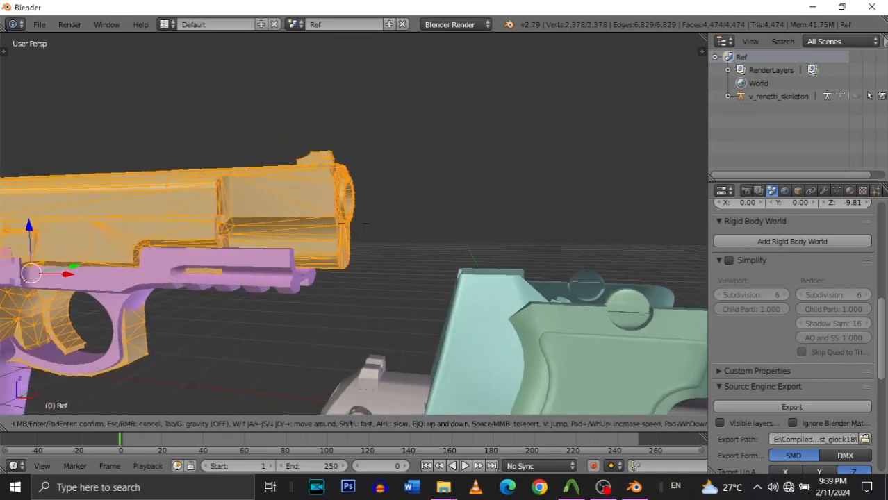
key(s)
key(w)
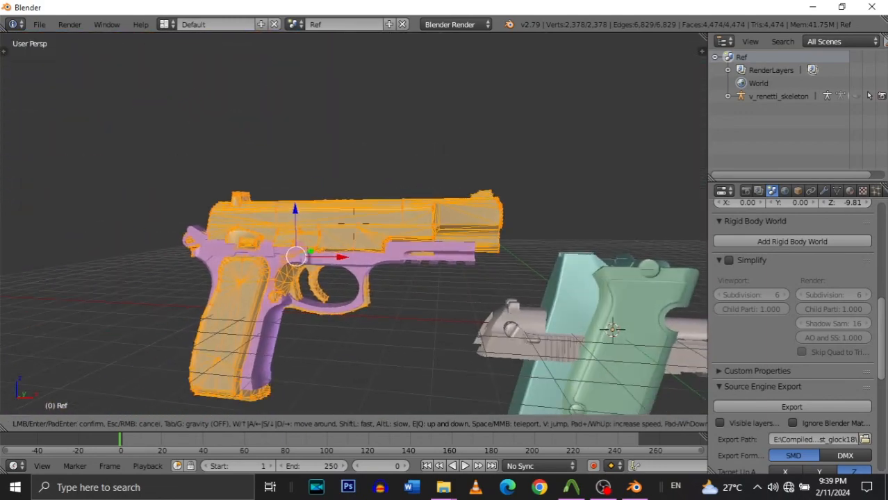
key(w)
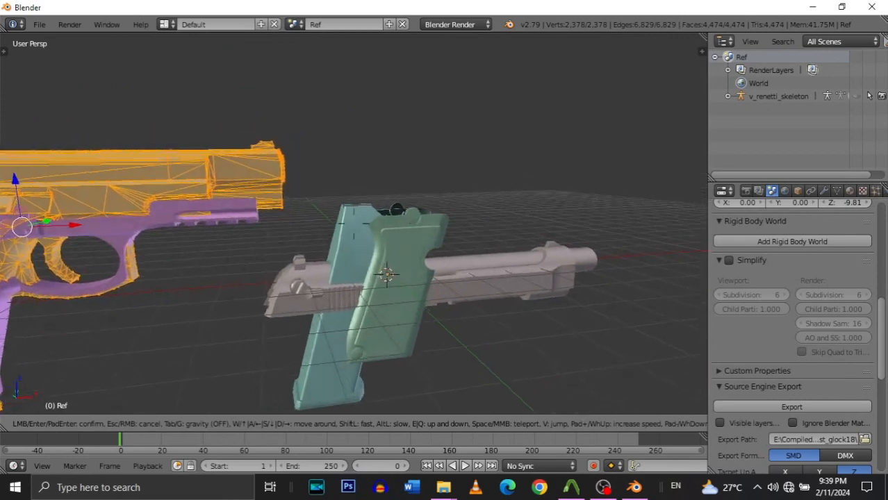
key(w)
key(d)
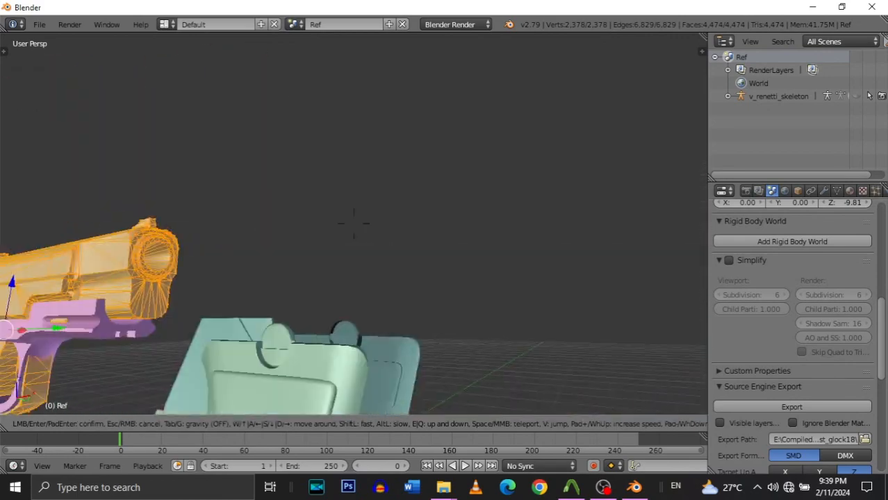
key(w)
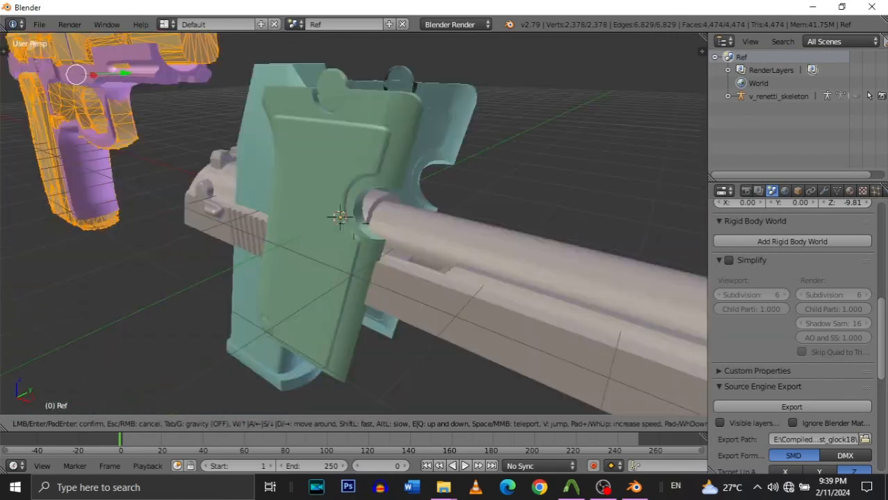
key(s)
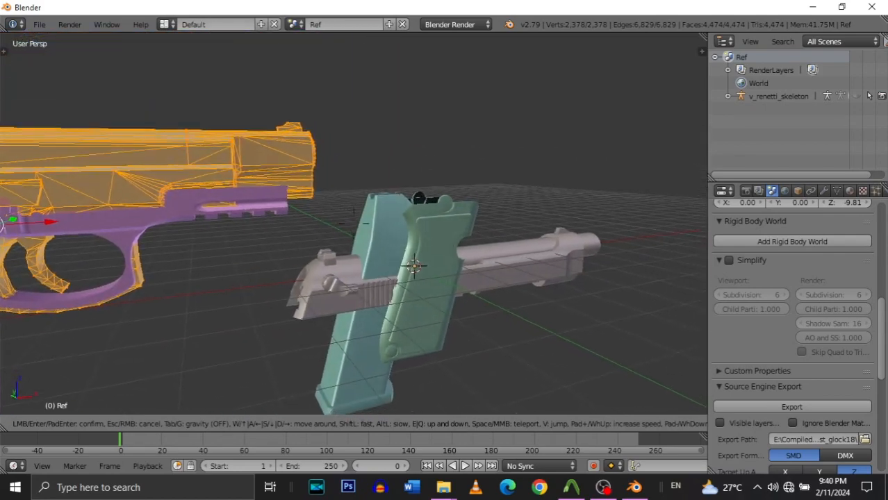
key(a)
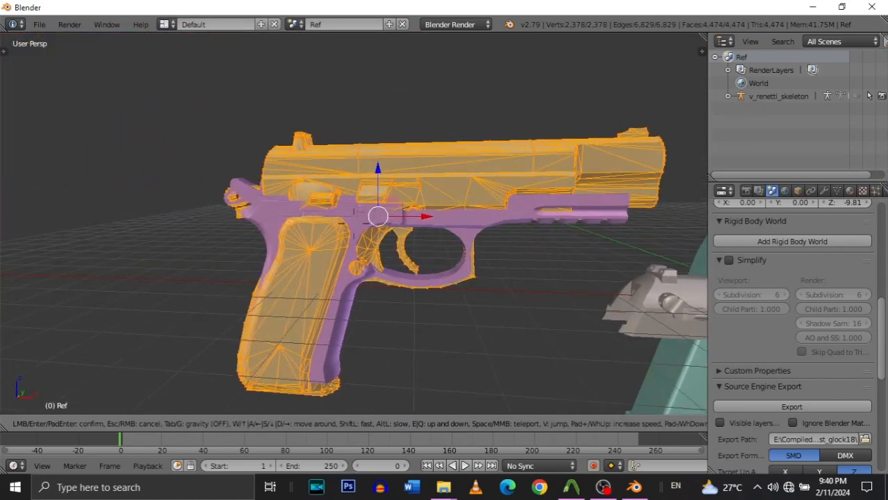
key(s)
key(w)
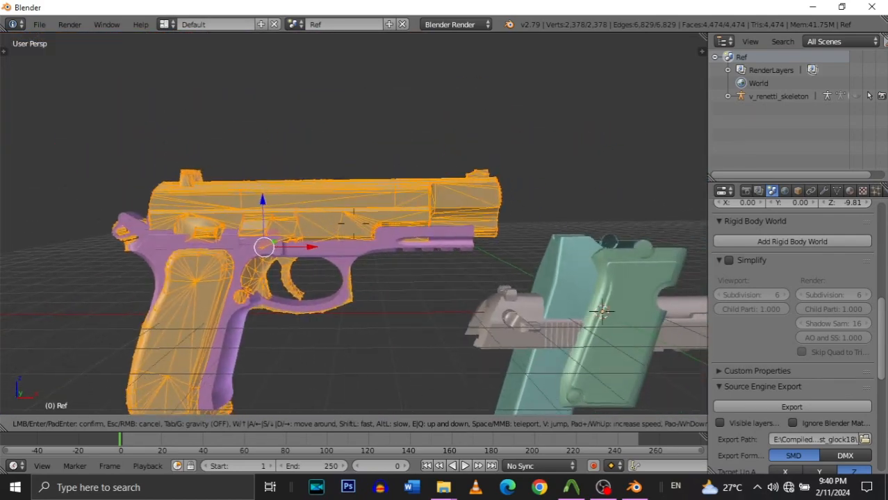
click(379, 217)
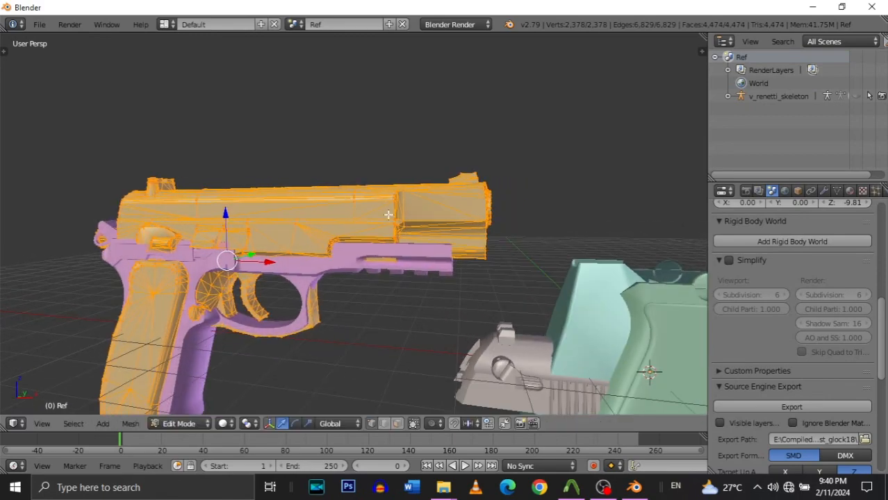
Examine the whole Ref pistol in side view beside the v_renetti slide, magazine and grip parts.
key(shift+f)
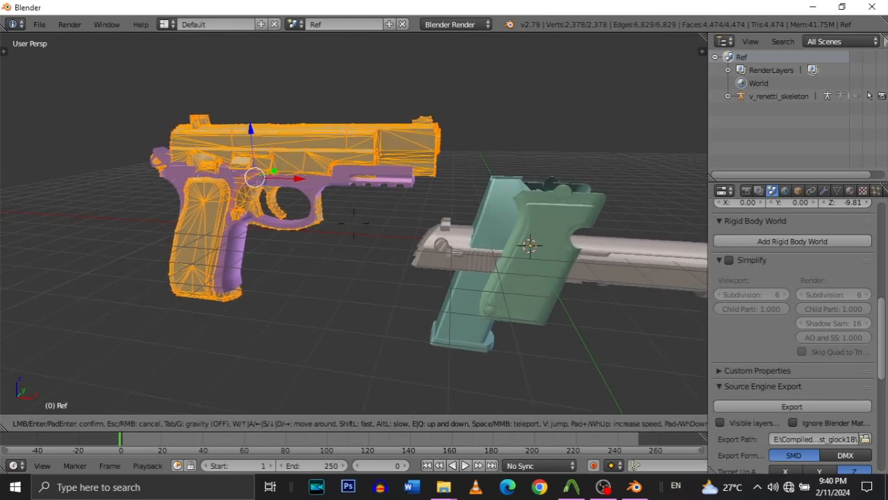
key(a)
key(d)
key(d)
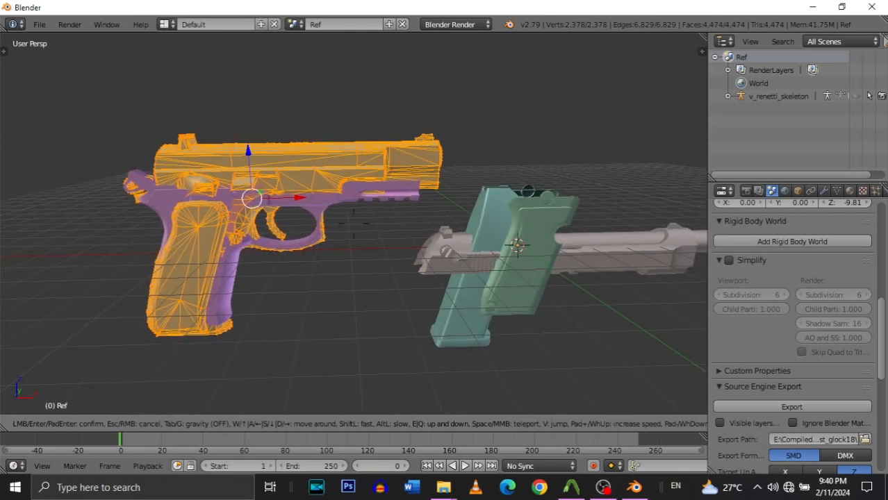
key(a)
key(w)
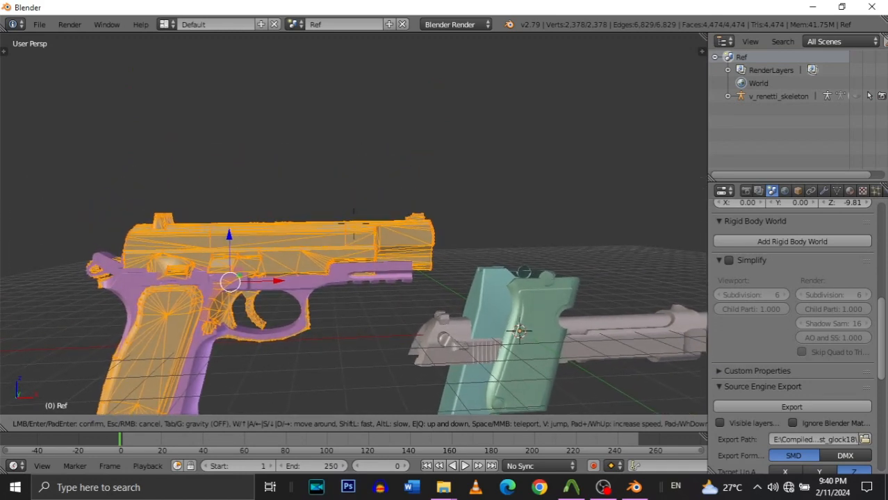
key(w)
key(d)
key(s)
key(a)
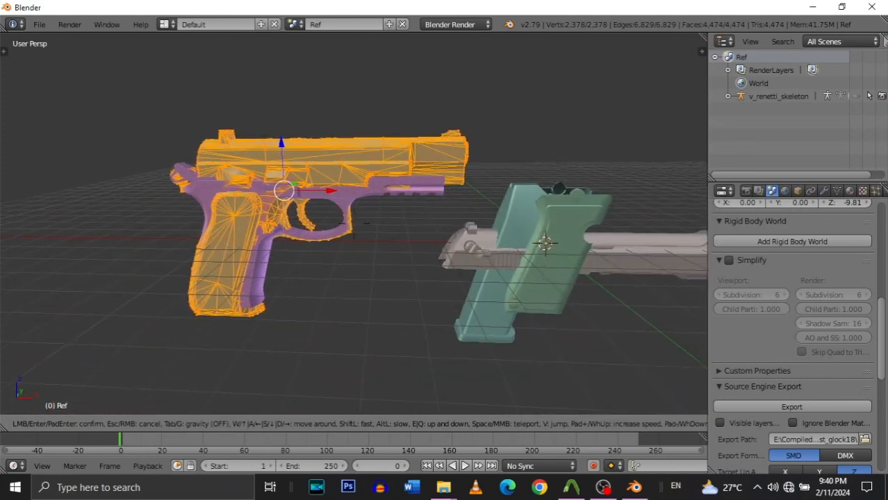
key(w)
key(a)
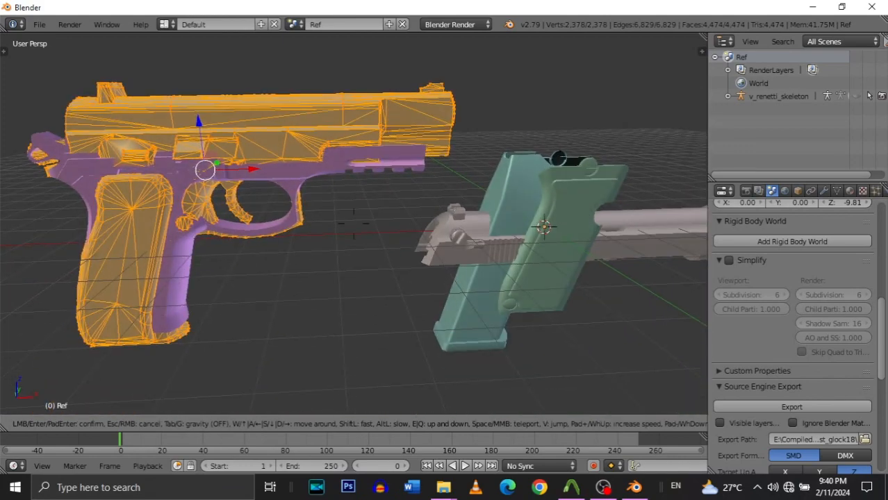
click(354, 223)
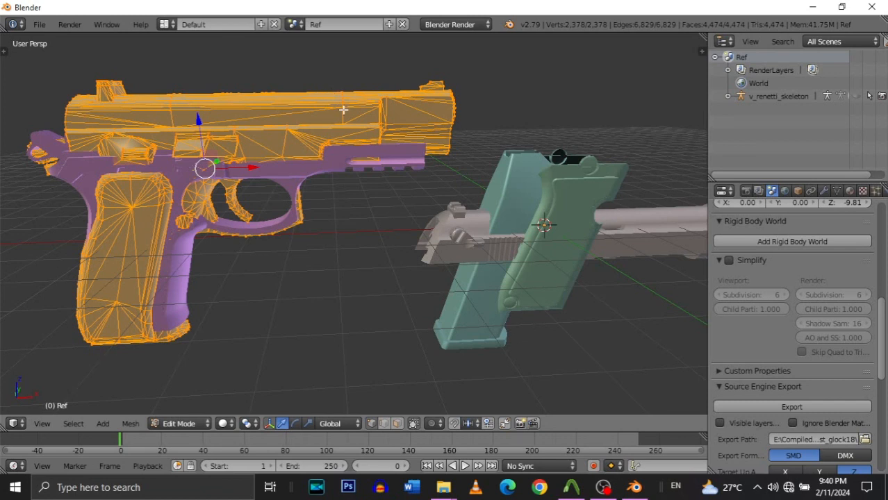
Select the upper slide piece of the Ref pistol with all its linked geometry.
right_click(380, 101)
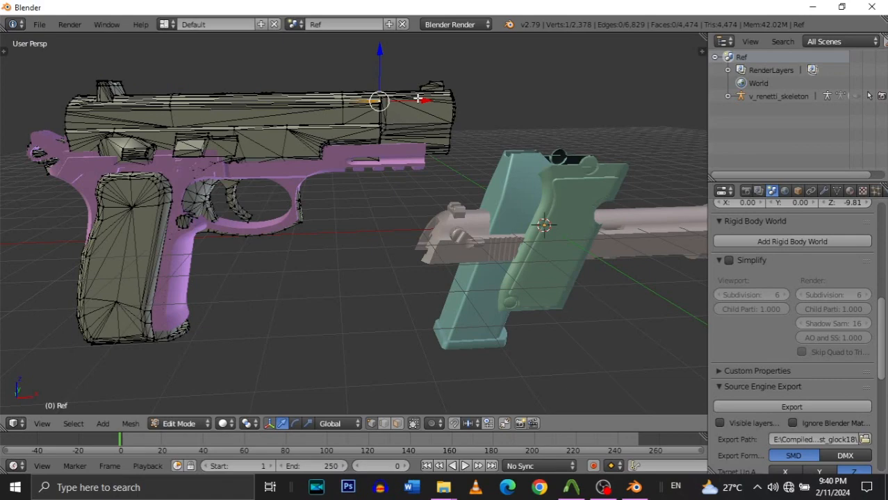
key(shift+f)
key(w)
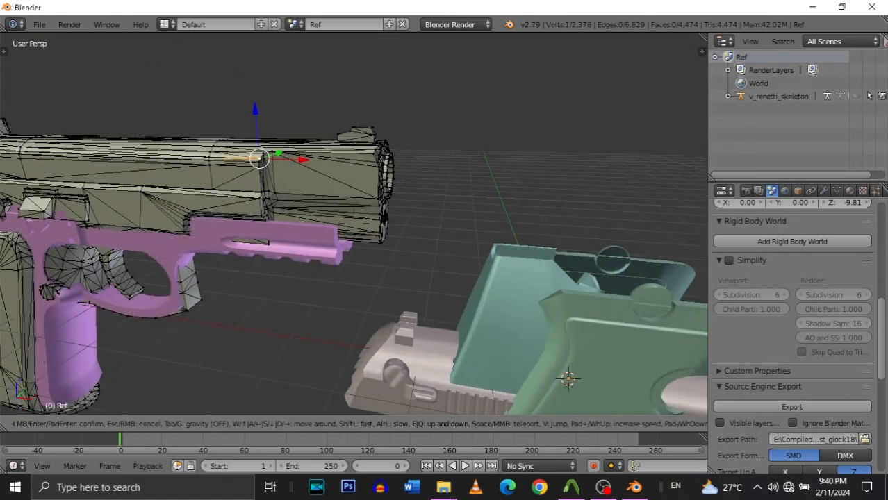
click(358, 224)
key(ctrl+l)
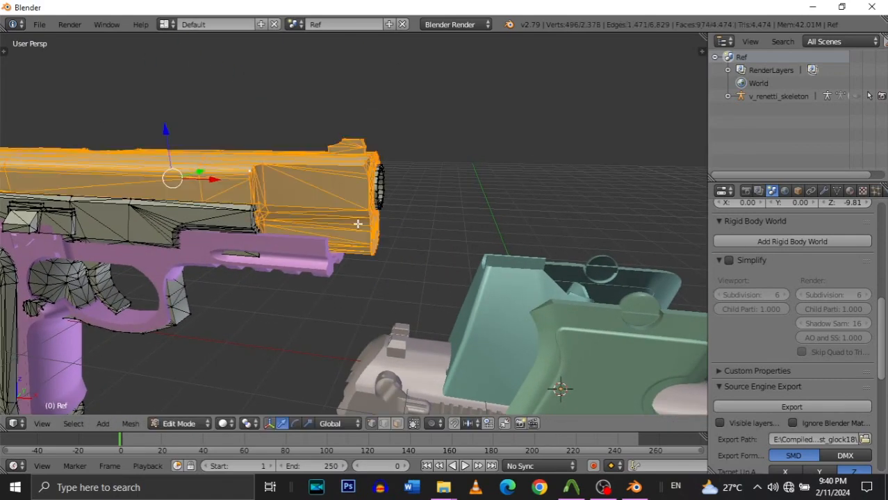
Add the small cylindrical extractor piece behind the ejection port to the slide selection.
key(shift+f)
key(s)
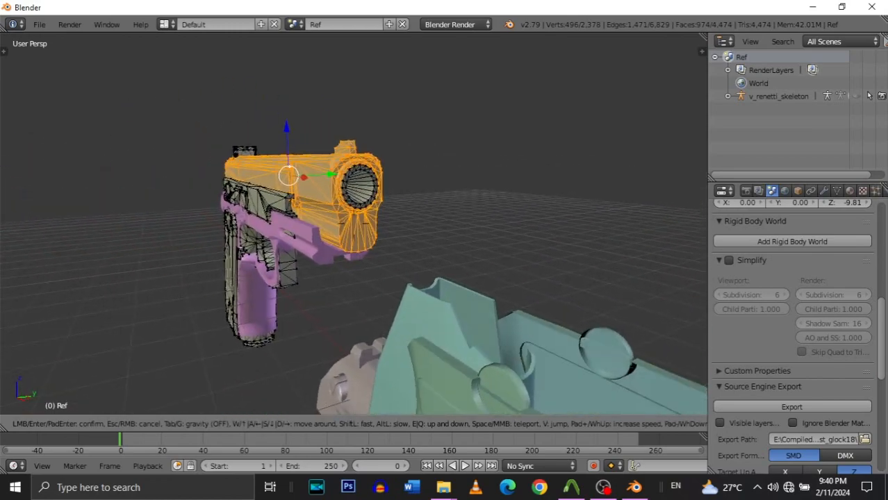
key(w)
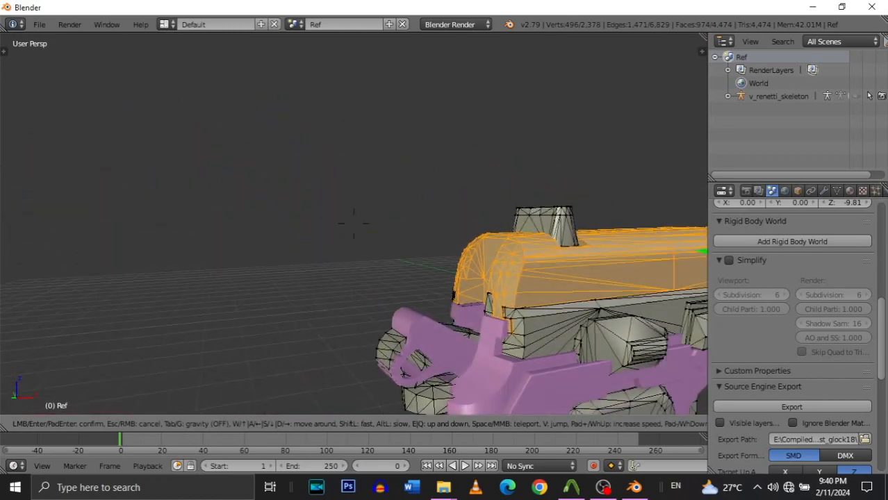
key(a)
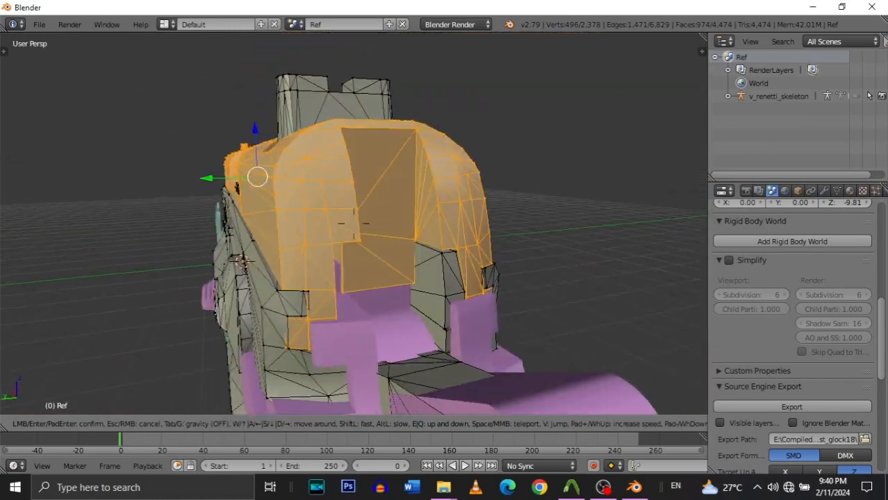
key(Return)
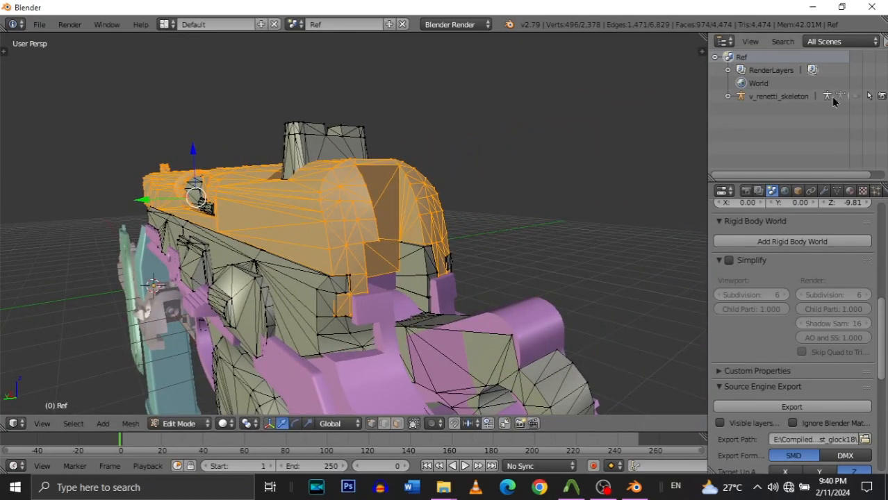
key(shift+f)
key(w)
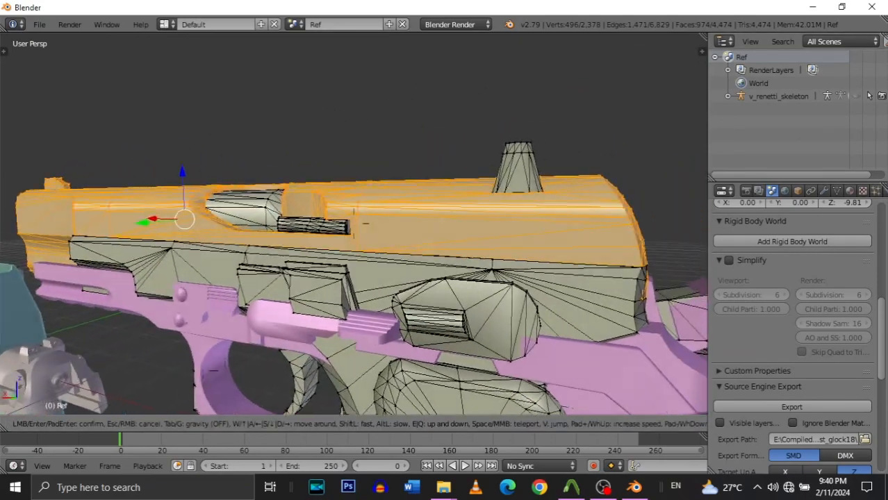
key(w)
key(s)
key(a)
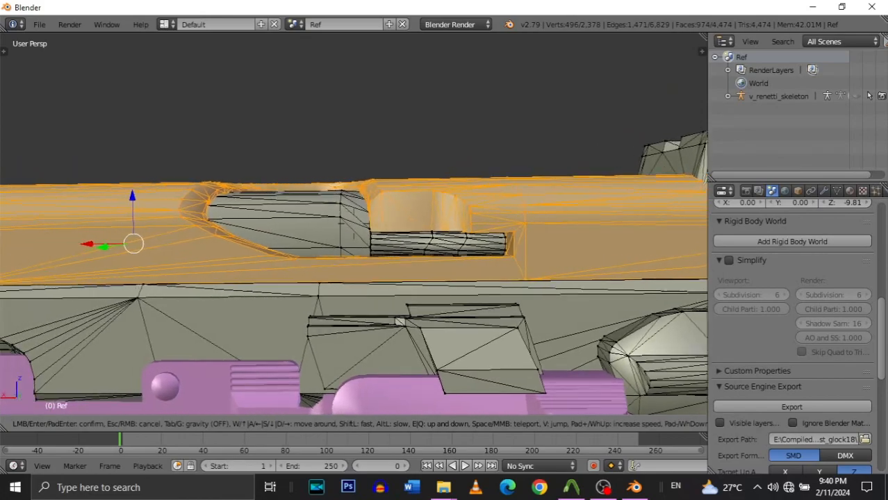
key(w)
key(w)
key(s)
key(d)
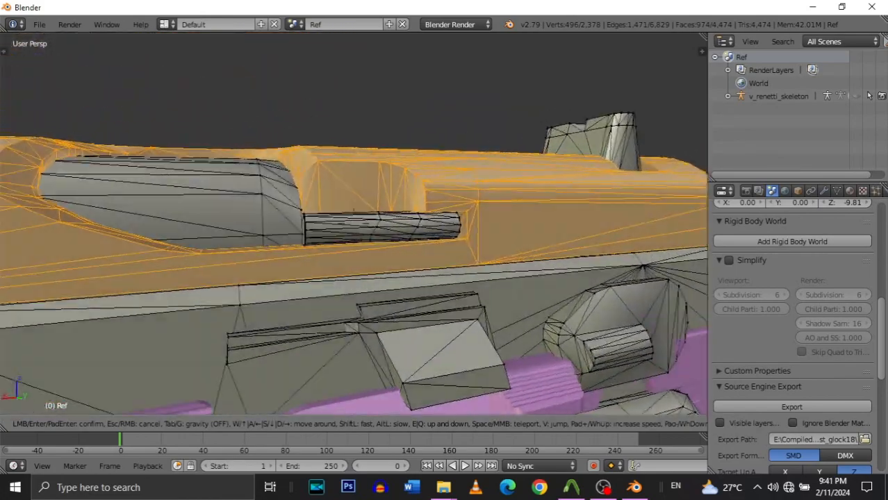
key(w)
click(354, 224)
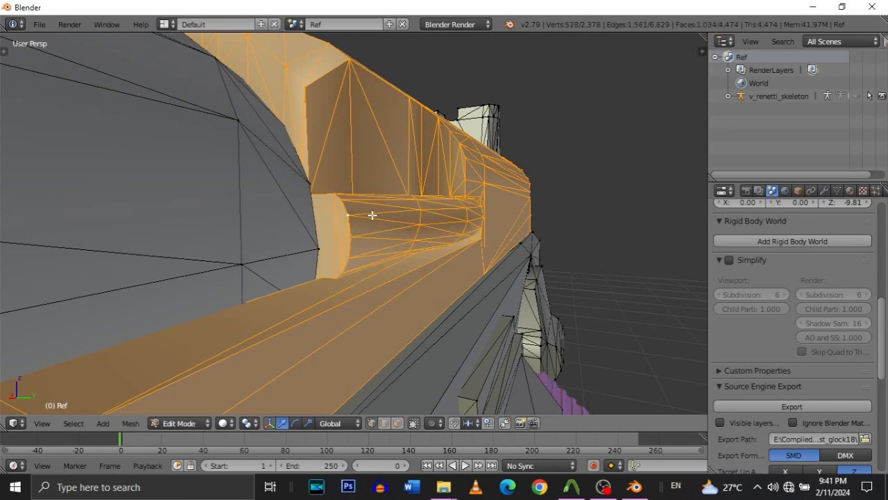
Add the linked geometry of the rear sight on top of the slide to the selection.
key(shift+f)
key(d)
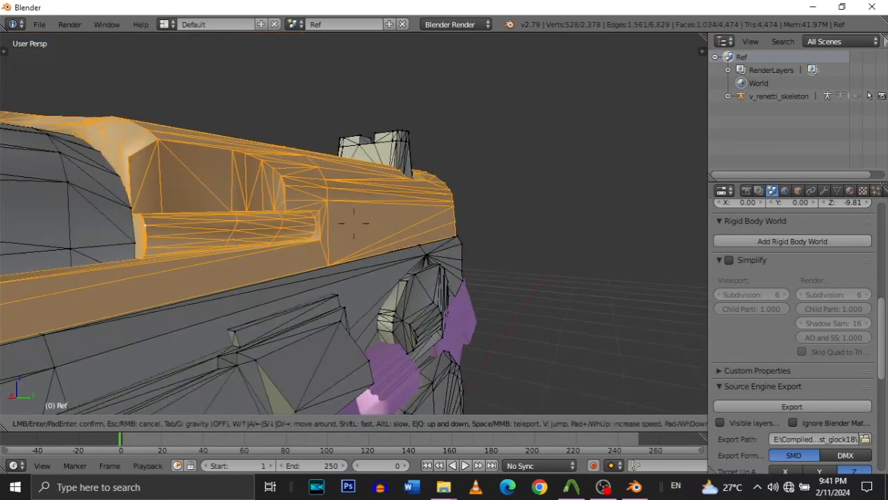
key(w)
key(s)
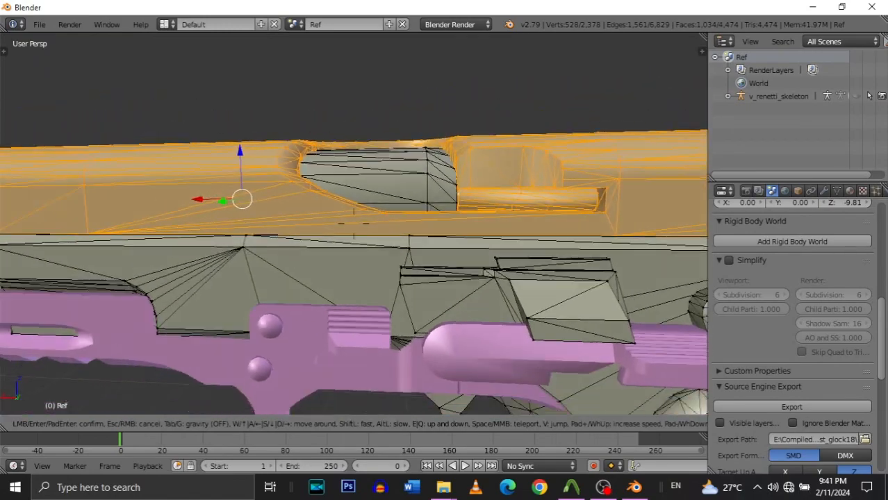
key(w)
key(d)
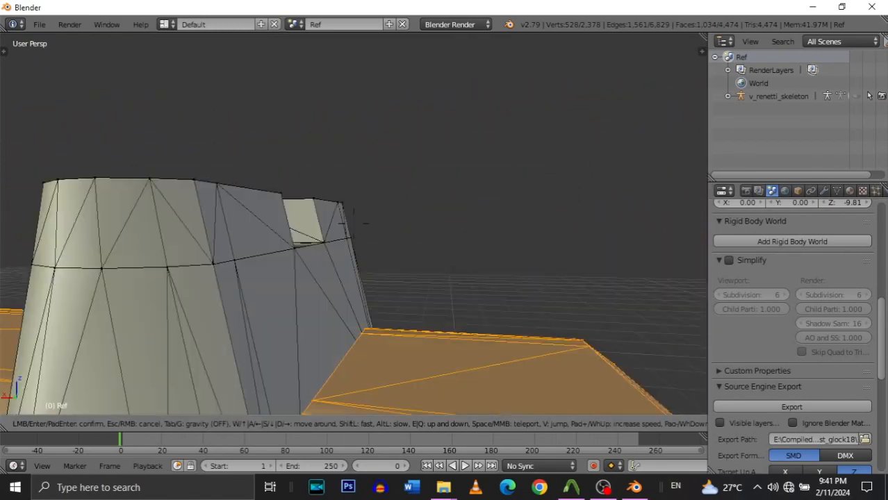
key(s)
click(354, 223)
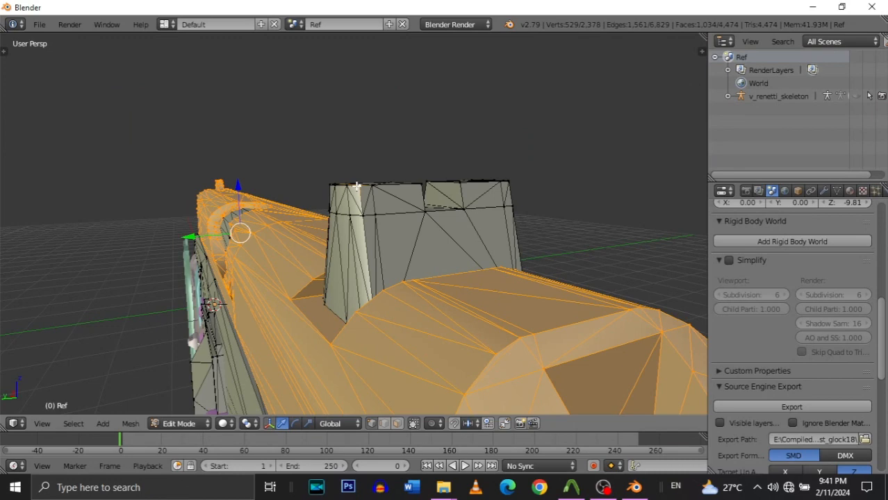
key(l)
Try lifting the selected slide parts about 4.86 units along Z off the pistol, and undo the move.
key(shift+f)
key(d)
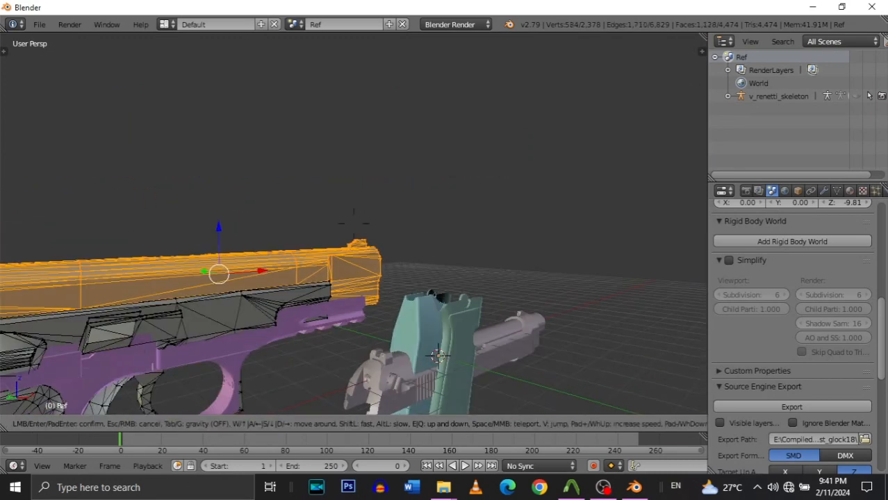
key(s)
click(340, 225)
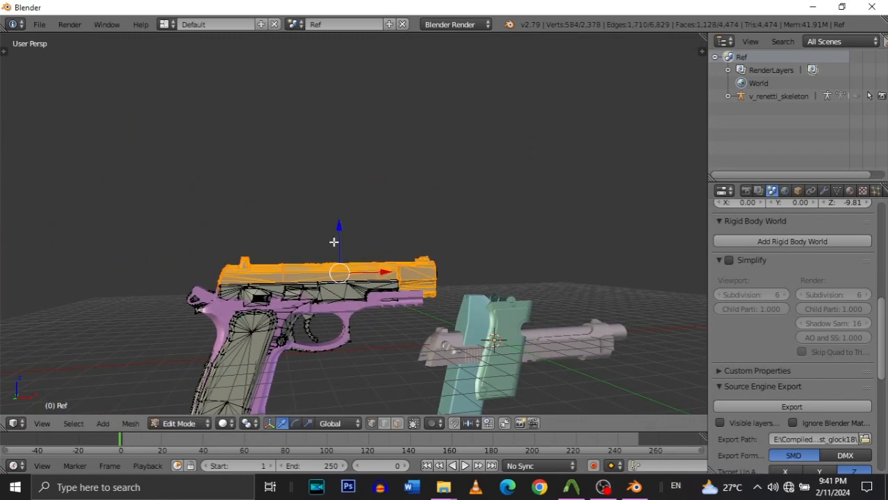
drag(336, 233, 329, 102)
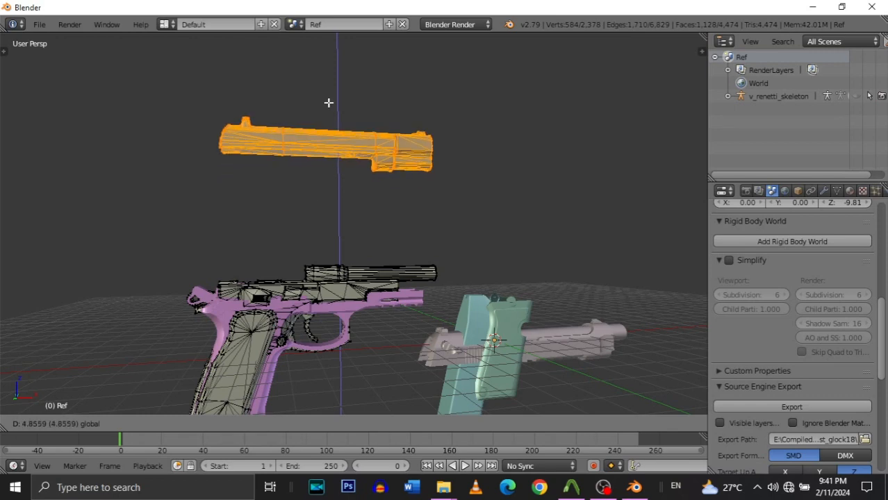
click(329, 102)
key(ctrl+z)
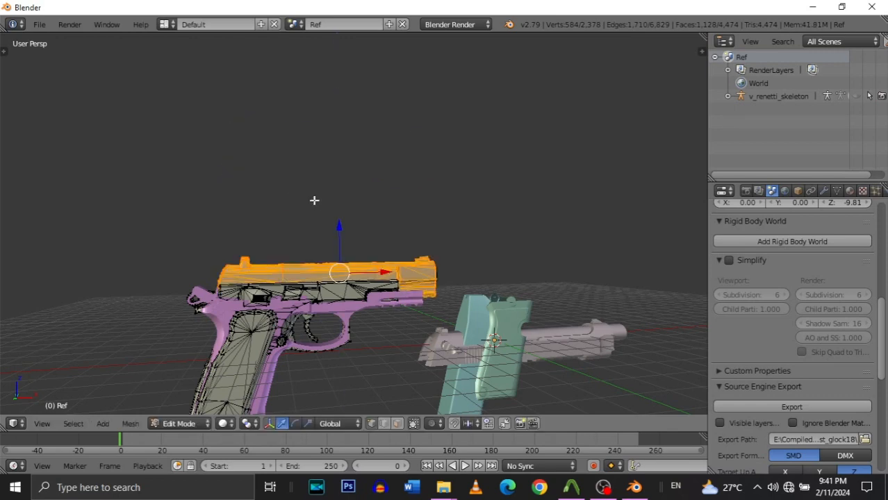
key(shift+f)
key(w)
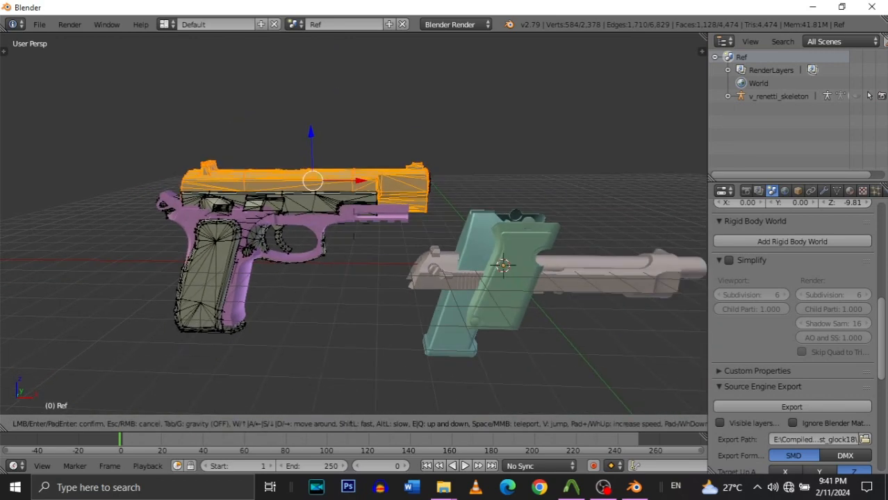
Try shifting the selected slide parts forward along X past the muzzle, and undo the move.
click(354, 224)
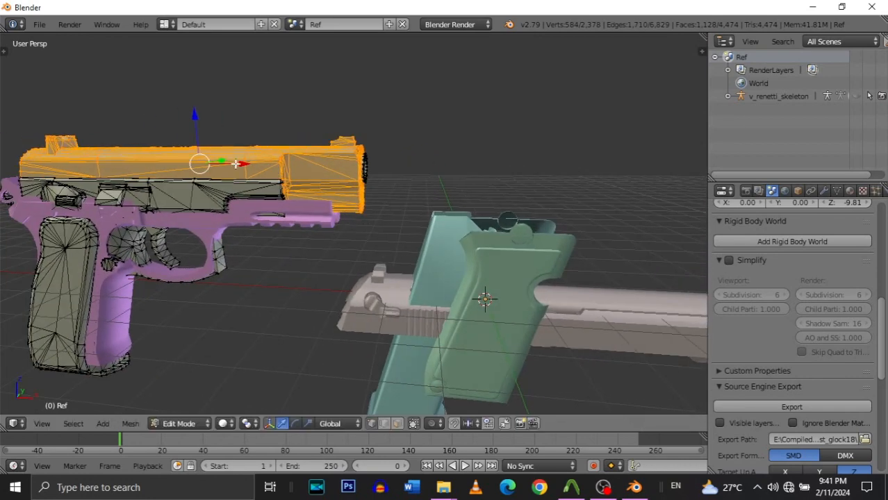
drag(236, 165, 423, 169)
key(ctrl+z)
Try sliding the selected slide parts backward and forward along X over the barrel, undoing each move.
key(shift+f)
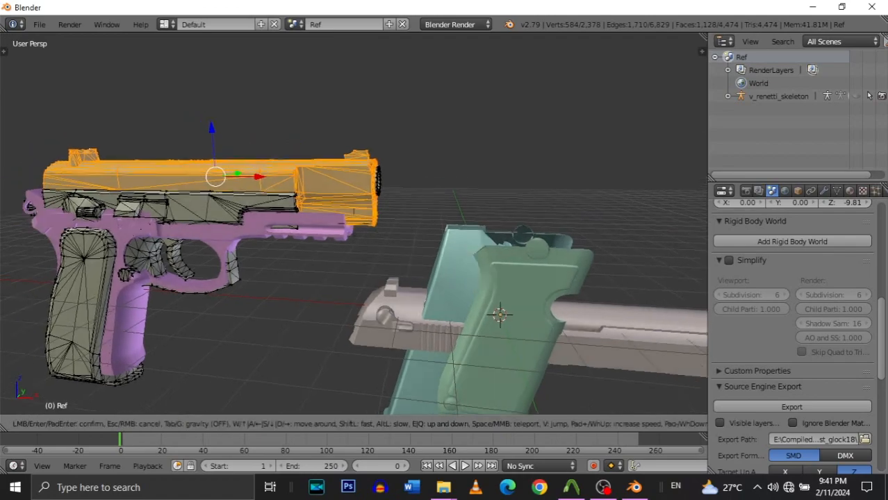
key(w)
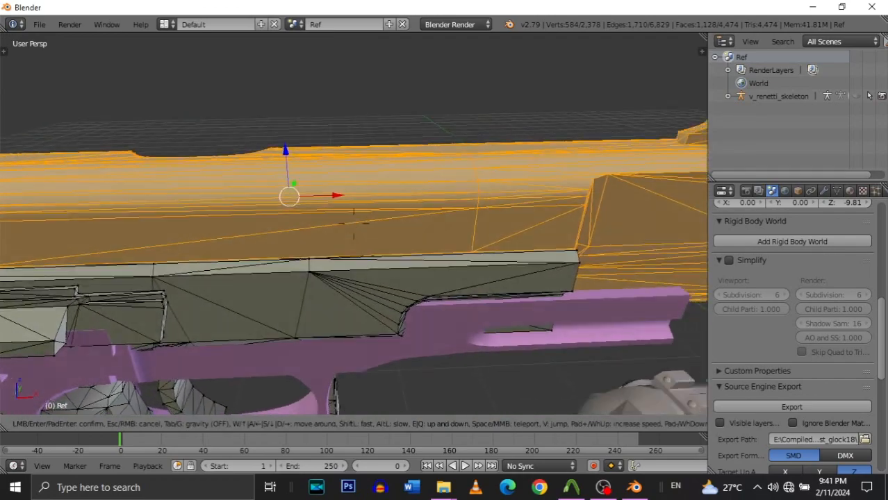
key(s)
click(354, 225)
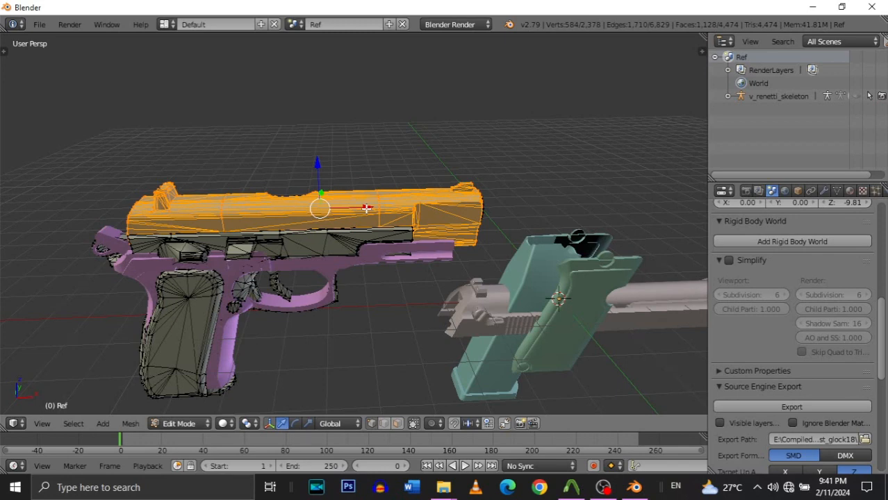
drag(367, 208, 293, 218)
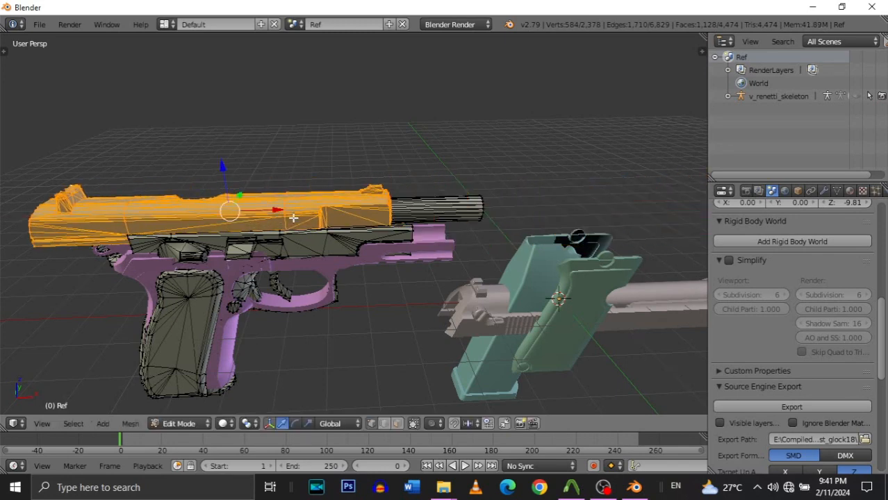
key(ctrl+z)
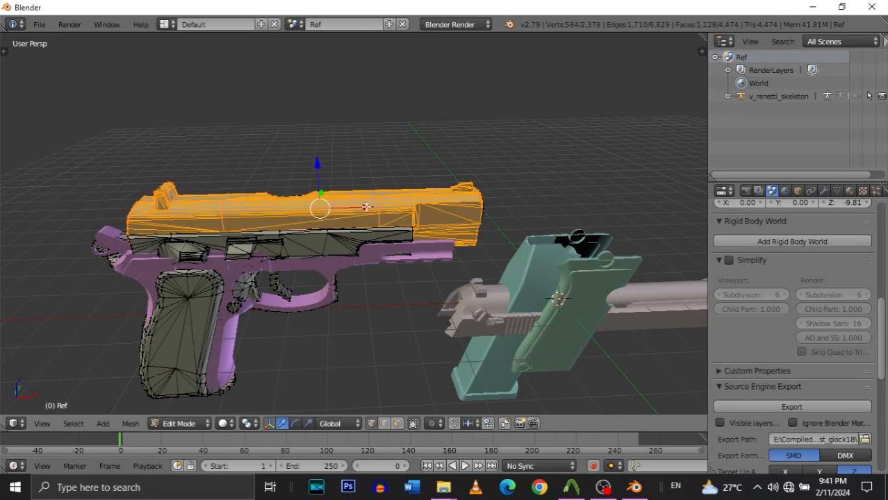
drag(366, 207, 656, 207)
key(ctrl+z)
From the muzzle end, try moving the selected slide parts sideways along Y and upward along Z, undoing each move.
key(shift+f)
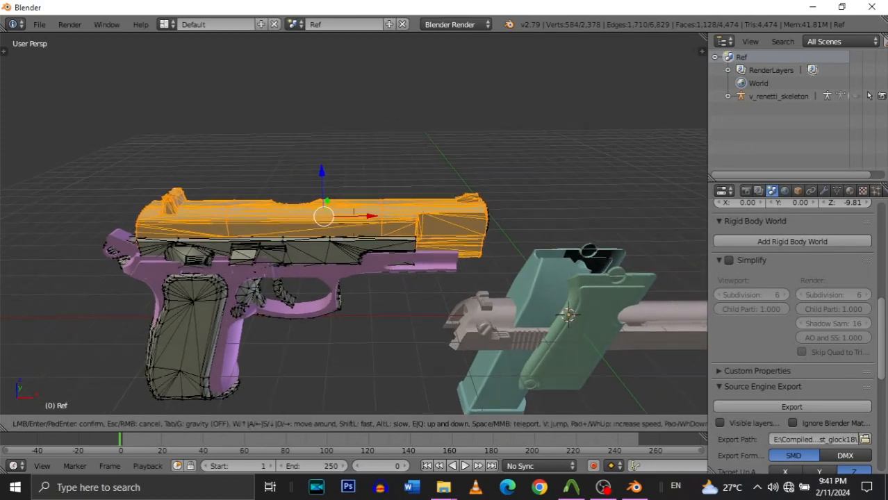
key(w)
key(d)
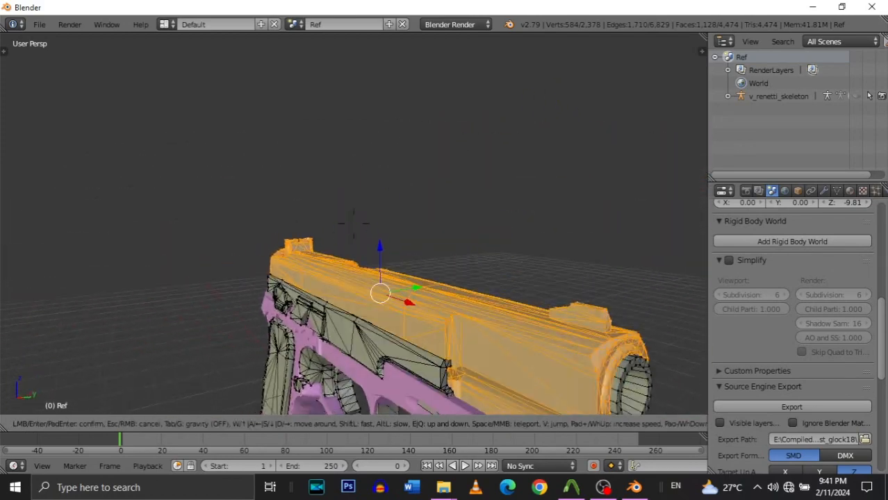
click(354, 223)
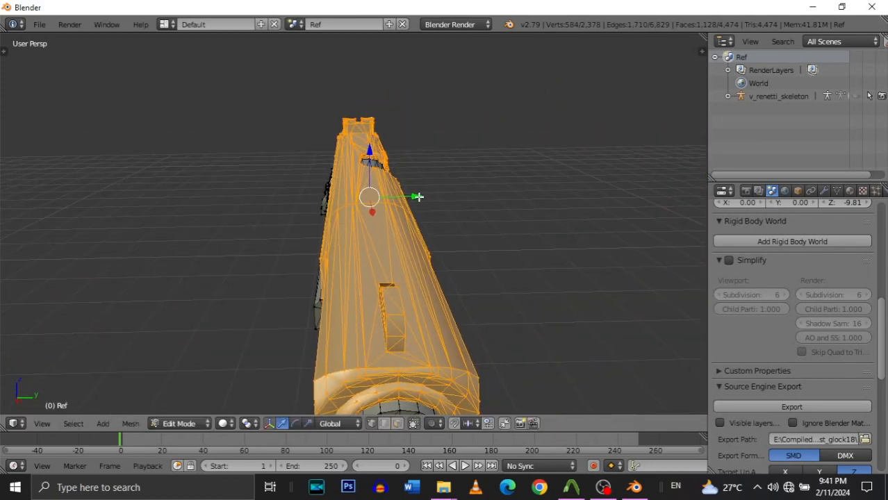
drag(418, 197, 676, 197)
key(ctrl+z)
drag(369, 151, 391, 74)
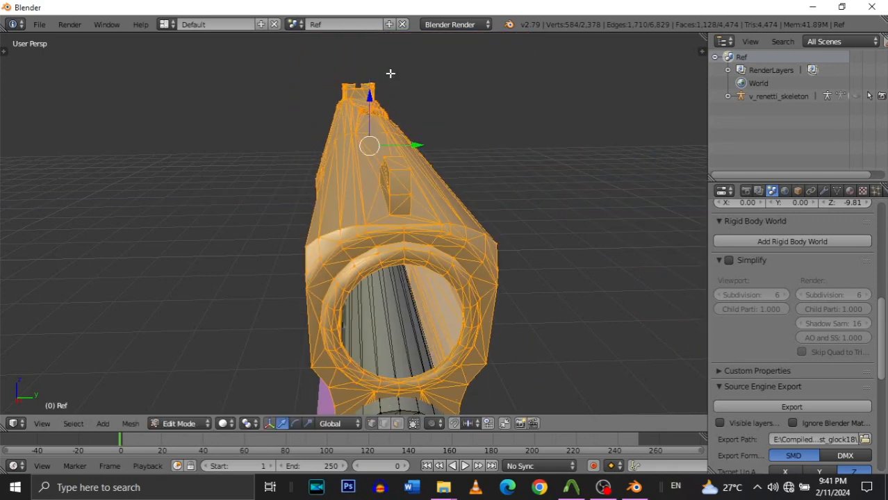
key(ctrl+z)
Try duplicating the selected slide parts with the copy about 1.94 units away beside the pistol, and undo it.
key(g)
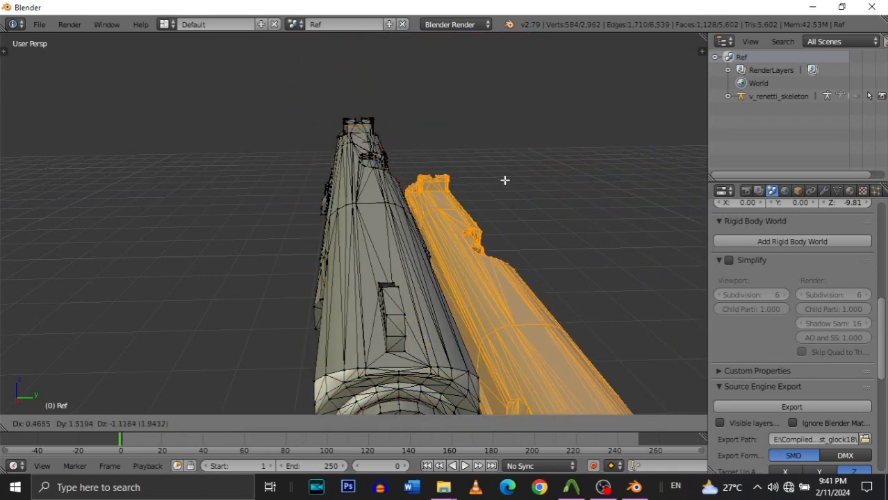
click(505, 180)
key(ctrl+z)
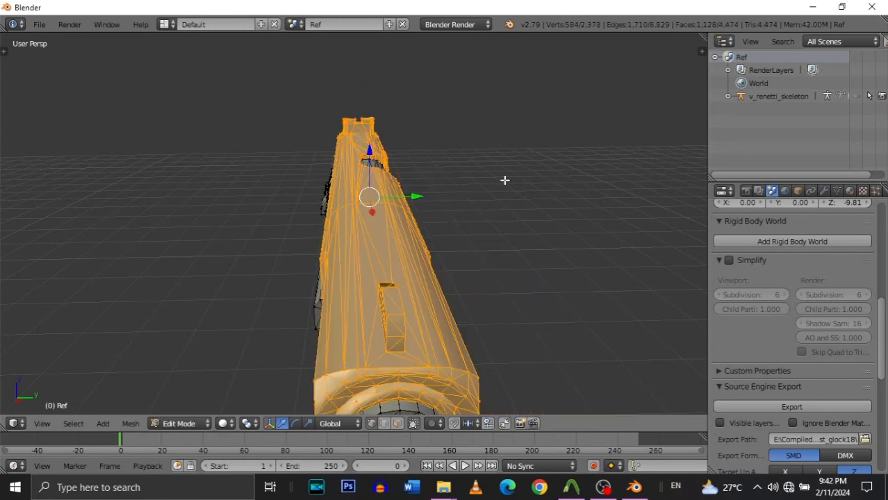
key(shift+f)
key(s)
key(a)
click(203, 221)
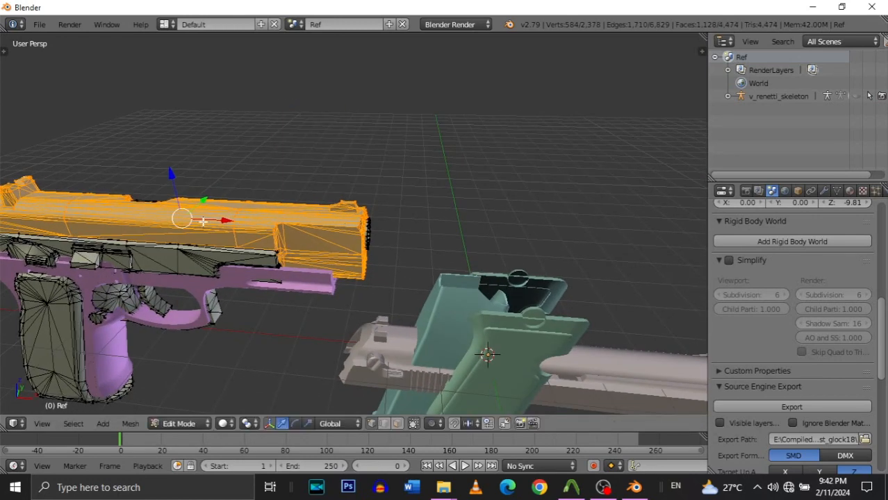
Move the selected slide along the X axis off the assembled pistol until it sits above the v_renetti model's slide.
drag(234, 222, 669, 243)
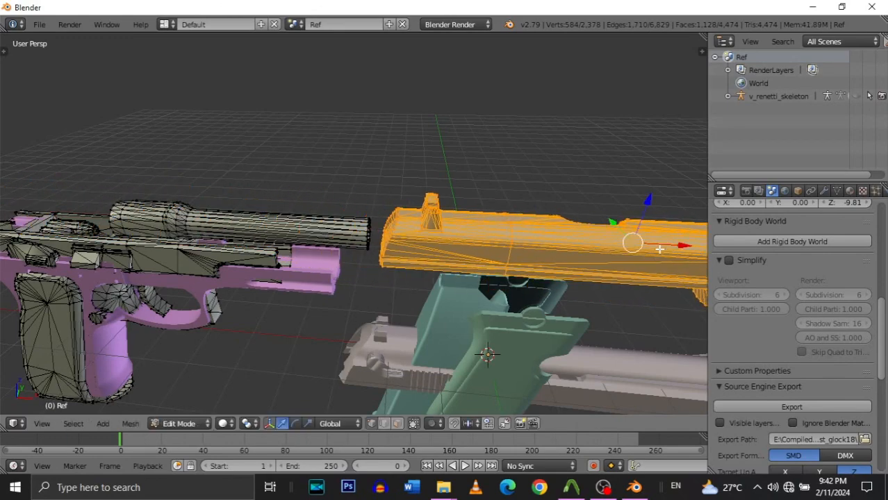
key(shift+f)
key(s)
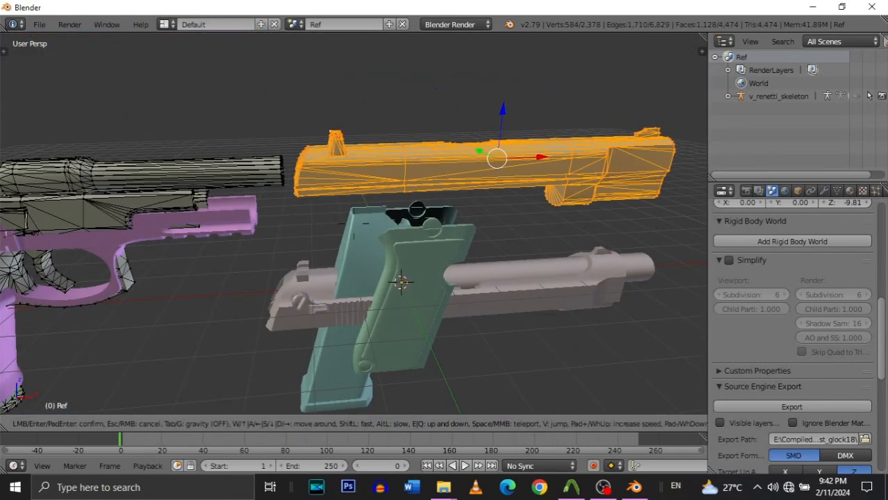
key(a)
key(s)
click(380, 208)
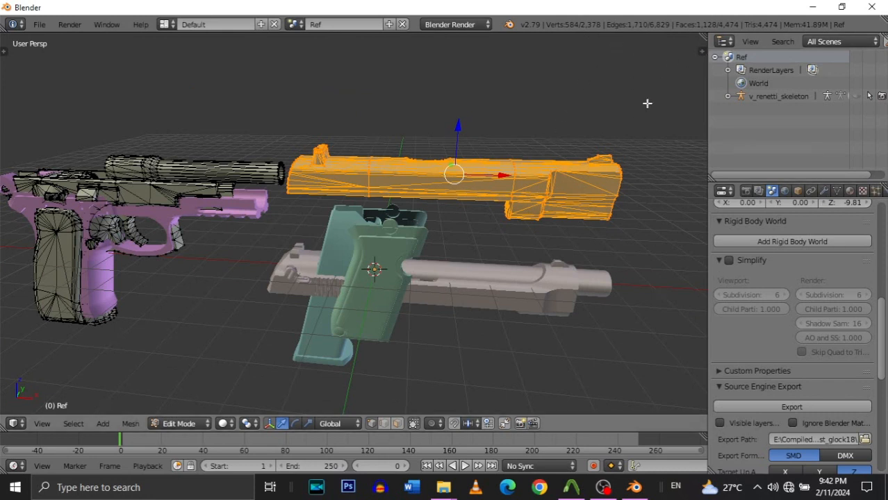
Lower the slide along Z onto the v_renetti slide and shift it slightly back along X to overlap it.
drag(456, 127, 436, 222)
key(shift+f)
key(w)
key(d)
key(a)
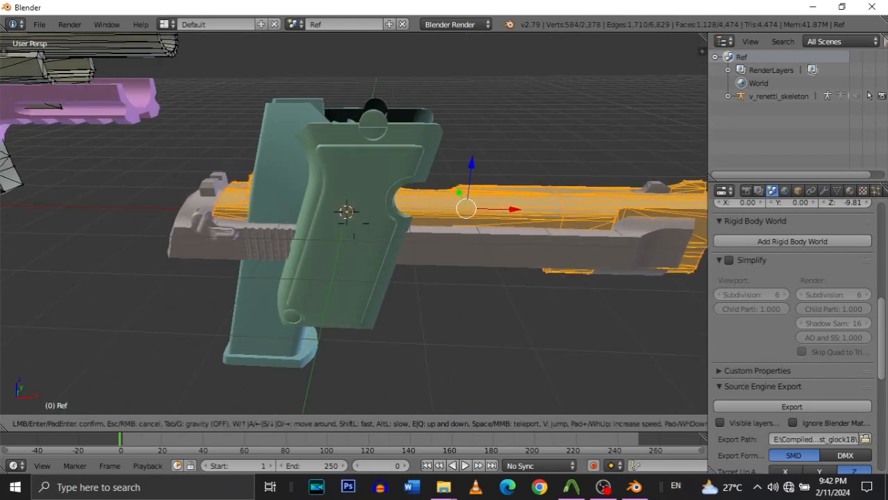
click(355, 225)
drag(509, 208, 471, 212)
Lower the slide further along the Z axis into the v_renetti slide.
key(shift+f)
key(w)
key(s)
key(w)
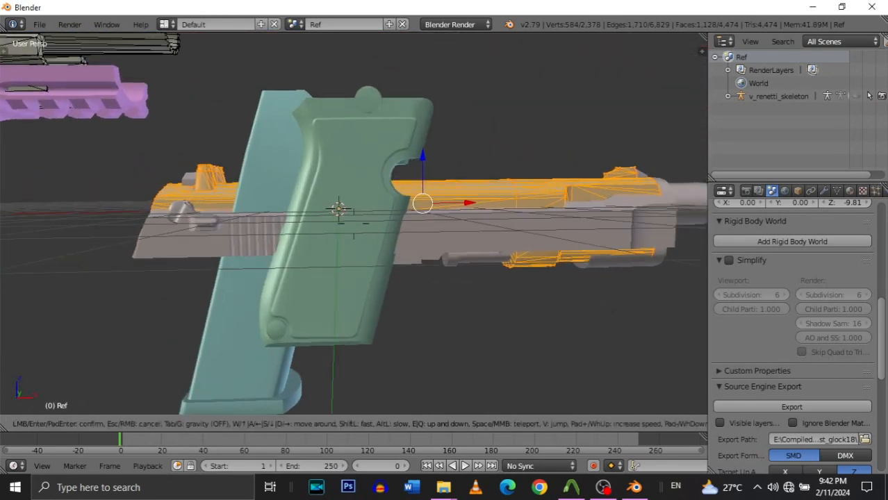
key(w)
key(s)
click(356, 224)
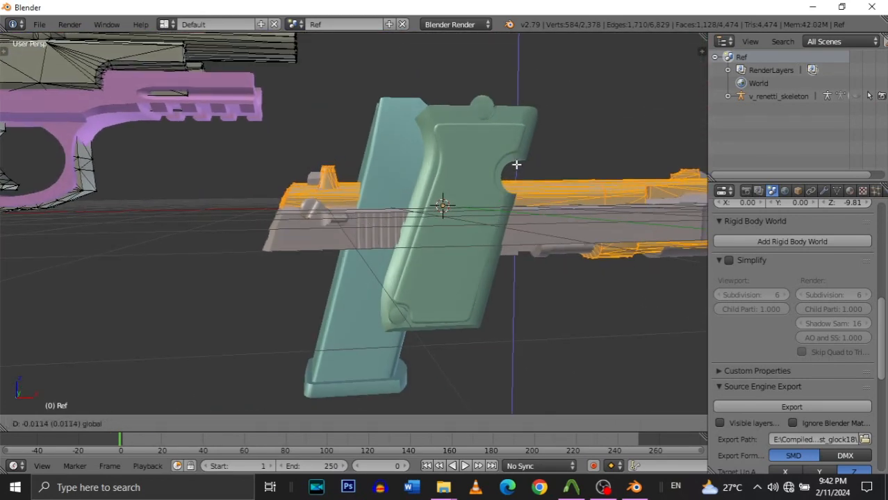
key(g)
key(z)
click(511, 173)
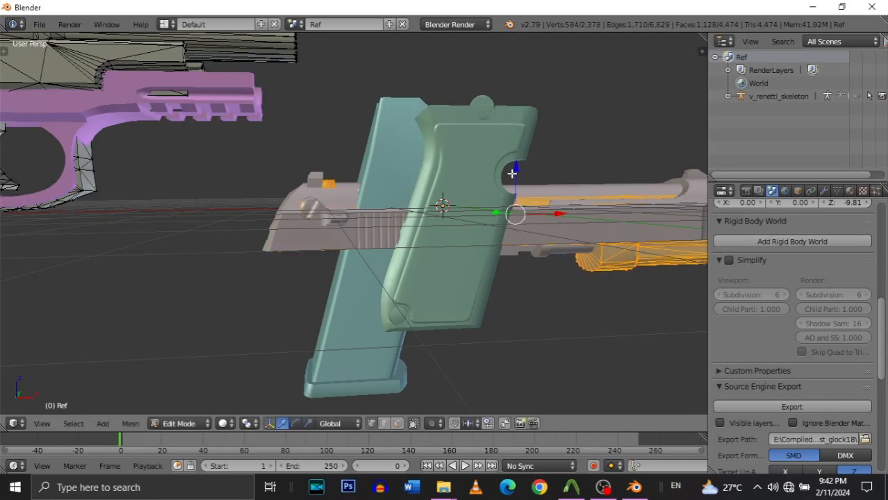
Raise the slide slightly along Z to line it up with the top of the v_renetti slide.
key(shift+f)
key(w)
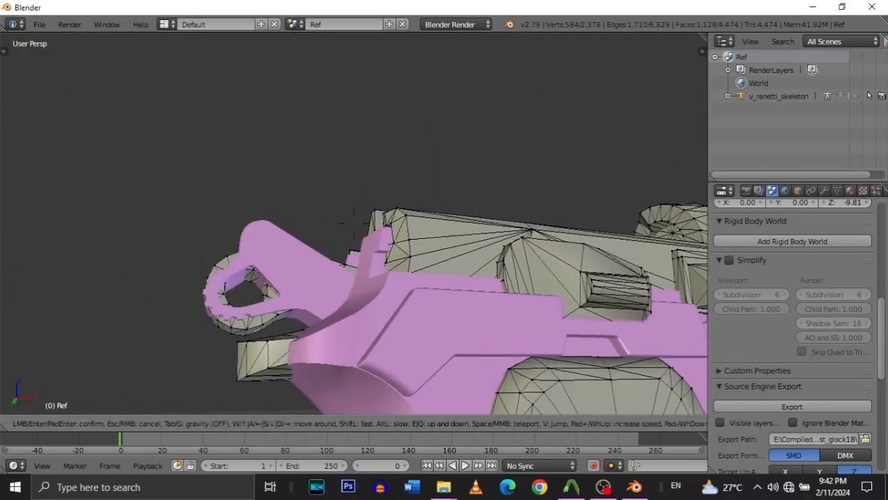
key(w)
key(s)
key(w)
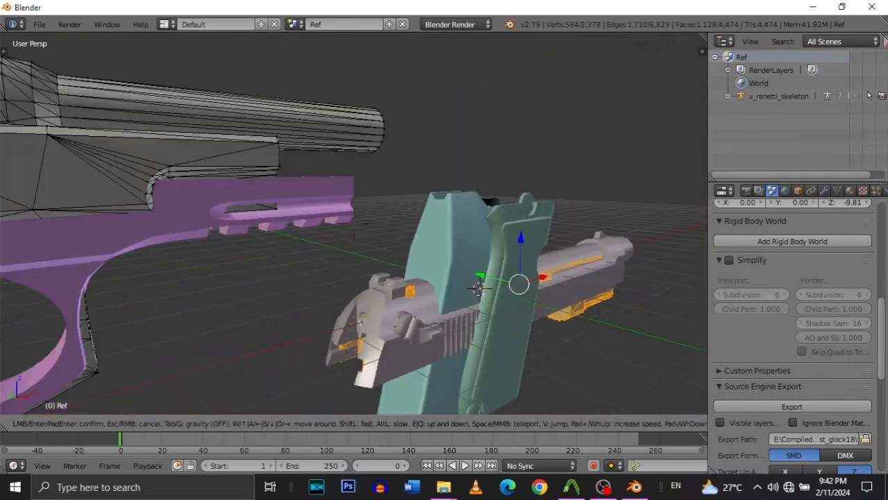
key(s)
click(353, 224)
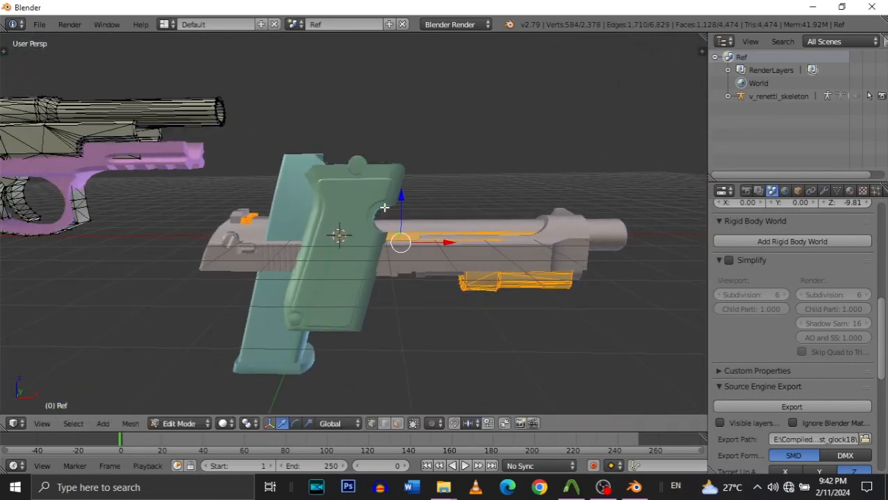
drag(408, 200, 408, 192)
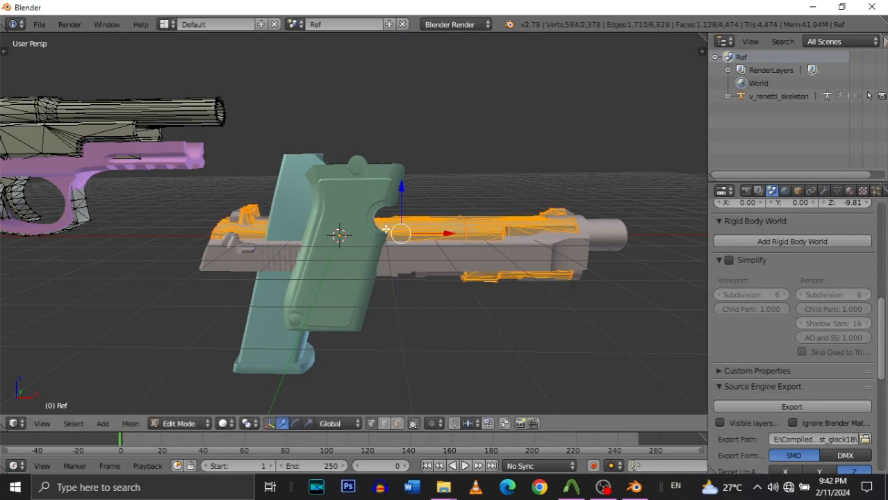
Scale the slide up slightly and shift it forward along X to match the v_renetti slide's length.
key(s)
click(618, 321)
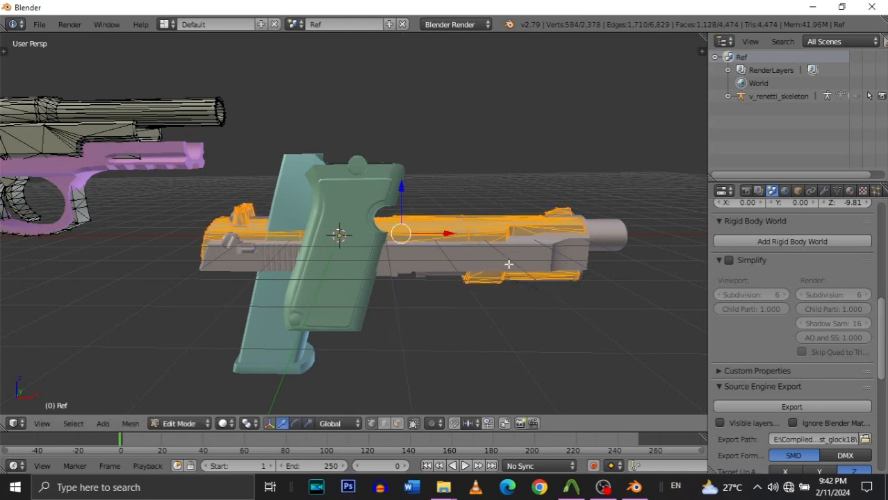
drag(443, 231, 453, 230)
Check the slide's fit from the muzzle and the side, and nudge it slightly along the X axis.
key(shift+f)
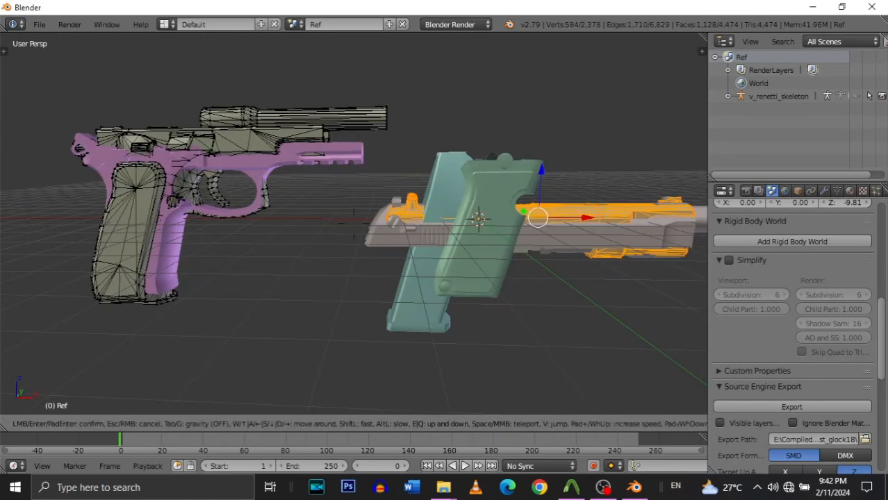
key(w)
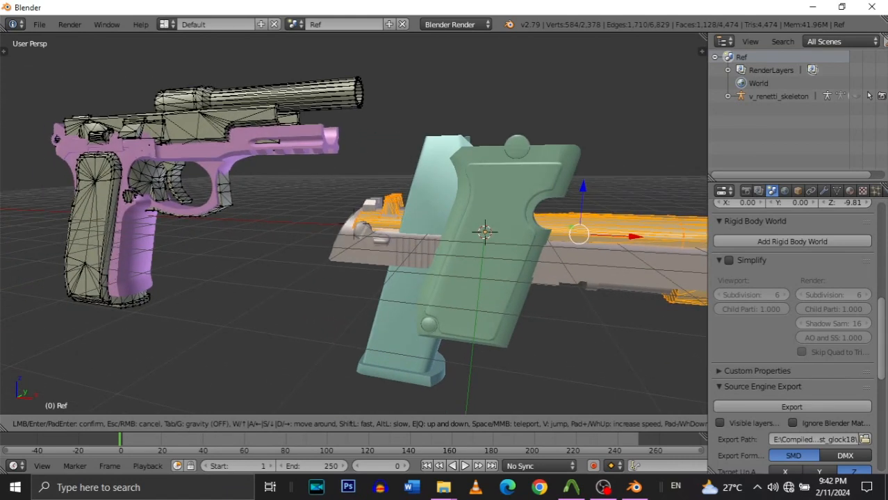
key(s)
key(a)
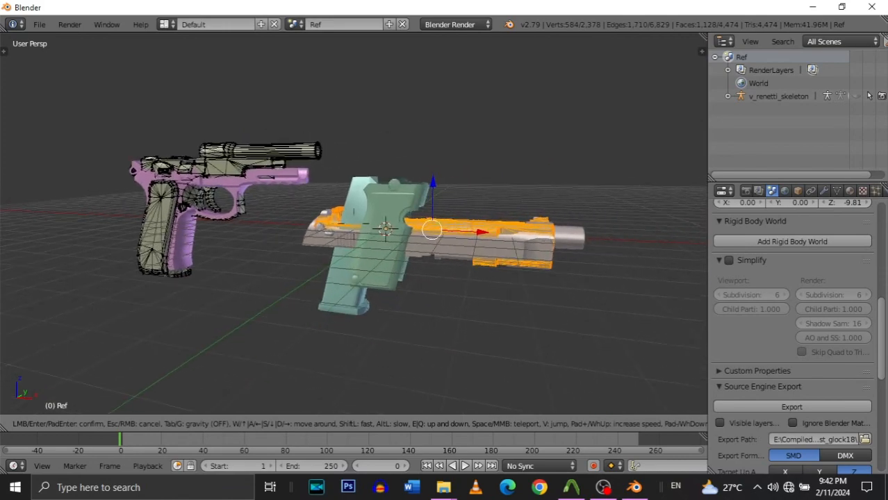
key(w)
key(d)
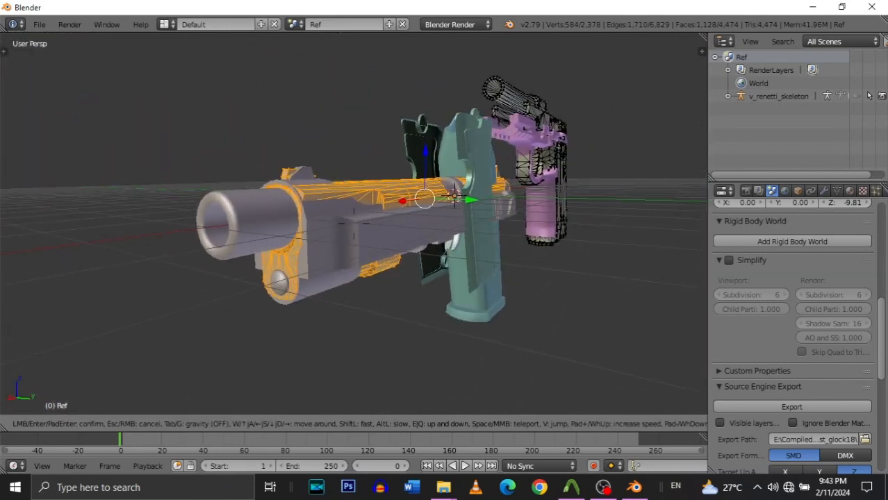
key(a)
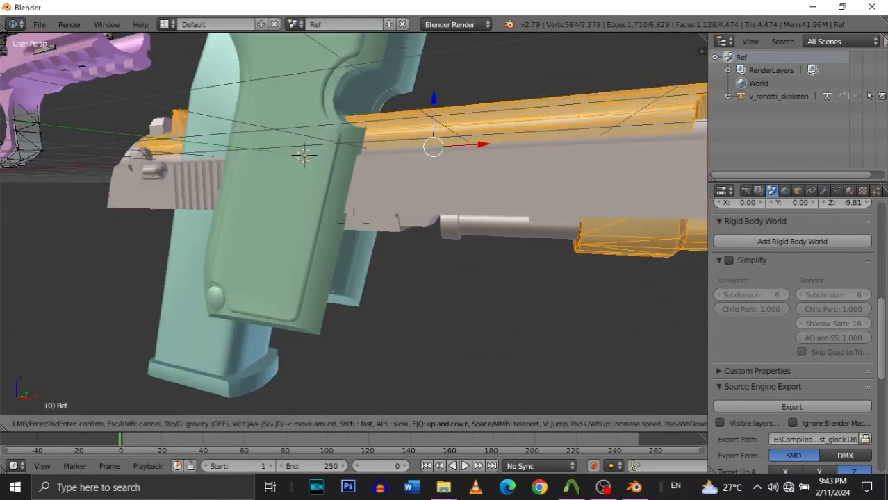
key(s)
click(354, 224)
drag(378, 173, 393, 172)
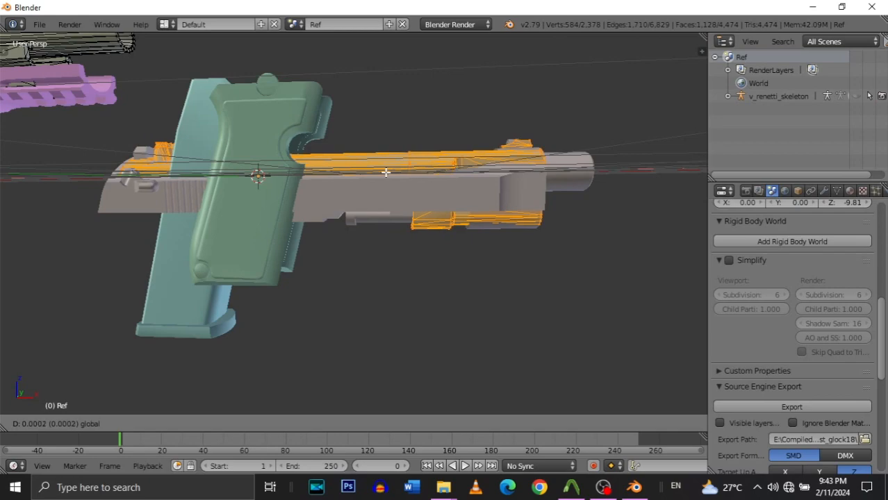
drag(386, 172, 386, 172)
Show the v_renetti_skeleton bones in the viewport to compare them with both pistols, and hide them again.
key(shift+f)
key(s)
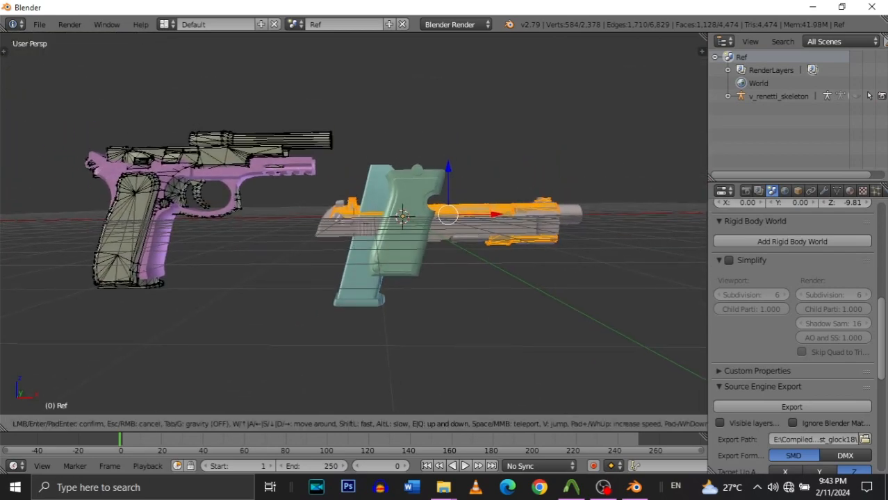
key(w)
key(s)
click(354, 224)
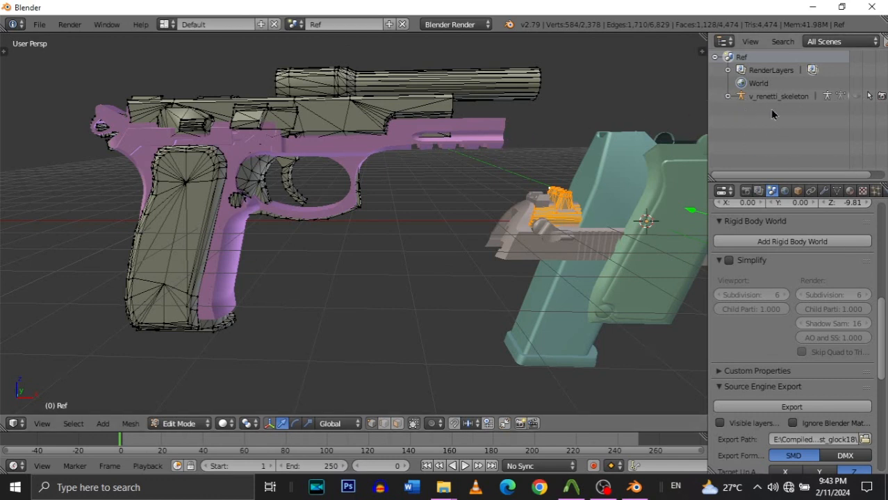
click(857, 95)
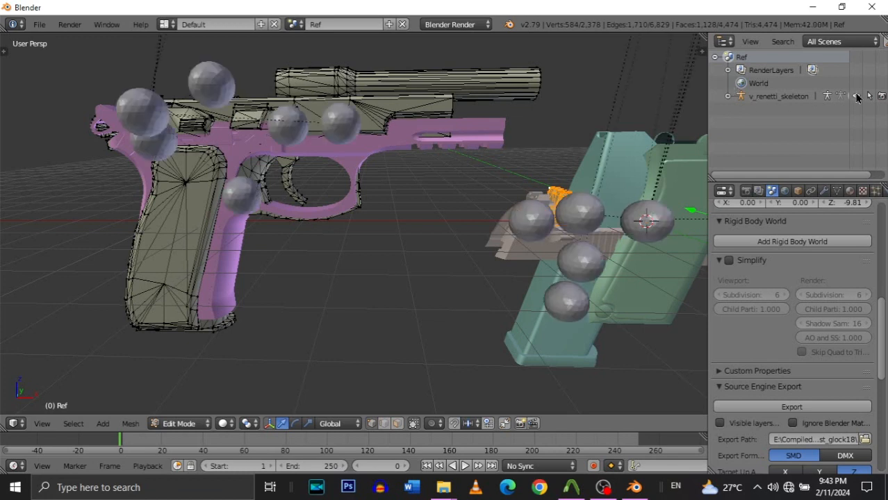
click(857, 96)
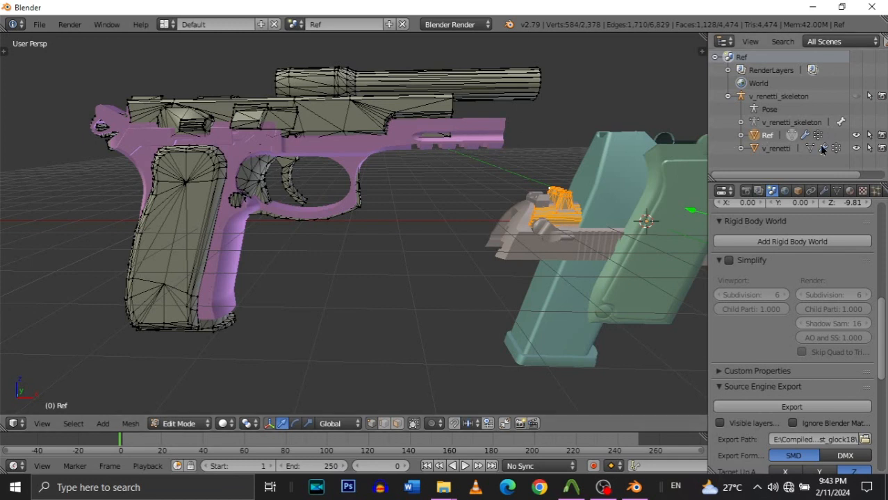
Toggle the v_renetti model's visibility to compare it with the Ref mesh, and leave it hidden.
click(857, 152)
click(857, 152)
click(858, 152)
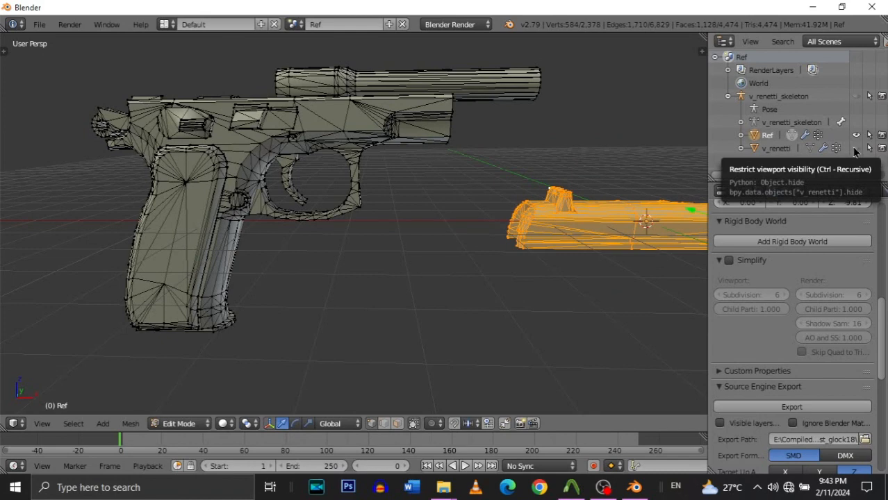
click(856, 149)
click(855, 149)
click(855, 148)
click(856, 149)
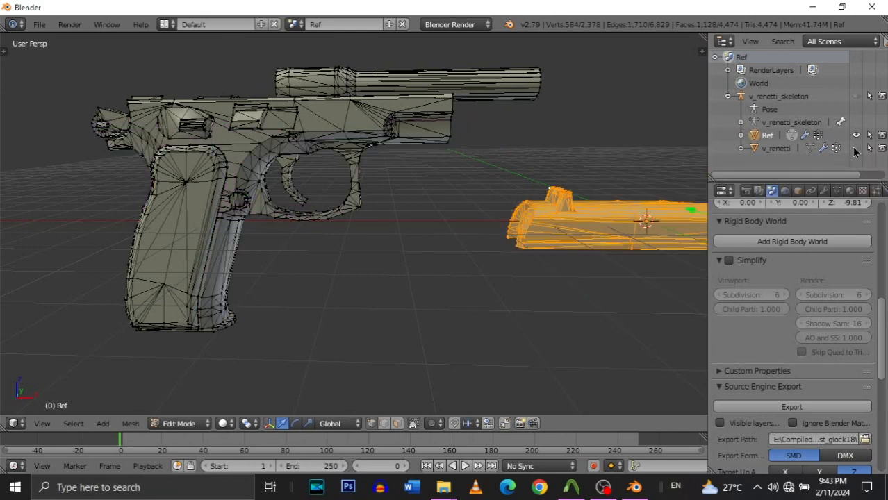
click(855, 149)
click(855, 149)
click(856, 148)
click(856, 149)
Select all linked geometry of the magazine base plate below the Ref pistol's grip.
key(shift+f)
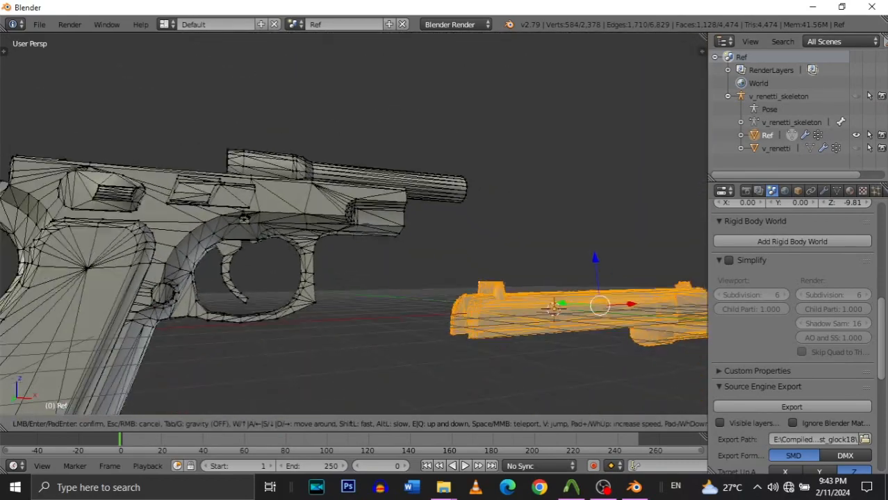
key(w)
key(s)
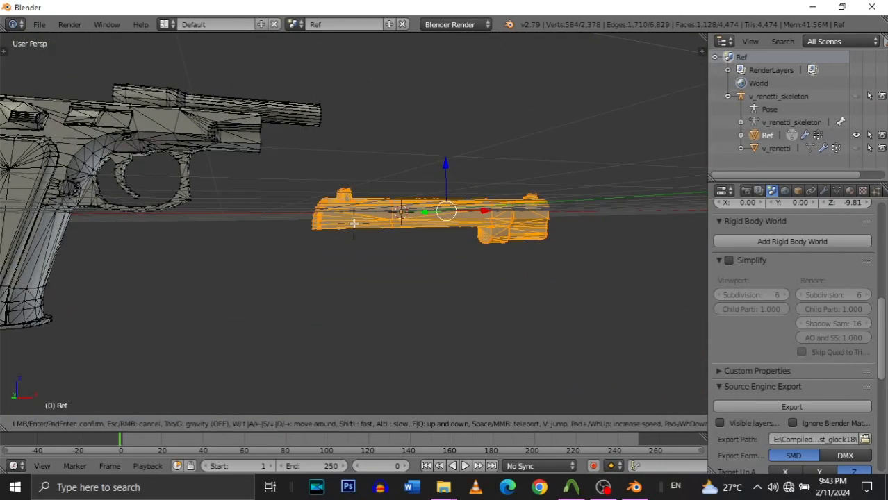
click(354, 224)
key(shift+f)
key(w)
click(419, 209)
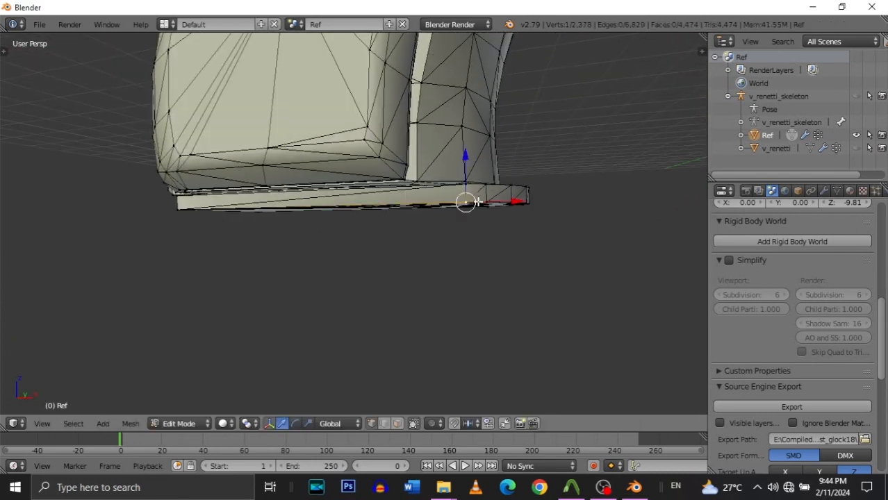
key(l)
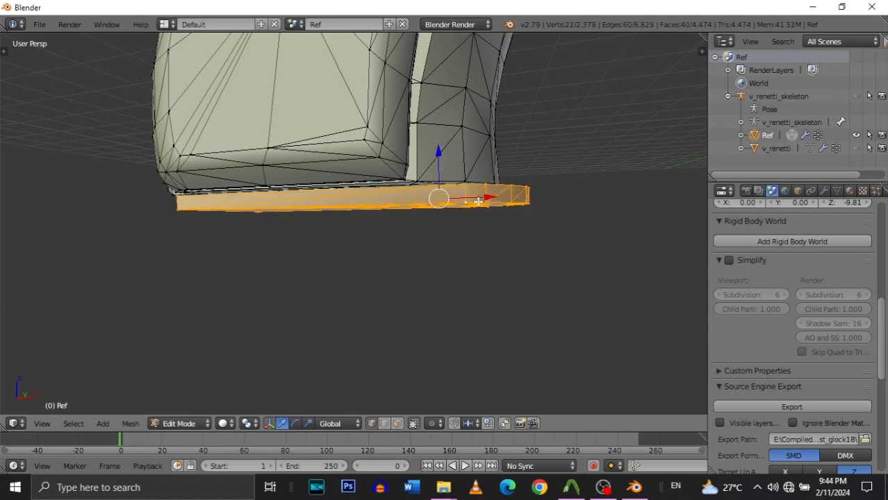
Add all linked geometry of the Ref pistol's magazine body to the base plate selection.
key(shift+f)
key(w)
key(w)
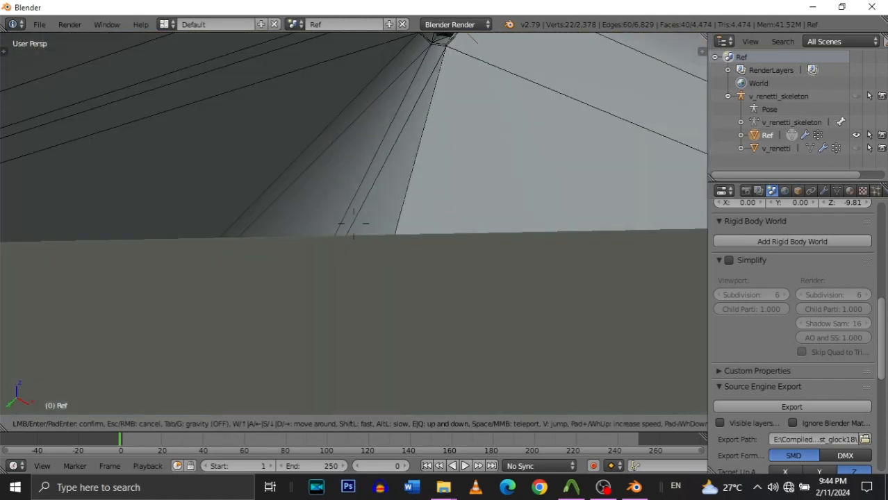
key(s)
key(w)
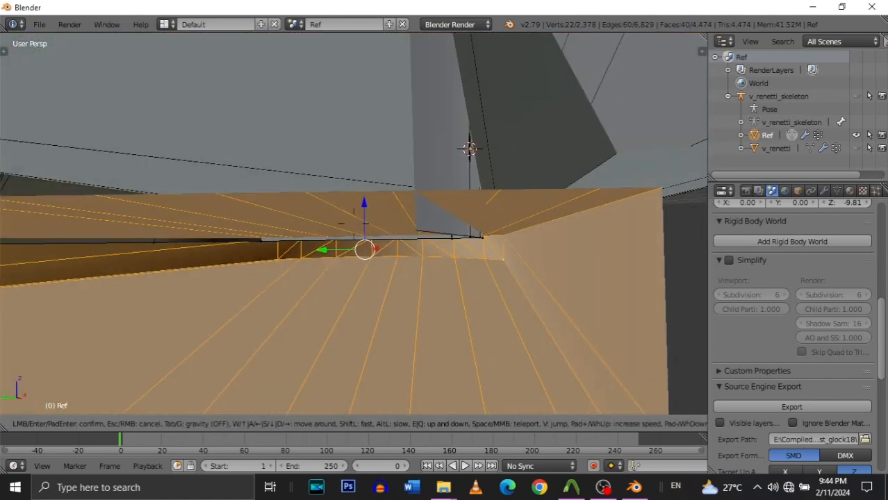
key(s)
key(w)
click(354, 224)
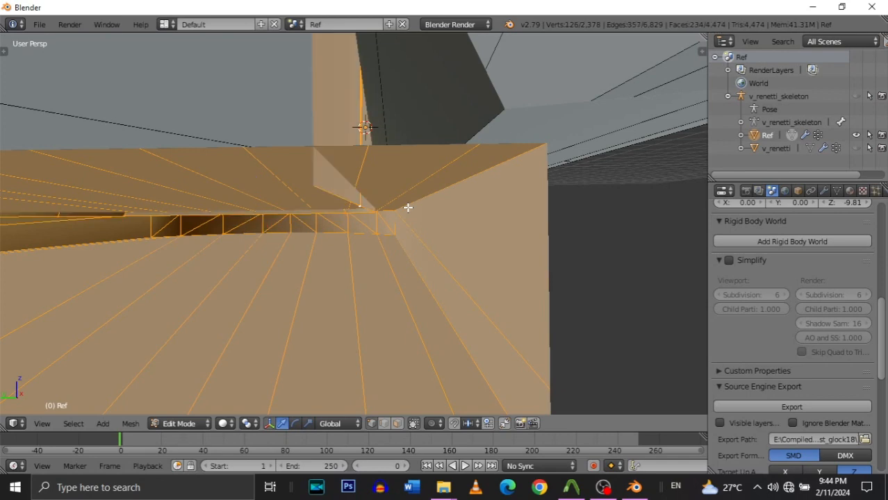
Add all linked geometry of the upper cartridge inside the Ref pistol's magazine to the selection.
key(shift+f)
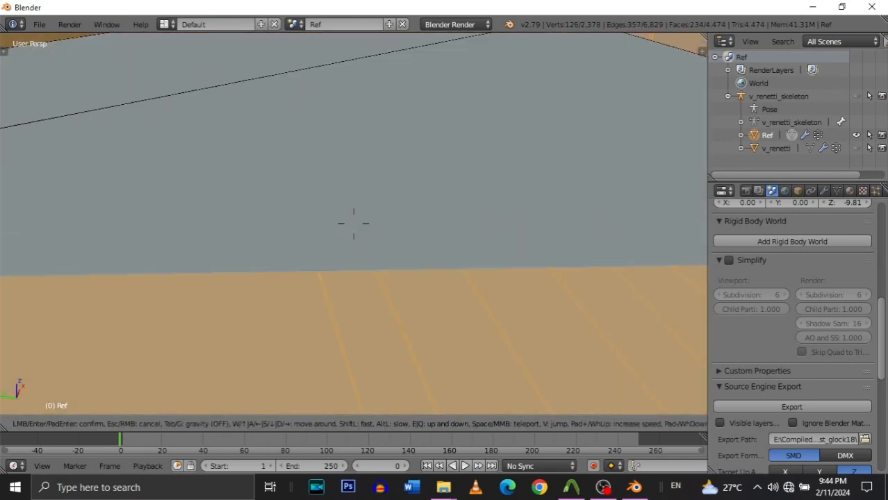
key(a)
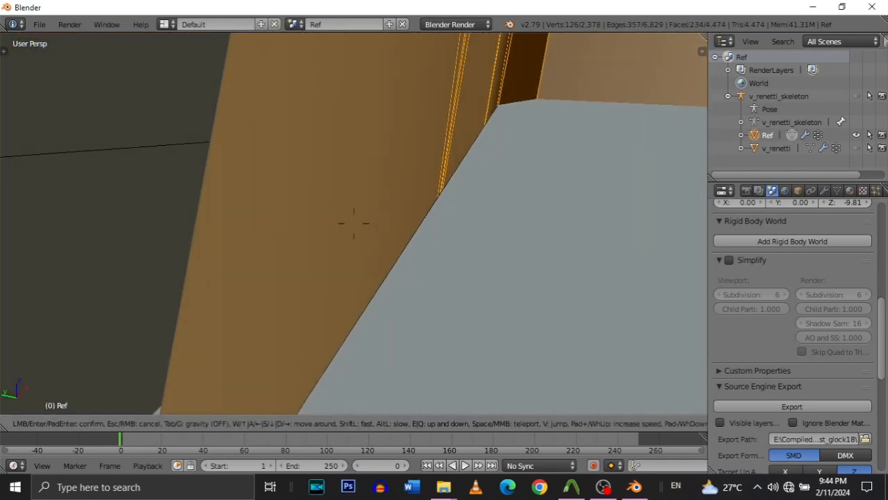
key(s)
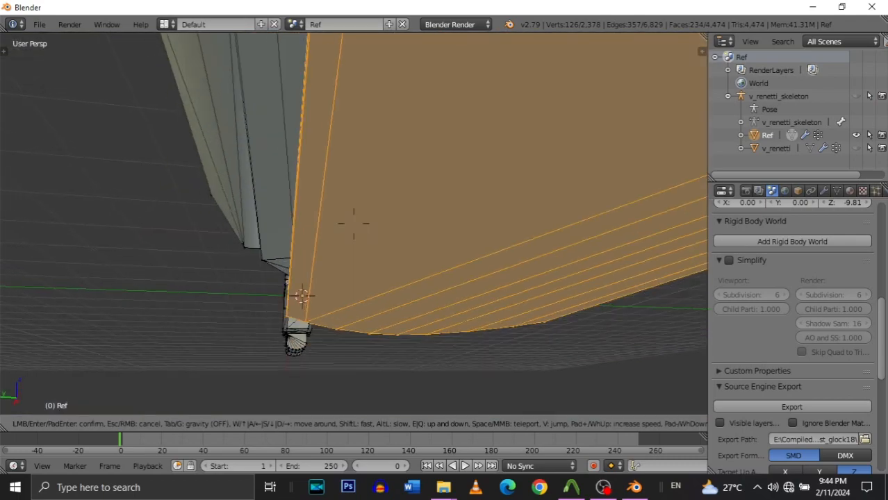
key(w)
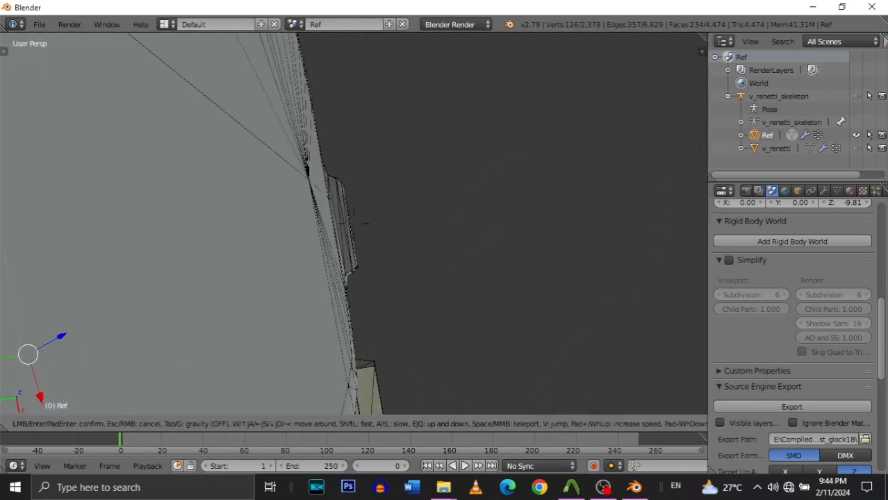
key(s)
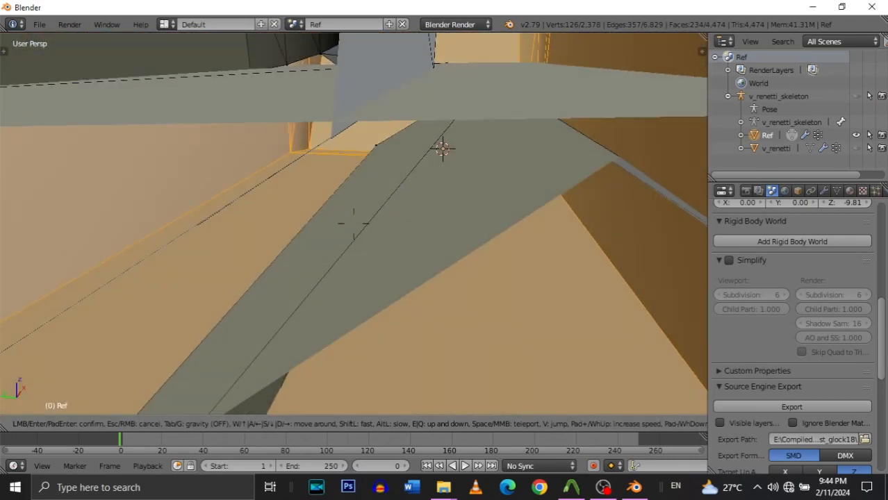
key(w)
key(s)
key(s)
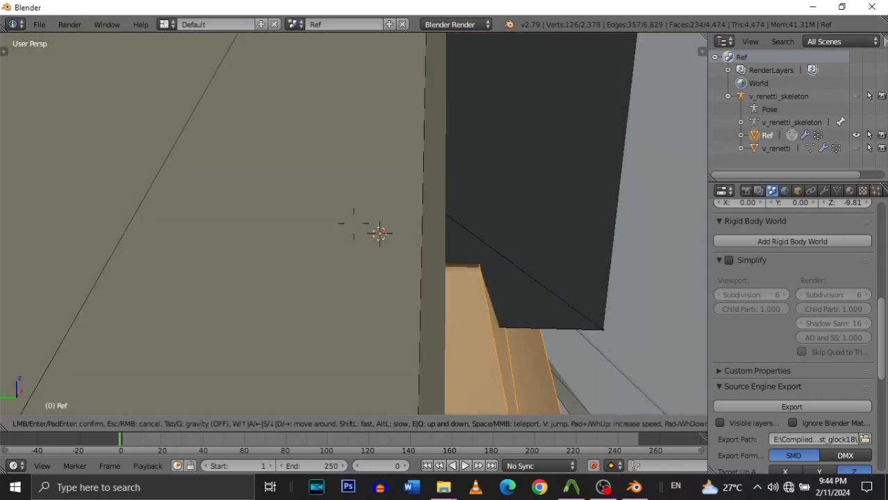
key(w)
key(s)
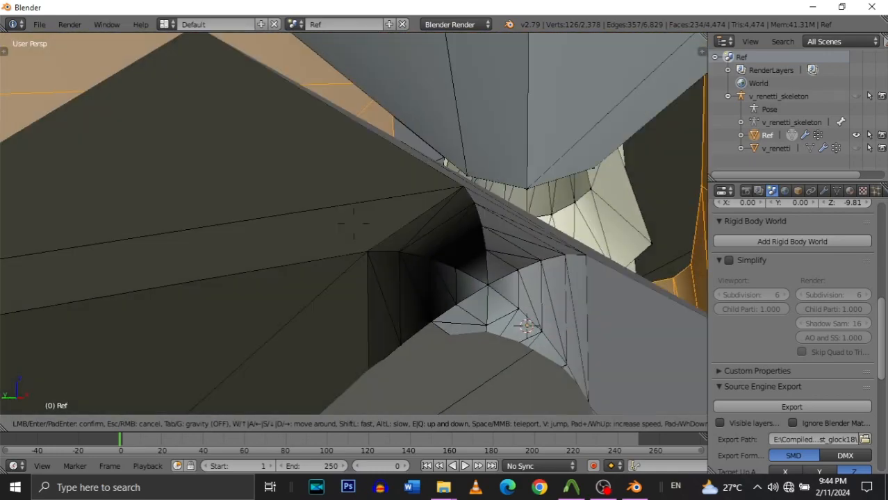
key(w)
key(s)
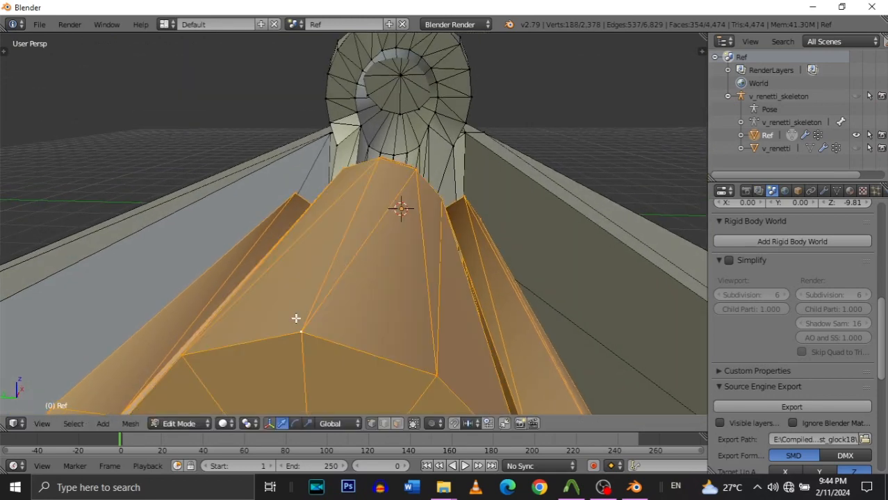
Add all linked geometry of the second cartridge, just below the upper one, to the magazine selection.
key(s)
key(w)
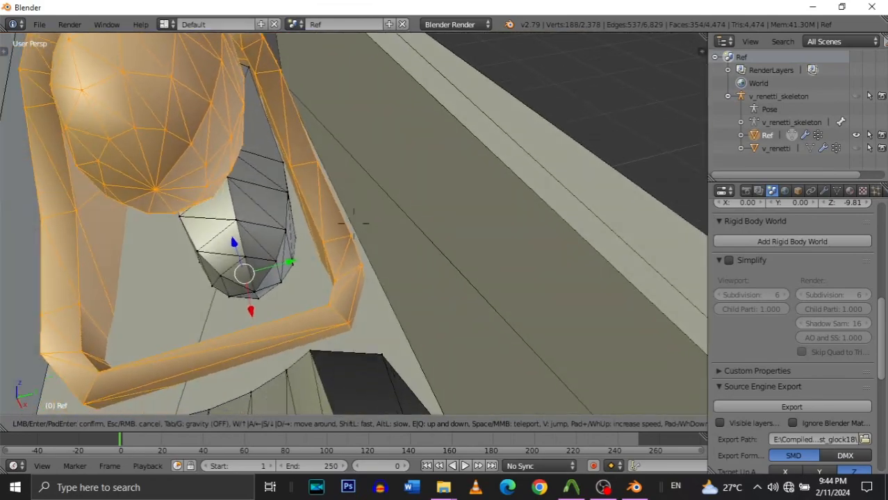
click(315, 203)
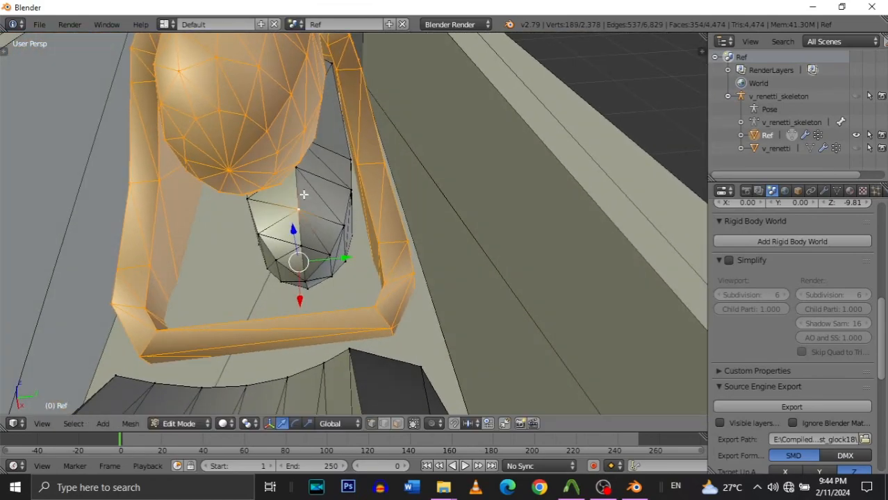
Move the selected magazine sideways out of the Ref pistol to check its parts, and undo the move.
key(shift+f)
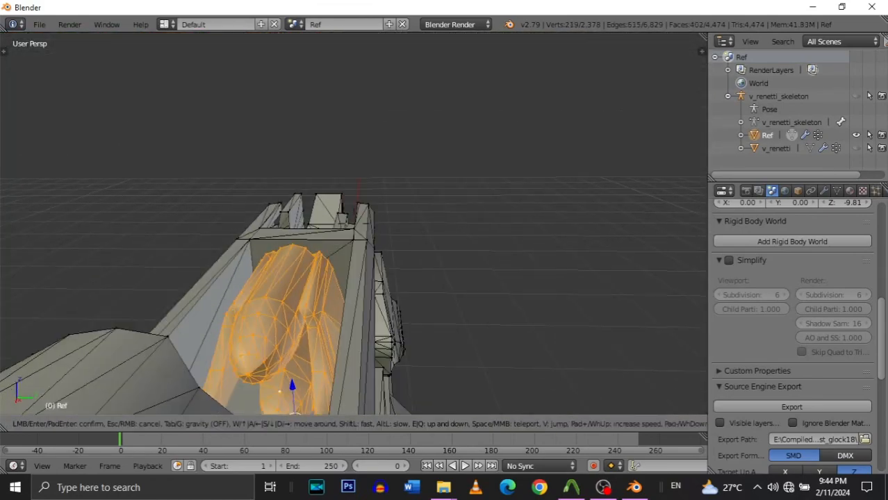
key(d)
key(a)
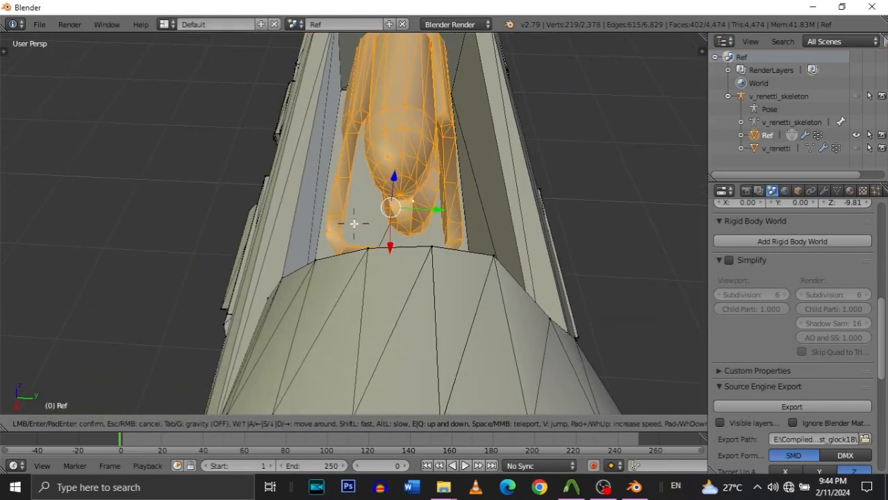
click(353, 223)
drag(434, 210, 505, 188)
key(shift+f)
key(w)
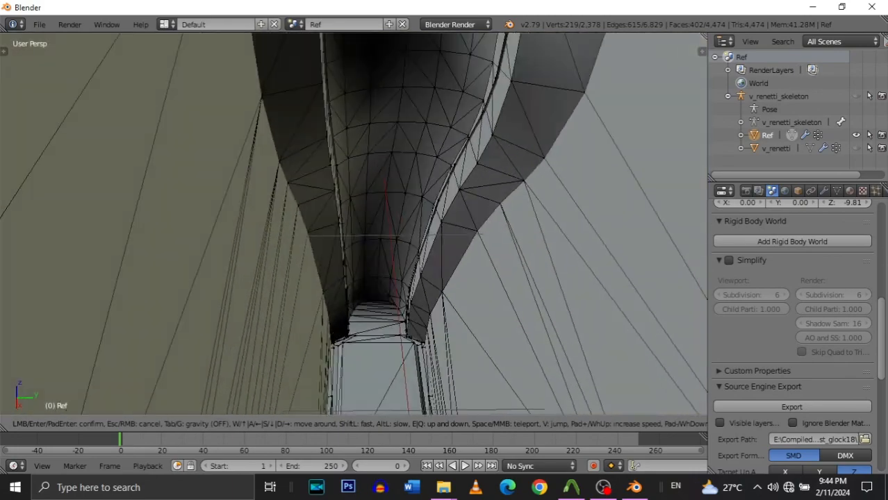
key(s)
key(s)
click(354, 223)
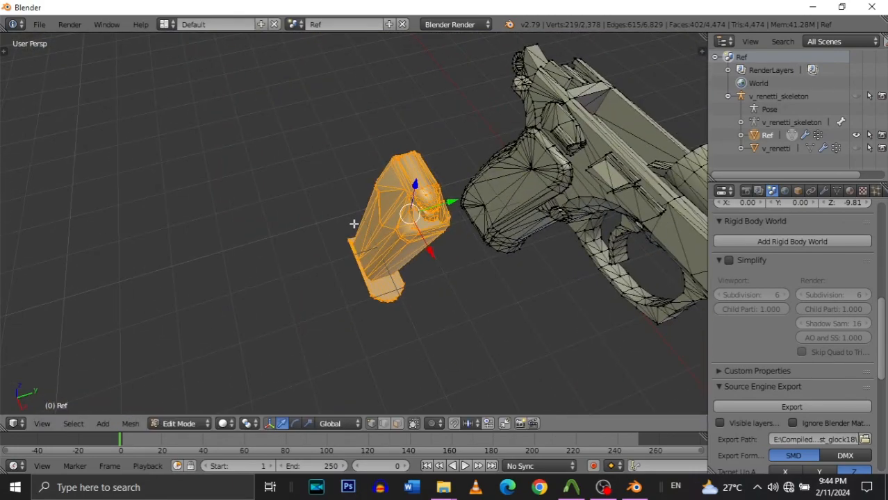
key(ctrl+z)
Show the v_renetti model and move the selected magazine about 8.27 units along the X axis onto its teal magazine.
key(shift+f)
key(s)
click(352, 222)
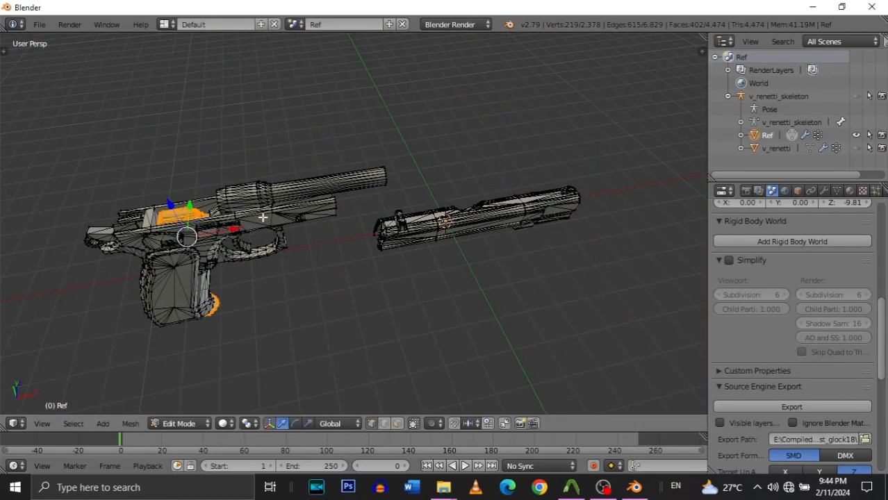
click(856, 148)
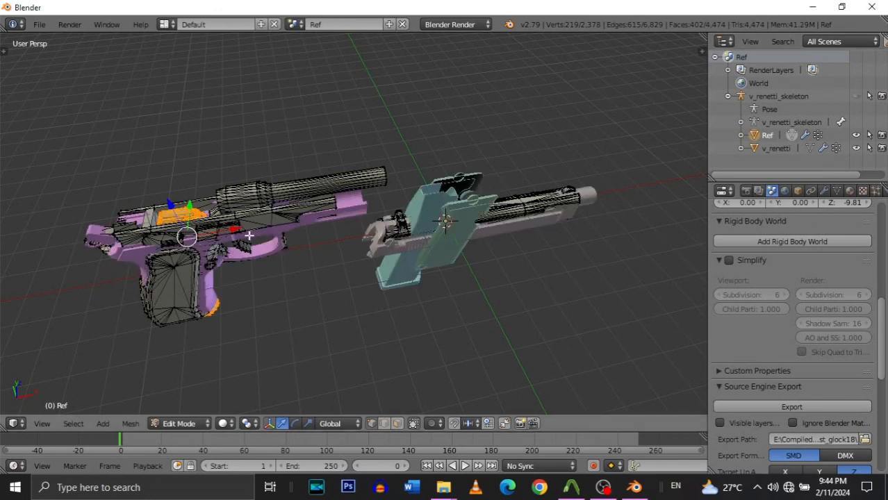
key(g)
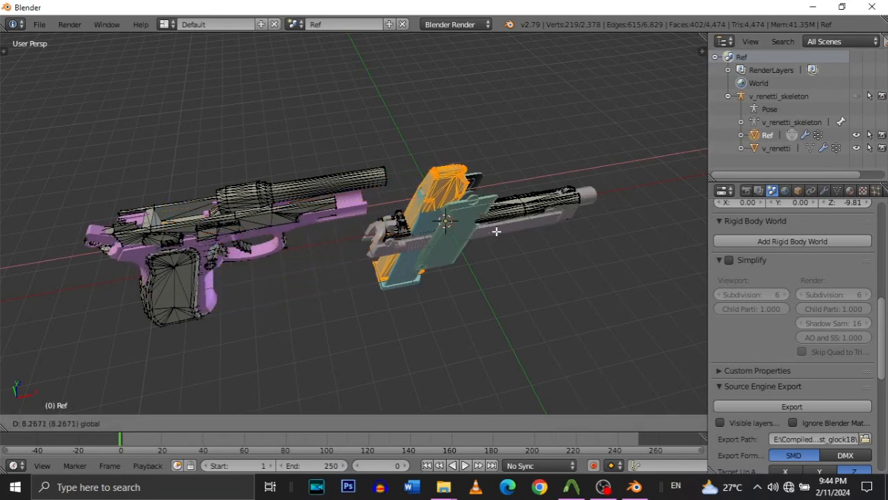
drag(498, 232, 499, 231)
Lower the magazine about 0.54 units along the Z axis to the teal magazine's base, and nudge it slightly along X.
key(shift+f)
key(w)
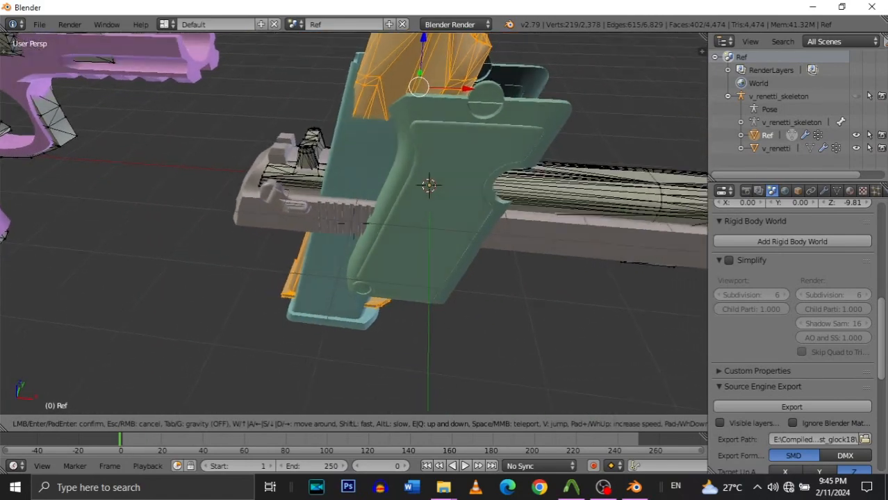
key(w)
key(s)
click(351, 204)
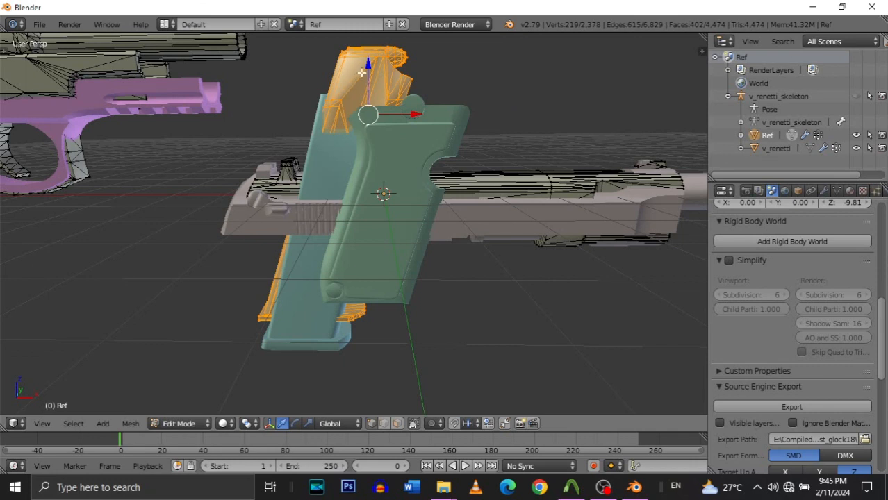
drag(362, 73, 378, 101)
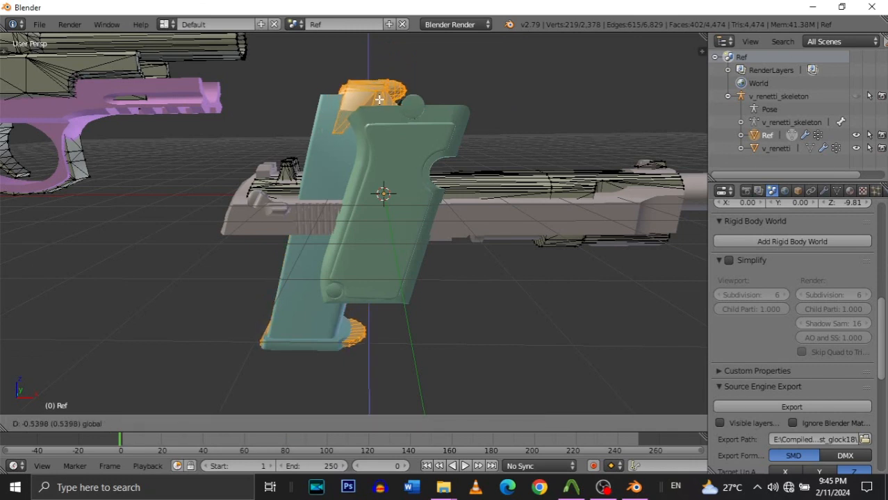
drag(379, 103, 380, 104)
drag(415, 150, 419, 152)
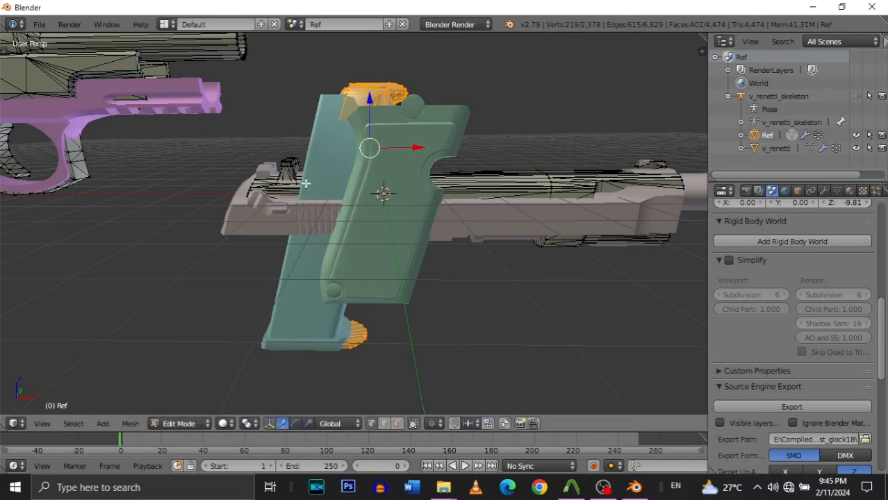
Check the magazine from behind and nudge it slightly along the Y axis to center it in the teal magazine.
key(shift+f)
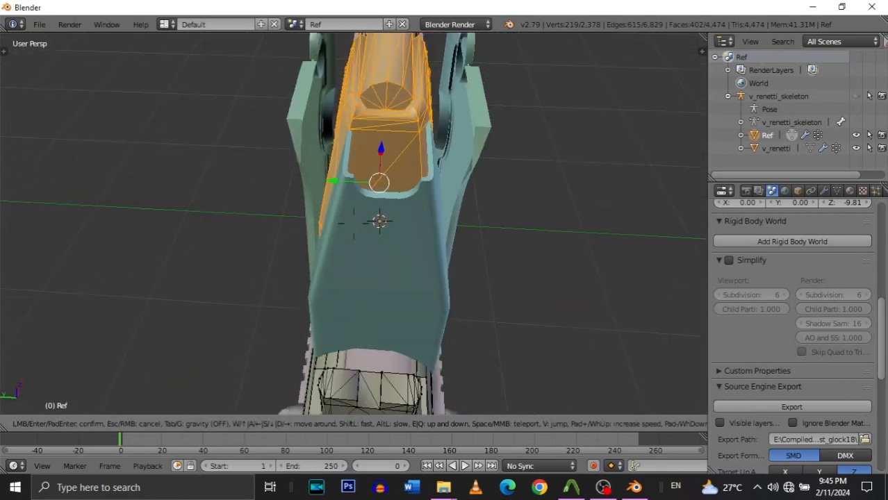
key(s)
click(312, 186)
drag(334, 183, 336, 185)
Examine the magazine's fit from several sides and compare it with the grip and frame of both pistols.
key(shift+f)
key(s)
key(d)
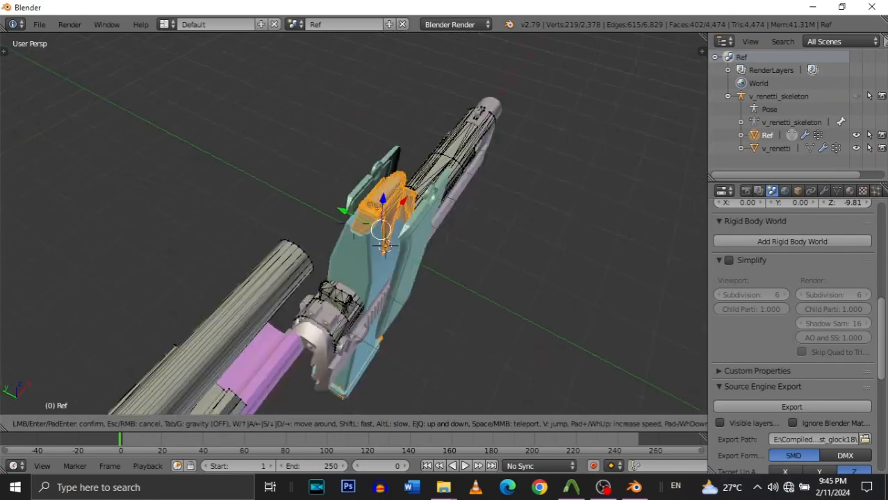
key(w)
key(d)
key(a)
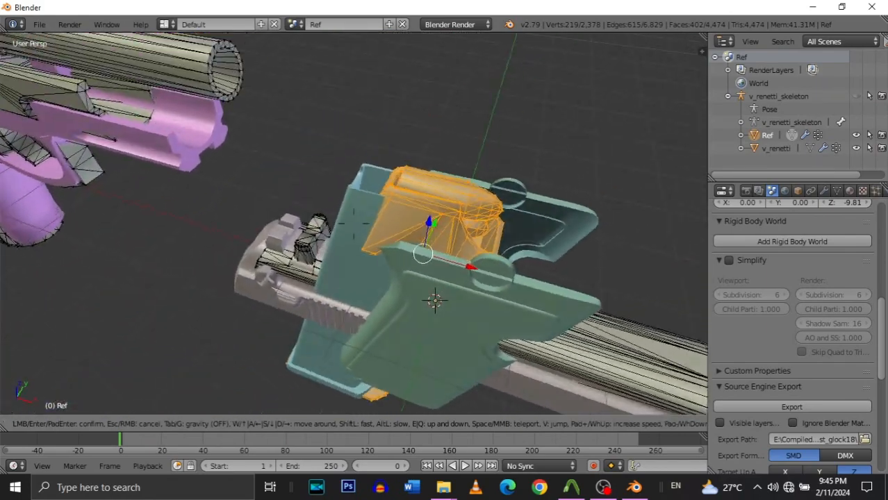
key(w)
key(w)
key(s)
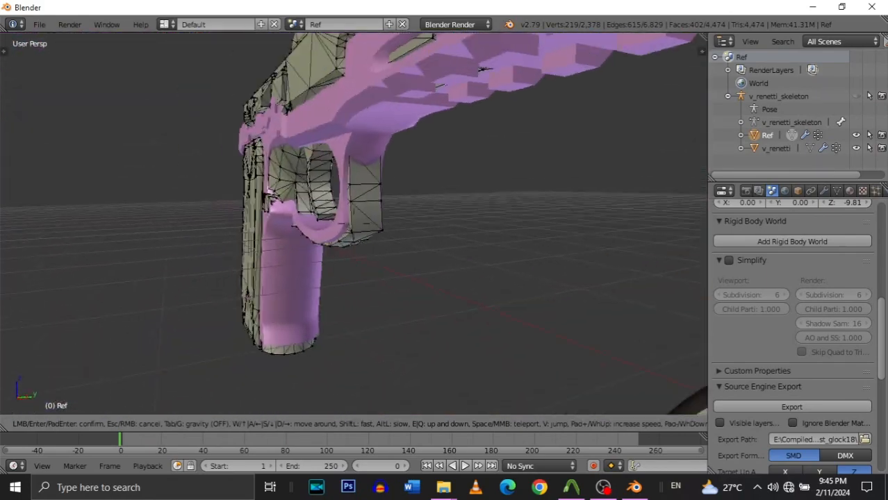
key(d)
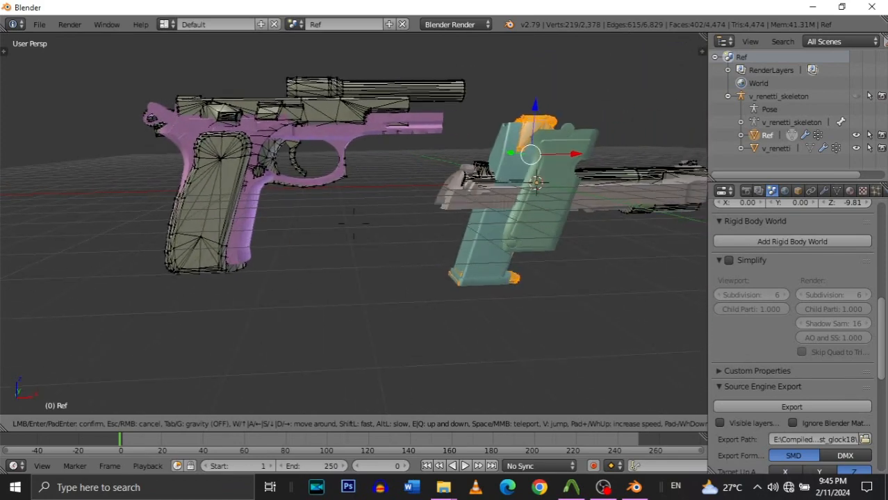
key(w)
key(a)
key(w)
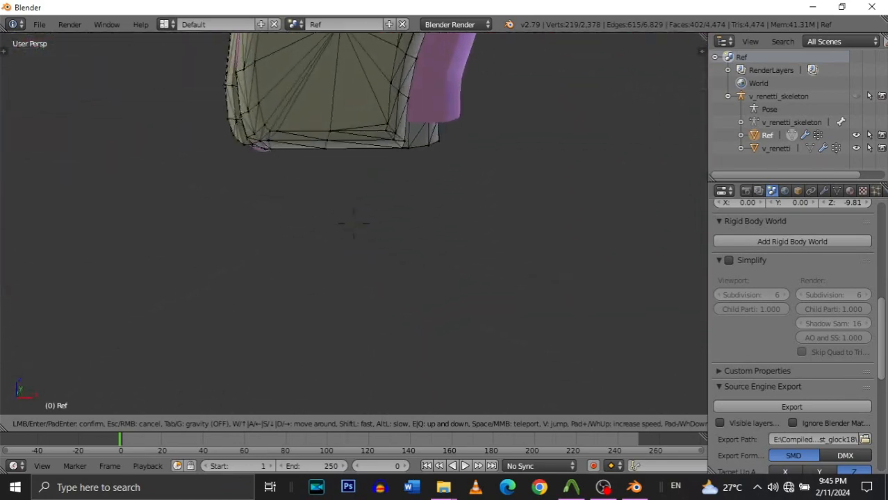
key(s)
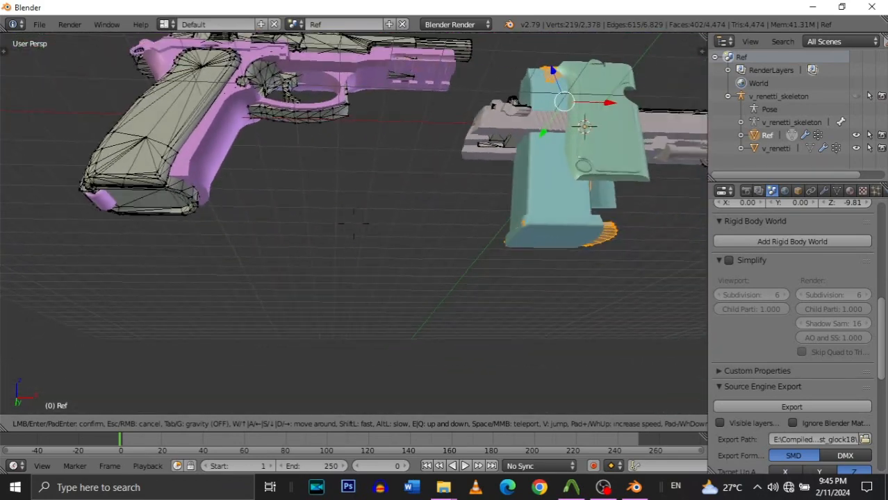
key(w)
Nudge the magazine slightly back along the X axis and check its base plate against the teal magazine's base.
click(354, 223)
mouse_move(471, 102)
mouse_down()
mouse_move(454, 105)
mouse_move(464, 110)
mouse_up()
key(shift+f)
key(w)
key(s)
click(353, 224)
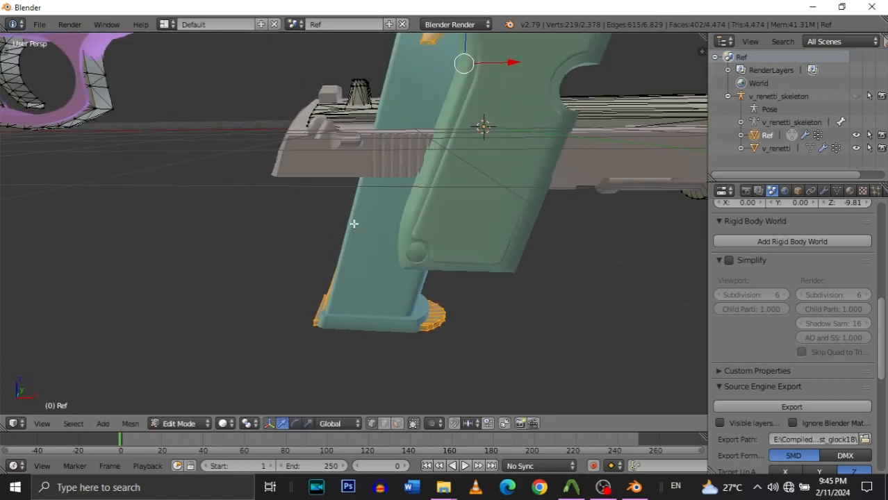
Lower the magazine about 0.02 units along the Z axis to line up its base with the teal magazine.
key(shift+f)
key(s)
click(350, 207)
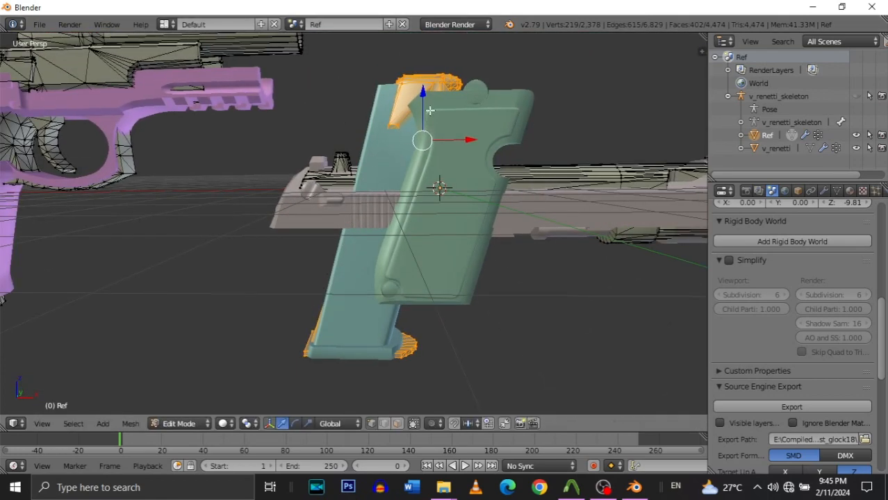
drag(425, 100, 426, 104)
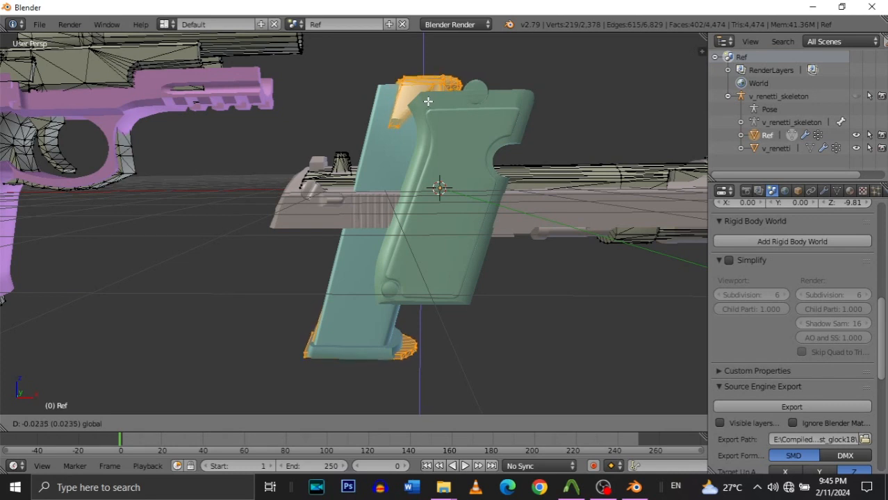
drag(428, 102, 428, 103)
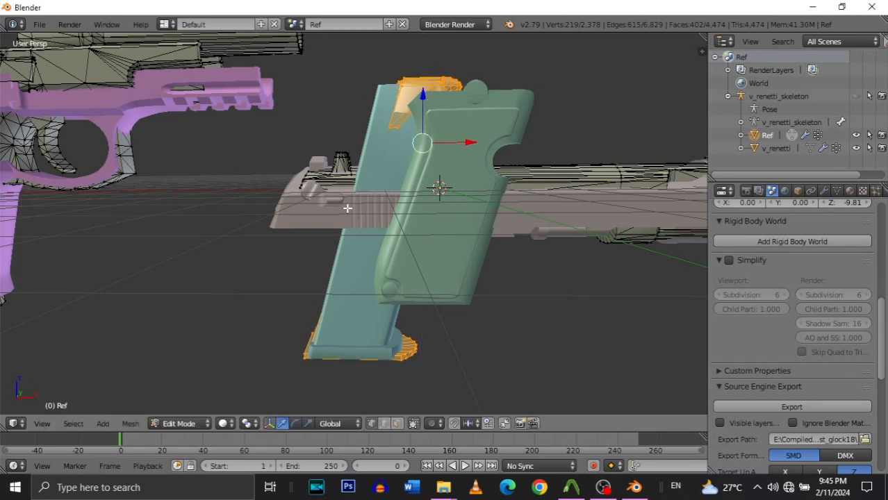
Compare the assembled pistol with the separate slide, grip and magazine parts, viewing both models side by side from several angles.
key(shift+f)
key(s)
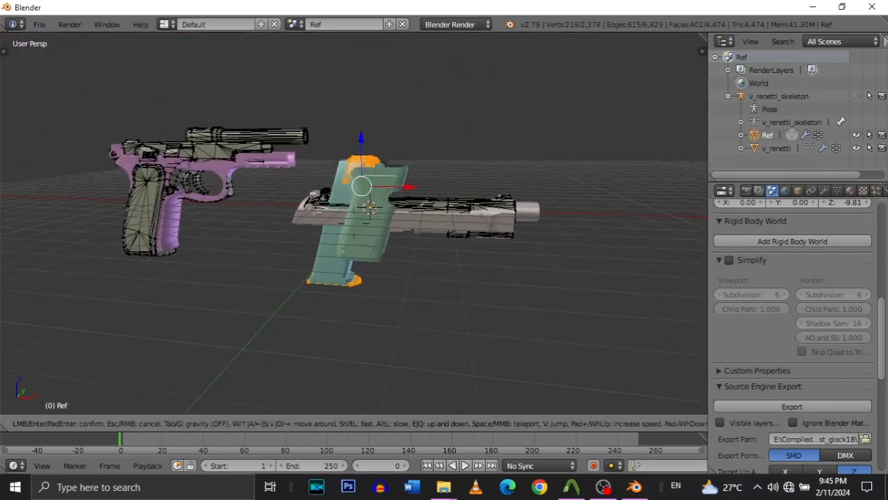
key(w)
key(d)
key(a)
key(s)
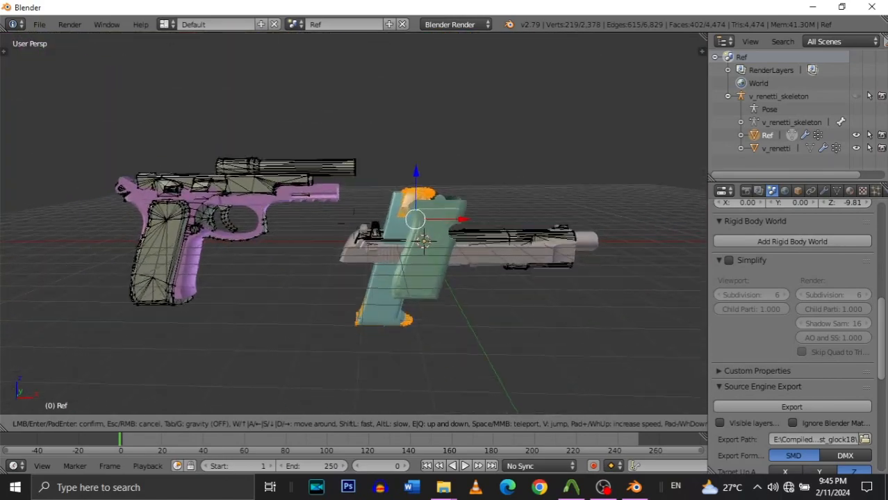
key(w)
key(s)
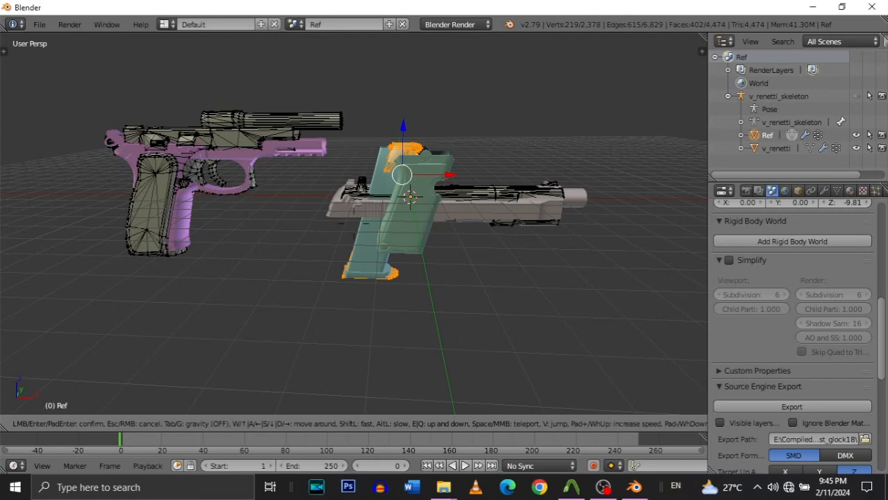
key(w)
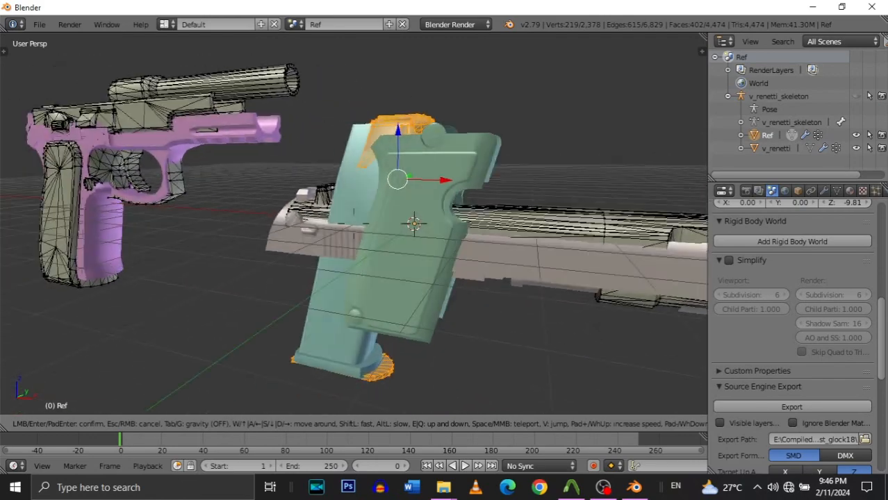
key(s)
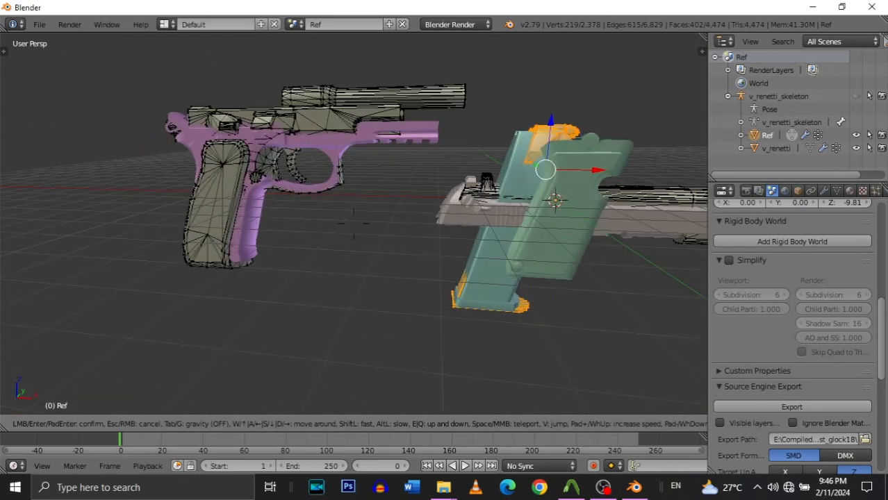
key(s)
key(w)
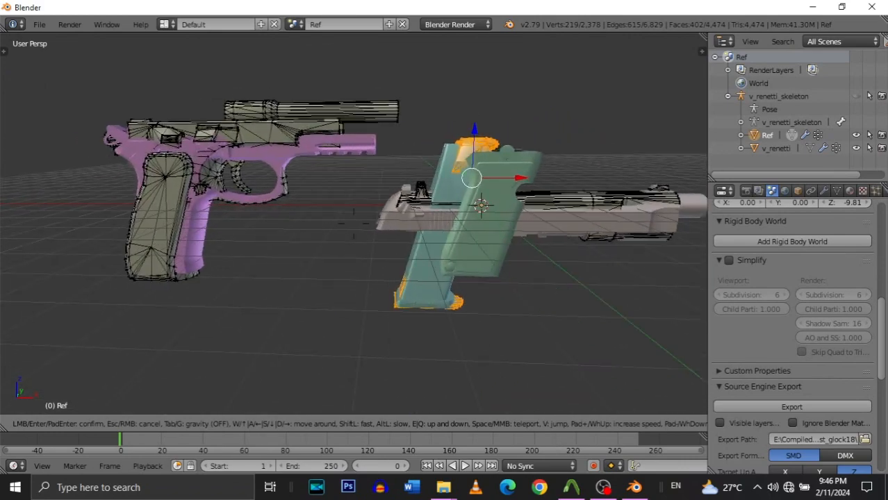
key(s)
key(d)
key(w)
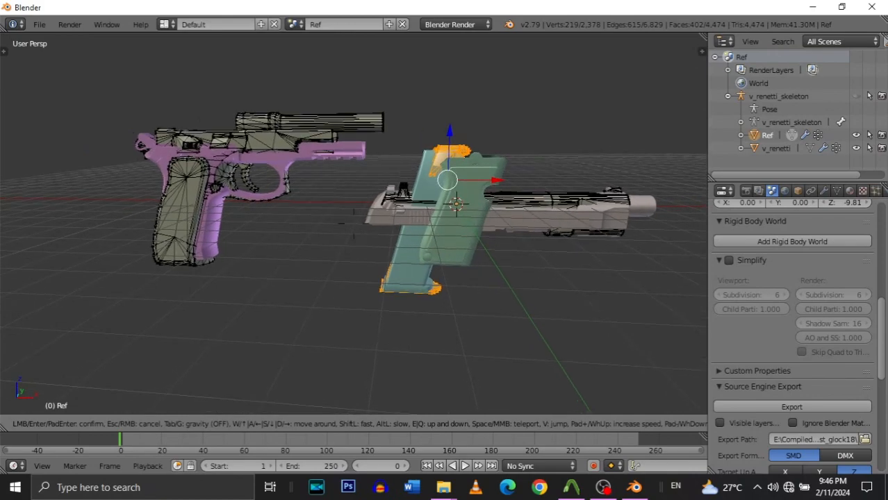
key(w)
key(s)
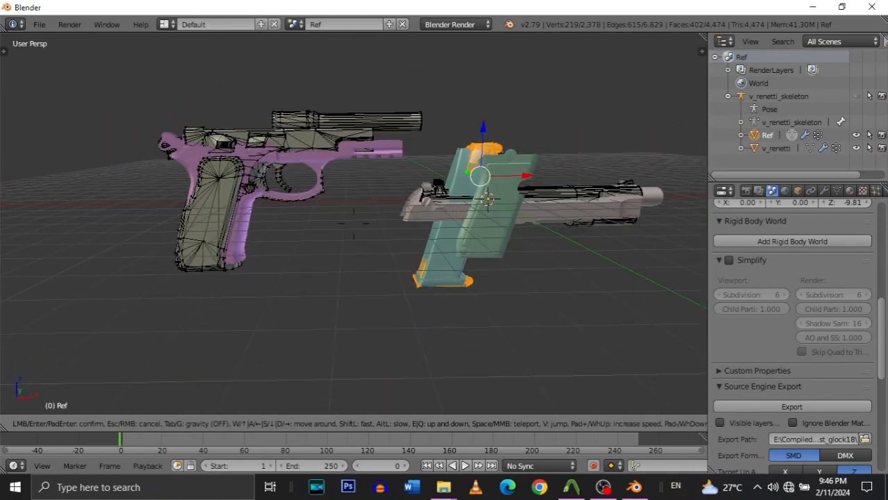
click(354, 224)
key(shift+f)
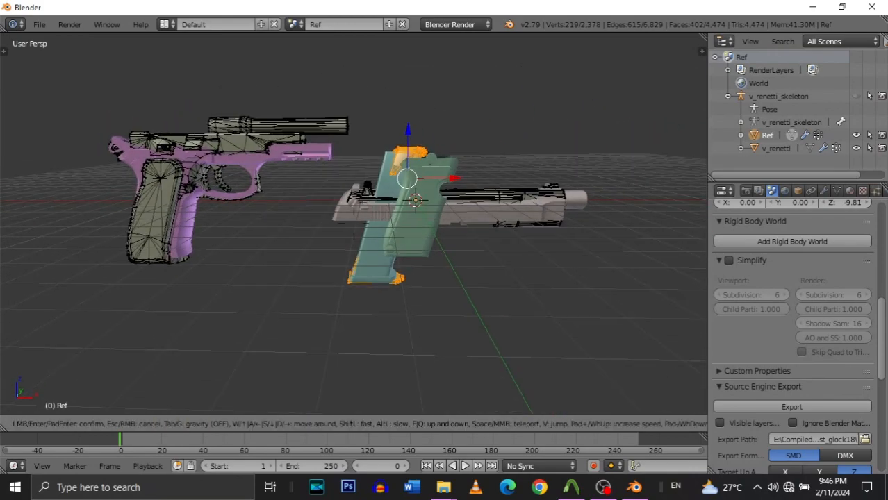
click(355, 224)
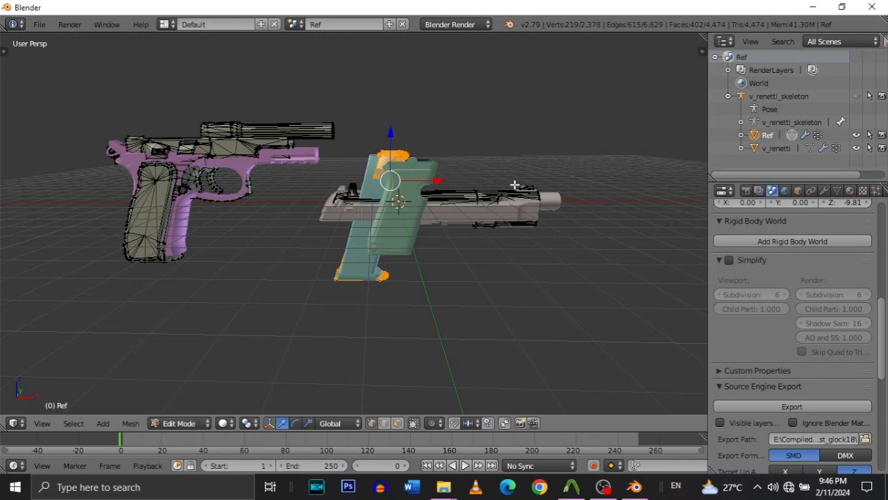
key(shift+f)
key(w)
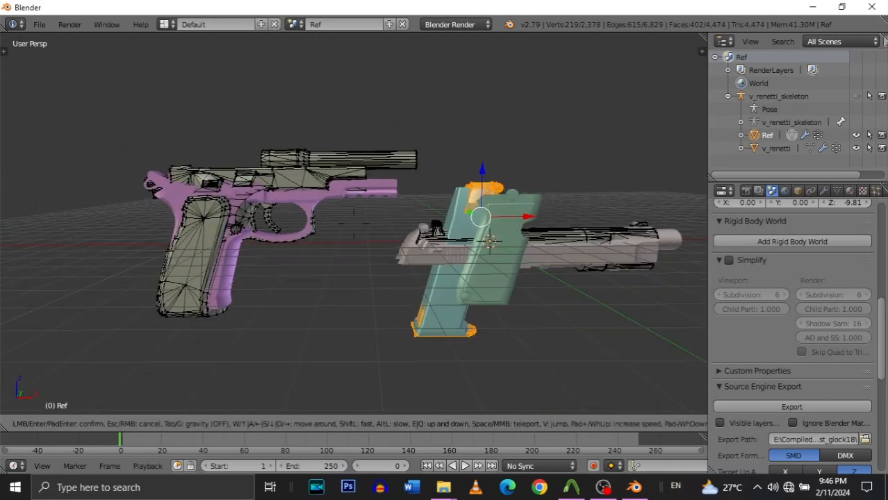
key(s)
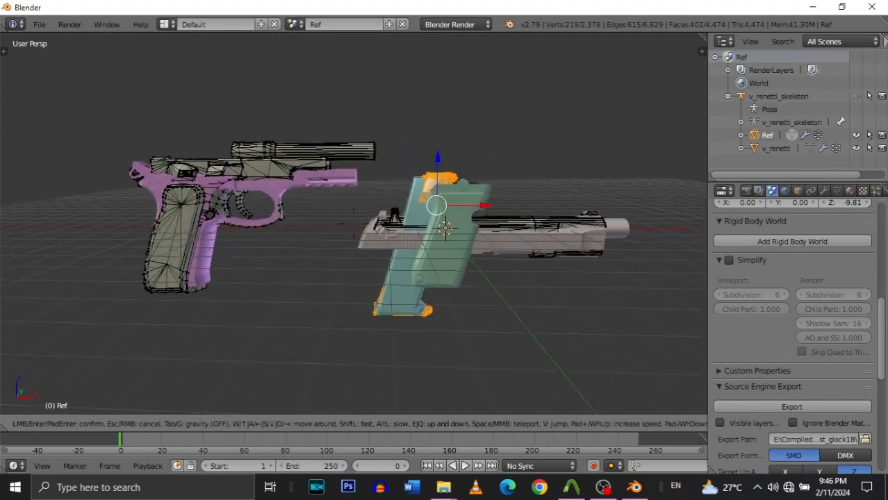
key(w)
key(s)
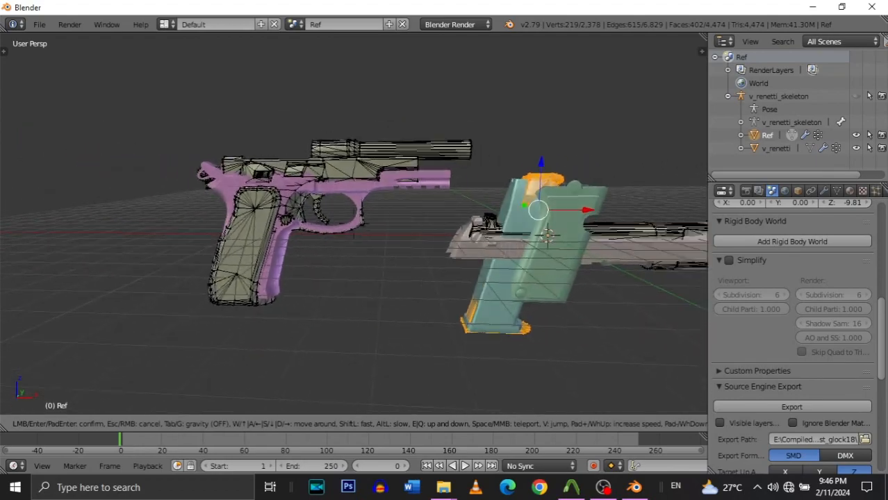
Examine the trigger area and the magazine between the grip panels from below, from the front and from the side.
key(w)
key(d)
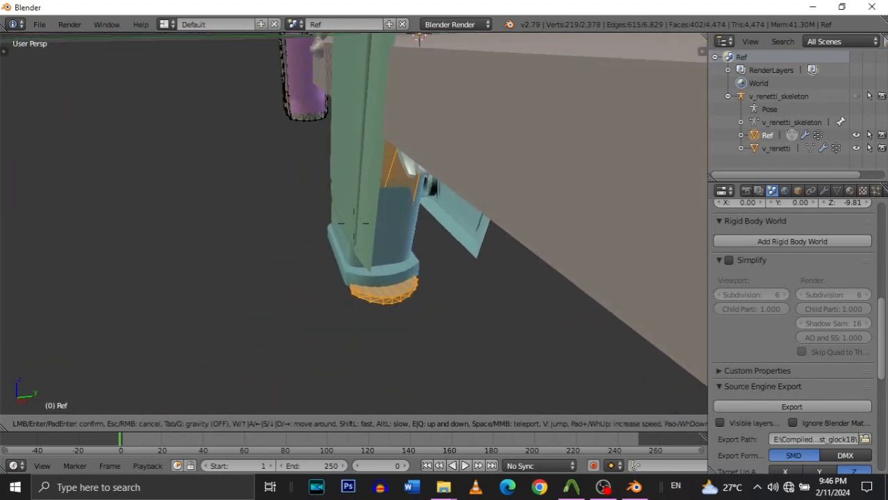
key(w)
key(s)
key(a)
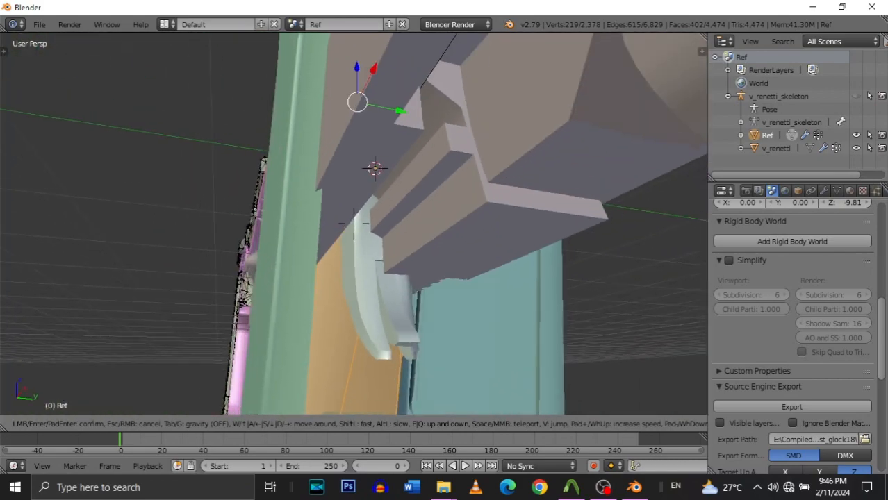
key(d)
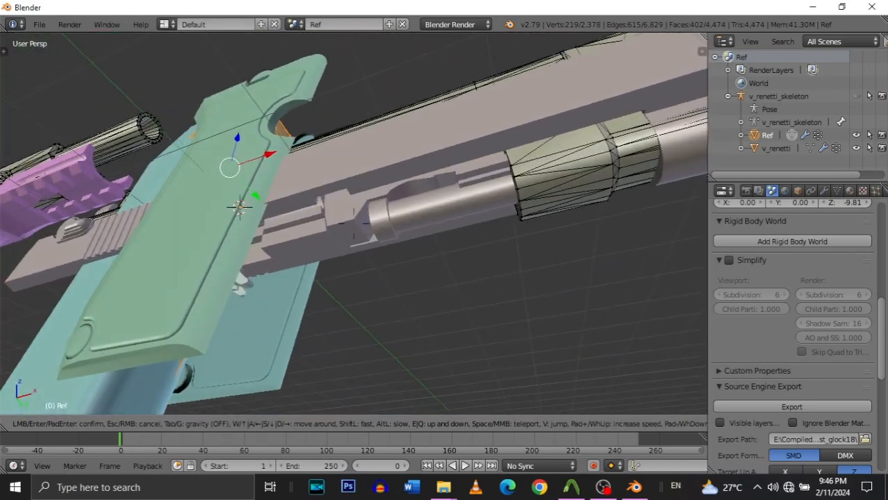
key(w)
key(d)
key(a)
key(d)
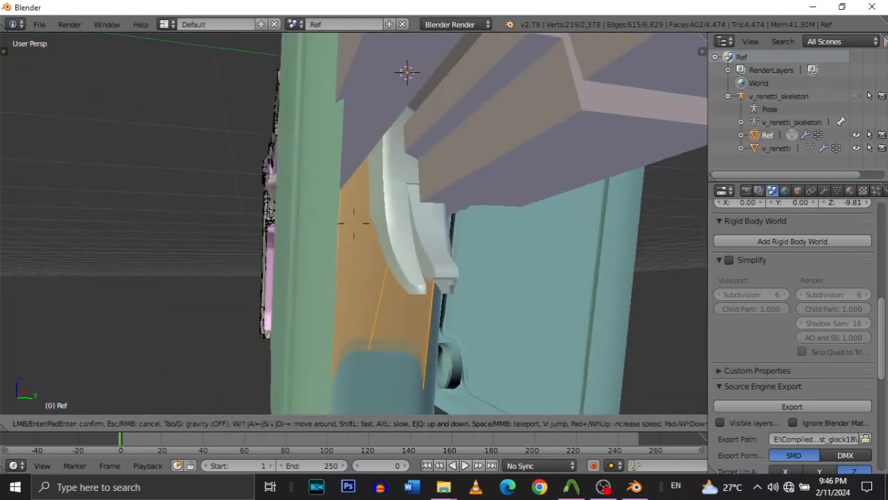
key(a)
key(s)
key(w)
key(d)
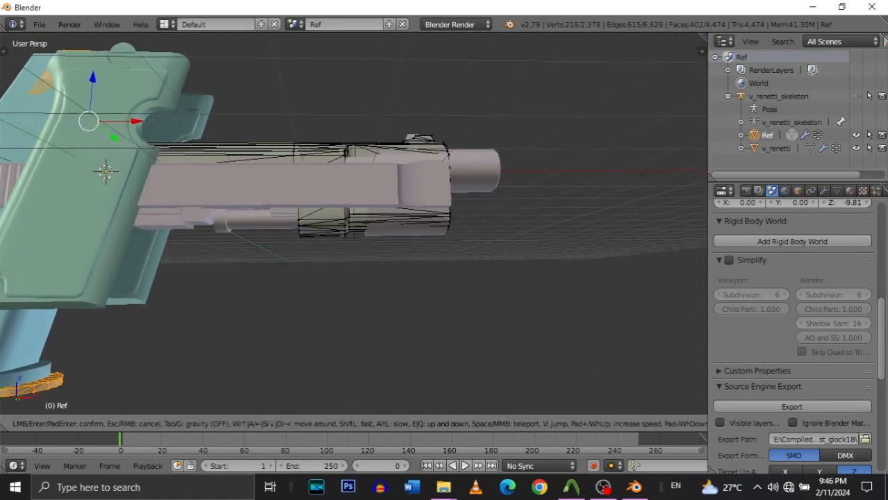
key(w)
key(w)
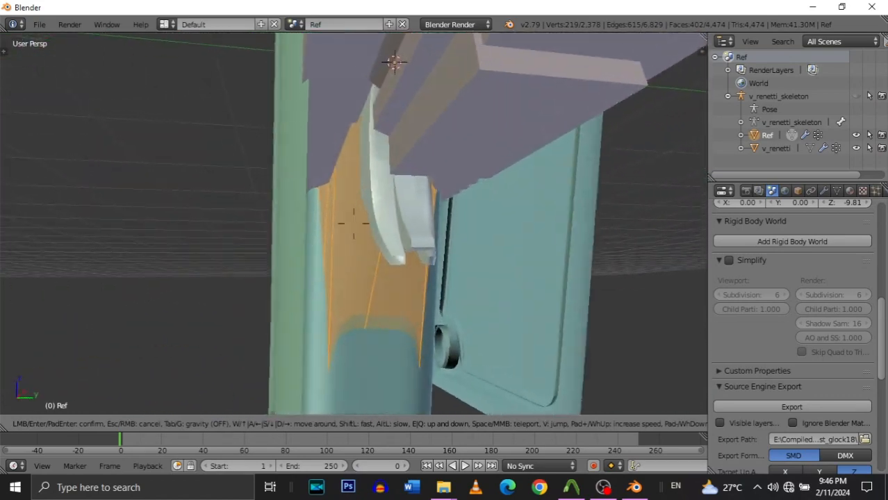
key(w)
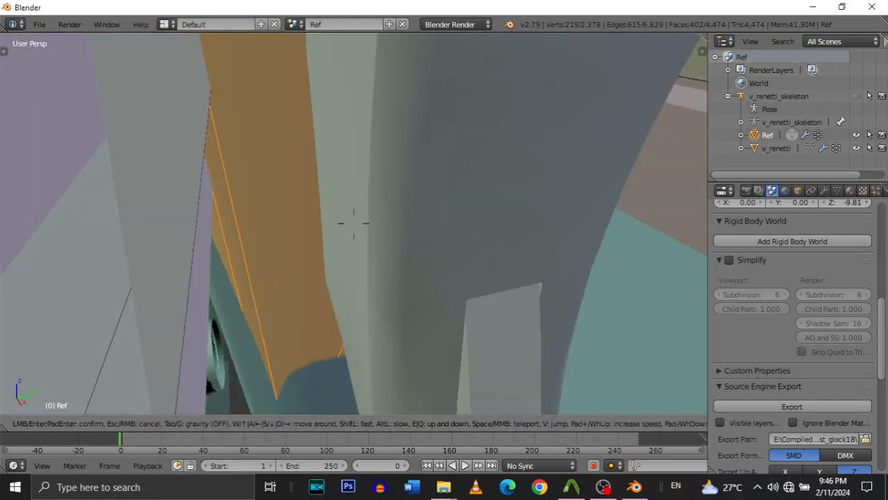
key(s)
key(s)
key(w)
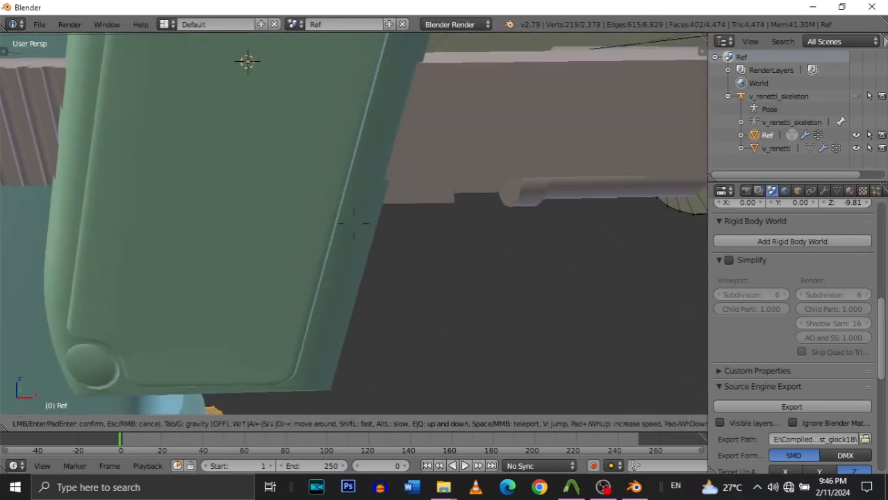
key(s)
click(380, 226)
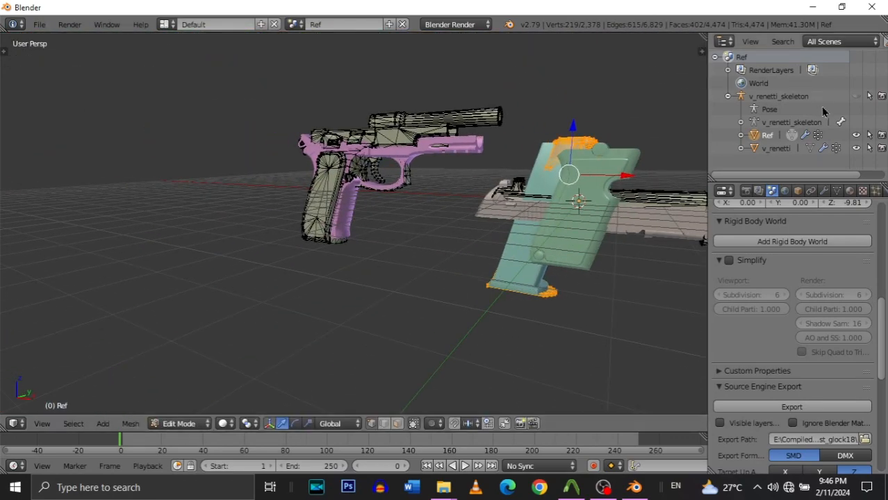
key(shift+f)
key(w)
click(452, 221)
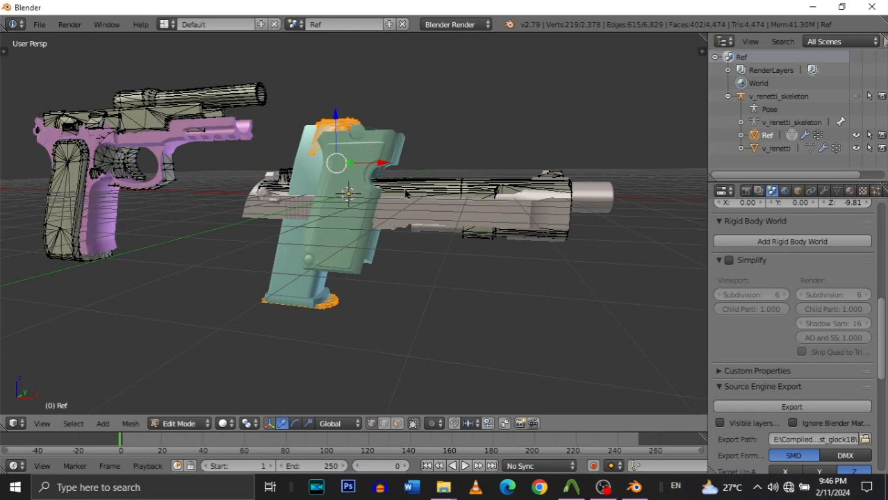
Leave mesh editing on the Ref object and open the v_renetti mesh for editing.
key(Tab)
key(Tab)
key(Tab)
key(Tab)
key(Tab)
key(Tab)
key(Tab)
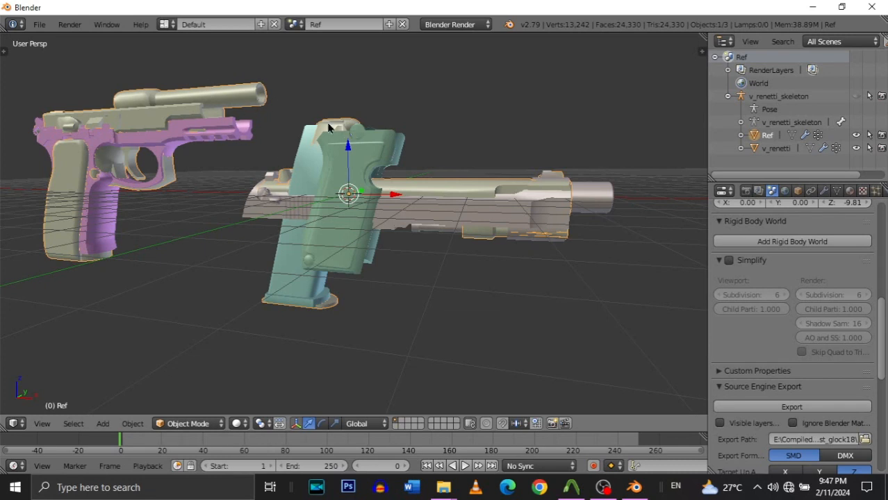
right_click(380, 152)
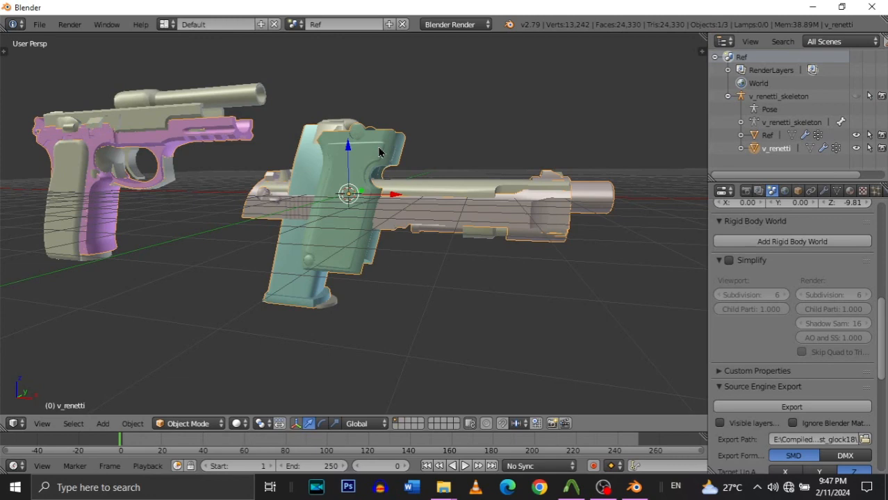
key(Tab)
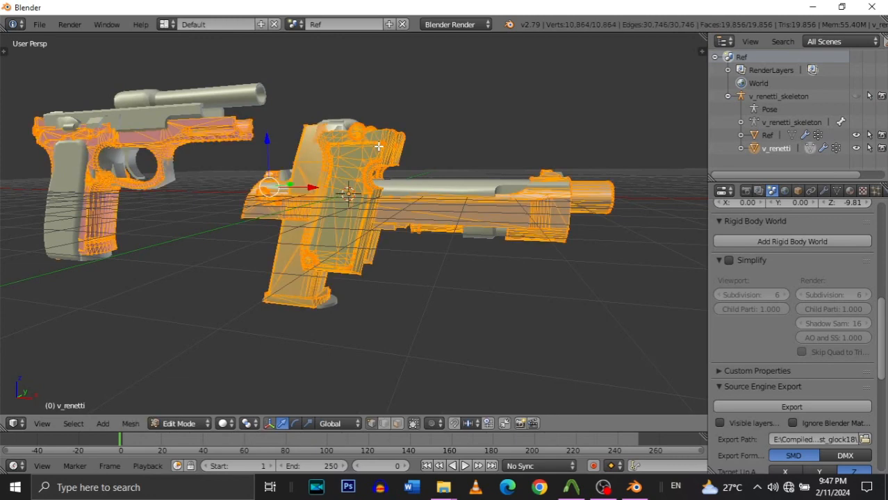
Select a vertex on the v_renetti trigger between the grip panels and hide the Ref object.
key(shift+f)
key(w)
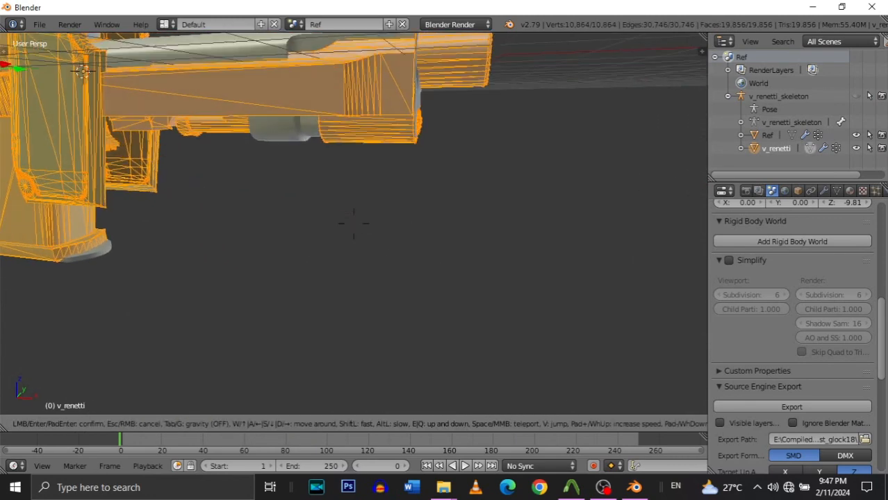
click(354, 223)
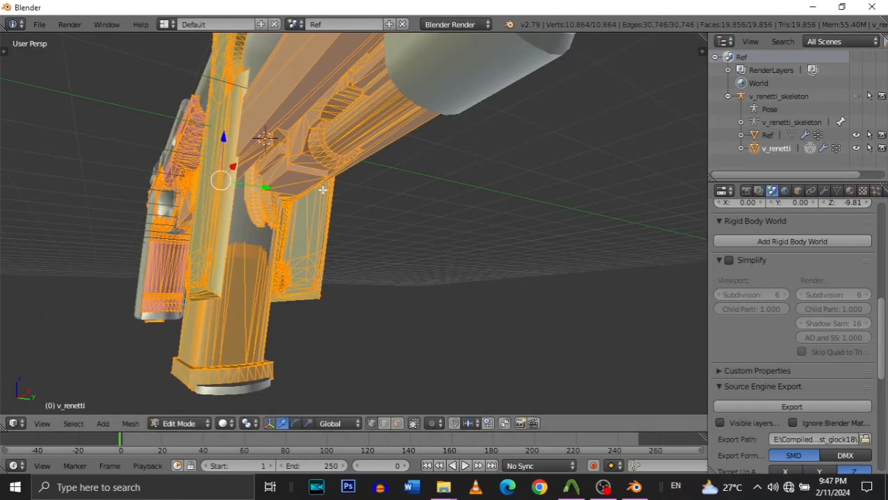
right_click(251, 214)
key(shift+f)
key(w)
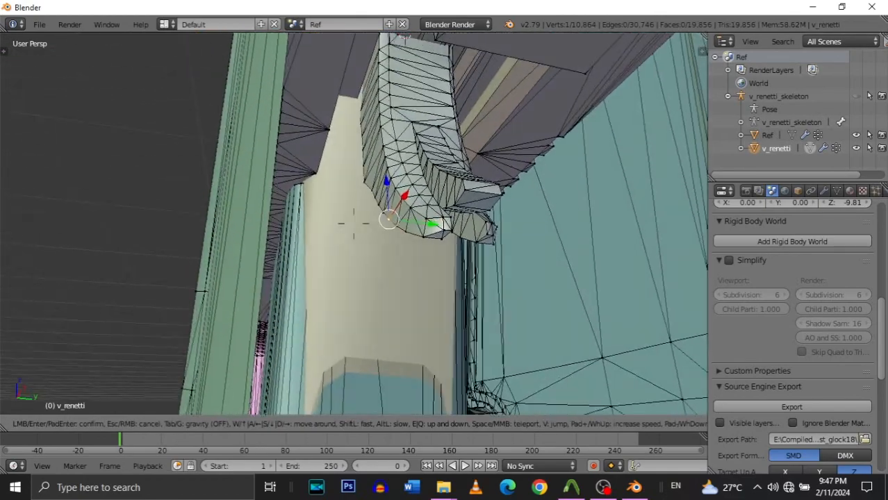
key(s)
click(354, 224)
click(856, 137)
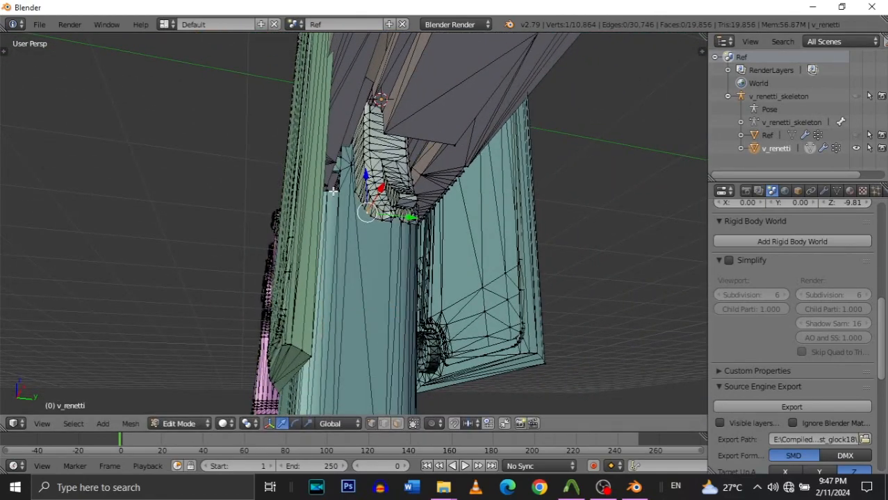
Examine v_renetti's frame, trigger guard and rail blocks with the Ref object hidden.
key(shift+f)
key(w)
key(w)
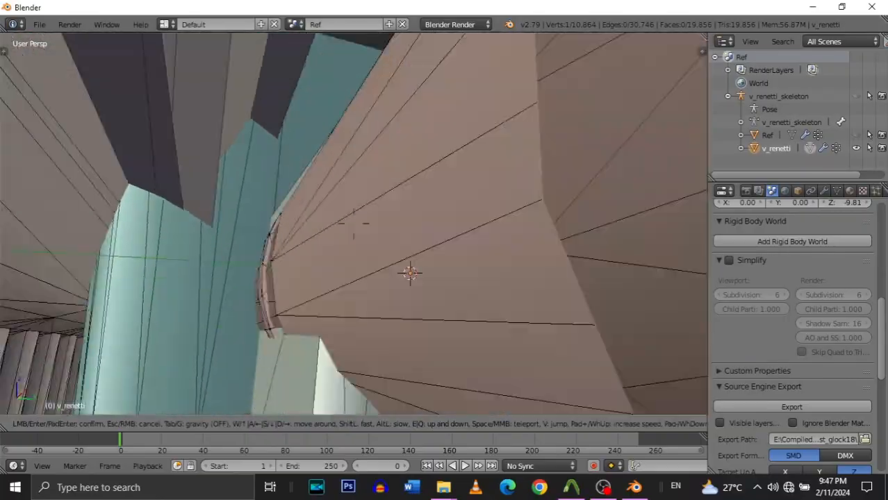
key(s)
key(w)
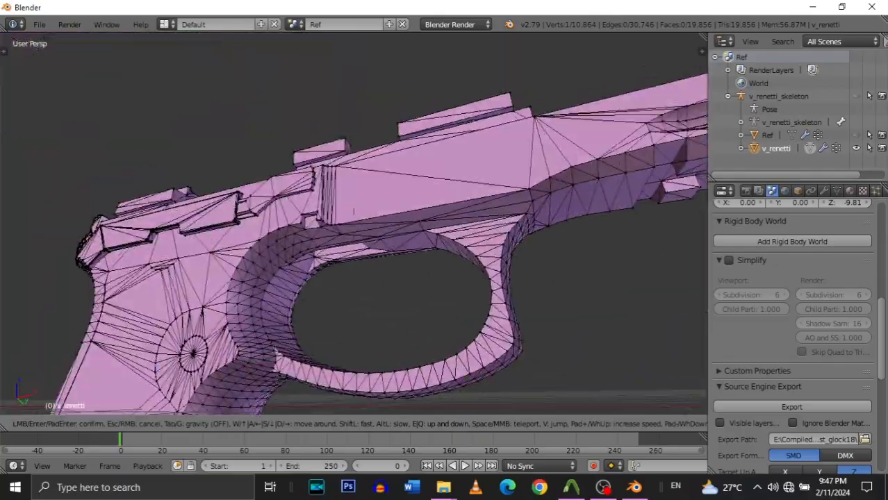
key(w)
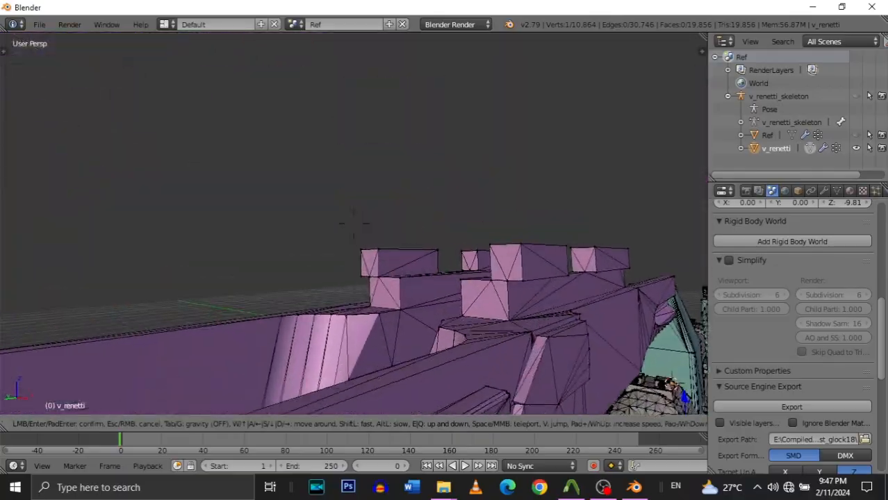
key(s)
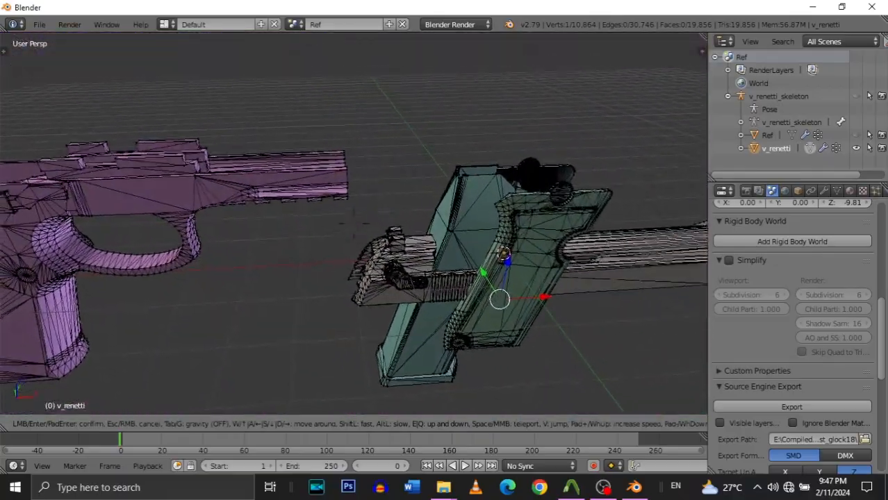
Examine v_renetti's grip panels, slide and muzzle, then view the slide's rear and the frame.
key(w)
key(s)
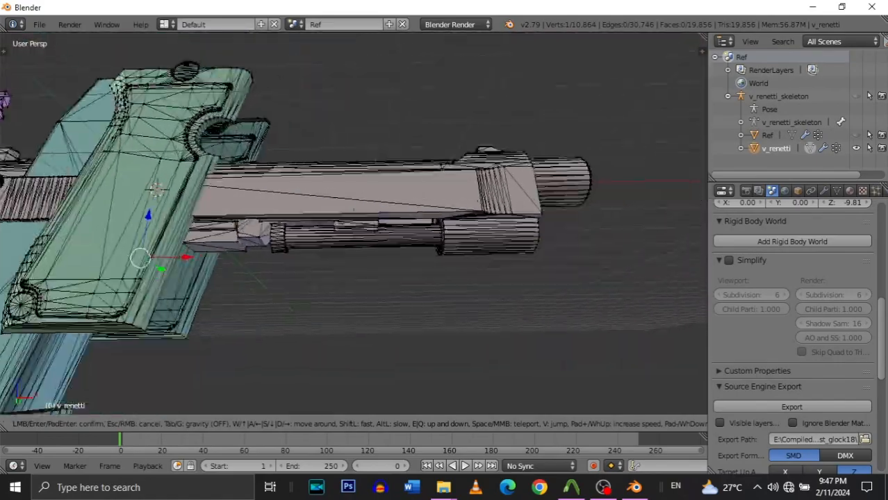
key(w)
key(s)
key(d)
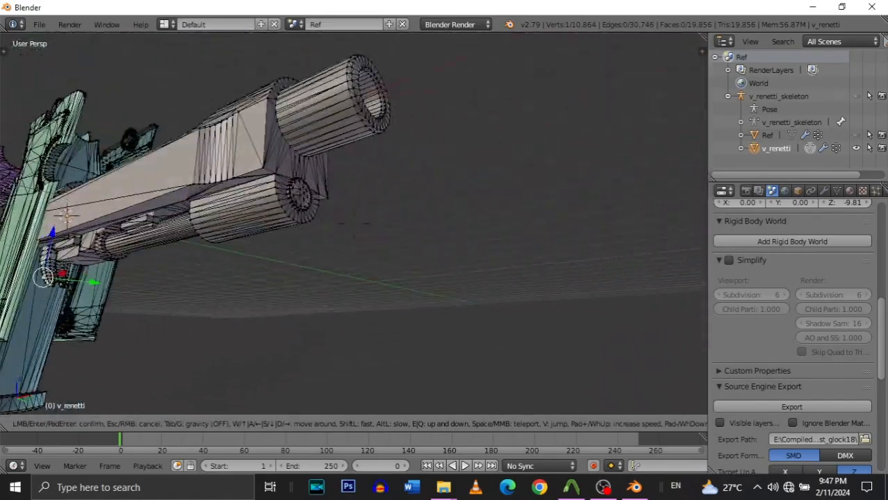
key(w)
key(s)
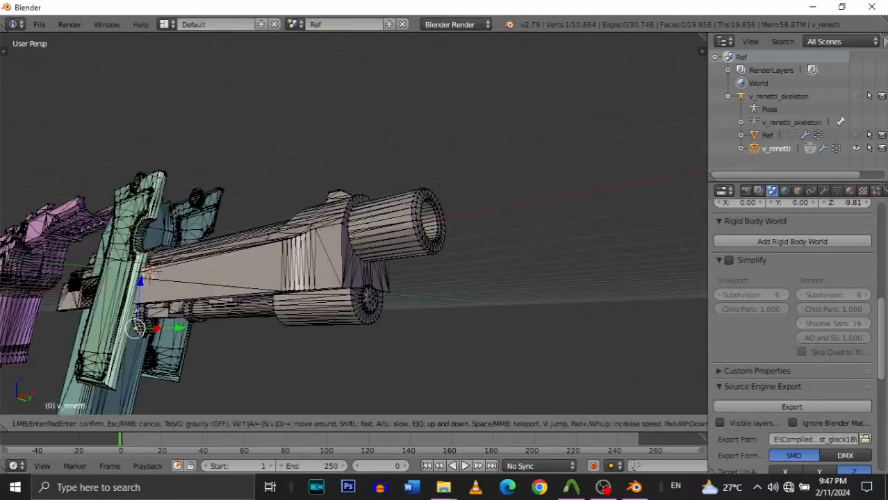
key(w)
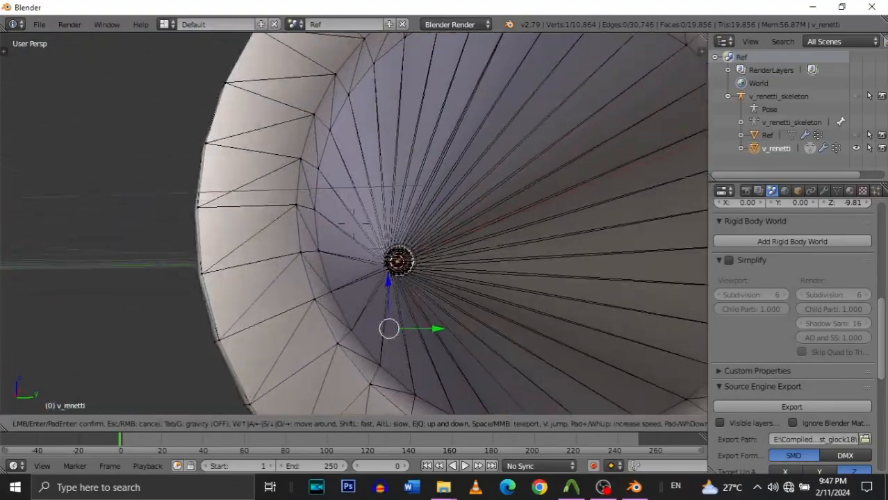
key(a)
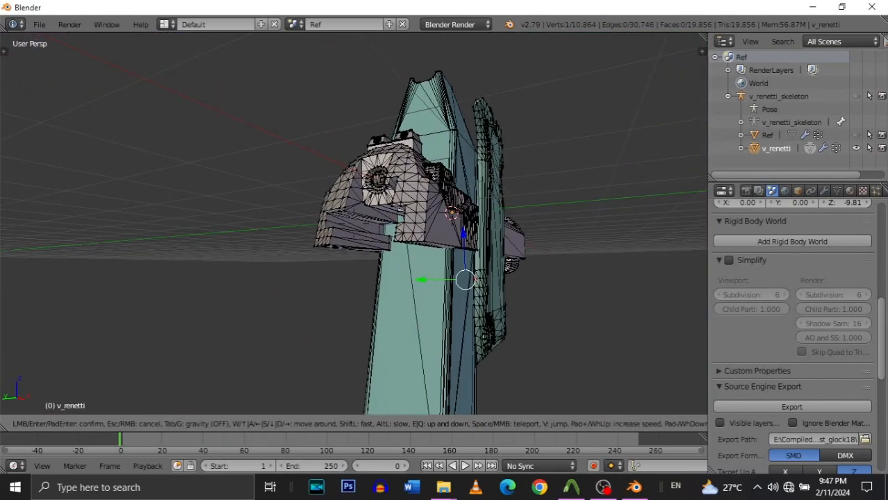
key(w)
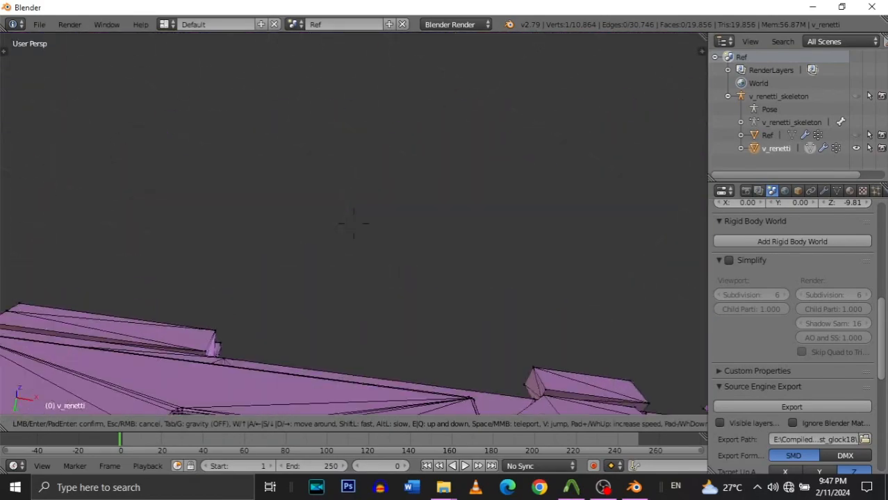
key(s)
click(354, 223)
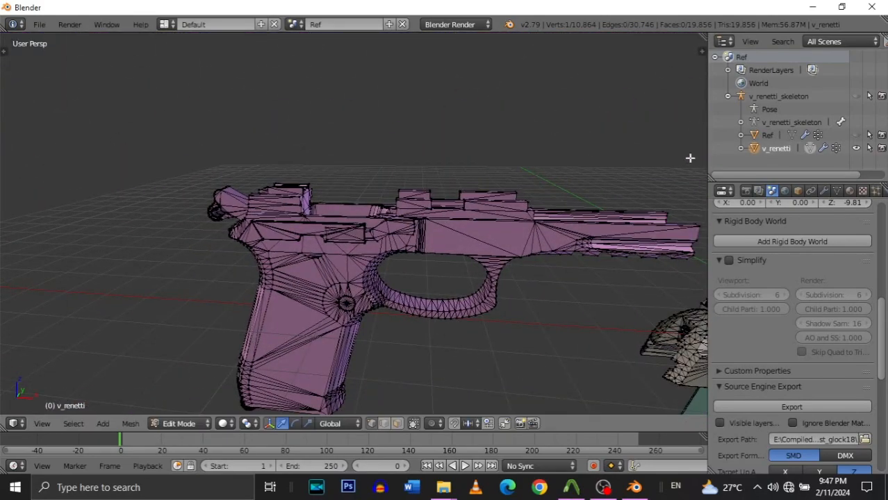
Make the Ref object visible again over the v_renetti mesh.
click(858, 136)
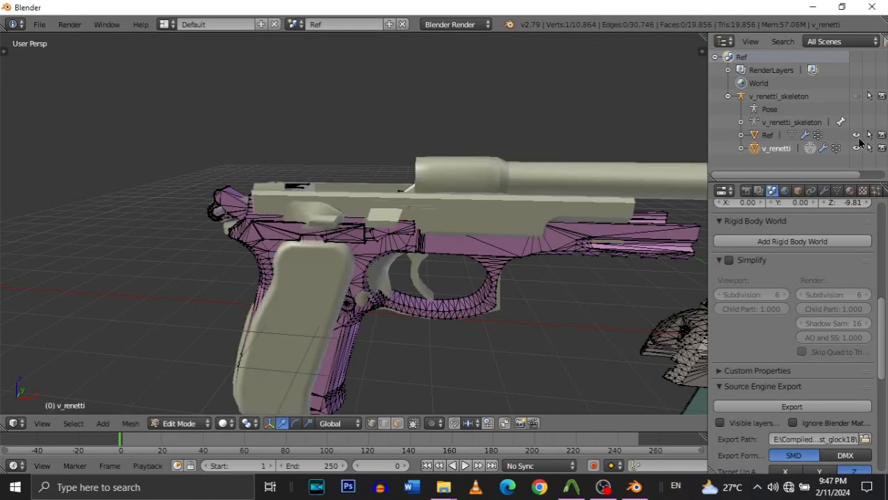
click(859, 142)
click(860, 142)
Compare the Ref frame and grip with the v_renetti frame, viewing the overlapping models and the separate parts from several distances.
key(shift+f)
key(s)
key(d)
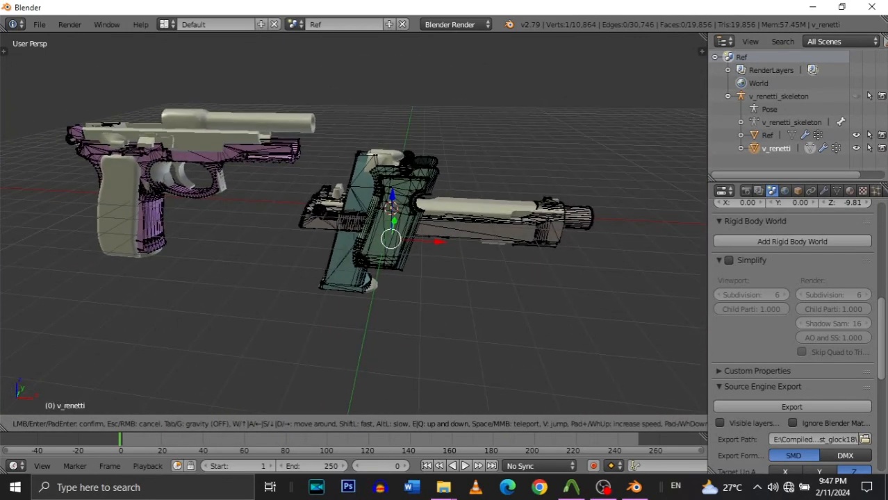
key(w)
key(a)
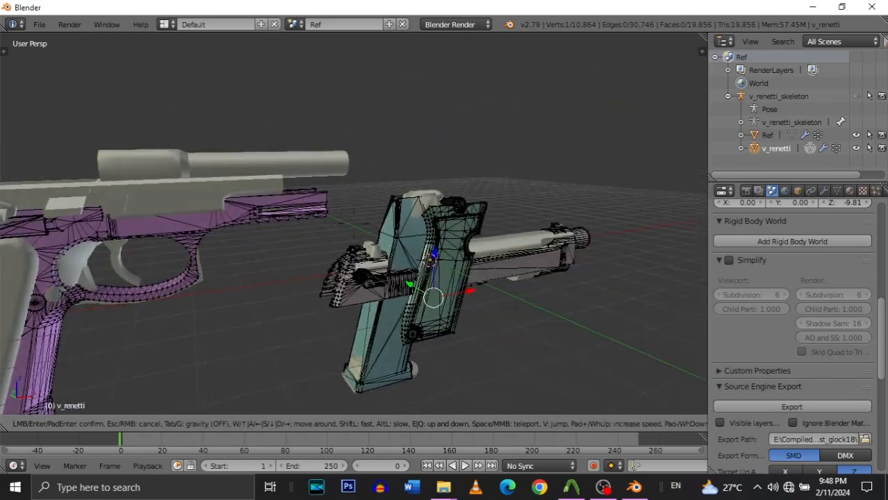
key(w)
key(d)
key(s)
key(d)
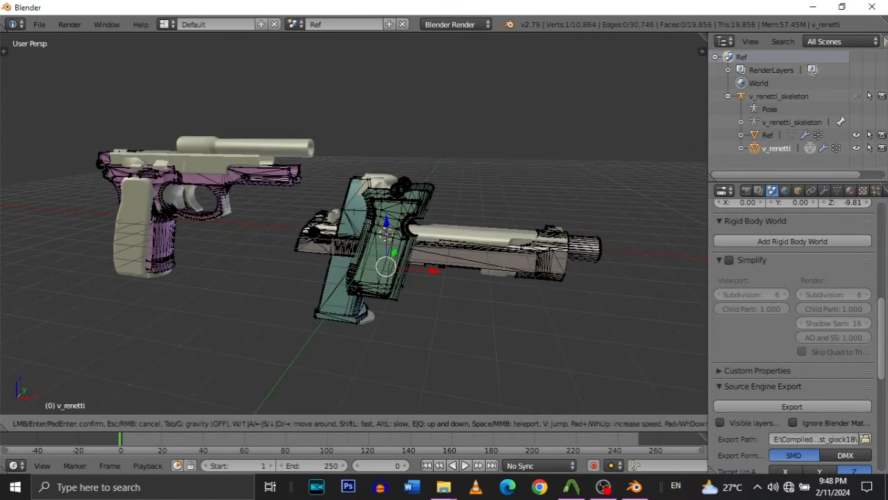
click(353, 224)
key(shift+f)
key(a)
key(w)
click(354, 224)
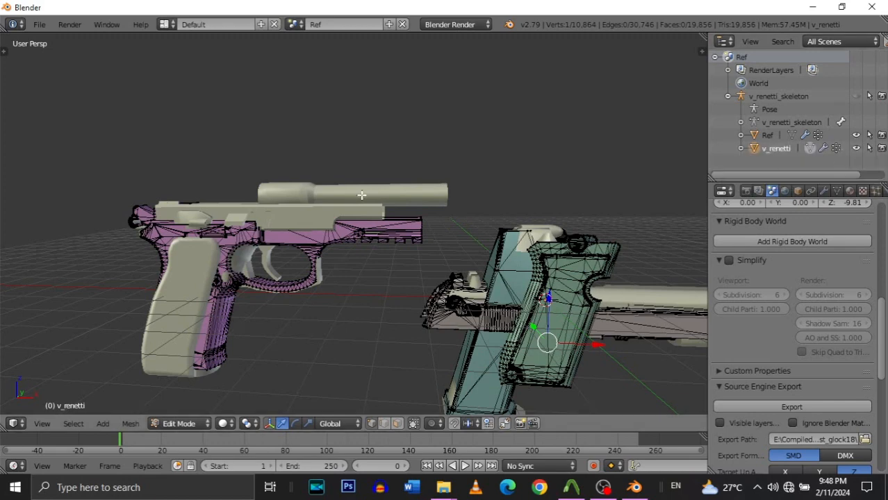
Check how the Ref parts line up with v_renetti at the muzzle, slide rear, magazine, grip panels and trigger guard.
key(shift+f)
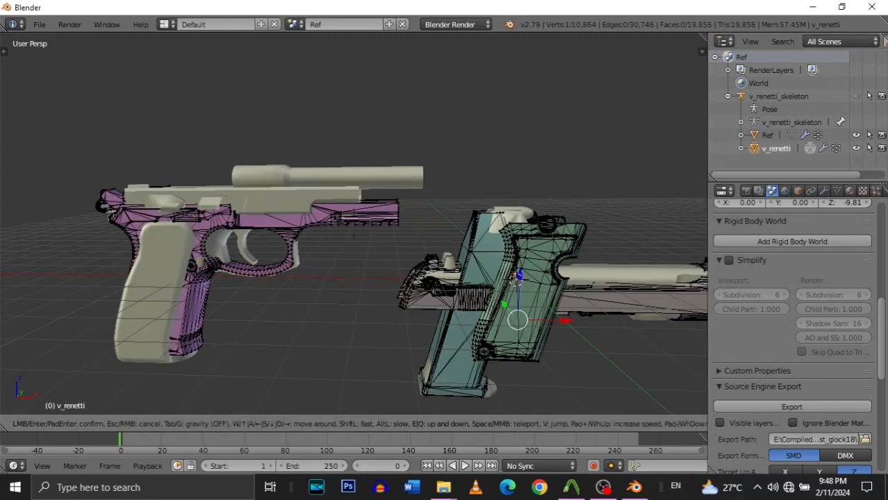
key(d)
key(w)
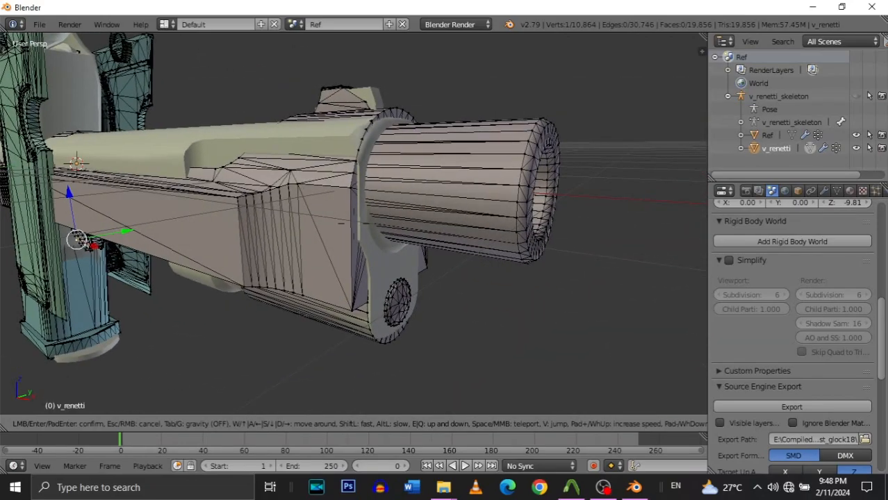
key(a)
key(s)
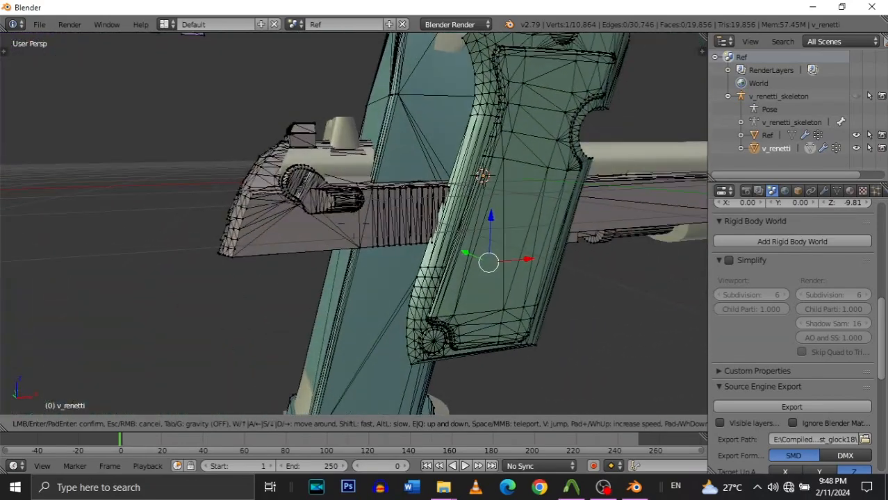
key(s)
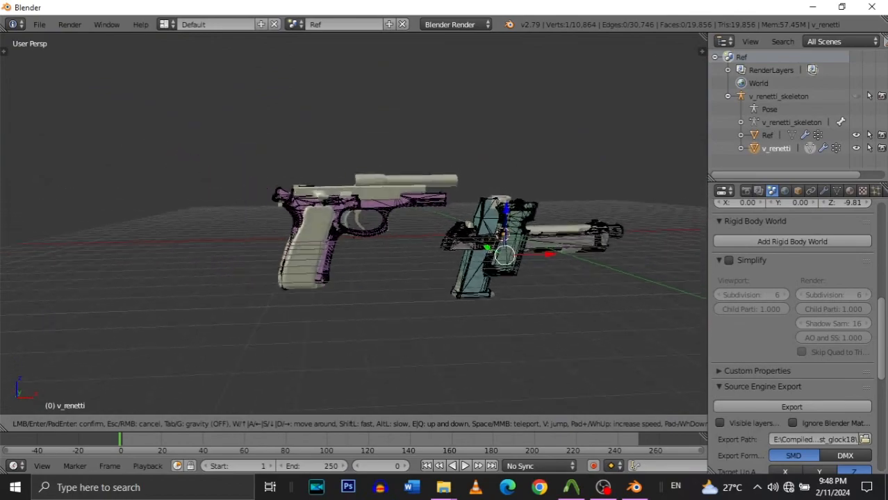
key(w)
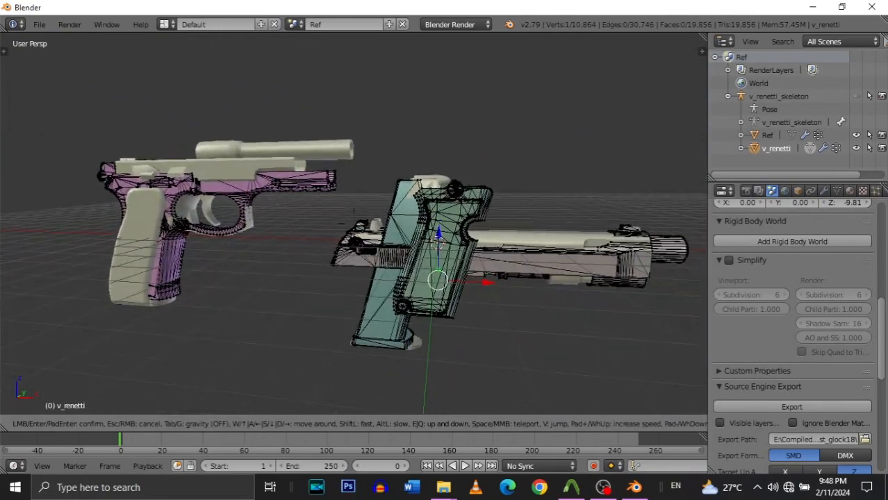
key(d)
key(w)
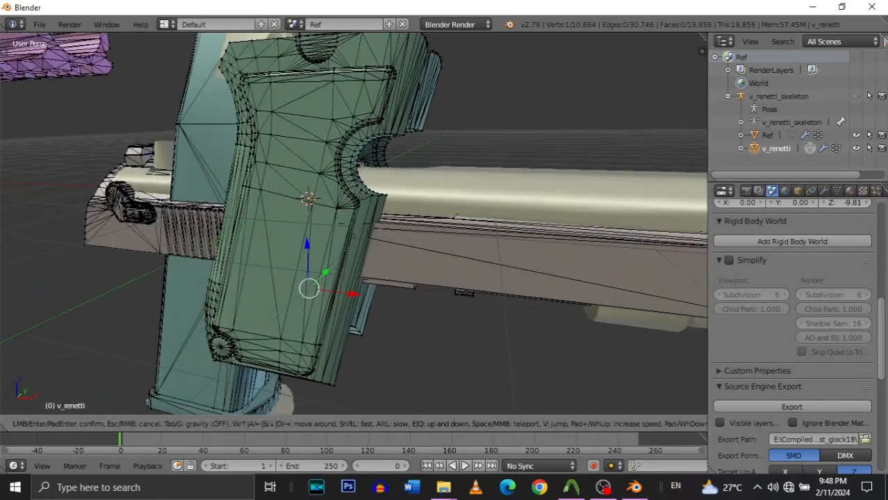
key(s)
key(w)
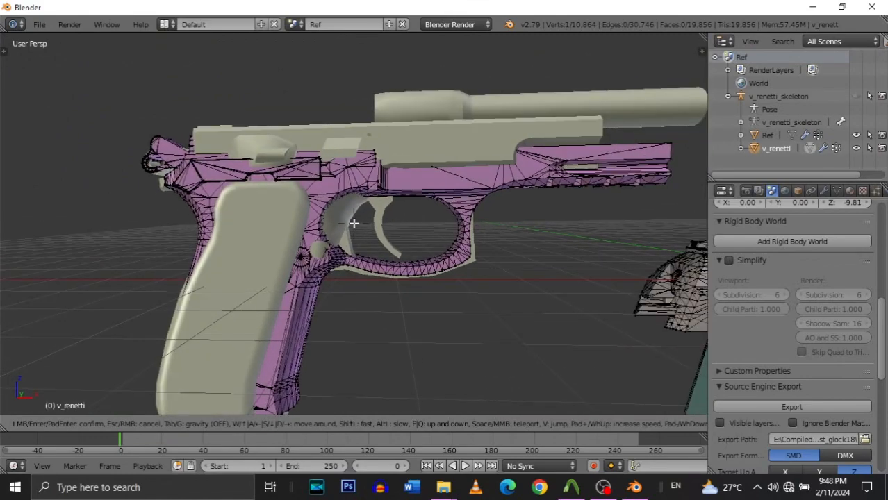
Leave mesh editing on v_renetti and select the Ref object.
click(353, 223)
key(Tab)
right_click(454, 164)
key(g)
click(374, 227)
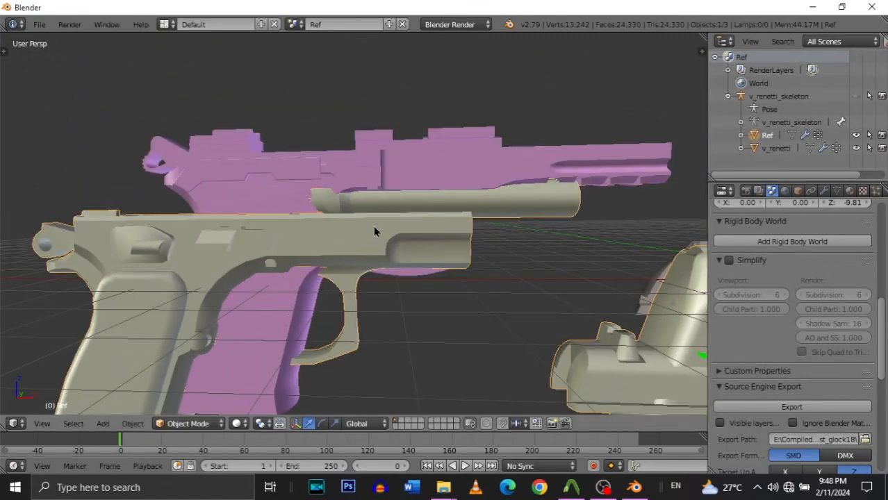
key(ctrl+z)
Open the Ref mesh for editing and move its selected trigger from the frame over to the separate v_renetti grip panels.
key(Tab)
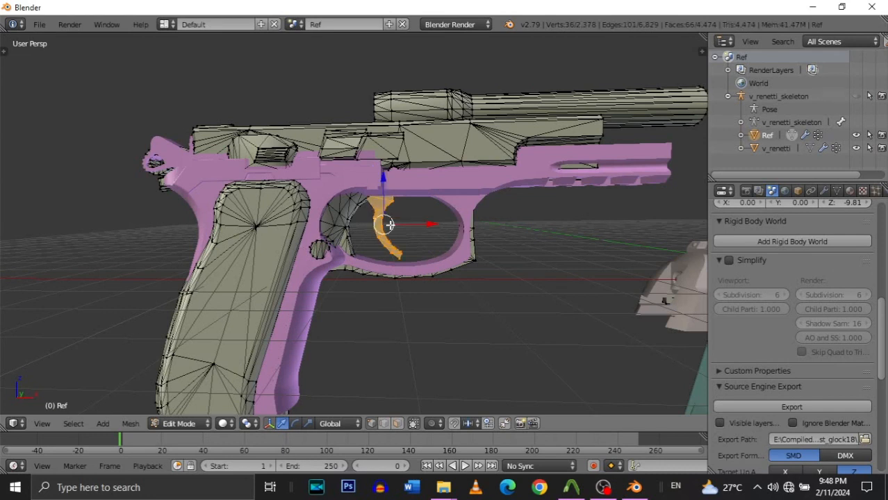
key(shift+f)
key(s)
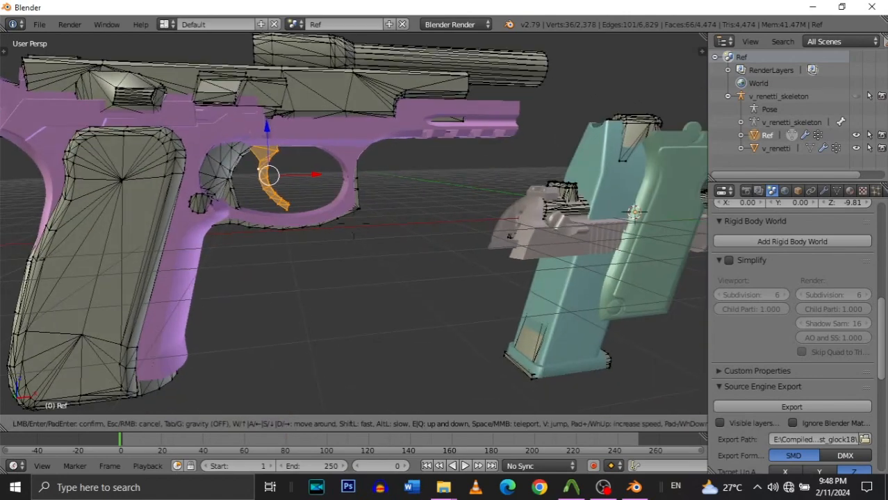
click(353, 222)
drag(242, 185, 516, 207)
key(shift+f)
key(w)
key(d)
click(356, 212)
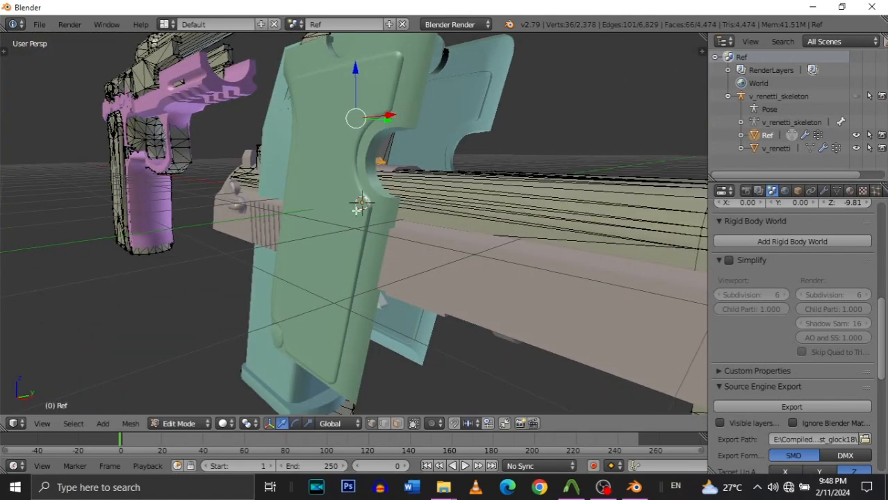
Lower the Ref trigger along the Z axis toward the v_renetti trigger between the grip panels.
right_drag(367, 82, 381, 178)
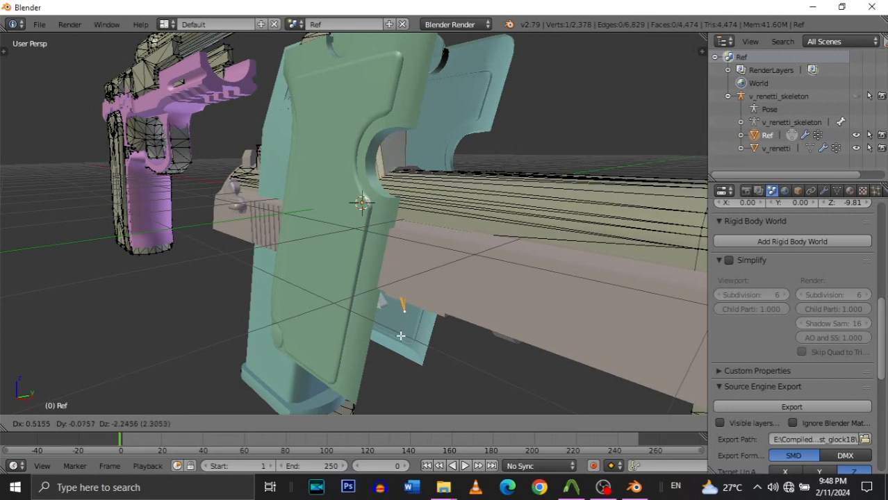
click(403, 365)
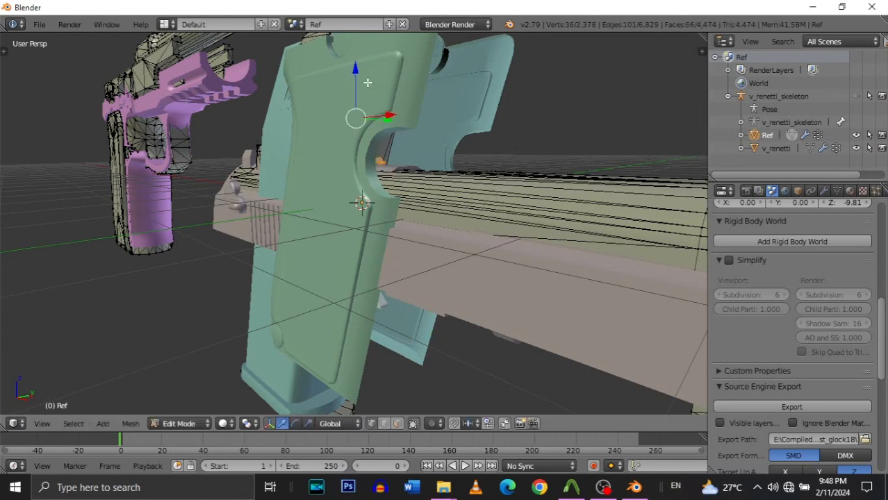
drag(356, 69, 360, 129)
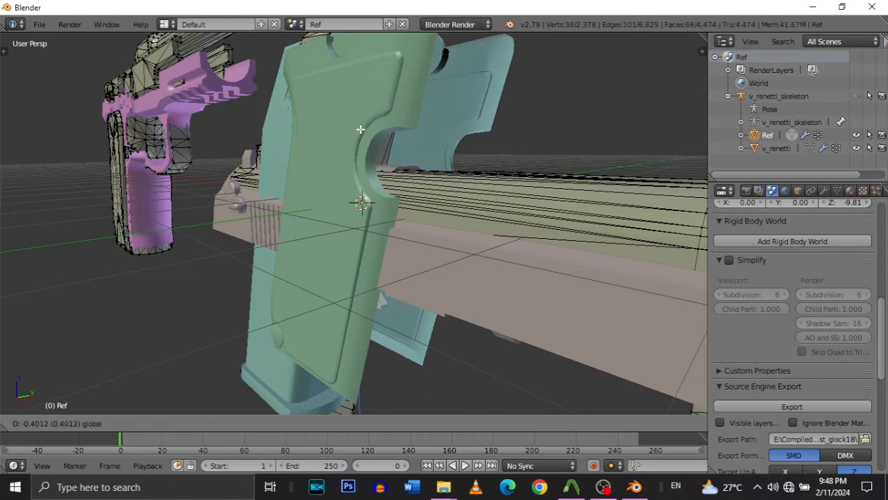
click(380, 205)
Fine-tune the Ref trigger's height along the Z axis to match the v_renetti trigger, working from below.
key(shift+f)
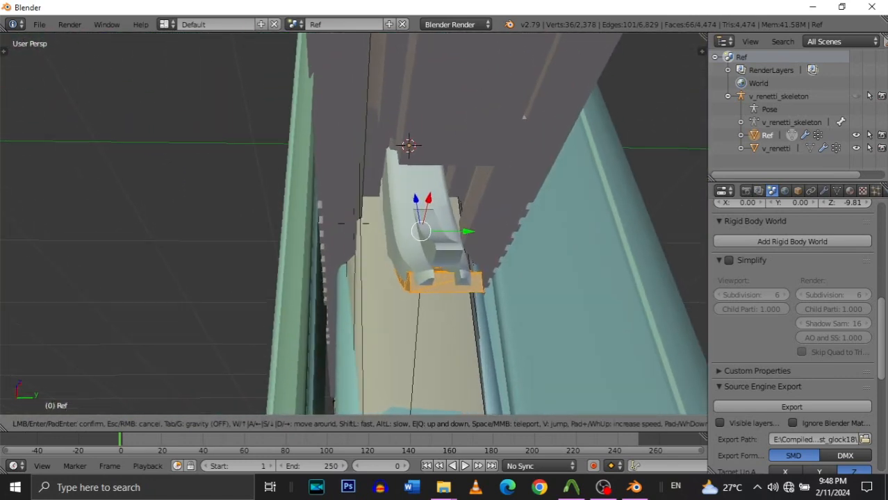
click(376, 225)
drag(392, 236, 392, 212)
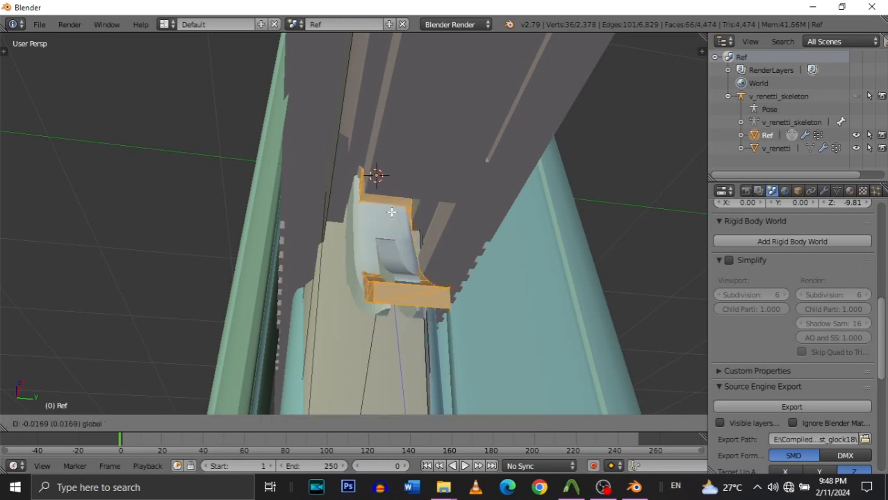
click(394, 247)
Shift the Ref trigger slightly along the Y axis to centre it on the v_renetti trigger.
key(shift+f)
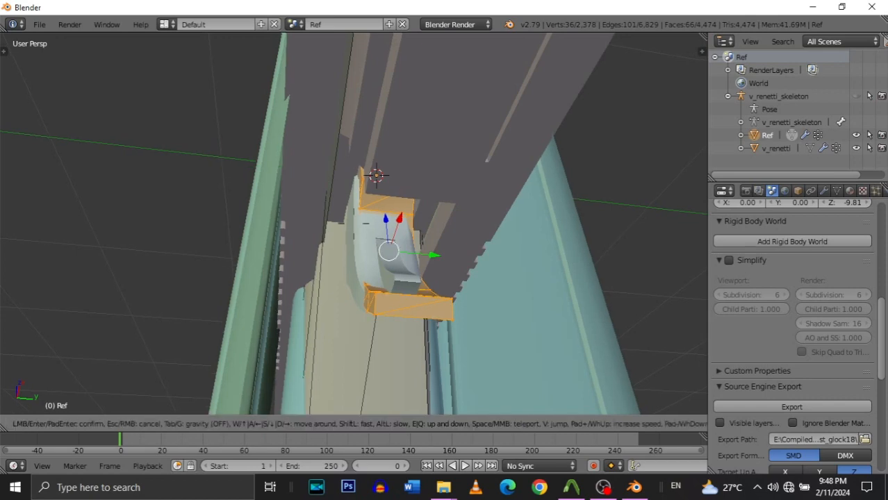
key(w)
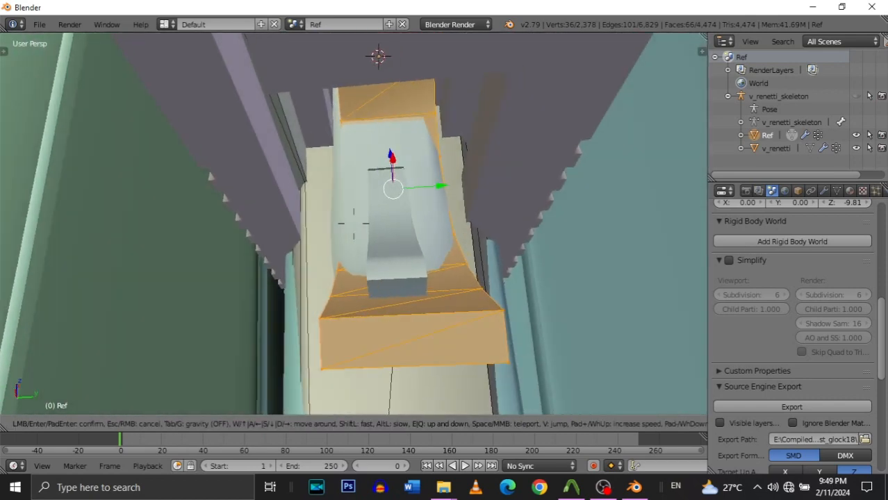
click(354, 224)
drag(439, 184, 434, 184)
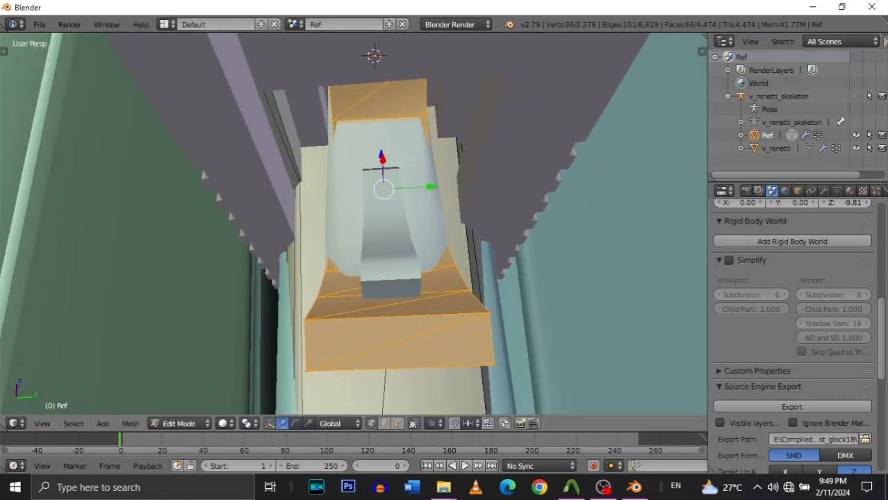
Shift the Ref trigger slightly along the X axis to match the v_renetti trigger, working from a close side view.
key(shift+f)
key(d)
key(w)
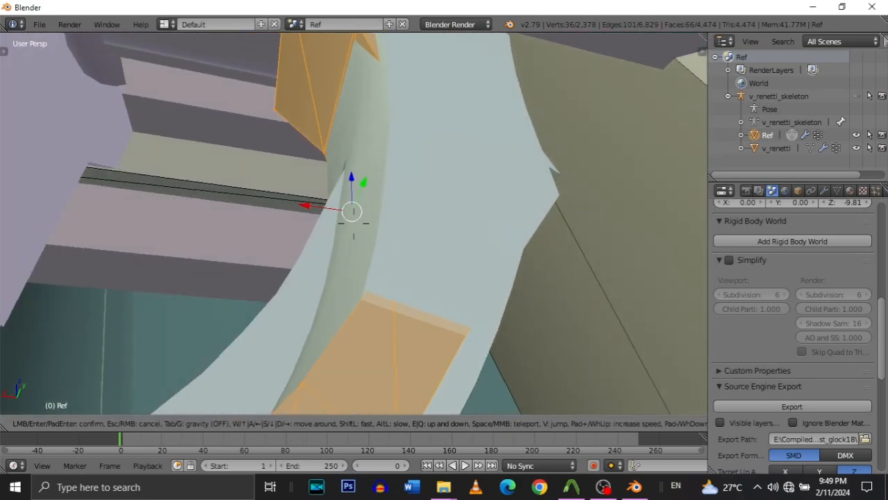
click(354, 224)
drag(321, 206, 338, 214)
Select all connected geometry of the barrel on top of the Ref pistol.
key(shift+f)
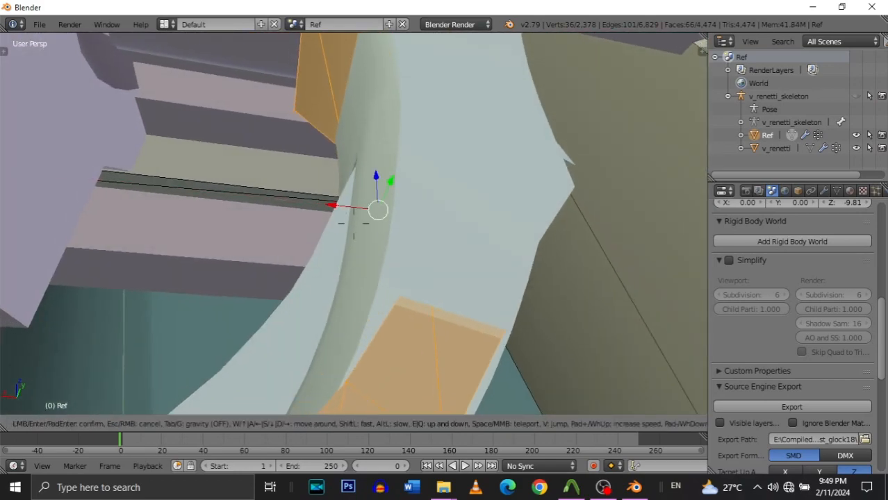
key(s)
key(a)
key(a)
key(s)
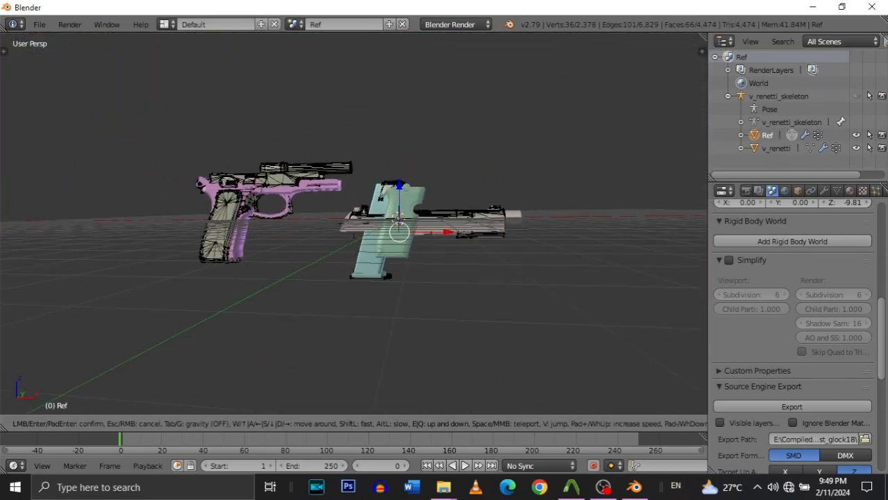
key(w)
key(d)
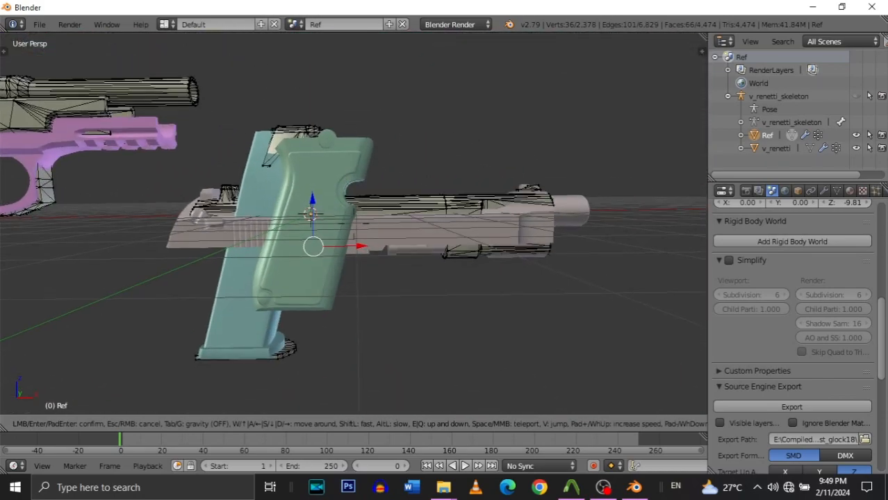
key(s)
key(w)
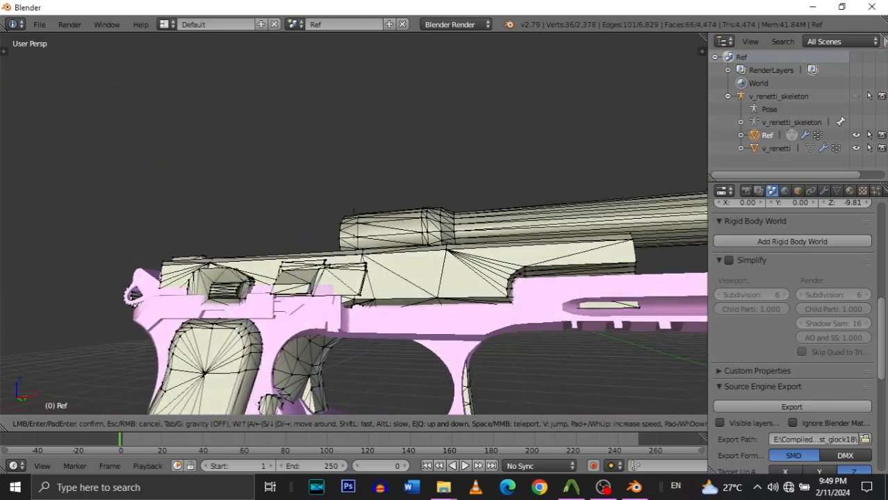
key(s)
key(s)
key(Return)
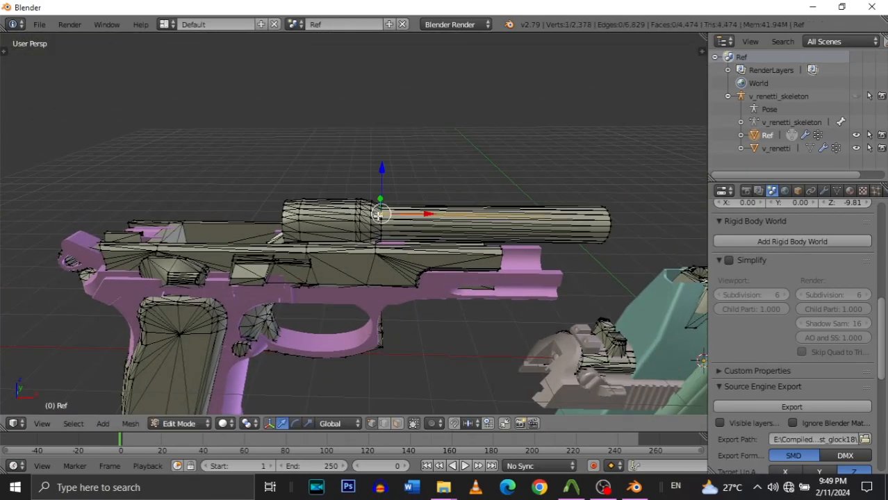
Examine the separate v_renetti slide and its barrel up close and compare them with the selected Ref barrel.
key(shift+f)
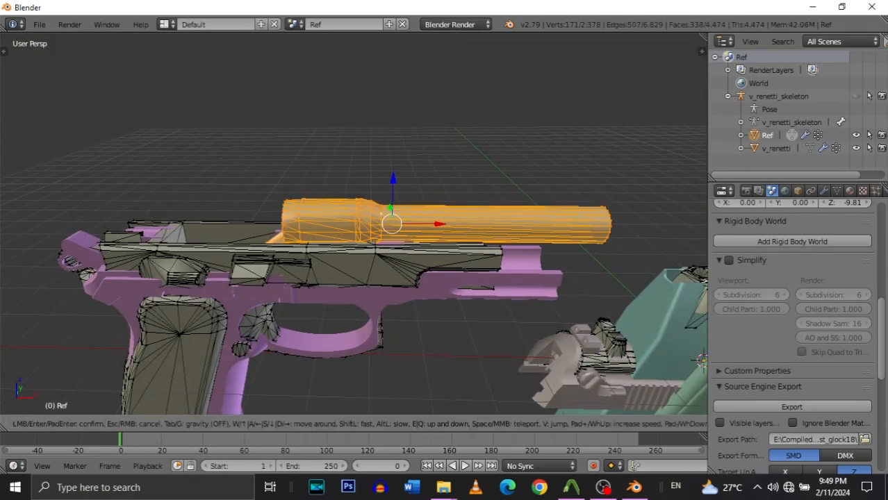
key(d)
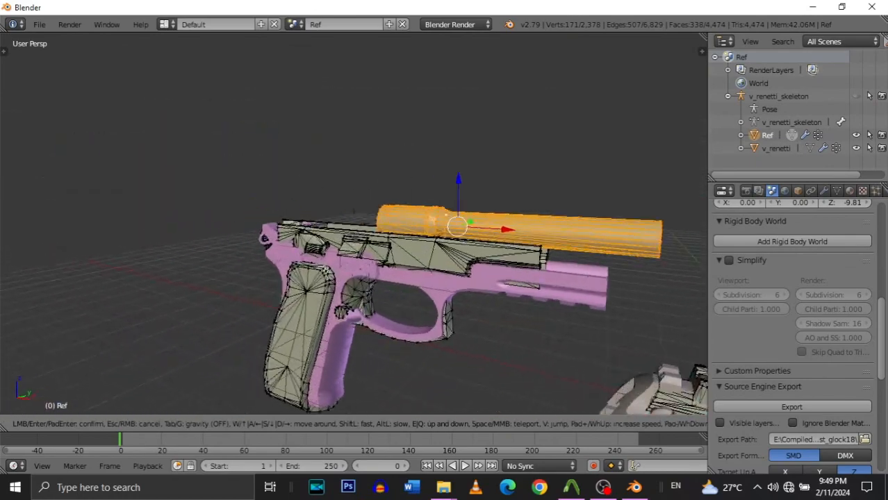
key(d)
key(w)
key(w)
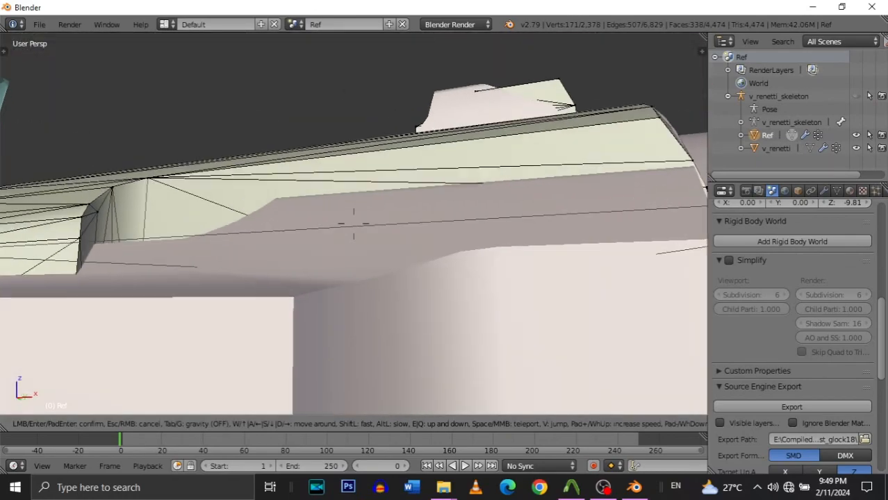
key(s)
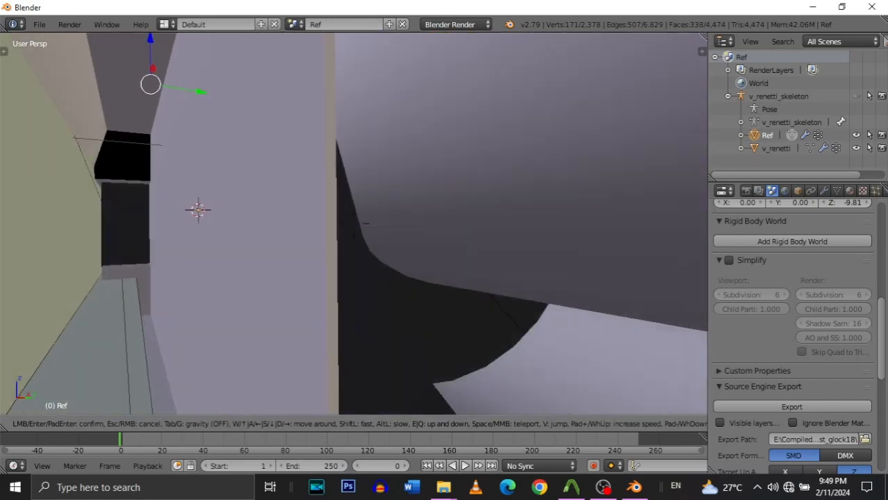
key(w)
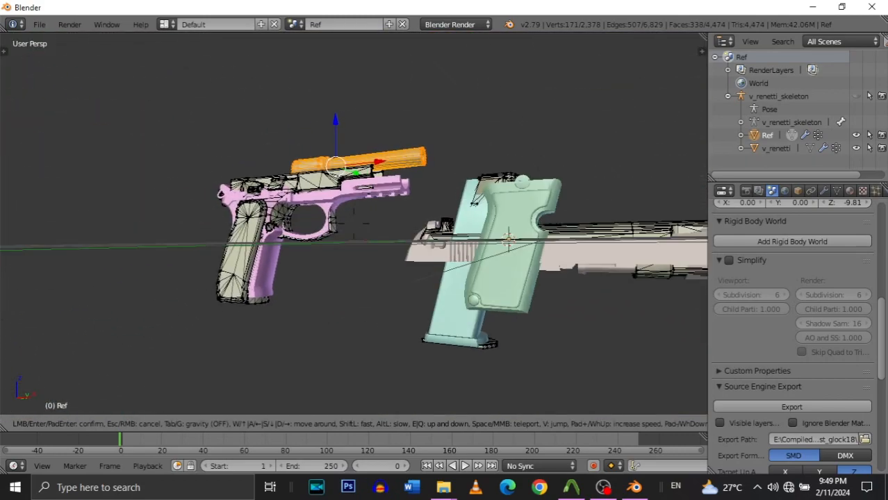
key(s)
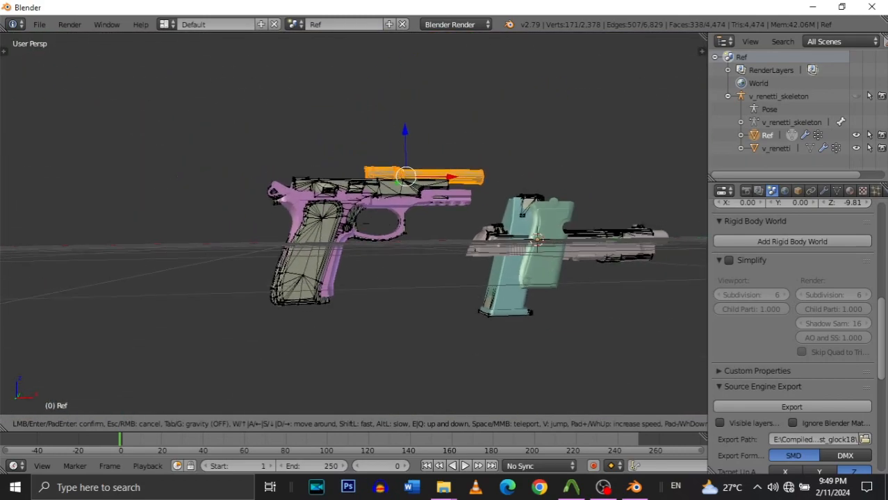
key(w)
key(Return)
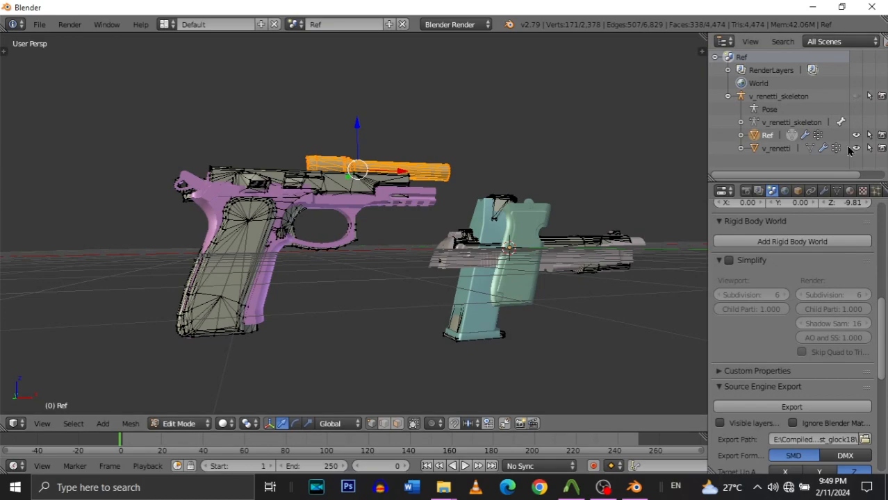
Examine the Ref parts without the v_renetti mesh, hide the v_renetti_skeleton bones and make v_renetti visible again.
key(shift+f)
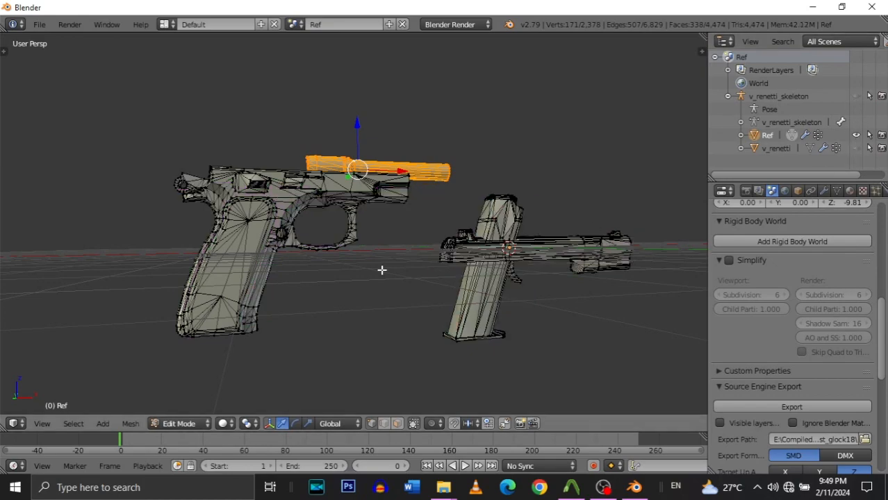
key(w)
key(w)
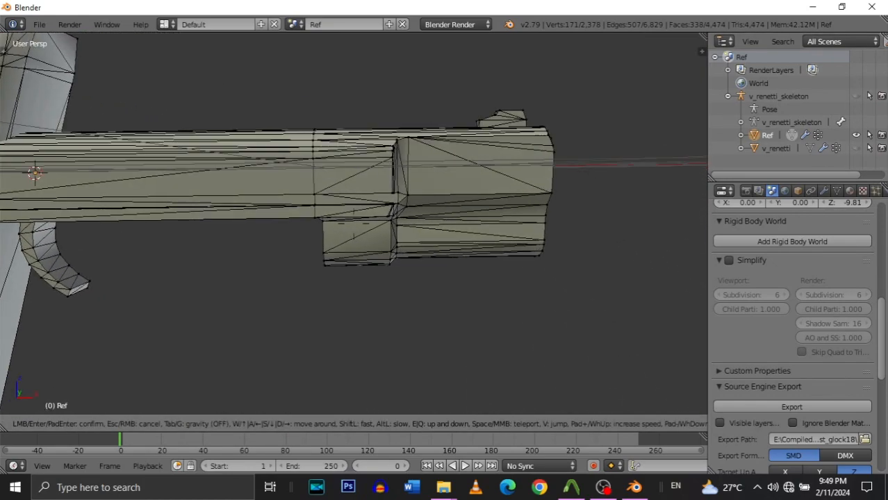
key(s)
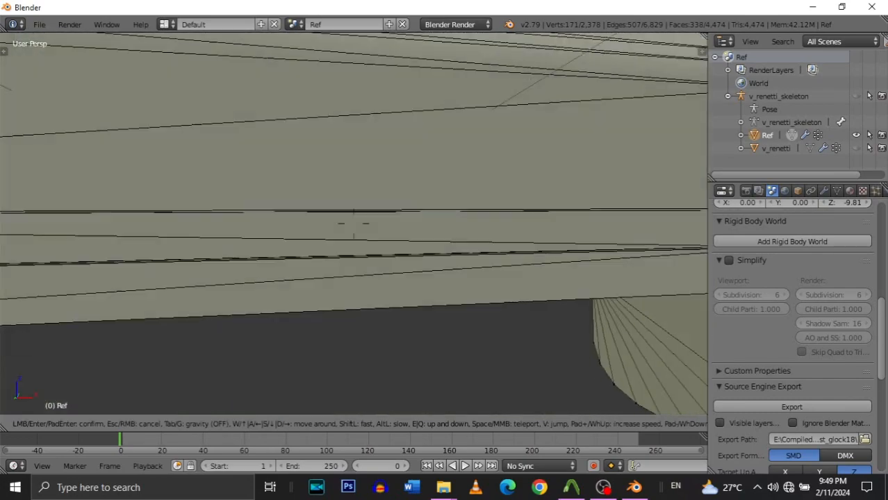
key(s)
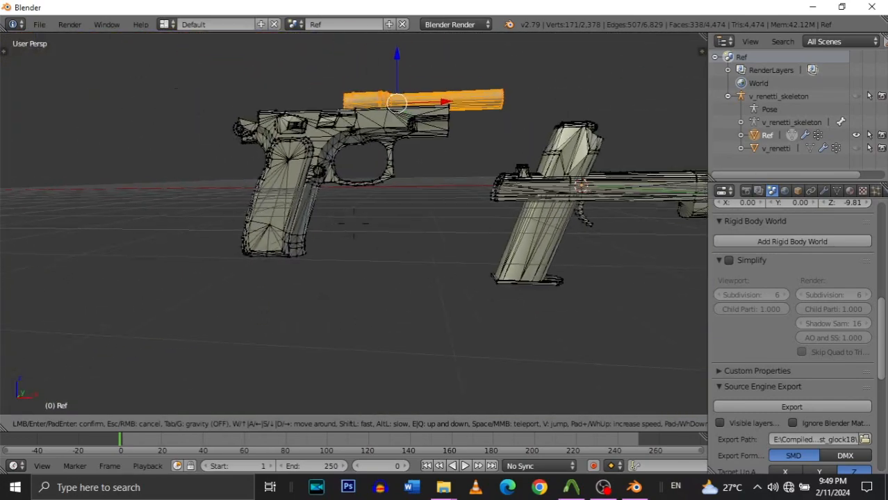
key(a)
click(353, 223)
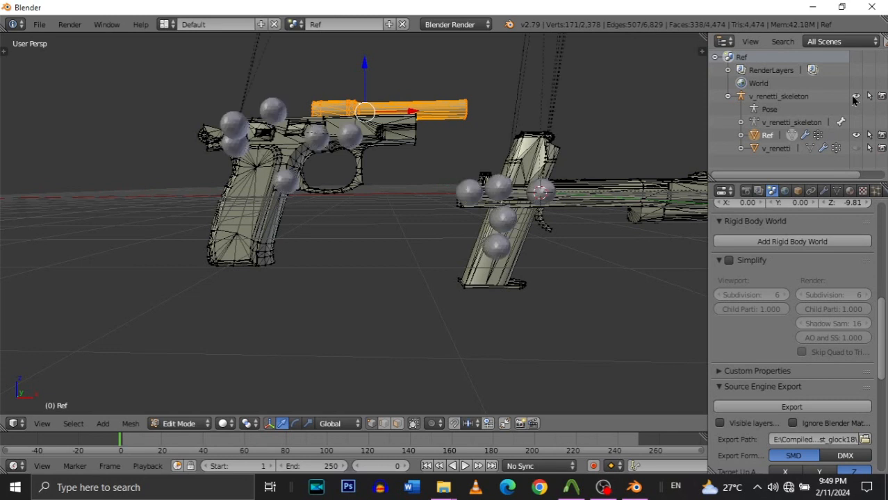
click(856, 97)
click(857, 148)
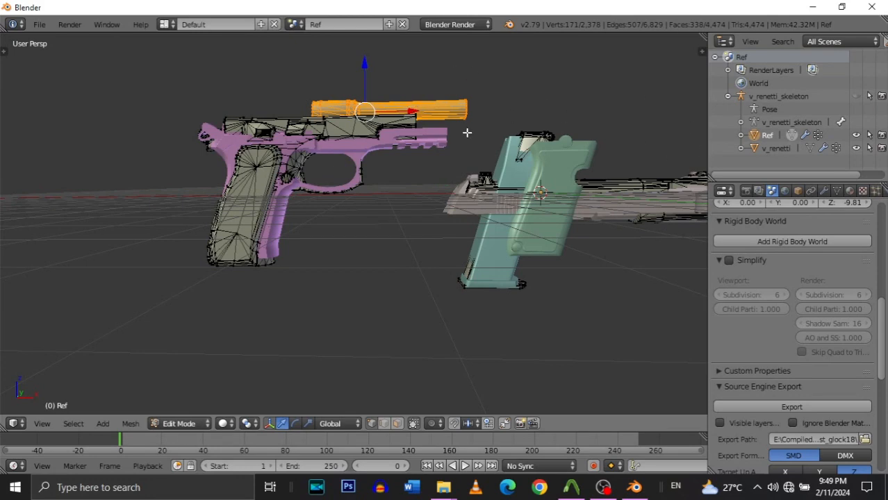
Compare the Ref barrel with the separate v_renetti parts, alternating between object and edit mode.
key(Tab)
key(Tab)
key(shift+f)
key(s)
key(d)
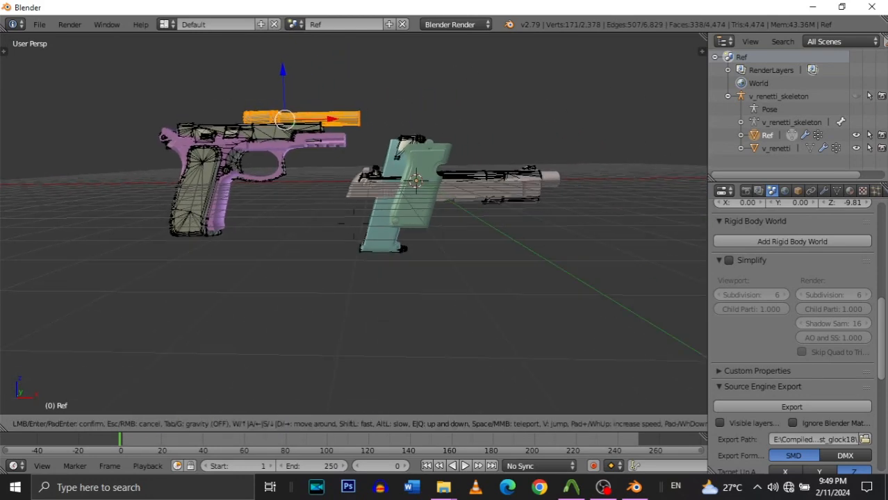
click(353, 224)
key(Tab)
key(Tab)
key(Tab)
key(Tab)
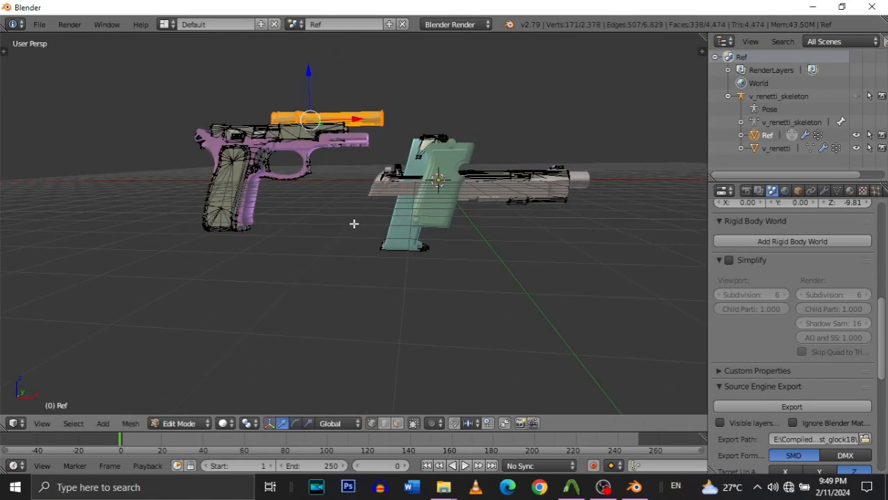
Leave editing of the Ref mesh and inspect both pistol models in object mode.
key(Tab)
key(Tab)
key(Tab)
key(shift+f)
key(w)
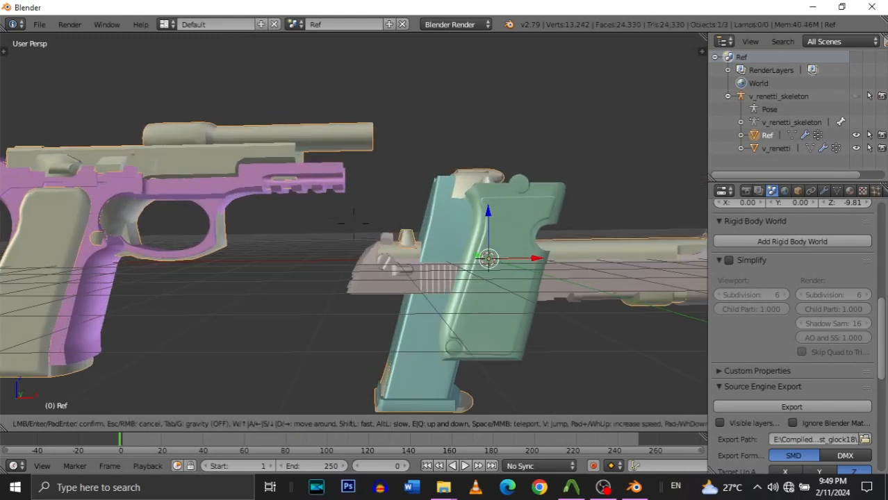
key(Escape)
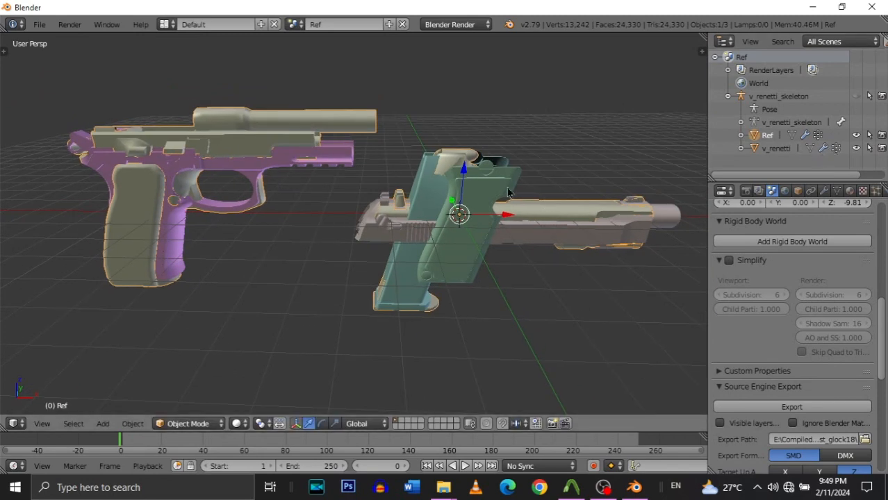
key(Tab)
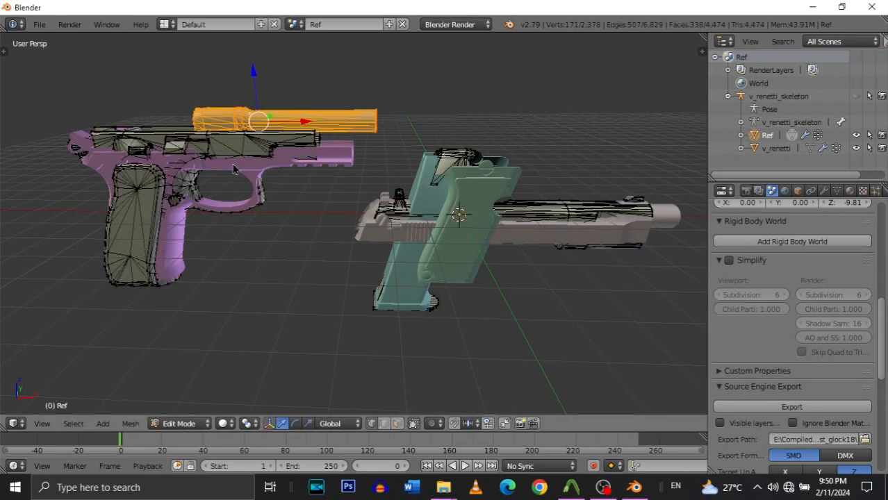
key(Tab)
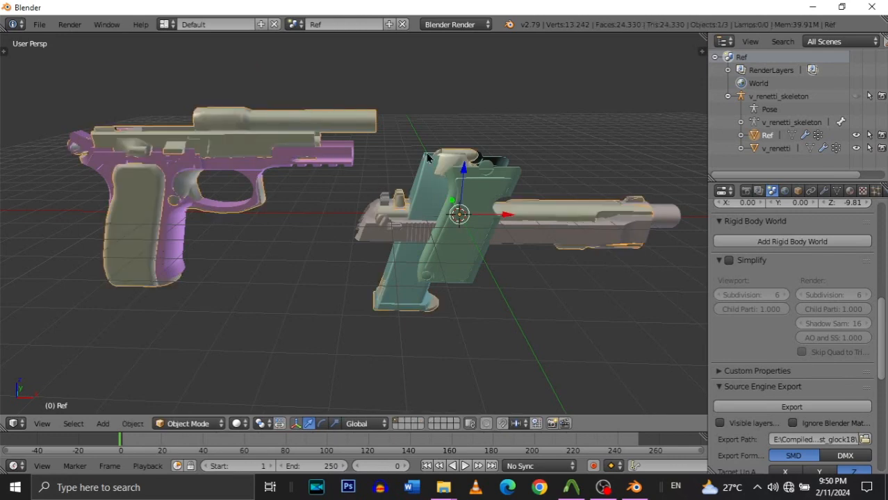
Select the v_renetti mesh, display its transform properties beside the model and widen the 3D view area.
right_click(494, 197)
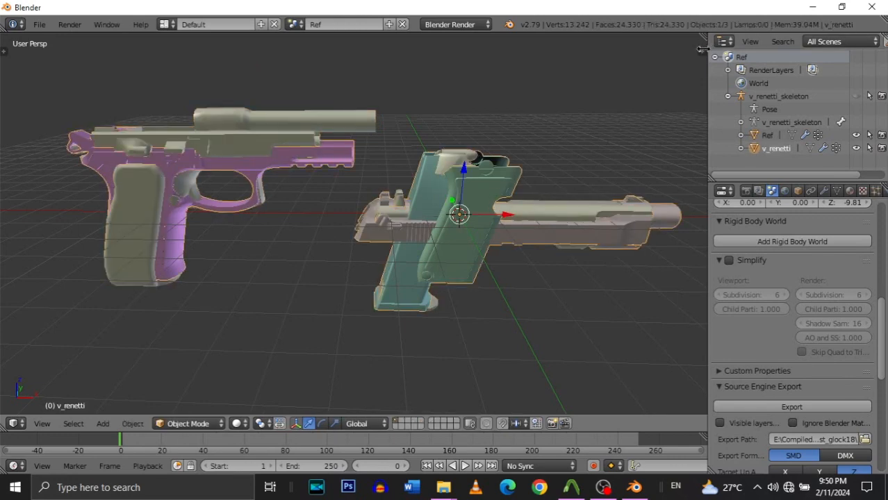
click(702, 52)
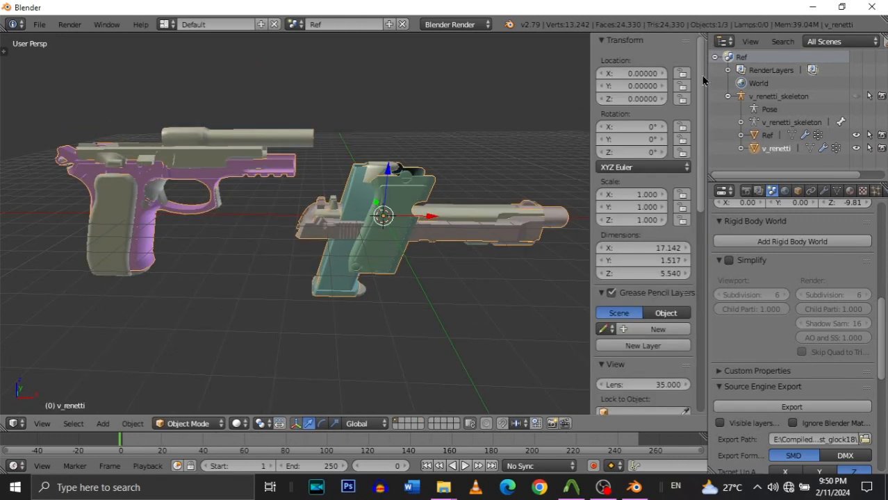
drag(707, 83, 780, 91)
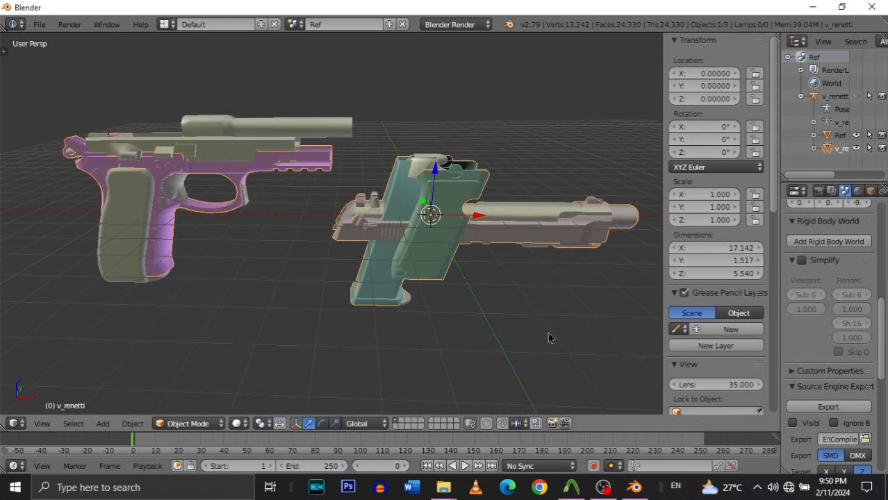
Look through the v_renetti object's transform, dimensions, view, 3D cursor and shading settings.
scroll(702, 200, down, 10)
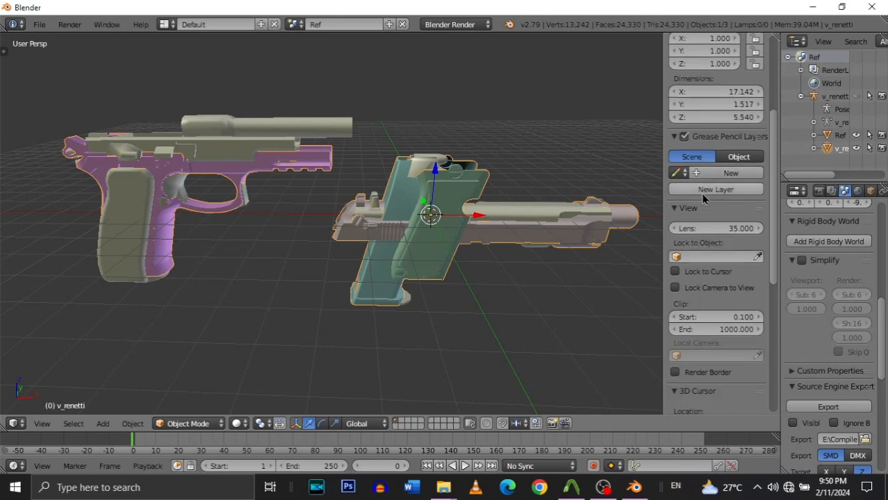
scroll(703, 199, down, 2)
scroll(703, 199, up, 8)
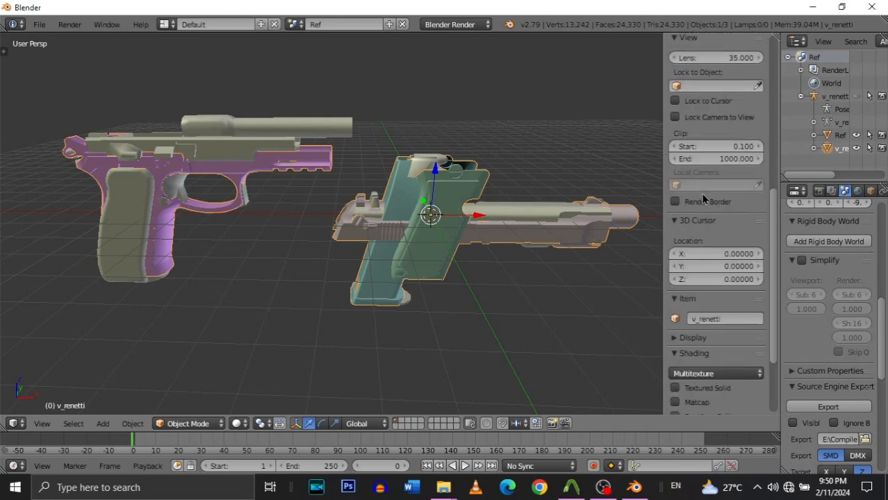
scroll(702, 199, up, 5)
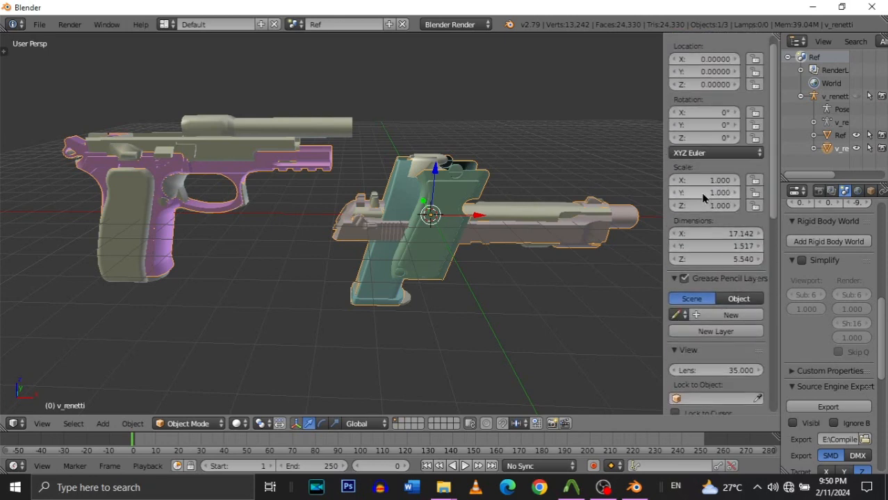
scroll(703, 199, down, 4)
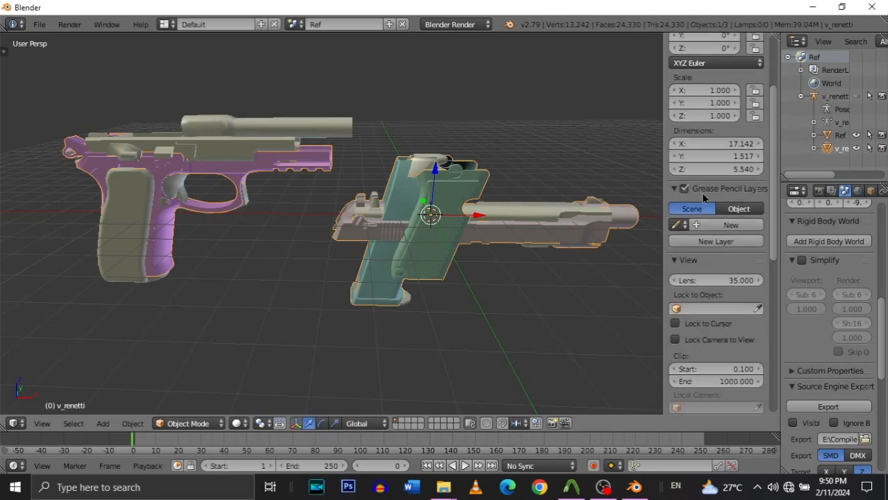
Enter edit mode on the v_renetti mesh and view the selected vertex's transform and weight data.
key(Tab)
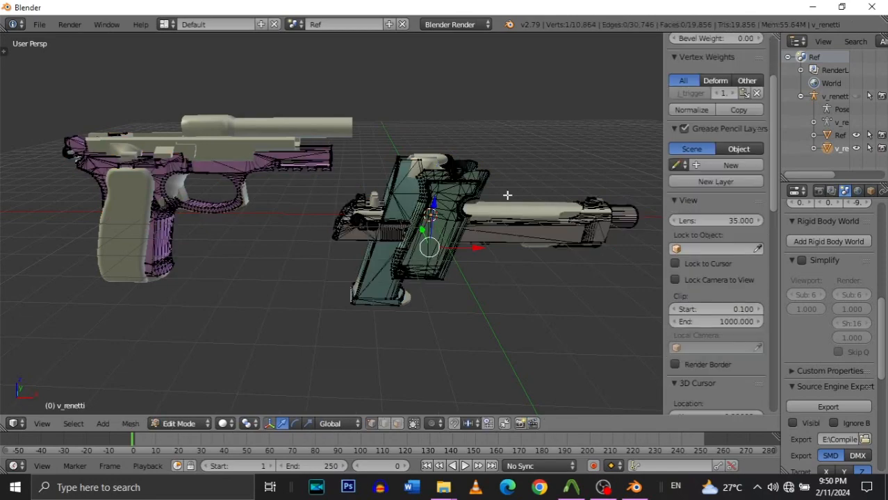
key(shift+f)
key(w)
key(s)
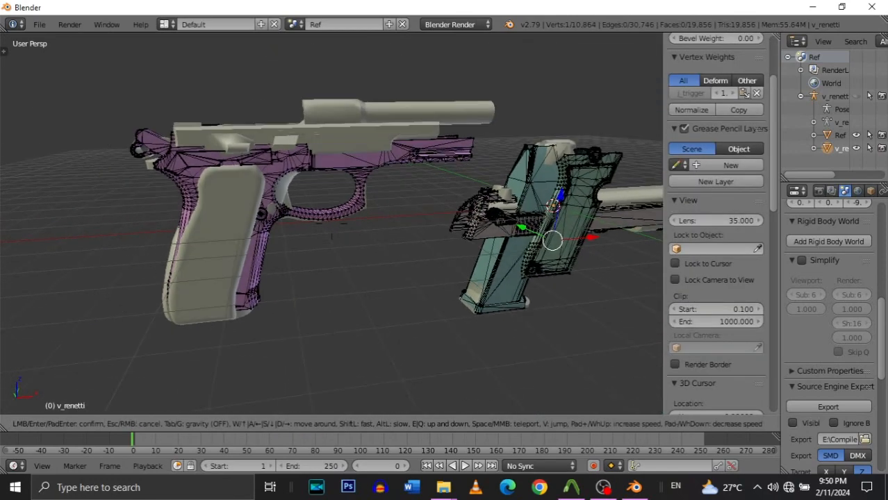
click(628, 160)
scroll(690, 158, up, 4)
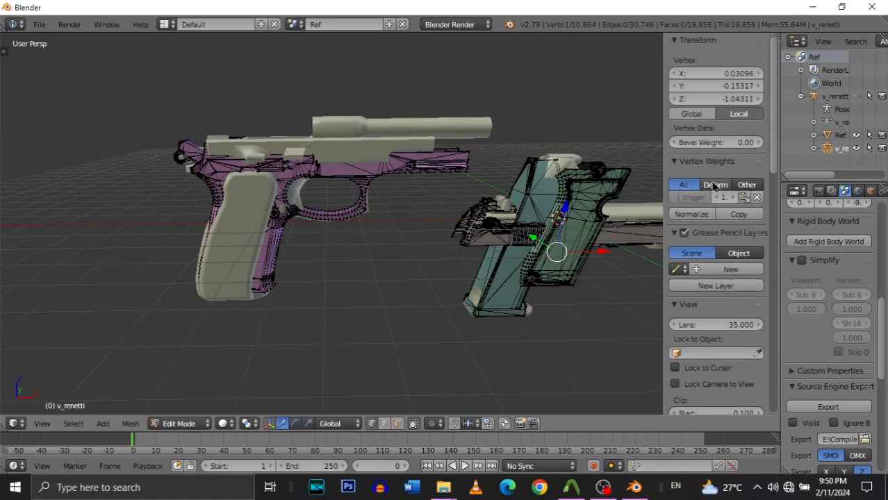
key(shift+f)
key(w)
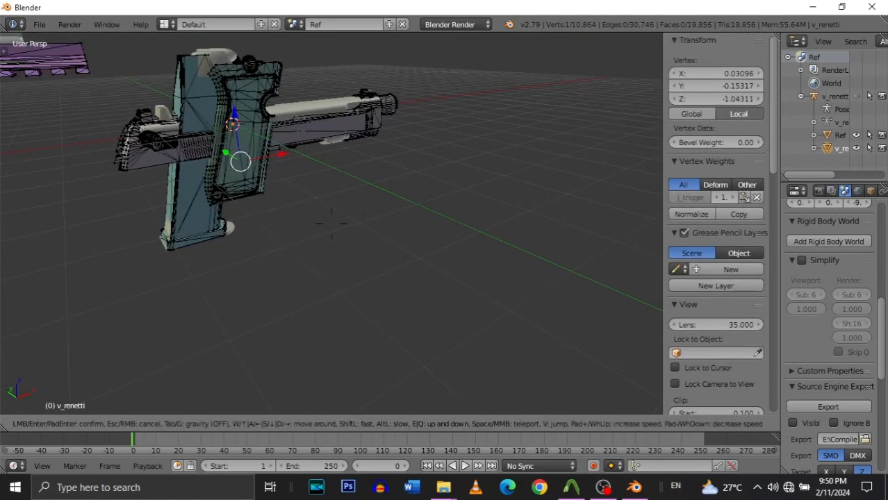
key(s)
click(386, 213)
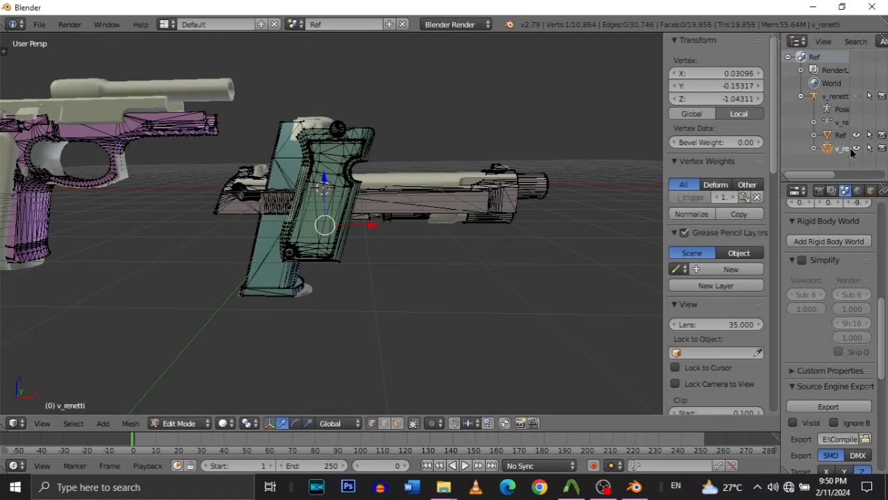
Hide the Ref object and inspect the v_renetti frame, magazine, grips and slide from several sides.
click(857, 136)
key(shift+f)
key(s)
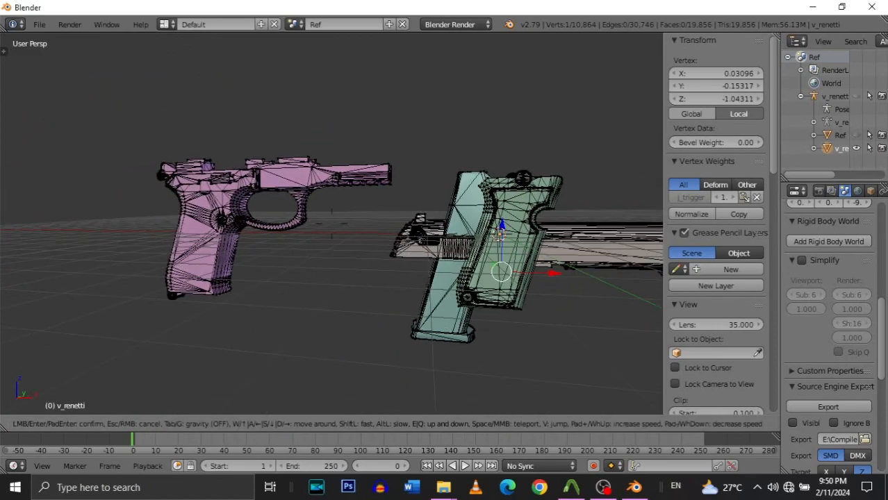
key(w)
key(s)
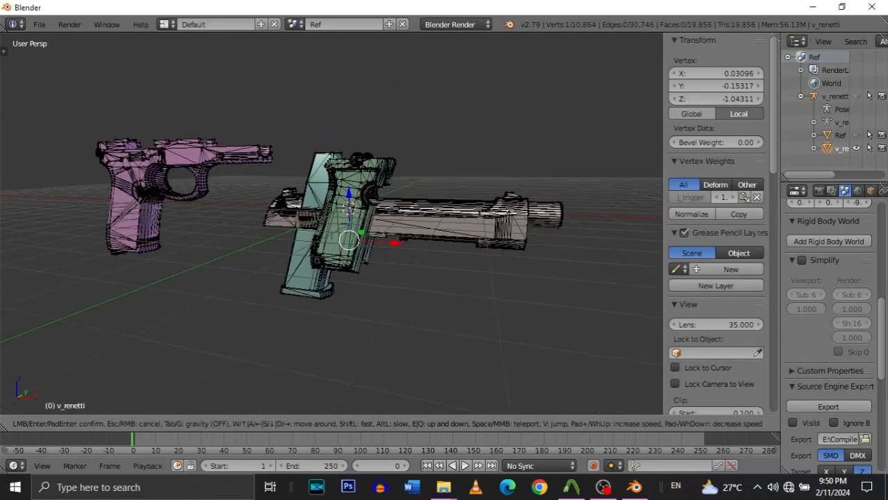
key(a)
key(w)
key(s)
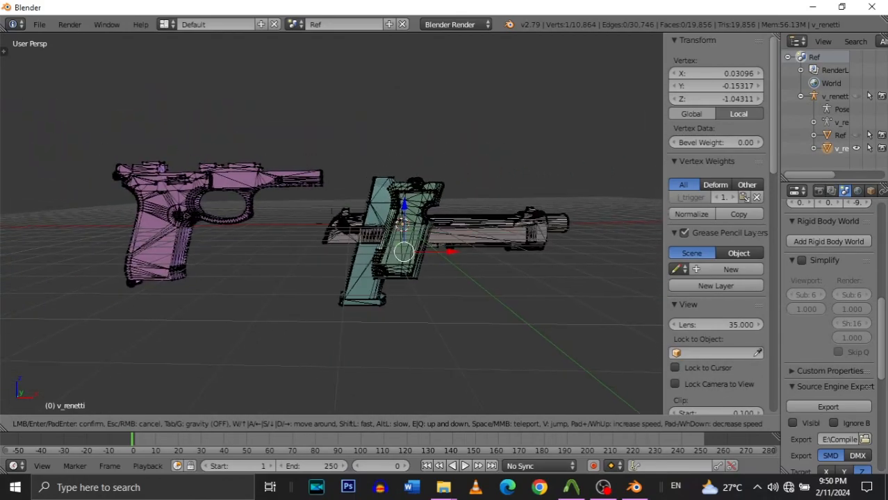
key(w)
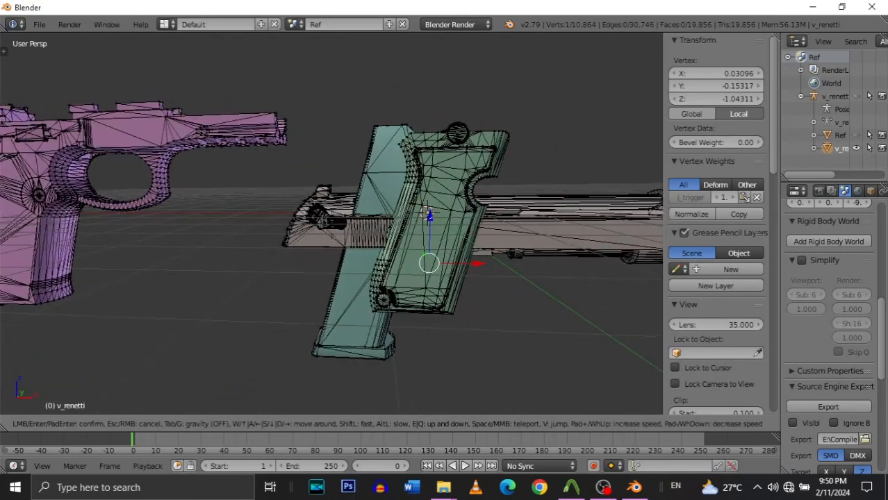
key(s)
key(w)
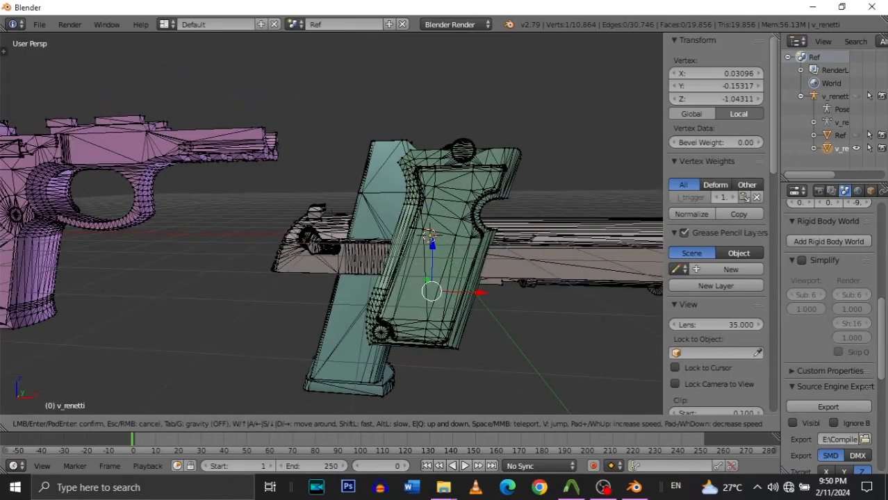
key(s)
key(w)
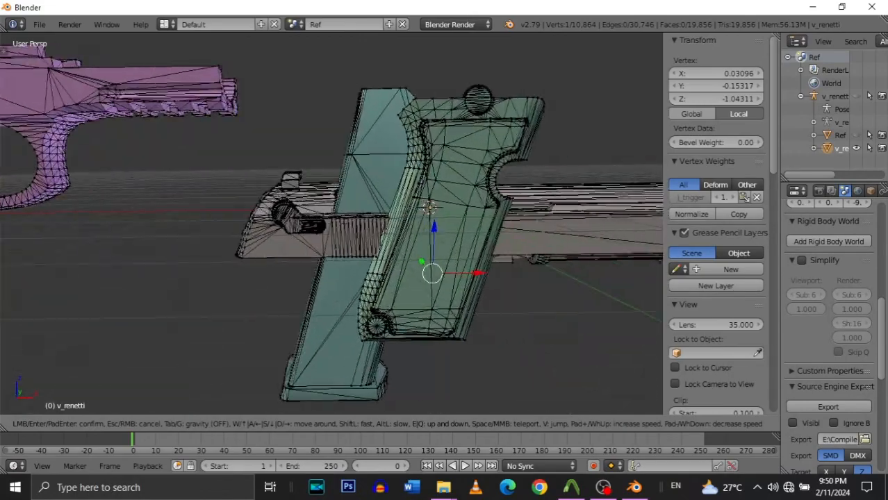
key(s)
key(w)
key(d)
key(s)
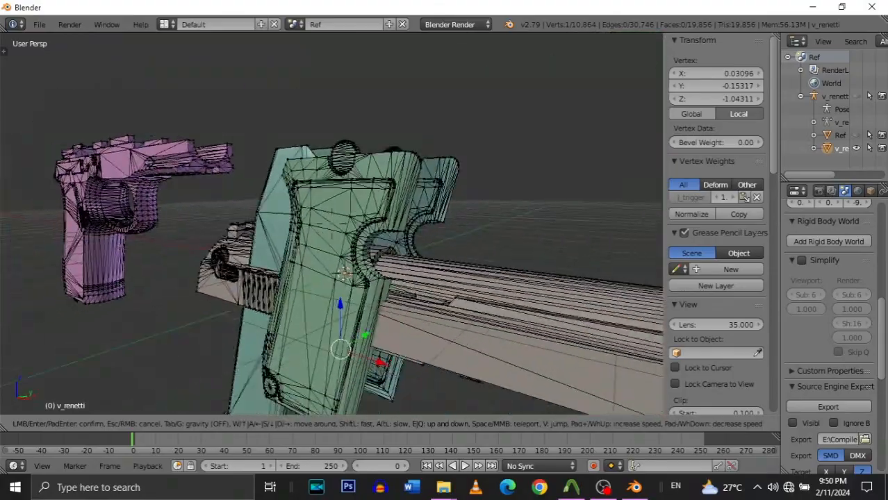
Pick a single vertex on the hammer at the rear of the v_renetti frame.
key(w)
key(s)
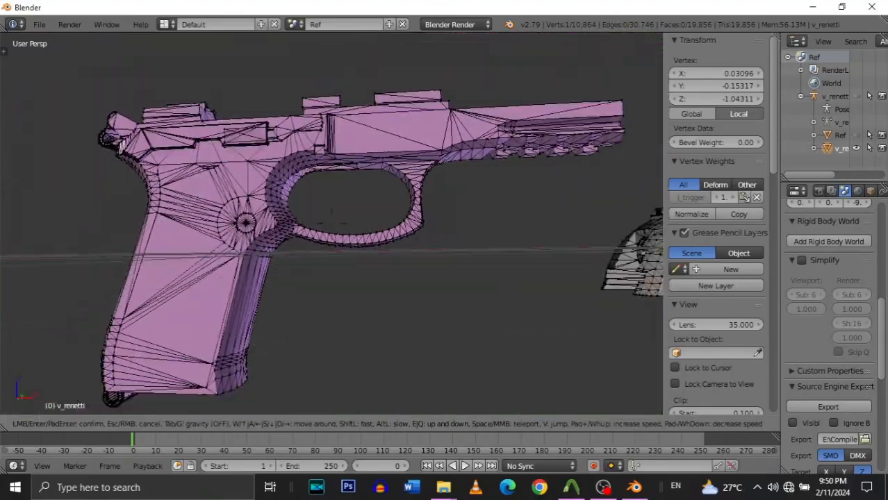
key(w)
click(337, 190)
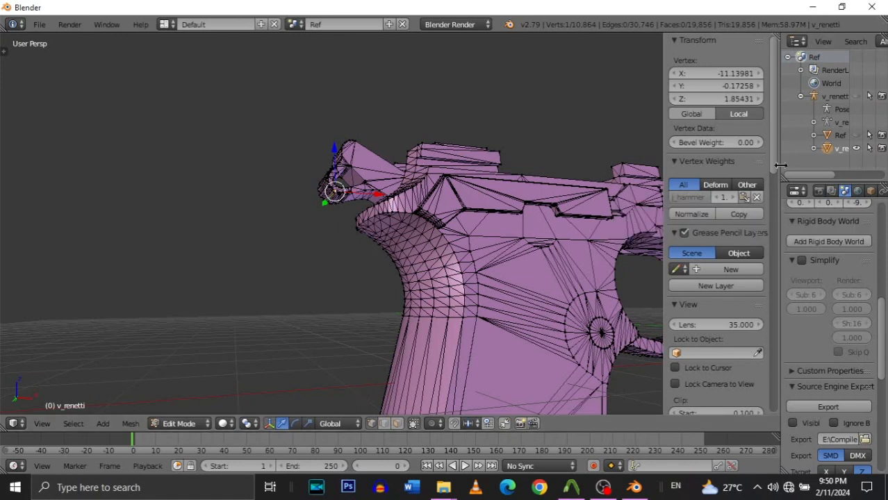
Widen the properties area, show the v_renetti mesh data and look through its vertex groups list.
drag(782, 165, 631, 175)
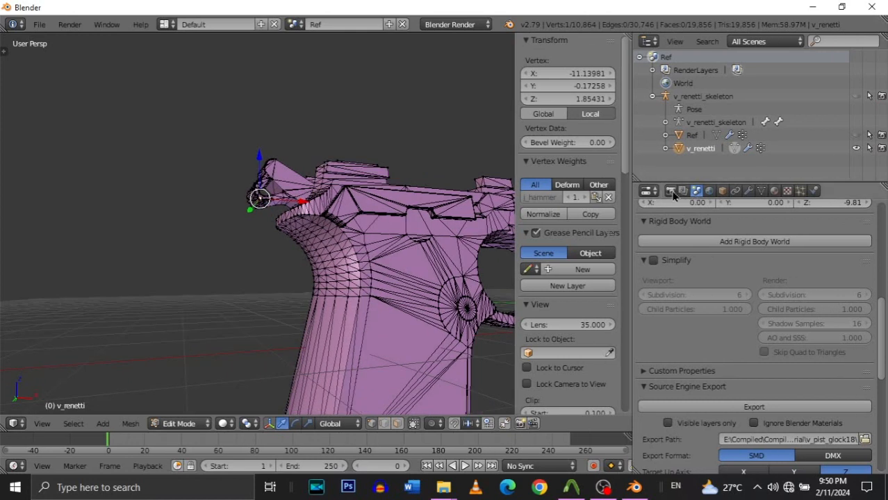
click(762, 191)
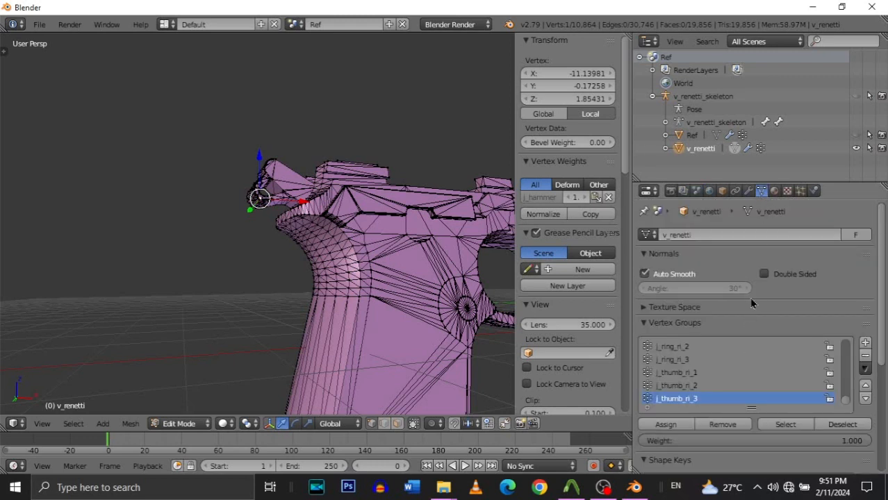
scroll(752, 303, down, 2)
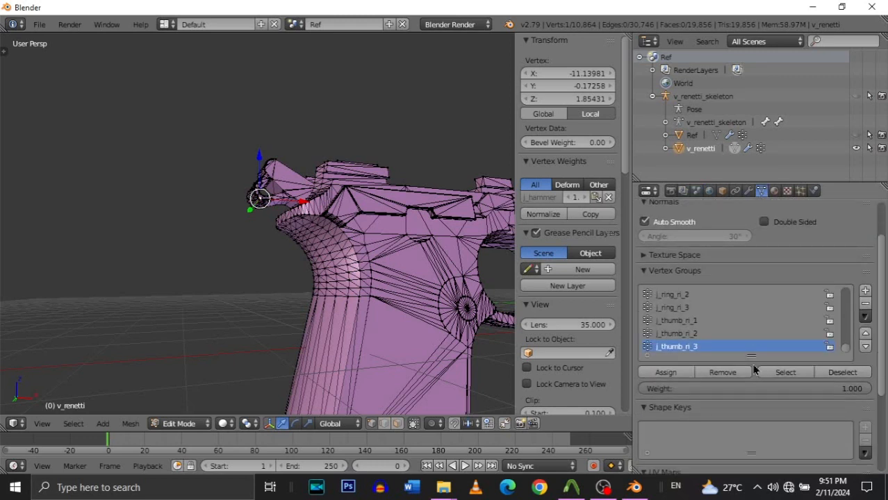
scroll(732, 317, up, 5)
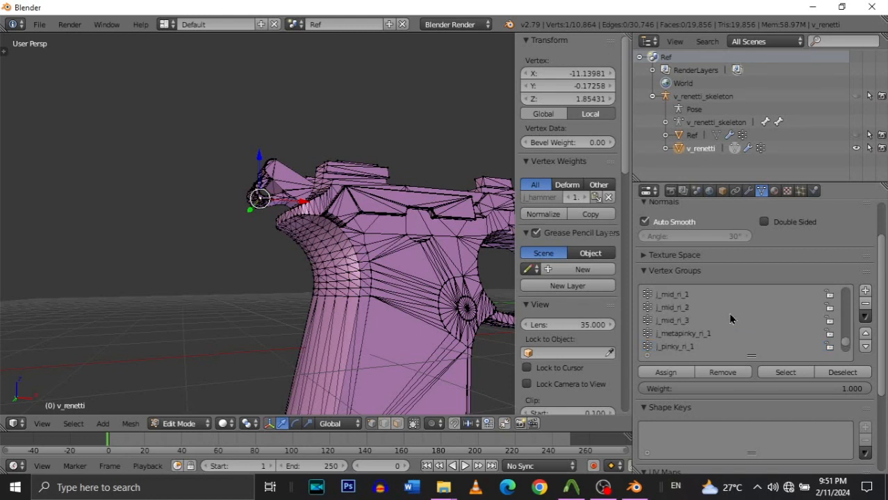
scroll(730, 318, up, 8)
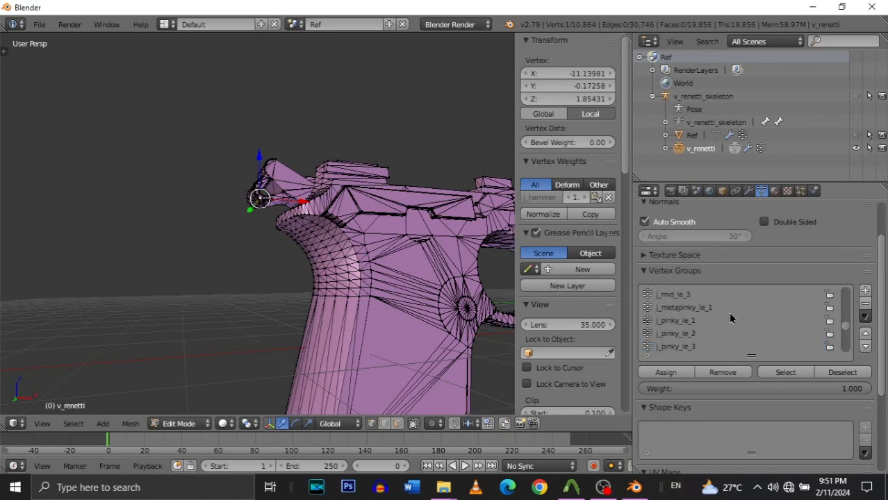
scroll(731, 318, up, 5)
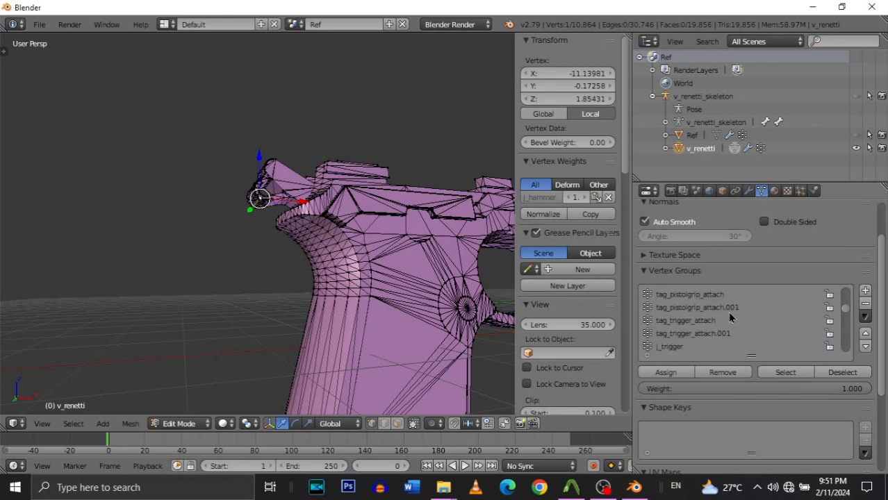
scroll(730, 317, up, 4)
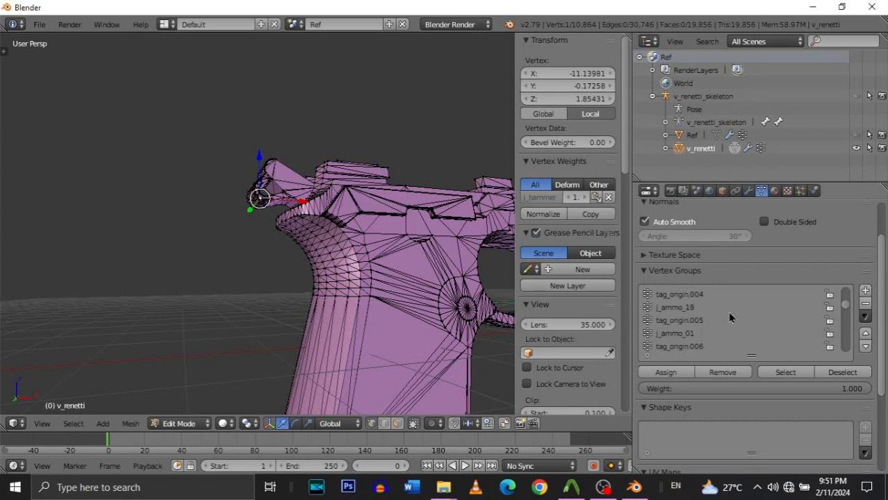
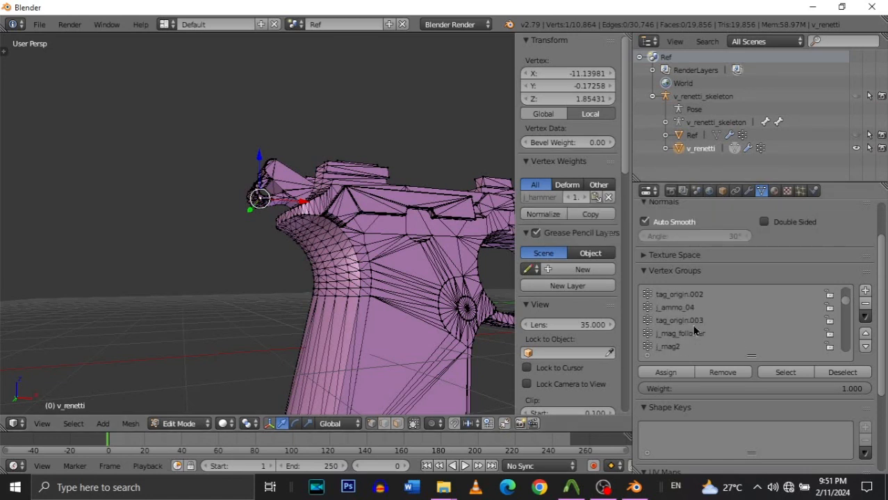
Make j_hammer the active vertex group and select all of its vertices.
click(541, 202)
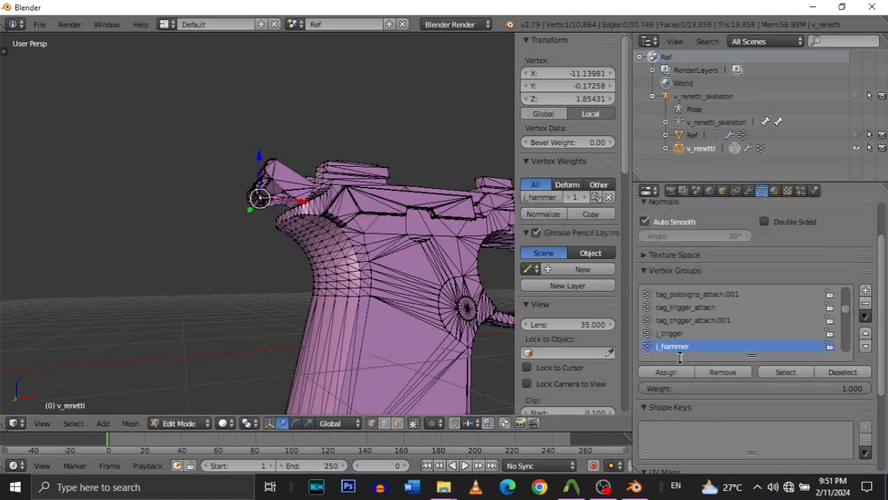
middle_drag(356, 282, 261, 227)
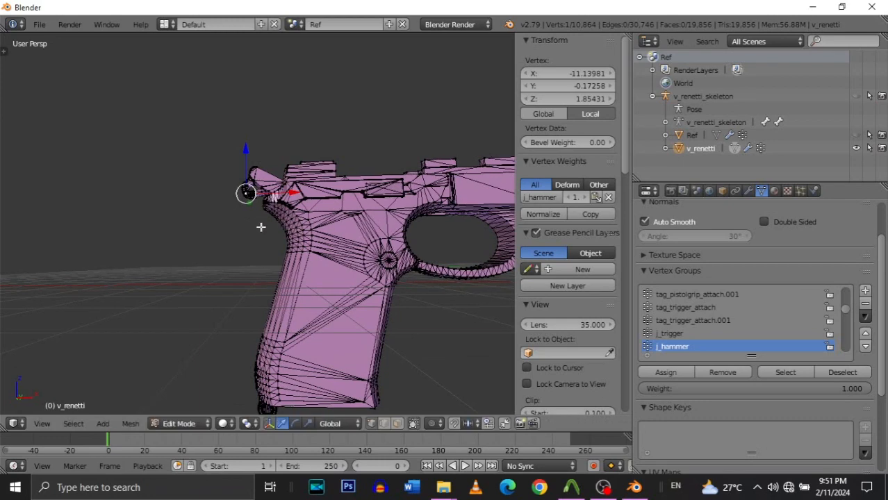
click(786, 373)
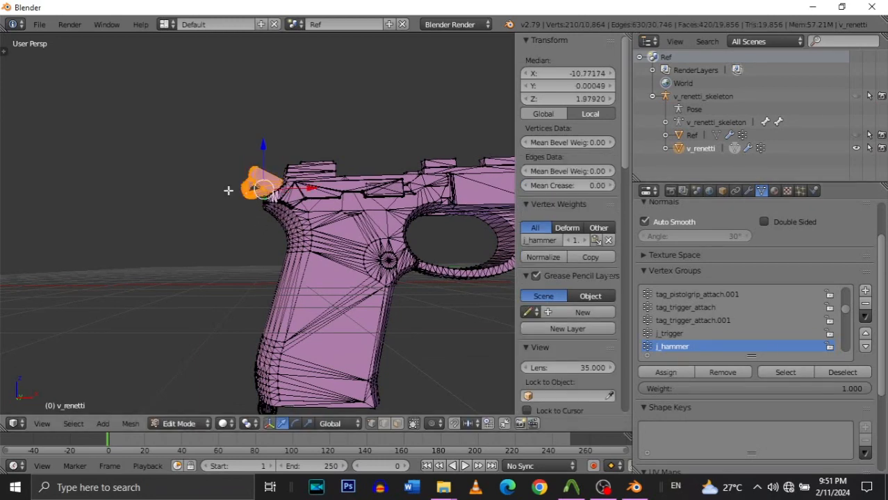
Pick a vertex on the v_renetti trigger, make j_trigger the active vertex group and select all of its vertices.
key(shift+f)
key(s)
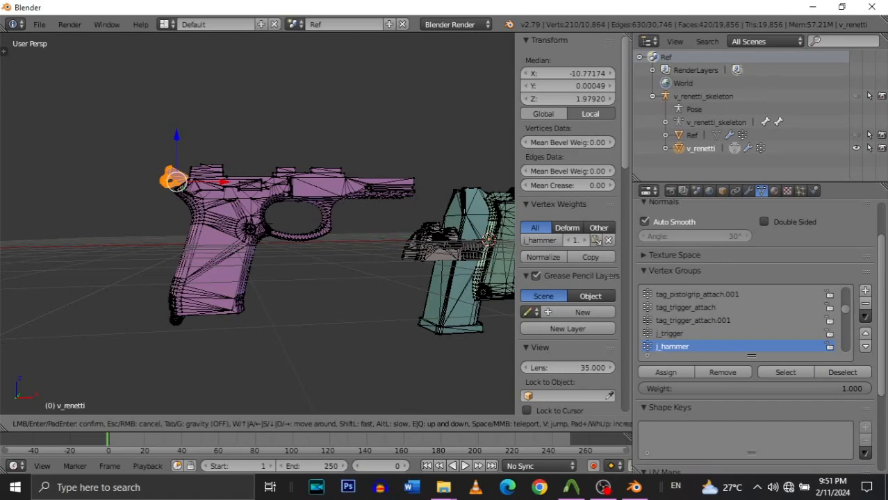
key(w)
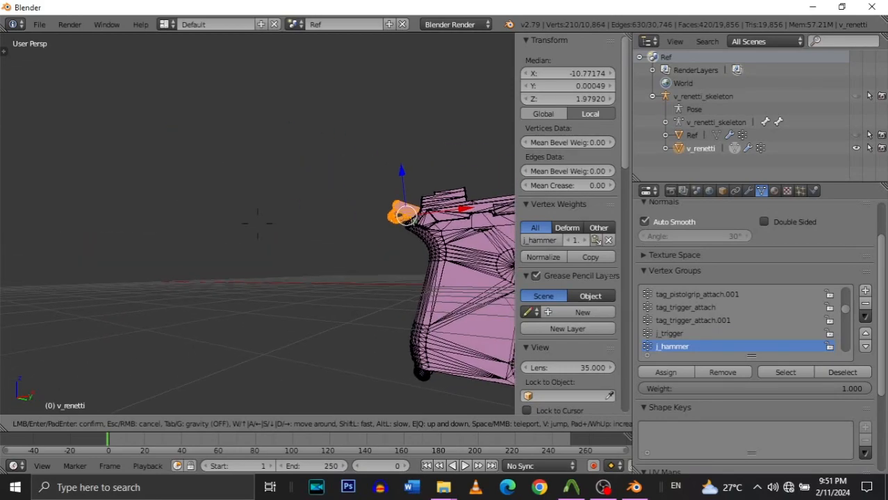
key(s)
key(w)
key(s)
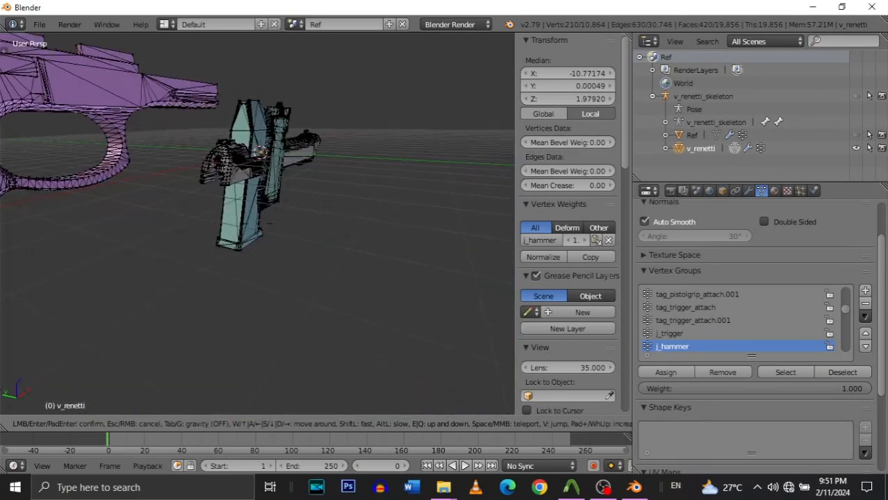
key(w)
click(245, 223)
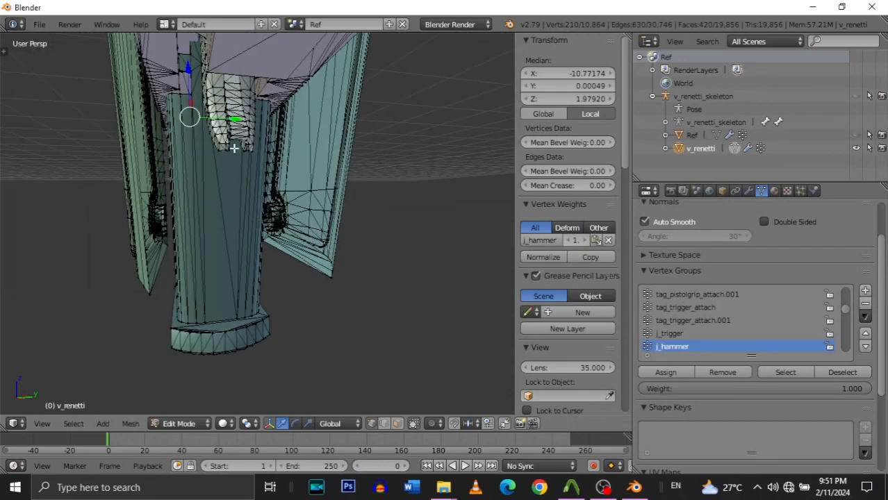
right_click(241, 137)
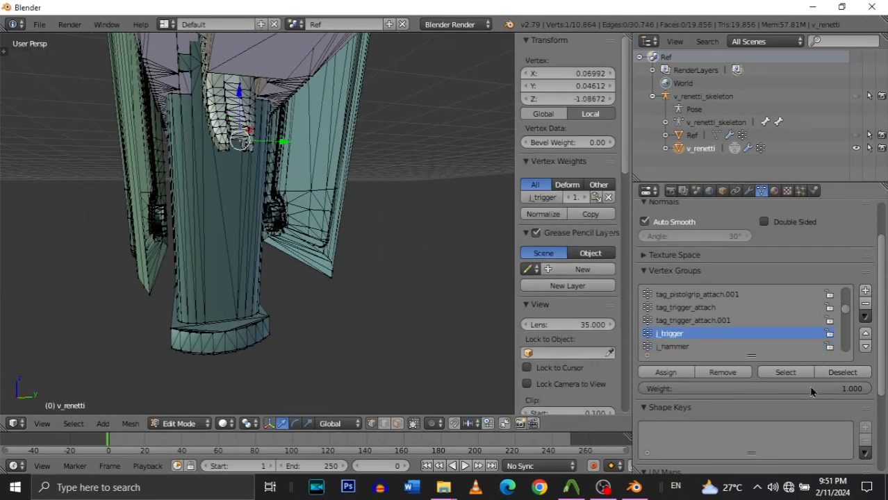
click(770, 371)
Pick a vertex on the v_renetti slide, make j_slide the active vertex group and select all of its vertices.
key(shift+f)
key(s)
click(258, 222)
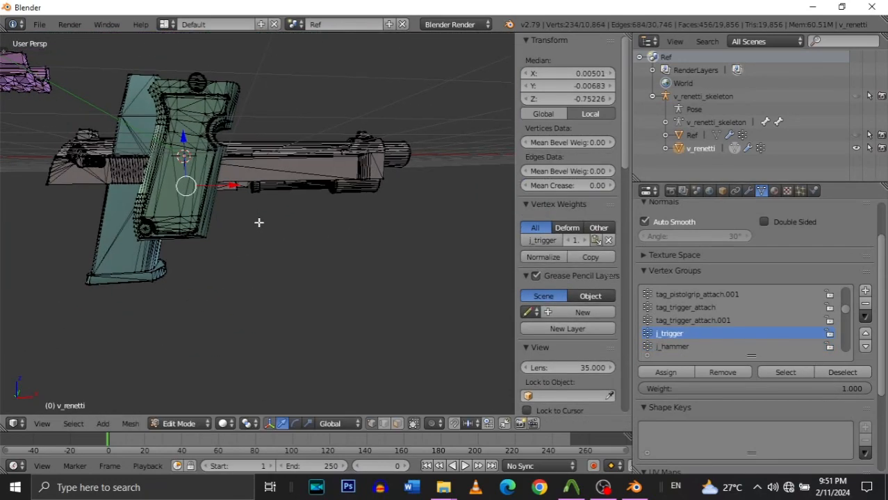
right_click(368, 180)
scroll(599, 300, down, 2)
click(560, 198)
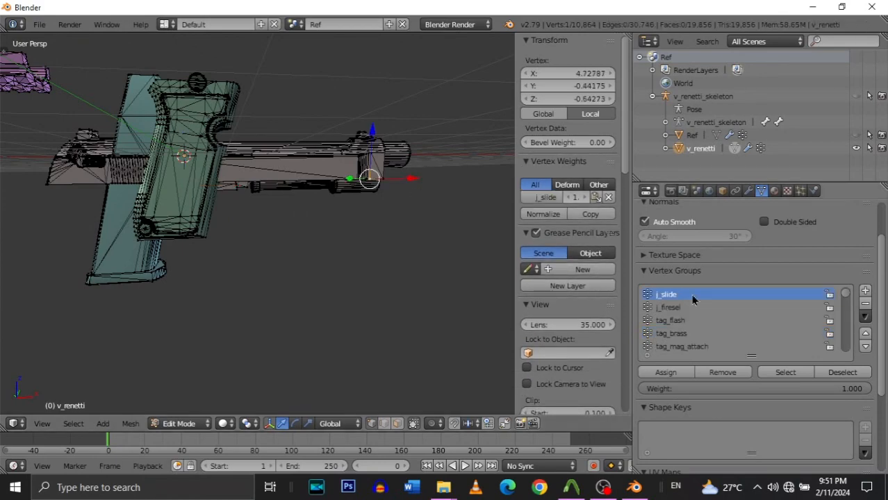
click(790, 372)
Pick a vertex on the v_renetti barrel's muzzle, make tag_barrel_attach.001 the active vertex group and select all of its vertices.
key(shift+f)
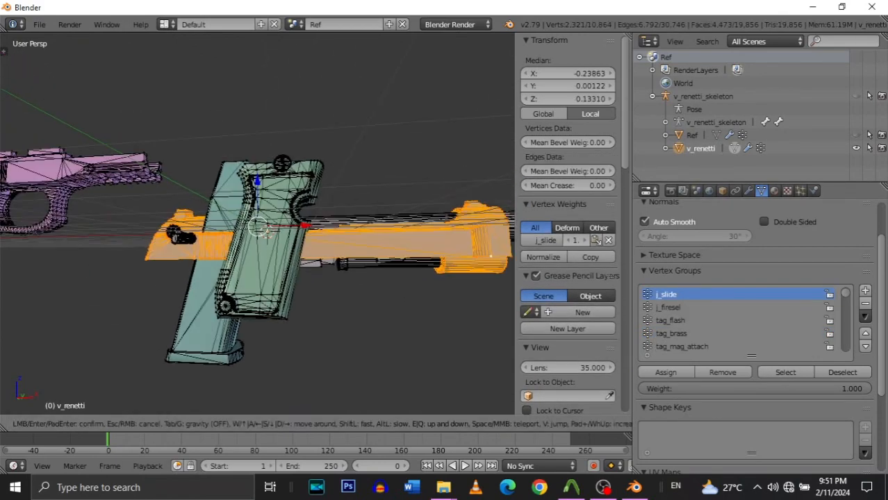
key(w)
key(s)
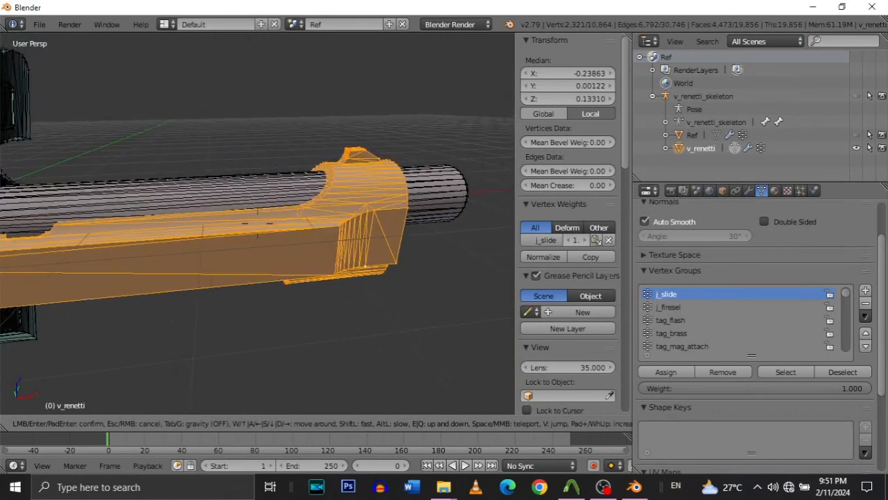
click(257, 224)
right_click(387, 217)
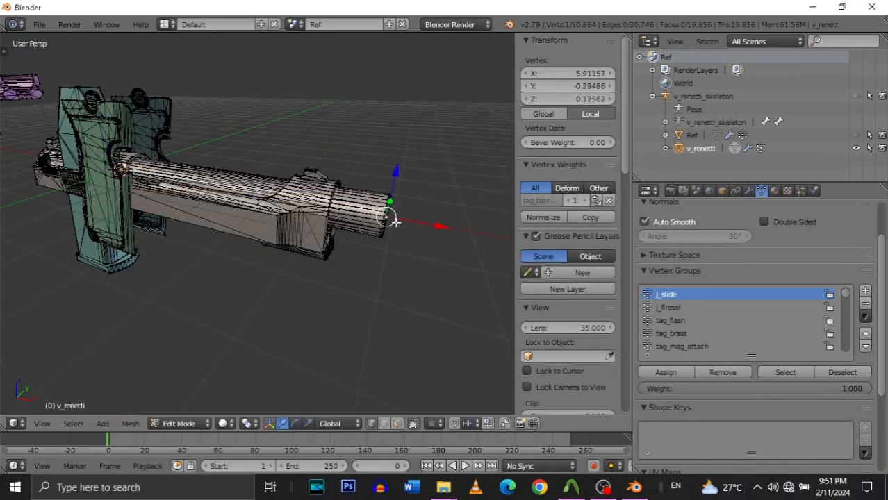
click(540, 197)
click(803, 374)
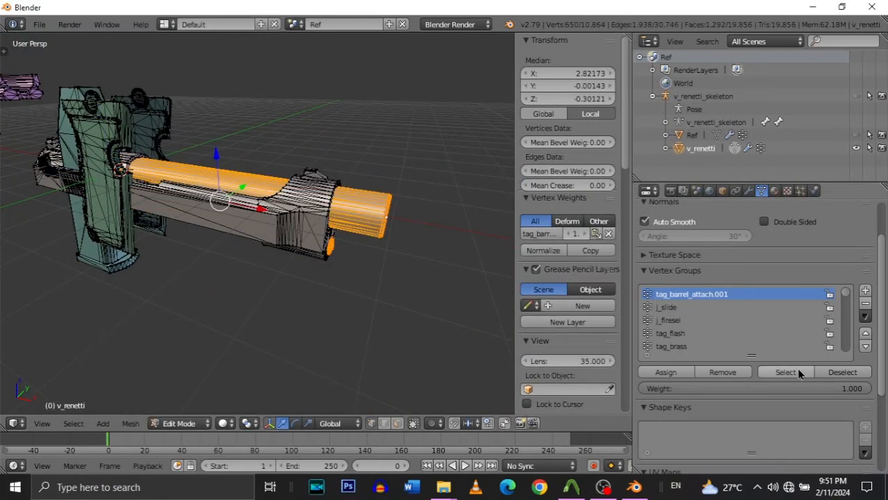
Inspect the selected barrel vertices from several sides and pick a vertex at the rear of the slide to check its group.
key(shift+f)
key(w)
key(a)
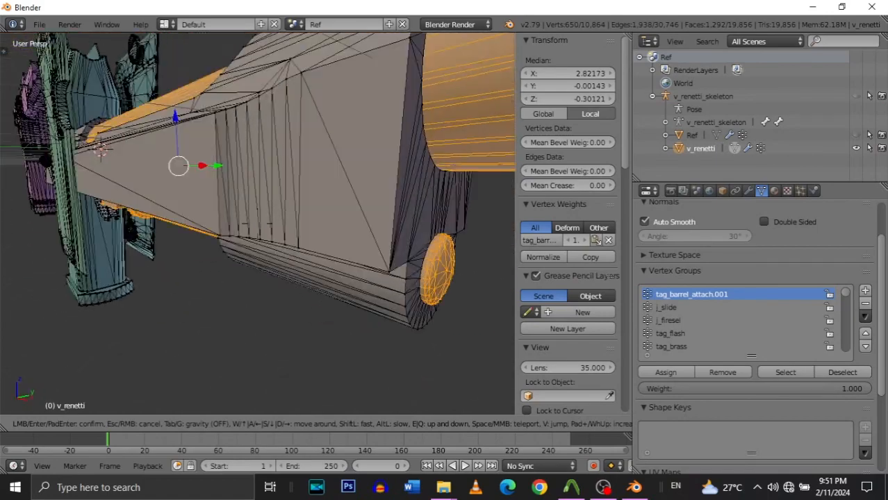
key(s)
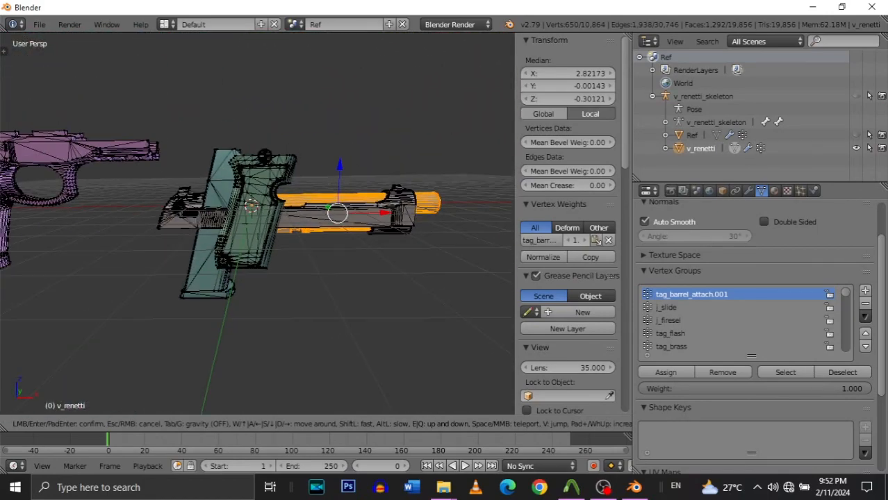
key(w)
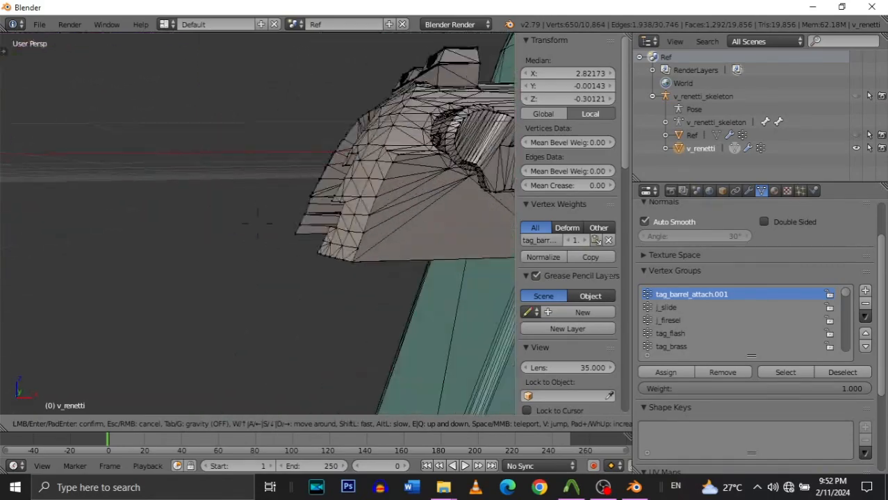
key(s)
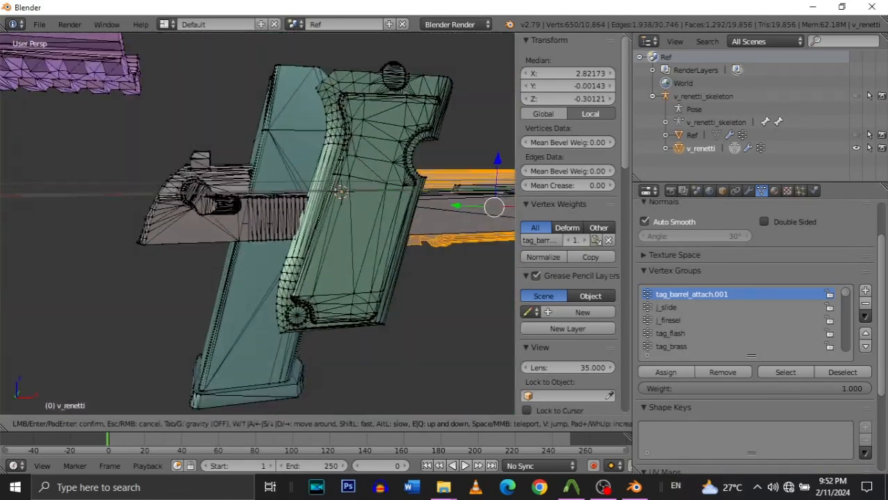
key(w)
key(s)
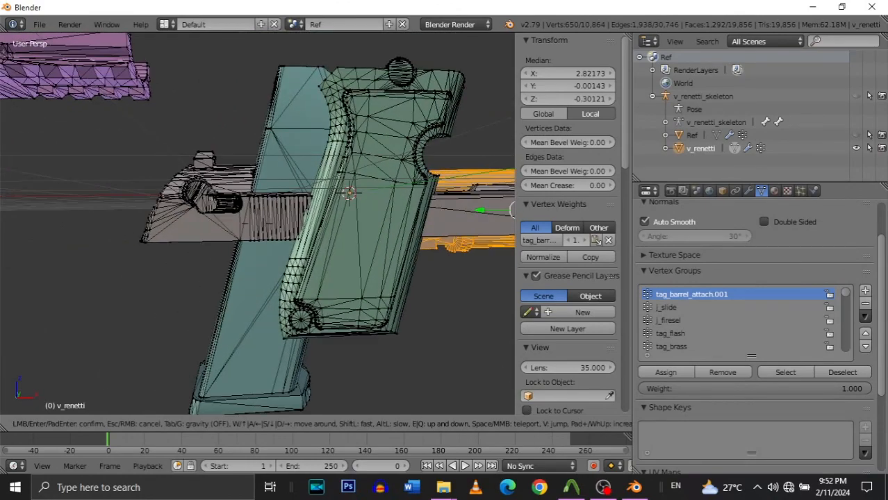
click(258, 224)
right_click(304, 221)
Pick a vertex on the v_renetti grip panel, make tag_pistolgrip_attach.001 the active vertex group and select all of its vertices.
key(shift+f)
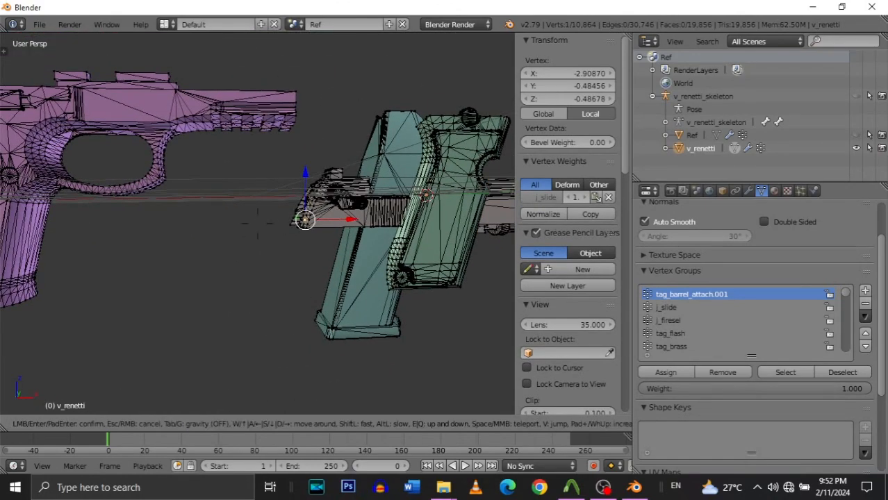
key(w)
key(s)
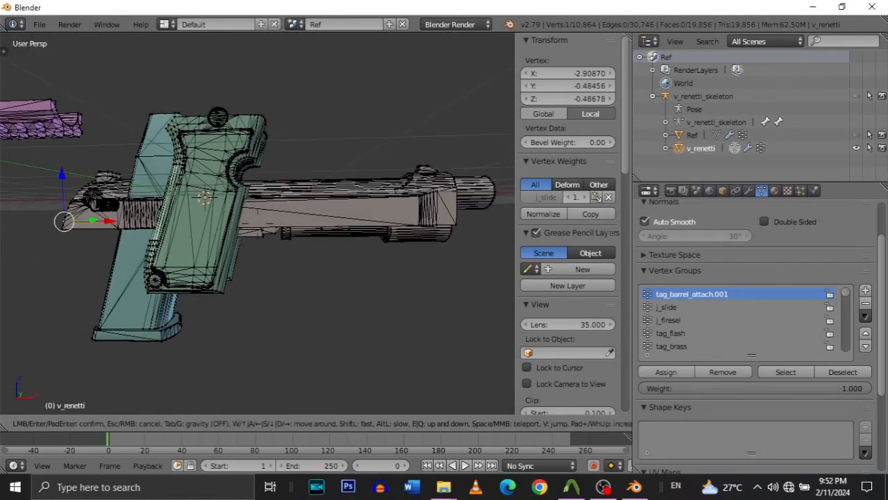
key(w)
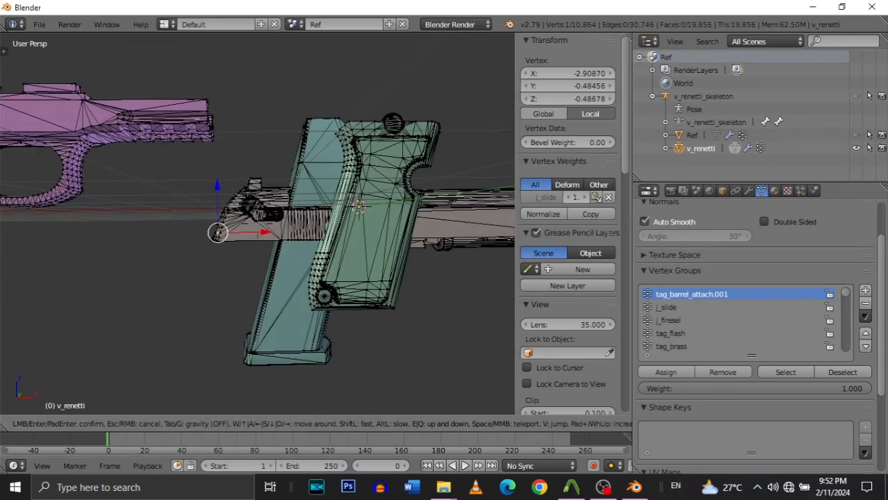
key(s)
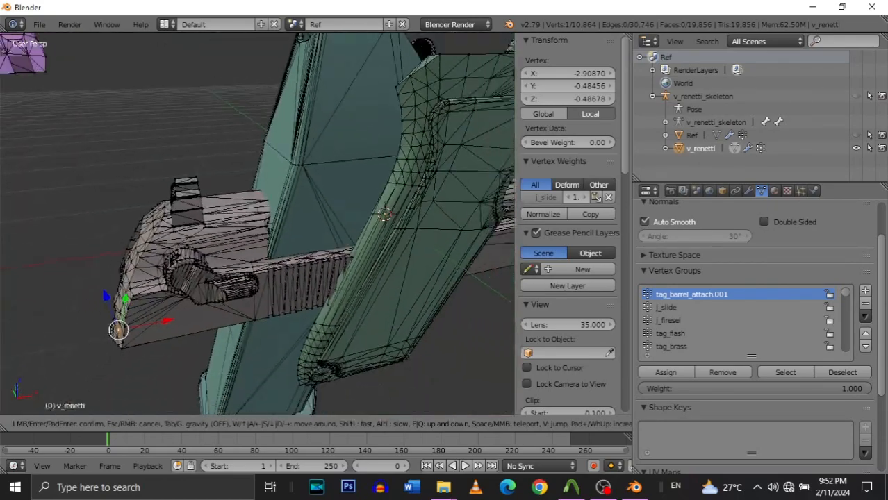
click(258, 224)
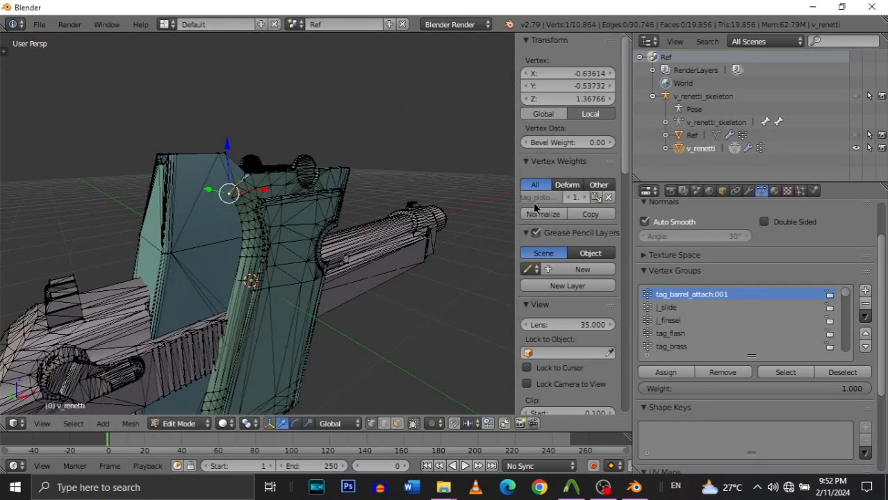
click(806, 376)
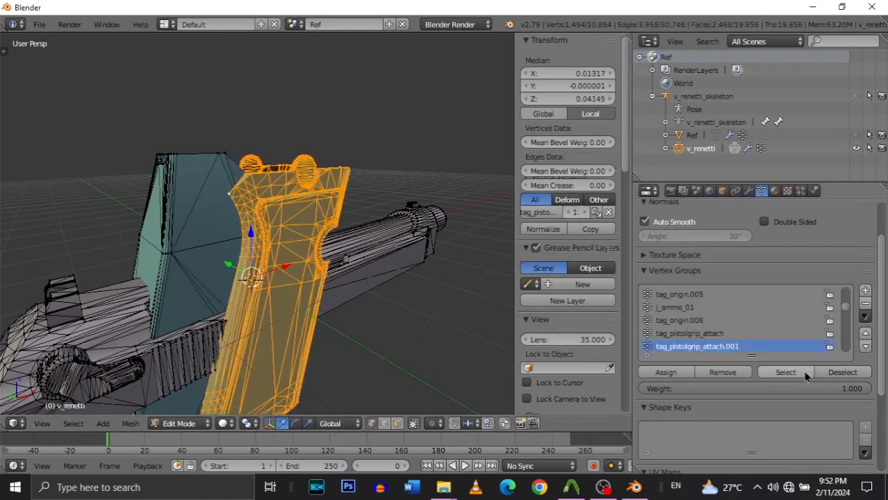
Pick a vertex on the v_renetti magazine, make j_mag2 the active vertex group and select all of its vertices.
right_click(169, 154)
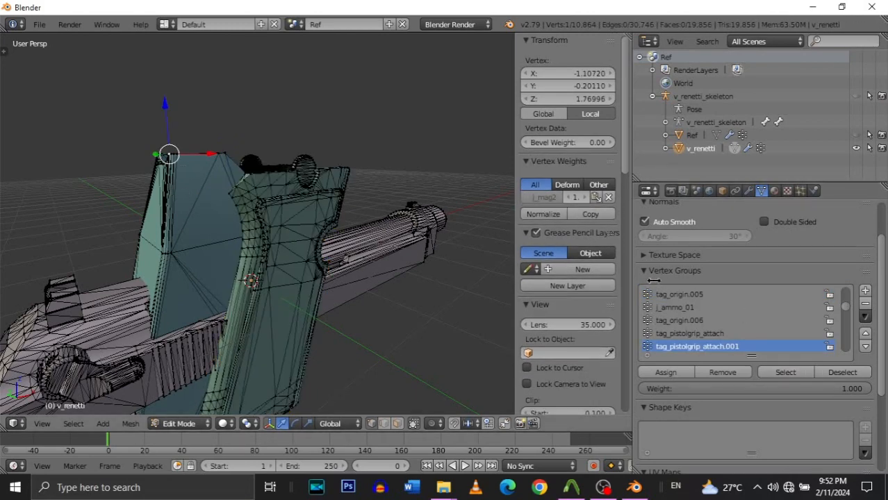
click(789, 374)
click(808, 370)
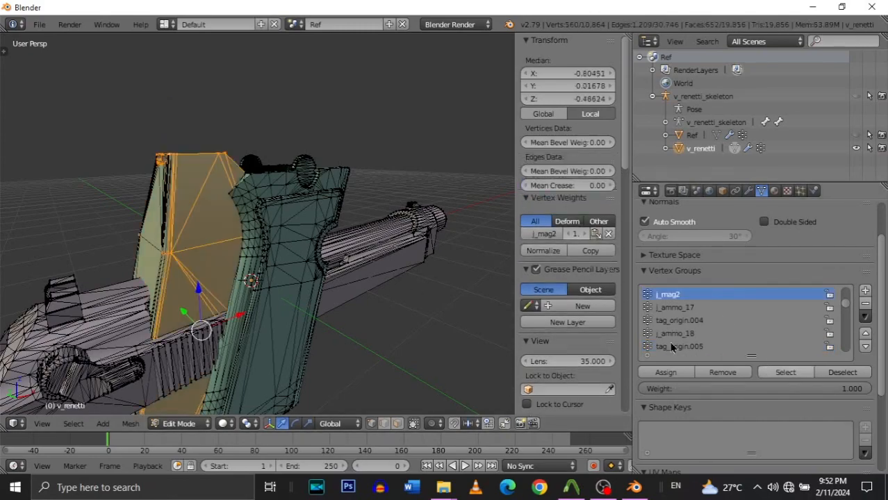
Pick a vertex on the v_renetti frame, make tag_sling the active vertex group and select all of its vertices.
key(shift+f)
key(d)
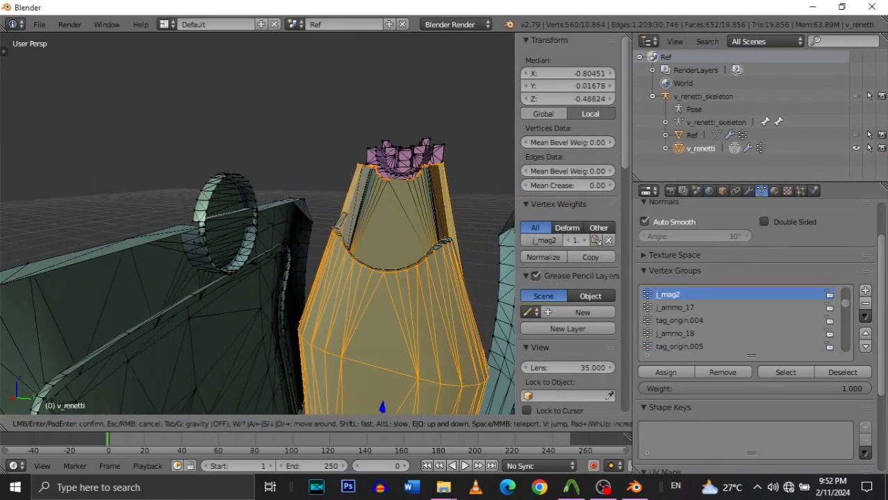
key(w)
key(s)
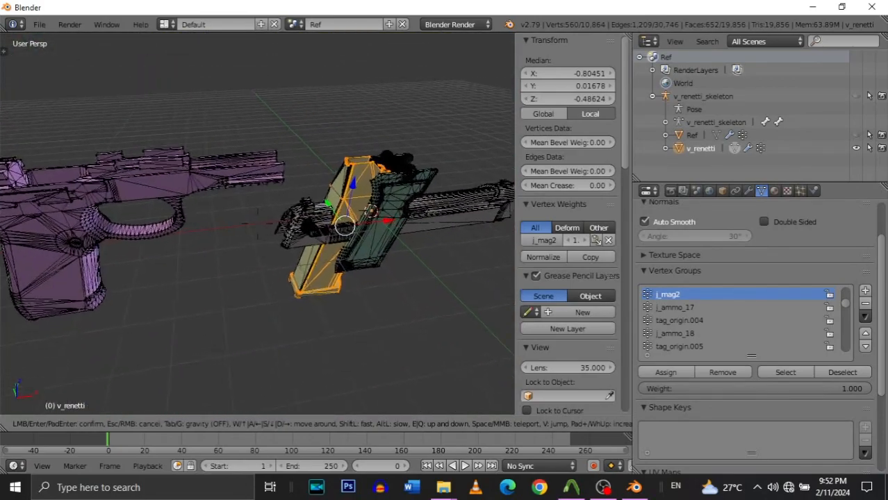
key(d)
key(w)
key(s)
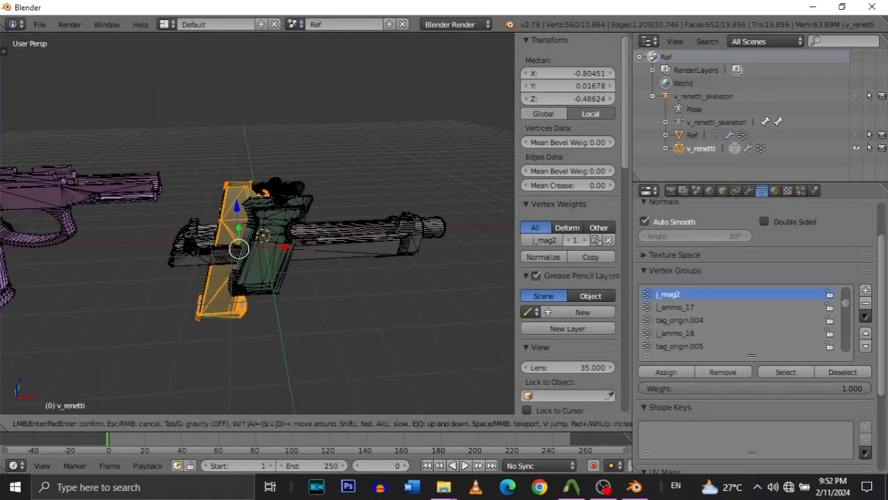
key(w)
click(265, 224)
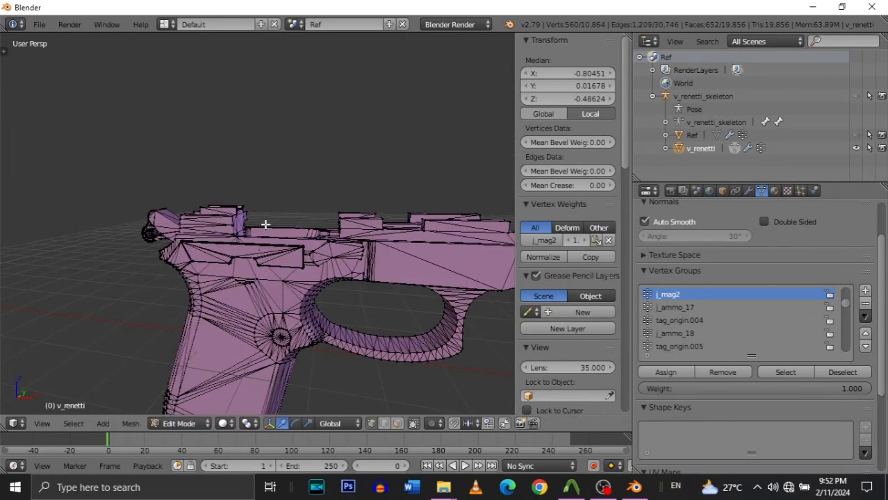
right_click(375, 250)
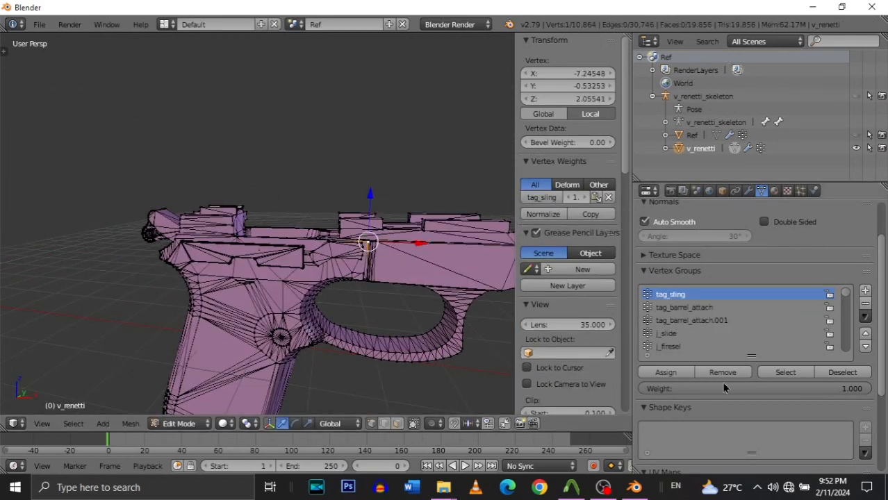
click(786, 376)
Pick a vertex on the round magazine release, make j_mag_rel the active vertex group and select all of its vertices.
key(shift+f)
key(s)
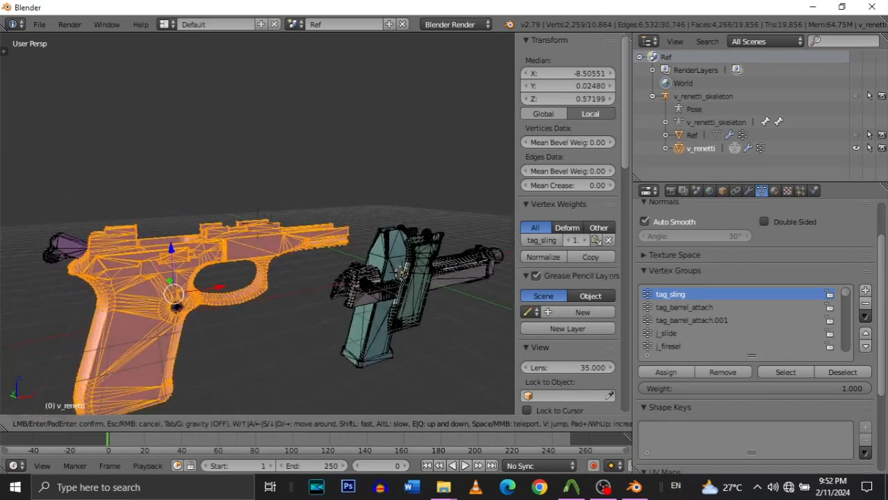
key(w)
click(271, 200)
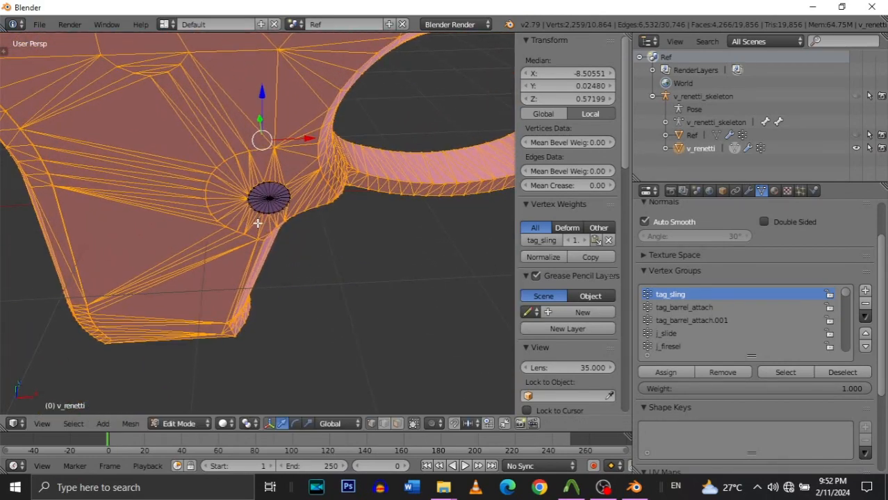
right_click(270, 200)
click(540, 198)
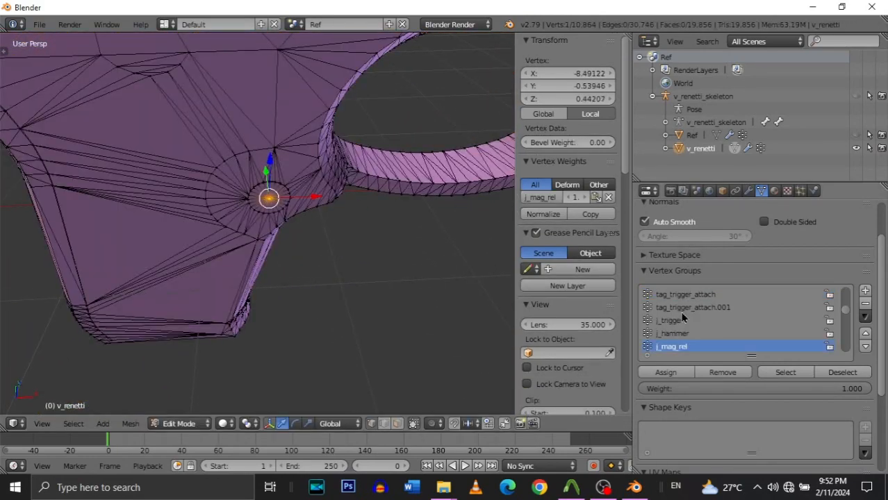
click(774, 373)
Inspect the selected j_mag_rel vertices from the opposite side of the frame.
key(shift+f)
key(s)
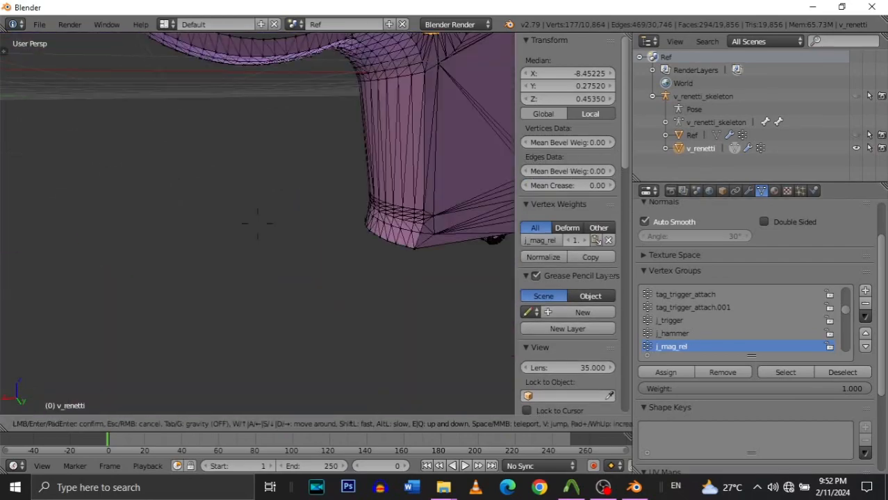
key(a)
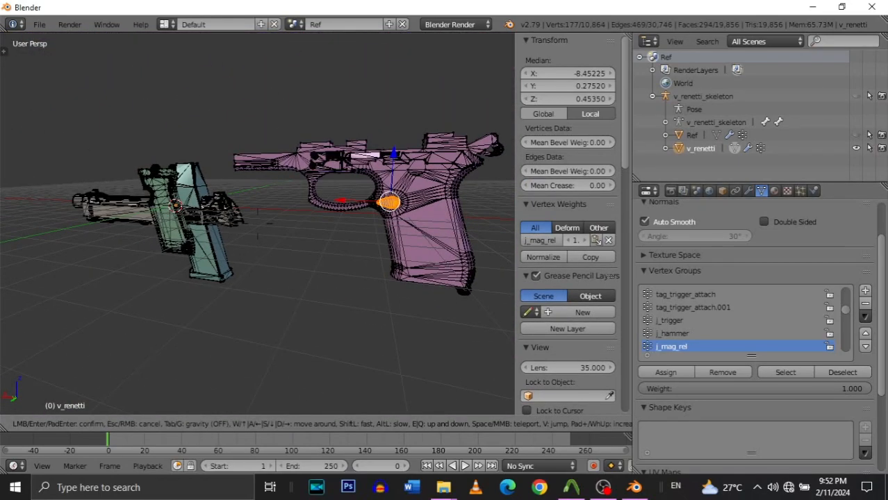
key(w)
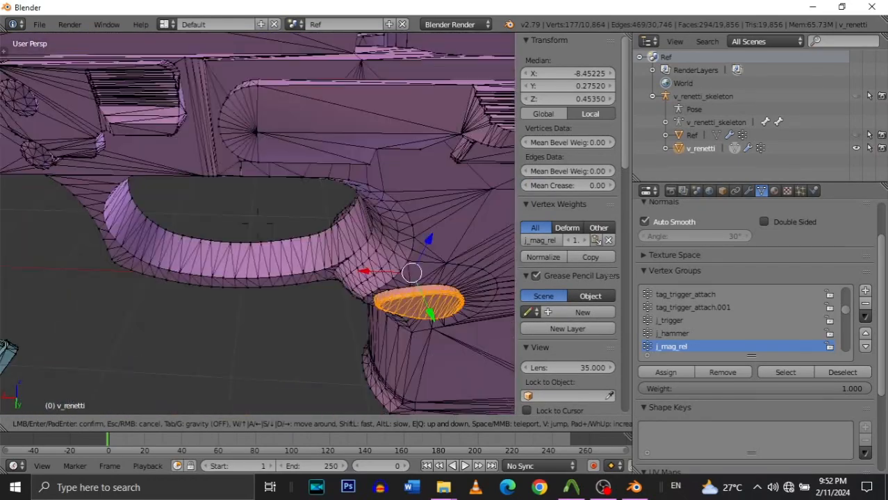
key(s)
click(258, 224)
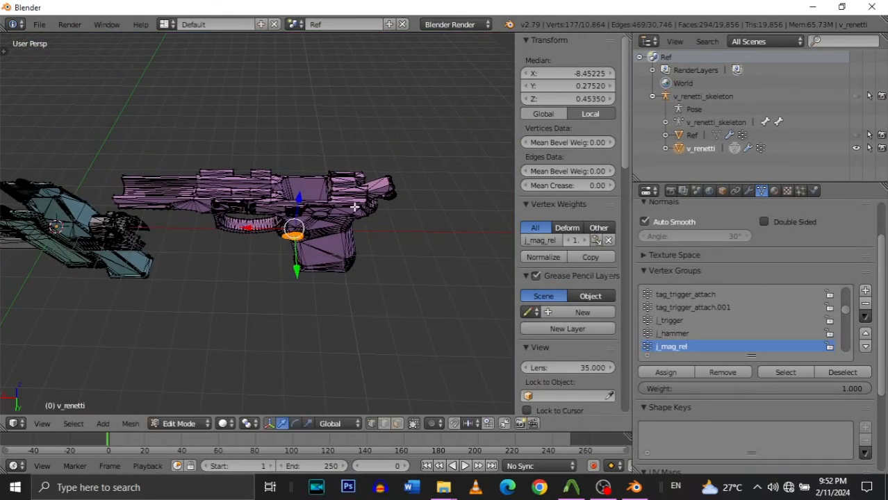
Examine the v_renetti parts from the side and from behind to see how they line up with each other.
key(Tab)
key(Tab)
key(shift+f)
key(d)
key(w)
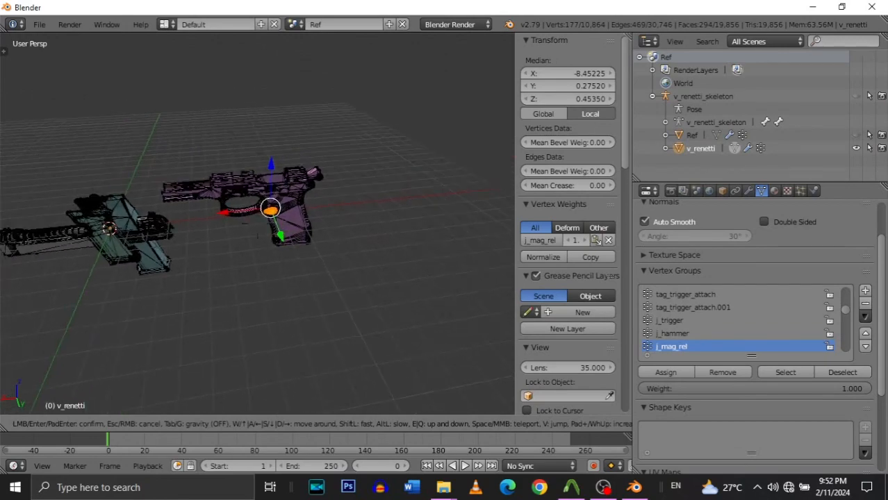
key(s)
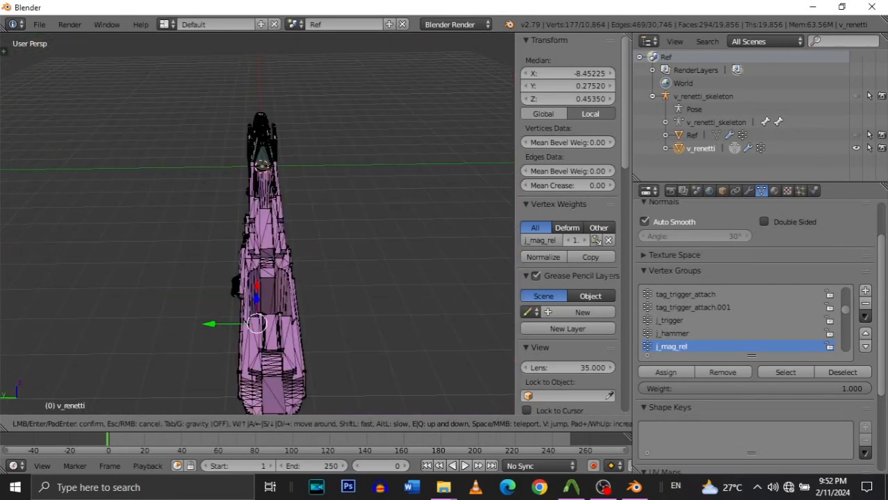
key(w)
key(s)
key(d)
key(a)
key(s)
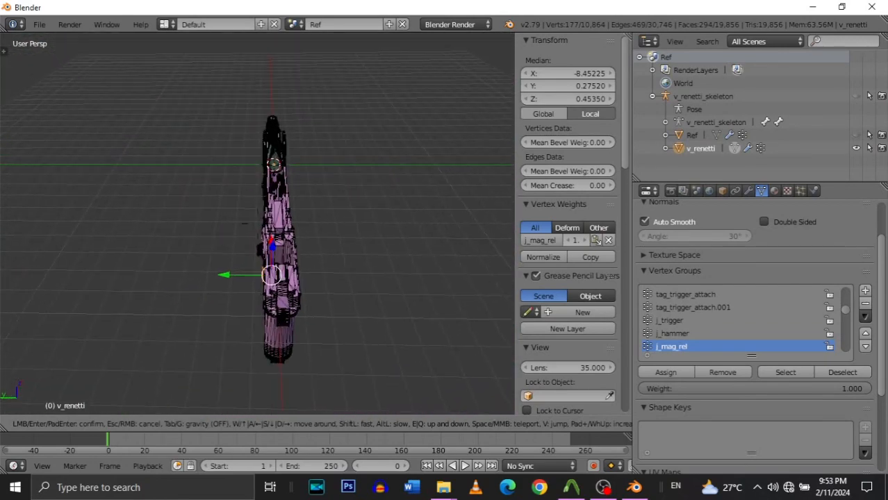
click(258, 223)
Make the Ref pistol visible again and return v_renetti to Object Mode.
key(shift+f)
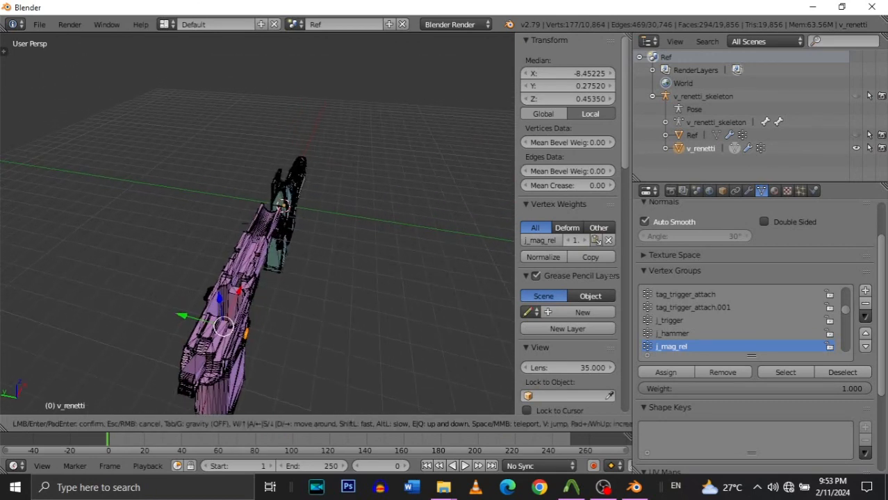
click(258, 223)
click(857, 135)
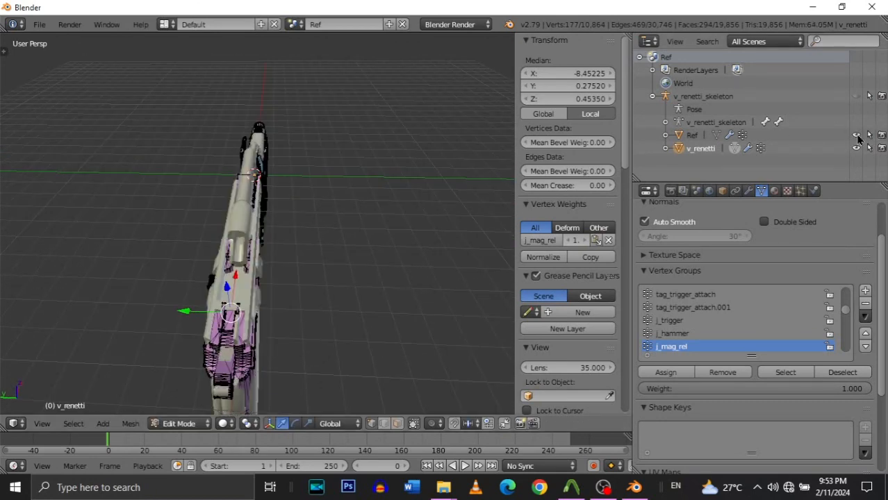
key(Tab)
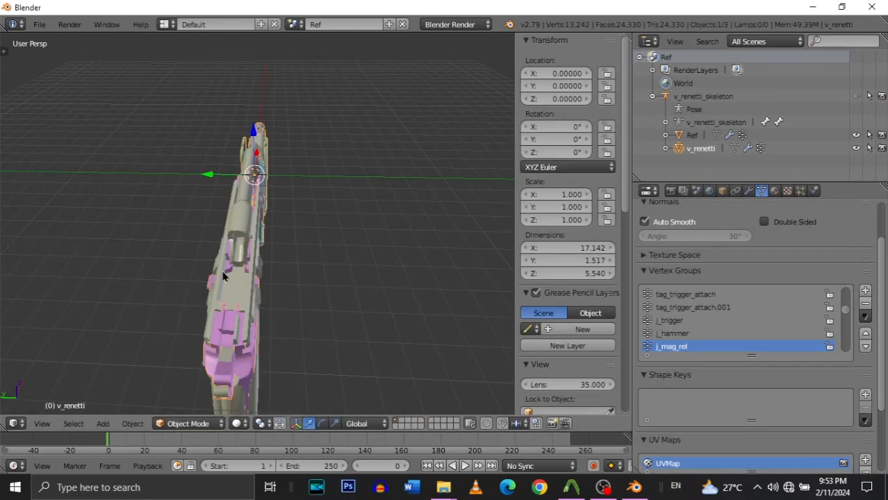
Hide v_renetti and inspect the Ref pistol alone from both sides.
click(855, 149)
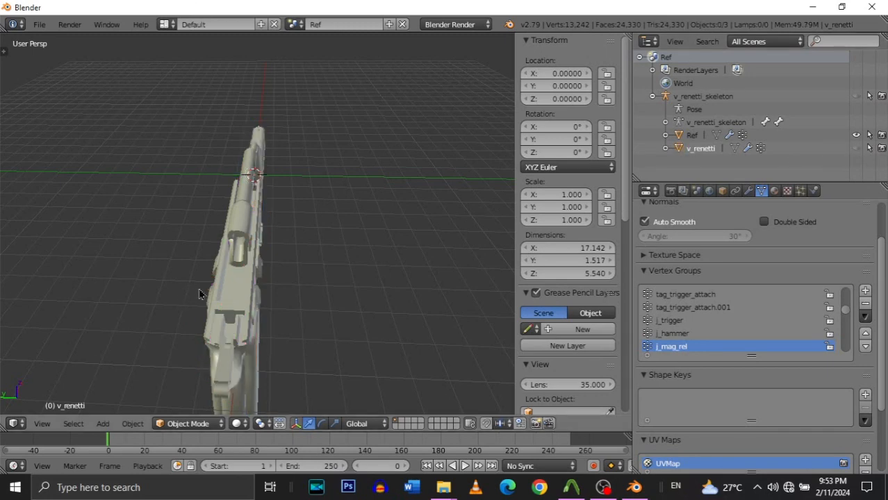
key(shift+f)
key(w)
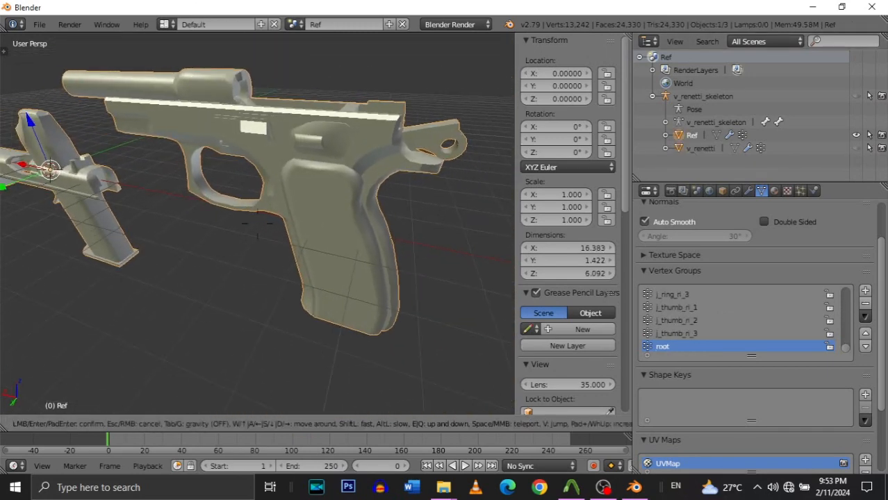
key(d)
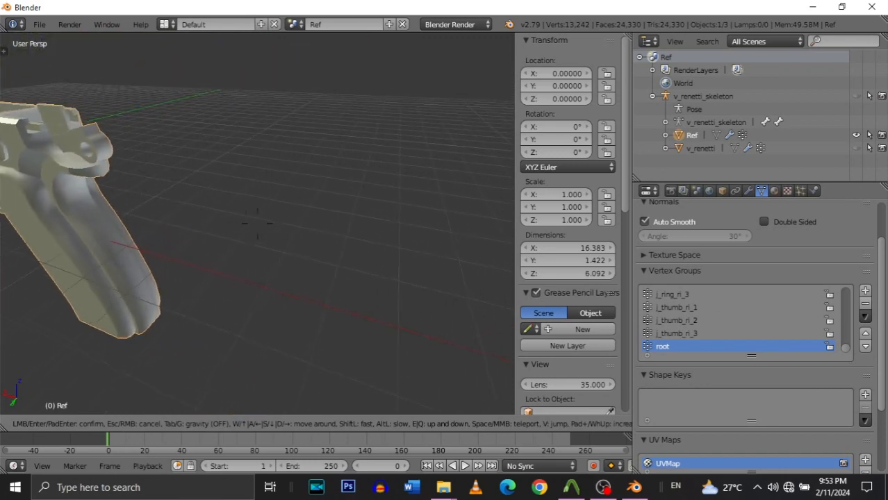
key(w)
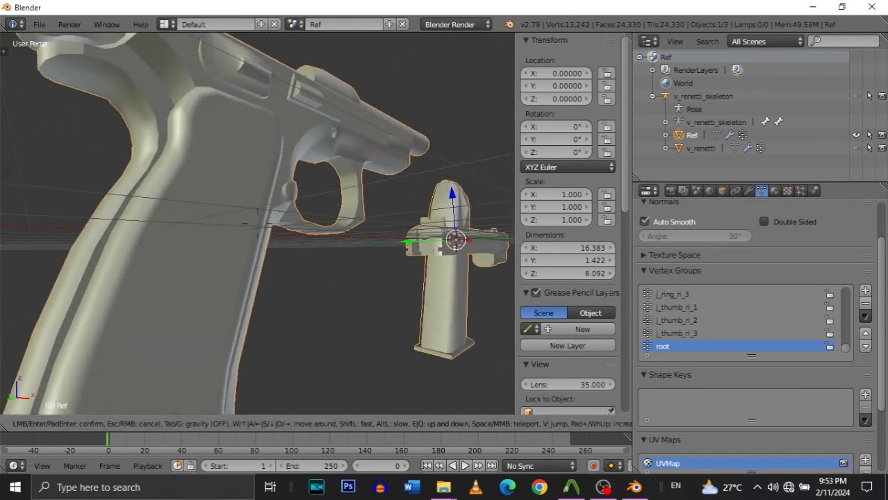
key(d)
key(s)
click(258, 226)
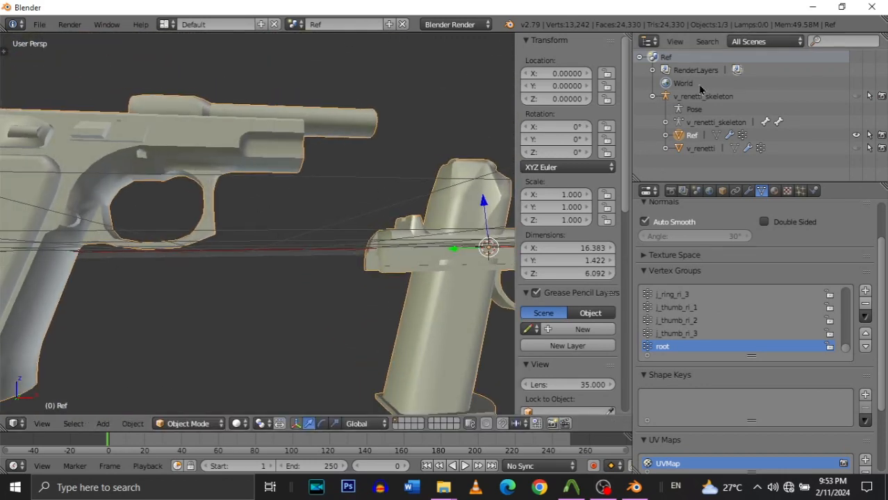
Make v_renetti visible again alongside Ref and view the overlapping grips and trigger guards.
click(857, 136)
click(857, 135)
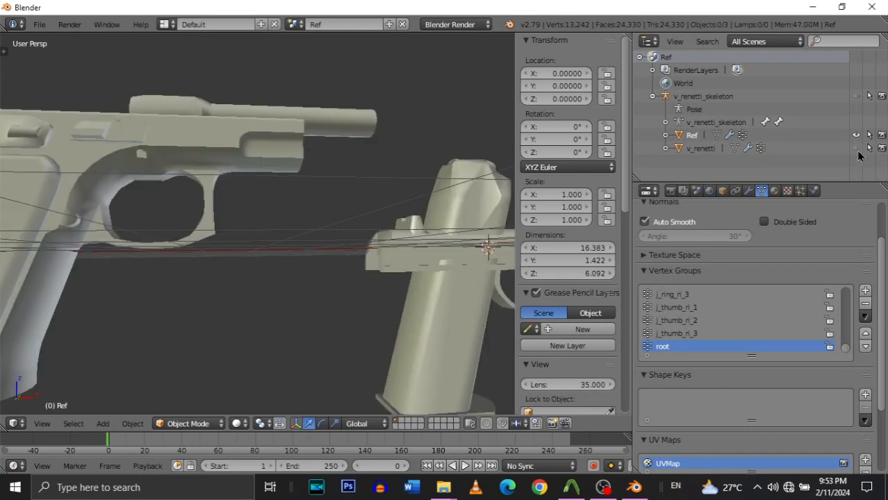
click(857, 148)
key(shift+f)
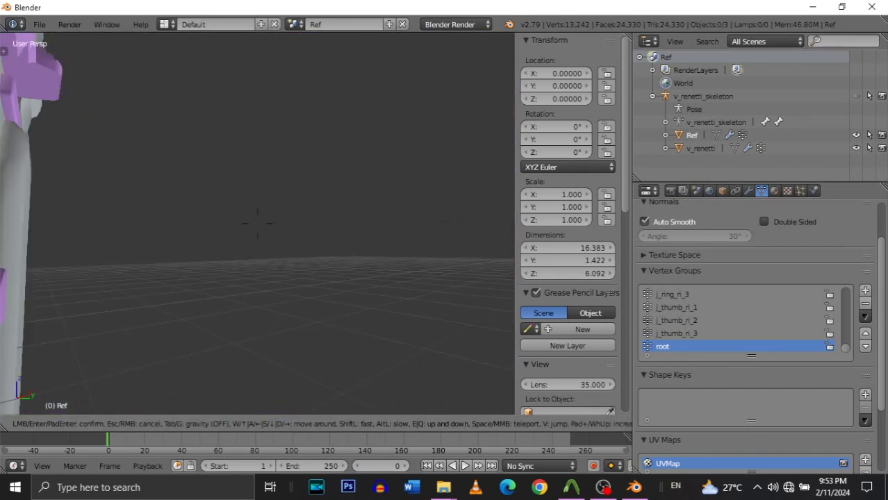
click(257, 231)
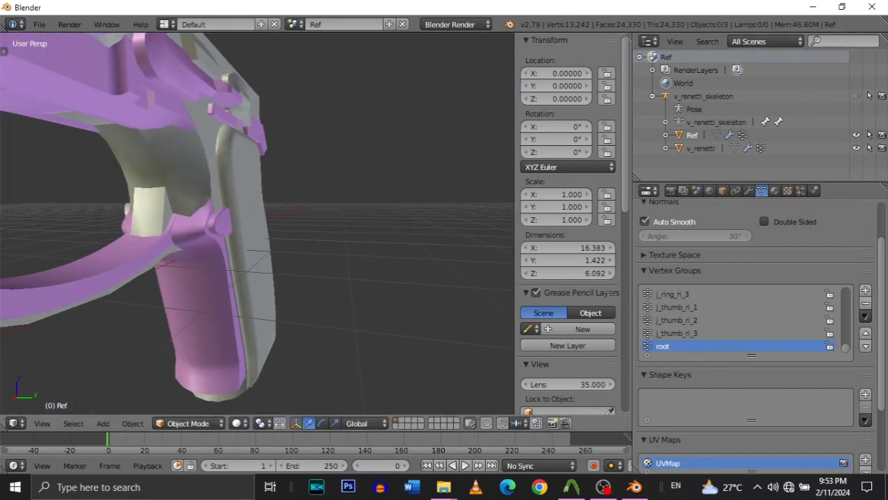
Compare which side the magazine release and frame details sit on in the overlapping Ref and v_renetti pistols, from the front and behind.
key(shift+f)
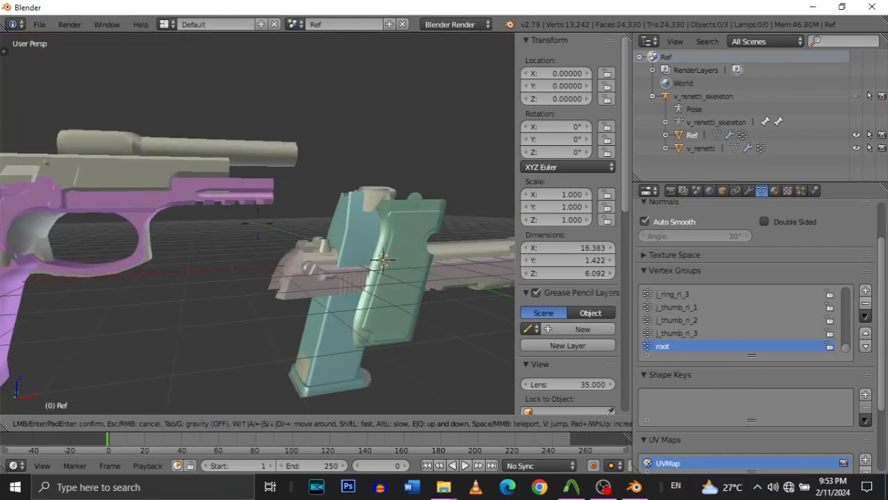
key(w)
key(w)
key(a)
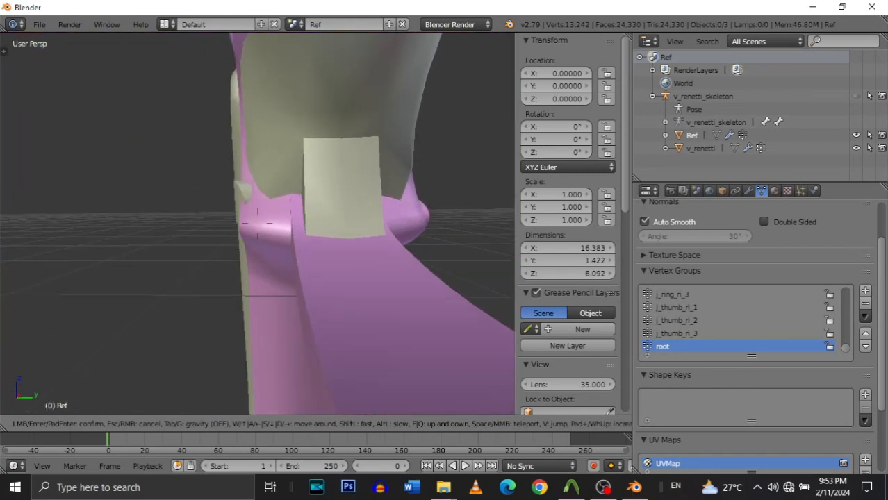
key(s)
key(a)
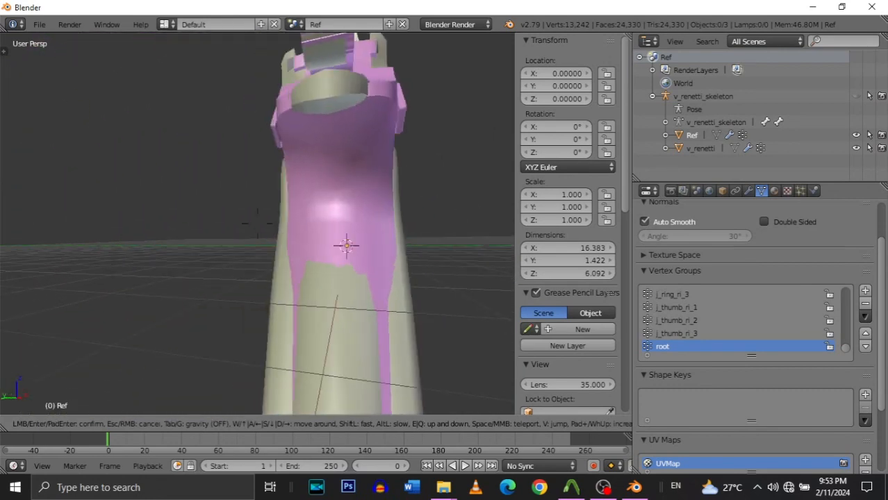
key(a)
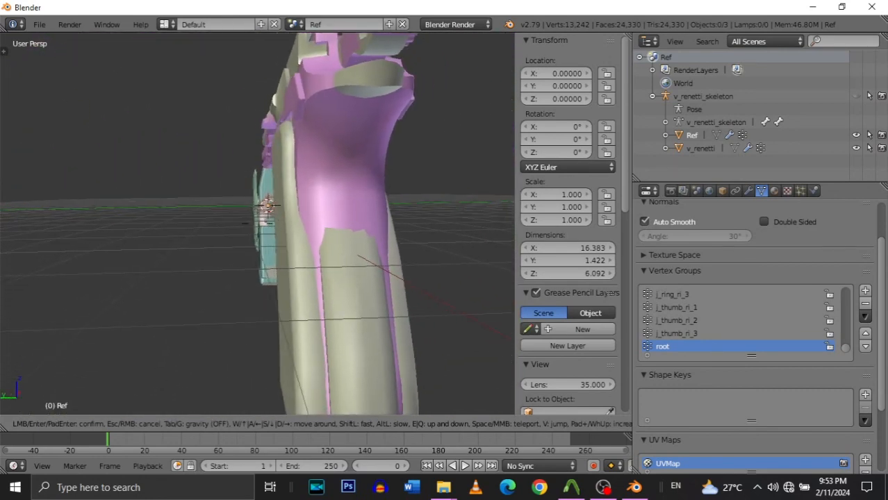
key(w)
key(a)
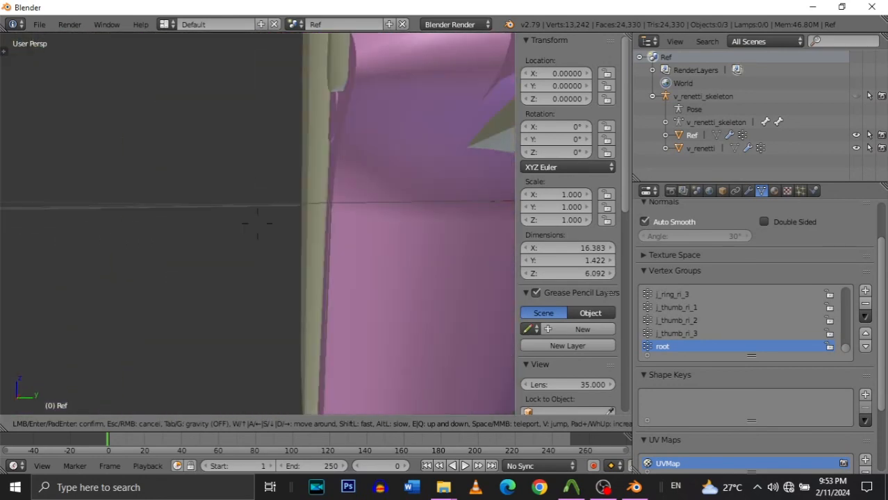
key(s)
key(s)
key(a)
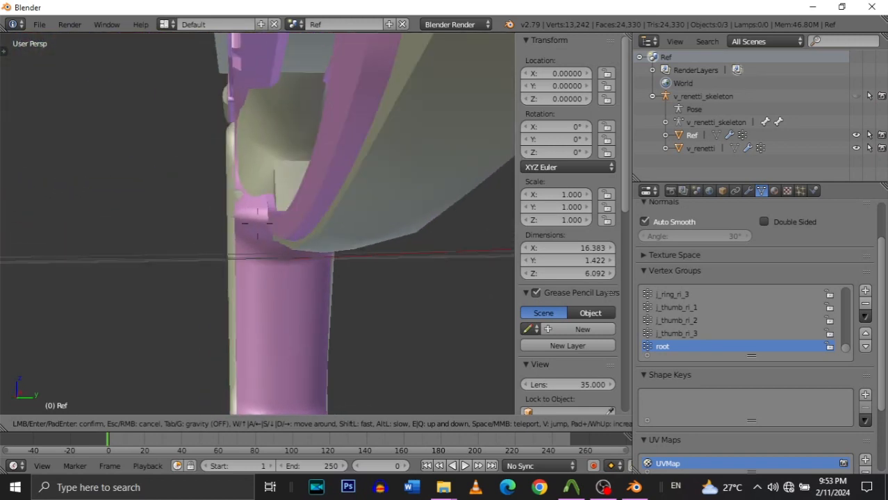
key(w)
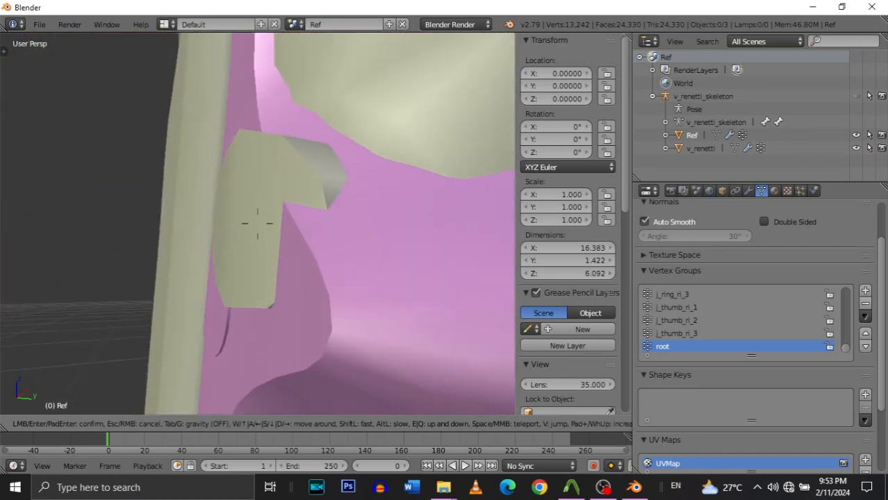
key(s)
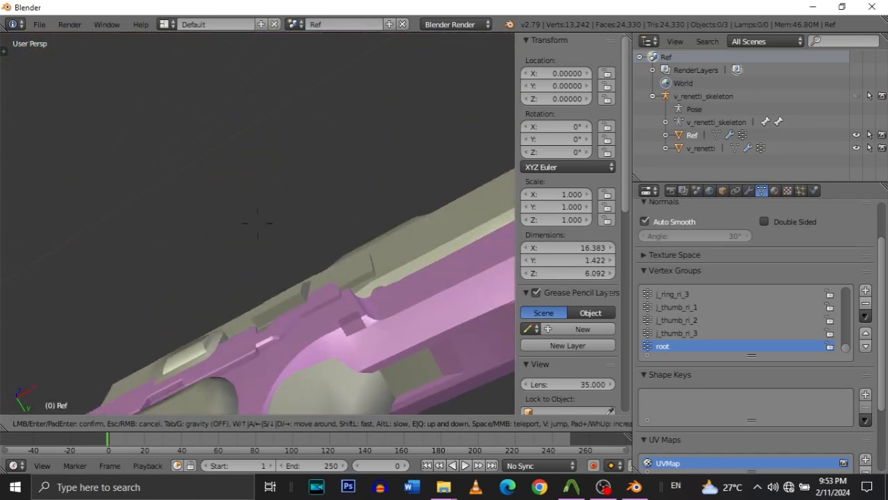
key(d)
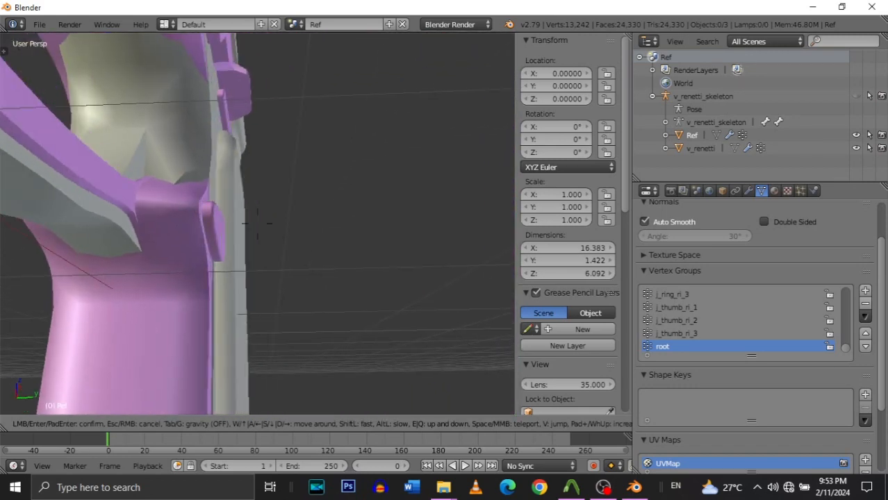
key(a)
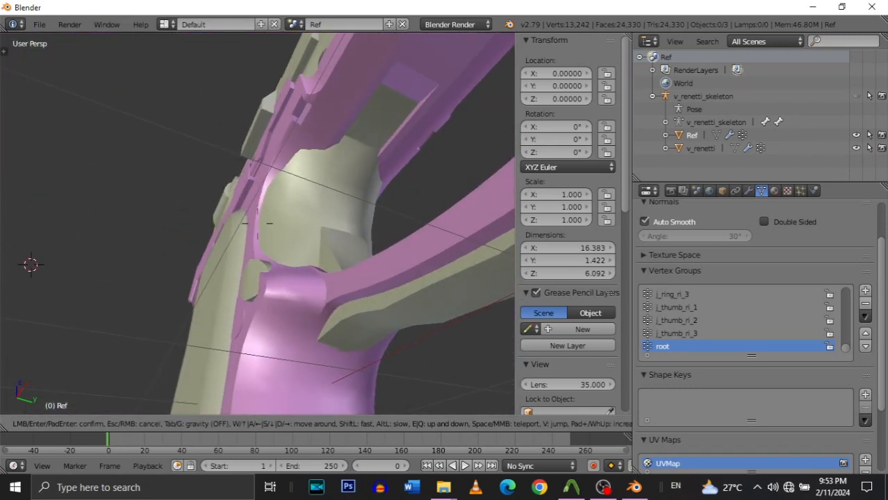
key(d)
key(s)
key(a)
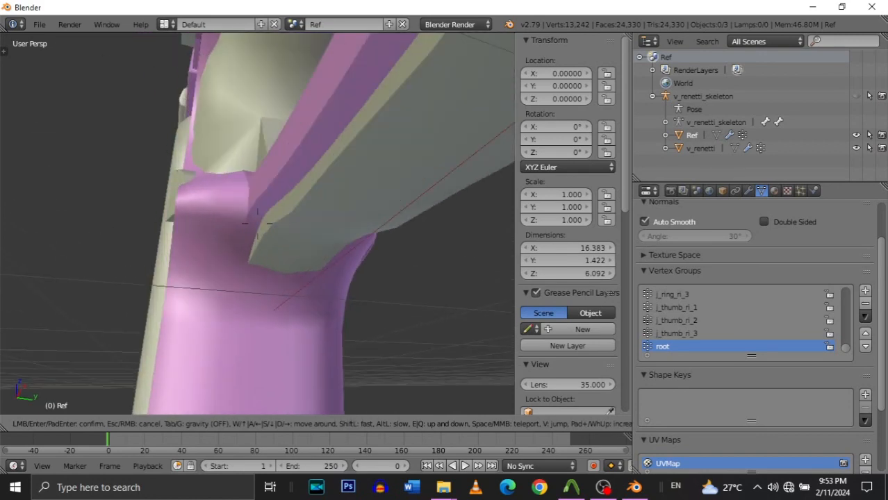
key(d)
key(s)
key(w)
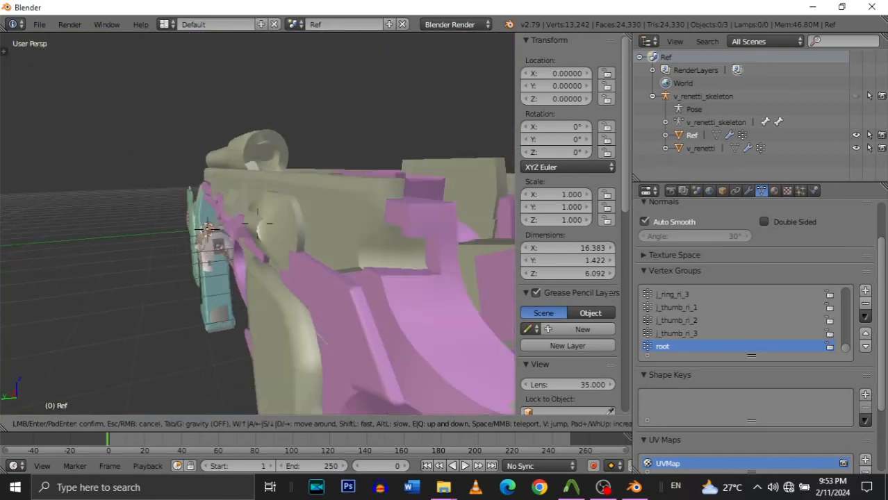
key(d)
key(s)
click(257, 225)
Select the Ref pistol, hide v_renetti and put Ref into Edit Mode.
right_click(288, 143)
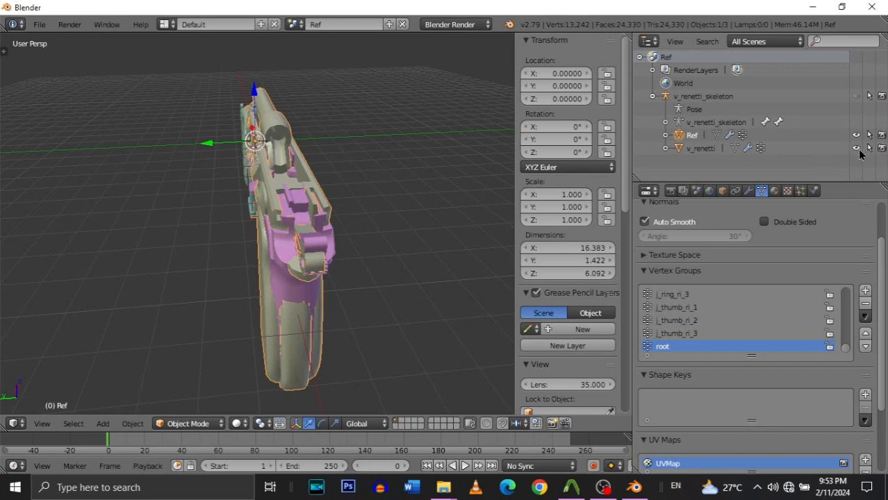
click(856, 148)
key(Tab)
key(shift+f)
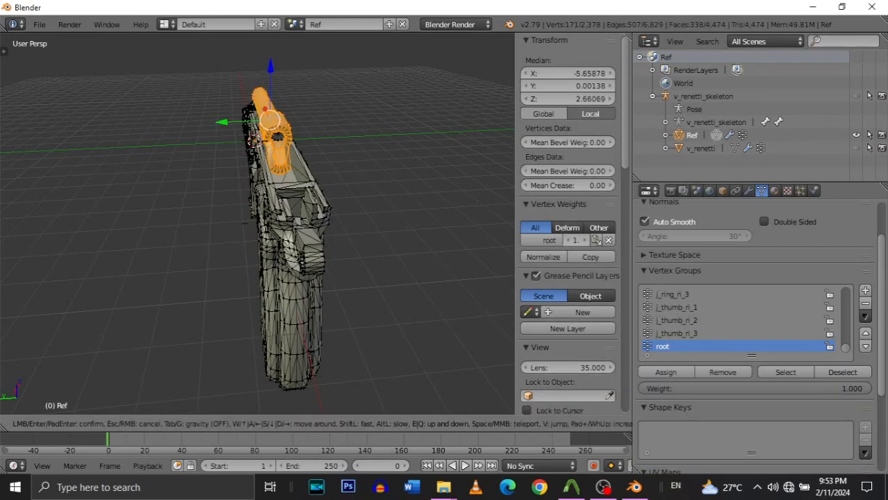
click(258, 224)
Select all vertices of the Ref mesh and view it from behind.
key(a)
key(shift+f)
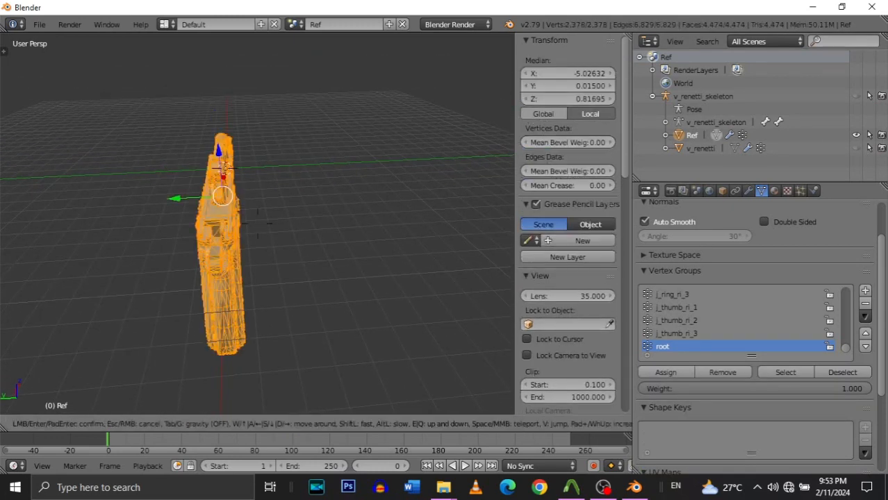
key(w)
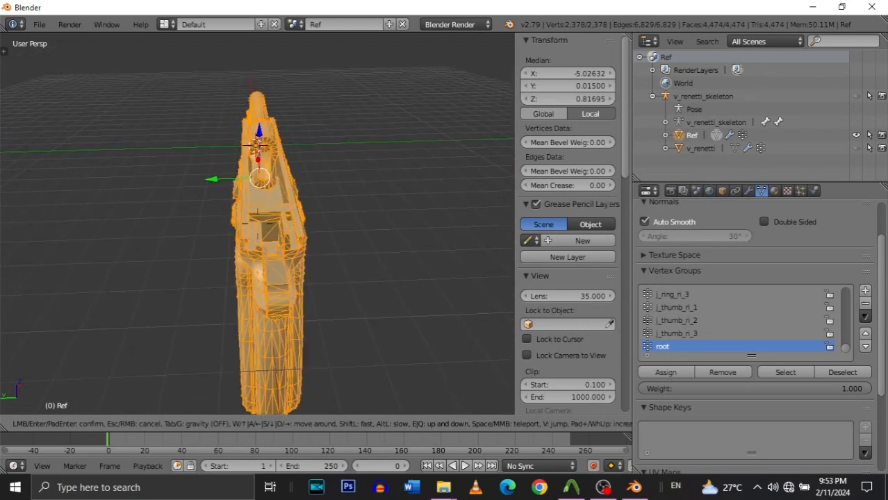
click(258, 225)
right_click(250, 237)
key(a)
key(a)
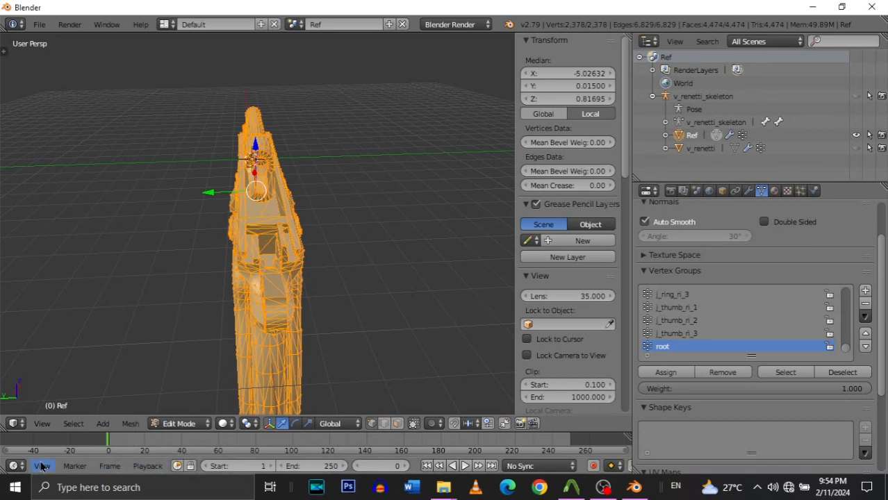
Mirror the whole selected Ref mesh along the global Y axis.
click(129, 424)
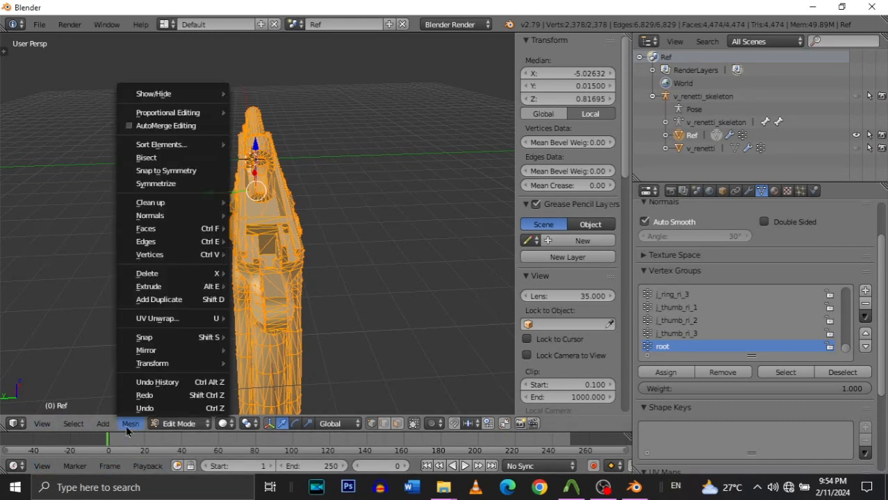
mouse_move(151, 351)
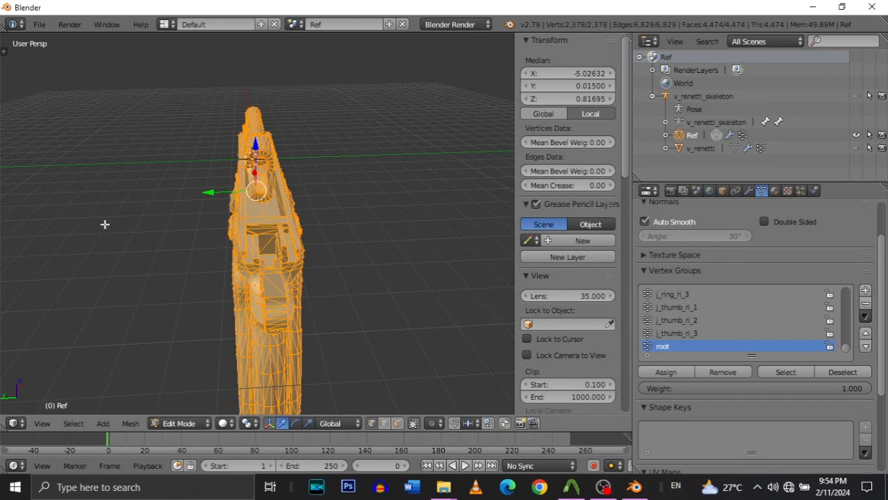
click(130, 423)
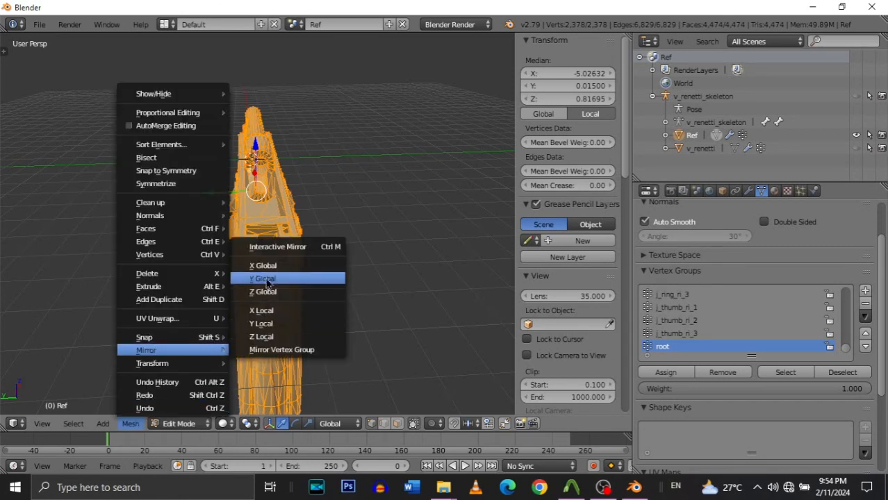
click(267, 280)
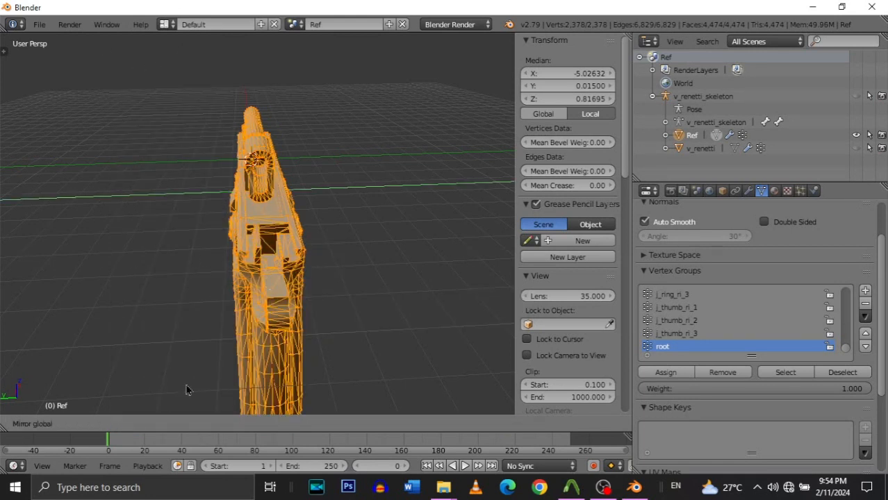
click(286, 211)
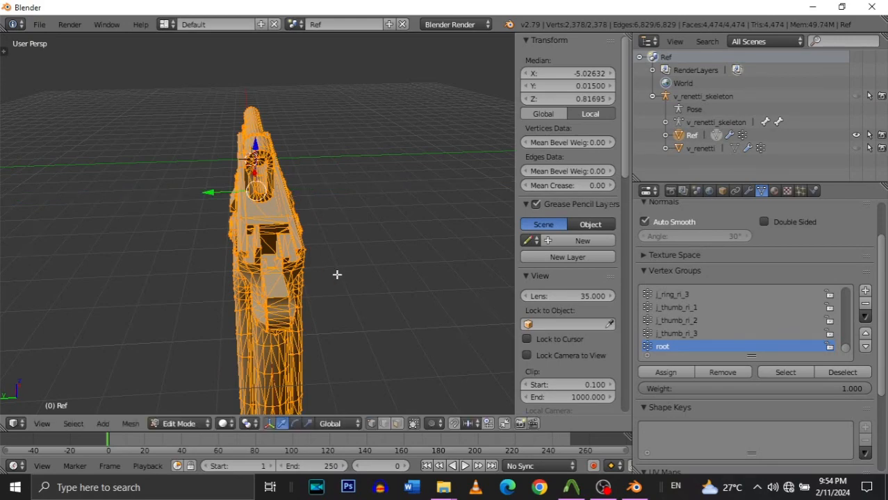
Inspect the mirrored Ref mesh from the side and from behind, checking the magazine release and frame.
key(shift+f)
key(w)
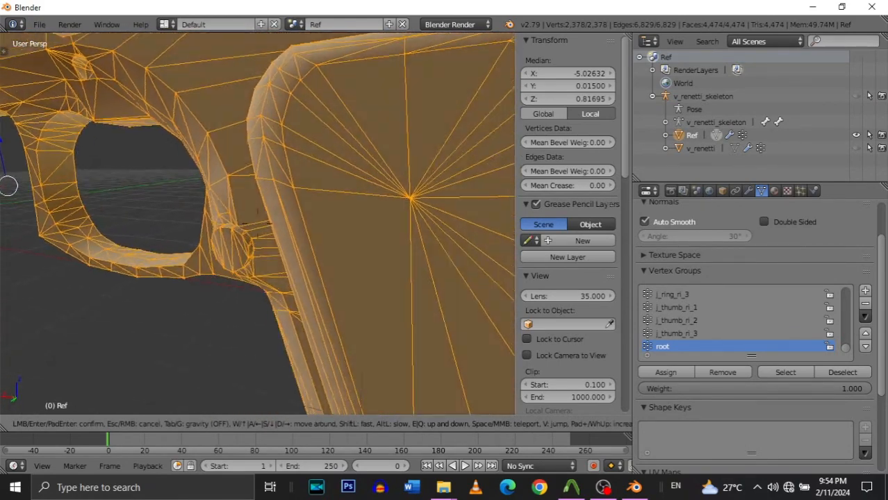
key(d)
key(s)
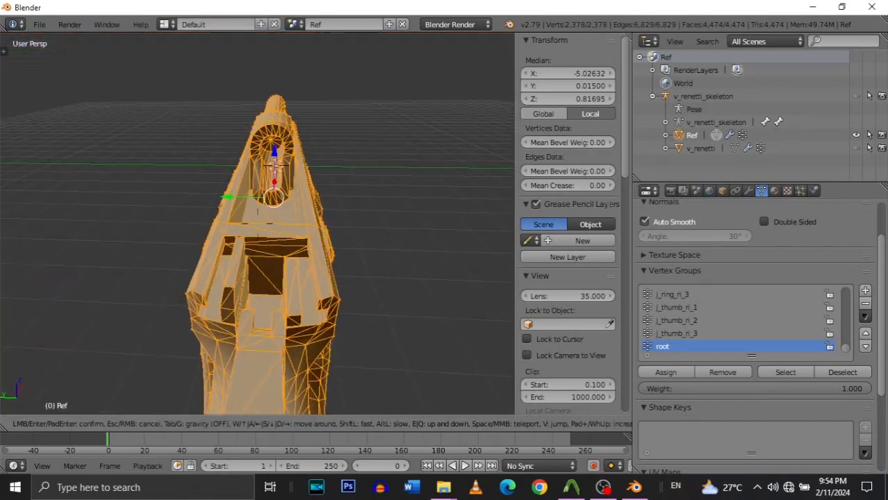
key(s)
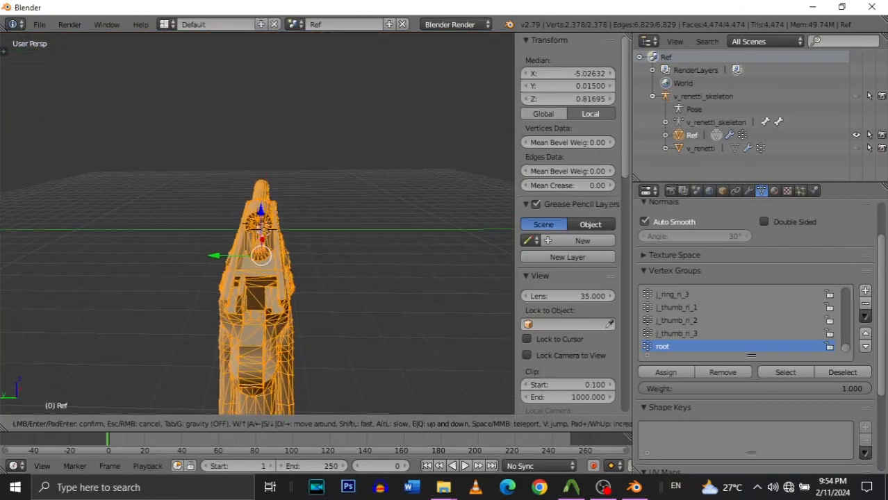
key(w)
key(s)
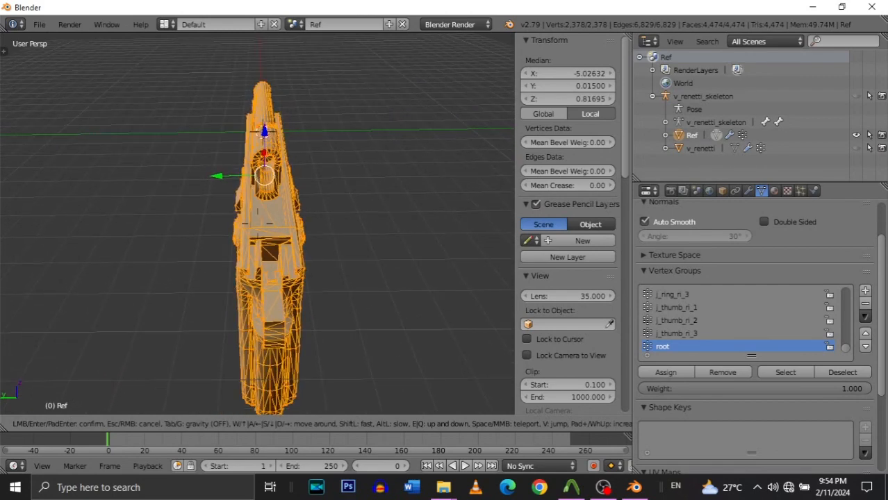
key(Return)
Flip the normals of the whole selected Ref mesh.
click(130, 424)
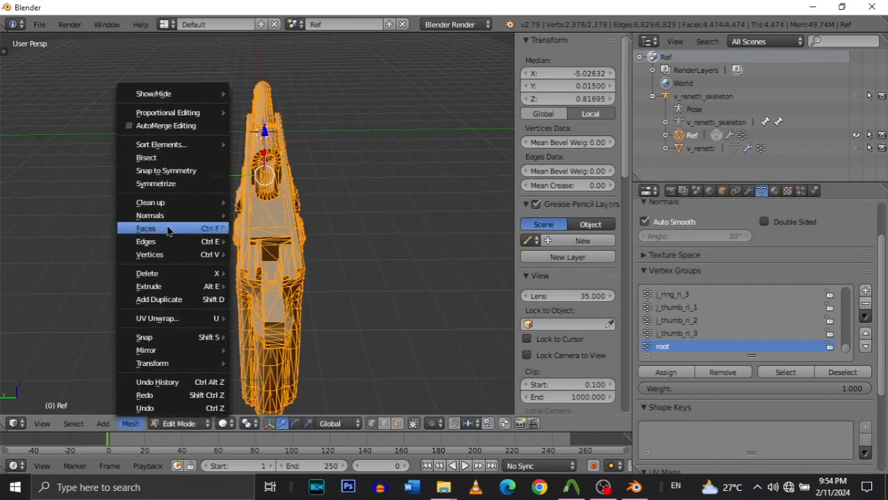
mouse_move(168, 221)
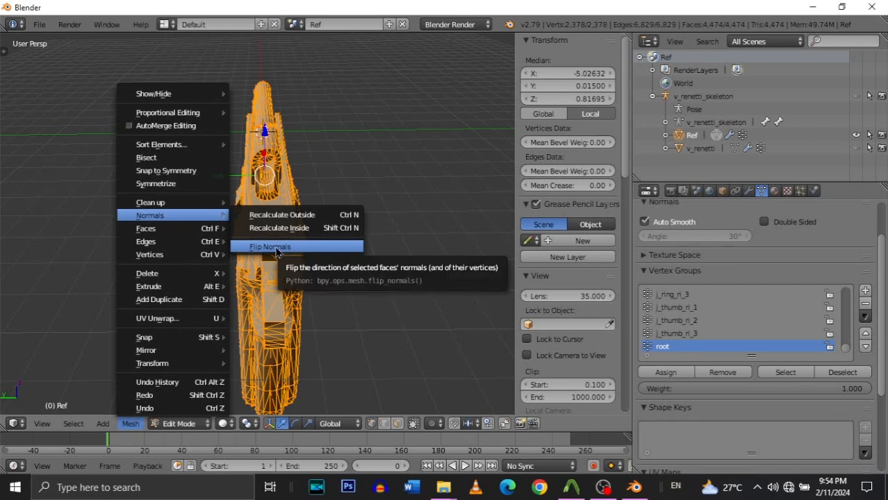
click(275, 249)
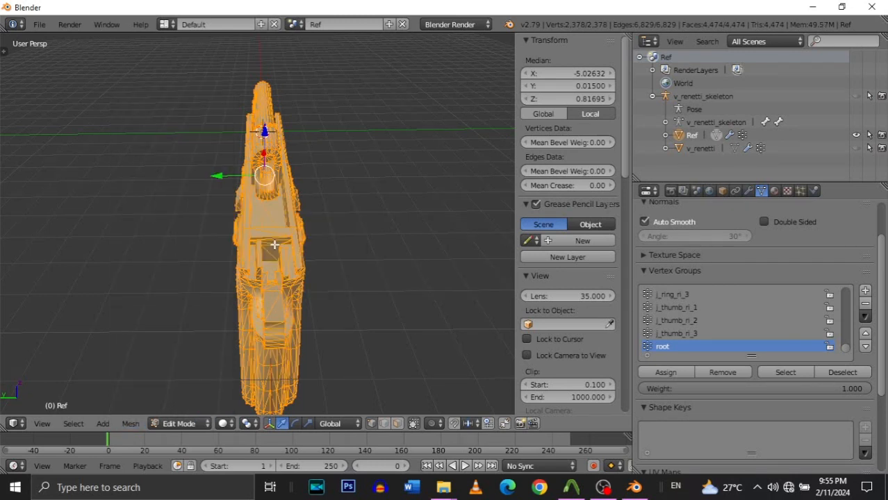
Inspect the faces of the Ref mesh from both sides, checking the barrel, frame, grip and separate slide and magazine.
key(shift+f)
key(w)
key(s)
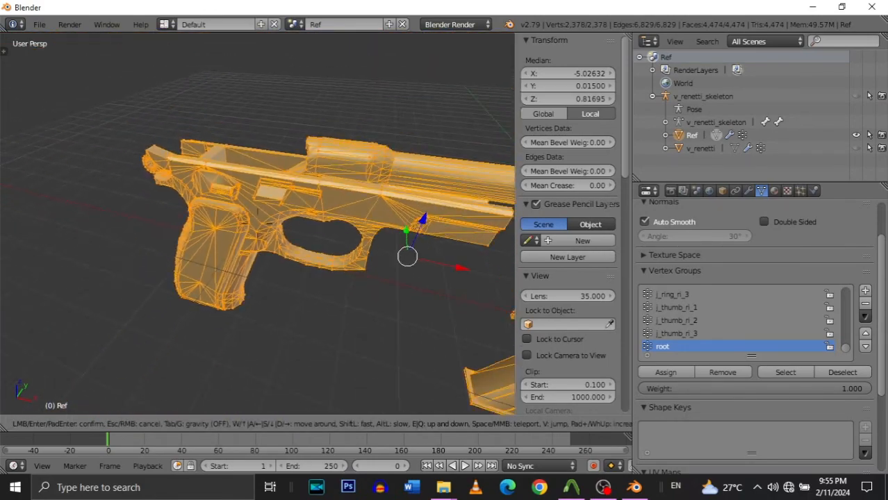
key(a)
key(w)
key(d)
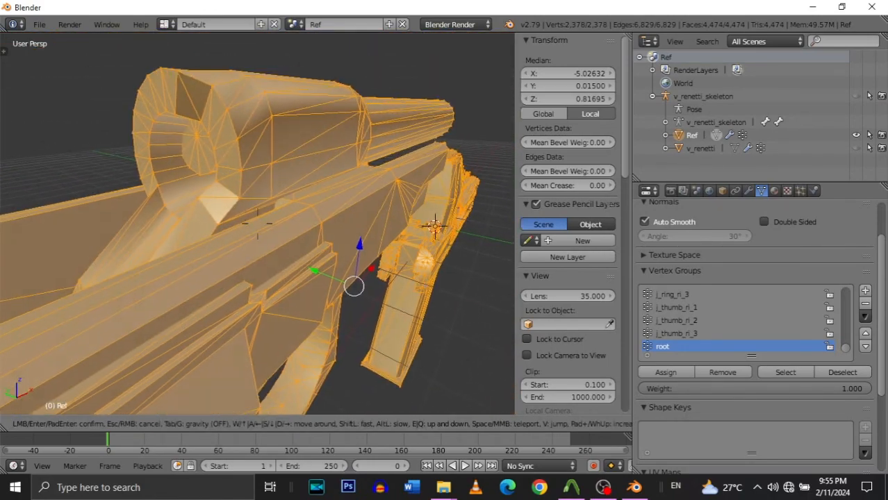
key(s)
key(a)
key(d)
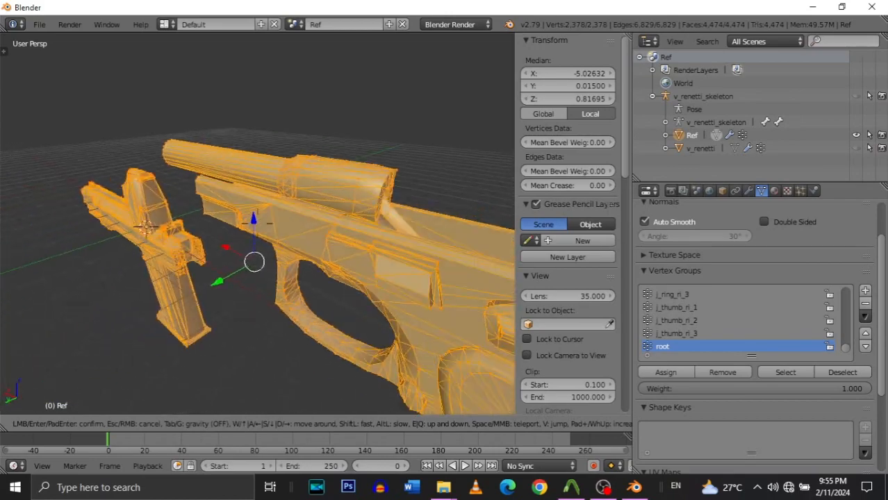
key(a)
key(s)
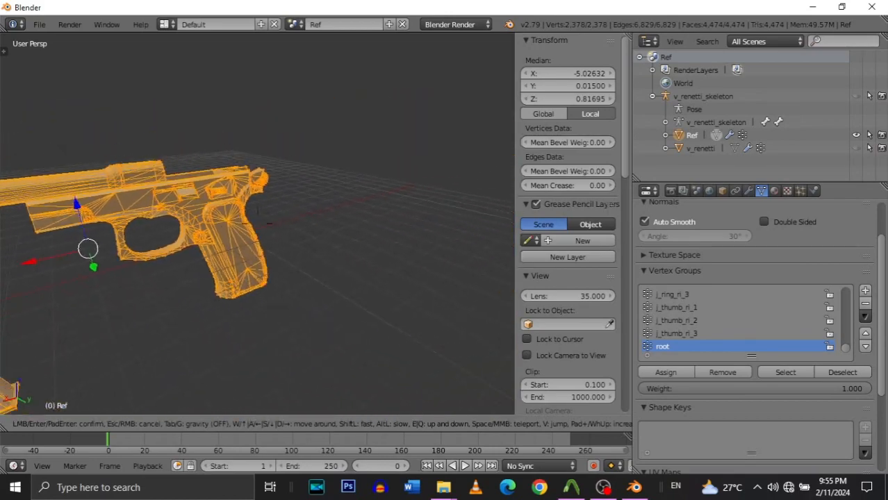
key(a)
key(w)
key(d)
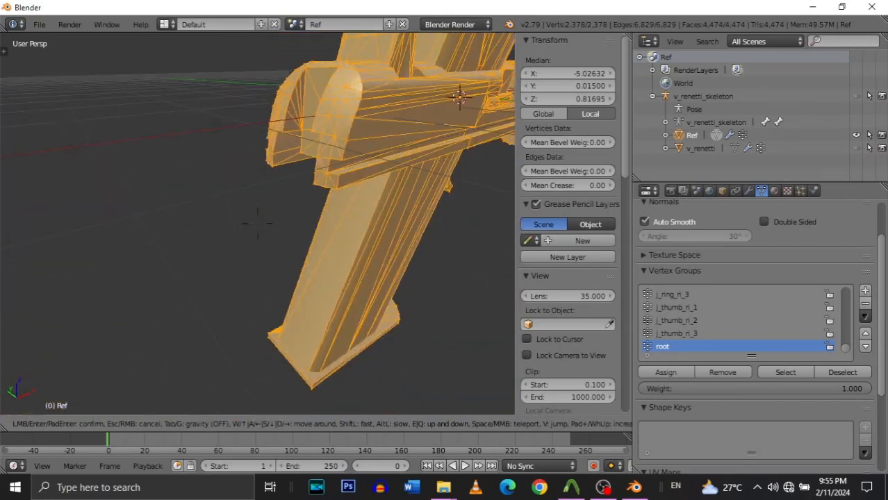
key(s)
key(w)
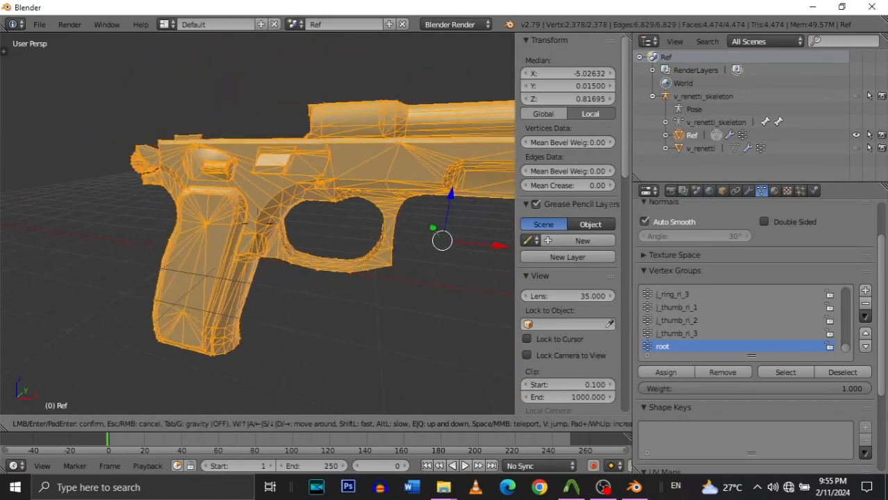
key(s)
click(257, 224)
Select a single vertex at the front of the frame and examine the surface shading of all Ref parts from both sides.
right_click(319, 190)
key(shift+f)
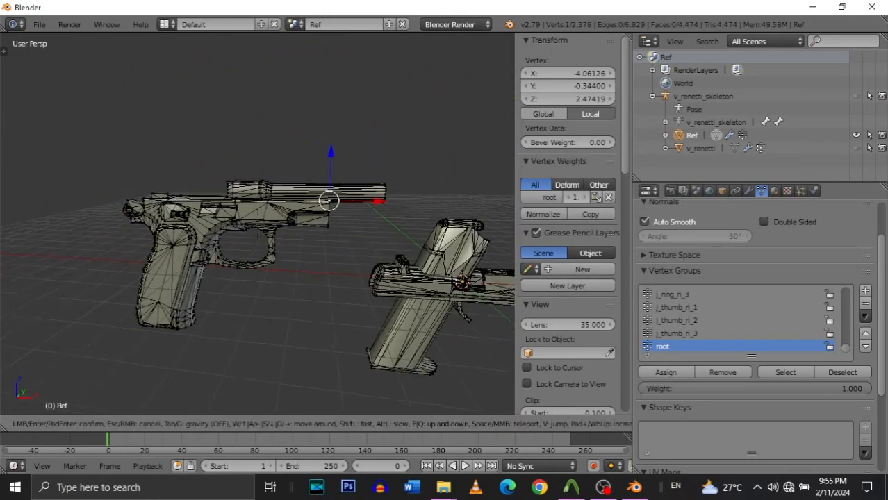
key(w)
key(d)
key(s)
key(s)
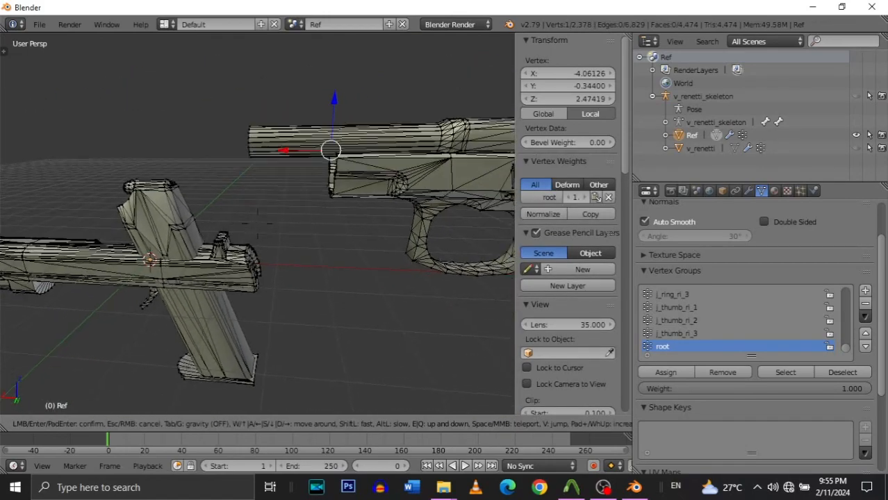
click(263, 226)
key(shift+f)
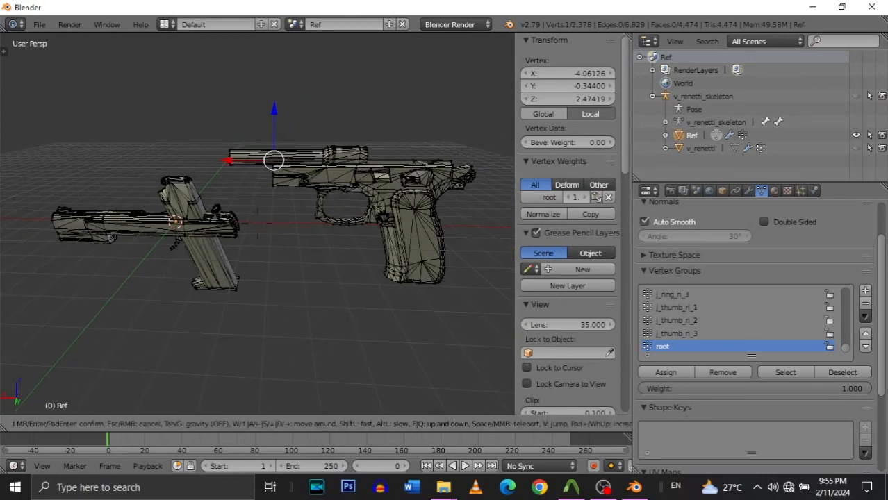
key(w)
key(s)
key(s)
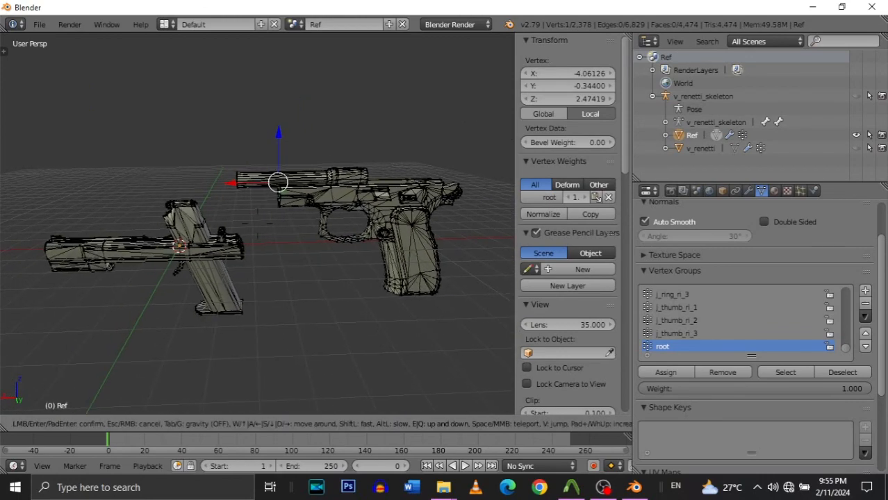
key(a)
key(w)
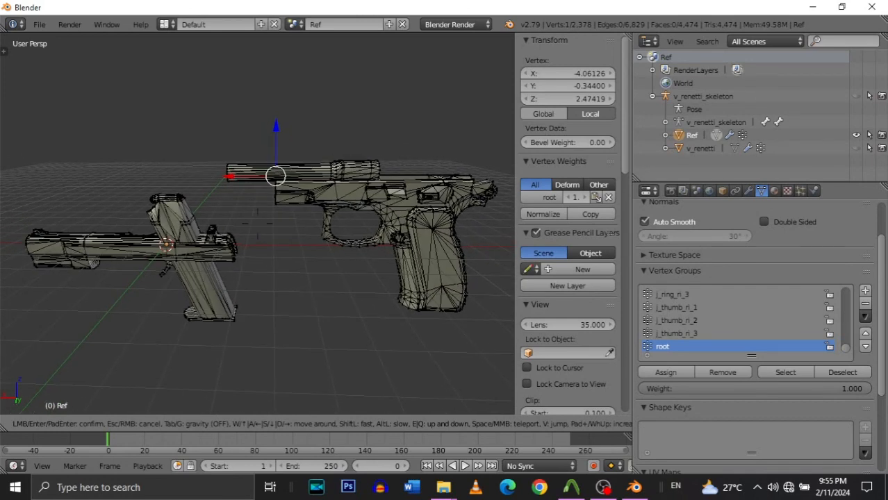
click(257, 223)
Select all vertices of the Ref mesh and remove them from the root vertex group.
key(a)
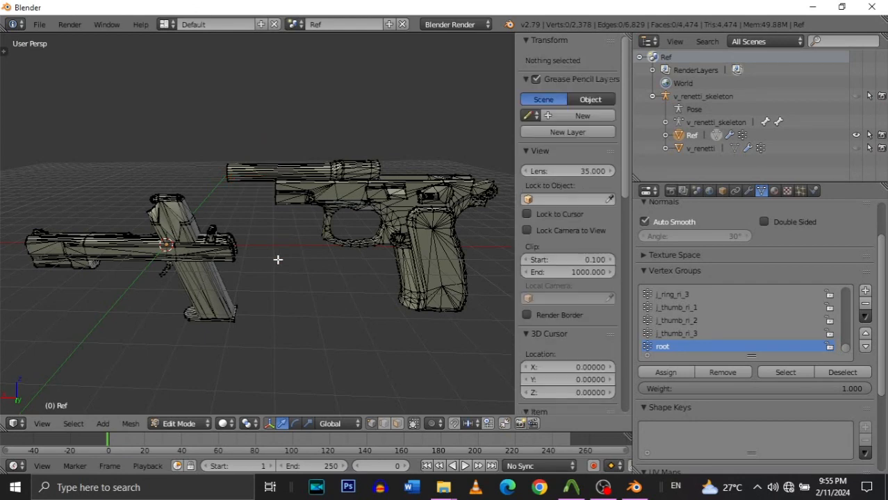
key(a)
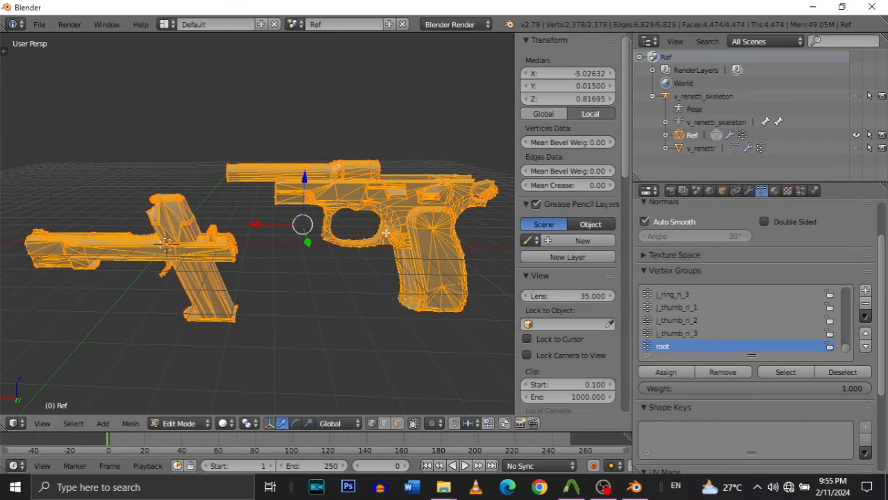
right_click(407, 221)
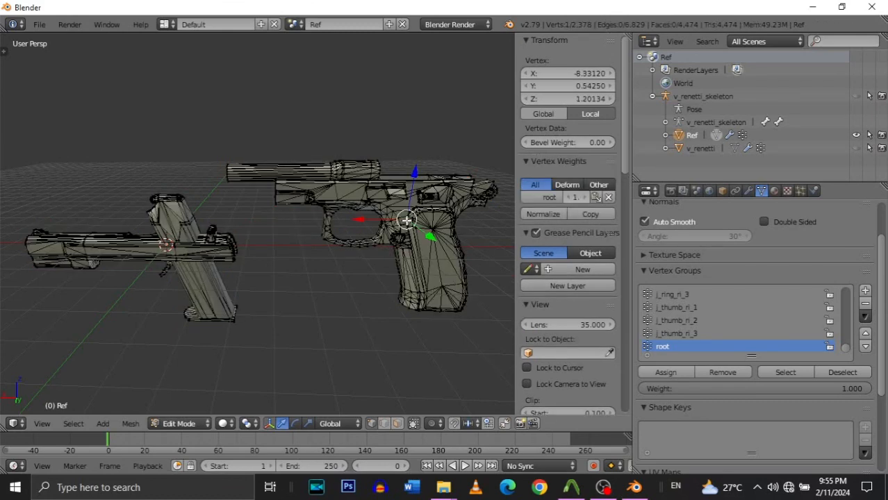
key(a)
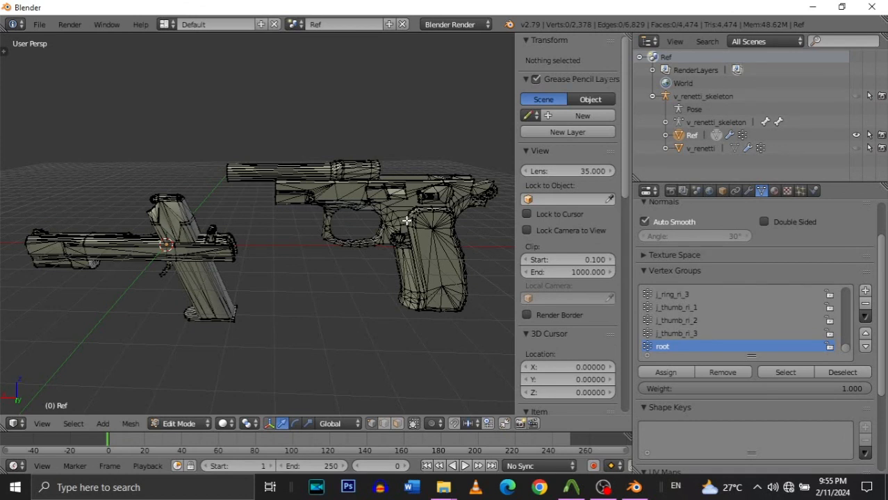
key(a)
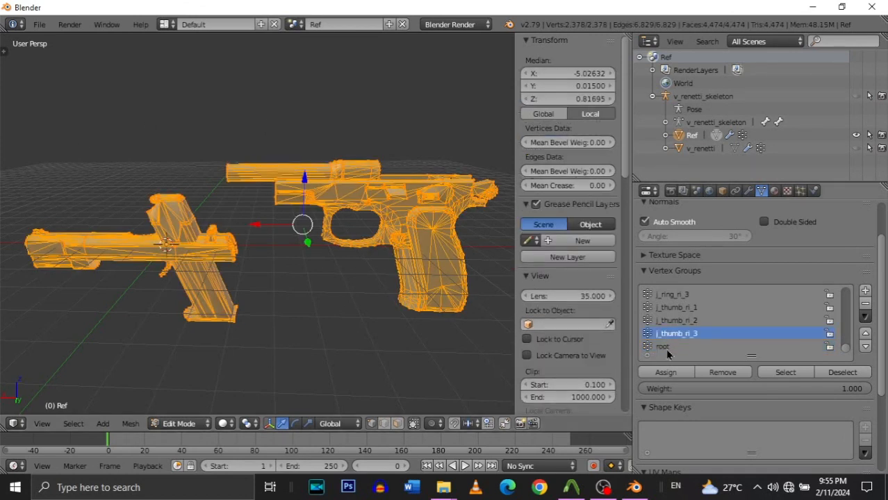
click(731, 379)
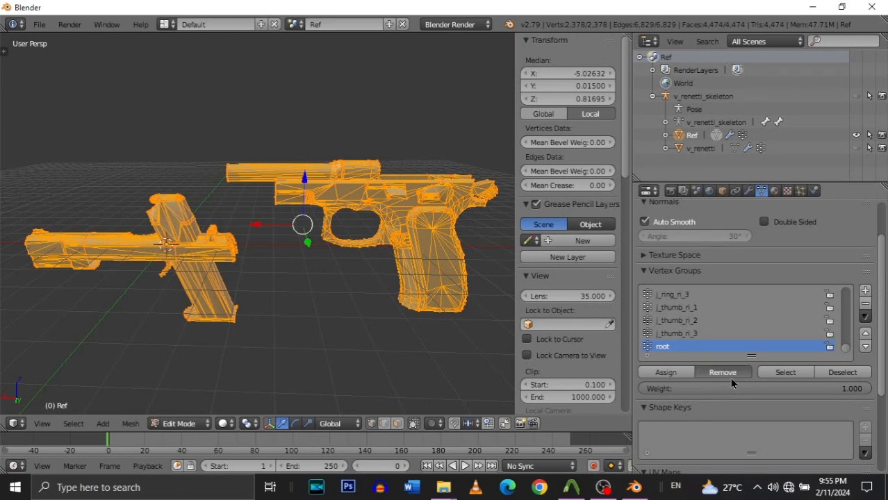
click(668, 338)
click(671, 346)
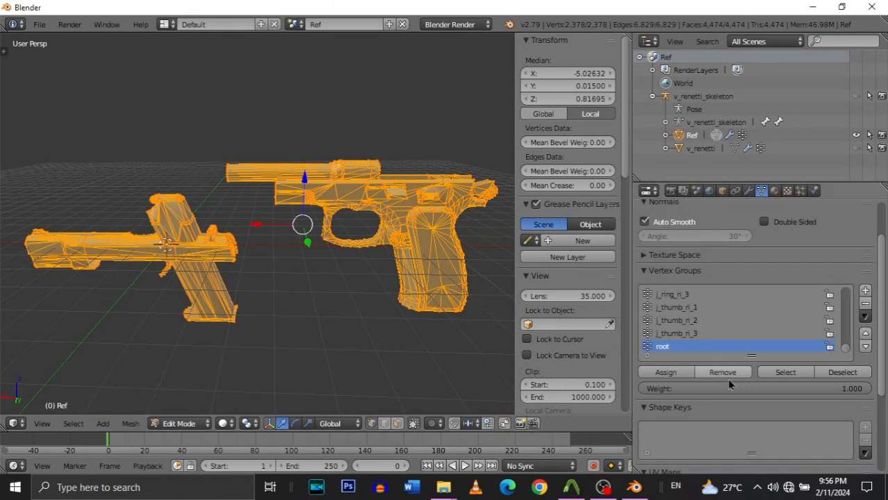
Select a single vertex on the small detail above the grip and check its vertex weights up close.
key(shift+f)
key(w)
key(d)
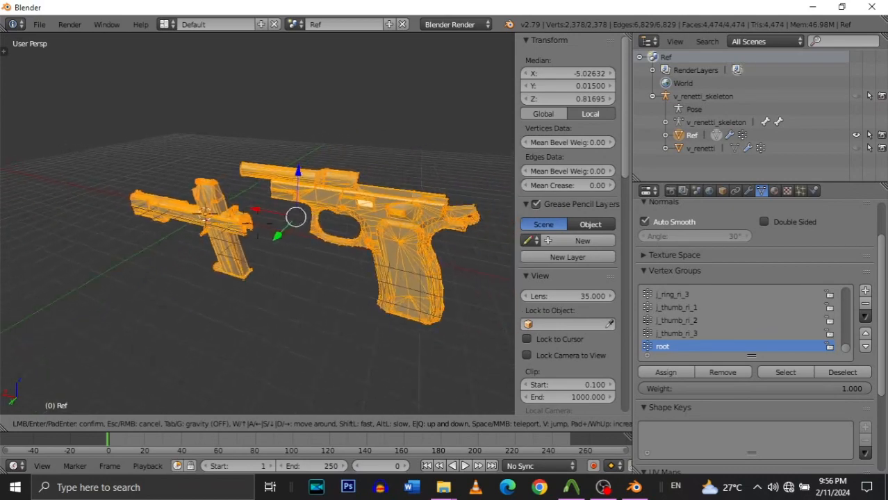
click(258, 224)
right_click(297, 206)
key(shift+f)
key(w)
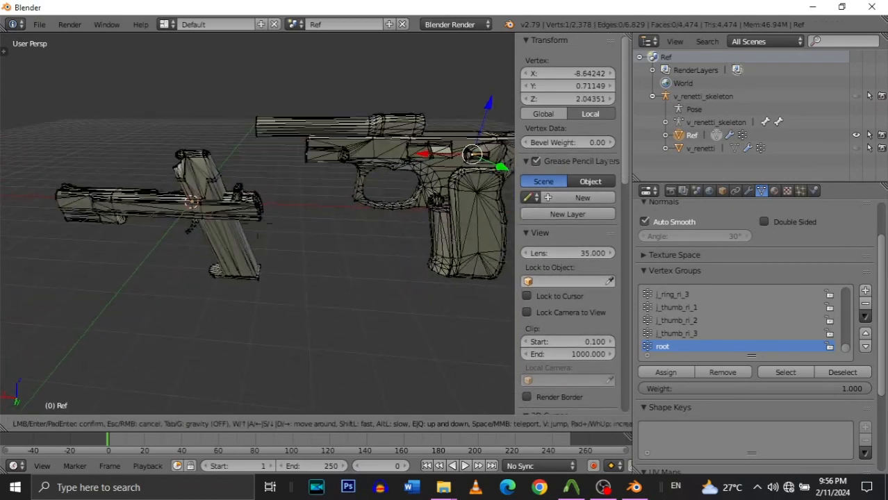
click(258, 224)
Look through the Ref mesh's vertex group names and inspect the pistol frame around the trigger guard, grip and hammer.
scroll(675, 330, up, 5)
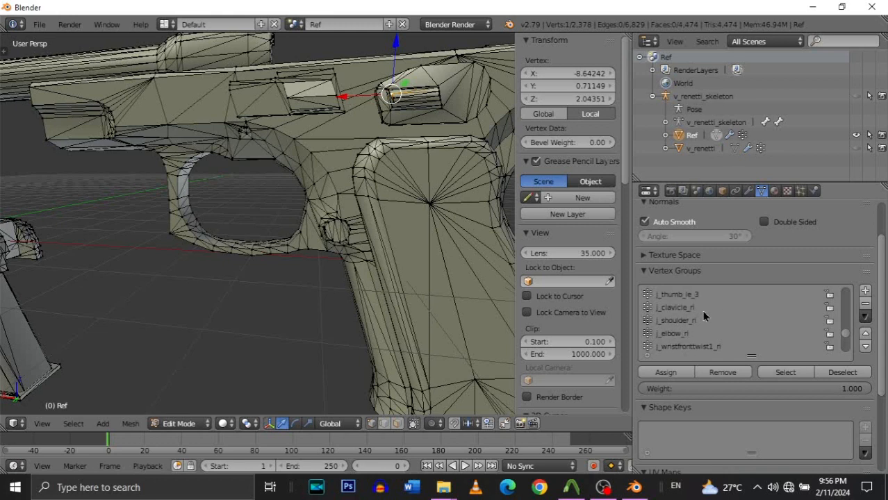
scroll(704, 317, up, 6)
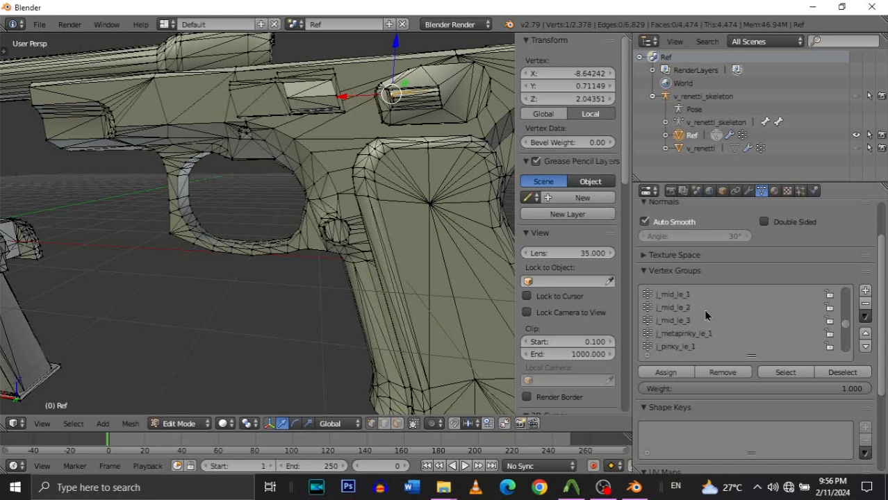
scroll(705, 316, up, 5)
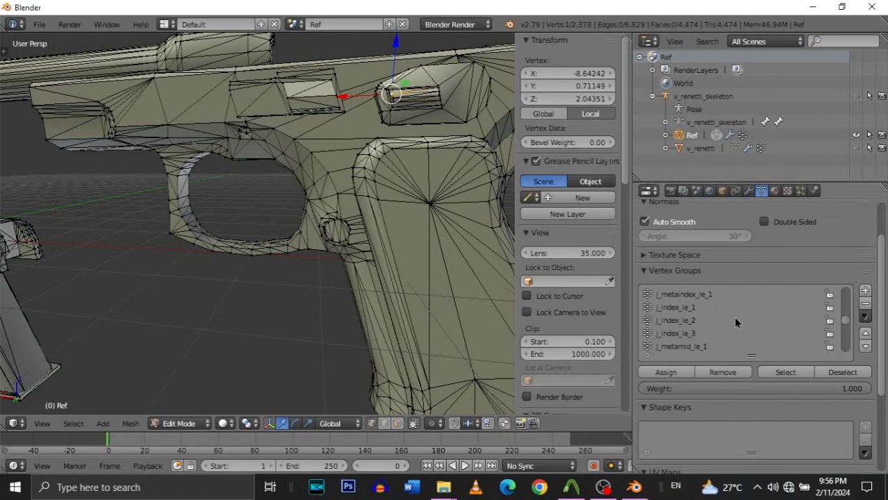
scroll(675, 325, up, 4)
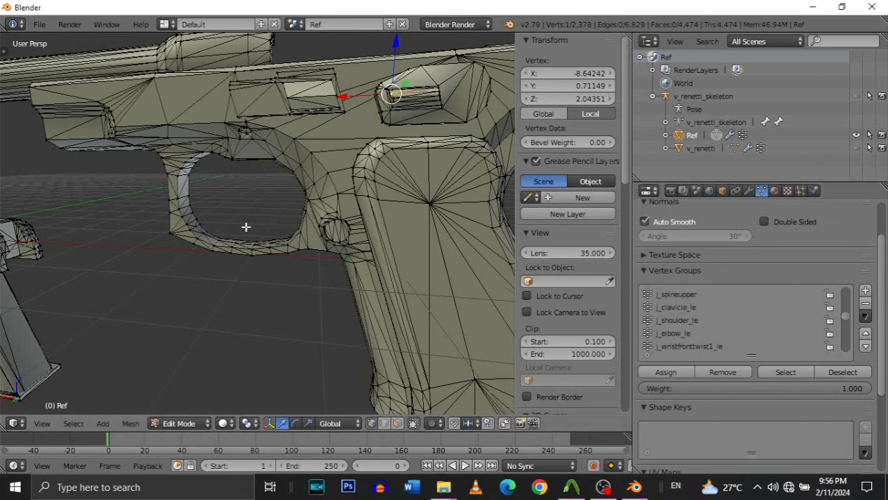
key(shift+f)
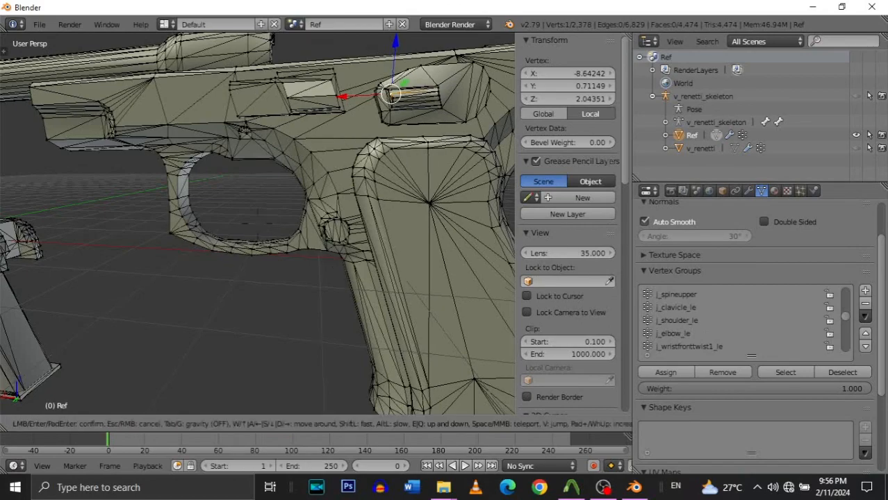
key(s)
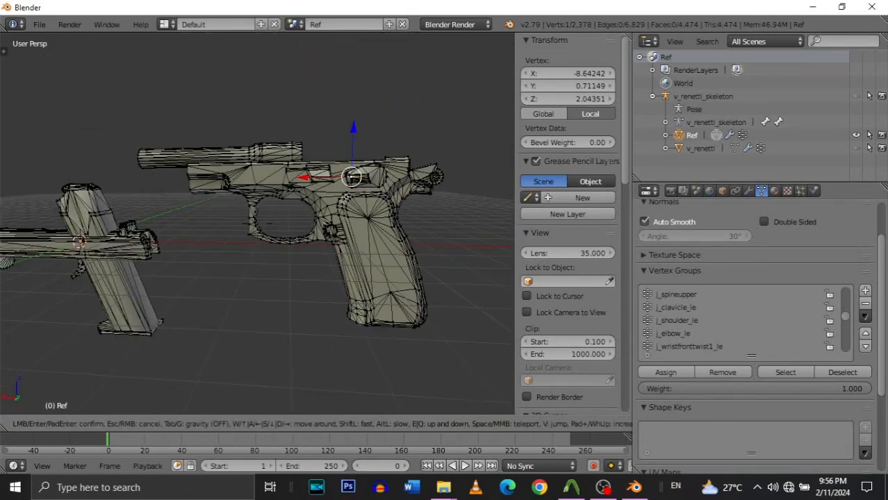
key(w)
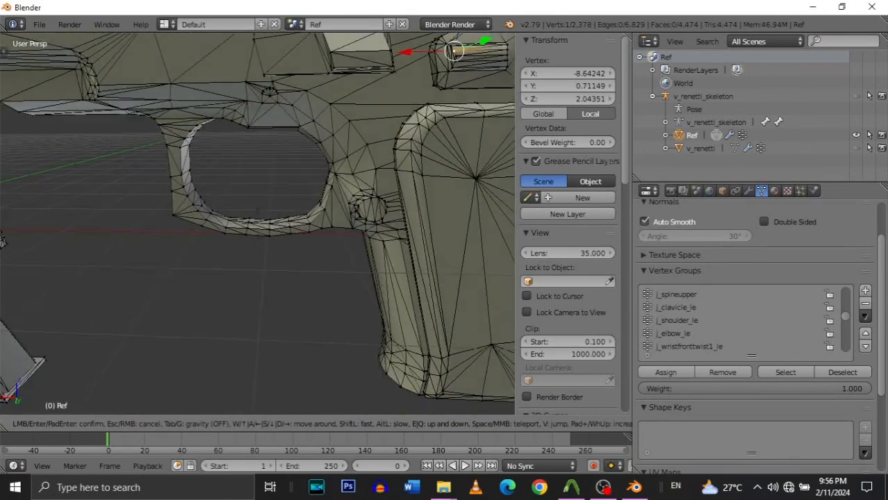
key(s)
key(w)
key(s)
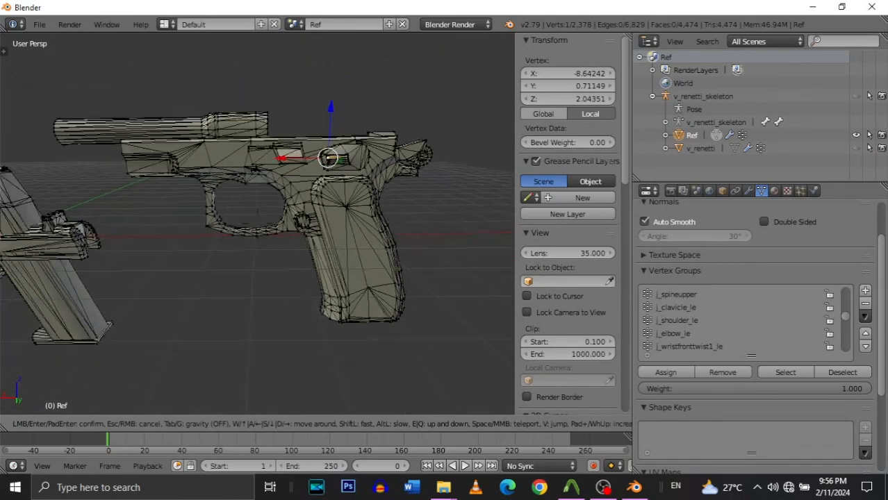
key(w)
key(s)
key(w)
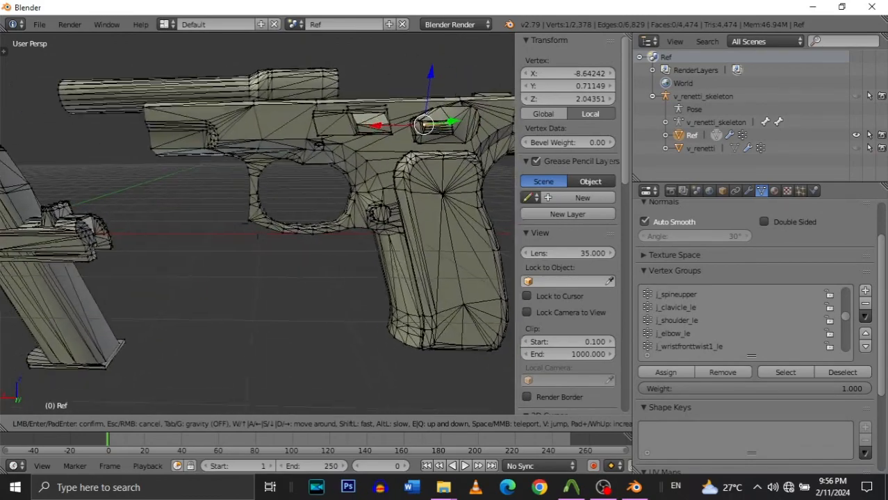
key(d)
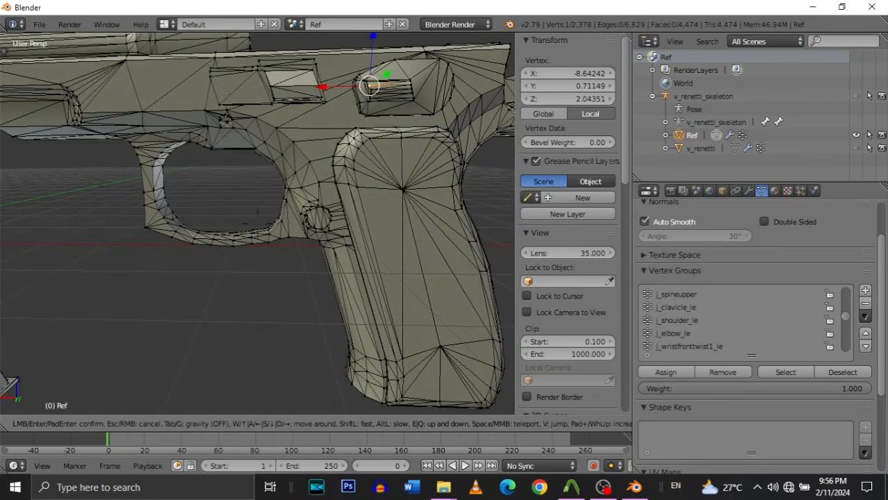
key(w)
key(s)
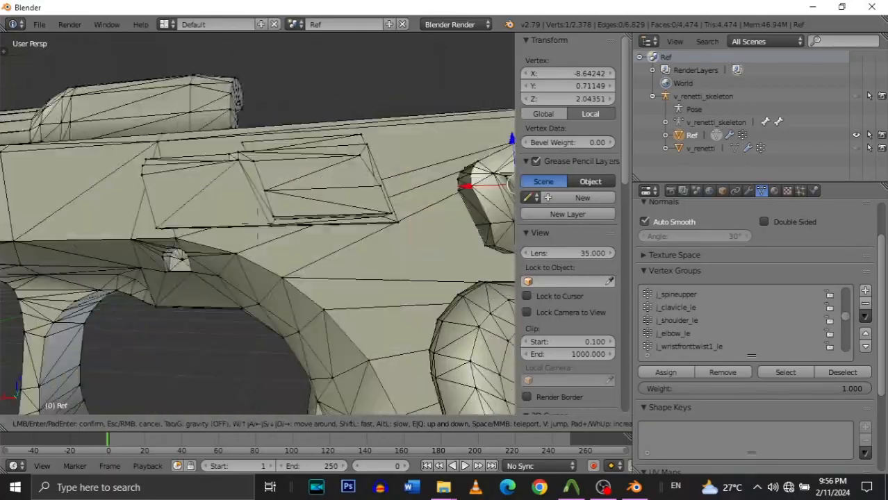
key(w)
key(s)
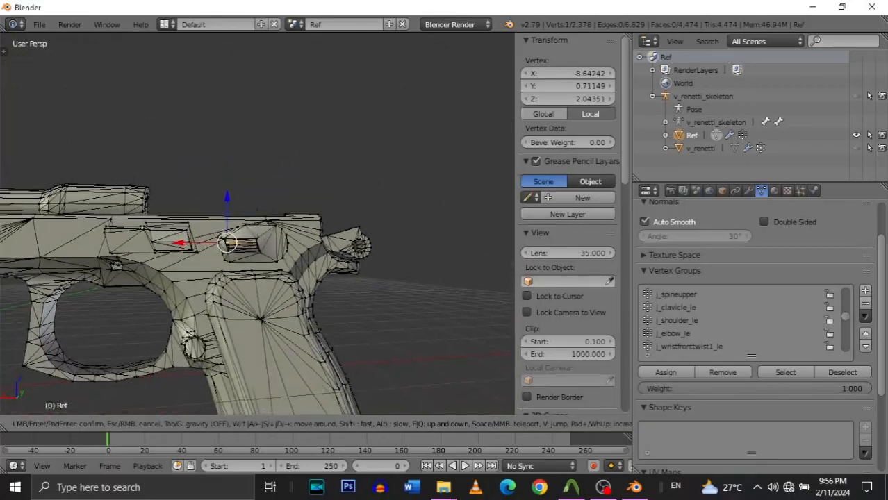
key(w)
key(s)
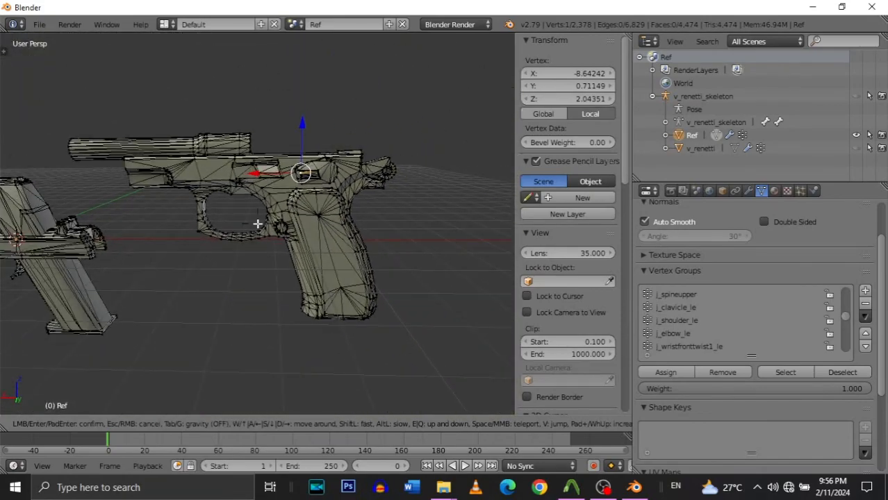
Select all linked geometry of the round button behind the trigger guard and assign it to the j_mag_rel vertex group.
key(w)
key(w)
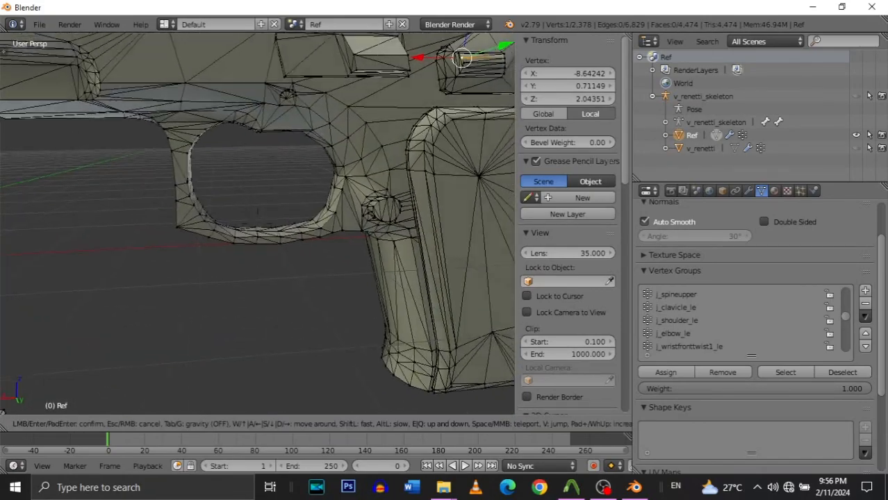
click(269, 220)
right_click(276, 218)
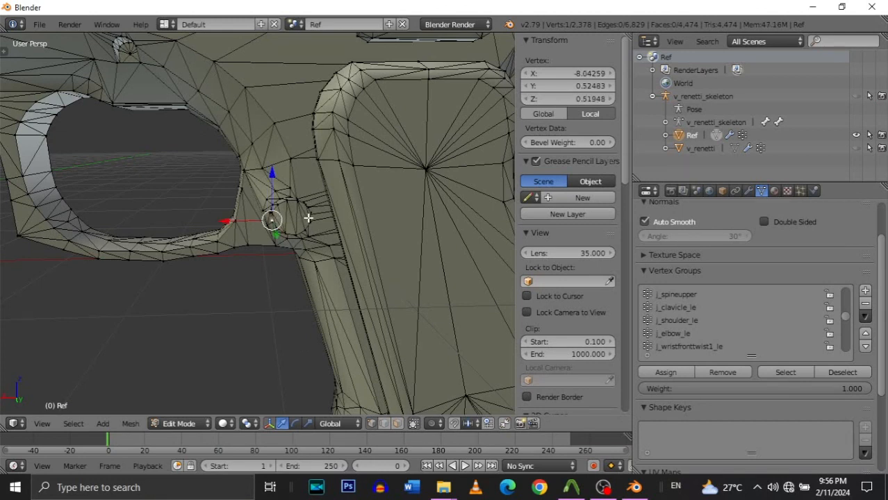
key(ctrl+l)
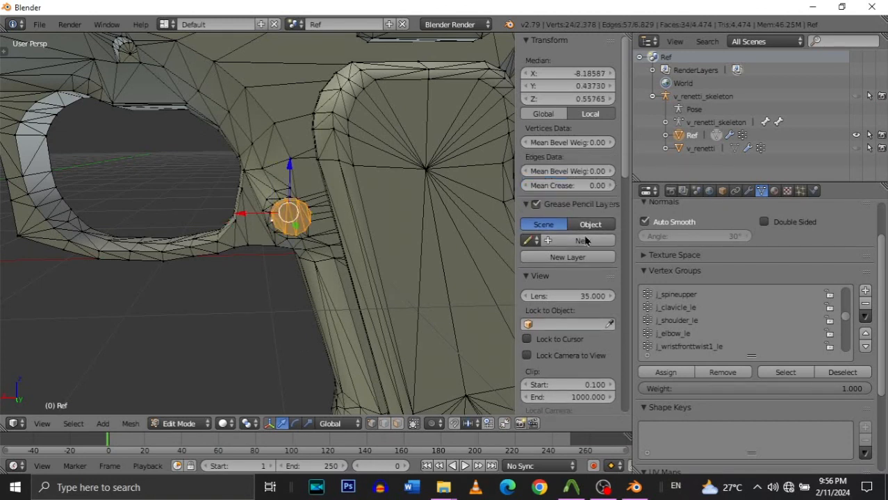
right_click(314, 215)
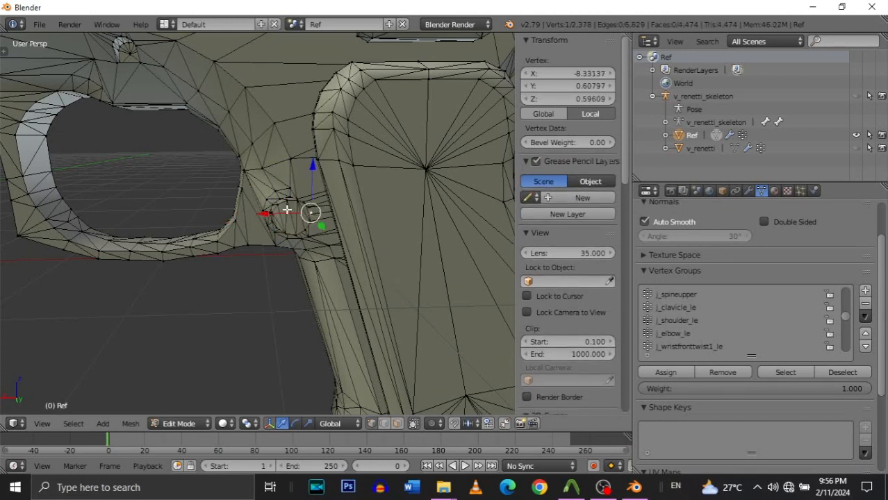
key(ctrl+l)
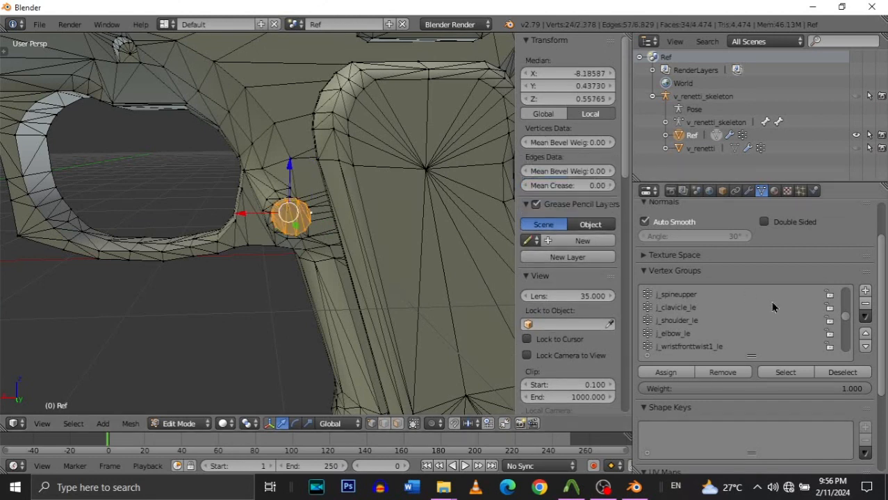
scroll(753, 310, down, 2)
scroll(754, 311, up, 10)
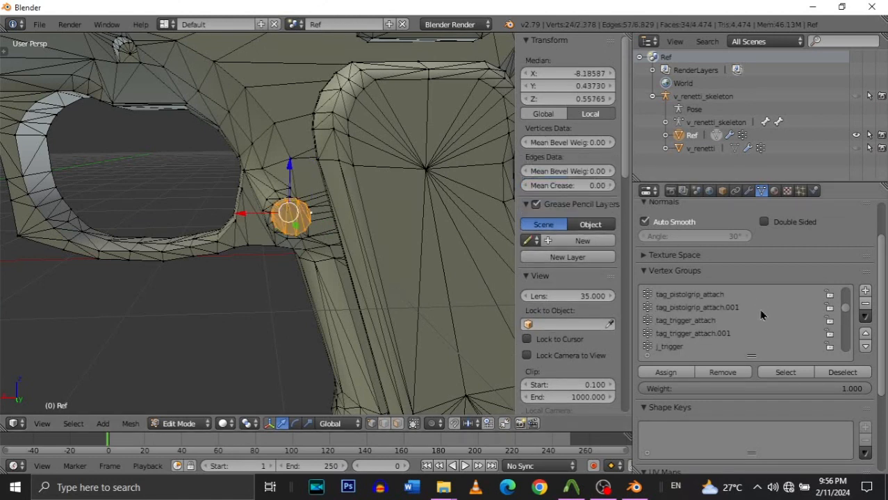
scroll(758, 315, up, 5)
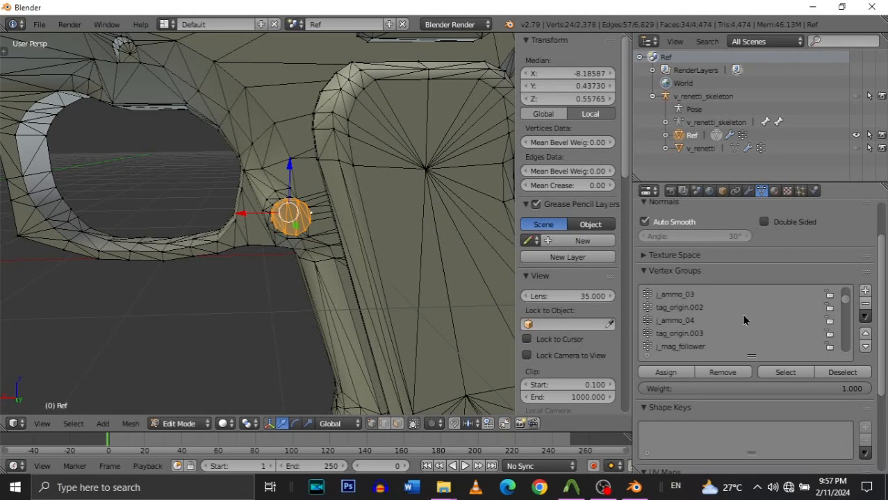
scroll(743, 320, up, 6)
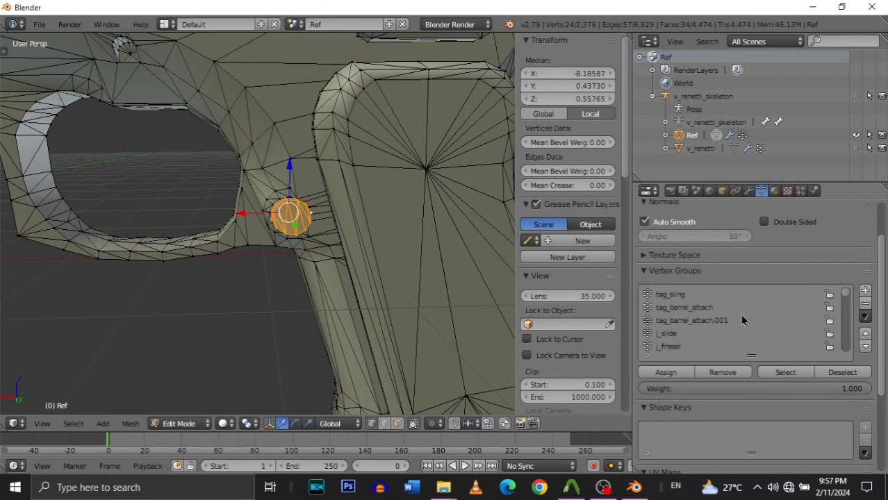
scroll(743, 320, up, 5)
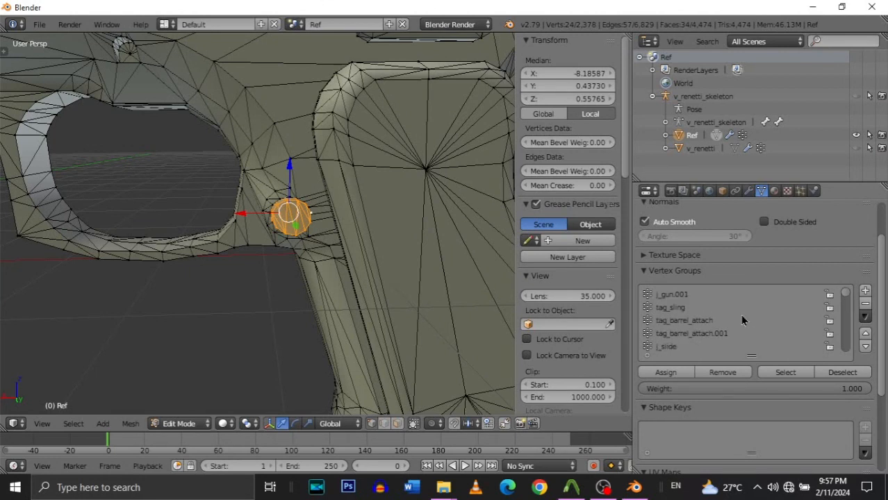
scroll(742, 320, up, 5)
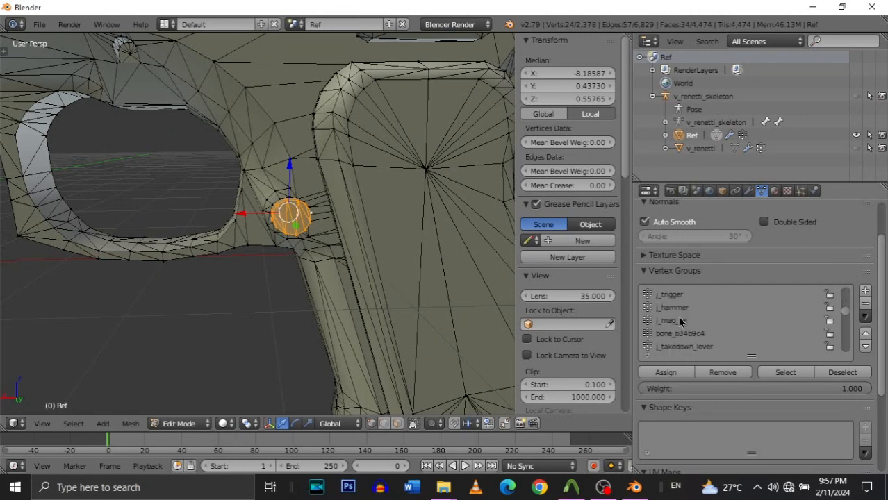
click(665, 372)
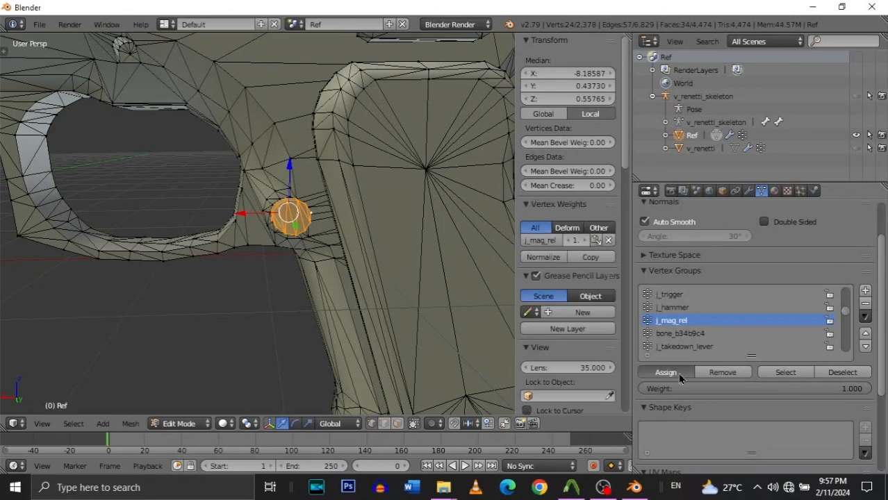
Select all linked geometry of the hammer at the rear of the frame and assign it to the j_hammer vertex group.
key(shift+f)
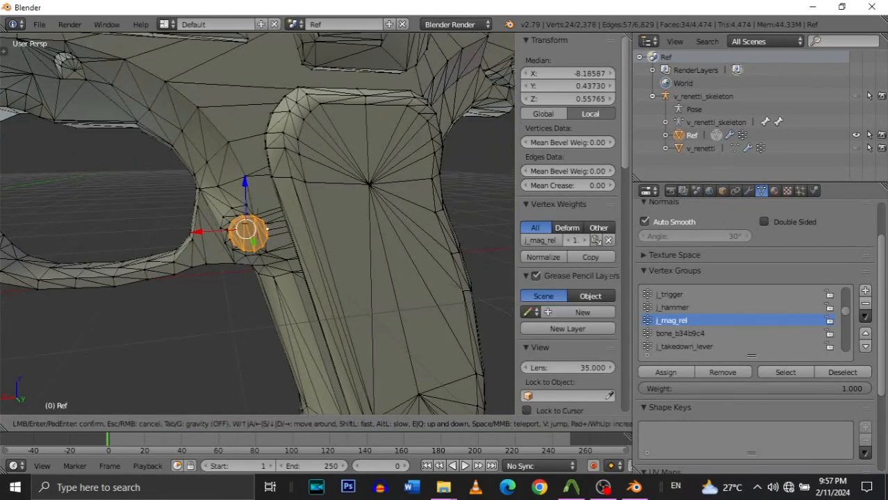
key(d)
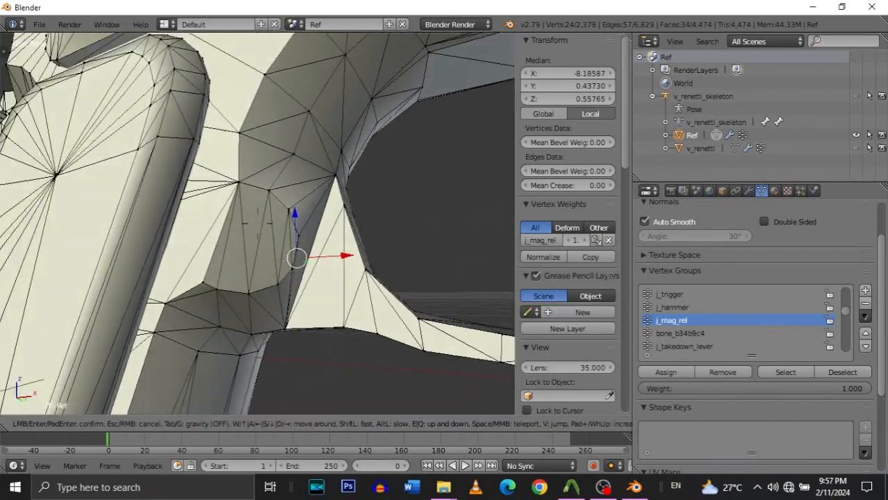
key(s)
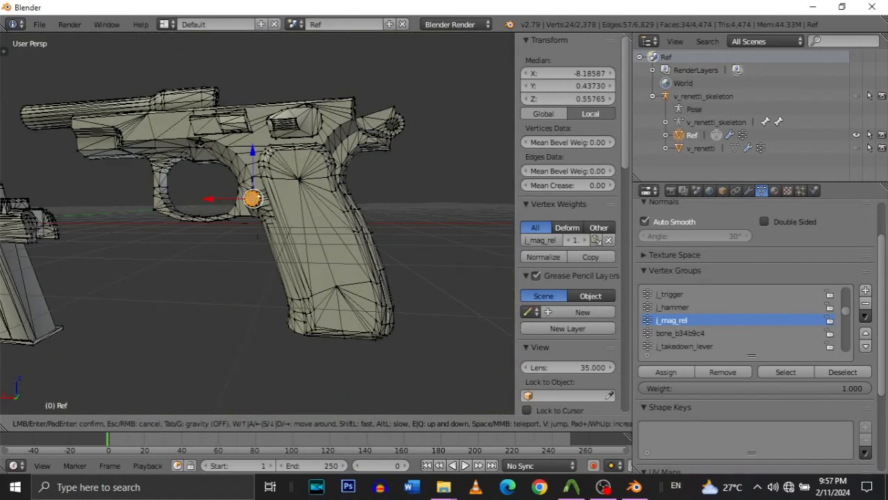
key(w)
click(314, 194)
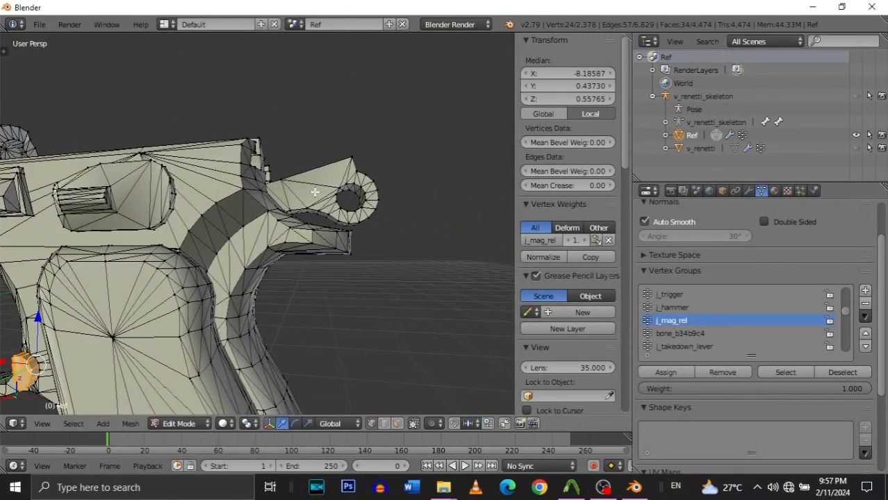
right_click(317, 191)
key(ctrl+l)
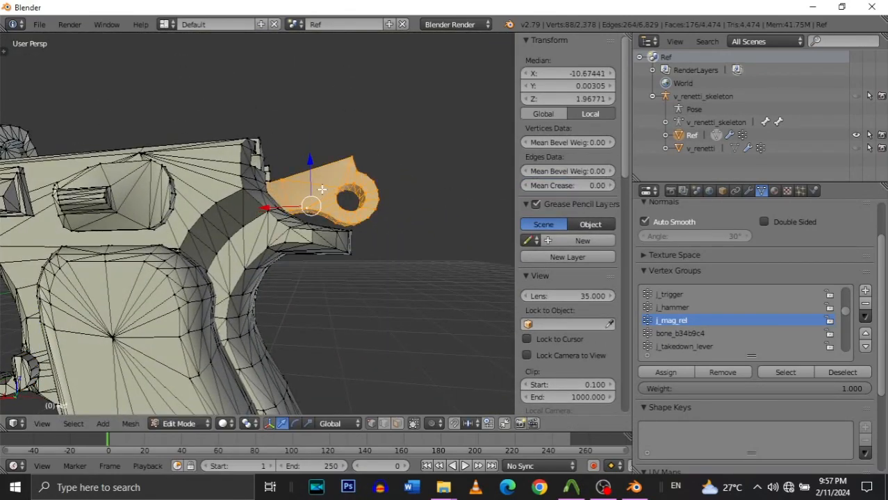
click(667, 374)
Select all linked geometry of the curved trigger beneath the separate slide and assign it to the j_trigger vertex group.
key(shift+f)
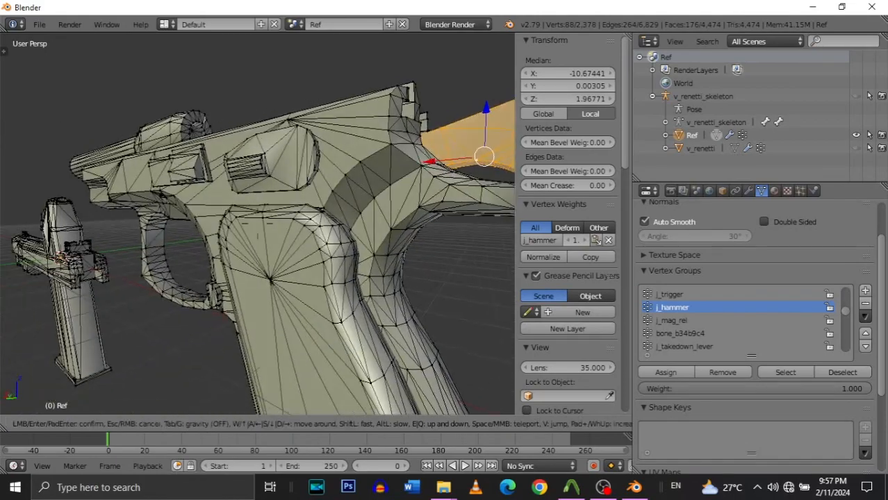
key(w)
key(s)
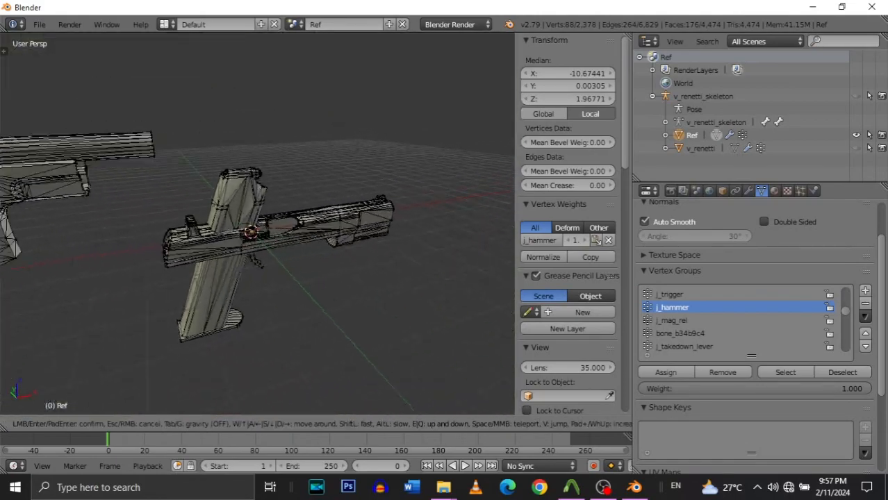
key(w)
key(w)
click(257, 226)
right_click(264, 244)
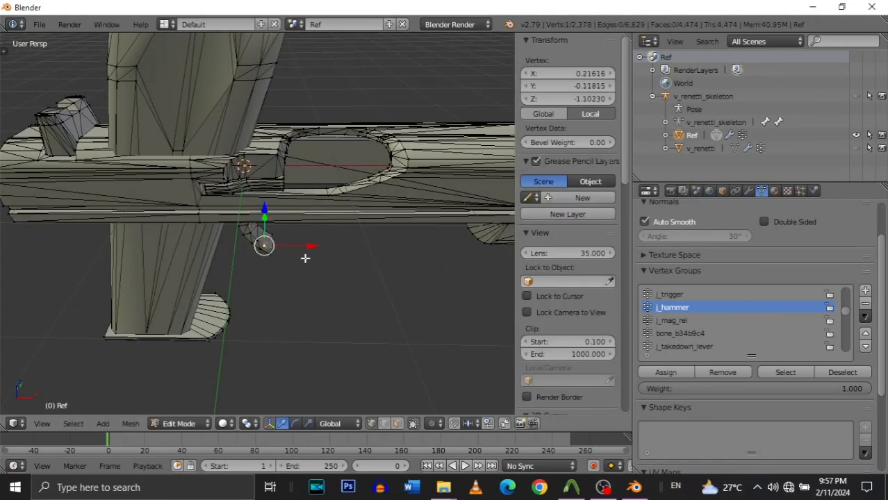
key(ctrl+l)
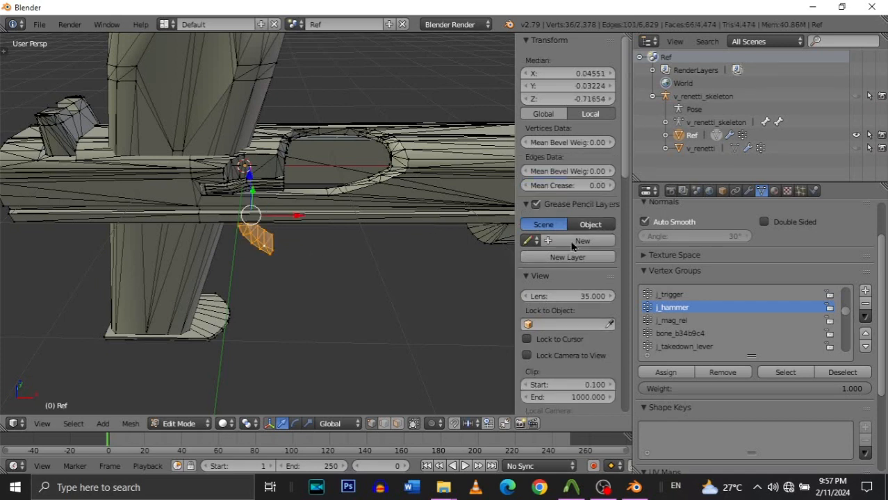
click(668, 373)
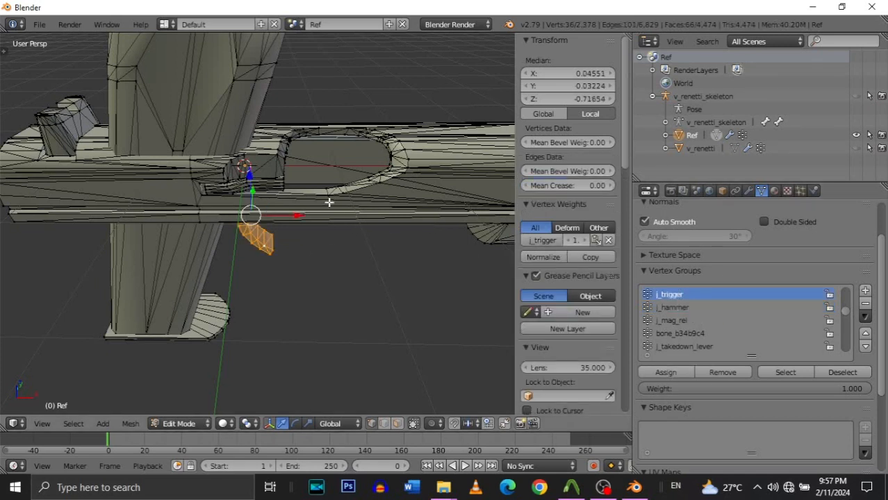
key(shift+f)
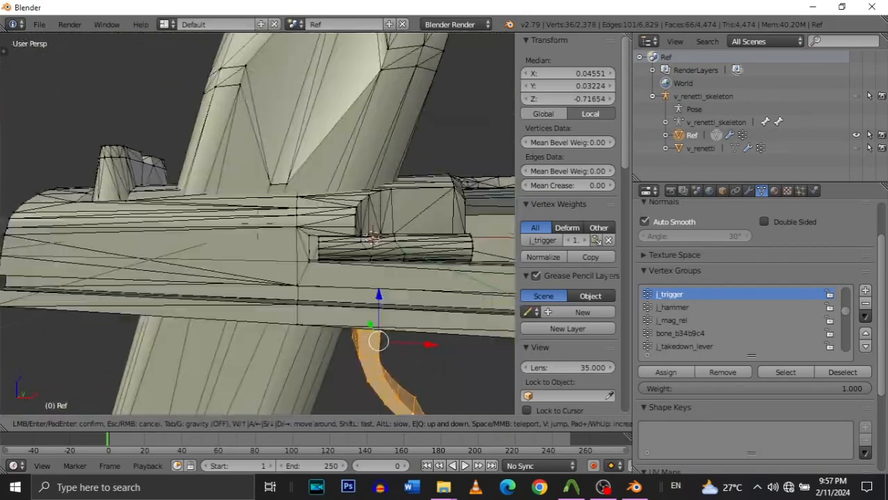
Inspect the pistol frame, magazine and separate slide from several sides to find the remaining unassigned parts.
key(s)
key(w)
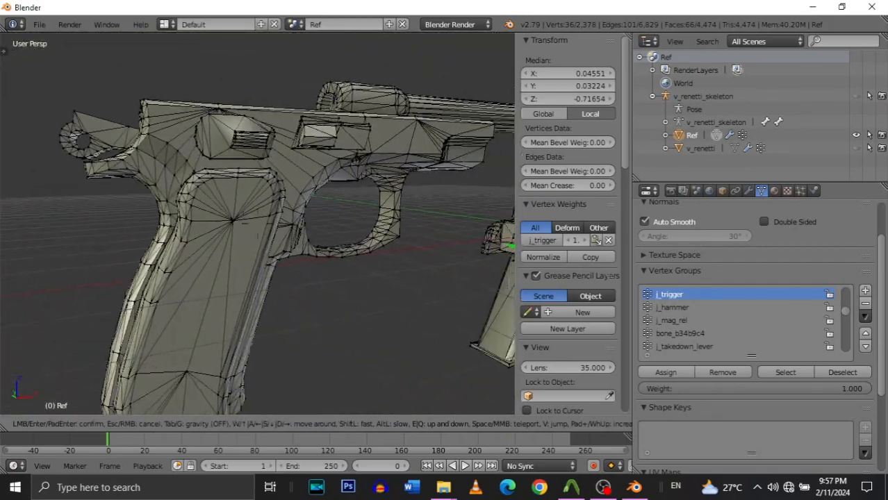
key(s)
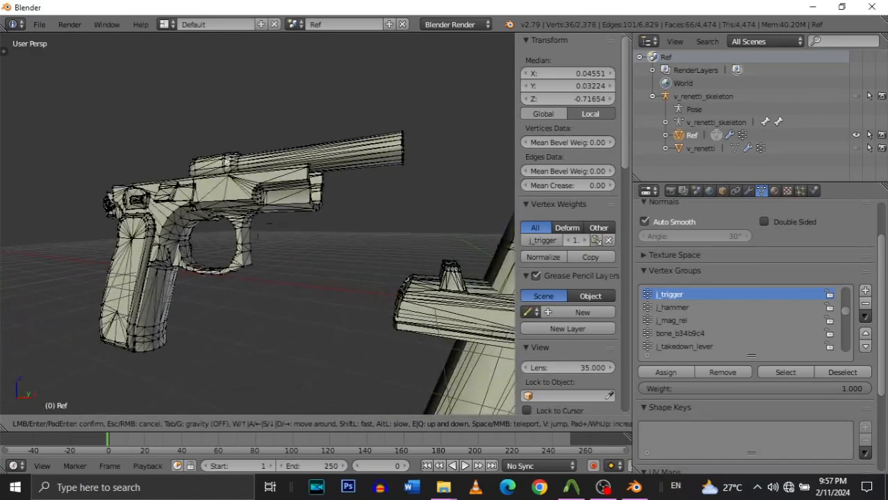
key(s)
key(a)
key(w)
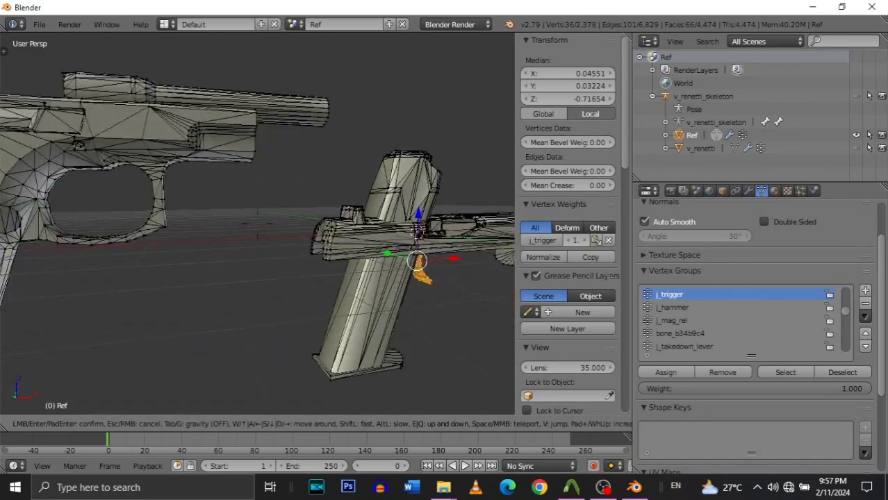
key(w)
key(w)
key(s)
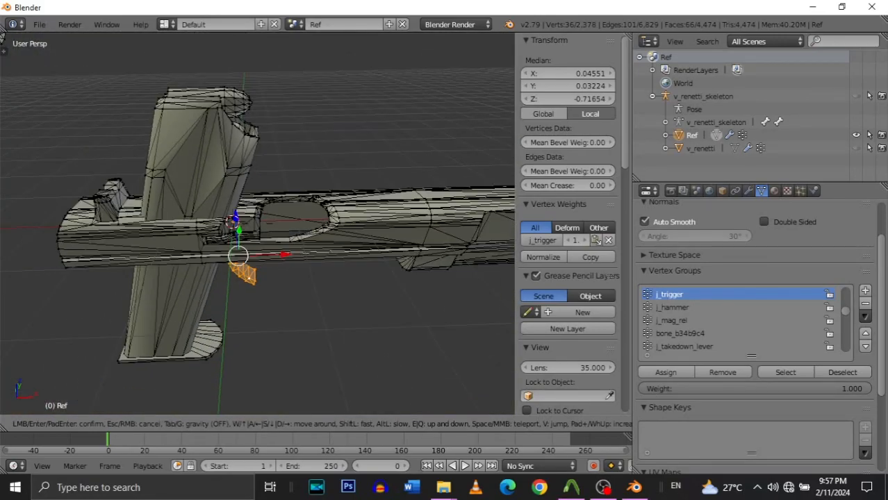
key(w)
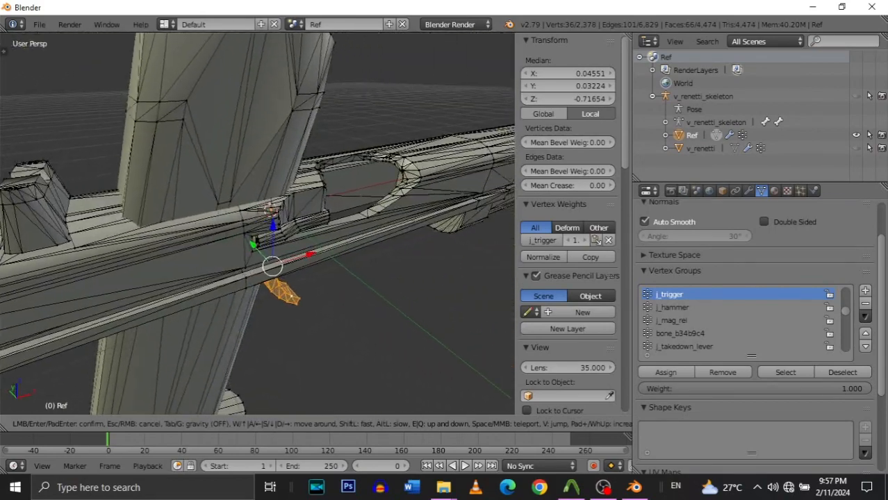
key(d)
key(w)
Select all linked geometry of the separate slide, the small block behind its ejection port, and the rear sight.
click(292, 206)
right_click(293, 207)
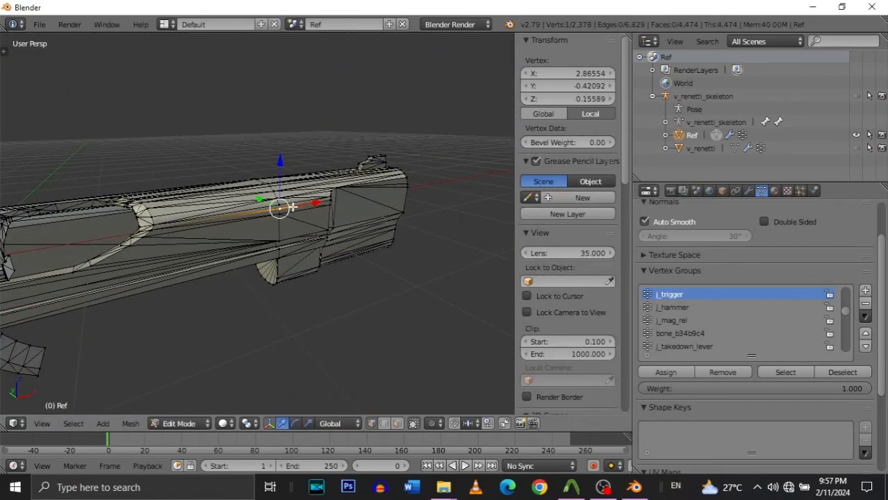
key(ctrl+l)
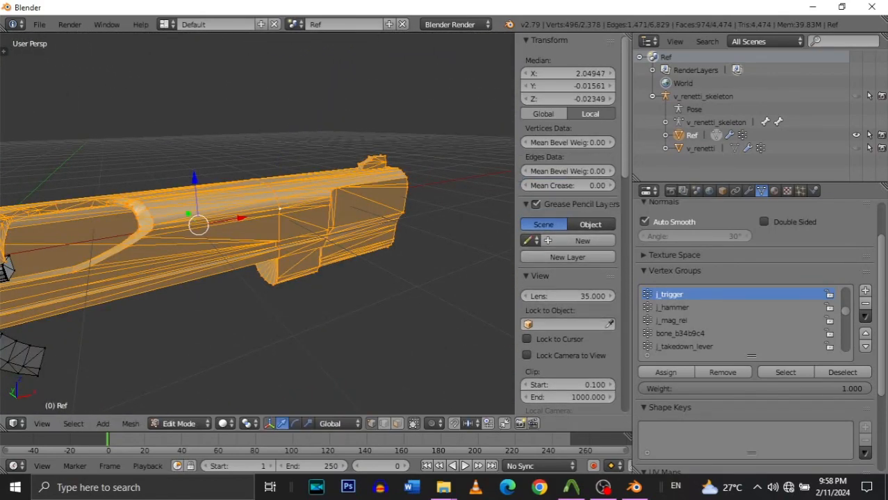
key(shift+f)
key(a)
key(w)
click(274, 229)
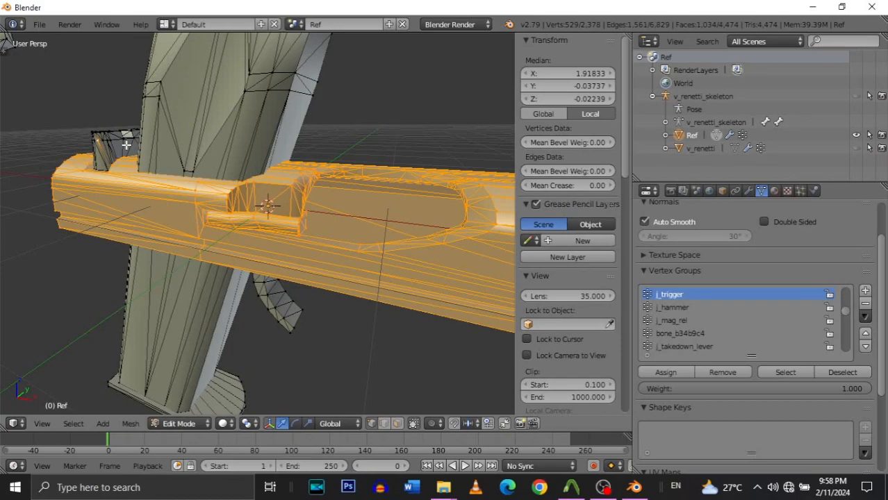
key(shift+f)
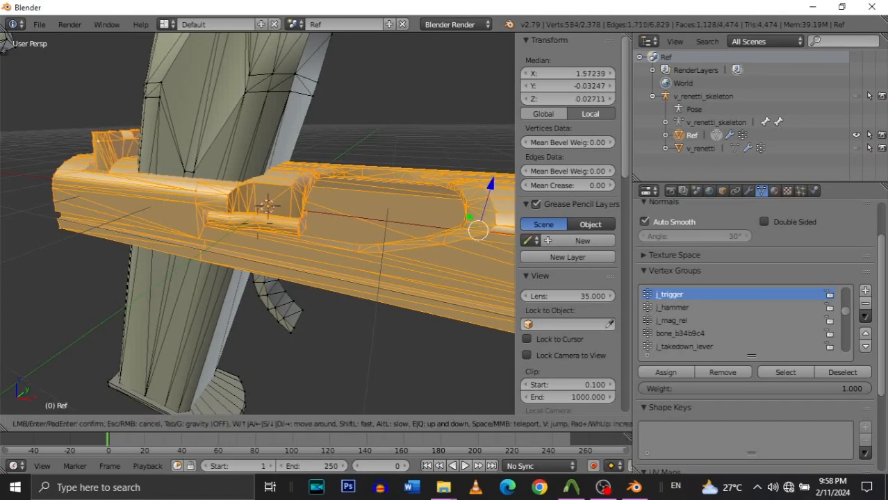
Examine the selected slide from the muzzle, underside and rear, and compare it with the frame to check for missed parts.
key(w)
key(w)
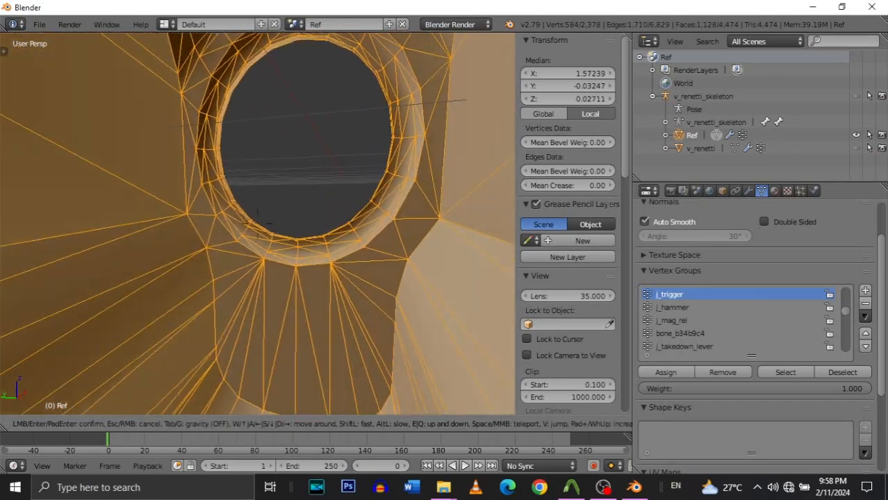
key(w)
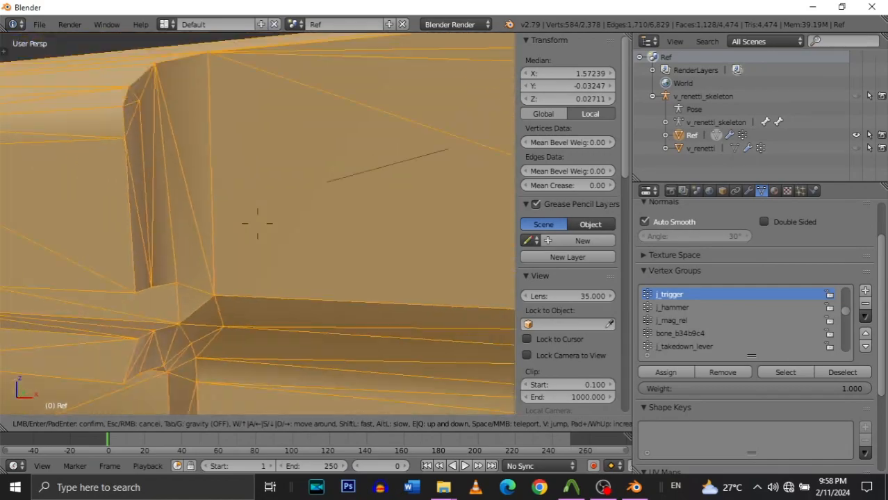
key(w)
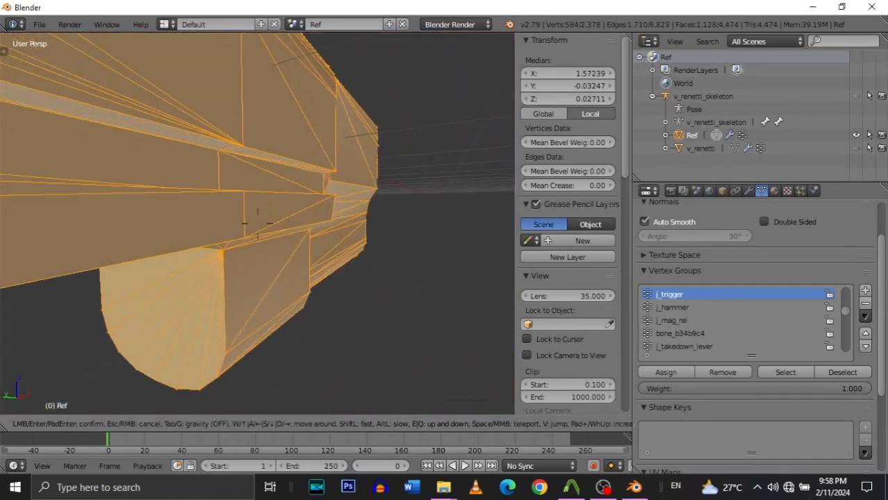
key(w)
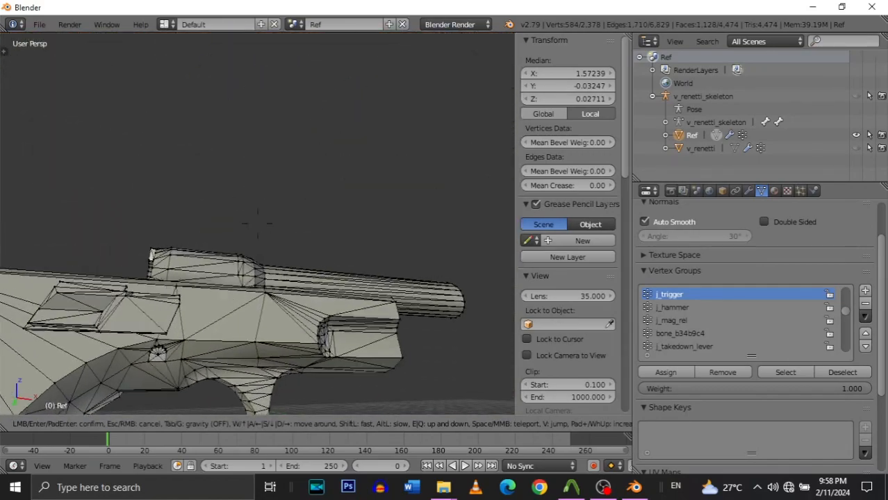
key(s)
key(s)
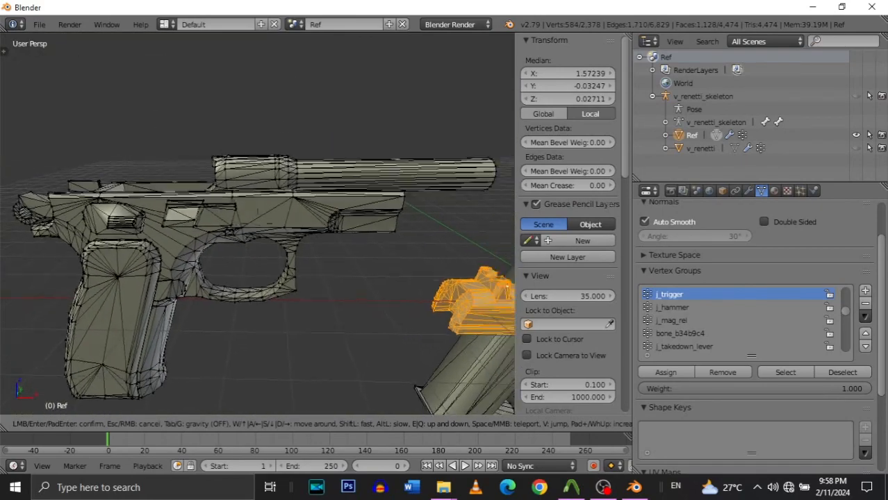
key(w)
key(s)
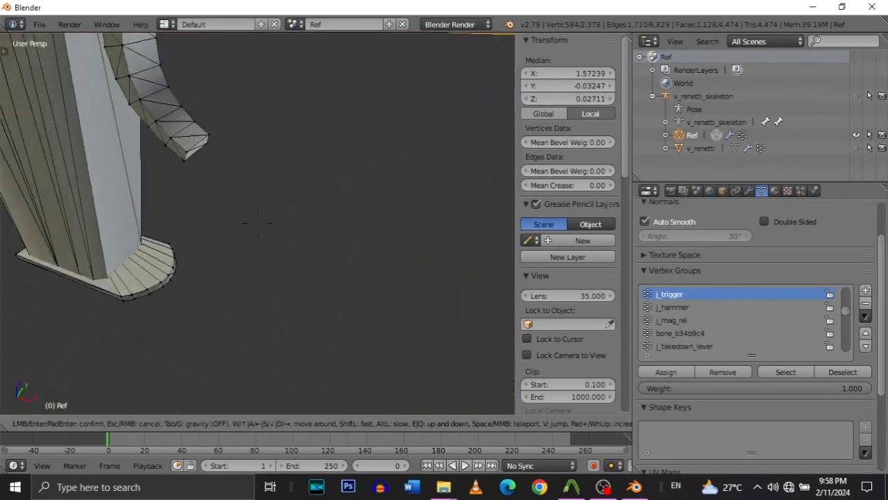
key(d)
key(w)
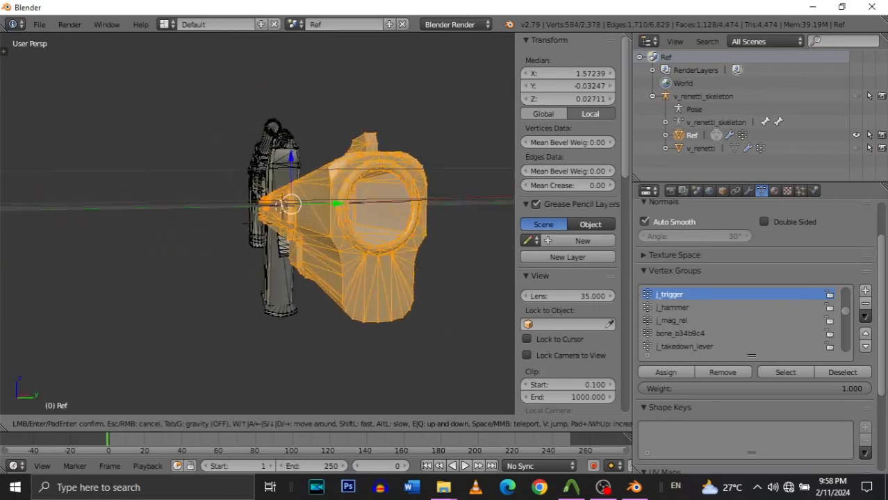
key(s)
key(w)
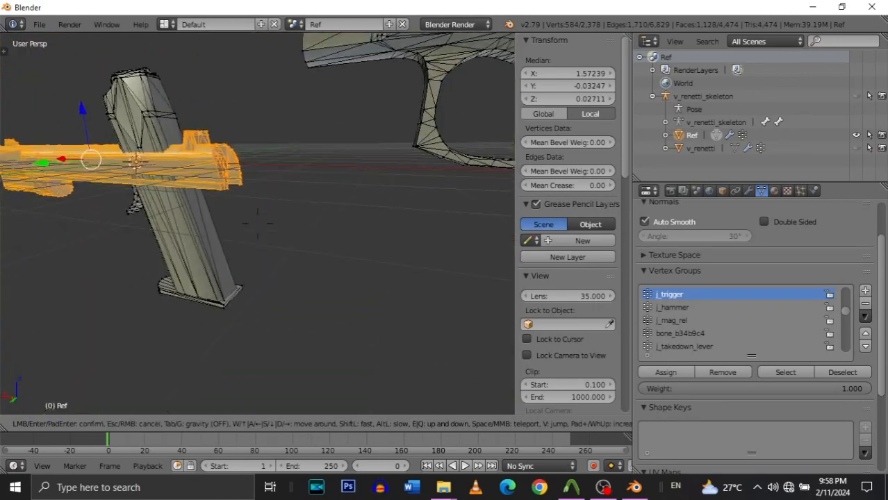
key(s)
key(a)
key(w)
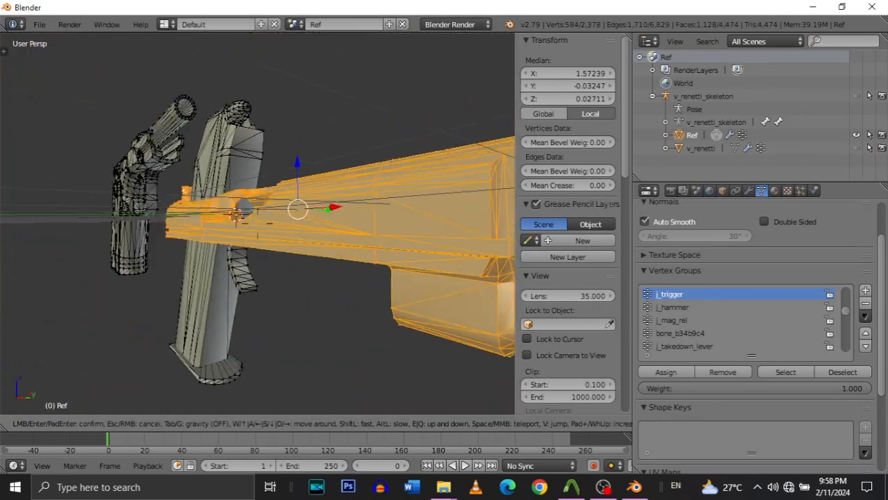
key(s)
key(s)
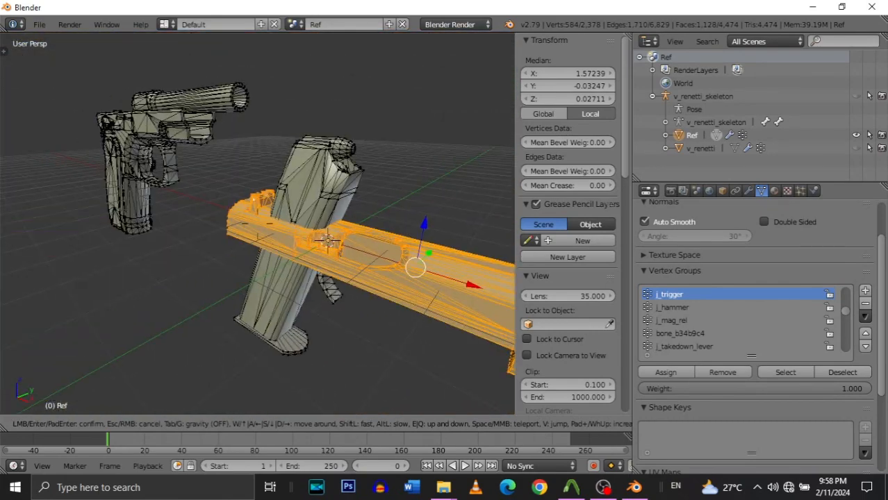
Assign the selected slide parts to the j_slide vertex group.
click(258, 223)
scroll(718, 333, up, 5)
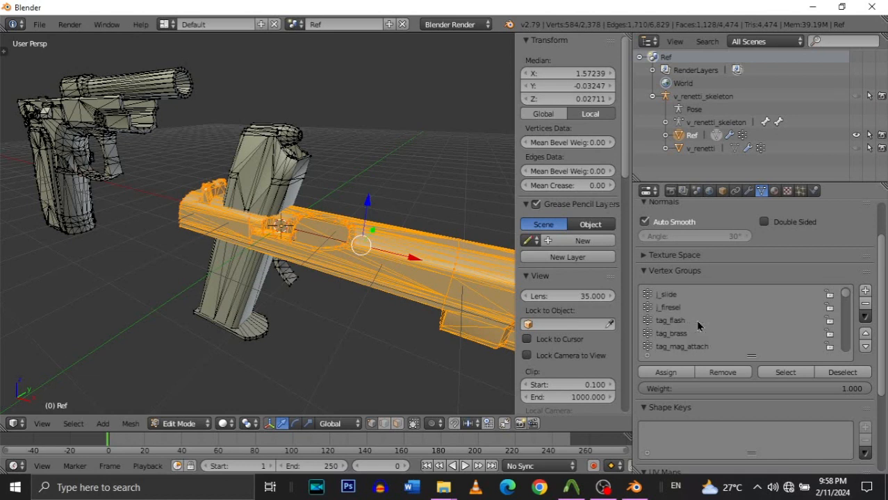
click(665, 373)
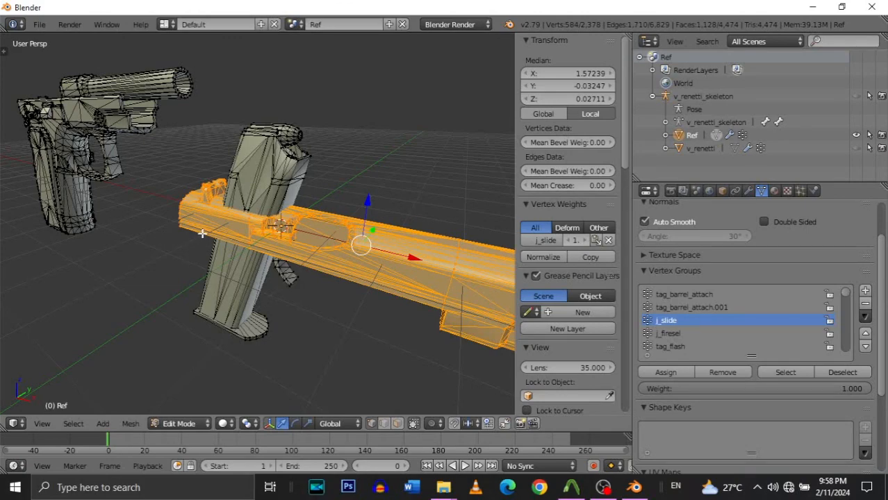
Select all linked geometry of the magazine body, the rounded pieces inside its top opening, and its base plate.
middle_drag(202, 234, 257, 224)
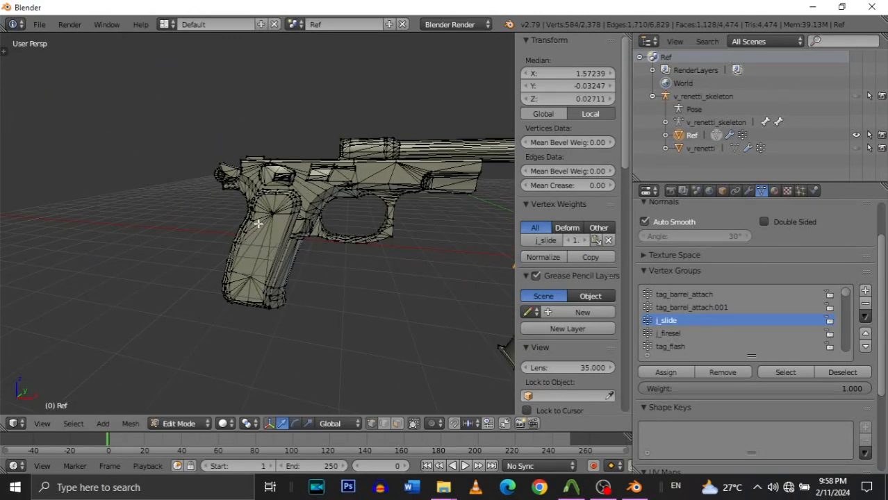
right_click(293, 215)
key(shift+f)
key(w)
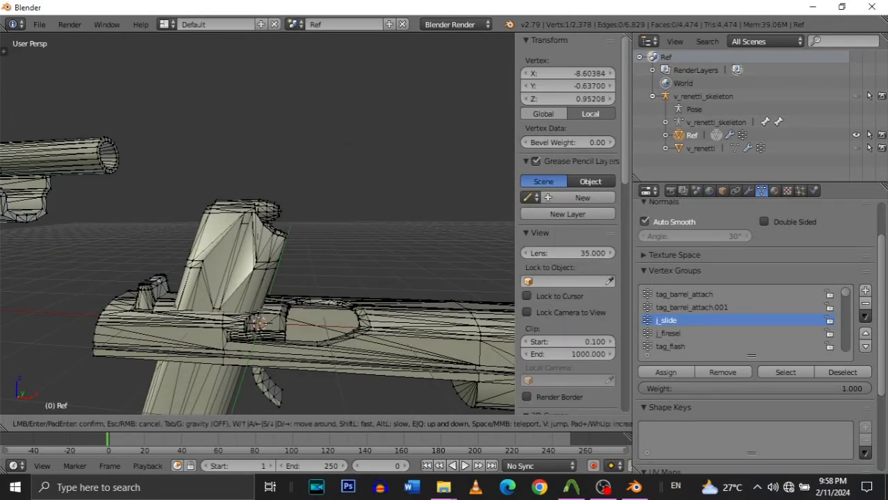
click(257, 224)
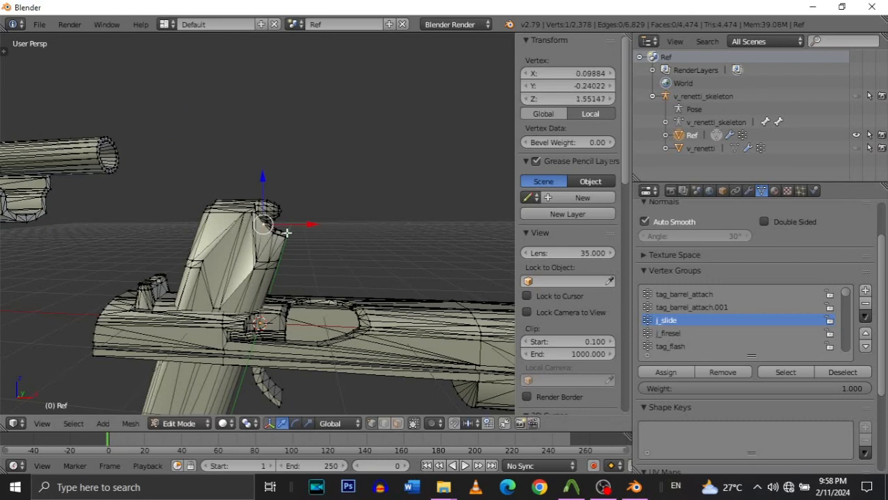
key(l)
key(shift+f)
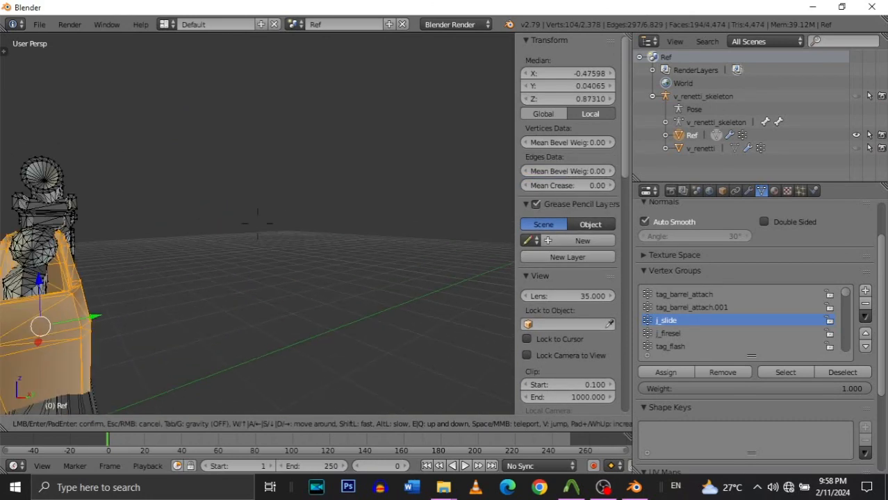
click(258, 224)
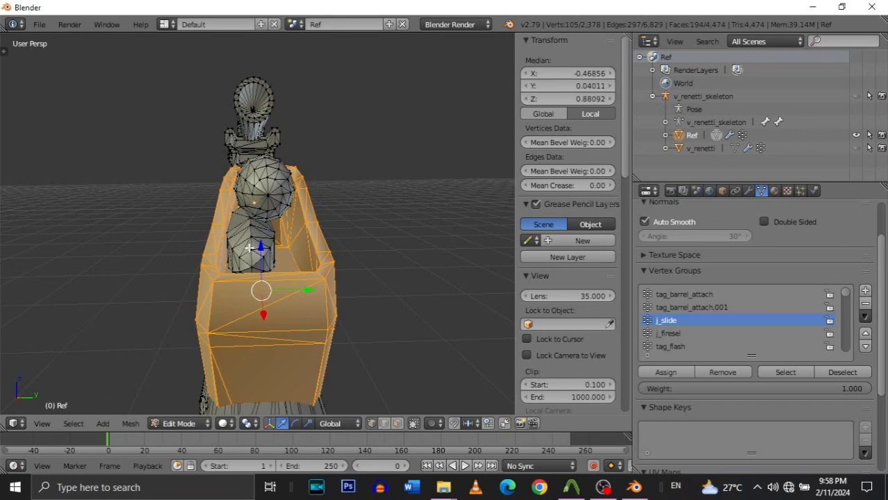
key(l)
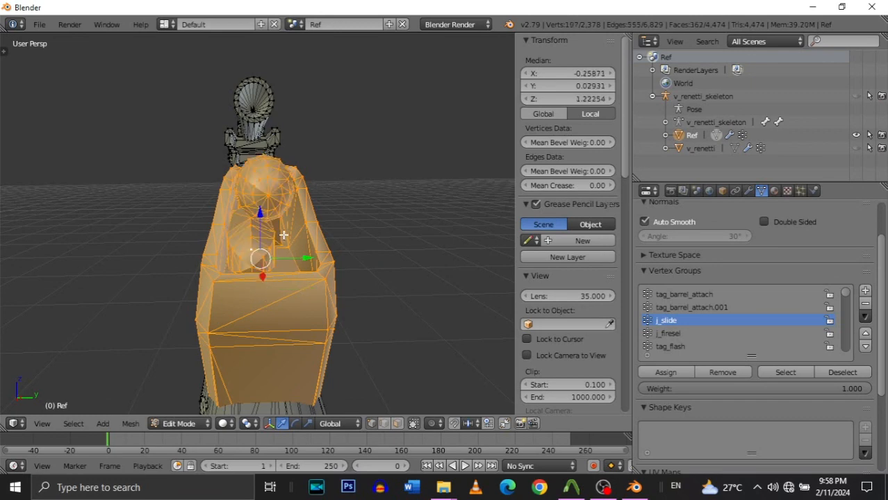
key(shift+f)
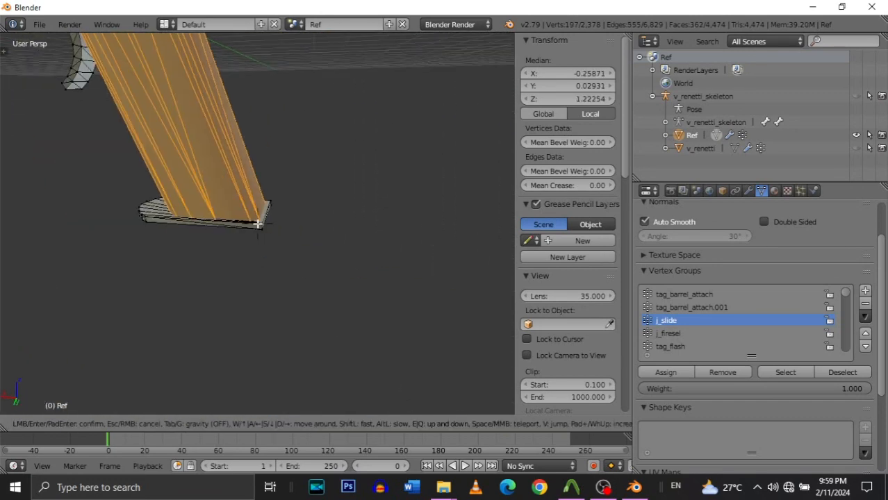
click(259, 224)
key(l)
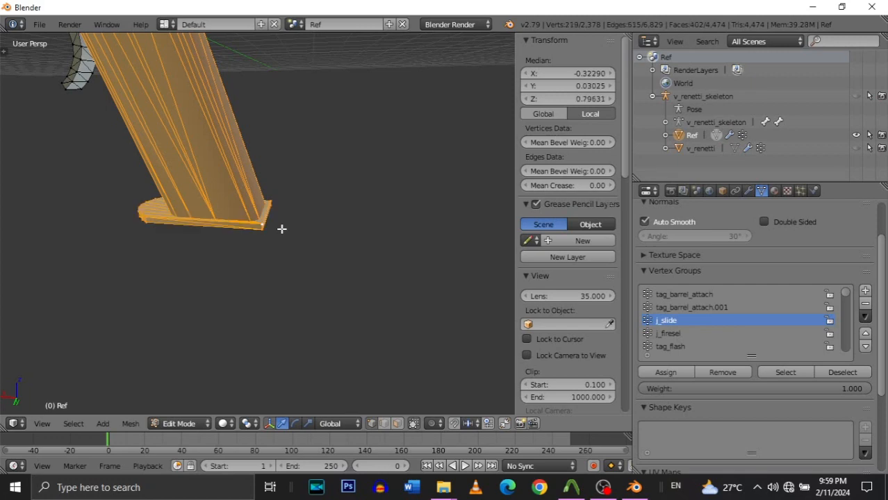
Check the selected magazine from below and behind, and assign it to the j_mag1 vertex group.
key(shift+f)
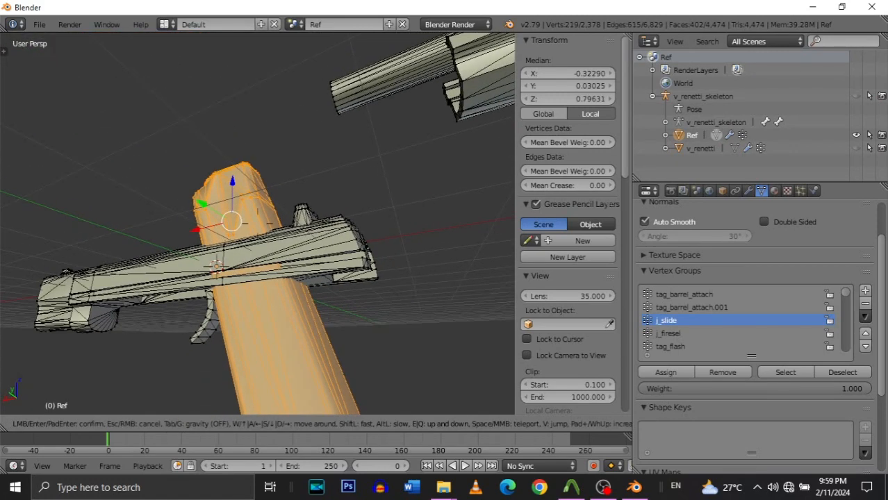
click(257, 224)
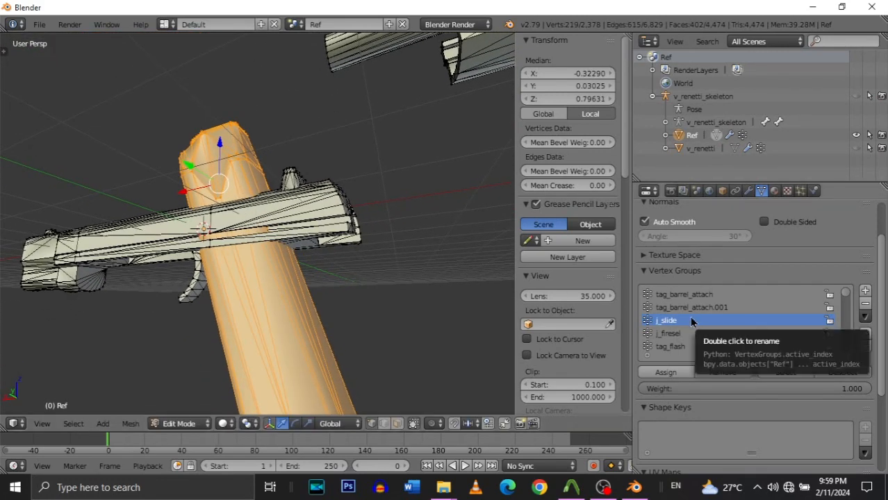
key(shift+f)
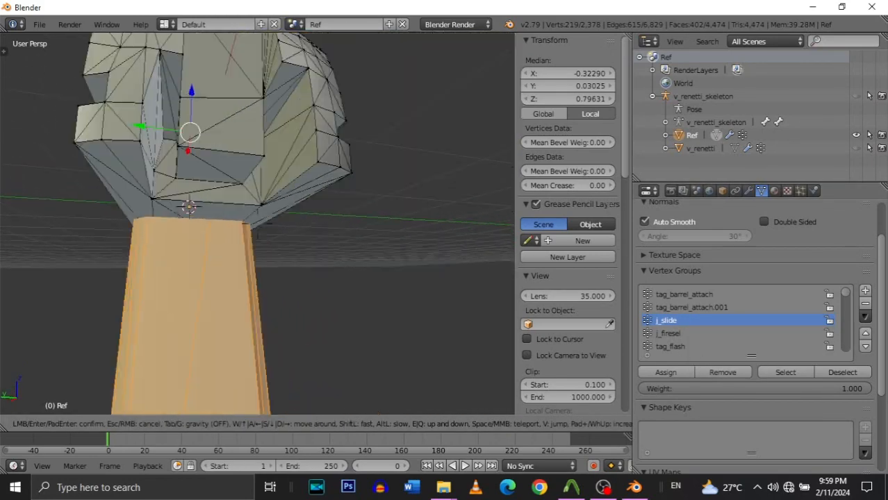
key(s)
click(257, 224)
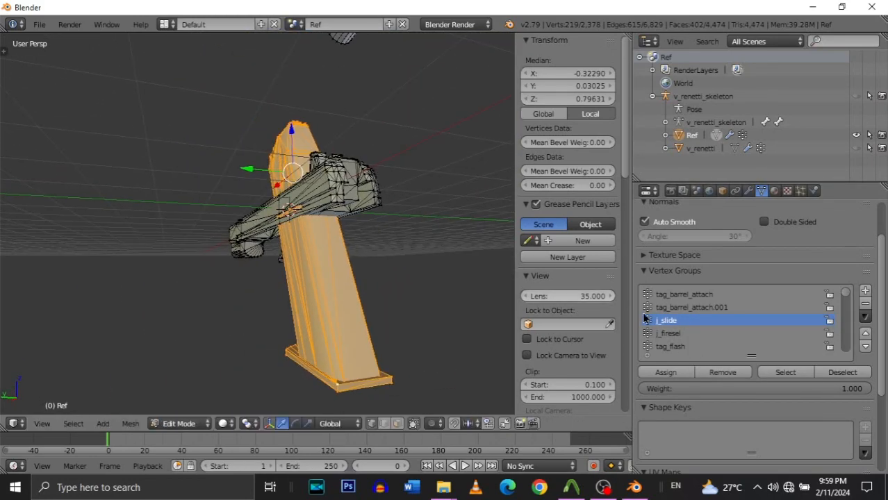
scroll(651, 319, down, 5)
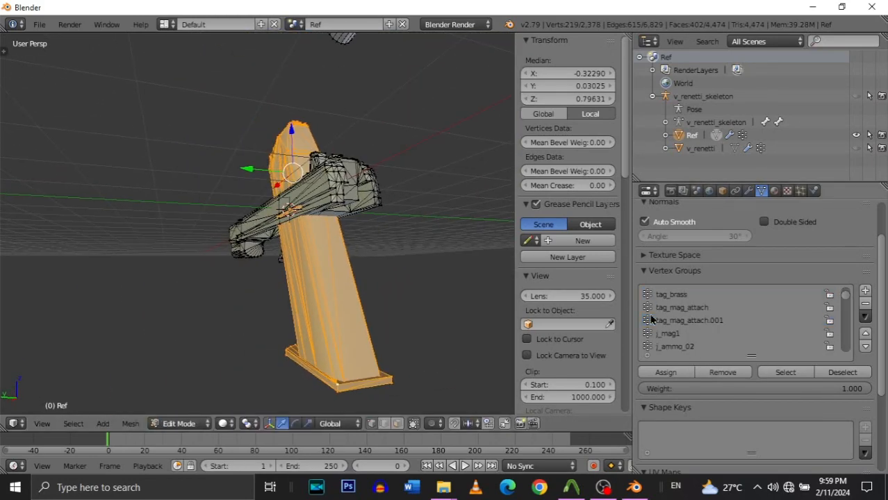
click(679, 373)
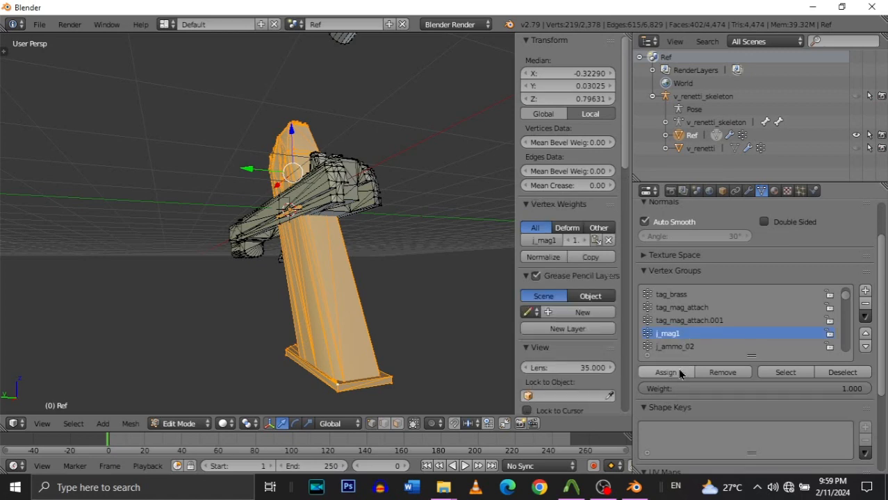
Examine the selected magazine from the side, from its top end down to its base plate.
key(shift+f)
key(w)
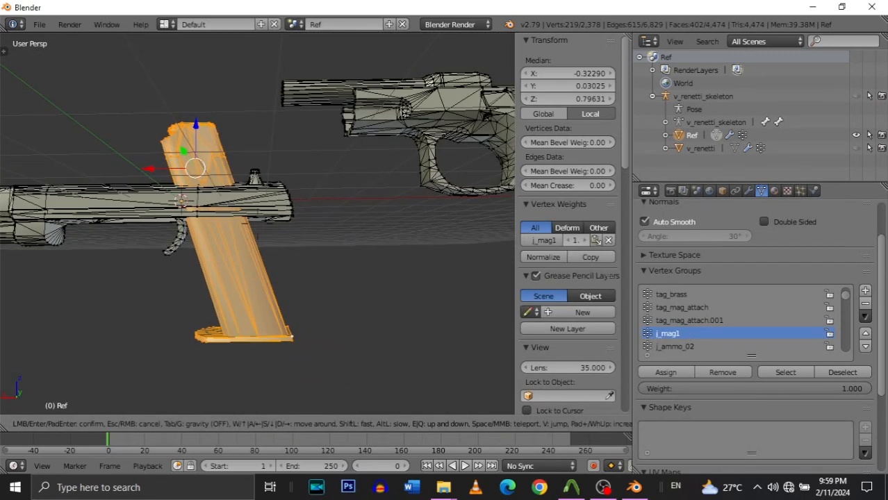
key(s)
key(d)
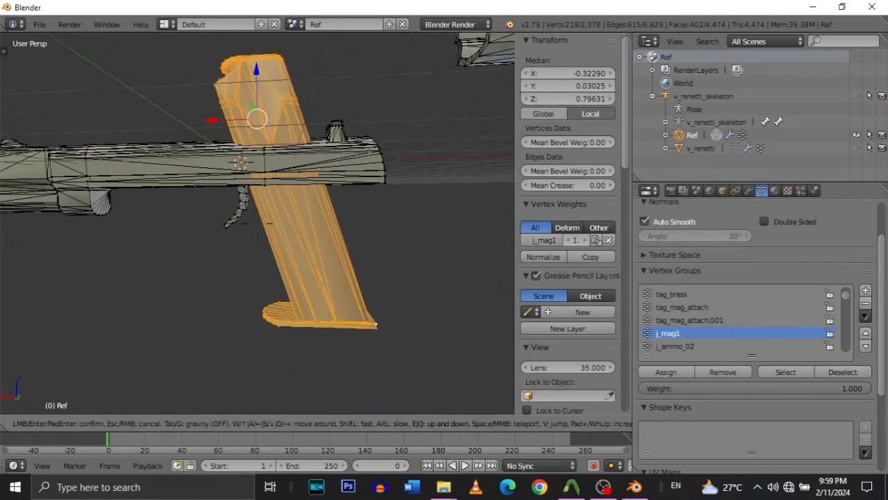
key(w)
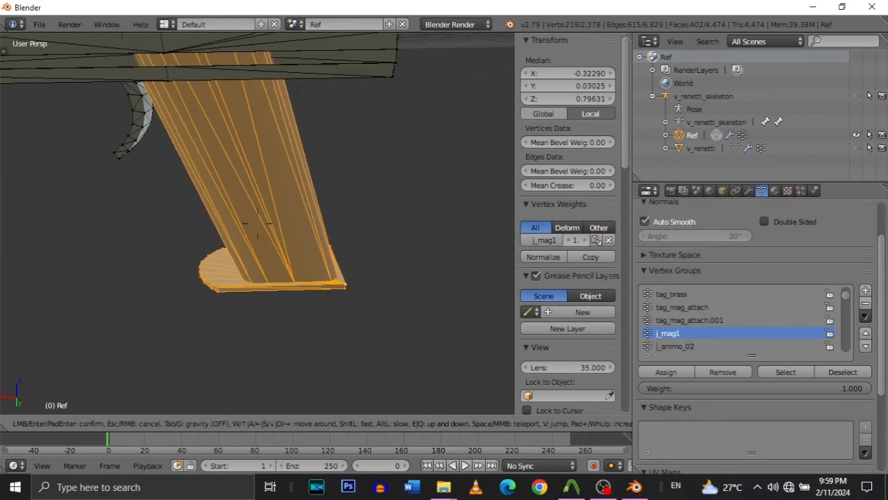
key(s)
key(s)
key(w)
key(s)
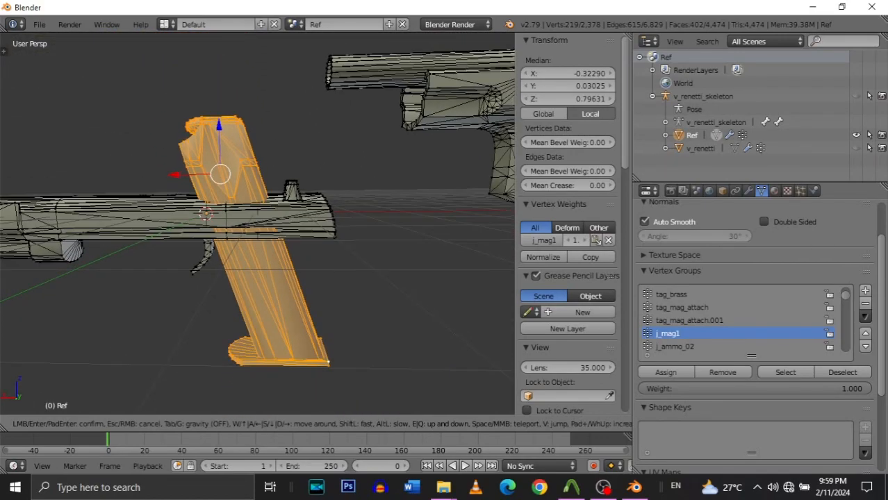
key(w)
key(w)
key(s)
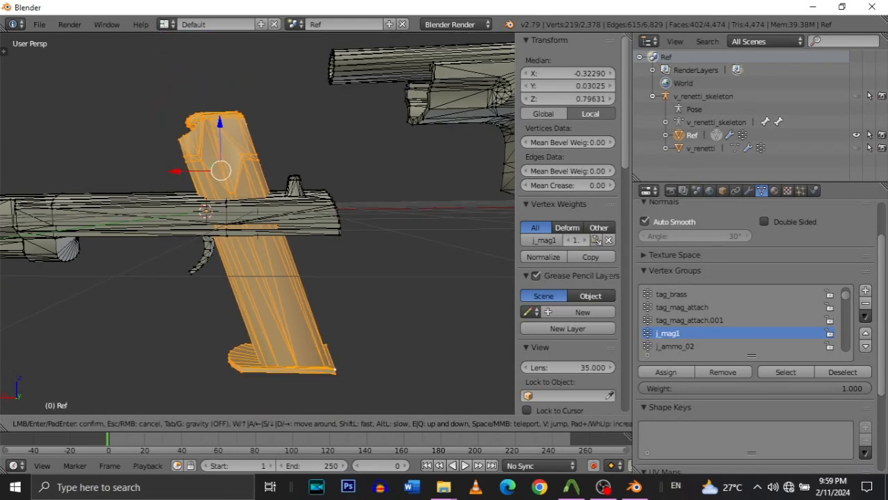
click(257, 224)
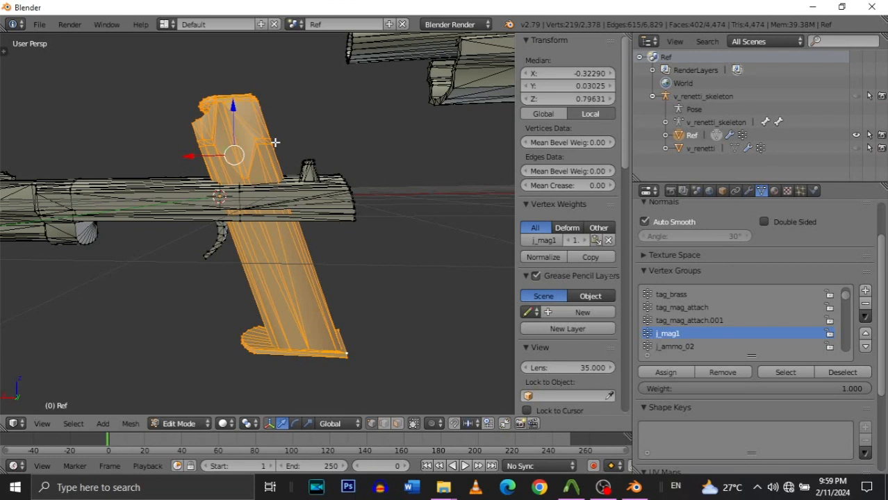
Duplicate the selected magazine geometry in place.
key(shift+d)
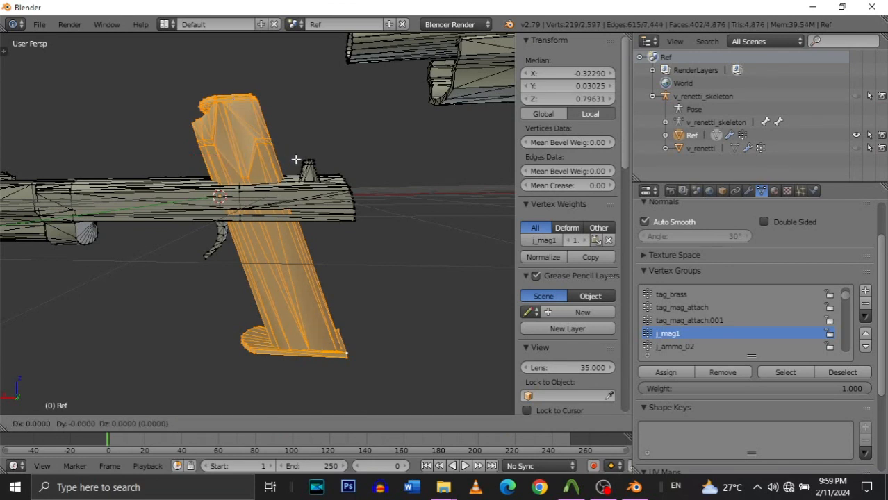
key(Escape)
Try moving the duplicated magazine away from the pistol along the X axis, and undo the move.
key(g)
key(x)
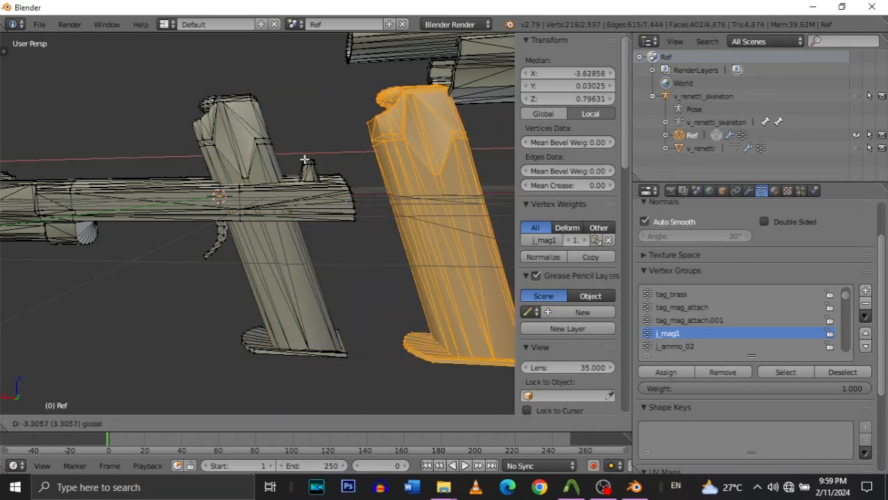
click(341, 186)
key(ctrl+z)
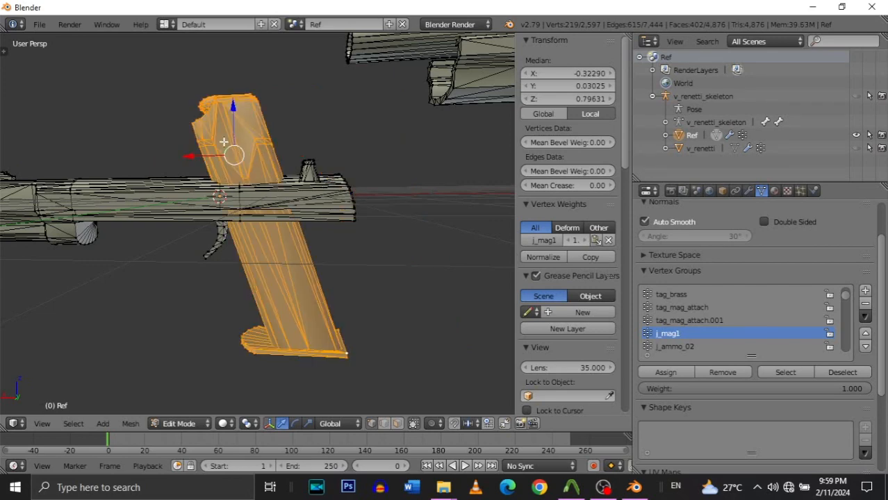
Select a vertex on the rounded piece at the magazine's top opening.
right_click(229, 104)
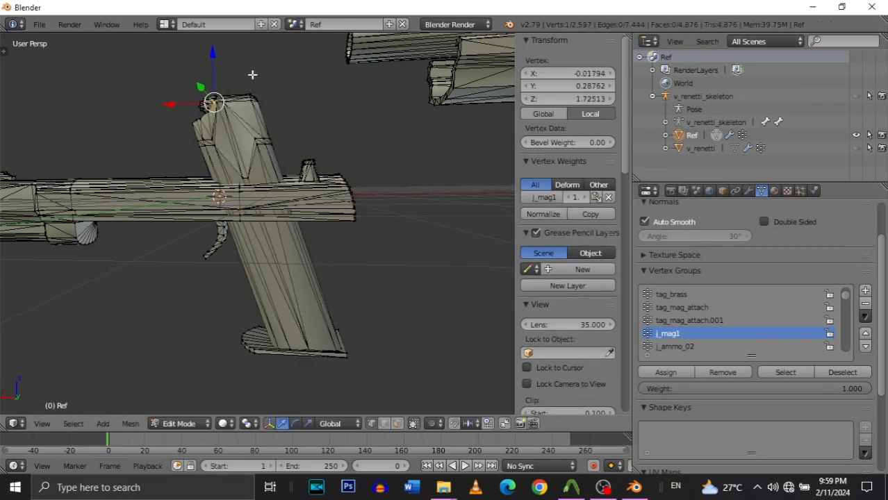
Select the whole linked magazine mesh, remove it from the j_mag1 vertex group and assign it to j_mag2.
key(ctrl+l)
drag(234, 107, 235, 407)
key(ctrl+z)
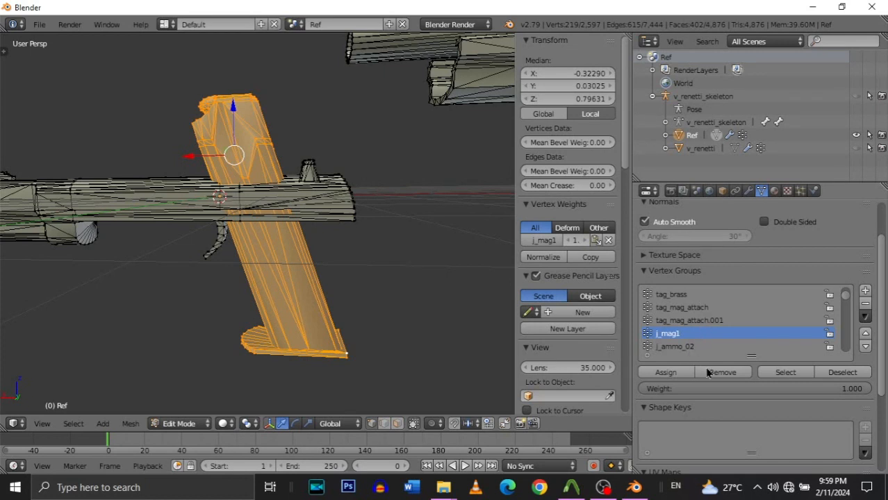
click(725, 379)
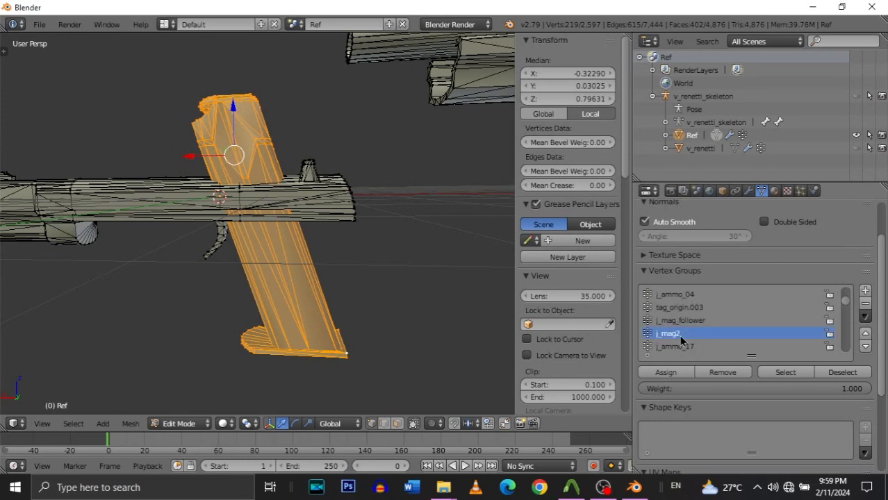
click(671, 374)
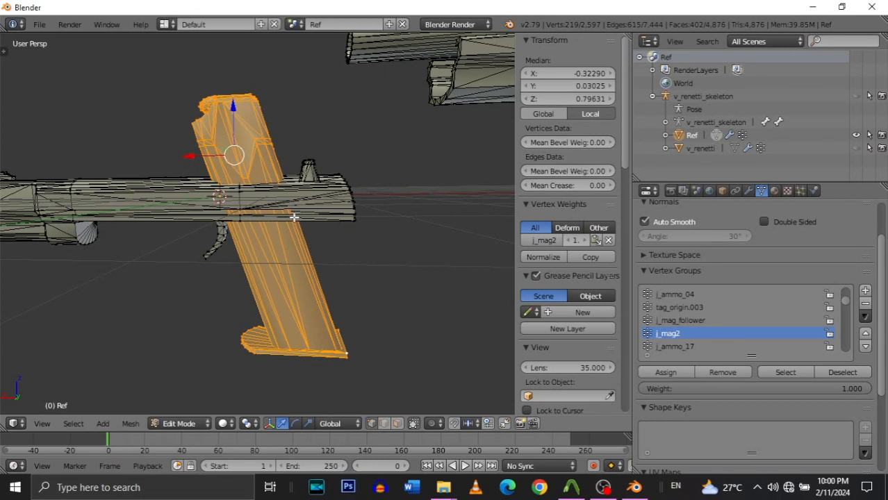
Examine the magazine and its fit through the slide from several angles and distances.
key(shift+f)
key(s)
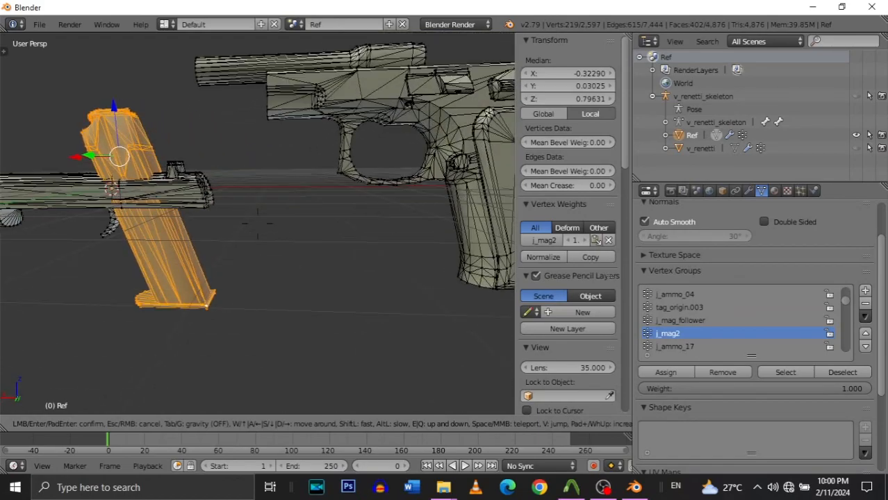
key(w)
key(a)
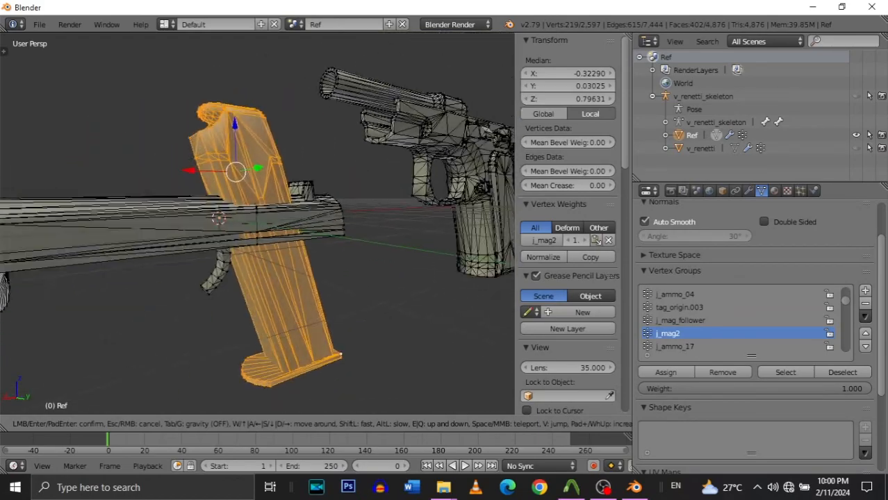
key(w)
key(d)
key(s)
key(a)
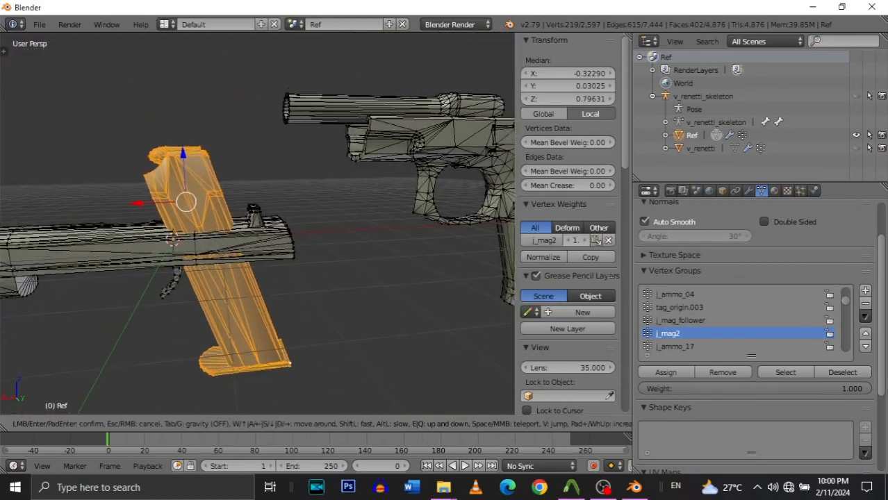
key(w)
key(s)
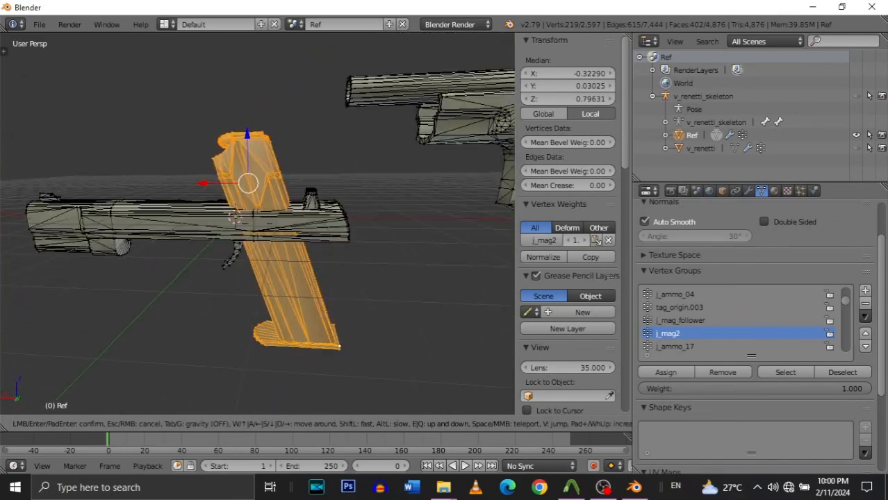
key(a)
key(w)
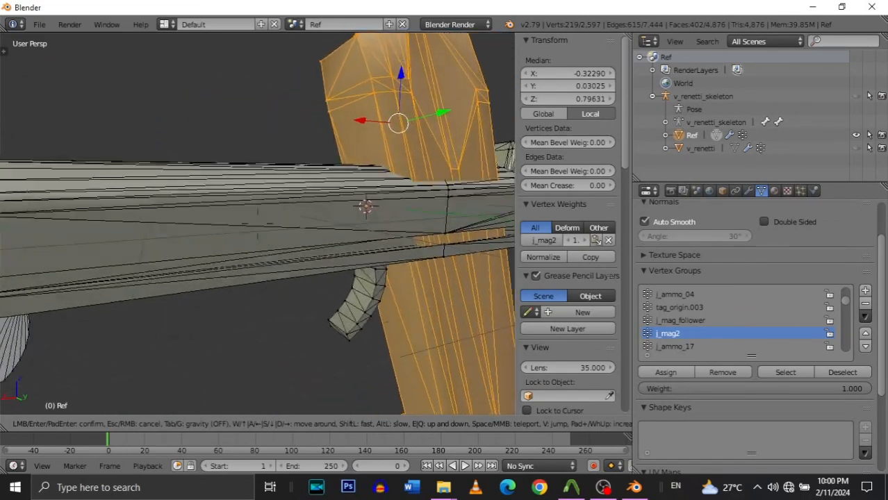
key(s)
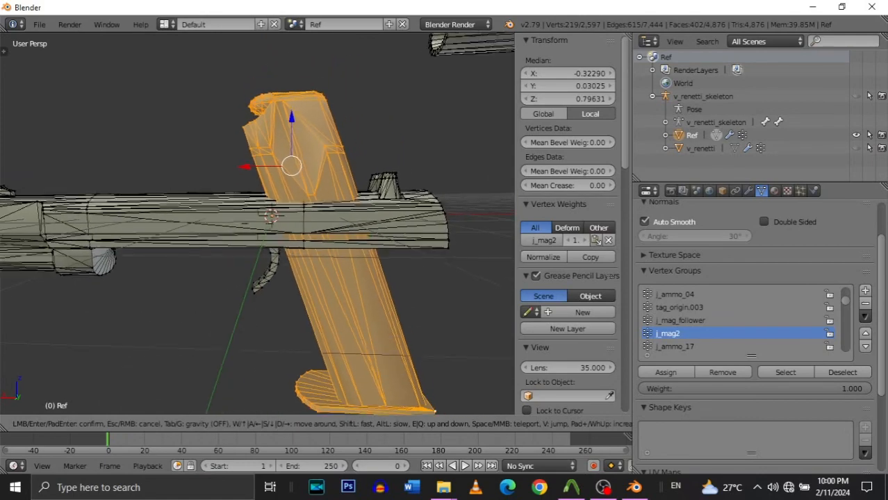
key(d)
key(w)
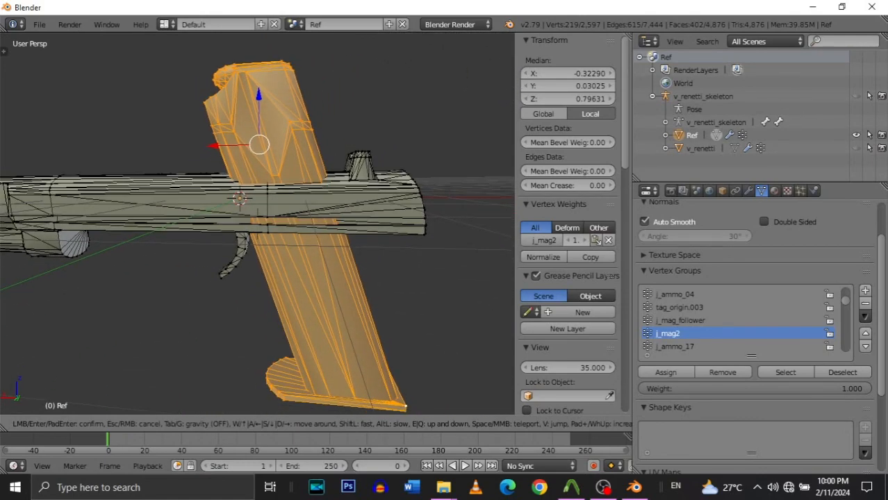
key(s)
key(w)
key(a)
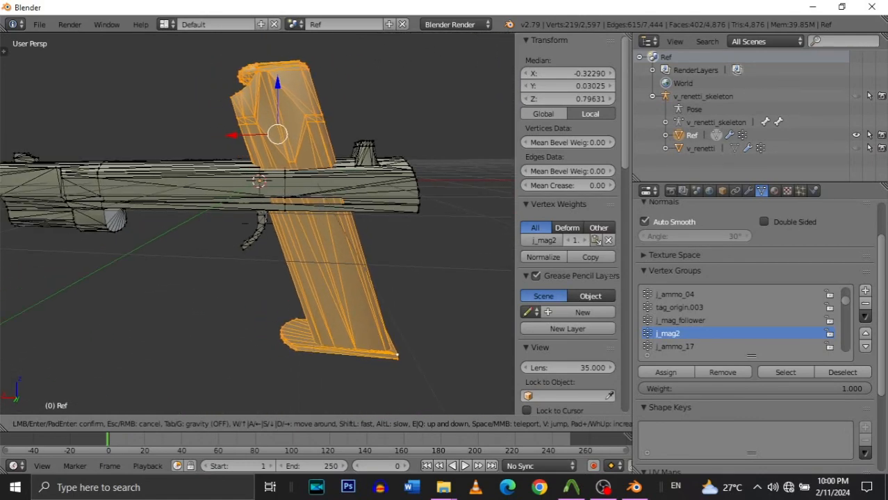
key(s)
key(w)
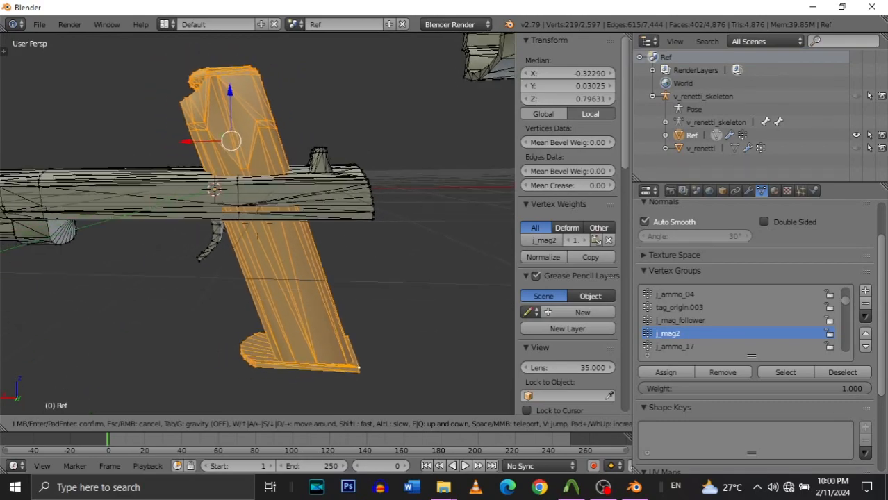
key(a)
key(s)
key(s)
key(w)
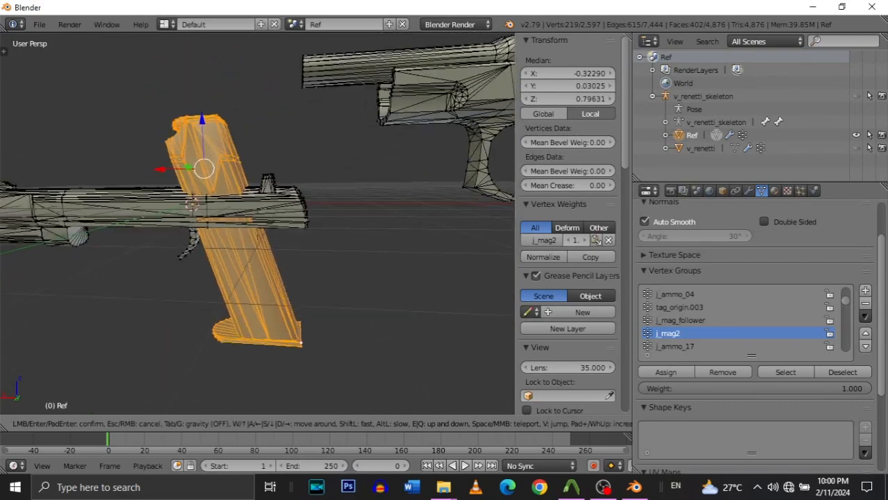
key(d)
key(s)
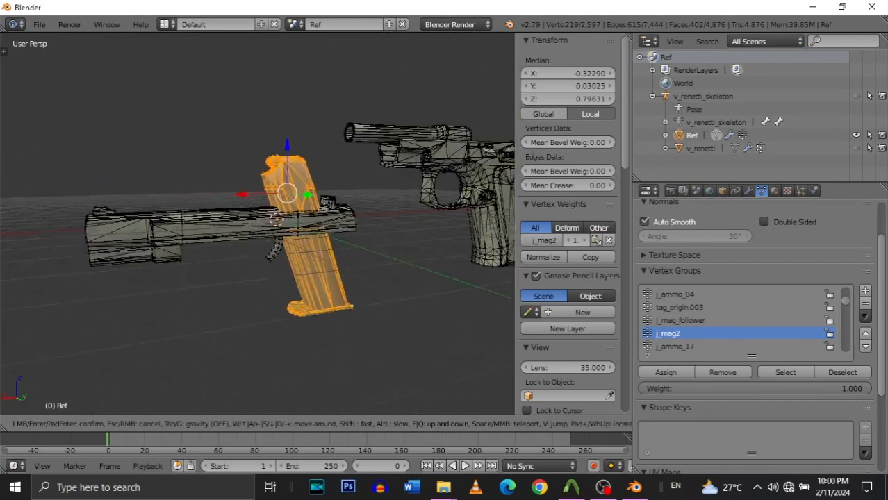
key(w)
key(a)
key(d)
key(s)
click(258, 224)
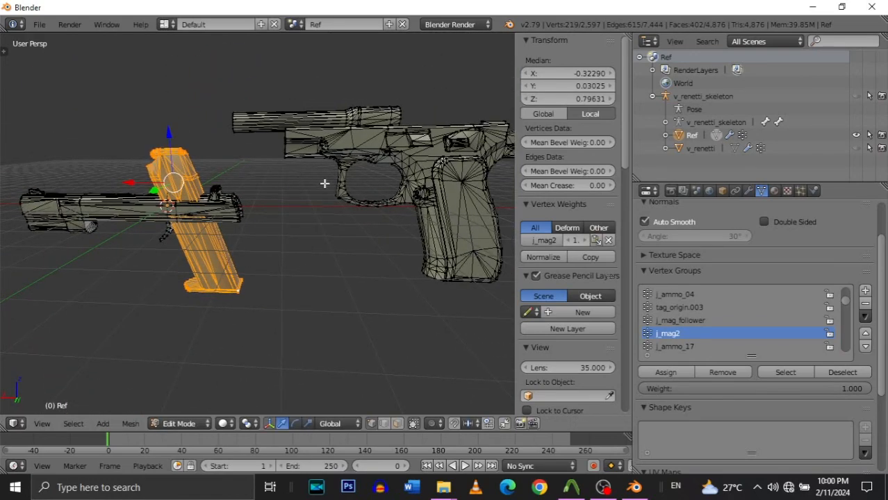
Select the complete linked barrel mesh above the pistol frame.
key(a)
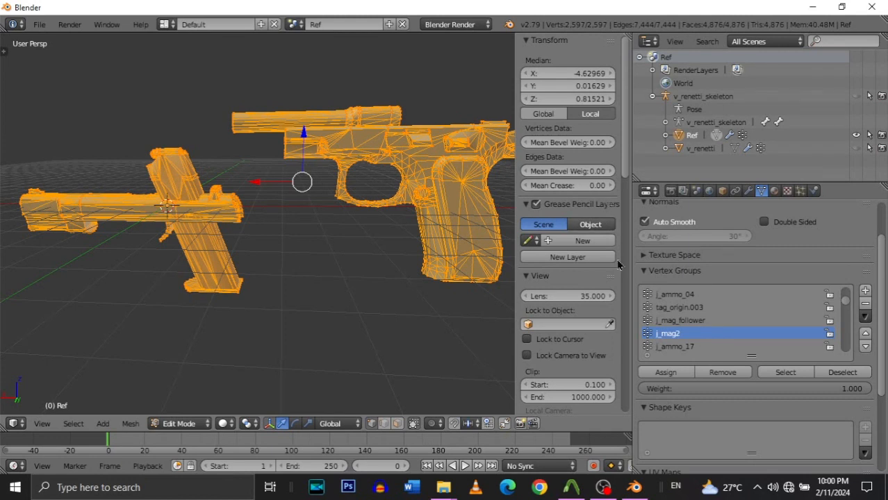
scroll(674, 344, up, 3)
scroll(674, 351, up, 2)
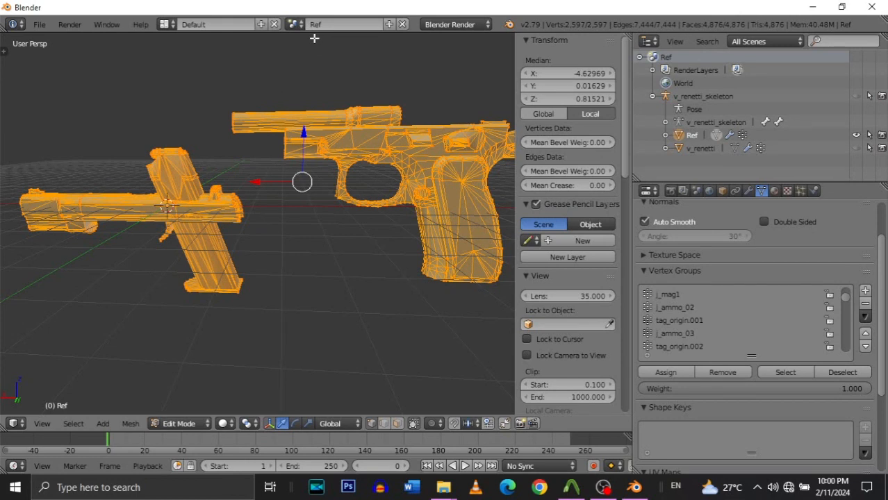
right_click(361, 113)
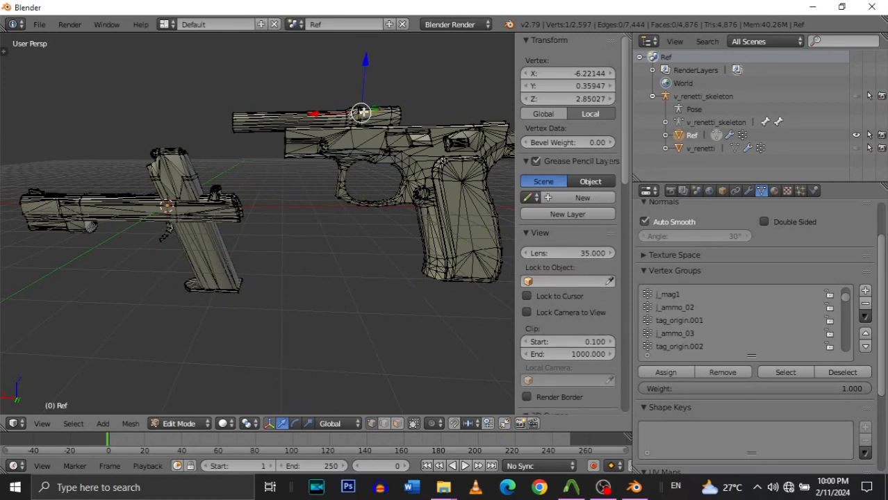
key(l)
key(shift+f)
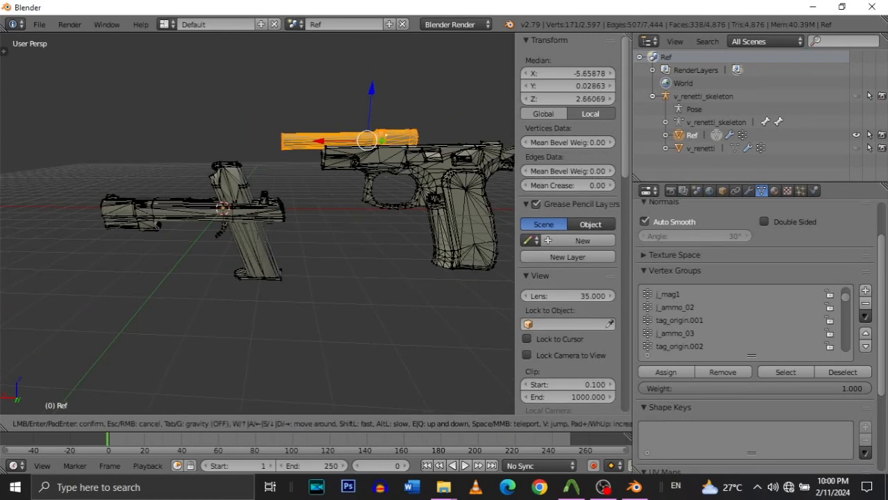
key(w)
click(301, 127)
drag(298, 131, 10, 166)
key(ctrl+z)
Move the barrel along the X axis towards the slide, to a median X of about -1.25.
key(shift+f)
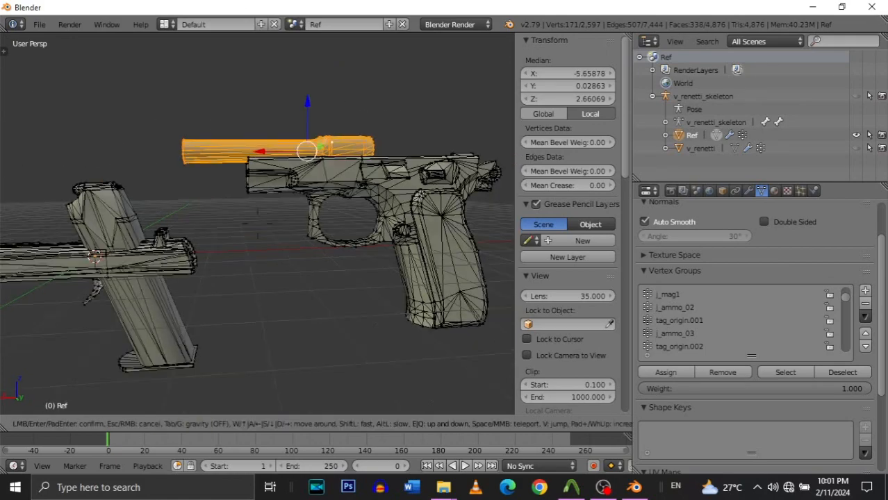
key(w)
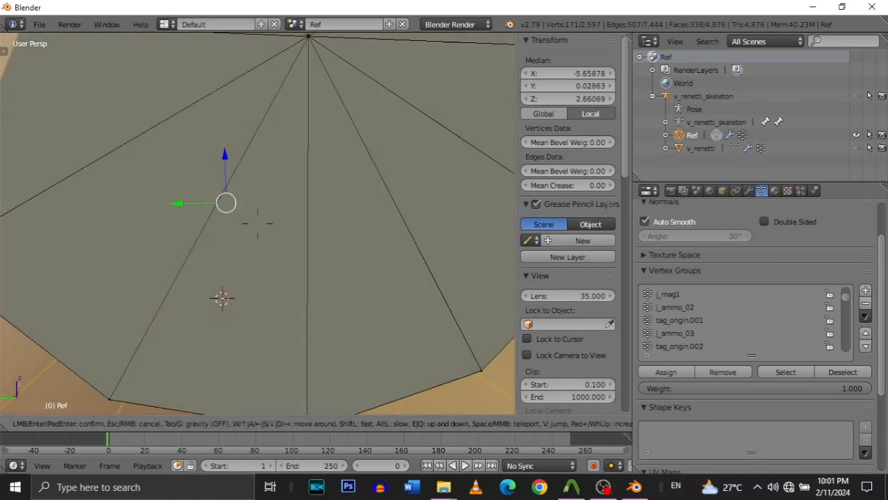
key(s)
key(w)
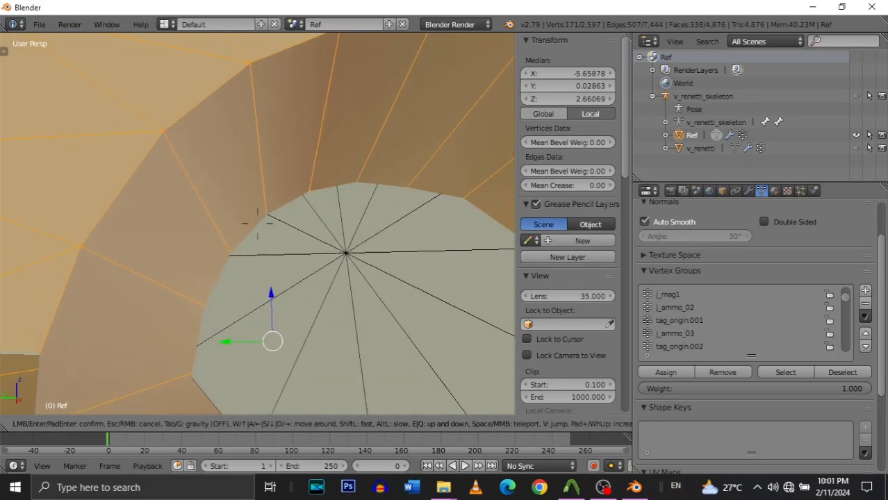
key(s)
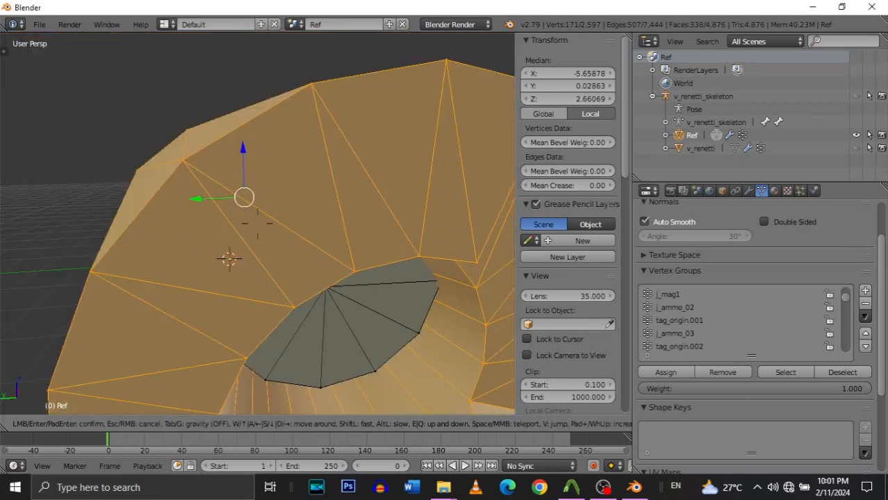
key(s)
click(257, 224)
key(g)
key(x)
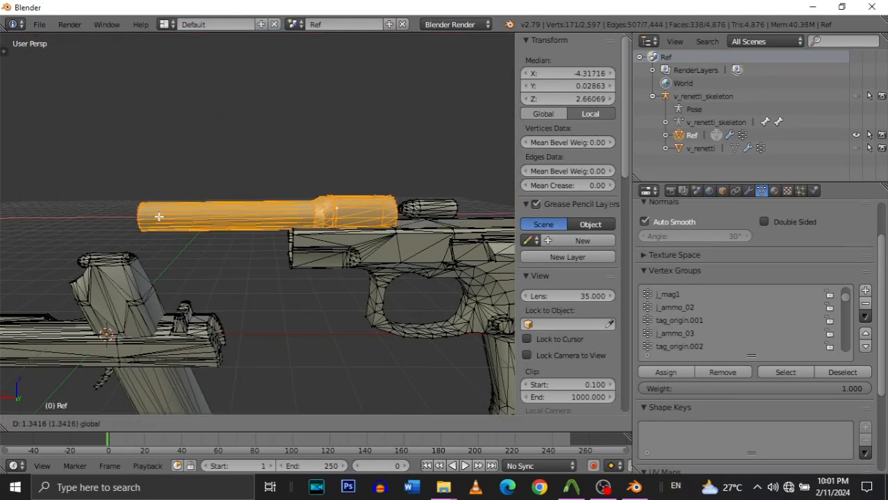
click(109, 216)
Lower the barrel along the Z axis to the slide's height, at a median Z of about -0.30.
key(shift+f)
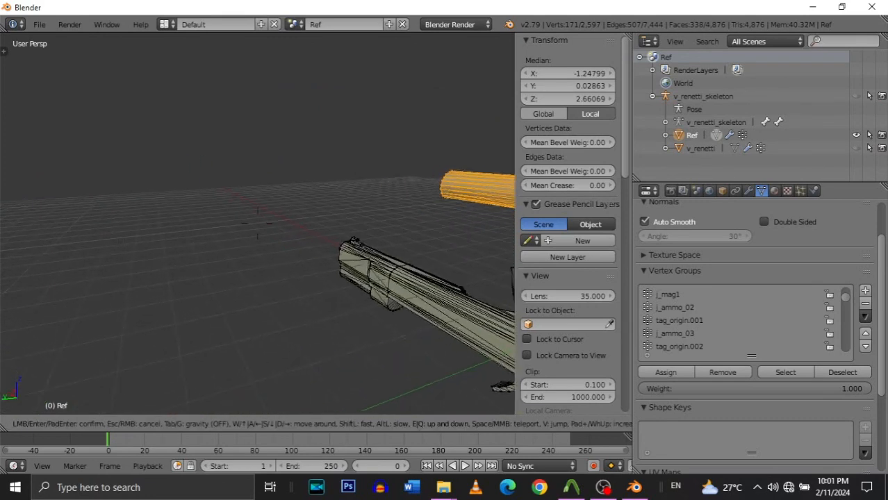
click(258, 224)
key(g)
key(z)
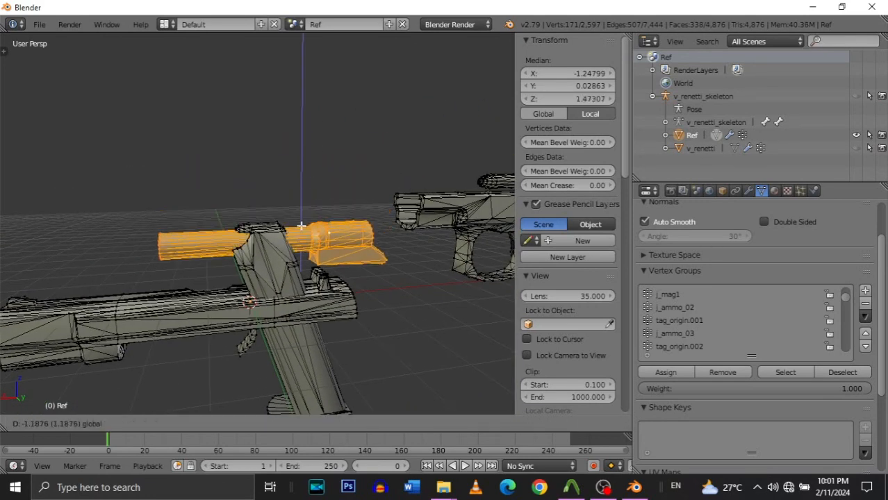
click(280, 319)
Move the barrel forward along the X axis until it protrudes from the slide's muzzle, at a median X of about 3.34.
key(g)
key(x)
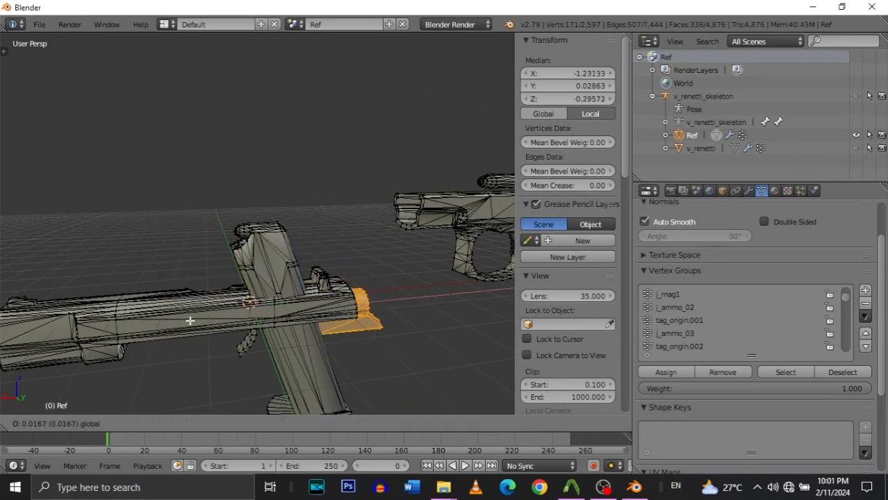
key(Return)
Raise the barrel along the Z axis to line up with the slide's muzzle opening, at a median Z of about -0.07.
key(shift+f)
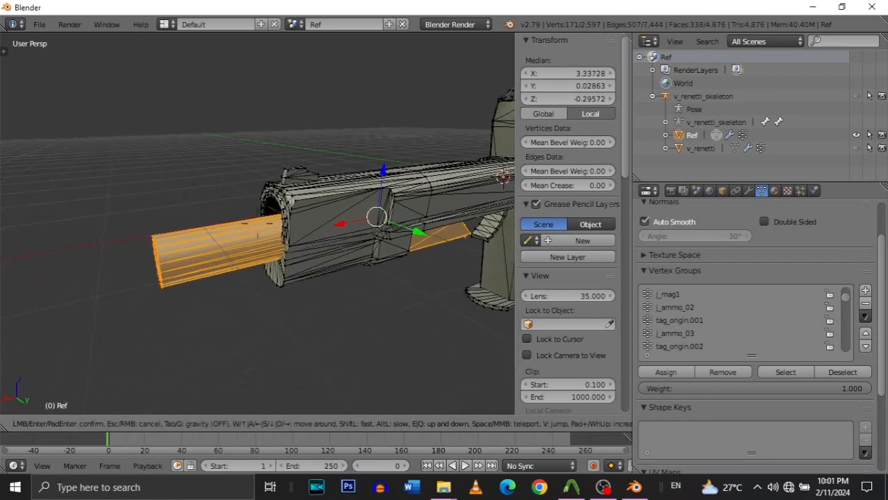
click(370, 194)
key(g)
key(z)
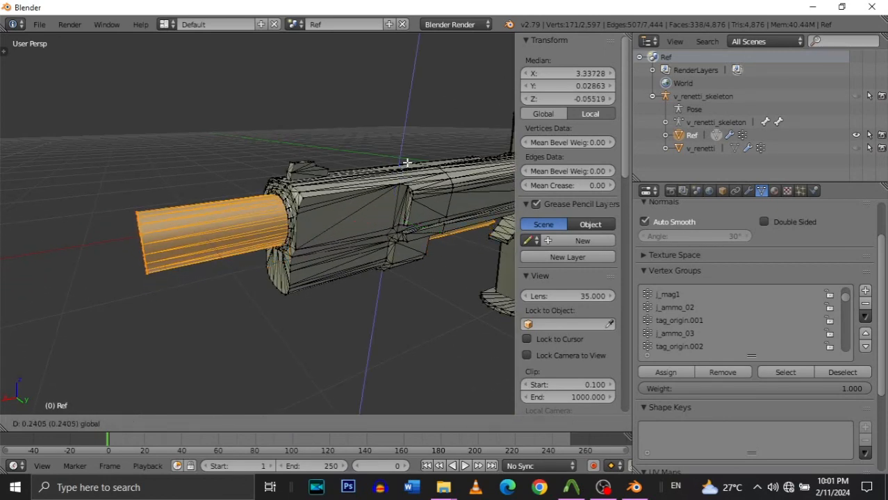
key(Return)
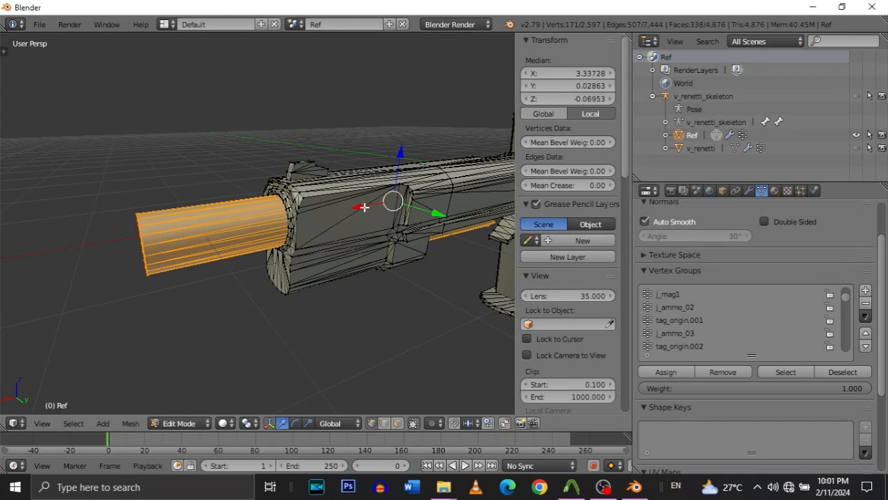
Pull the barrel back along the X axis until its tip sits inside the slide's muzzle, at a median X of about 1.95.
key(g)
key(x)
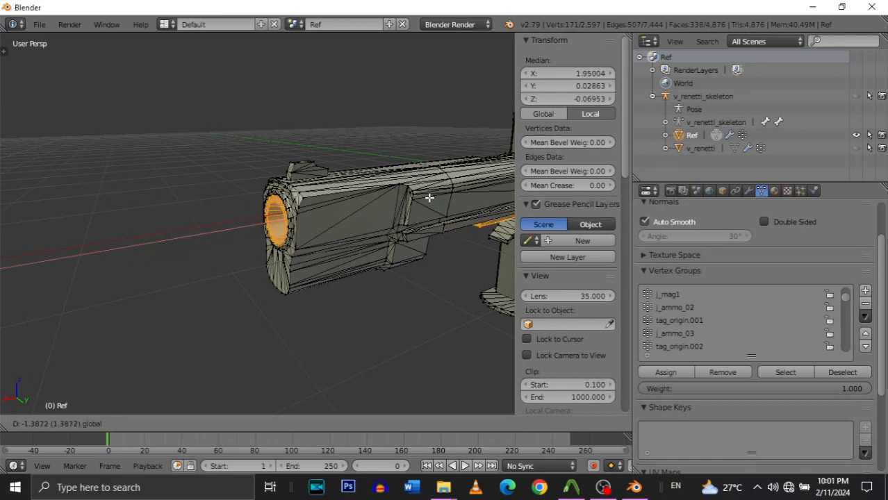
click(430, 199)
Fine-tune the barrel's height in the muzzle opening along the Z axis to a median Z of about -0.044.
key(shift+f)
key(a)
key(w)
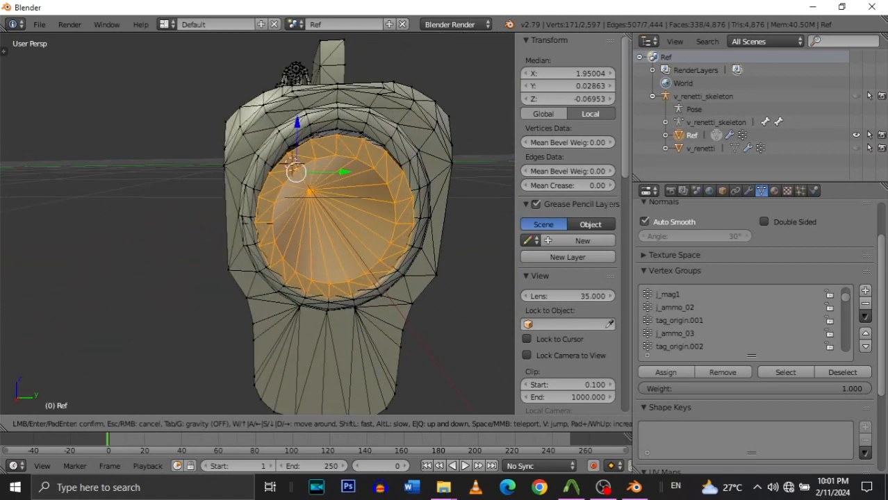
click(271, 179)
key(g)
key(z)
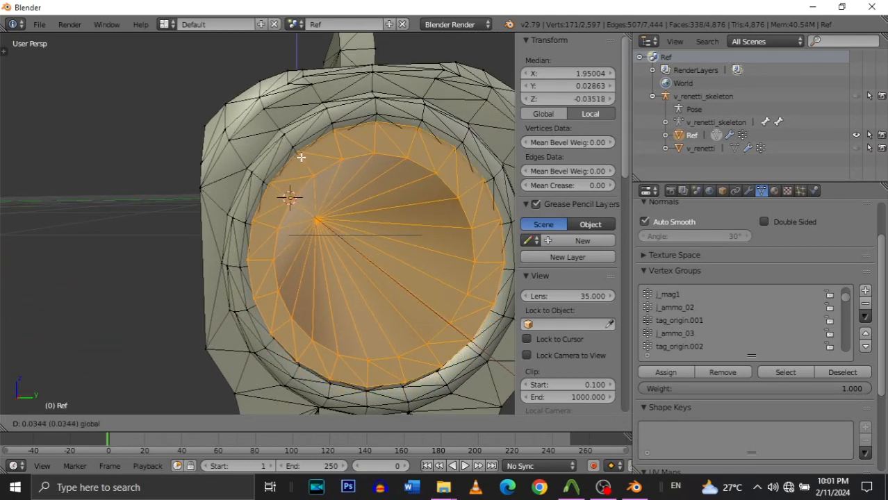
drag(300, 158, 300, 160)
click(301, 159)
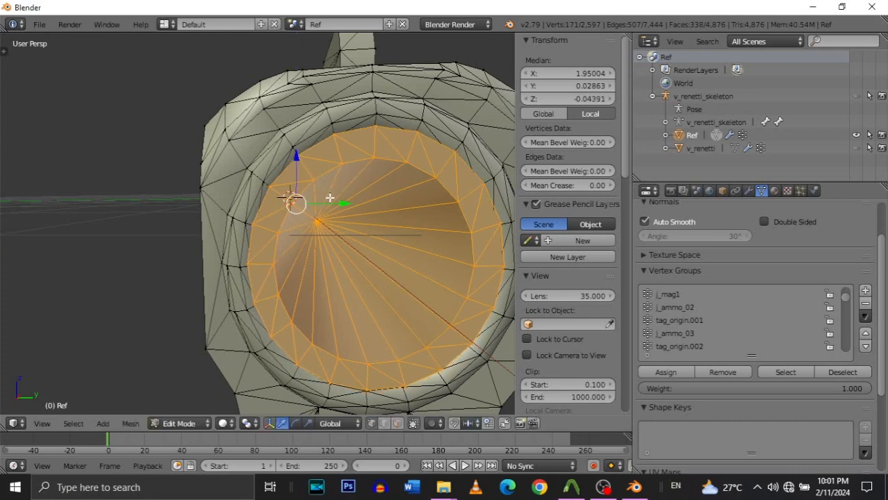
key(g)
key(z)
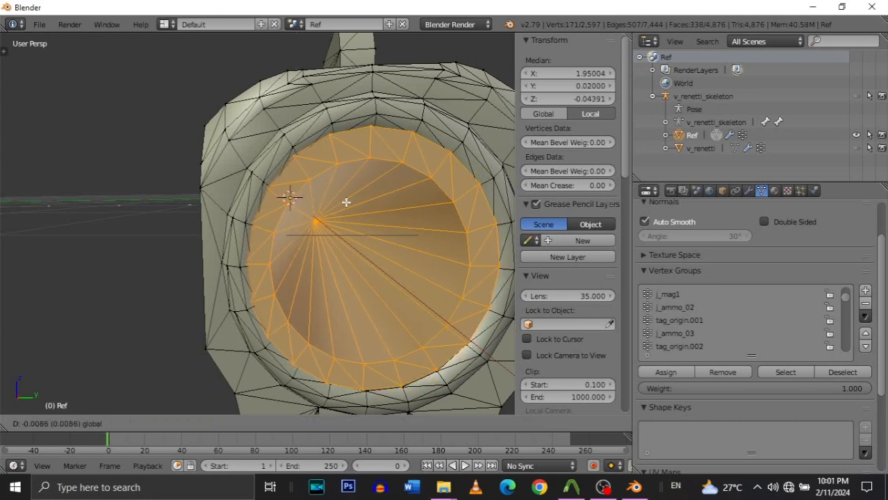
click(347, 201)
key(shift+f)
key(w)
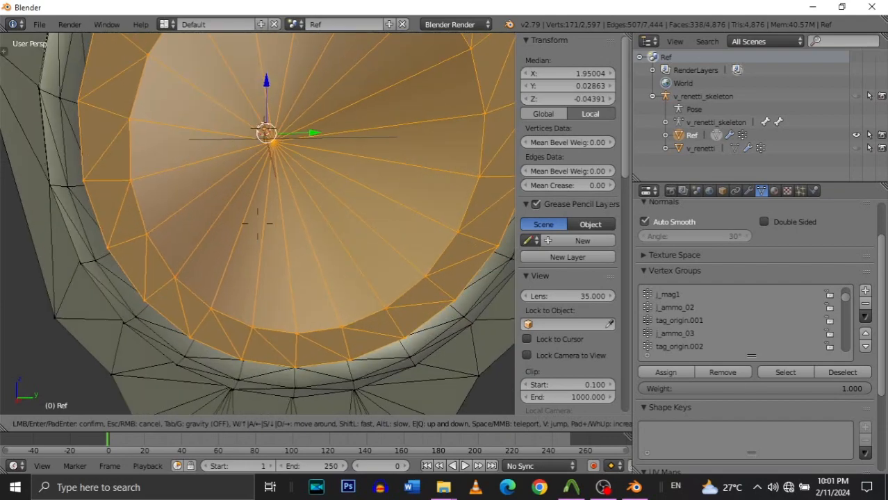
key(d)
key(s)
key(d)
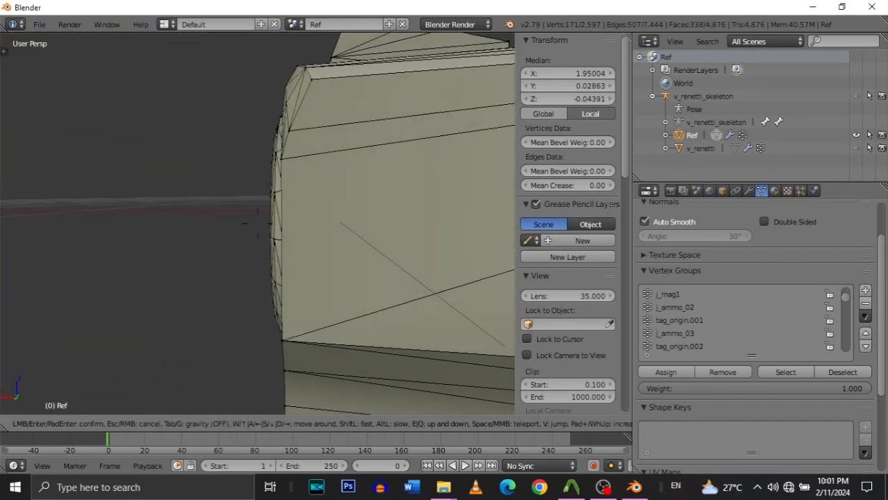
key(a)
key(s)
click(473, 178)
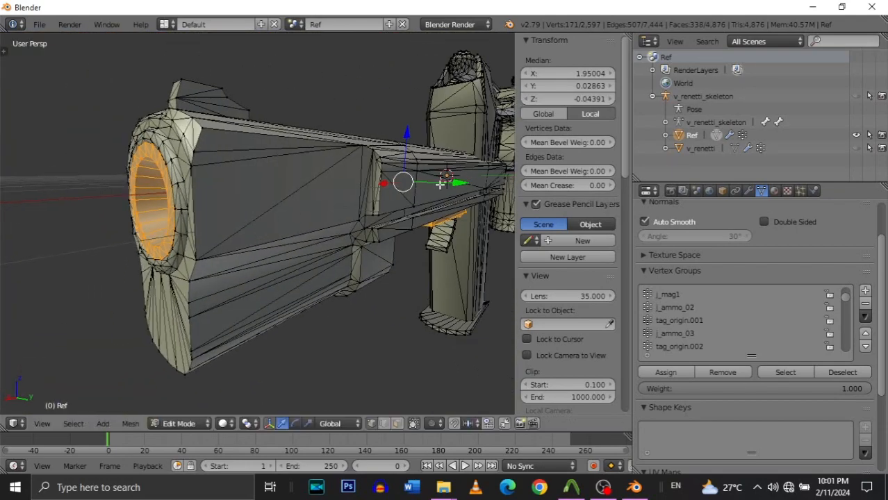
key(g)
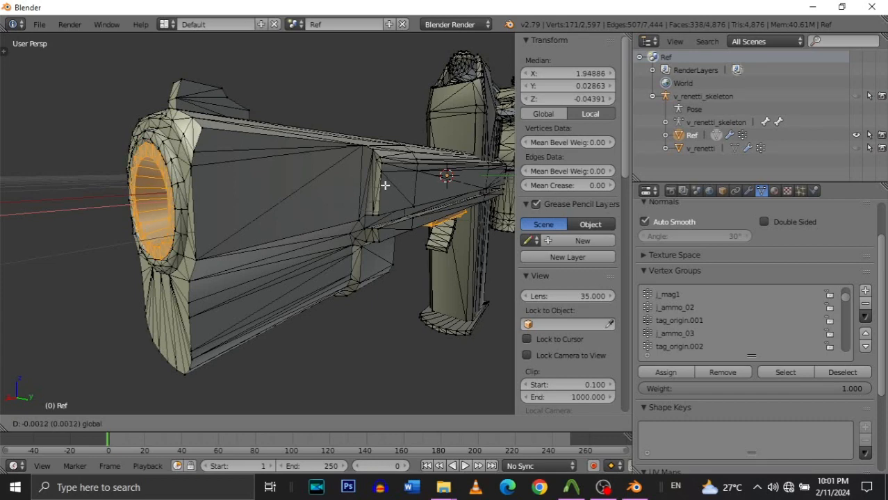
drag(385, 187, 384, 186)
Examine the barrel's fit inside the slide's muzzle opening from the front, close up and from the side.
key(shift+f)
key(a)
key(w)
key(w)
key(a)
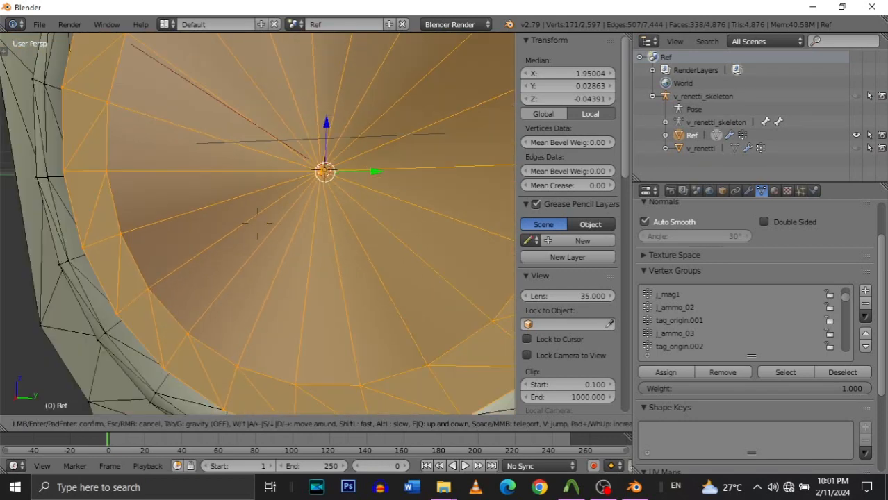
key(s)
key(d)
key(w)
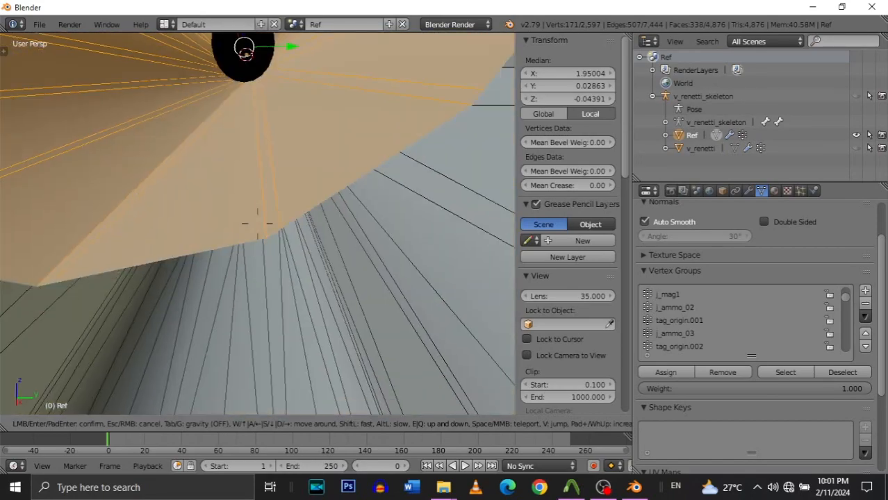
key(s)
key(d)
key(w)
key(s)
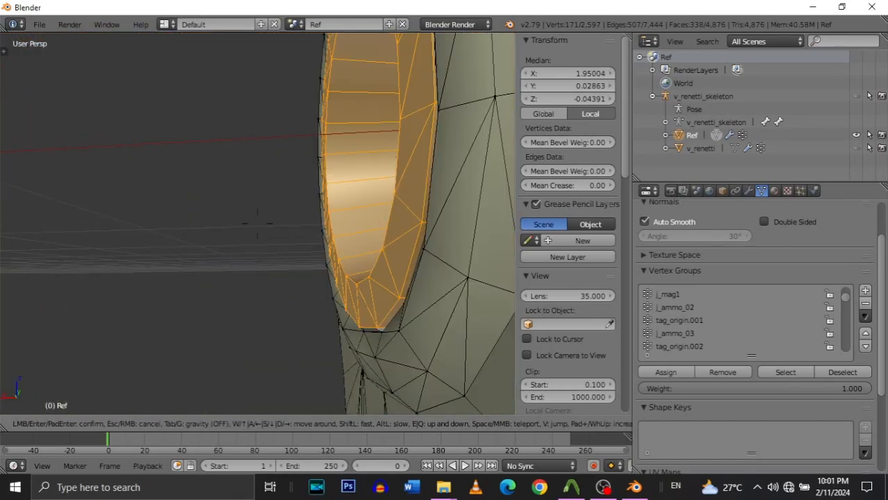
key(d)
key(a)
key(w)
key(a)
key(s)
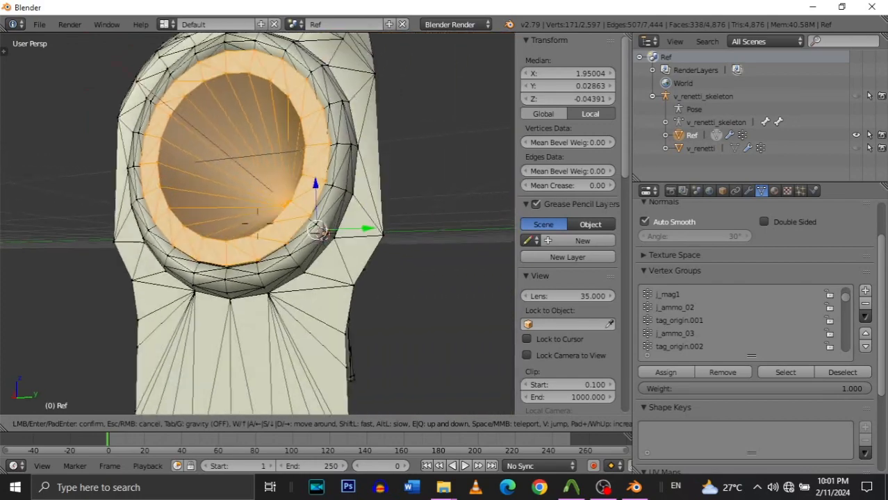
key(d)
key(s)
key(d)
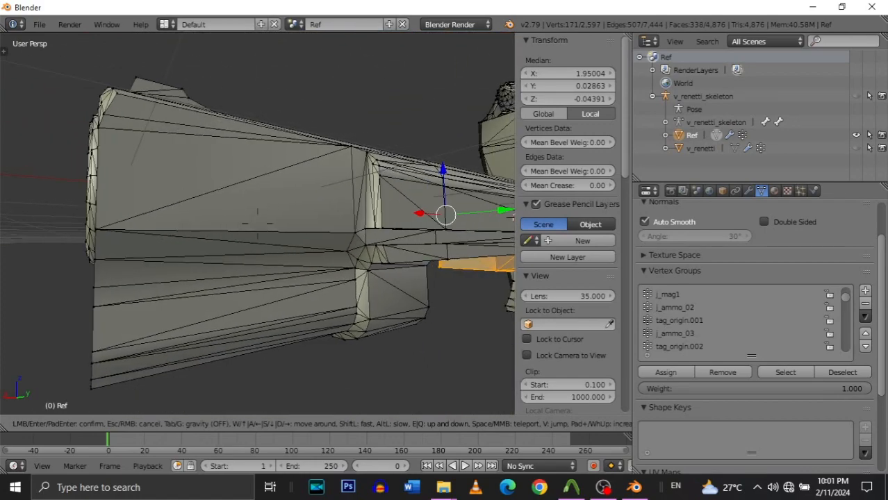
click(450, 233)
Shift the barrel slightly in the slide's muzzle to a median of about X 1.939, Y 0.042 and Z -0.044.
key(shift+f)
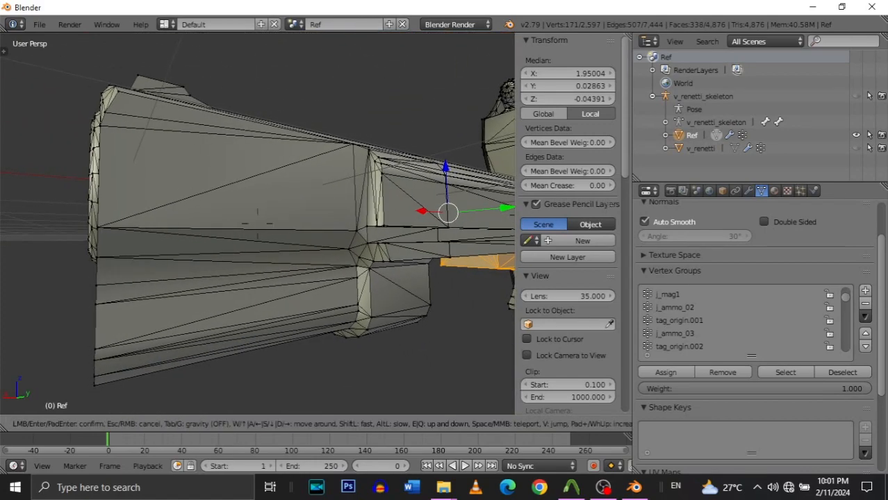
key(a)
key(w)
key(d)
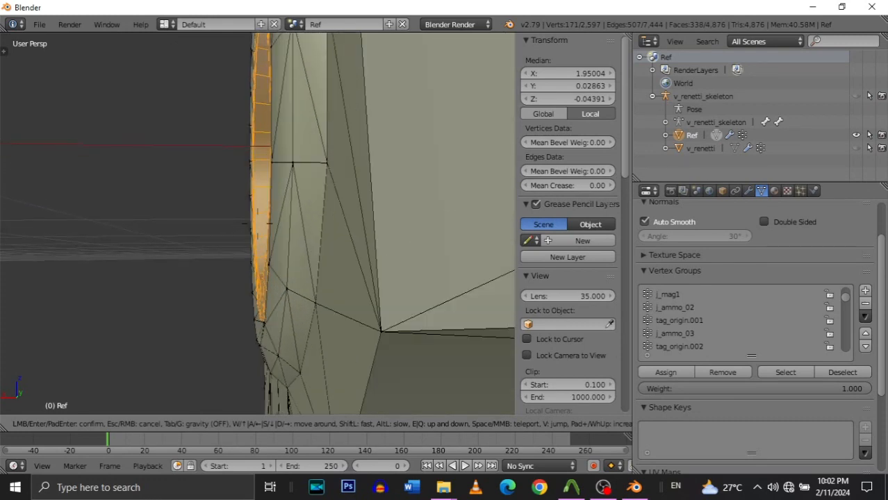
key(s)
key(a)
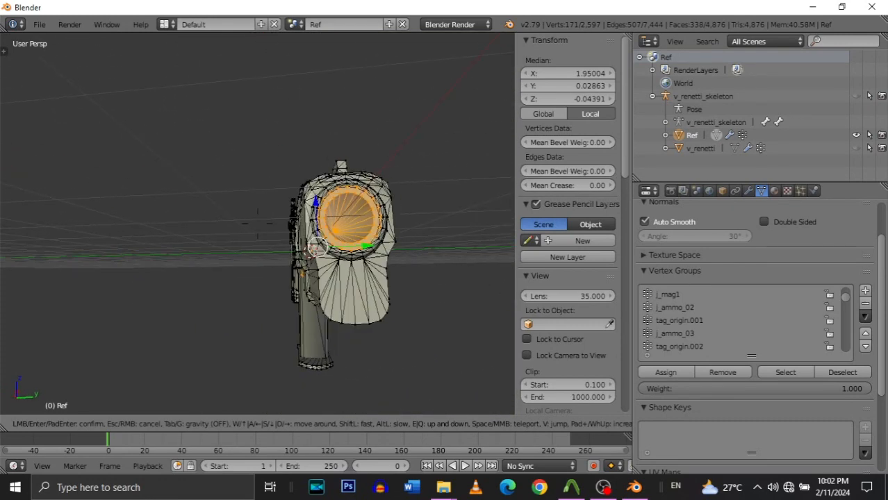
key(w)
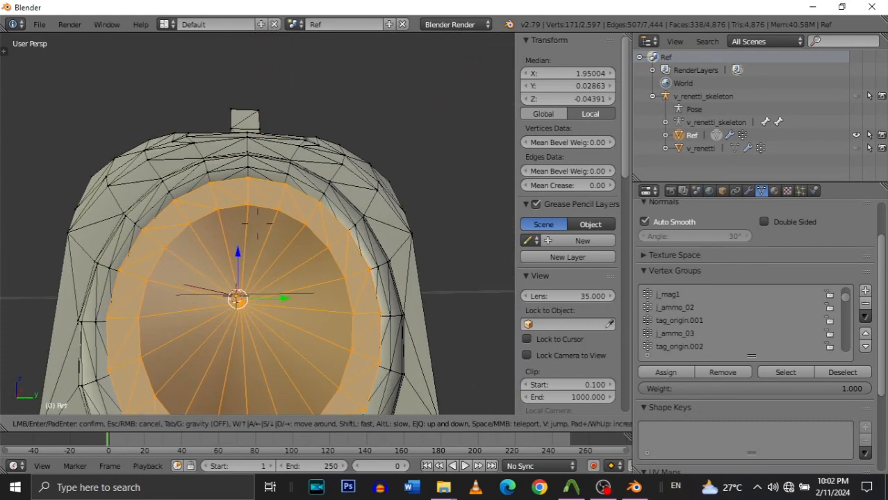
key(s)
key(d)
click(371, 224)
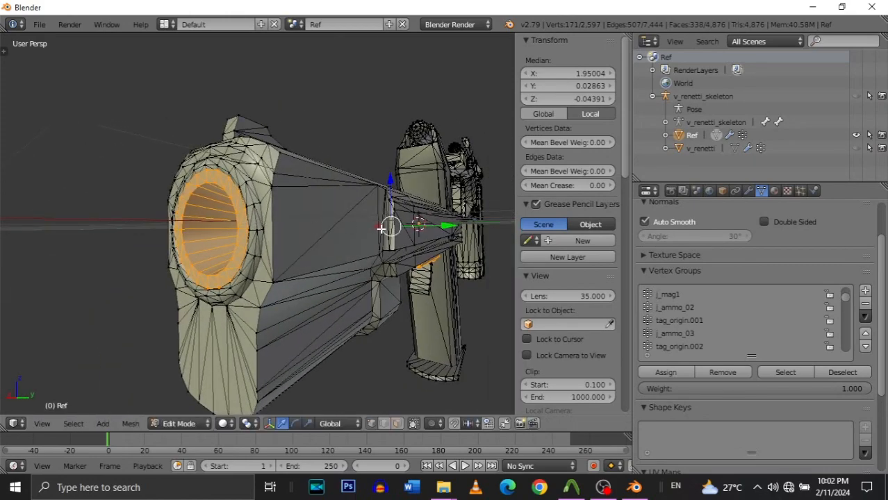
key(g)
click(382, 229)
Center the barrel sideways in the muzzle opening along the Y axis, at a median Y of about 0.033.
key(shift+f)
key(w)
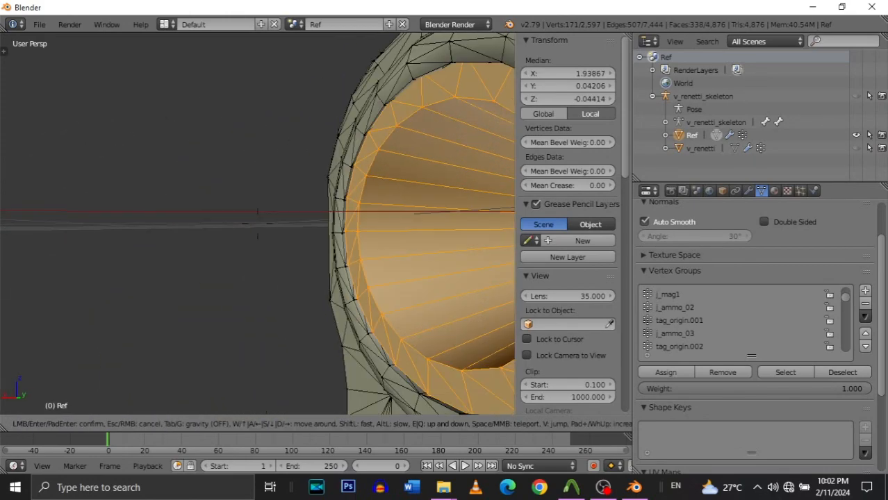
key(d)
key(w)
key(s)
key(d)
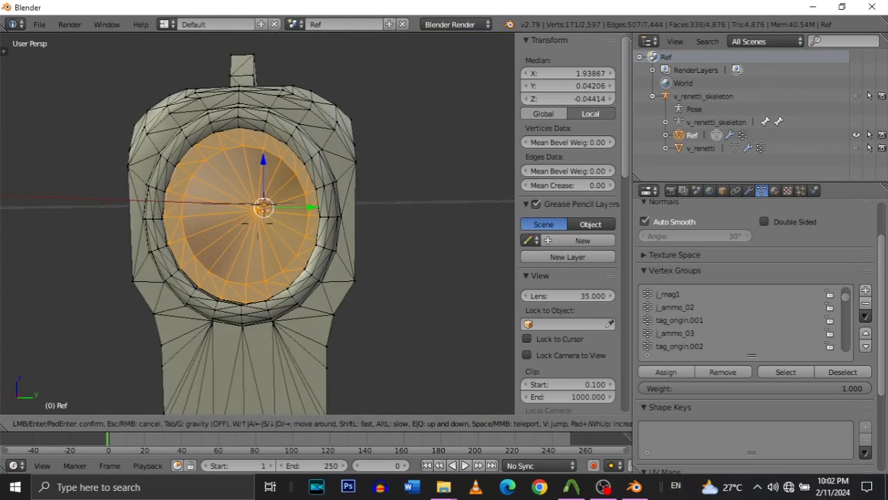
key(a)
key(d)
click(303, 210)
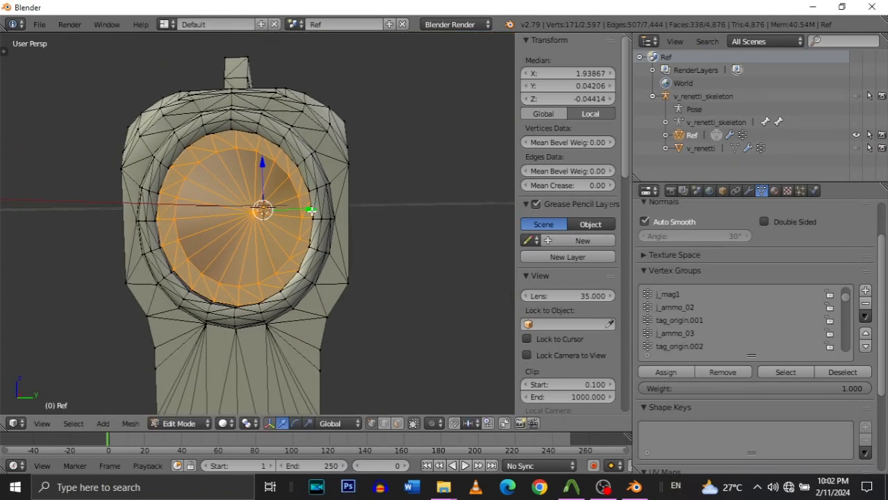
drag(310, 211, 310, 210)
key(shift+f)
key(a)
key(d)
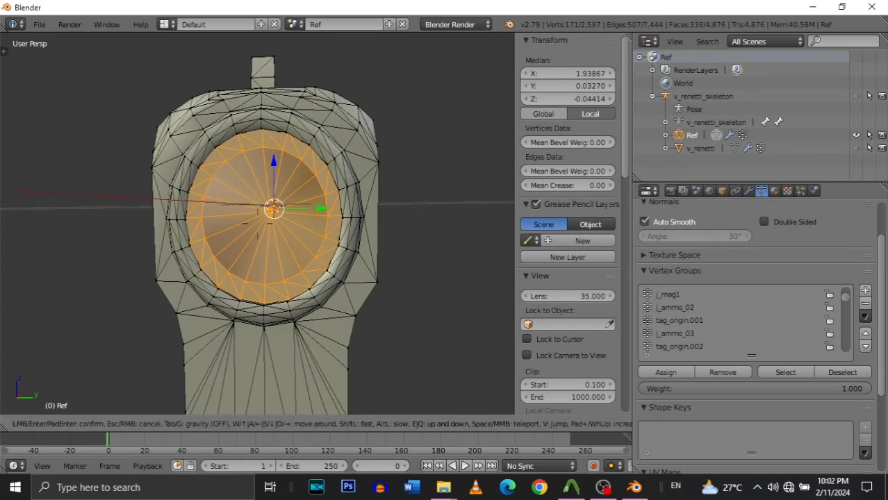
click(268, 164)
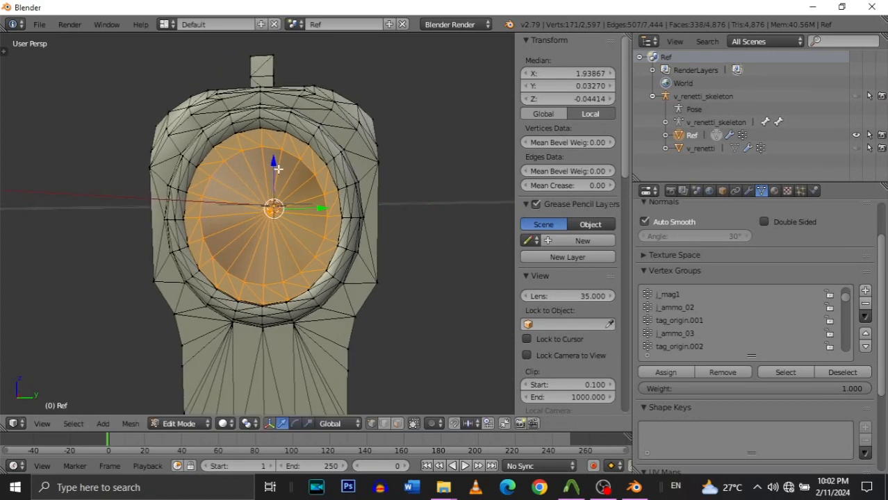
drag(277, 169, 276, 168)
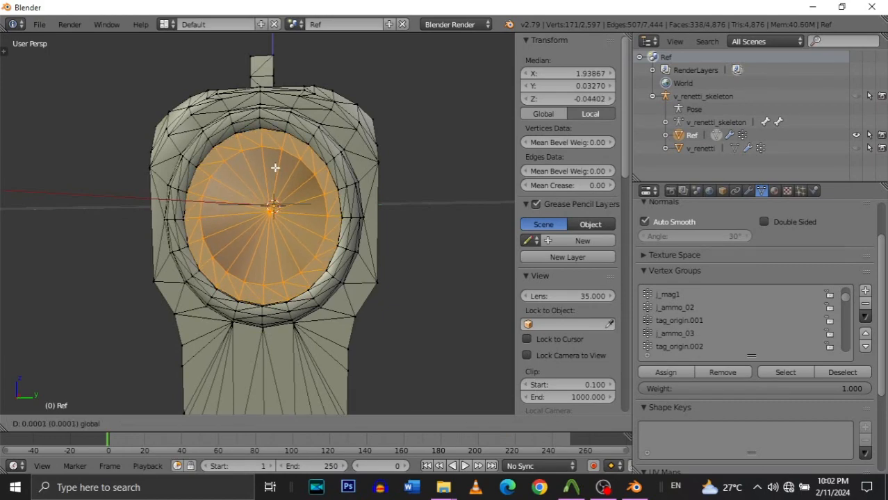
click(275, 168)
Assign the selected barrel geometry to the tag_barrel_attach.001 vertex group.
key(shift+f)
key(s)
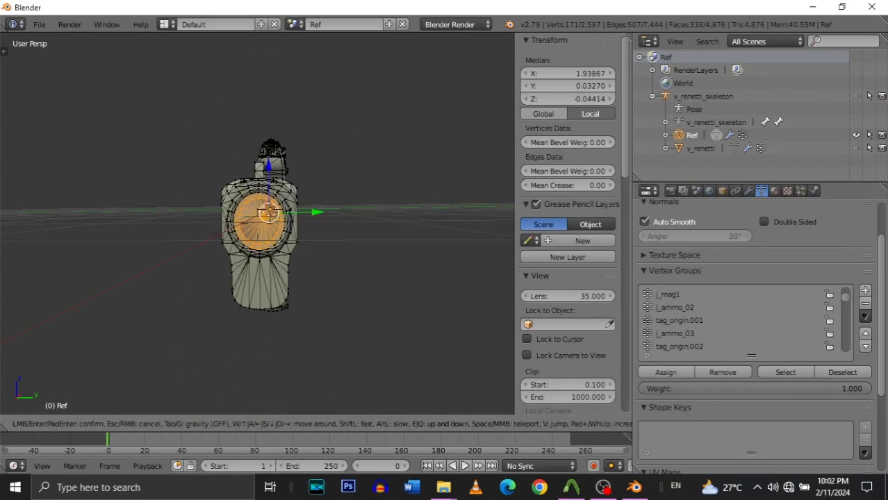
key(d)
key(w)
key(s)
click(257, 224)
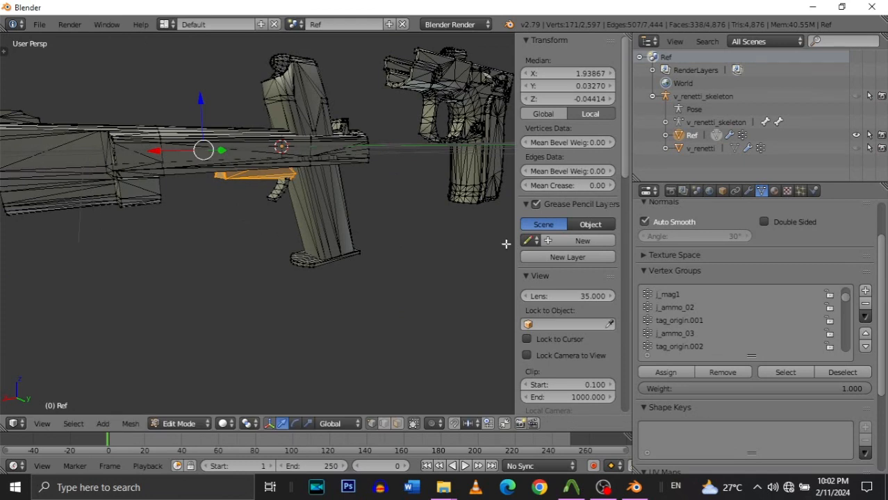
scroll(727, 334, up, 5)
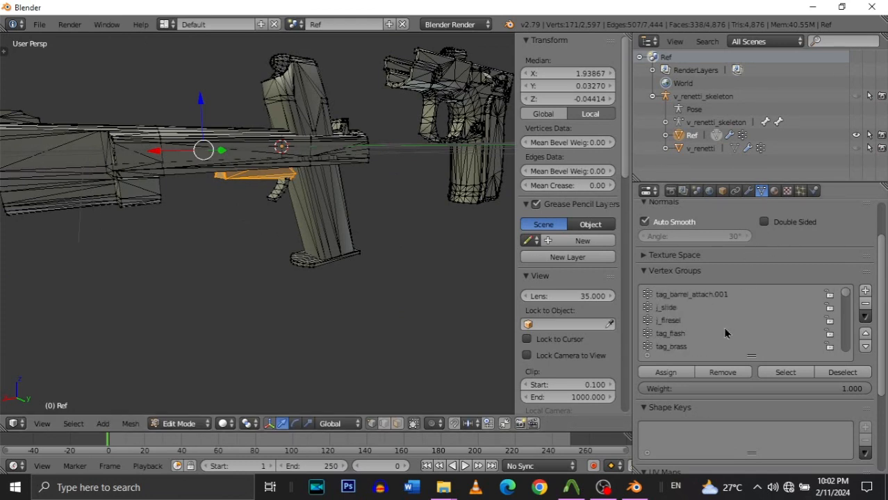
click(714, 325)
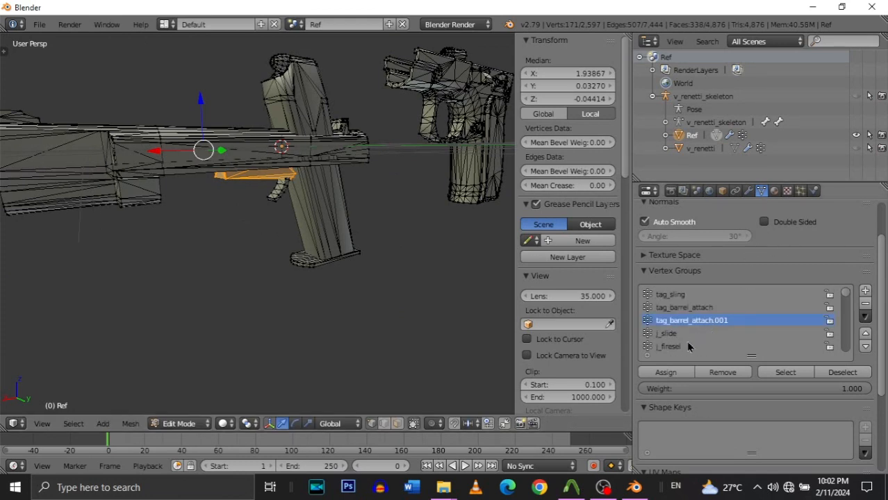
click(681, 377)
Inspect the reference pistol's slide, barrel, trigger and magazine from the side and from below.
key(shift+f)
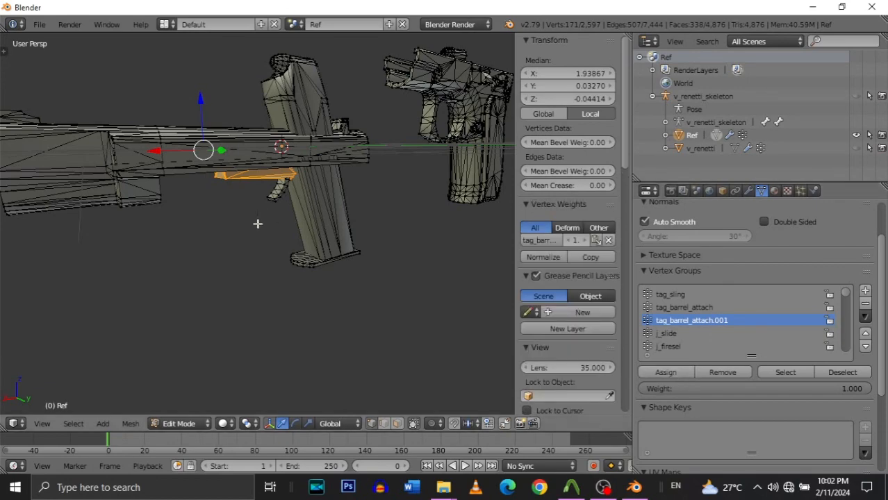
key(s)
key(d)
click(257, 225)
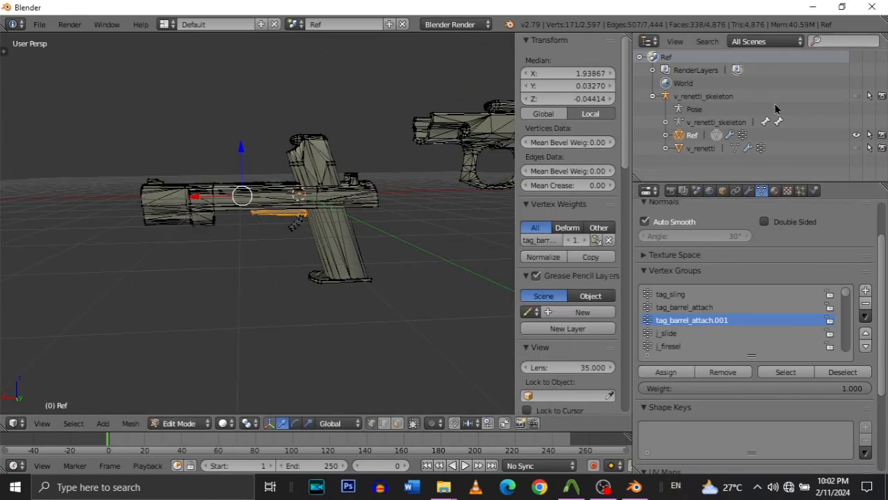
key(shift+f)
key(w)
key(w)
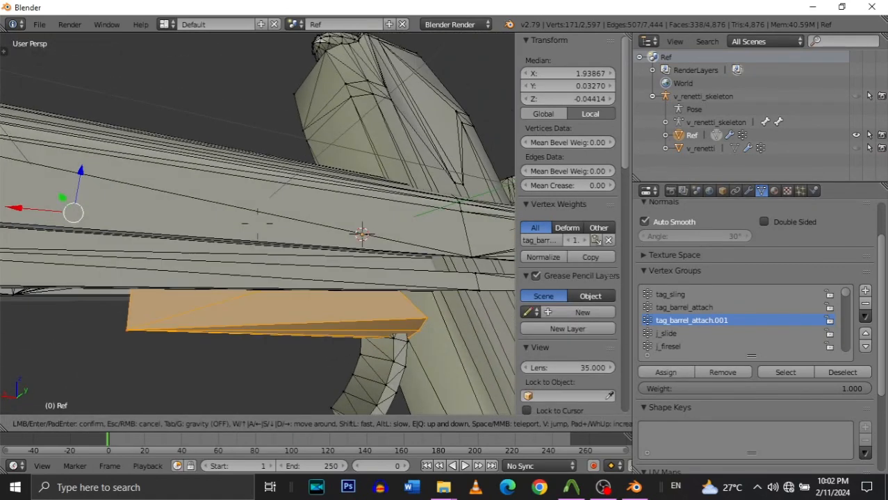
key(a)
key(s)
key(d)
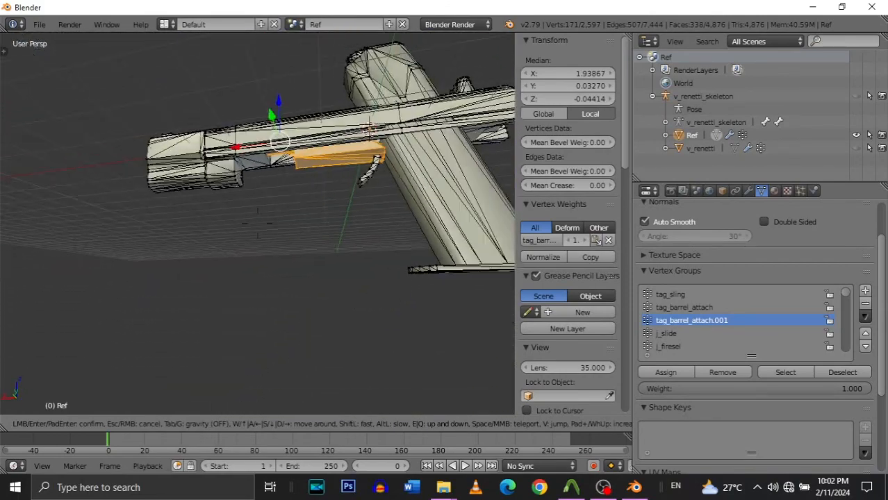
key(s)
key(w)
key(s)
click(353, 181)
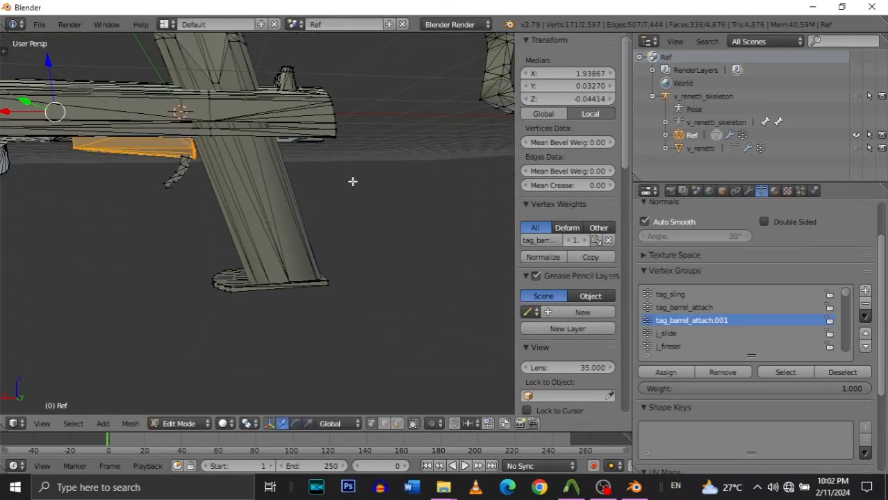
key(shift+f)
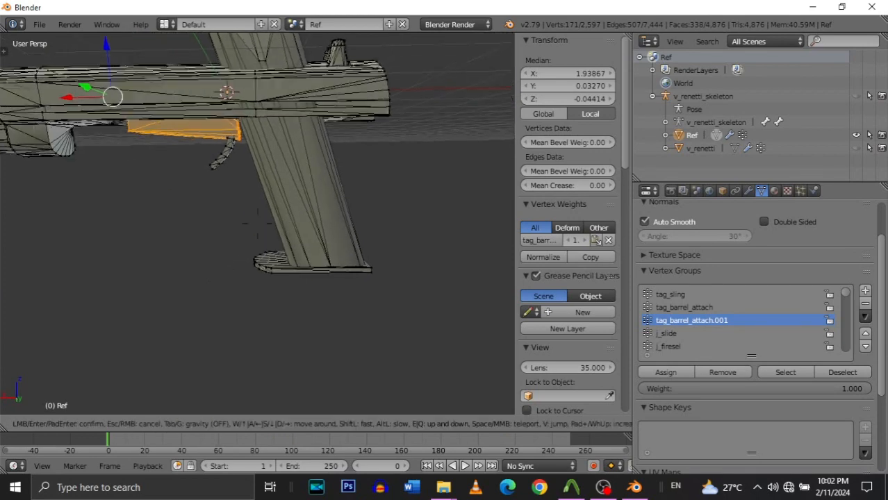
key(s)
click(257, 224)
Return the Ref mesh to Object Mode and show the v_renetti mesh again.
key(Tab)
key(Tab)
key(Tab)
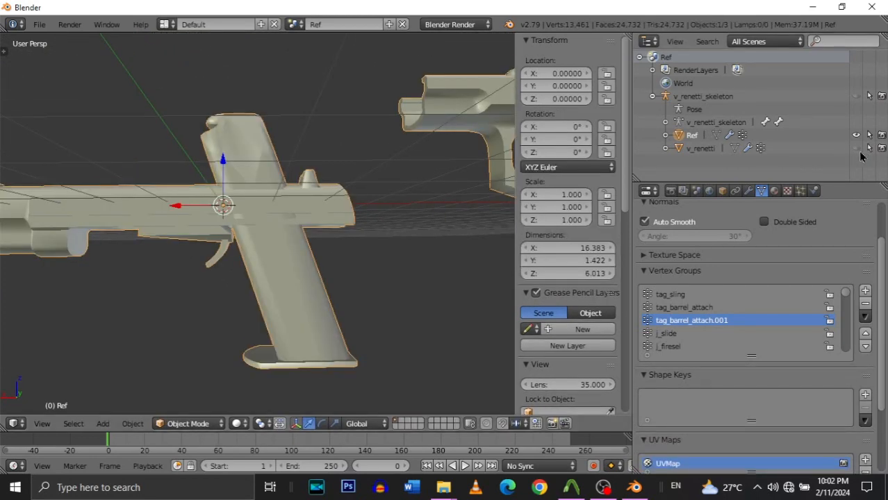
click(856, 148)
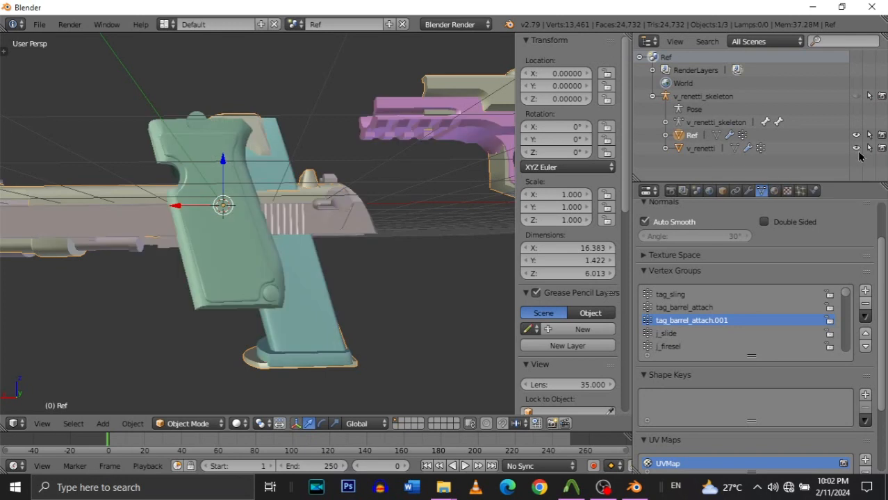
Open the v_renetti mesh in Edit Mode, select a vertex on the upper edge of its frame, and hide the Ref mesh.
right_click(402, 131)
key(Tab)
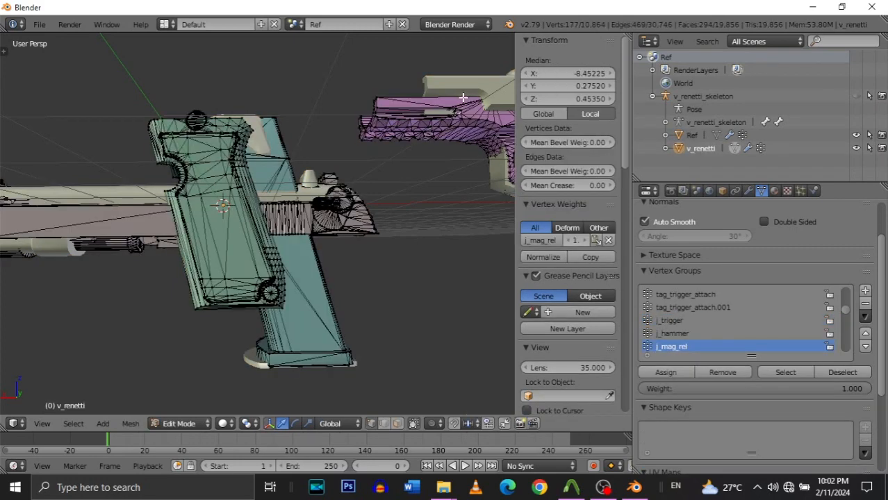
right_click(460, 84)
click(856, 135)
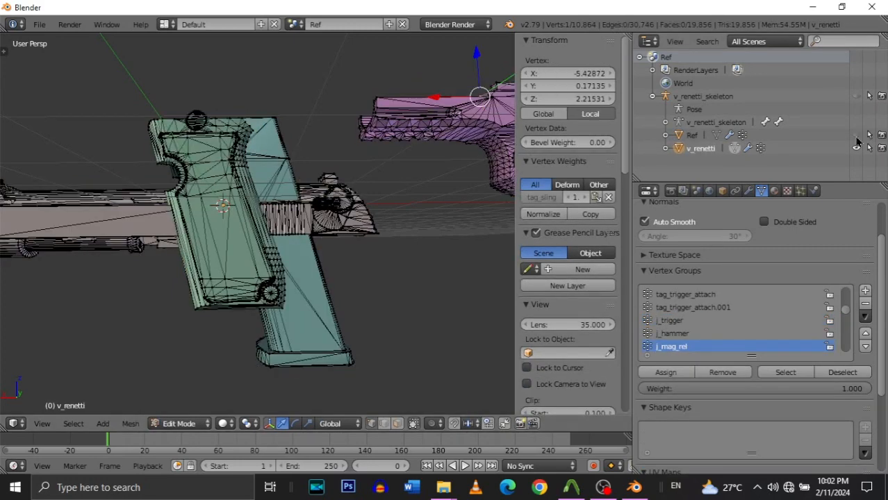
Pick a vertex on the barrel's muzzle rim of v_renetti and select all geometry in its vertex group, tag_barrel_attach.001.
key(shift+f)
key(w)
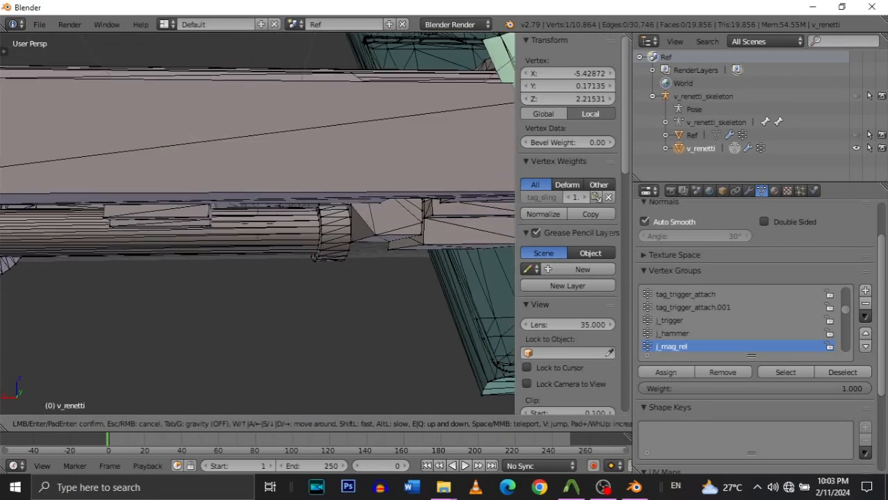
click(258, 224)
key(shift+f)
key(w)
click(258, 224)
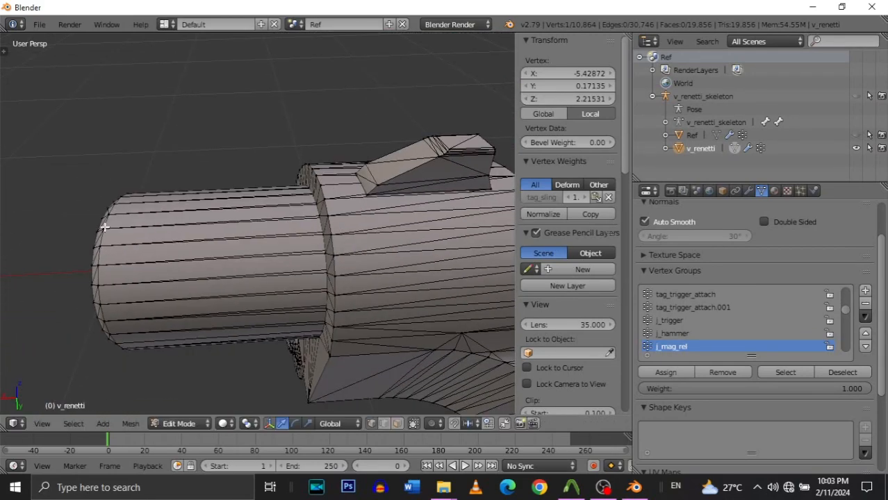
right_click(100, 235)
click(539, 198)
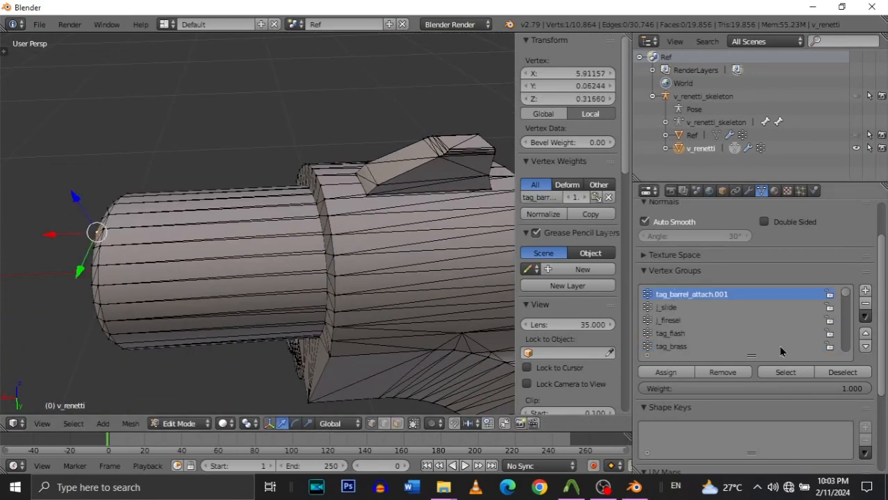
click(798, 378)
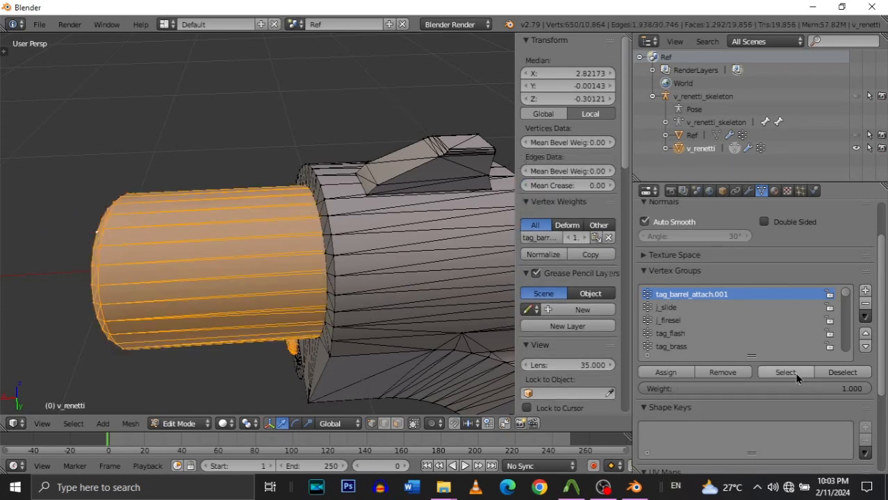
scroll(772, 327, down, 3)
scroll(768, 326, up, 2)
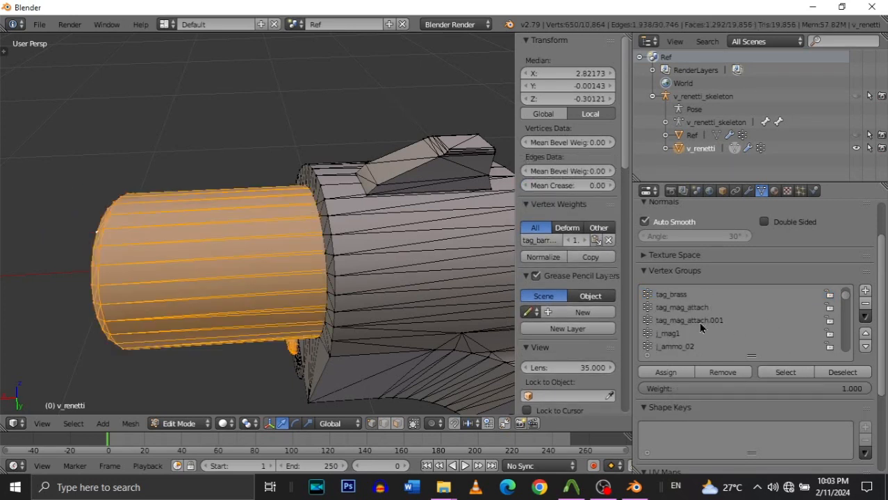
scroll(700, 327, up, 5)
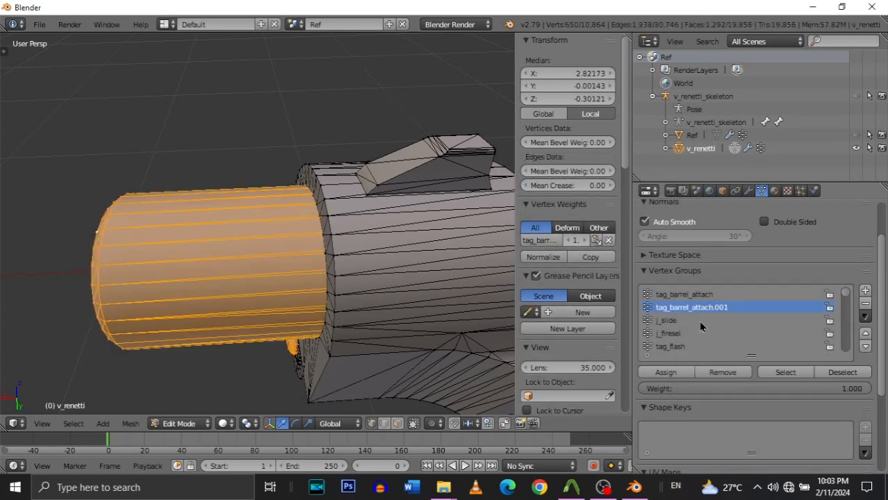
scroll(701, 327, up, 1)
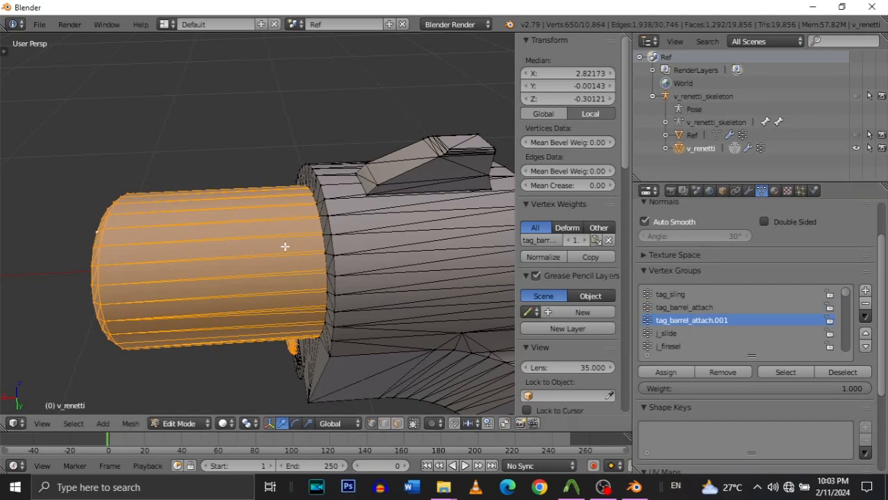
Return v_renetti to Object Mode, show the Ref mesh and hide v_renetti.
key(shift+f)
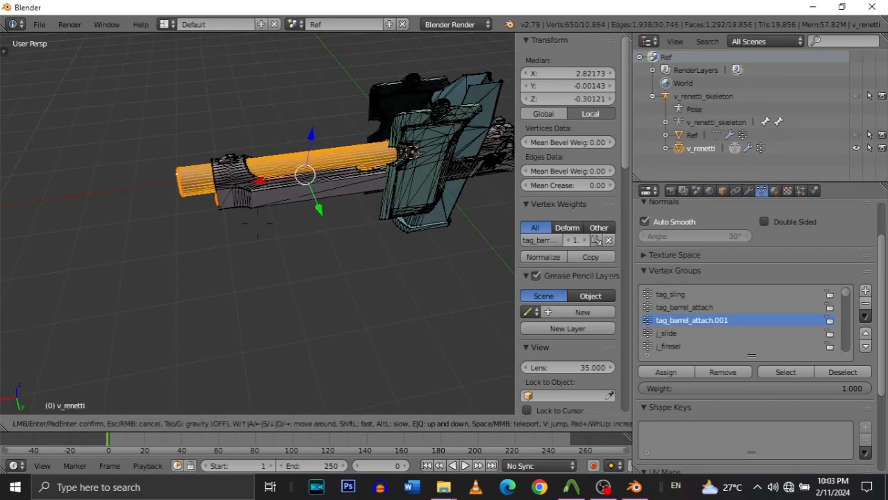
key(d)
click(257, 223)
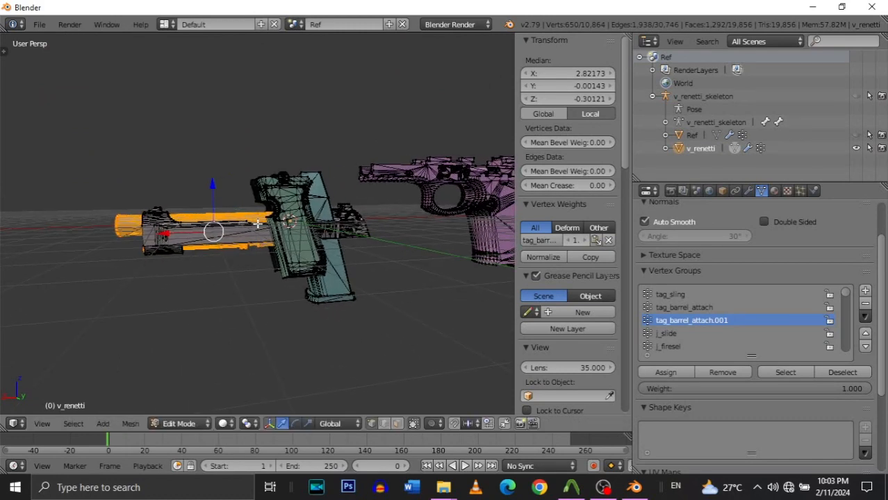
key(Tab)
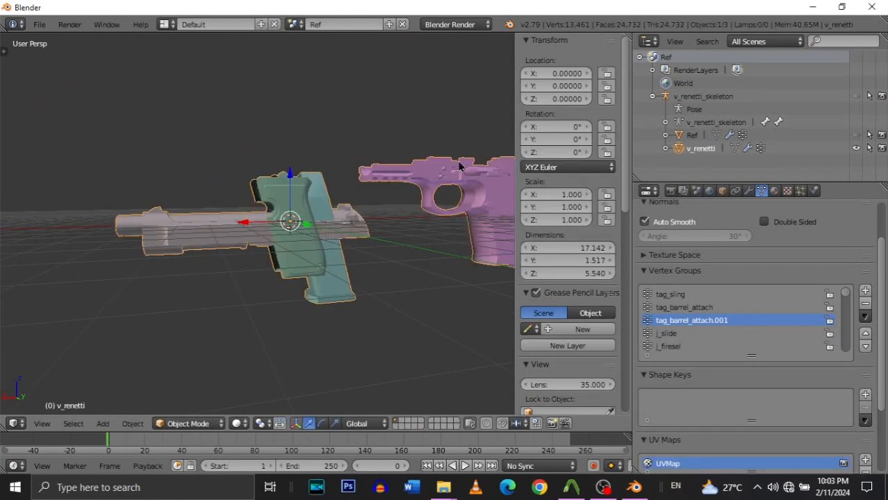
click(856, 139)
click(858, 148)
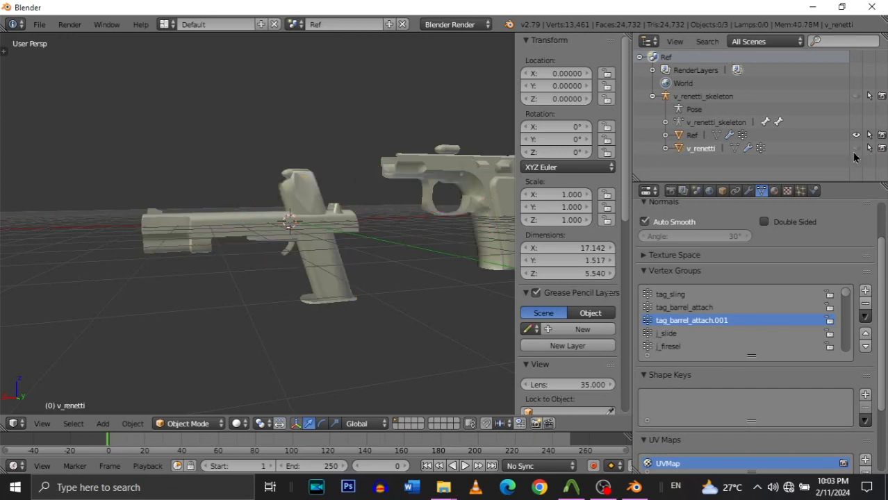
Open the Ref mesh in Edit Mode and assign its selected barrel geometry to the tag_barrel_attach.001 vertex group.
right_click(457, 185)
key(Tab)
key(shift+f)
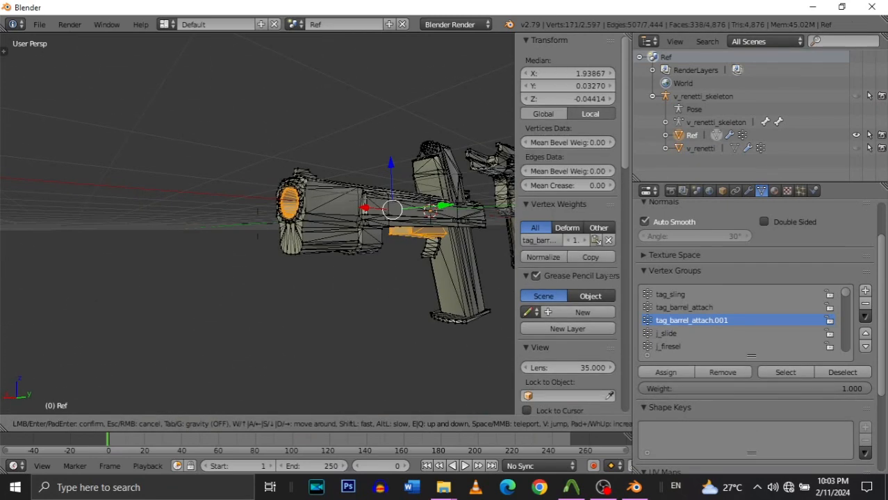
key(a)
key(d)
click(257, 224)
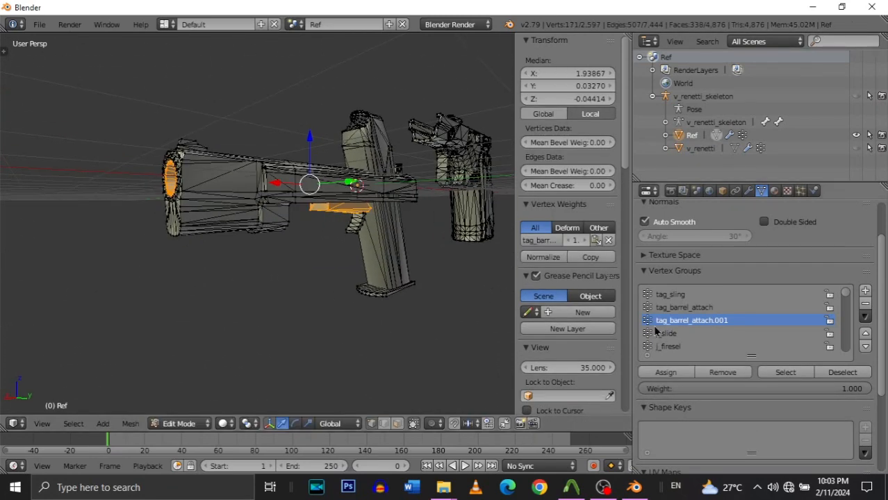
click(673, 378)
Select all geometry of the Ref mesh to check which parts still lack a vertex group.
key(shift+f)
key(w)
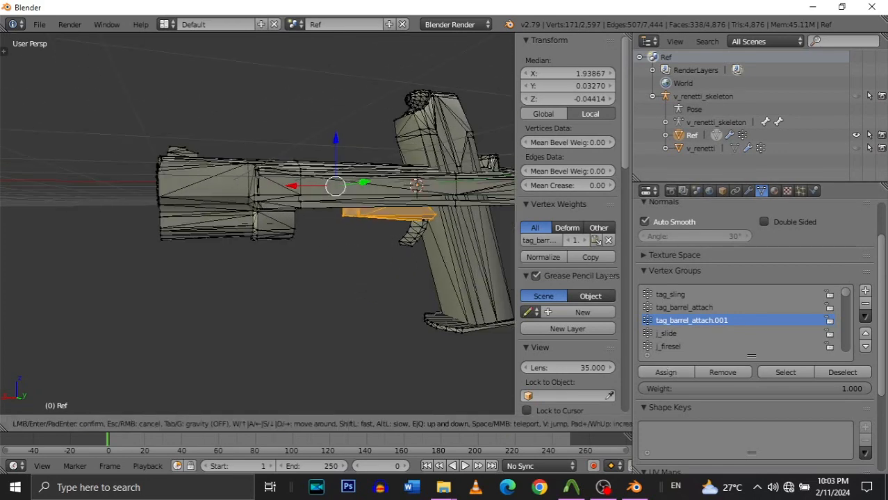
key(s)
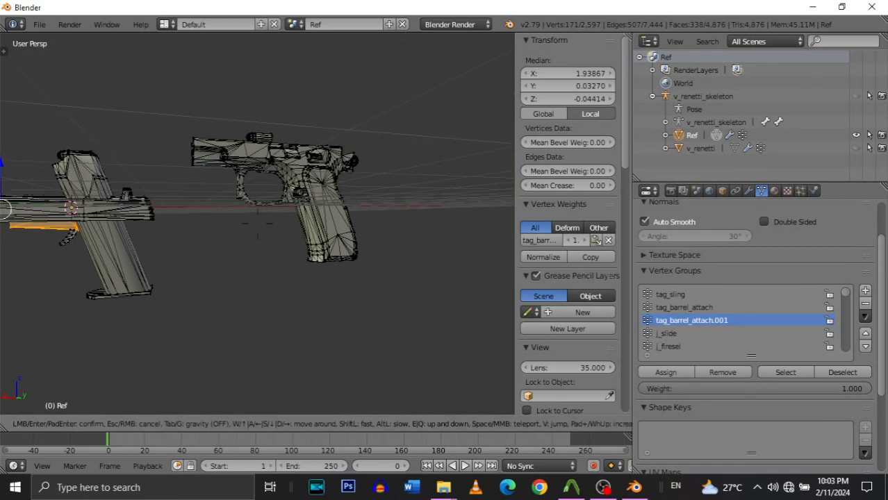
key(d)
click(257, 224)
key(shift+f)
key(s)
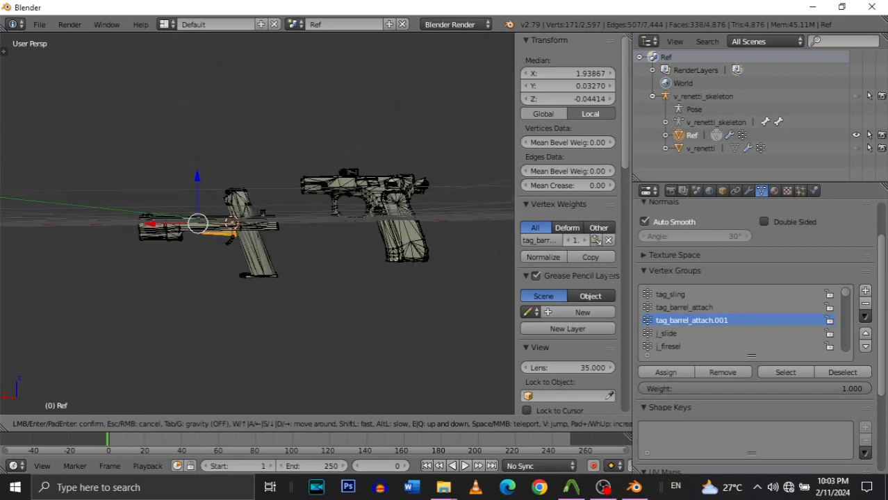
click(258, 223)
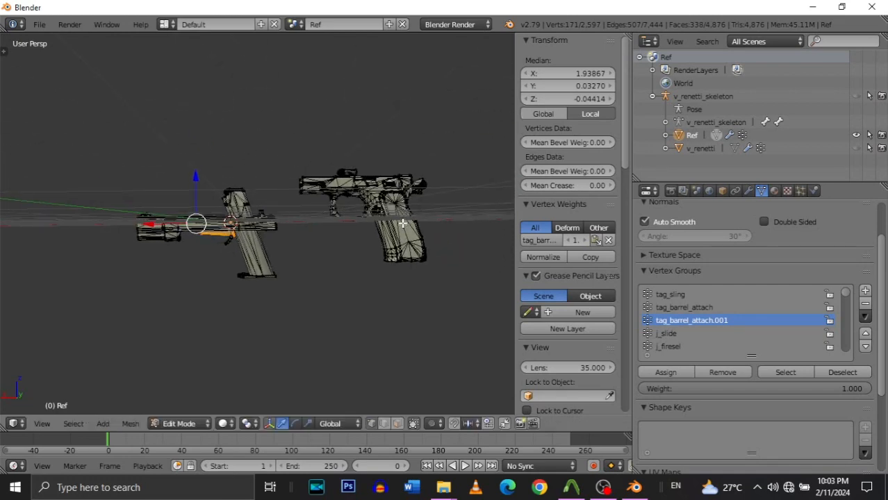
key(shift+f)
key(w)
click(258, 224)
key(a)
key(a)
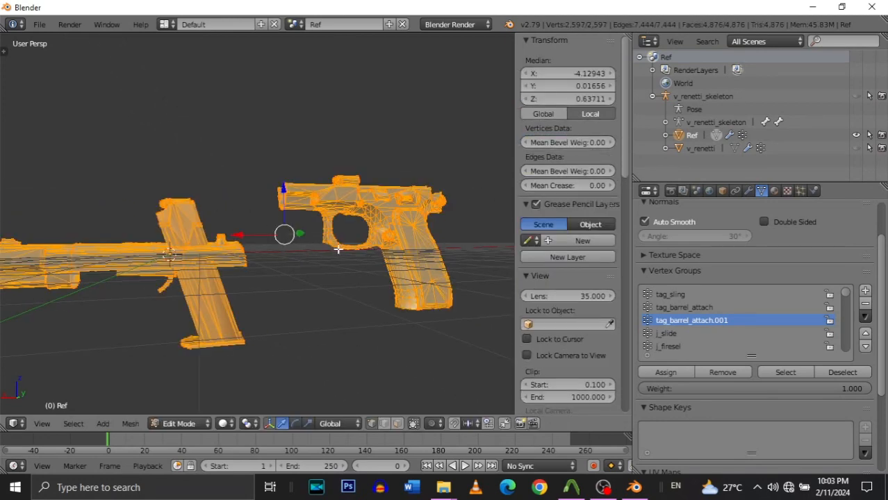
Deselect the geometry of the tag_barrel_attach.001 and j_slide vertex groups.
key(shift+f)
key(s)
click(257, 224)
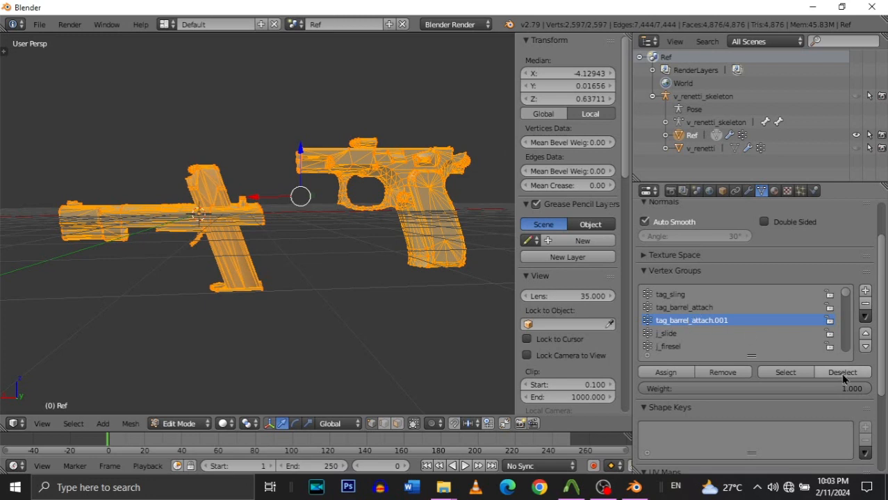
click(843, 373)
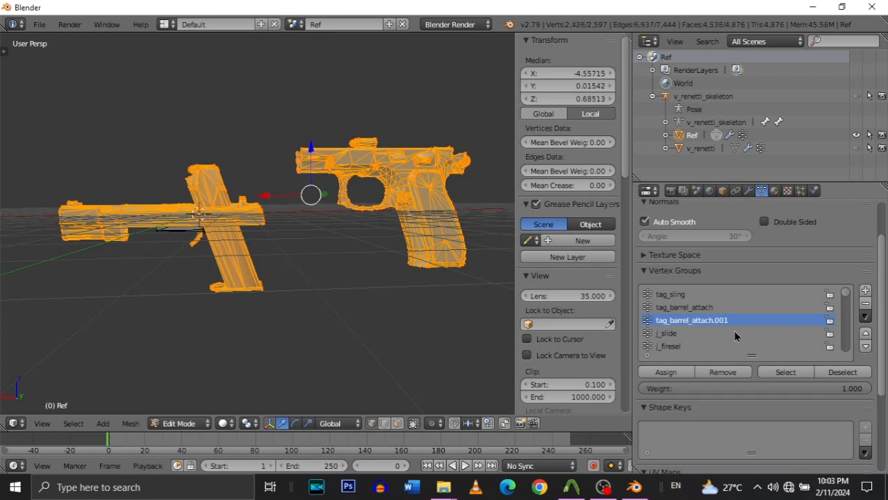
scroll(696, 328, down, 3)
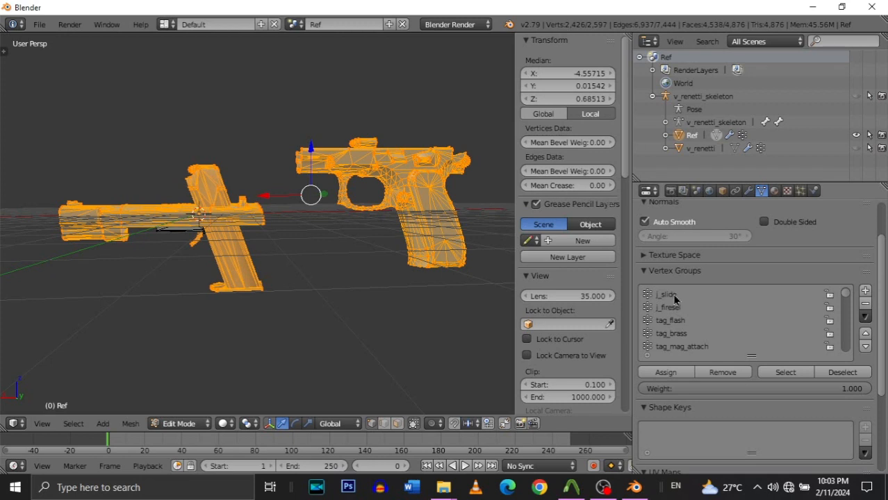
click(667, 295)
click(842, 374)
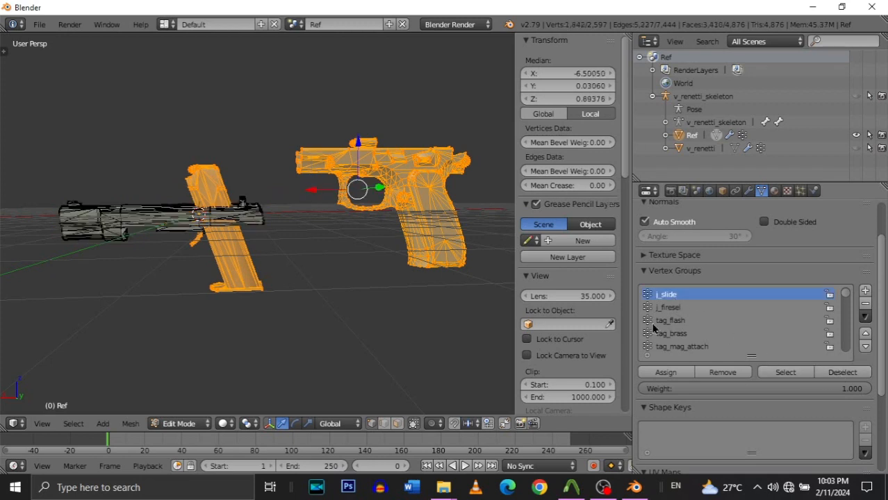
Deselect the two magazines through the j_mag1 and j_mag2 vertex groups.
ctrl+scroll(685, 327, down, 7)
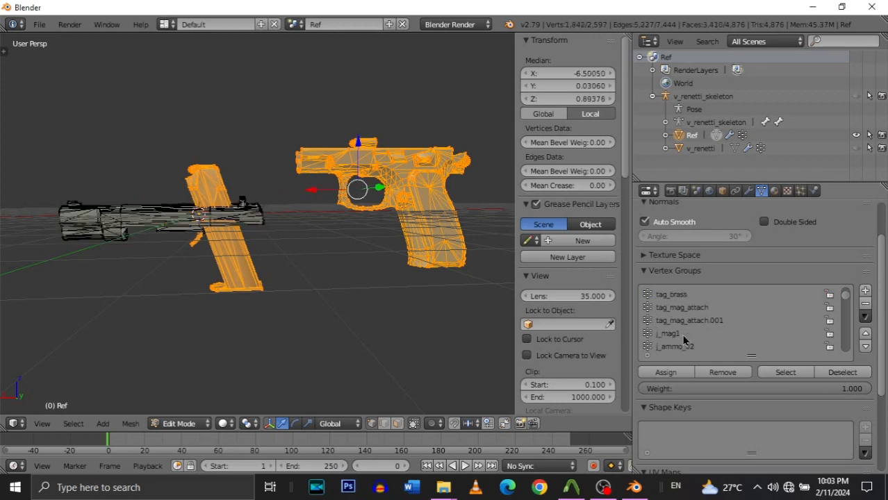
click(692, 334)
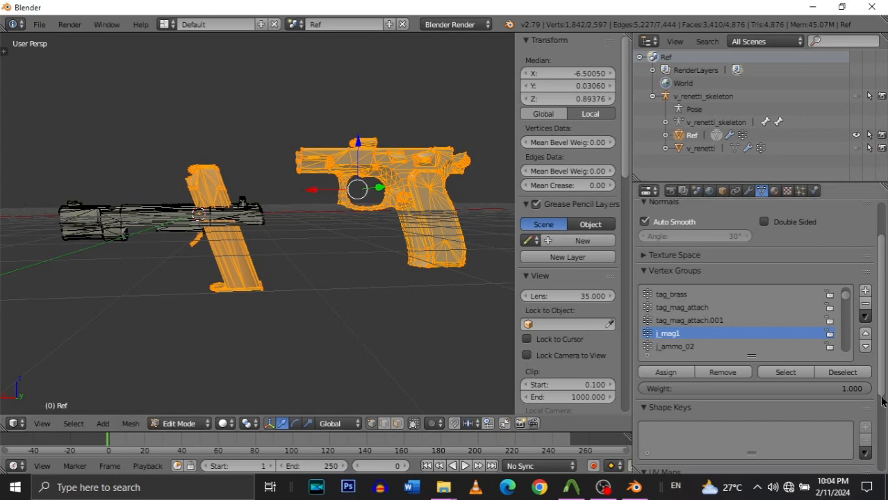
click(844, 373)
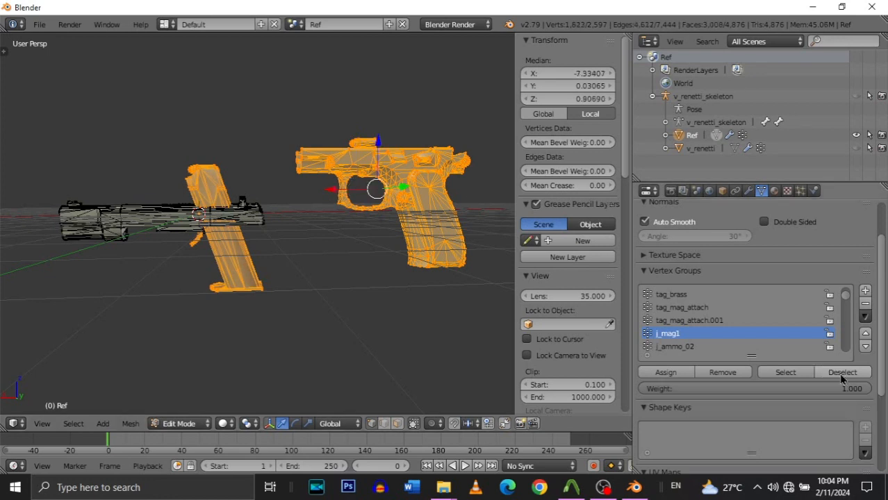
scroll(678, 332, down, 1)
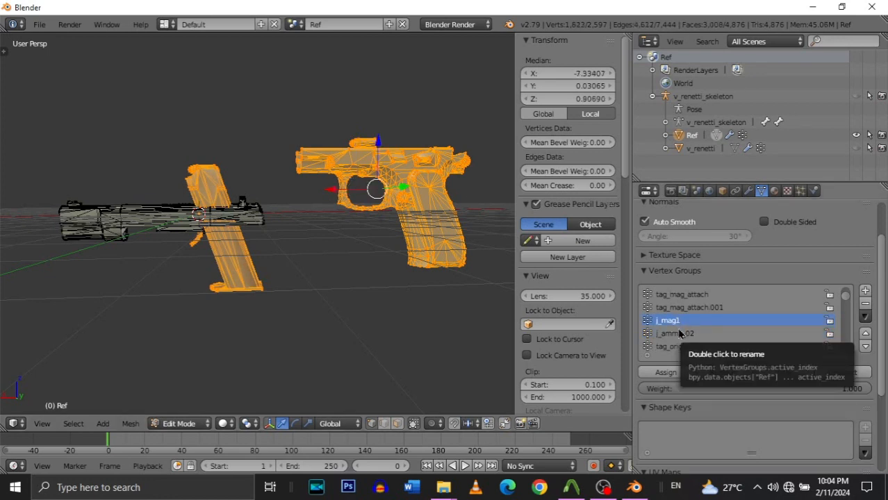
scroll(679, 334, down, 4)
scroll(679, 346, down, 2)
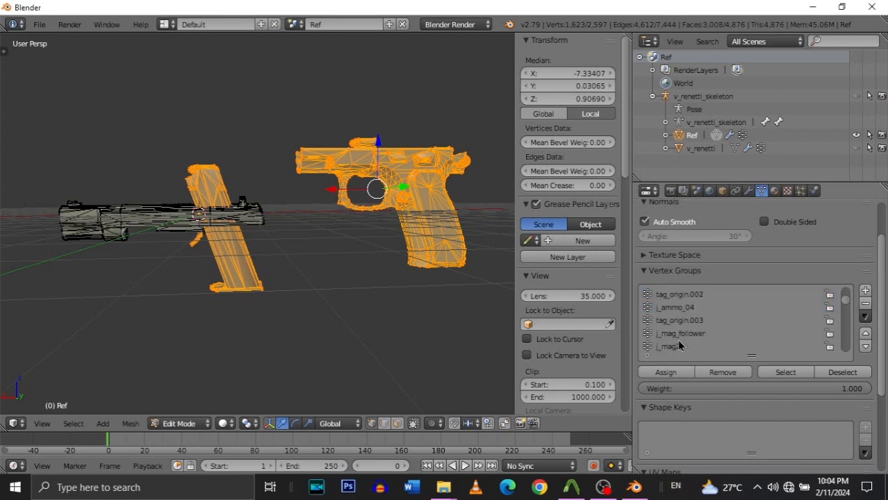
click(676, 347)
click(839, 373)
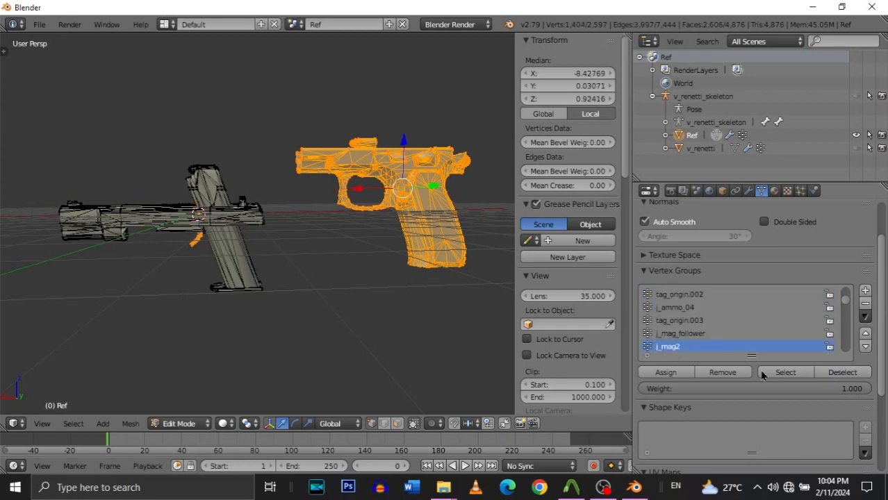
Remove the geometry of the j_trigger, j_hammer and j_mag_rel vertex groups from the selection.
scroll(678, 344, down, 8)
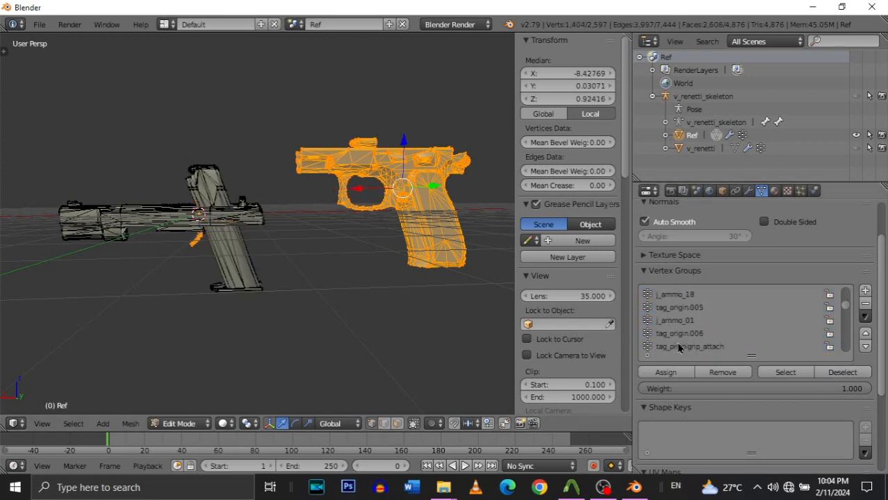
scroll(679, 347, down, 5)
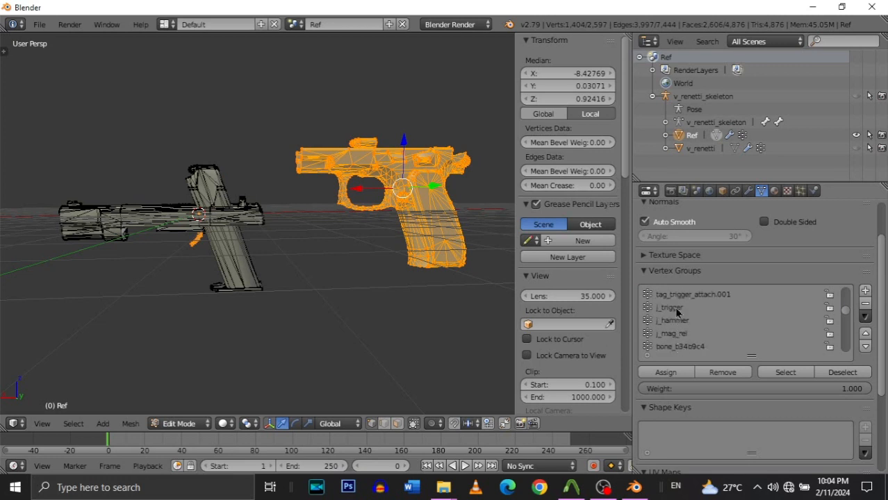
click(678, 310)
click(834, 375)
click(684, 322)
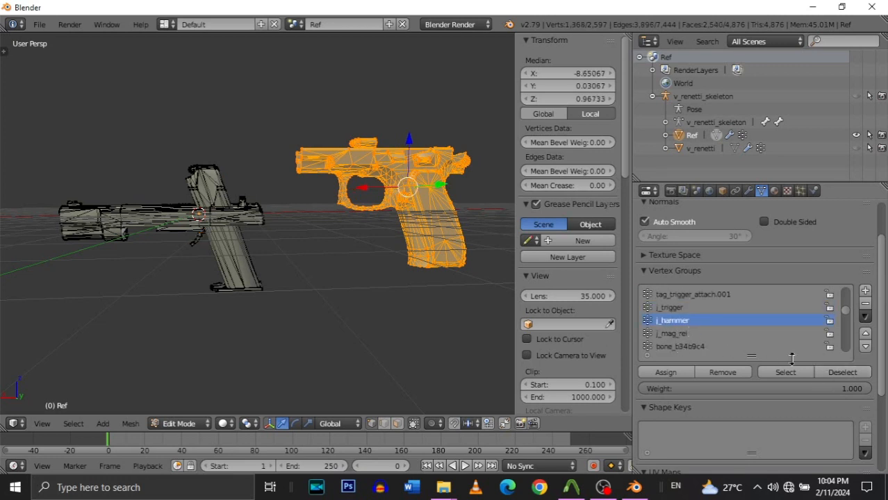
click(842, 373)
click(685, 335)
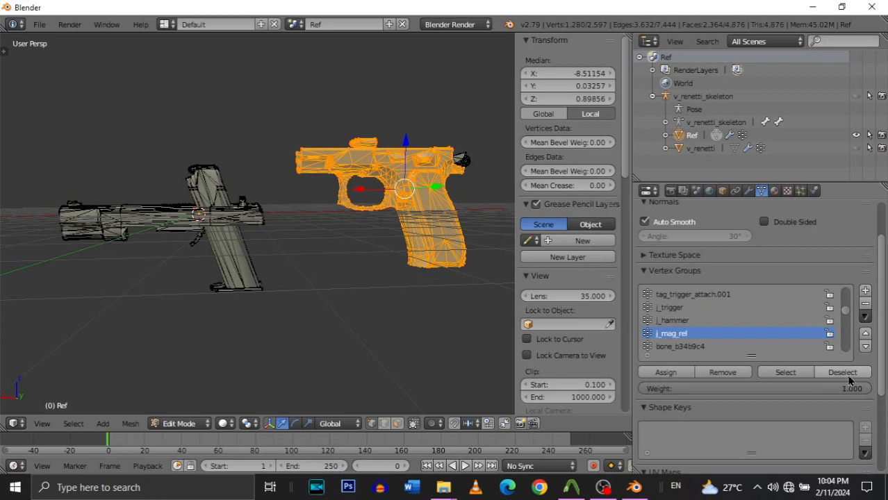
click(842, 373)
Examine the still selected geometry on the pistol body and the loose bullet from several sides.
key(shift+f)
key(w)
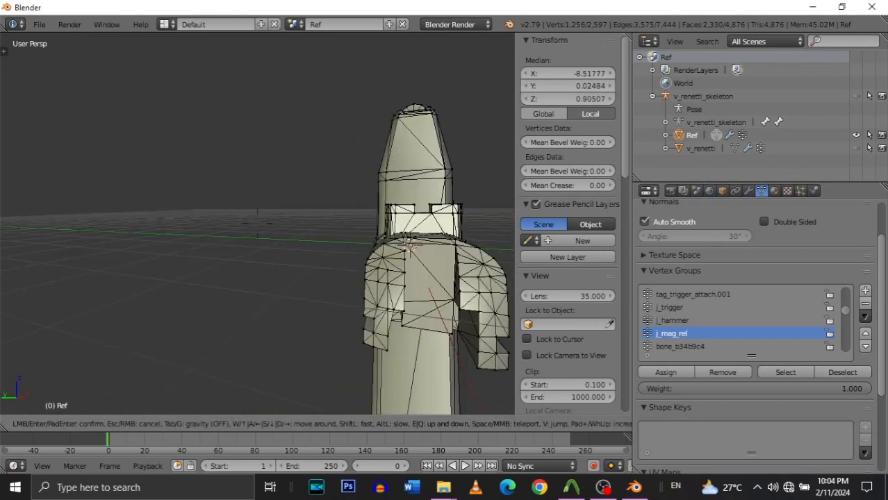
key(d)
key(w)
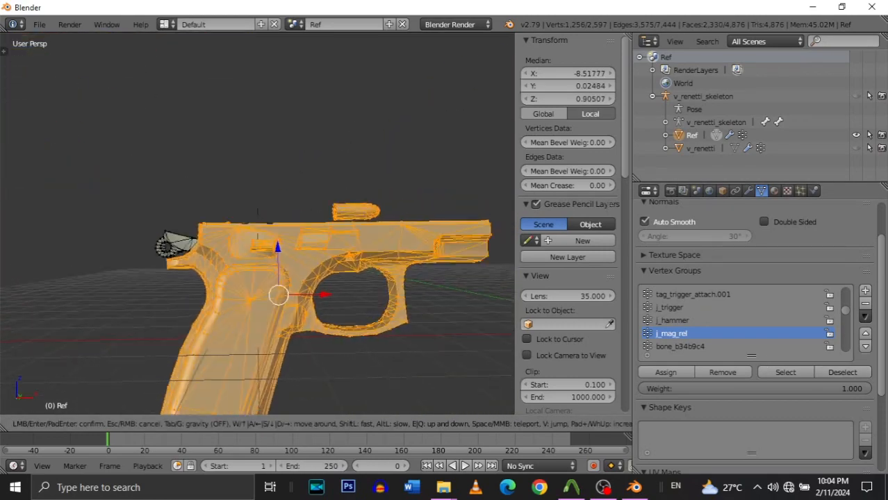
key(s)
key(w)
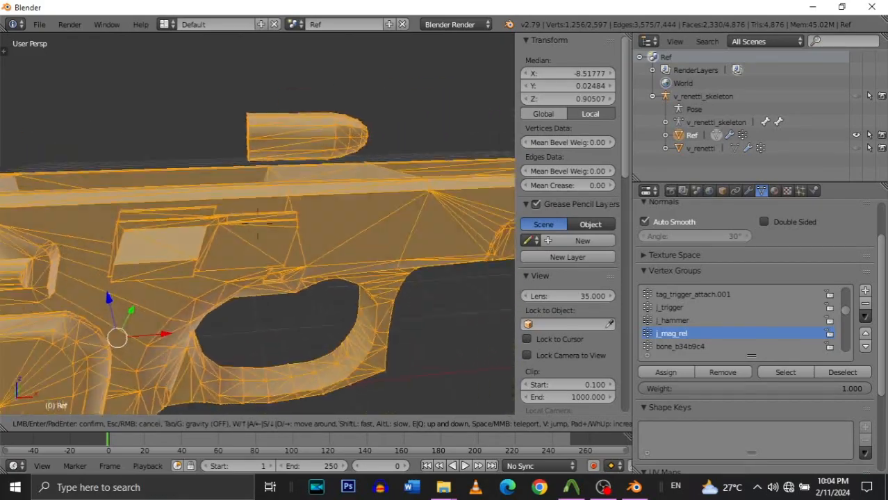
key(s)
key(w)
key(d)
key(s)
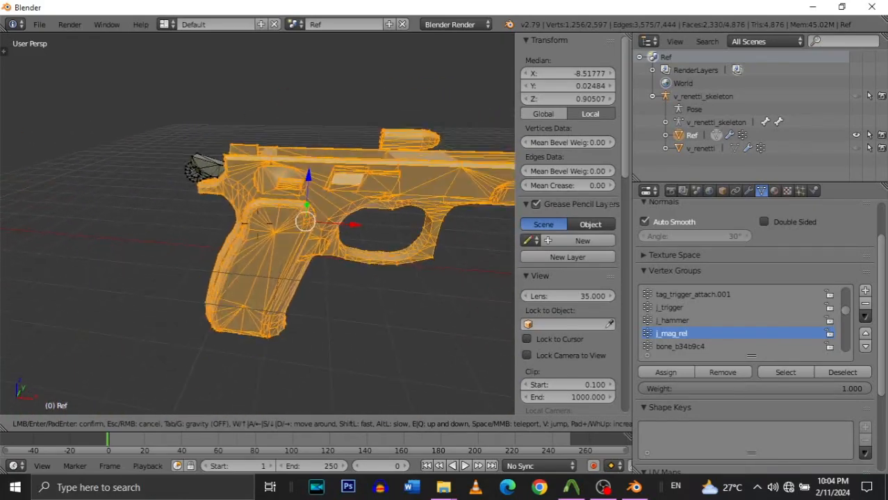
key(w)
key(a)
key(d)
key(s)
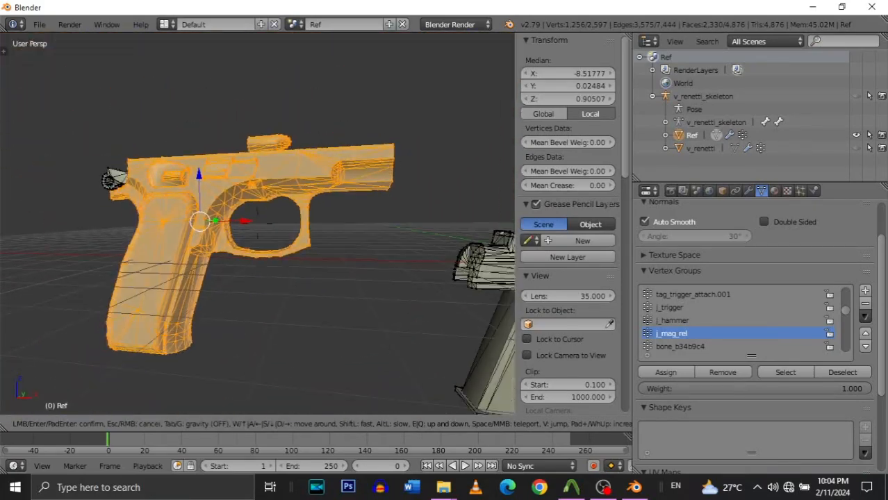
key(a)
key(d)
key(s)
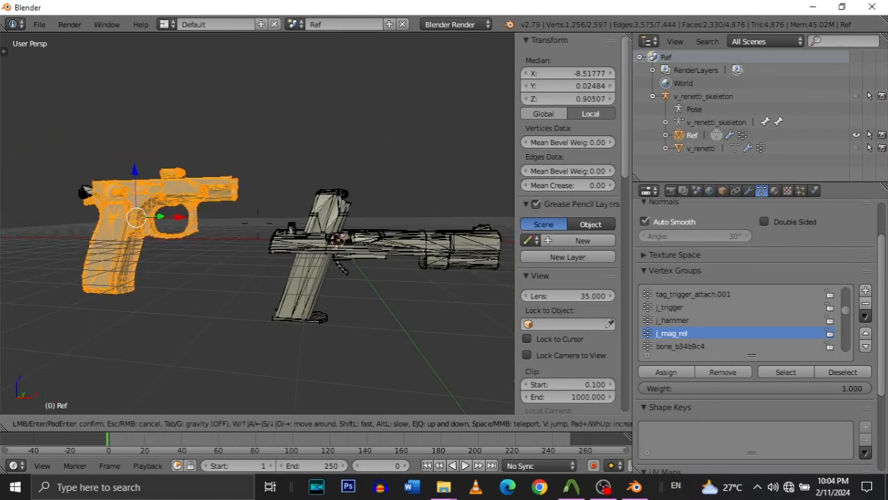
key(w)
key(w)
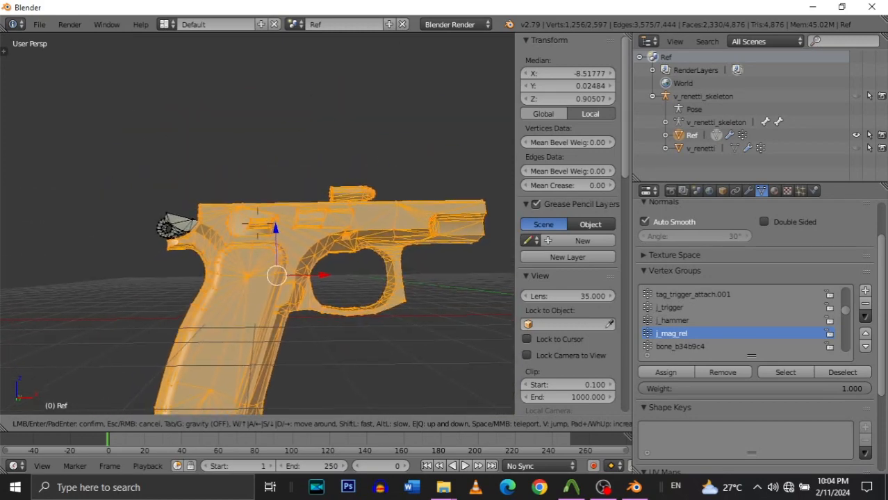
key(s)
key(w)
key(s)
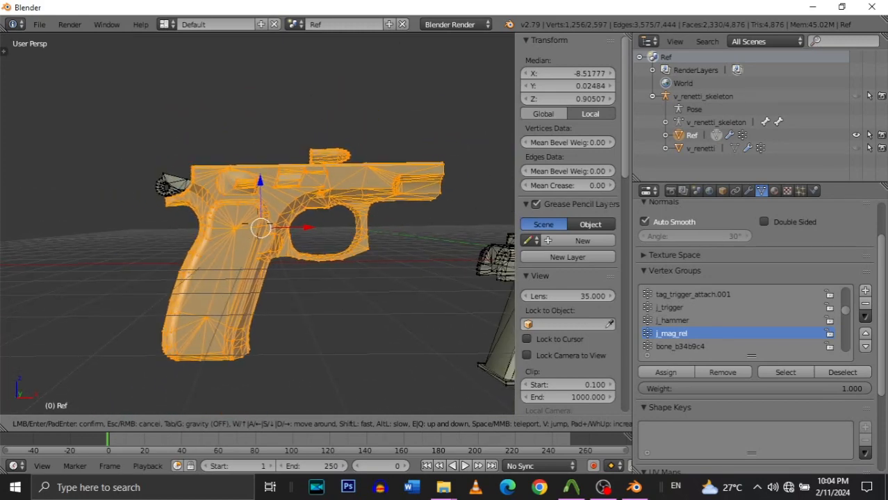
click(261, 223)
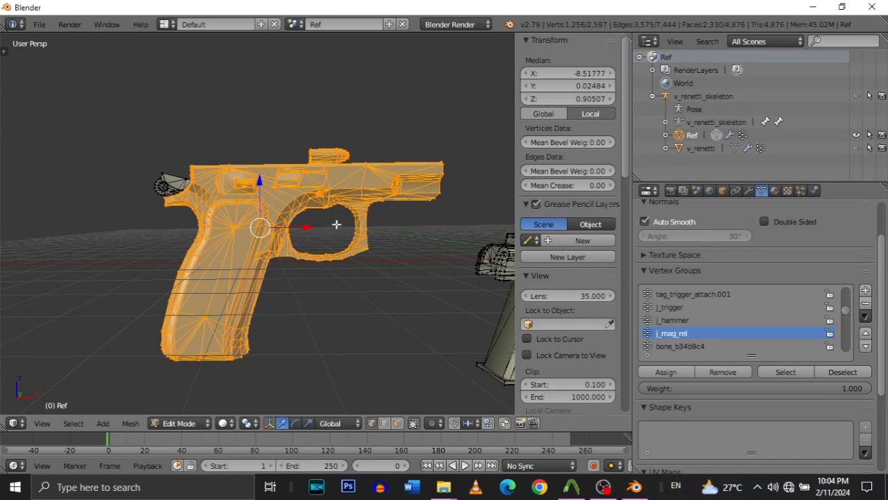
Assign the remaining selected pistol body geometry to the tag_sling vertex group with weight 1.000.
scroll(680, 317, up, 5)
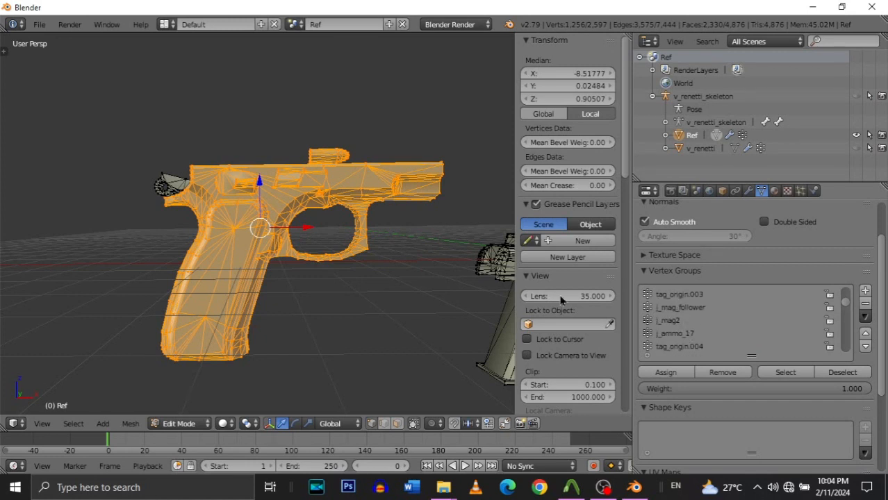
scroll(703, 325, up, 4)
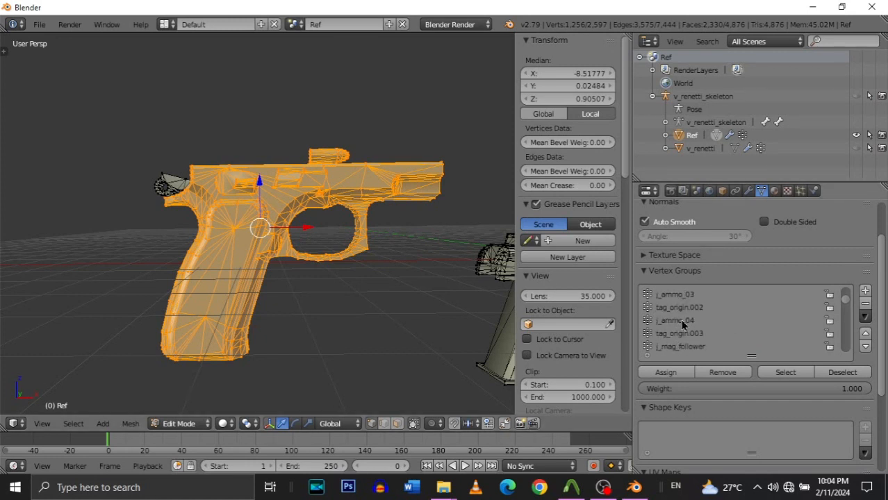
scroll(680, 315, up, 6)
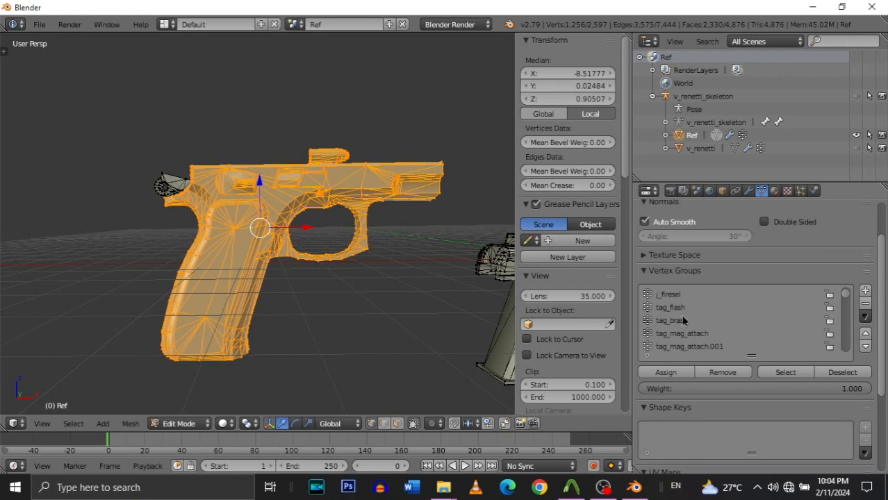
scroll(682, 317, up, 1)
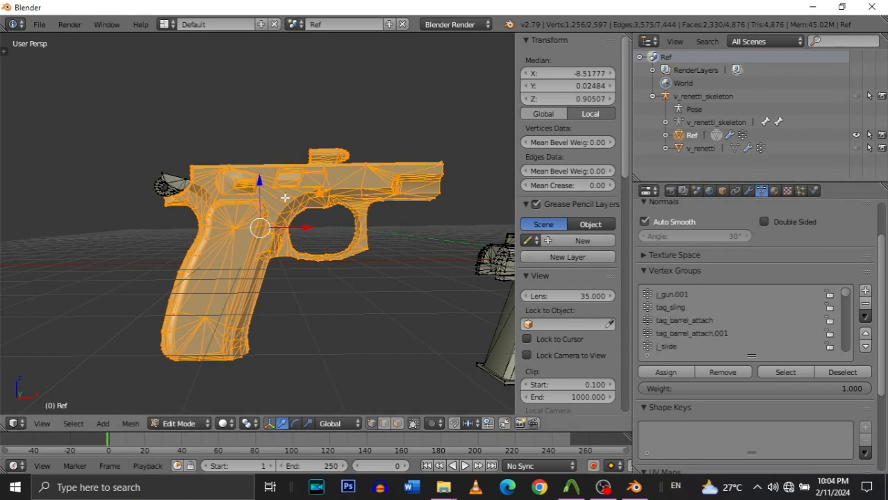
click(670, 309)
click(679, 376)
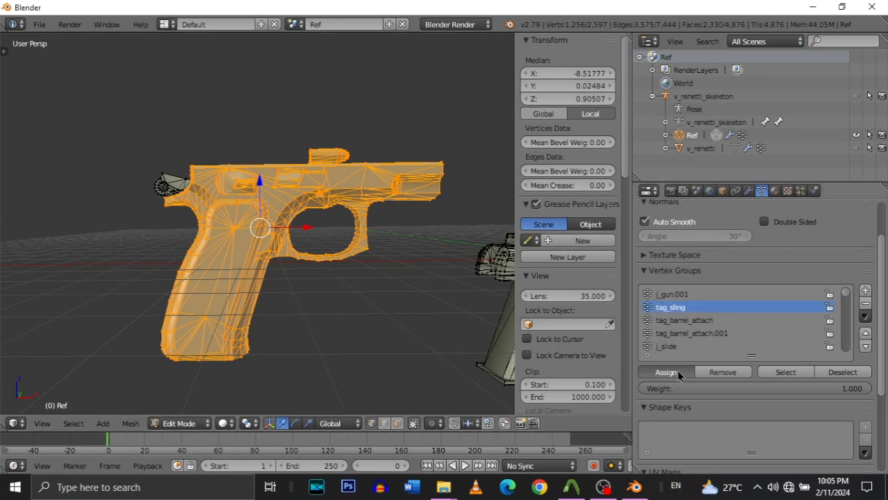
Select the whole linked bullet floating above the pistol body and delete its vertices.
scroll(257, 223, down, 6)
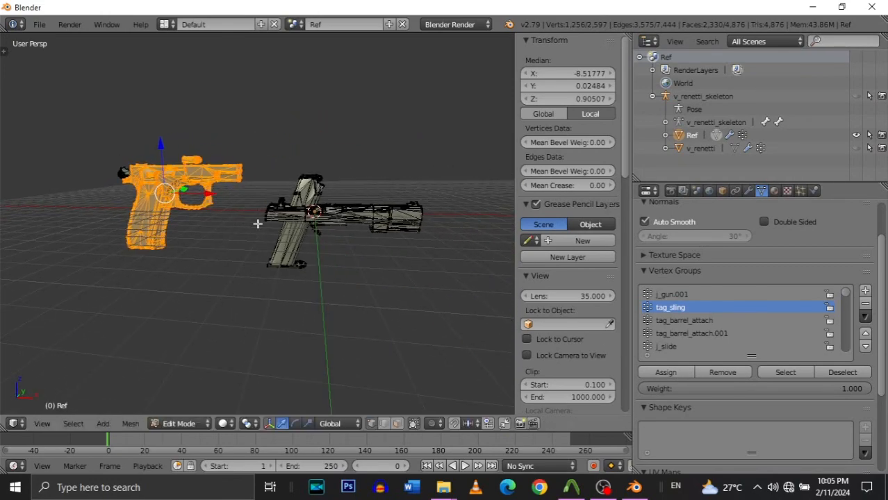
key(shift+f)
key(w)
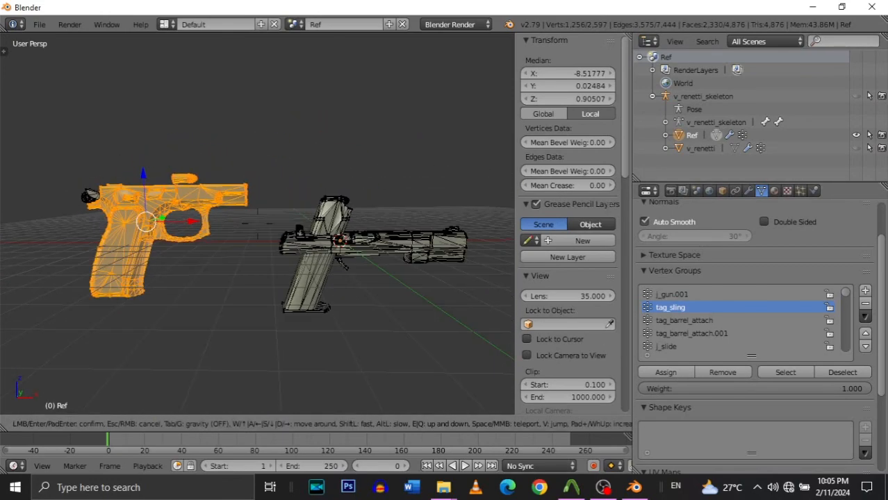
click(256, 224)
key(shift+f)
key(w)
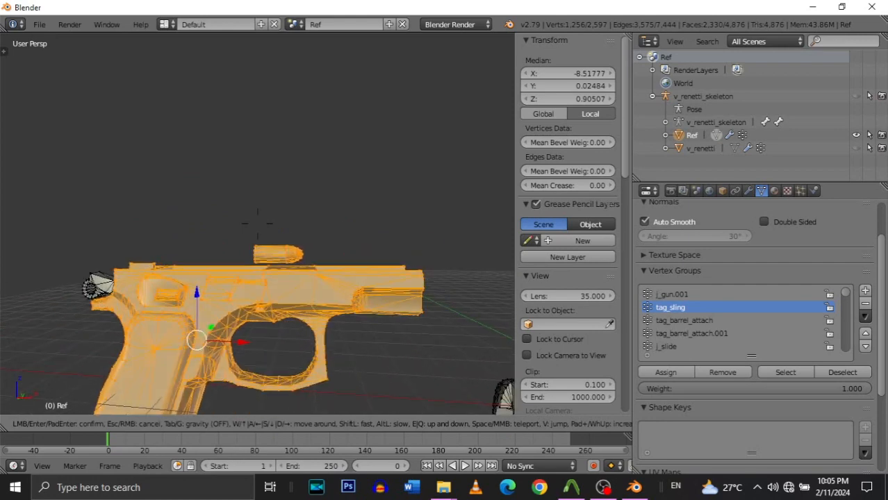
click(258, 225)
right_click(311, 186)
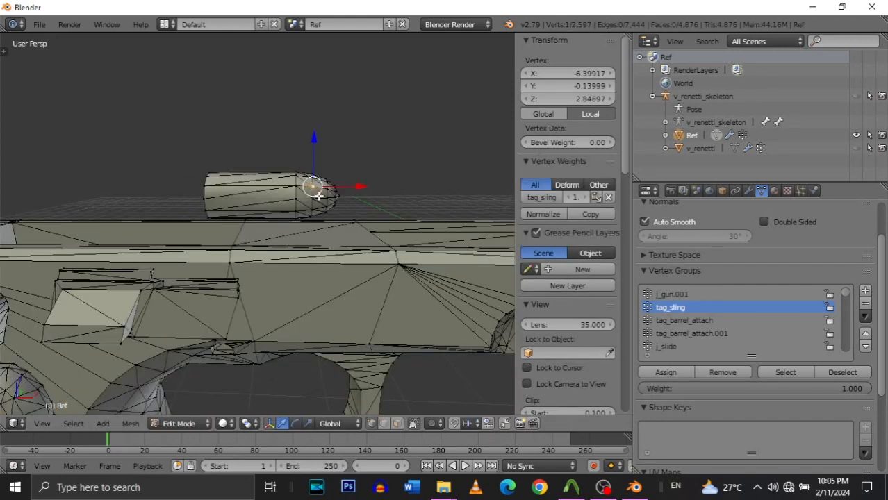
key(ctrl+l)
key(x)
click(317, 196)
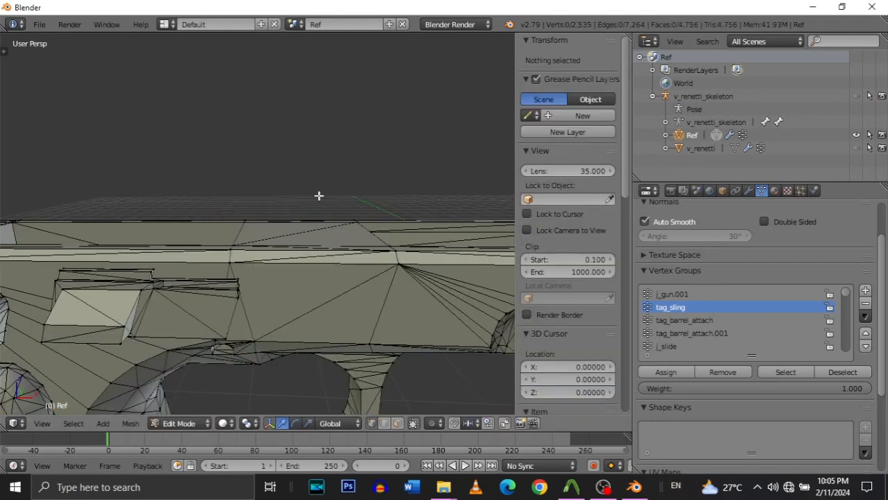
Select the geometry of the tag_sling vertex group to recheck the assignments.
key(shift+f)
key(s)
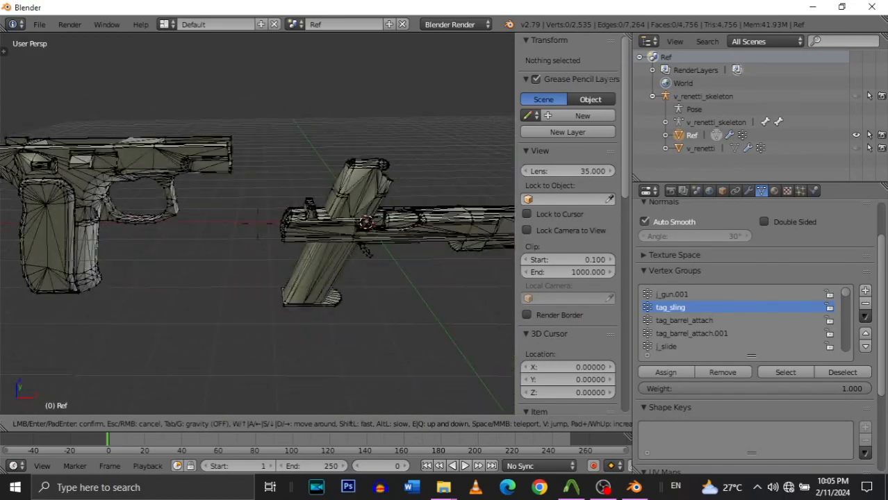
key(w)
key(s)
key(w)
key(s)
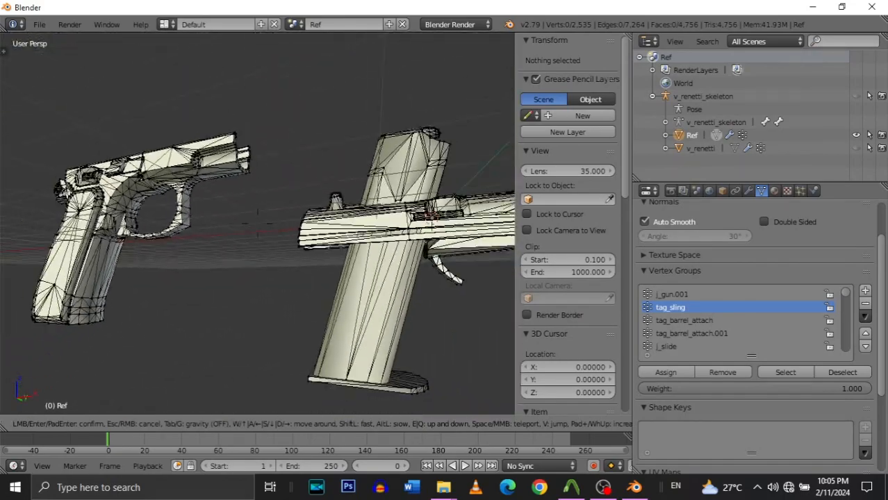
key(w)
key(s)
click(258, 223)
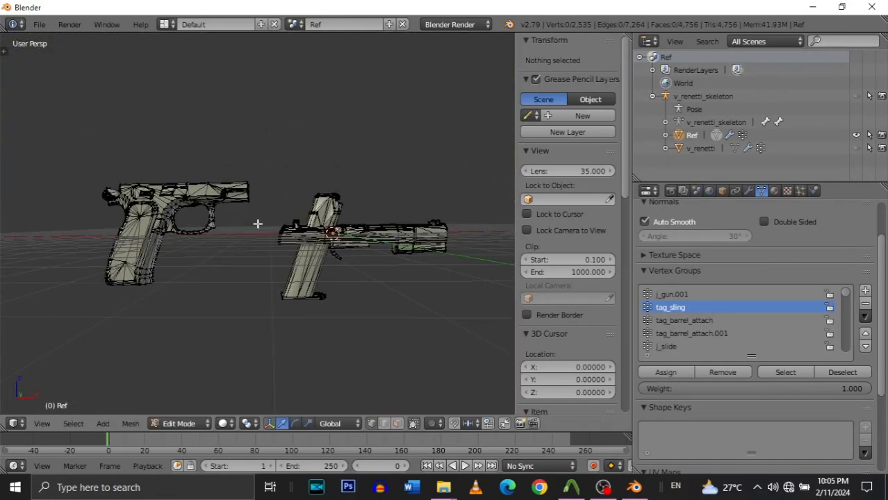
click(799, 372)
Add the geometry of the j_slide and j_firesel vertex groups to the selection.
scroll(692, 327, down, 1)
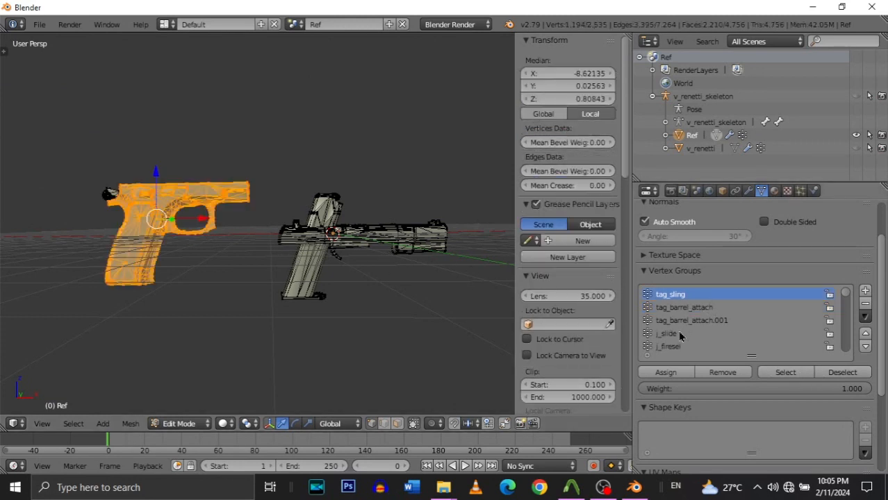
click(679, 333)
click(781, 374)
click(663, 346)
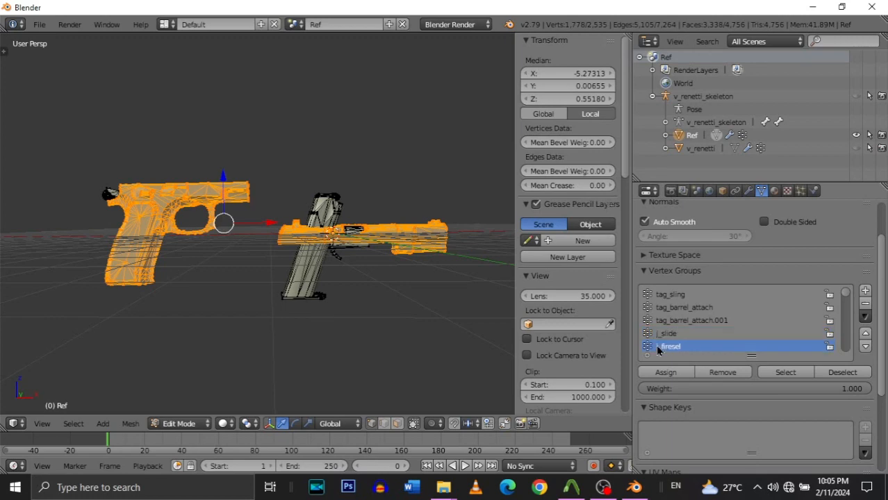
click(786, 374)
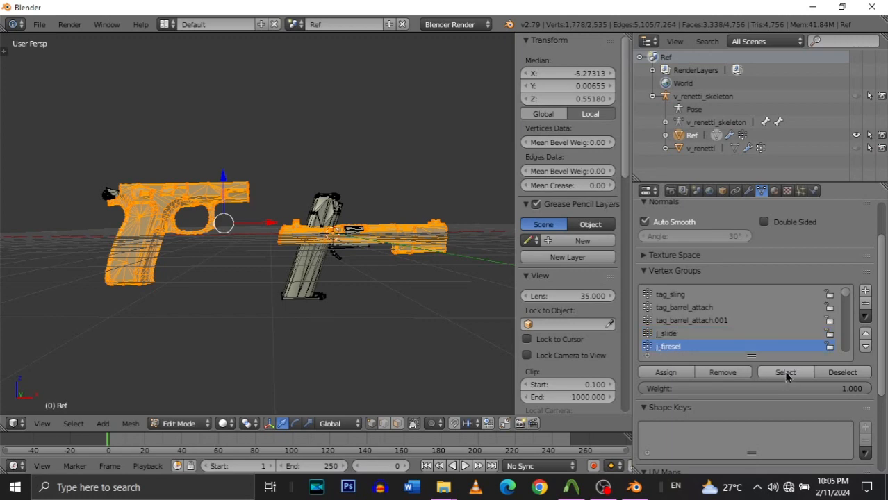
Add the barrel geometry of the tag_barrel_attach.001 vertex group to the selection.
key(shift+f)
key(w)
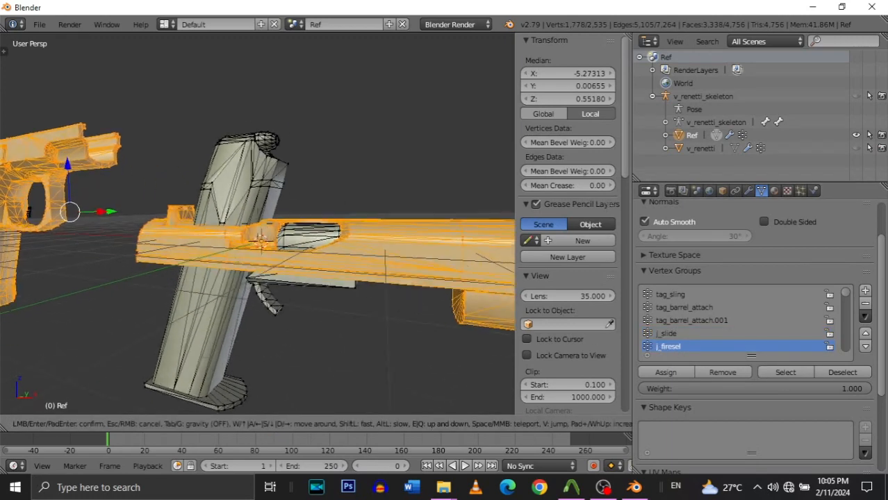
key(s)
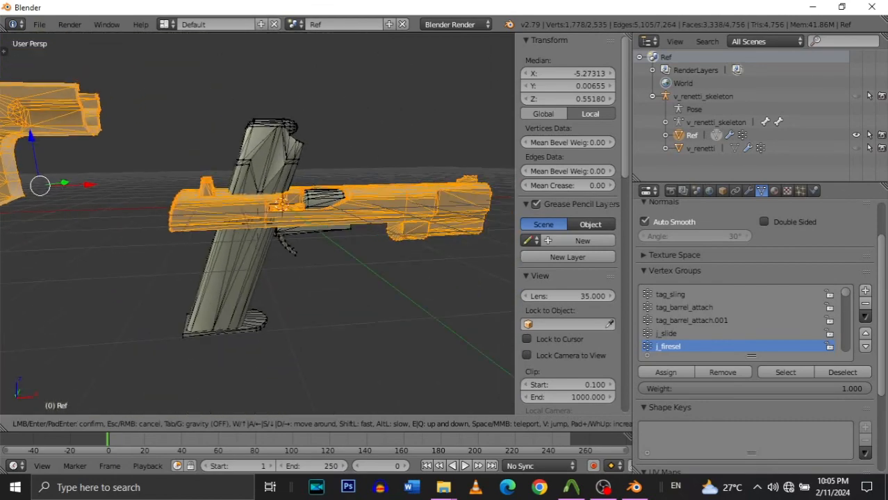
click(277, 228)
scroll(692, 345, down, 4)
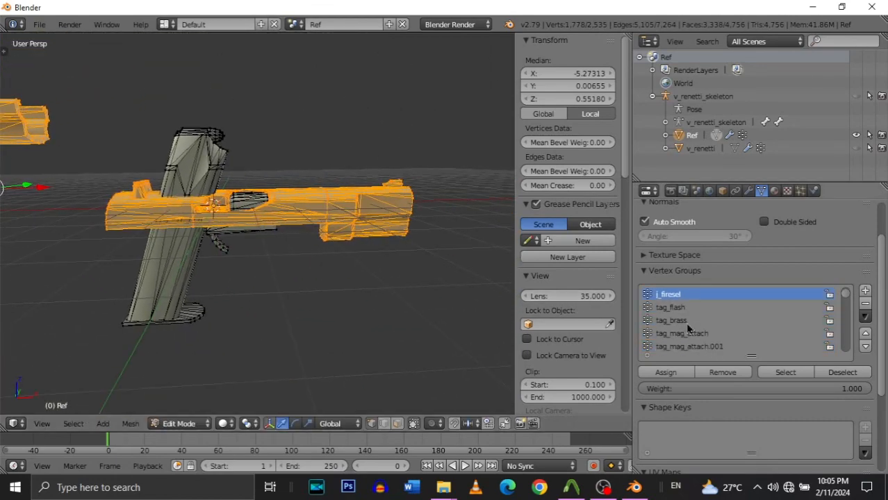
scroll(702, 338, down, 3)
click(706, 308)
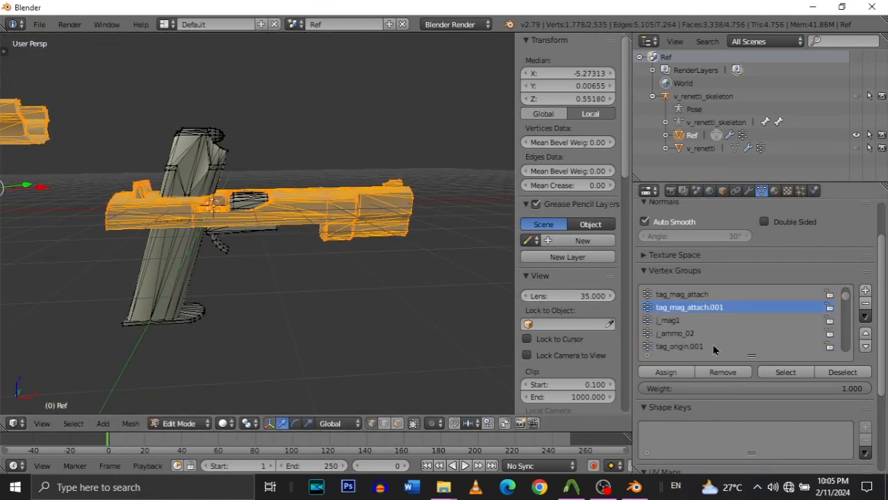
scroll(709, 329, down, 1)
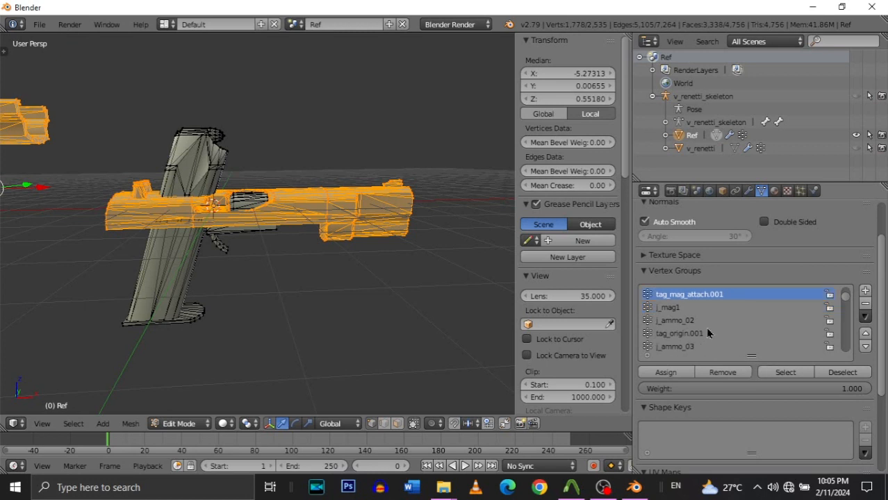
scroll(702, 336, up, 4)
scroll(702, 338, up, 4)
click(705, 307)
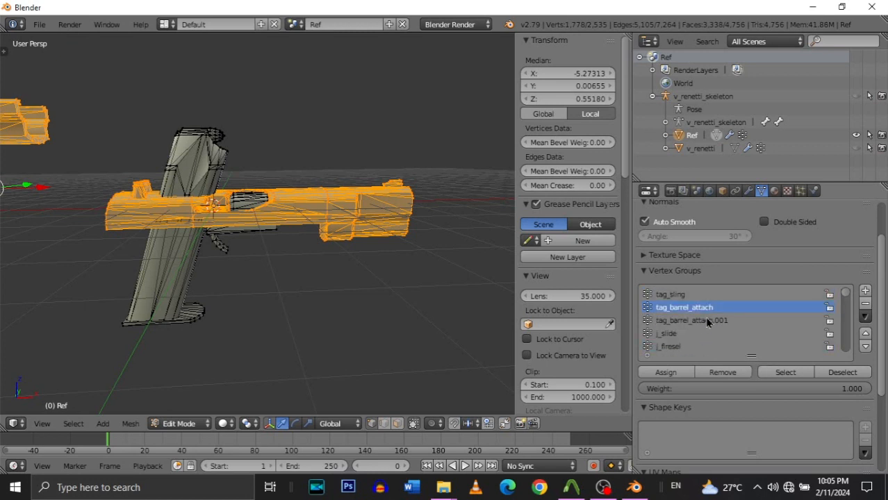
click(705, 321)
click(783, 373)
Add the magazine geometry of the j_mag1 vertex group to the selection.
scroll(660, 316, down, 5)
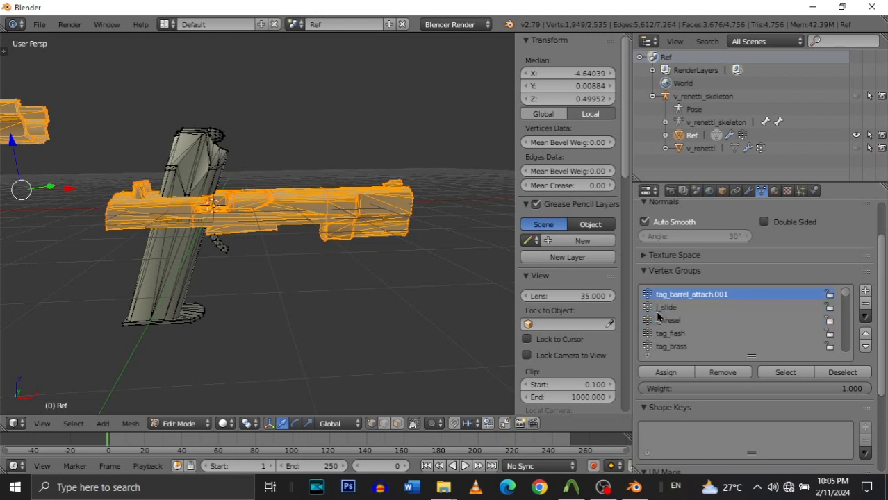
scroll(712, 339, down, 4)
scroll(683, 331, down, 6)
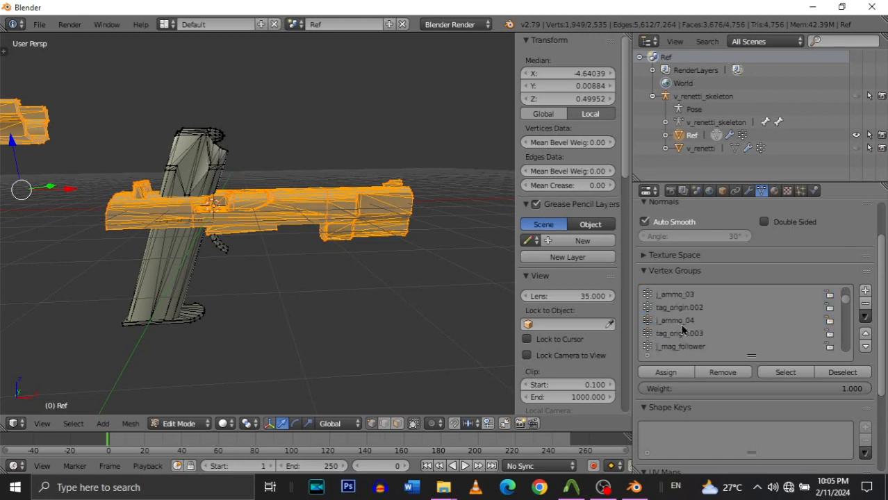
scroll(683, 331, up, 3)
scroll(690, 337, up, 3)
click(678, 300)
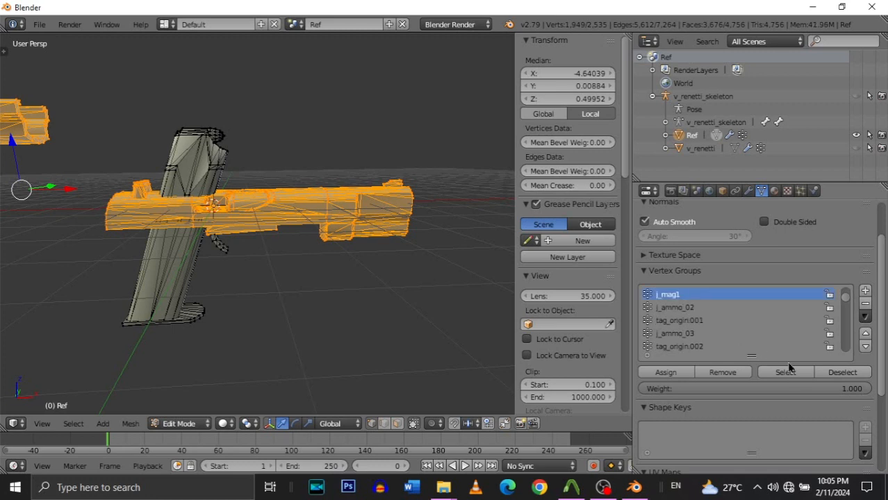
click(785, 372)
scroll(695, 324, down, 2)
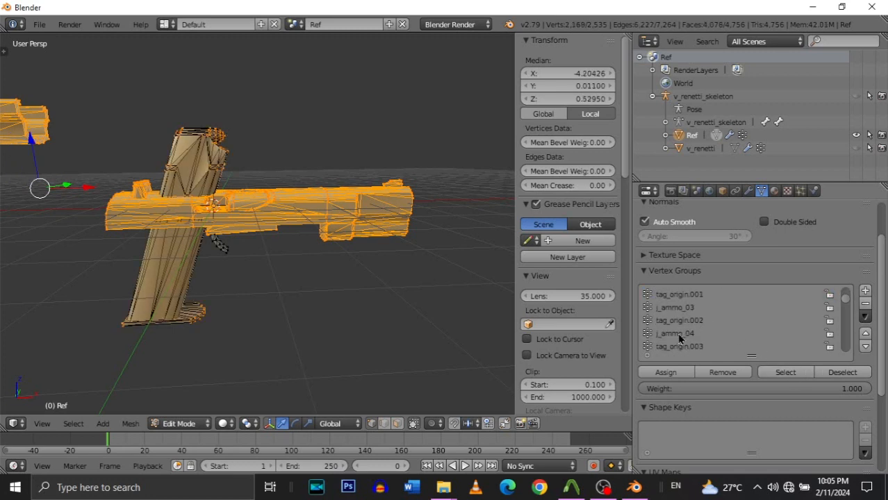
Add the magazine geometry of the j_mag2 vertex group to the selection.
scroll(680, 339, down, 5)
click(674, 334)
click(786, 373)
scroll(727, 327, down, 3)
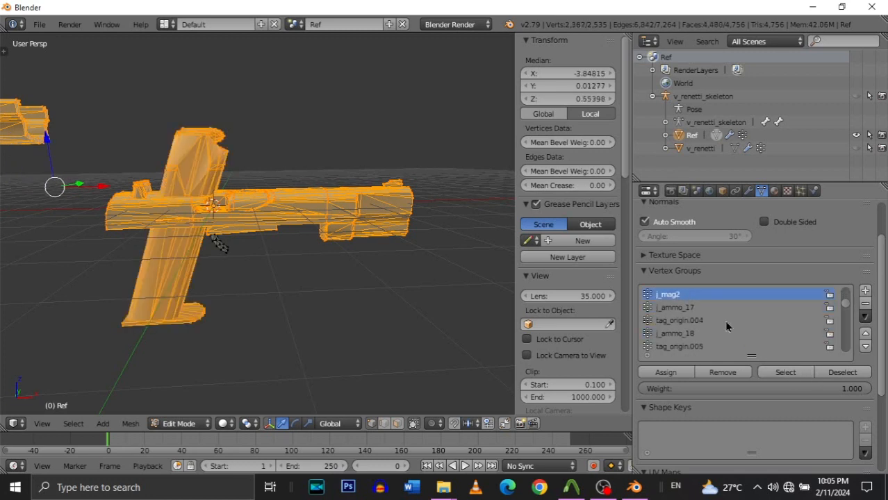
Add the trigger geometry of the j_trigger vertex group to the selection.
scroll(698, 333, down, 5)
scroll(698, 334, down, 3)
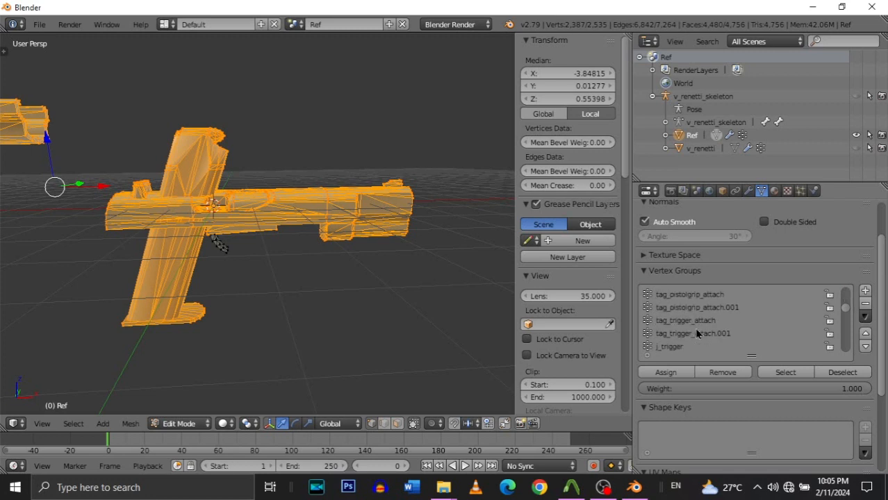
click(673, 333)
click(787, 373)
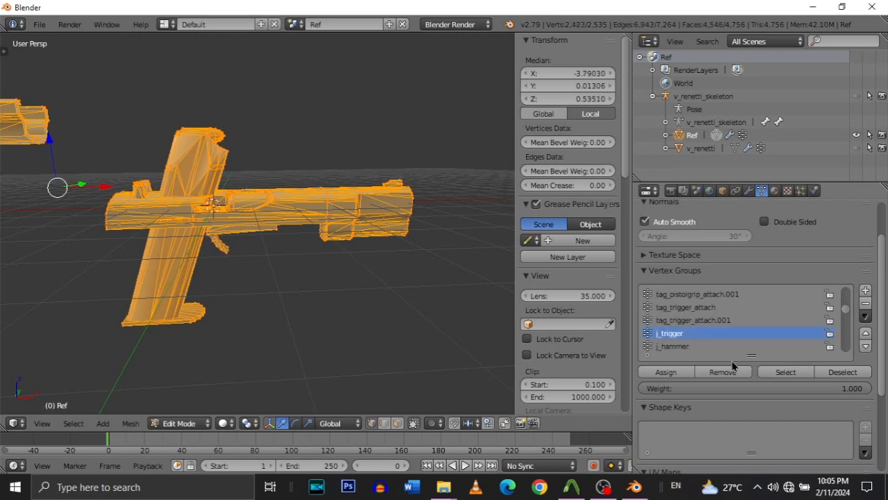
Add the geometry of the j_hammer and j_mag_rel vertex groups to the selection.
click(667, 347)
click(789, 376)
scroll(683, 332, down, 3)
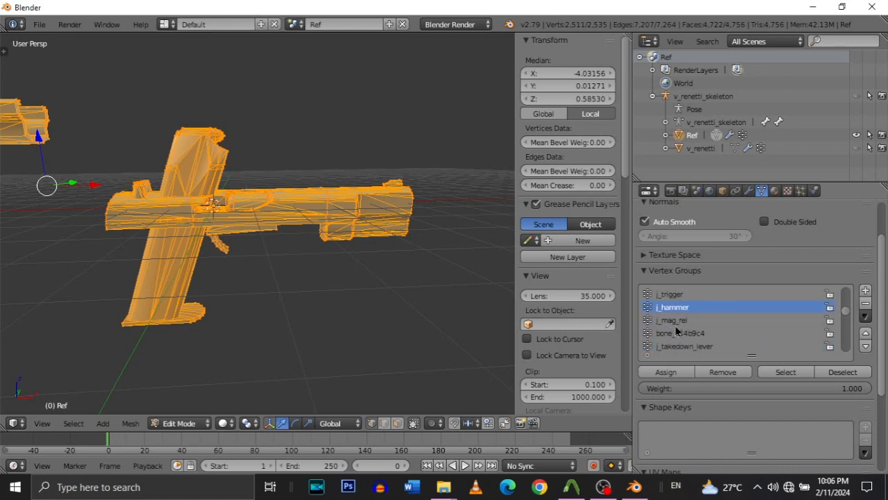
click(680, 321)
click(790, 375)
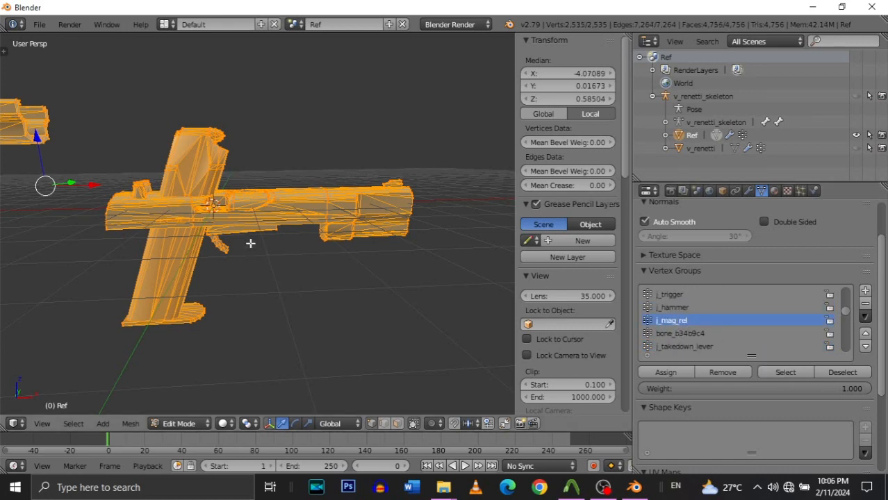
Remove all the selected geometry from the root vertex group at the end of the vertex group list.
key(shift+f)
key(s)
key(a)
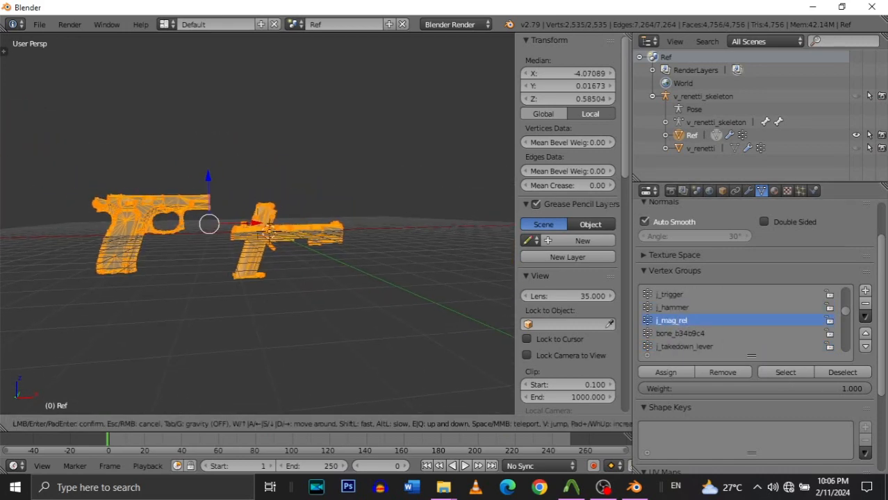
click(237, 176)
key(shift+f)
key(Escape)
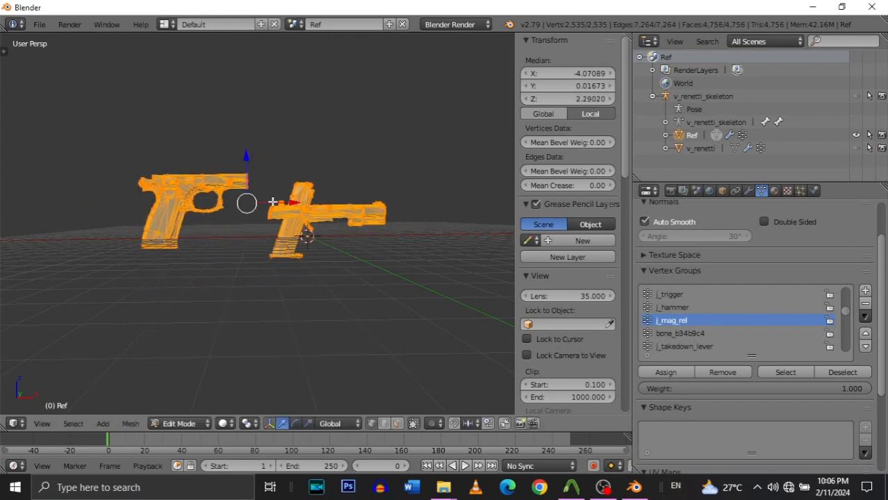
scroll(315, 236, down, 1)
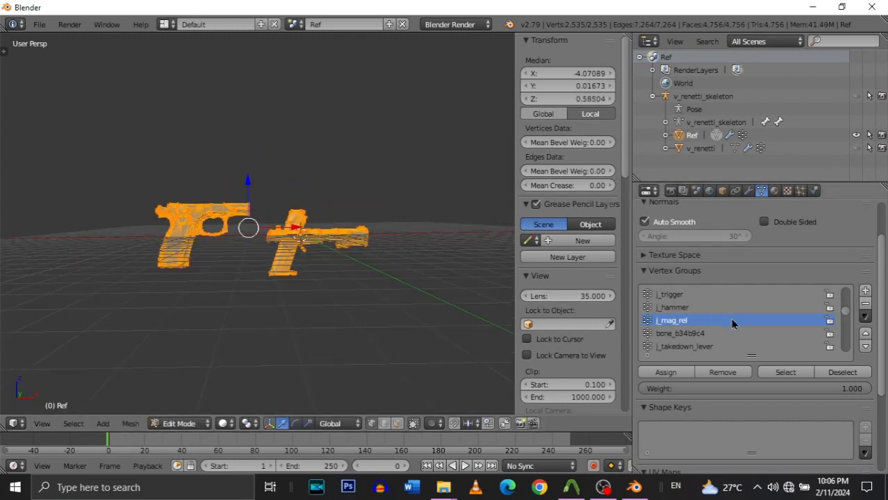
scroll(739, 323, down, 6)
scroll(739, 323, down, 10)
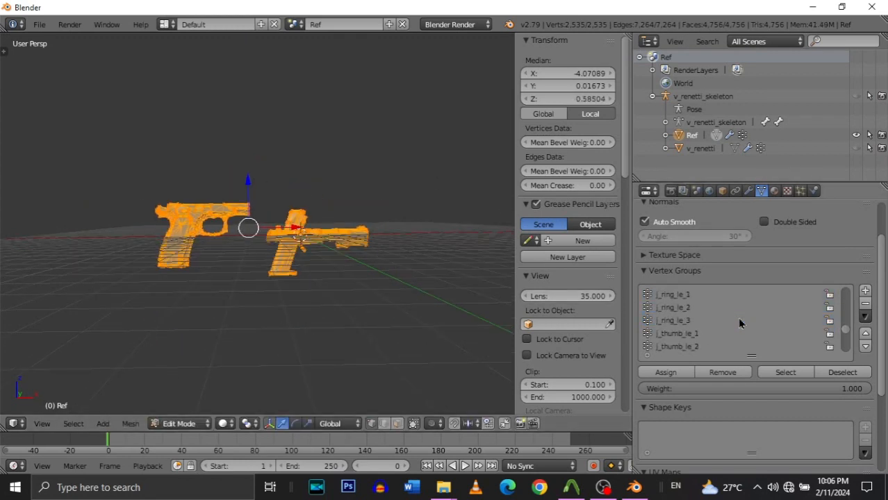
scroll(739, 322, down, 10)
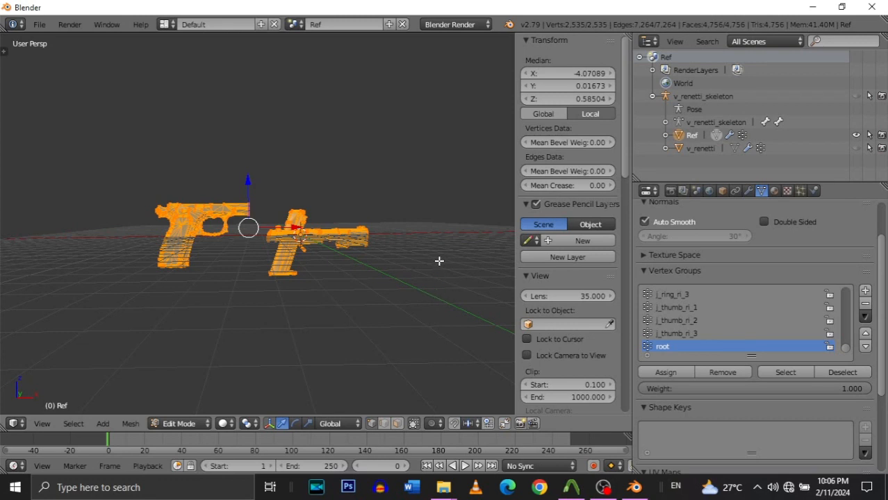
click(715, 376)
click(716, 376)
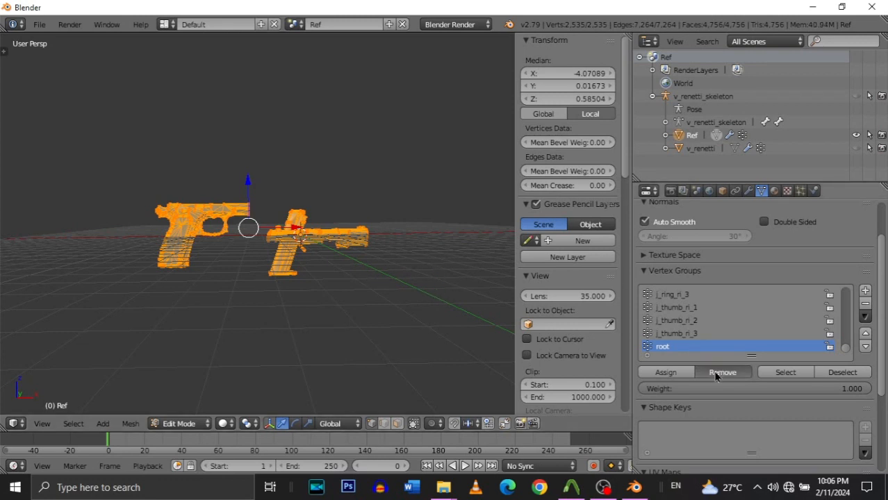
Unhide the v_renetti_skeleton armature and export the Ref mesh as Ref.smd with the Source Engine exporter.
click(696, 192)
scroll(771, 311, down, 2)
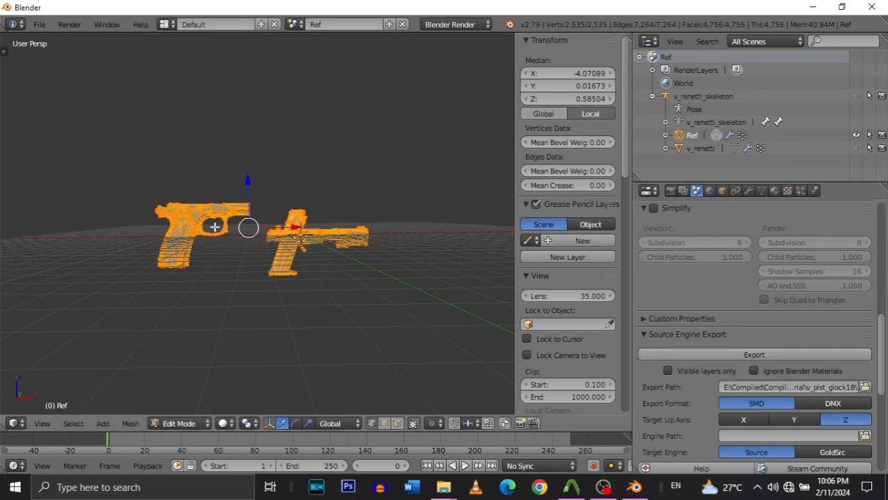
click(735, 355)
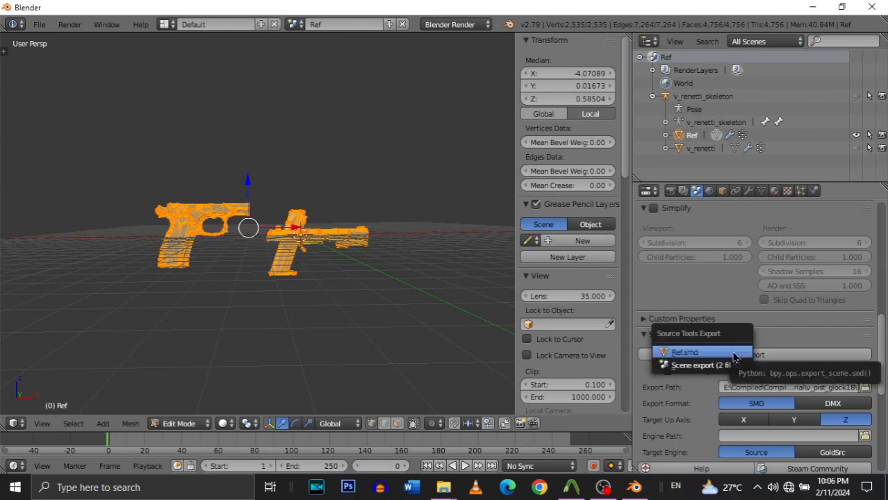
click(733, 354)
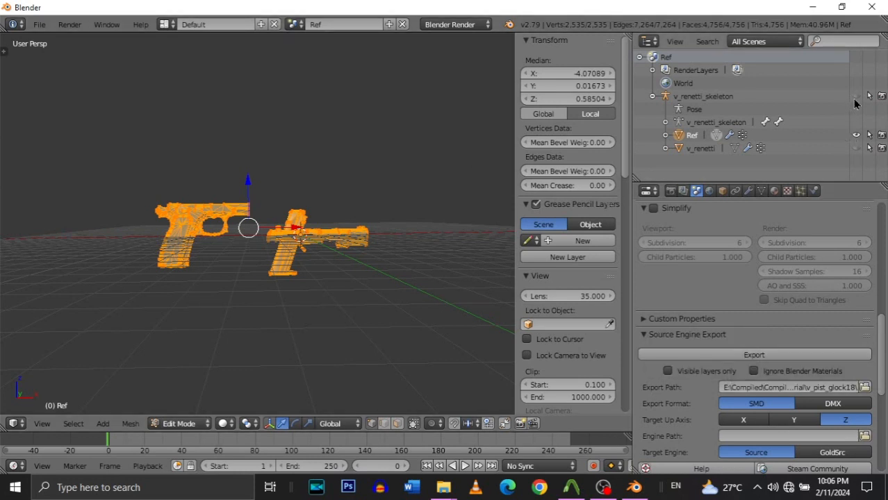
click(857, 98)
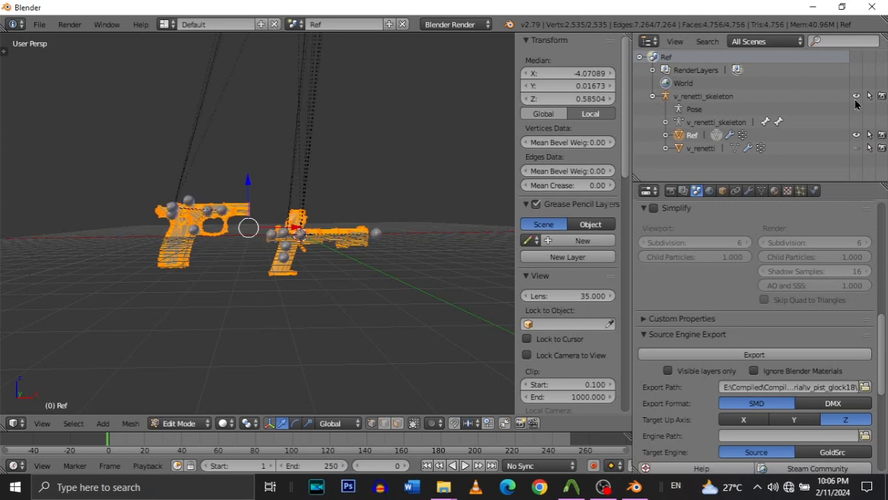
click(803, 355)
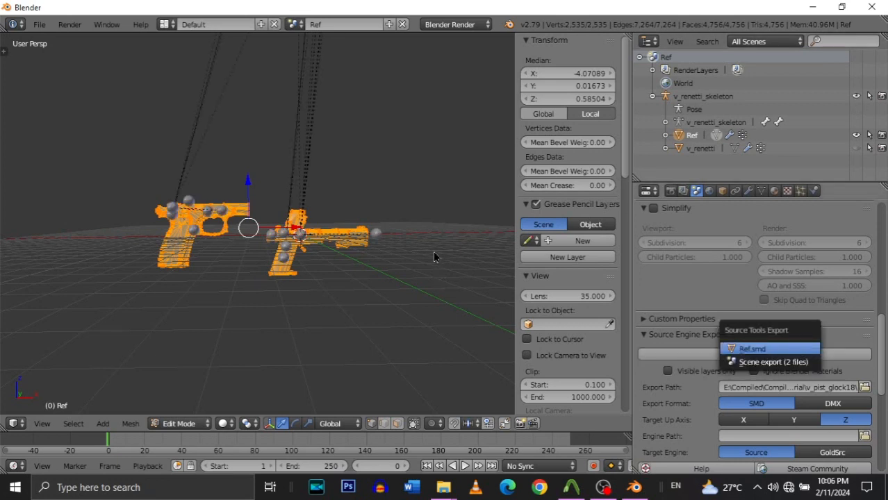
click(720, 347)
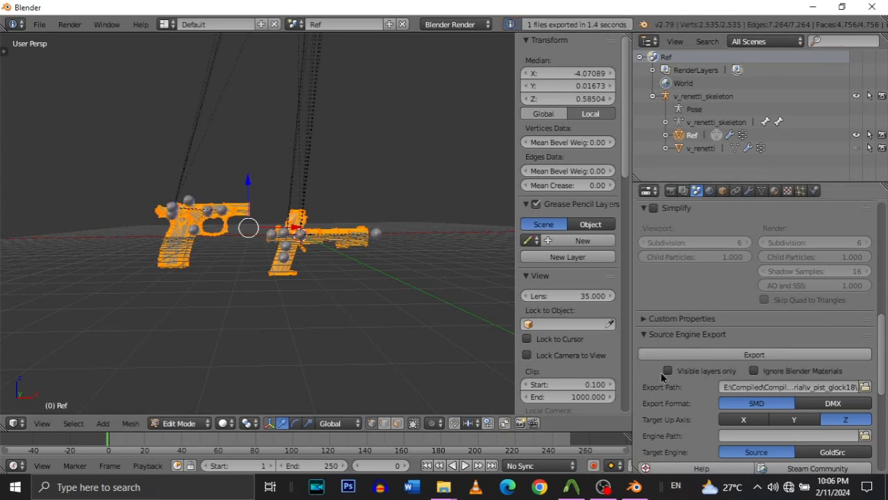
click(679, 358)
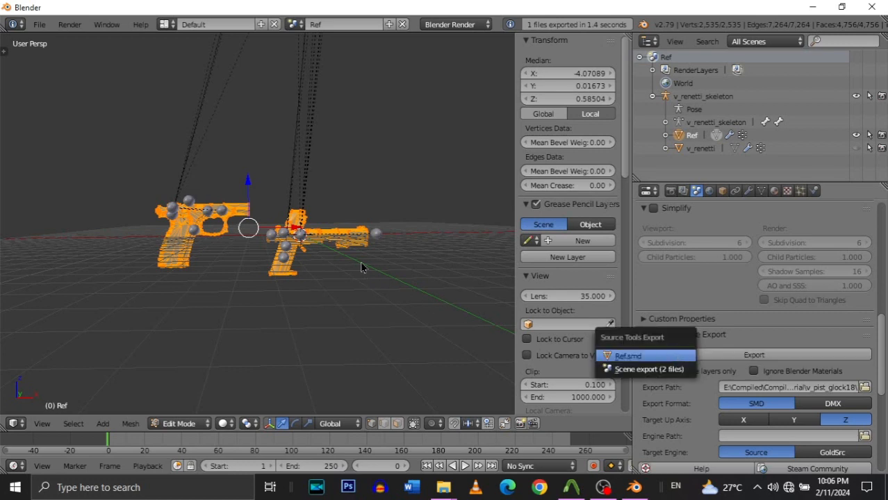
Switch to Object Mode and import the Source Engine animation idle.smd from the v_pist_glock18_anims folder.
click(39, 25)
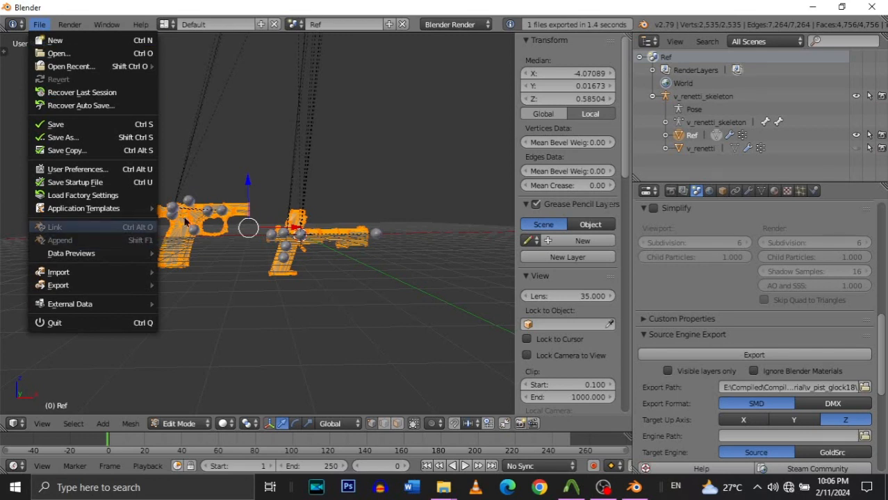
key(Tab)
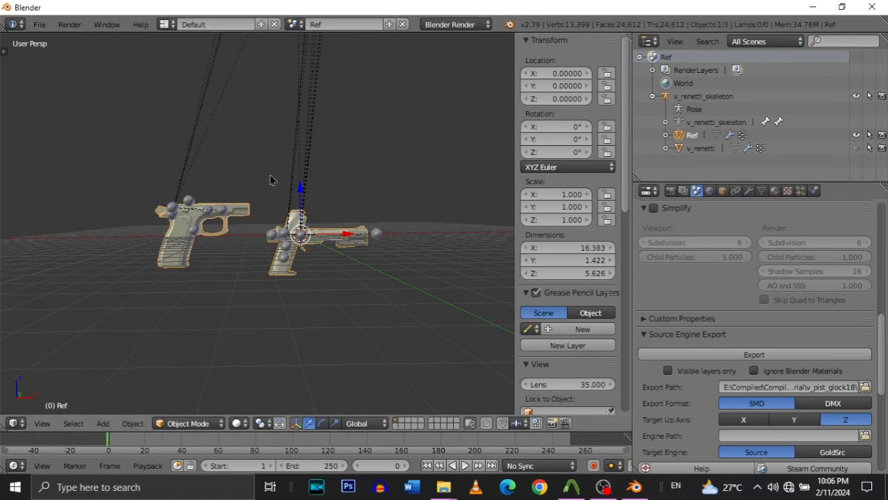
click(40, 24)
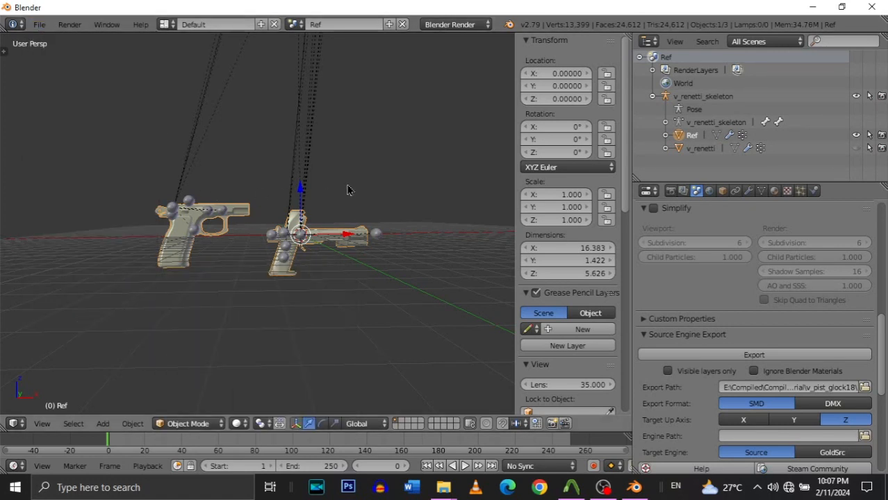
click(40, 25)
mouse_move(80, 272)
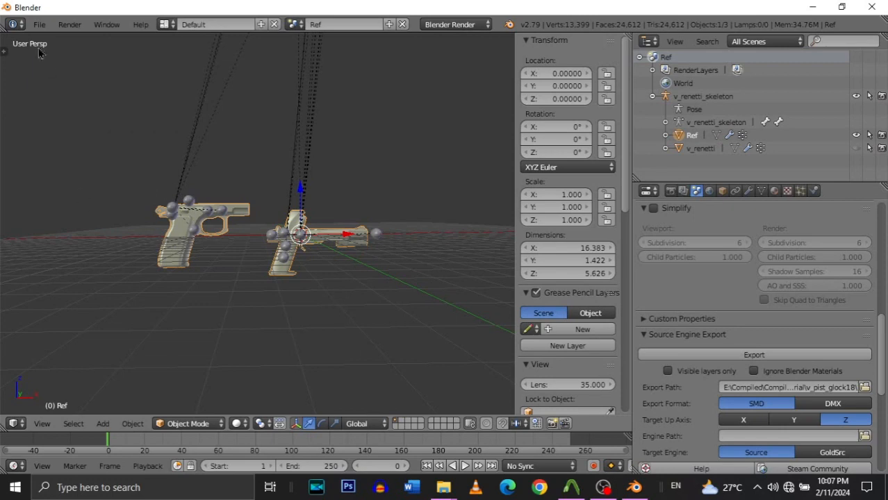
click(39, 28)
mouse_move(104, 274)
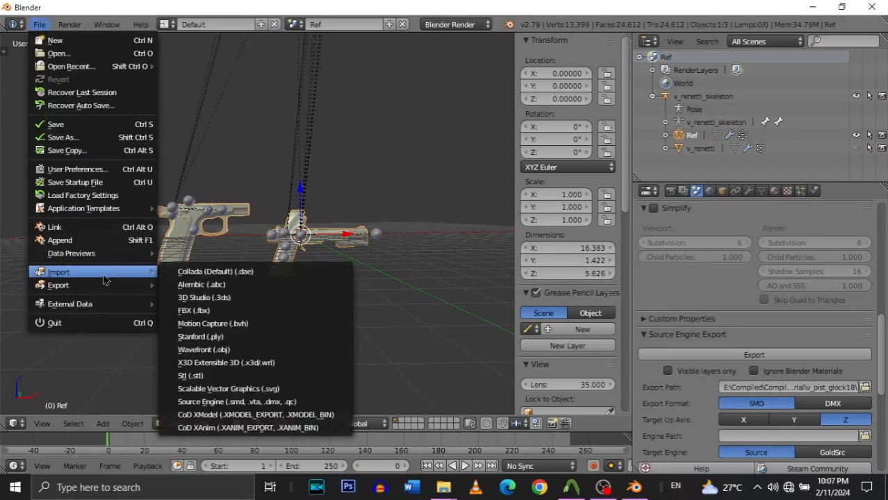
click(234, 403)
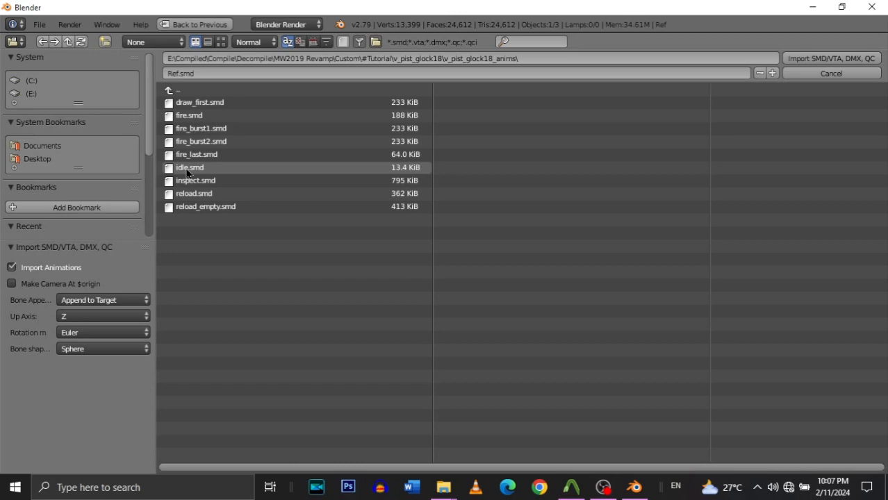
Hide the v_renetti_skeleton armature so that only the posed pistol mesh is displayed.
key(shift+f)
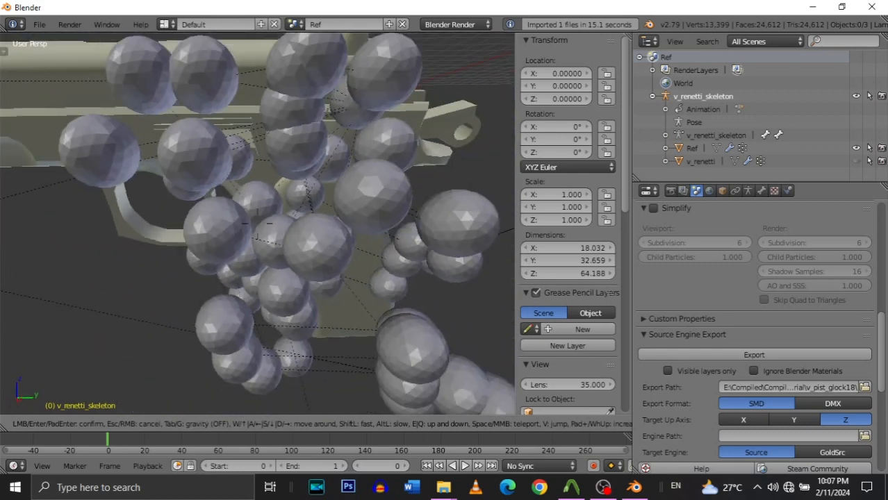
click(258, 230)
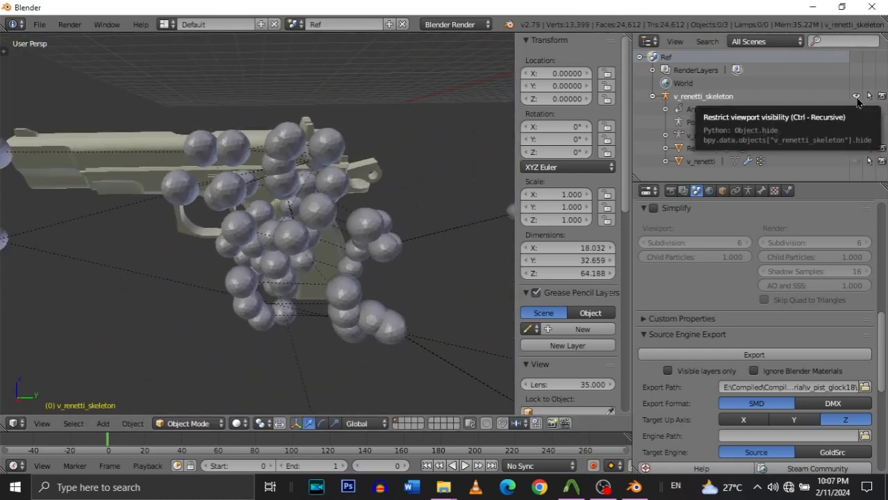
click(856, 95)
Examine the posed pistol up close, checking the slide's rear, hammer, trigger area, muzzle and overall side view for misplaced parts.
key(shift+f)
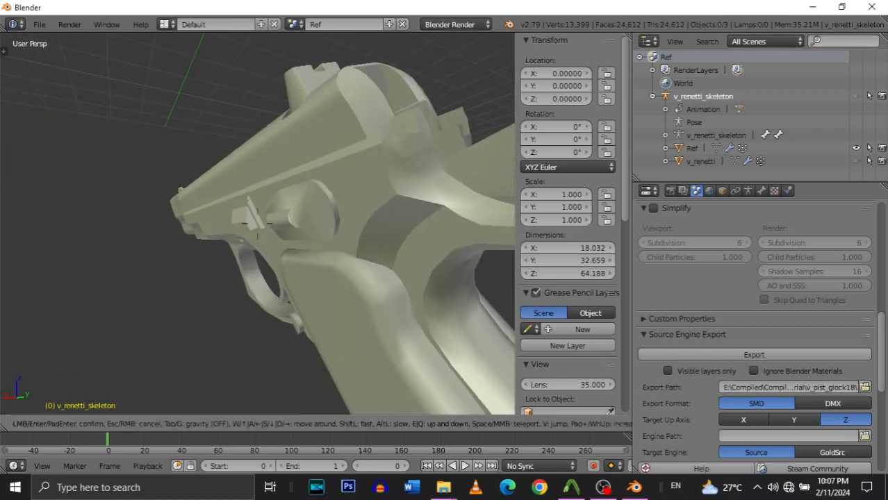
key(a)
key(w)
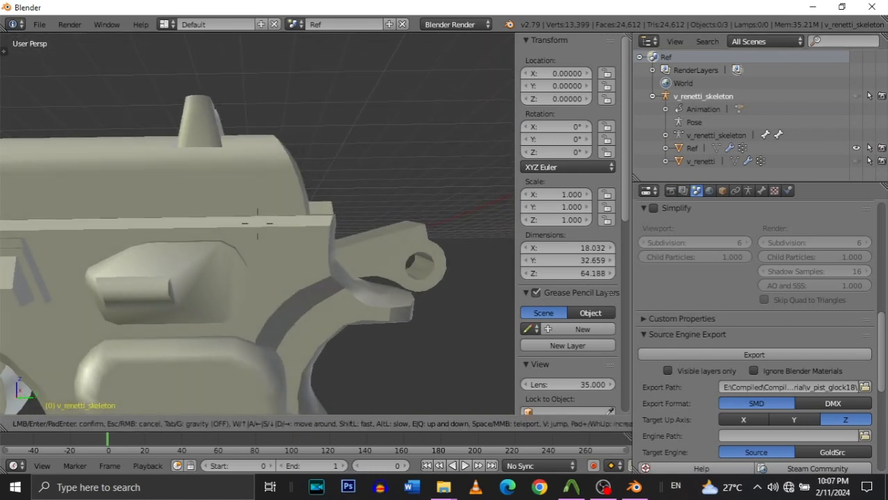
key(d)
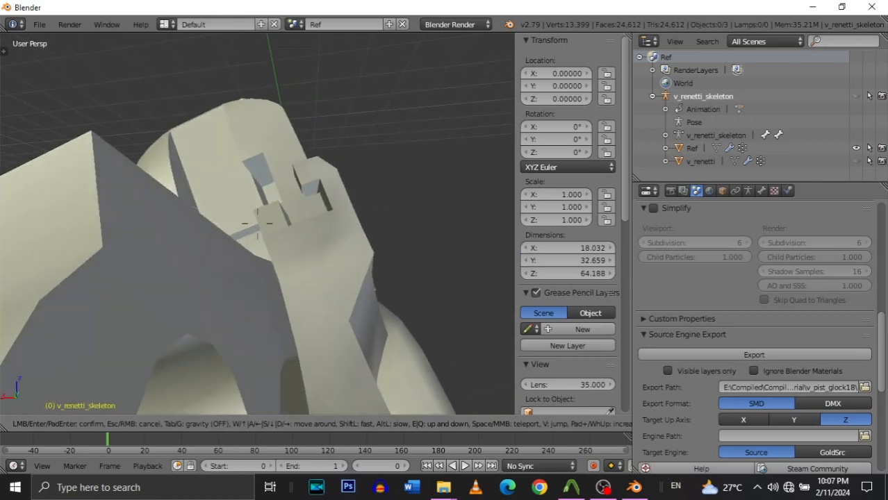
key(w)
key(s)
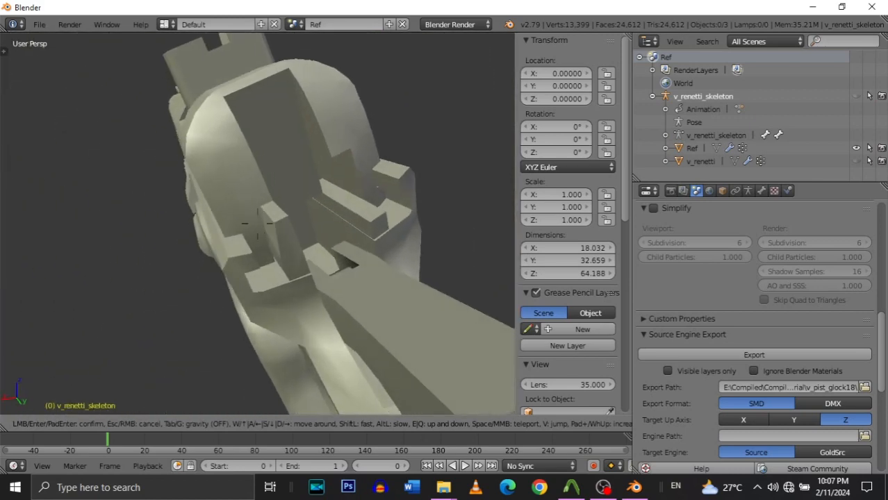
key(a)
key(w)
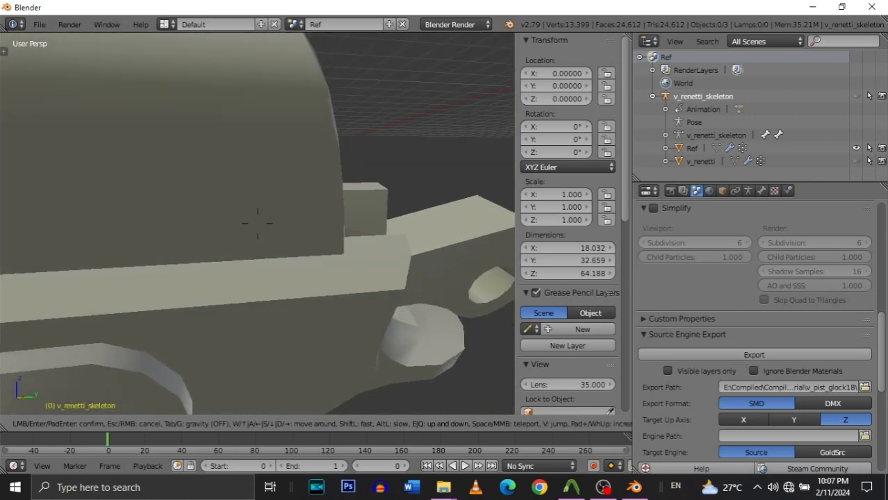
key(s)
key(w)
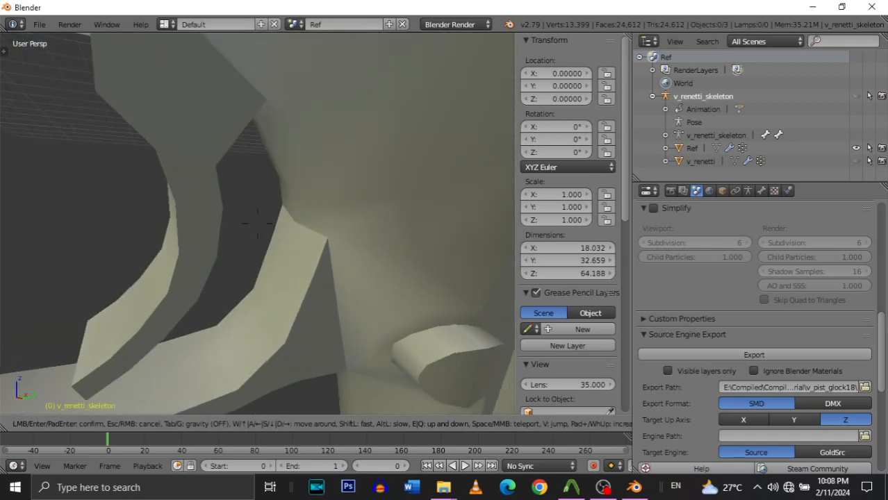
key(s)
key(a)
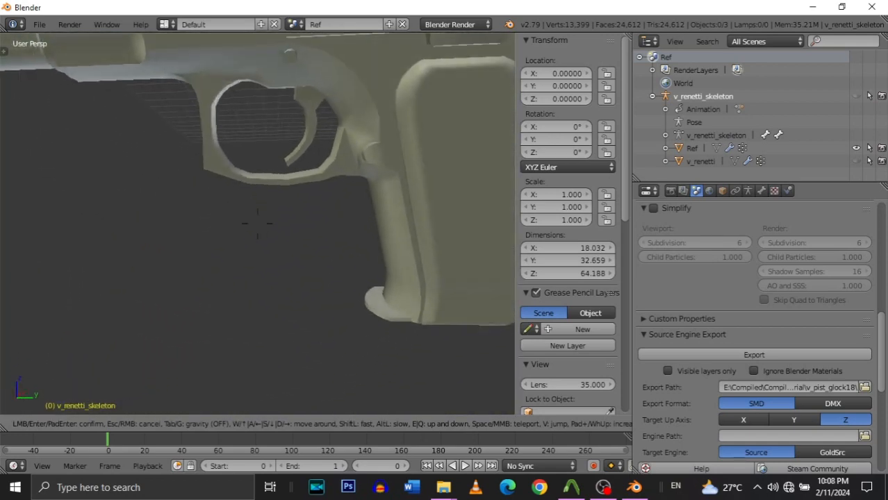
key(w)
key(w)
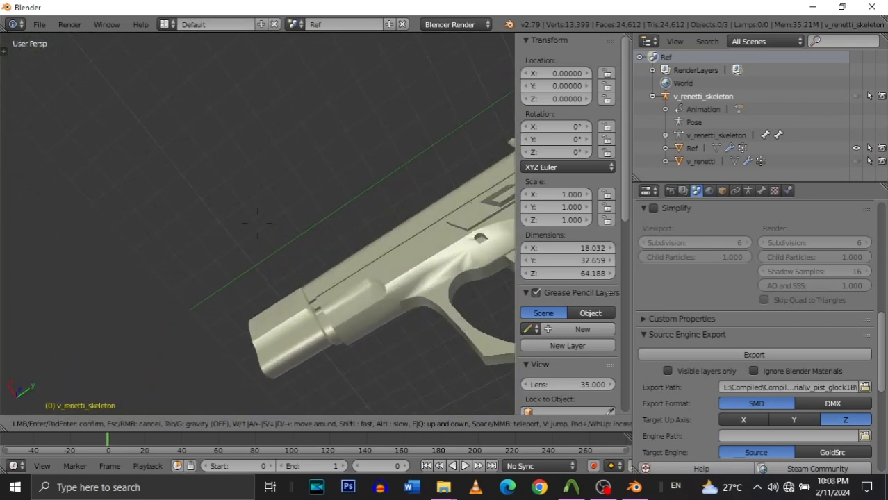
key(s)
key(w)
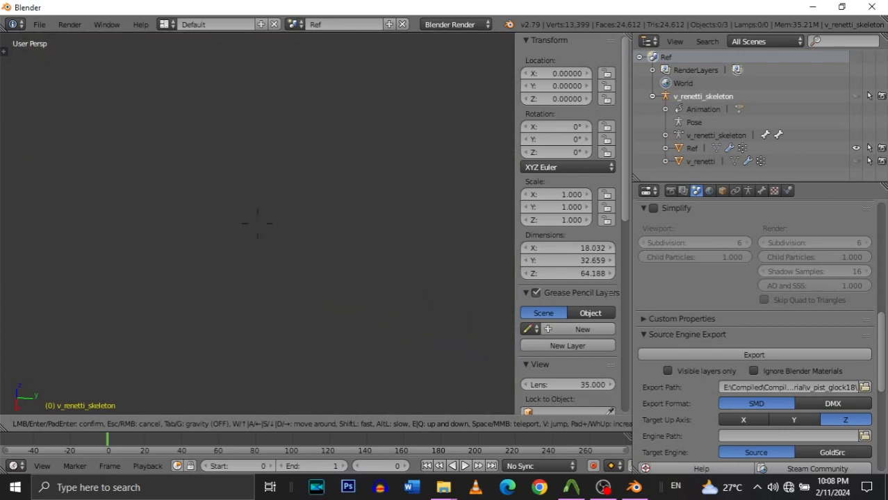
key(s)
key(w)
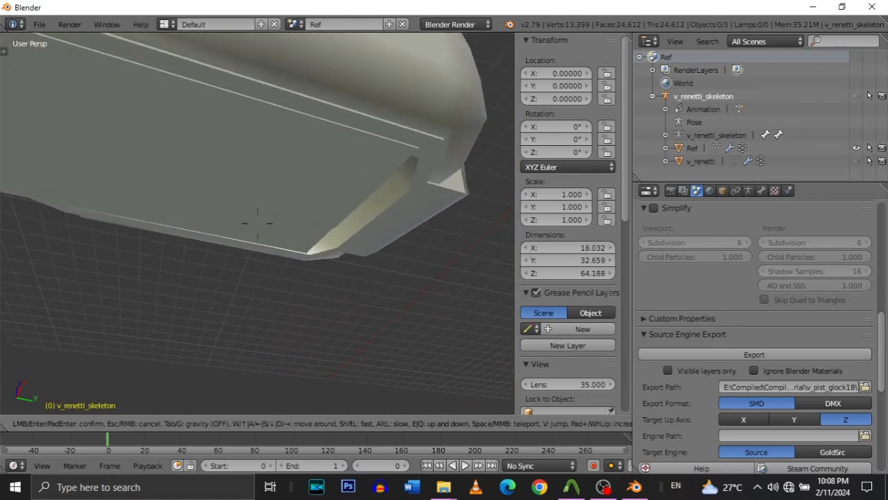
key(w)
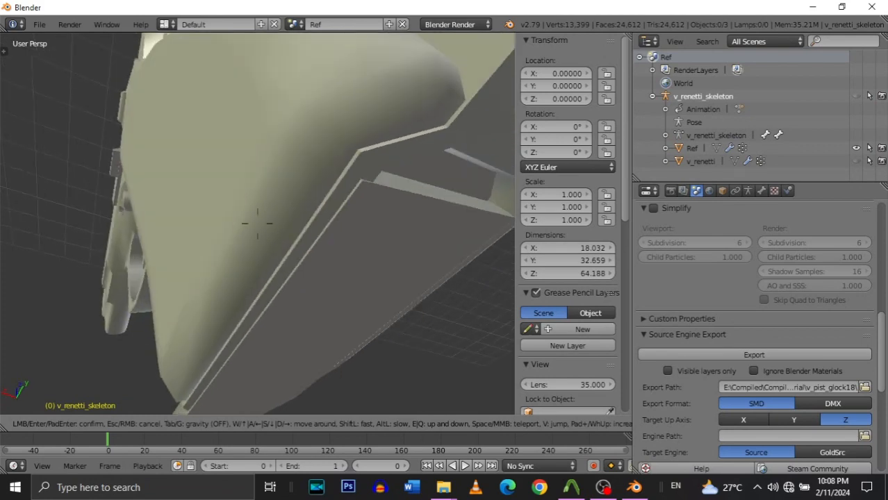
key(s)
key(s)
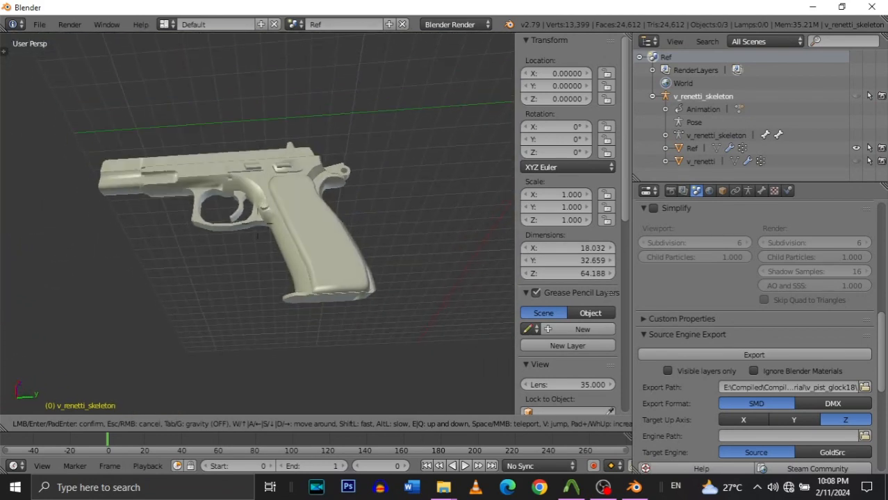
key(w)
key(s)
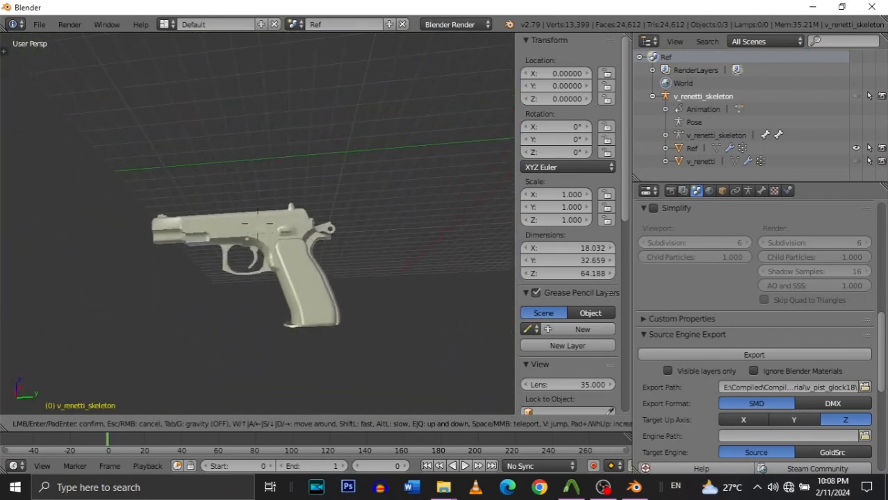
key(w)
key(s)
Open the Ref mesh in Edit Mode and select the geometry belonging to the j_slide vertex group.
click(259, 191)
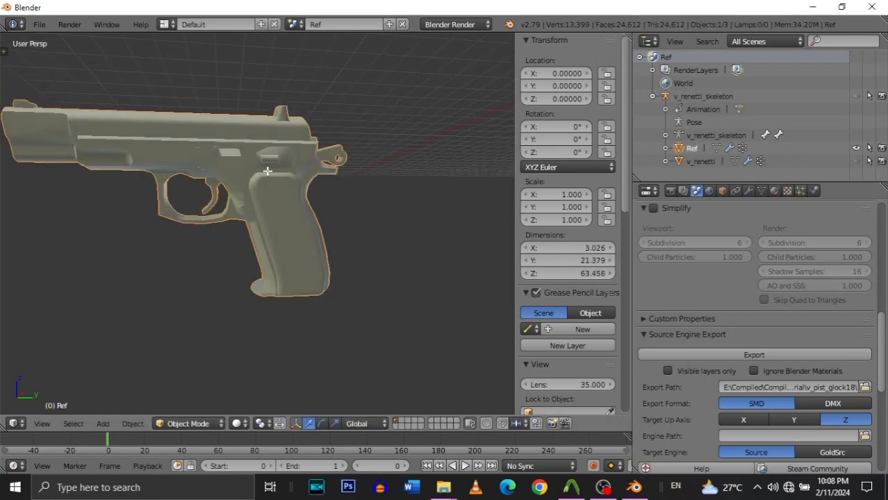
key(Tab)
key(w)
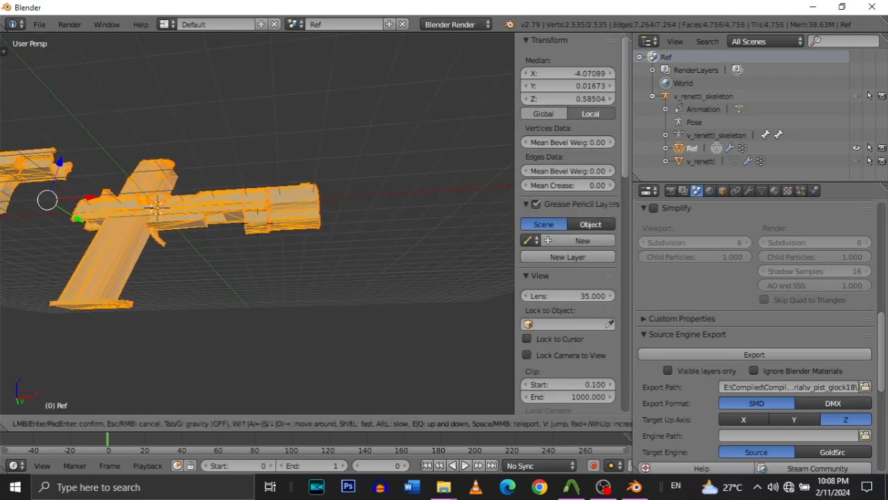
right_click(259, 222)
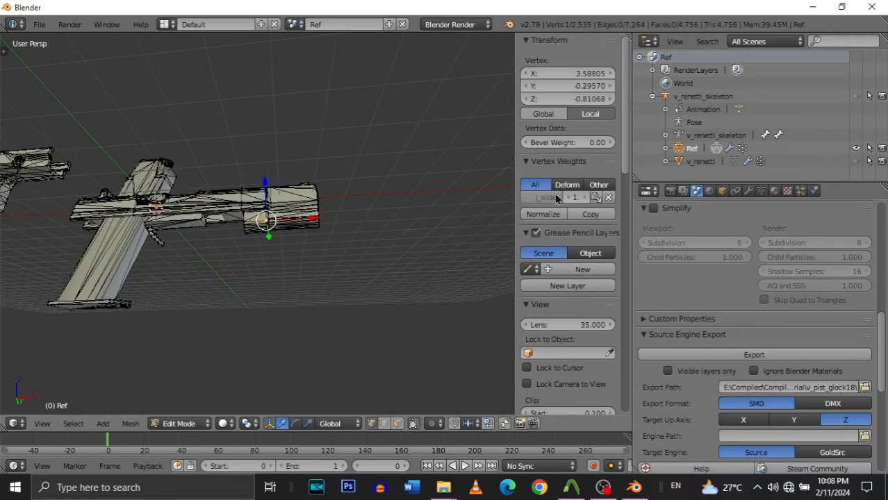
click(761, 191)
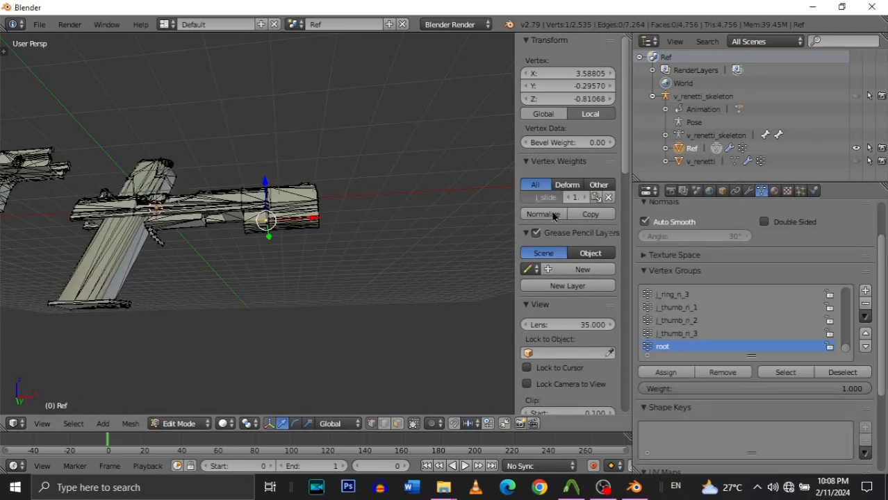
click(775, 374)
Add the tag_barrel_attach.001 geometry to the selection and move slide and barrel about 0.28 units rearward along the global X axis.
key(shift+f)
key(w)
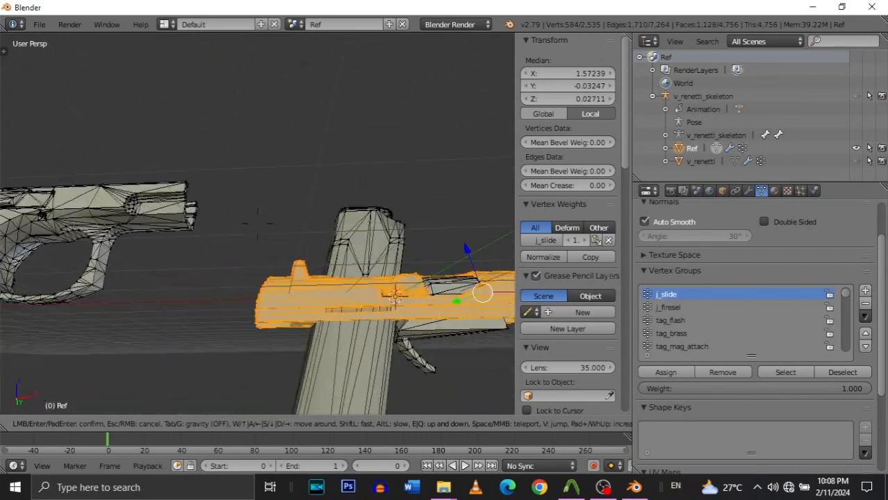
click(258, 224)
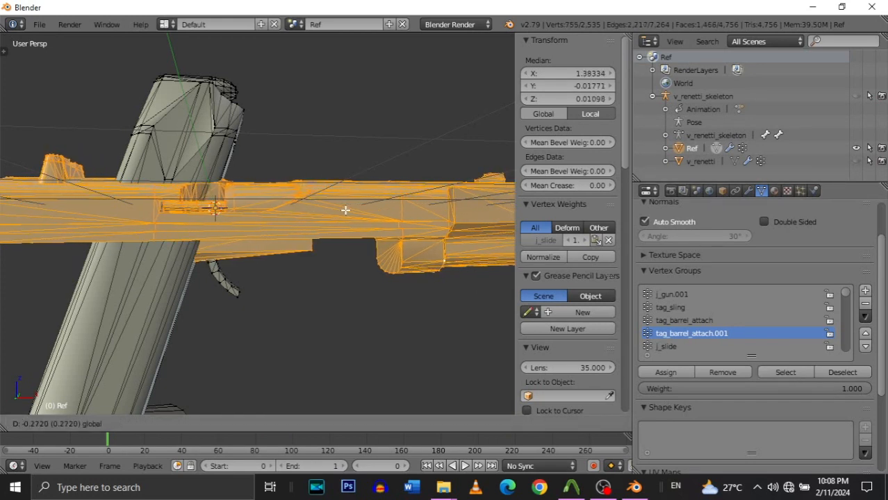
right_click(346, 210)
key(Tab)
key(shift+f)
key(a)
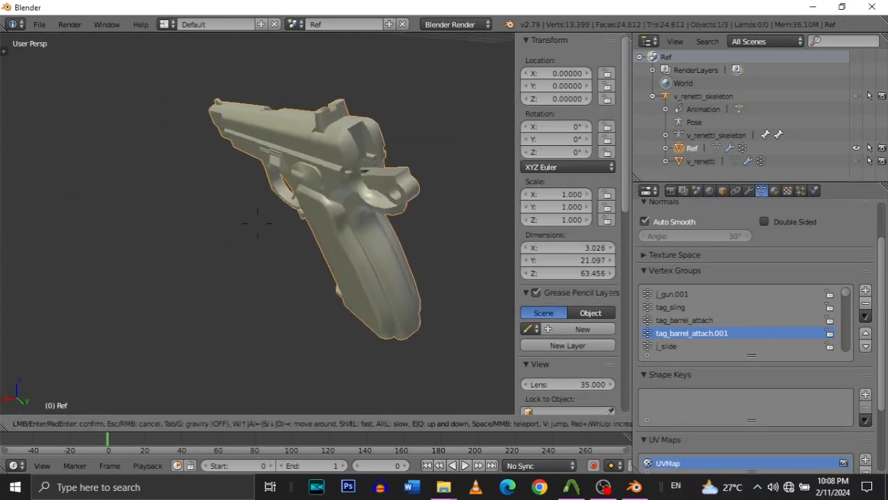
key(w)
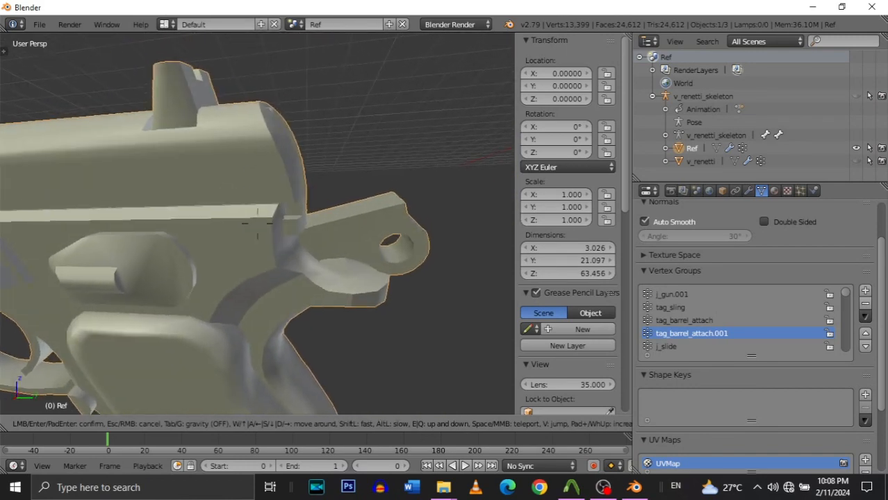
click(262, 226)
key(a)
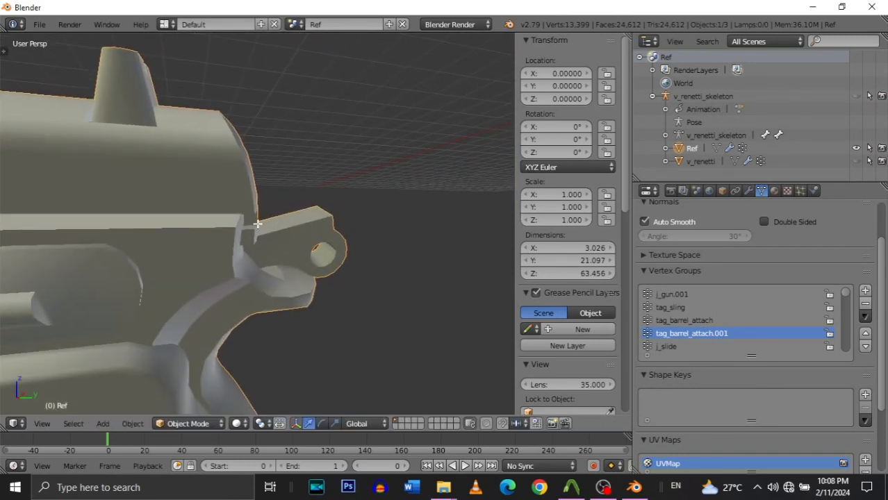
Move the selected slide and barrel geometry forward along the X axis to a median X of about 1.545.
key(Tab)
key(shift+f)
key(w)
click(258, 224)
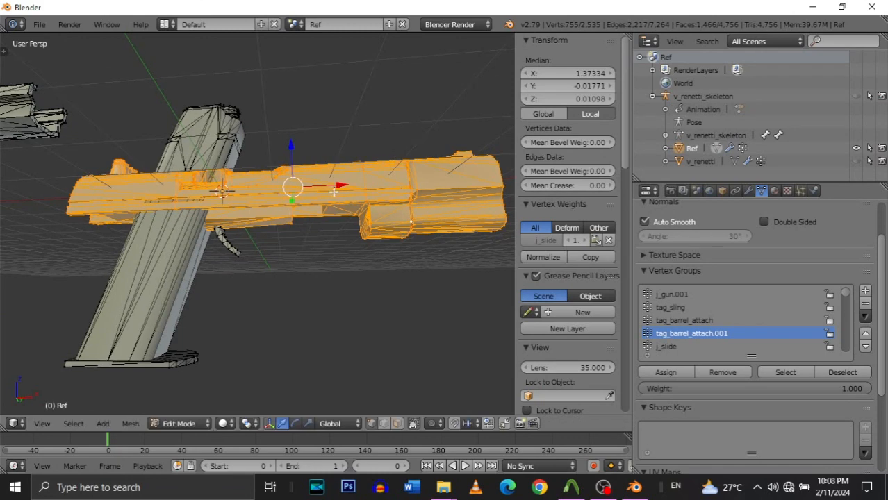
drag(344, 188, 345, 191)
key(Tab)
Check the fit at the slide's rear in the posed view and nudge slide and barrel back to a median X of about 1.494.
key(shift+f)
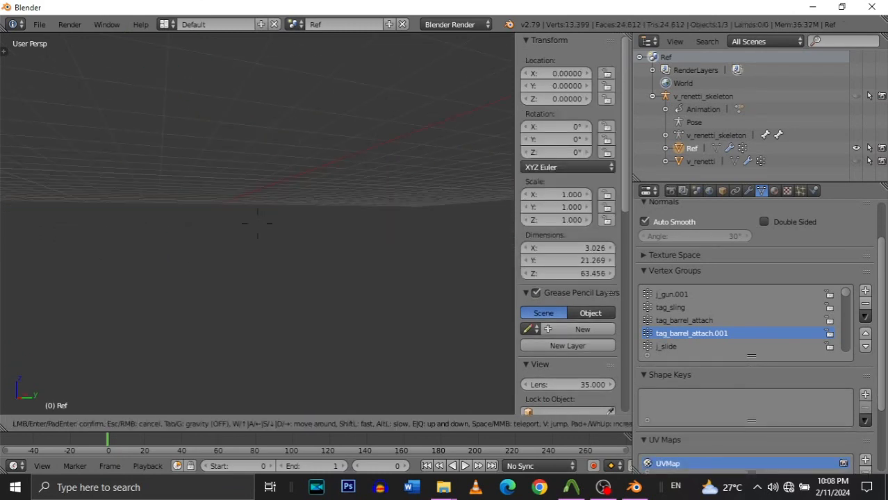
key(w)
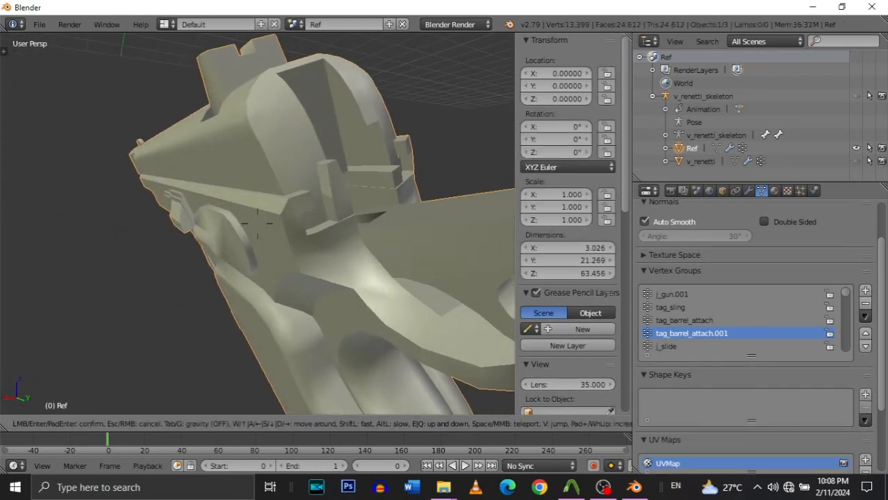
key(d)
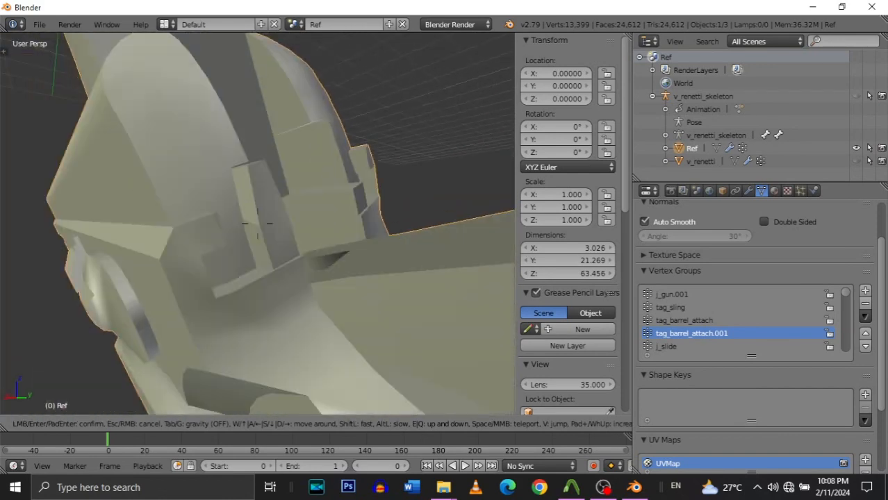
key(s)
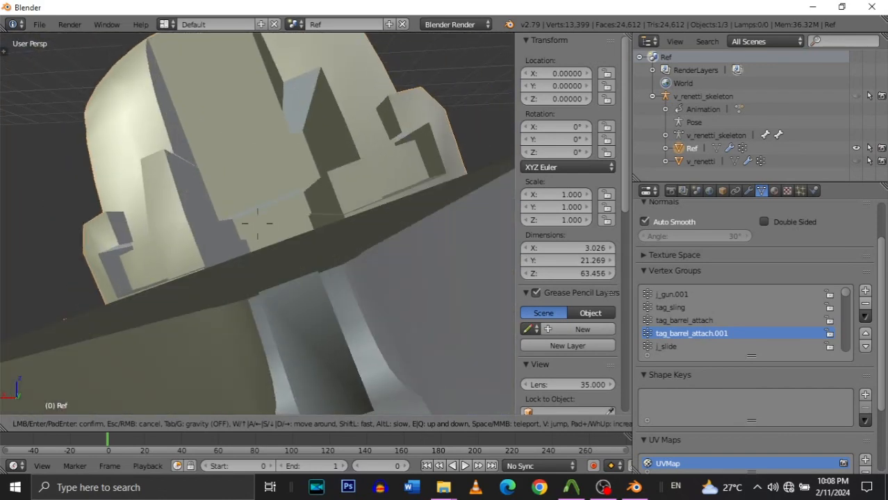
key(w)
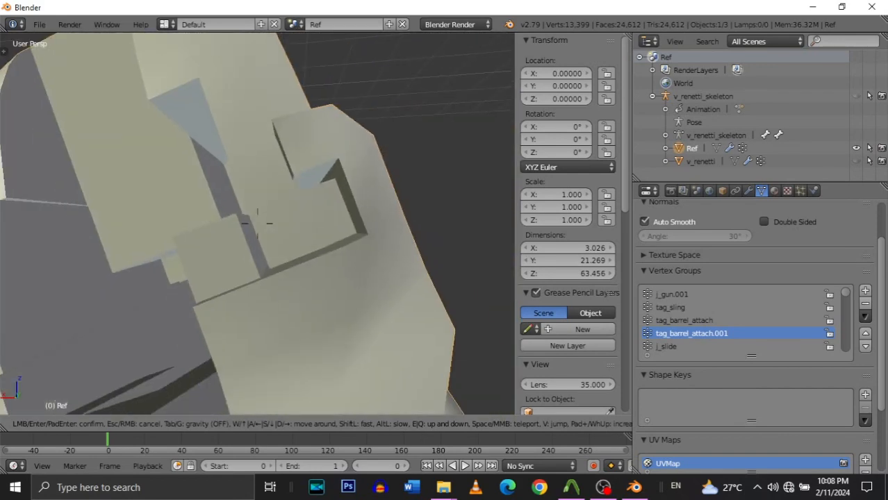
click(257, 223)
key(Tab)
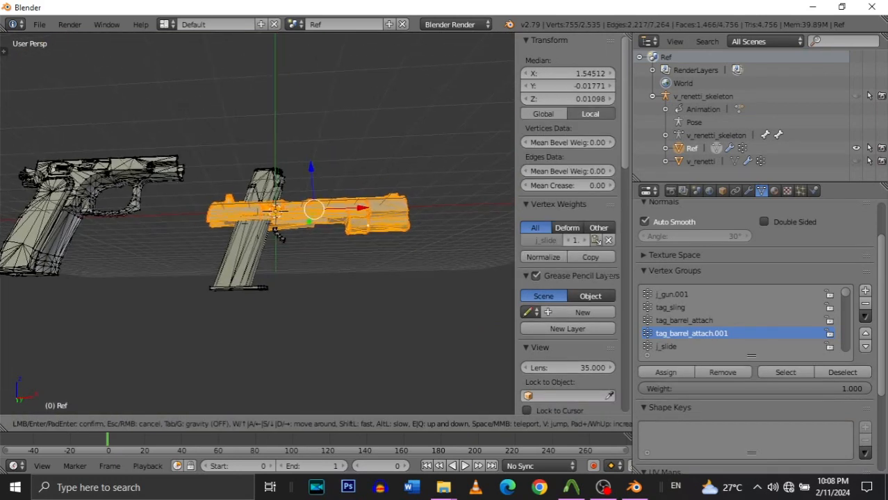
key(w)
click(334, 217)
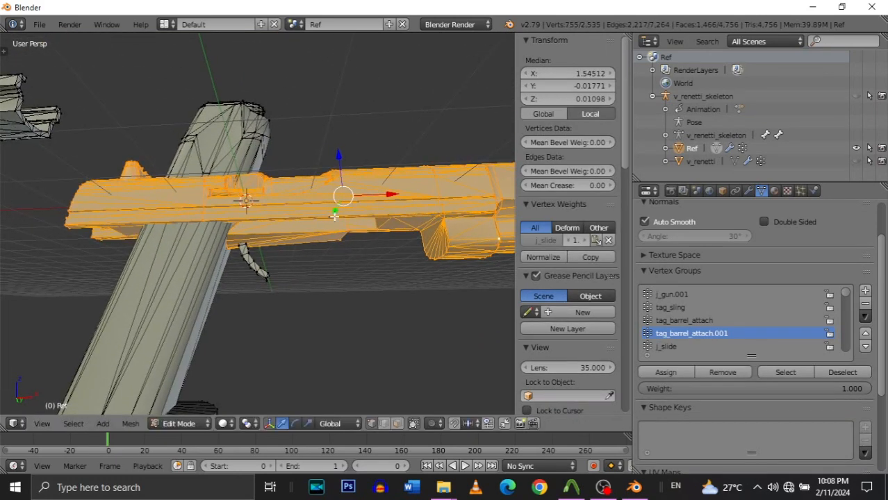
click(384, 197)
key(Tab)
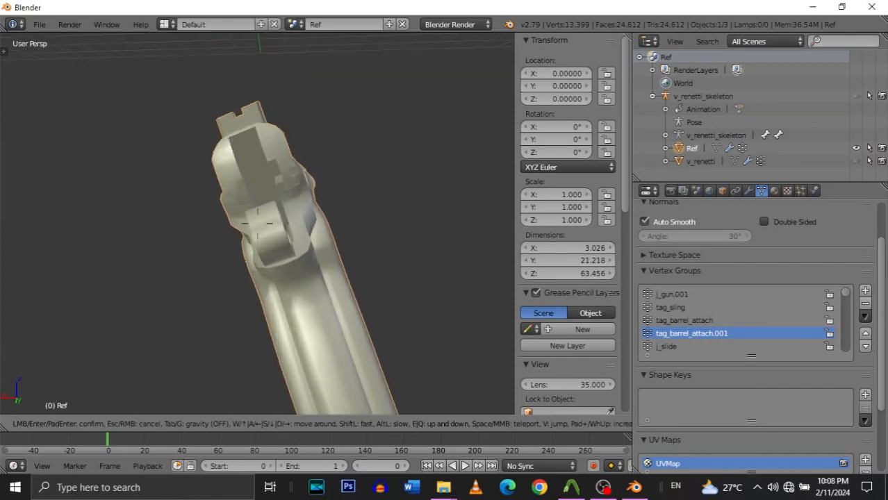
Nudge the slide and barrel geometry another 0.05 units or so rearward along X and check its fit against the frame.
key(w)
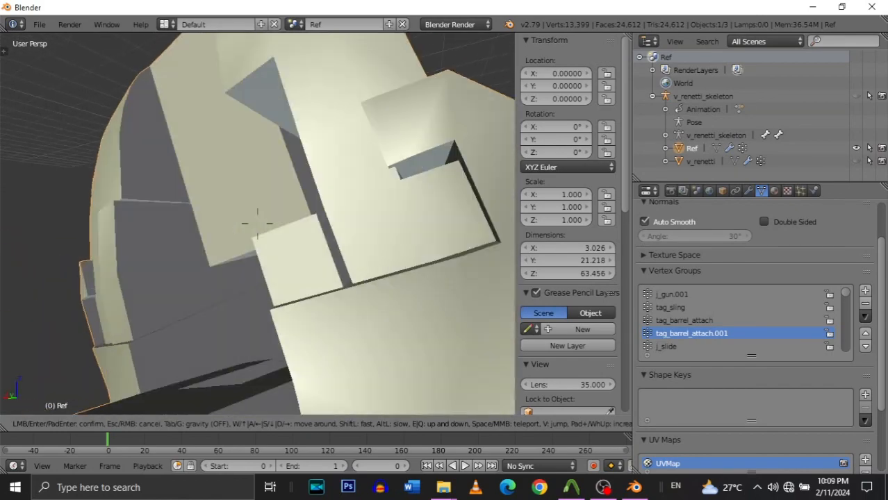
click(257, 223)
key(Tab)
key(w)
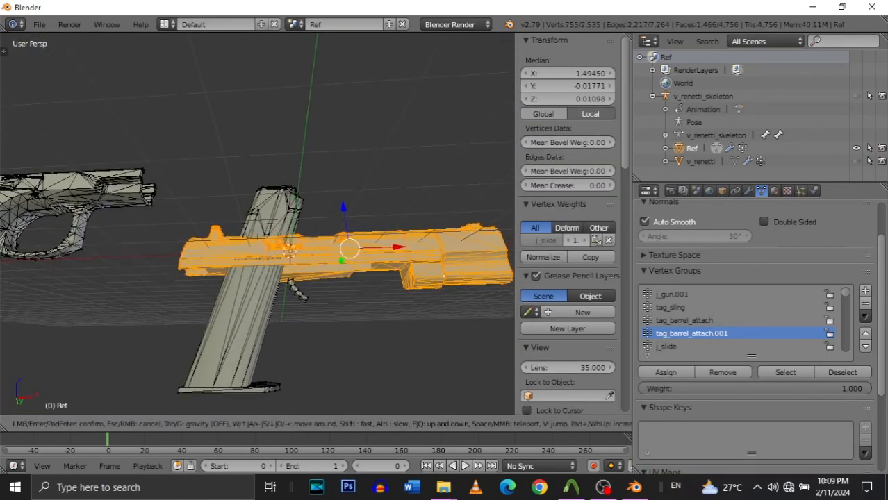
click(411, 242)
key(Tab)
key(w)
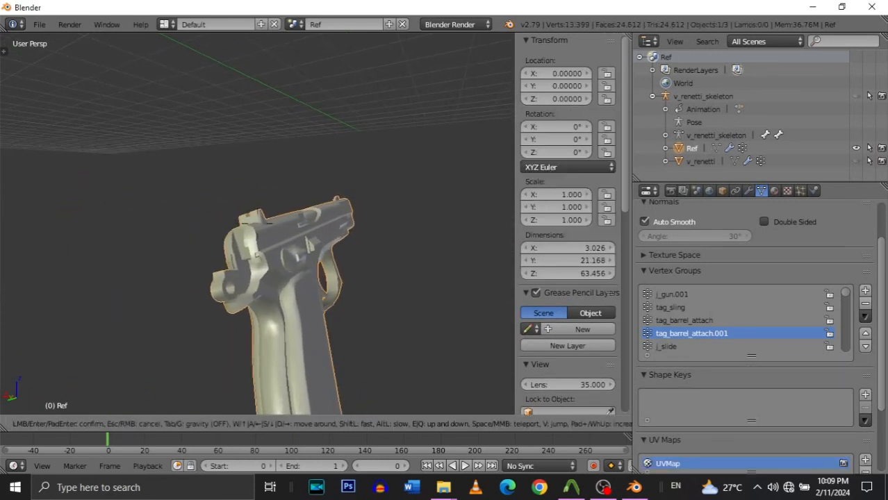
key(w)
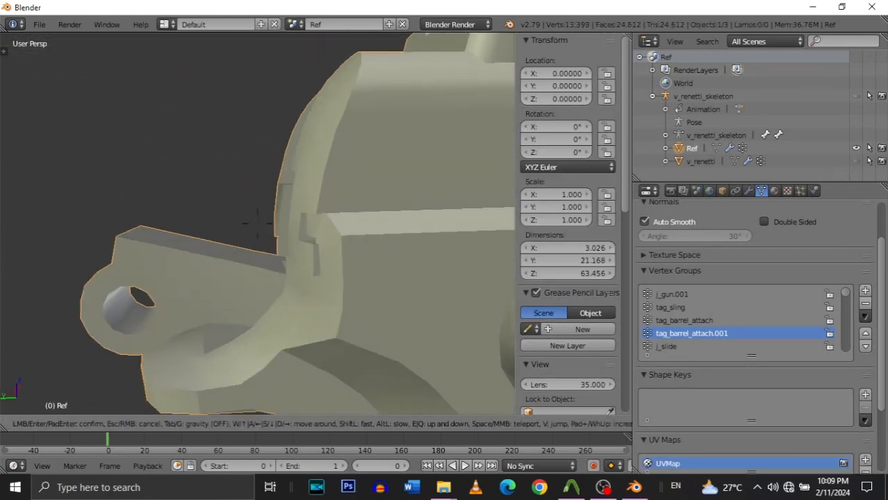
Check the slide's rear fit against the frame and move slide and barrel forward along X to a median X of about 1.479.
key(a)
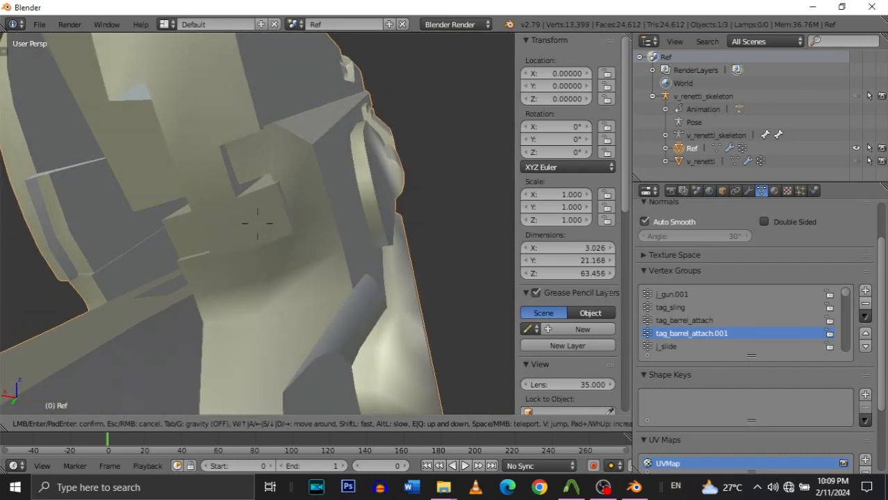
key(w)
key(s)
key(w)
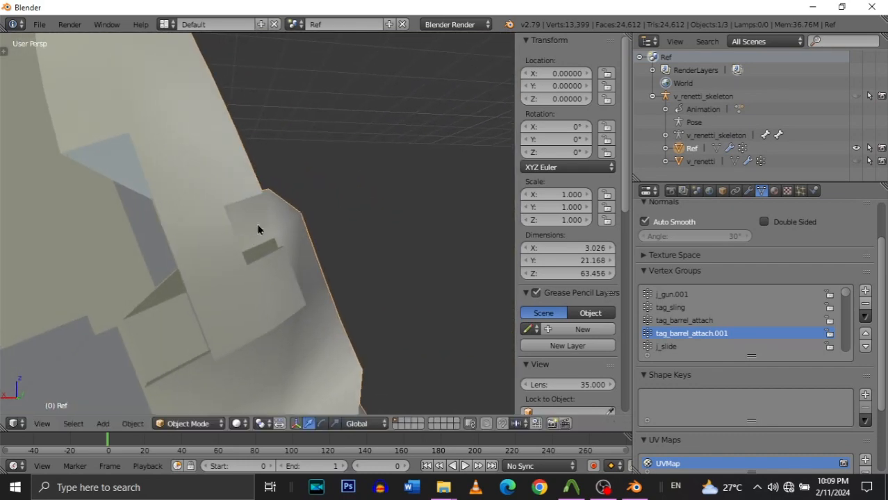
key(Tab)
key(shift+f)
key(w)
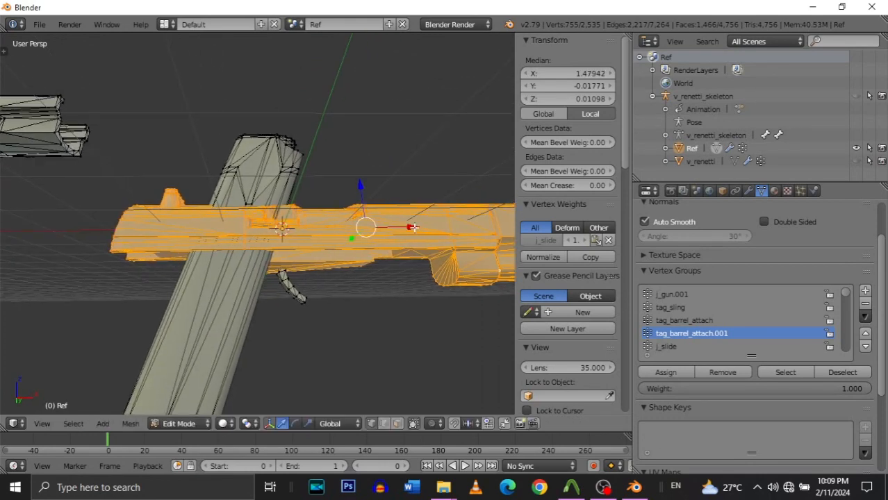
key(Tab)
Inspect both sides of the slide's rear in the posed view for gaps against the frame.
key(shift+f)
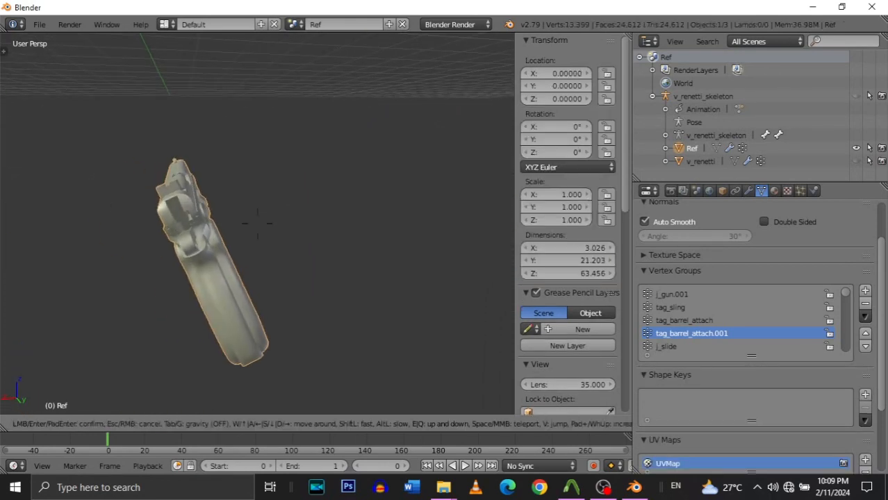
key(w)
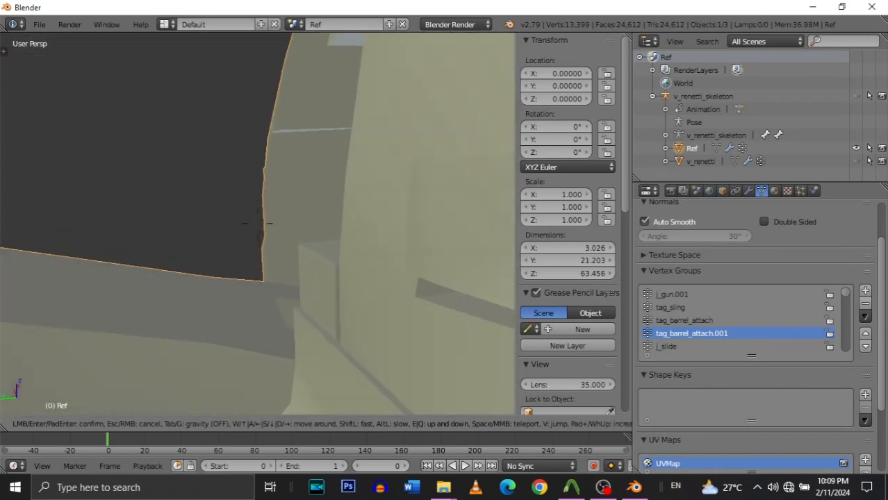
key(w)
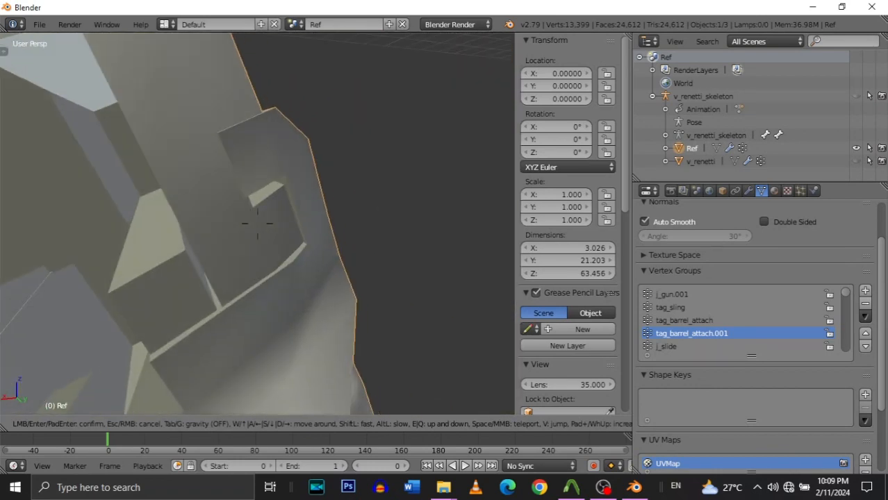
key(s)
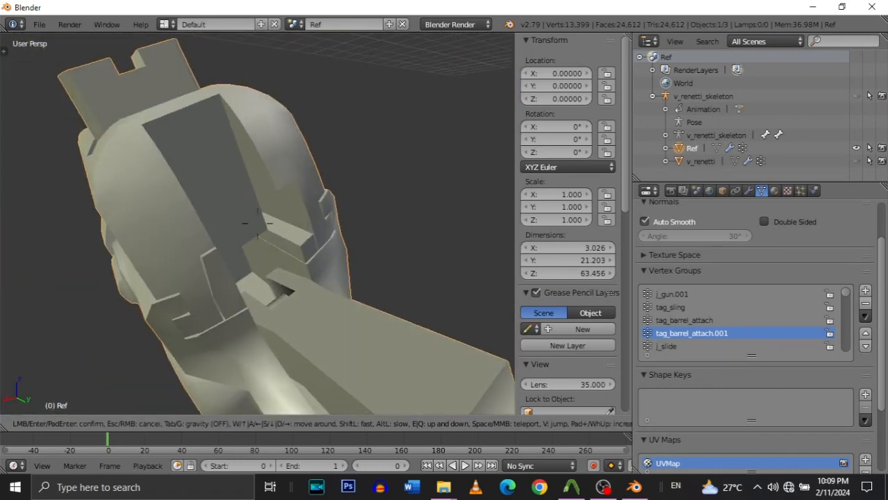
key(w)
key(s)
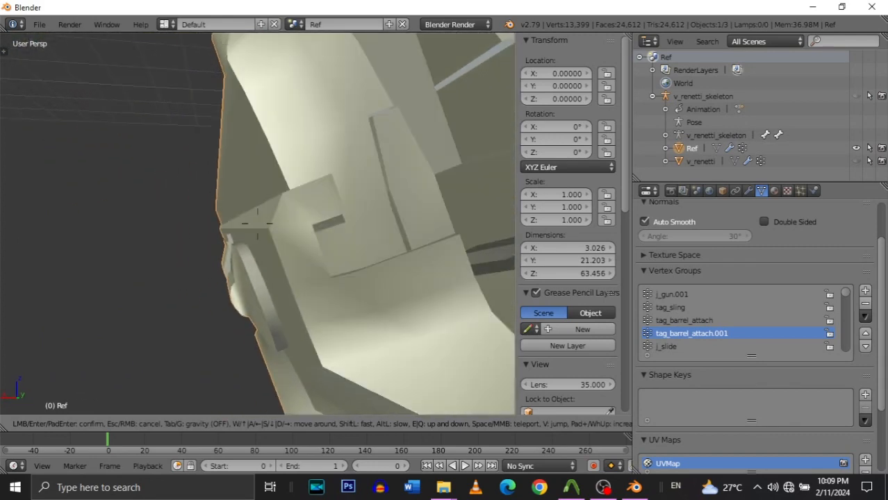
key(d)
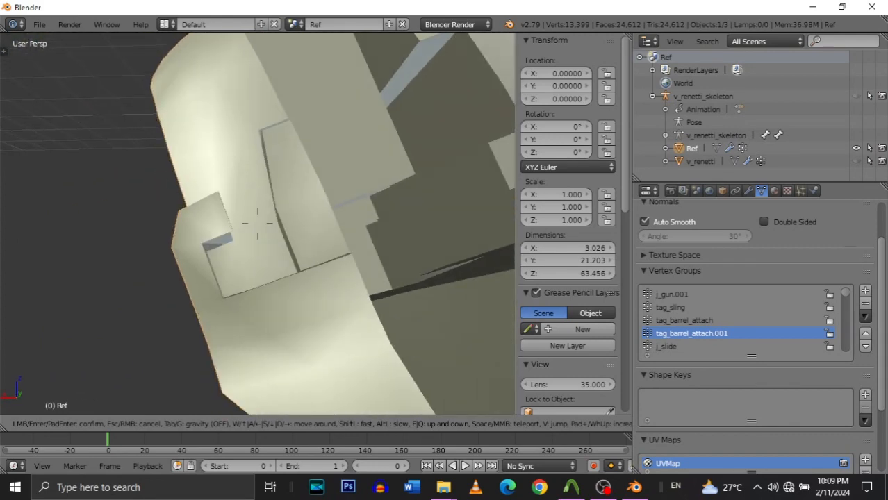
click(257, 223)
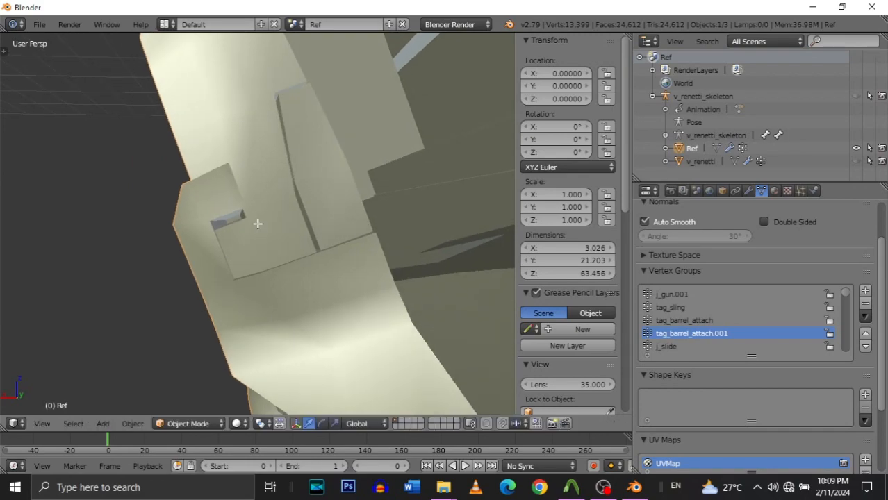
Raise the selected slide and barrel geometry along the Z axis to a median Z of about 0.056.
key(Tab)
key(shift+f)
key(w)
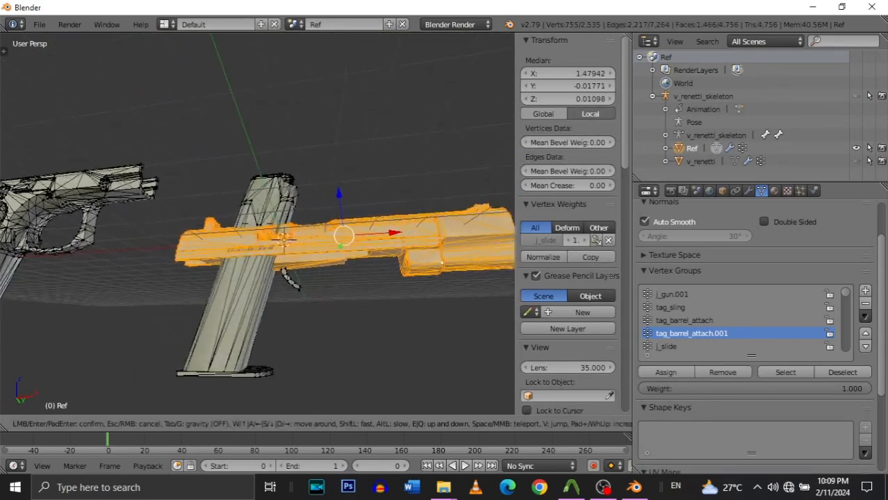
key(a)
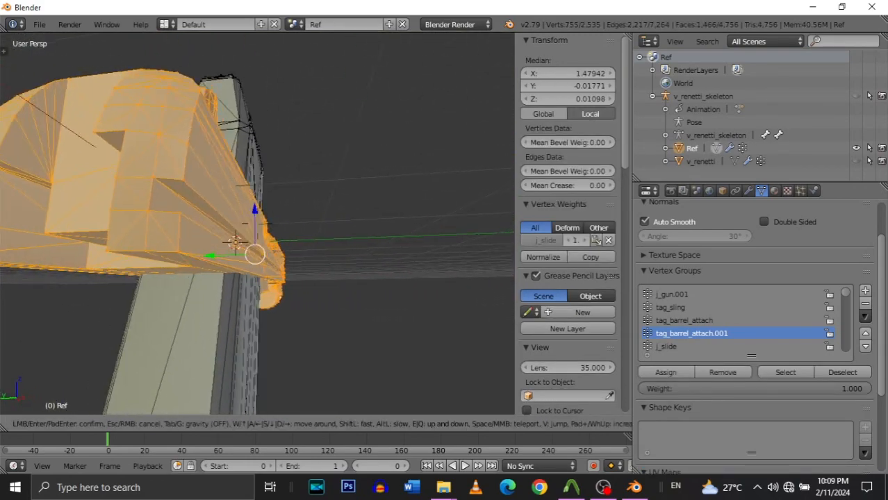
key(d)
click(258, 223)
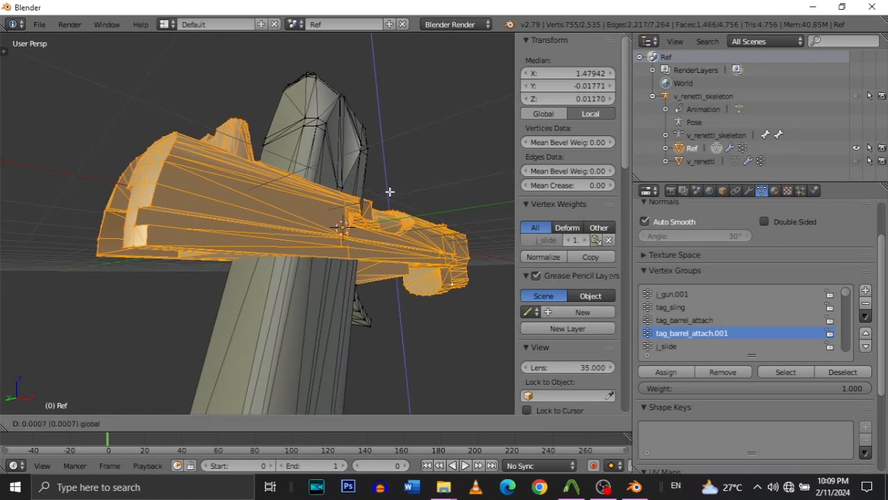
drag(388, 189, 389, 191)
key(Tab)
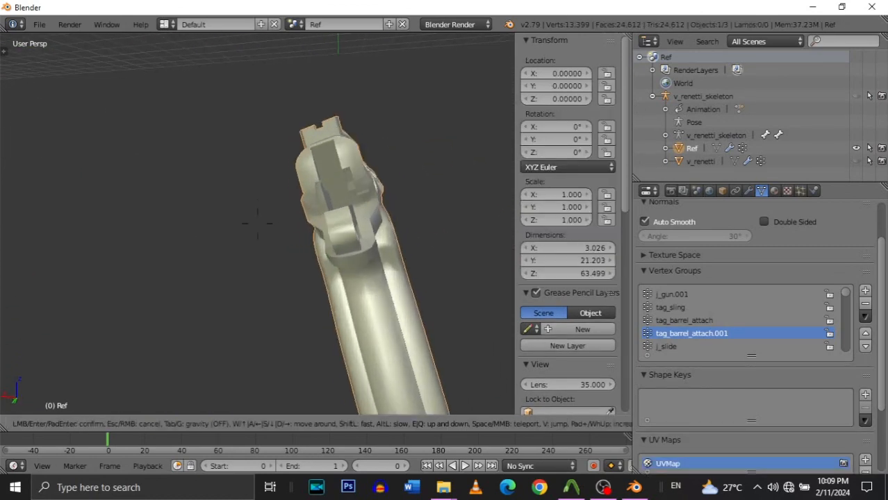
Check the slide-to-frame seam at the rear and lower slide and barrel along Z to a median Z of about 0.033.
key(w)
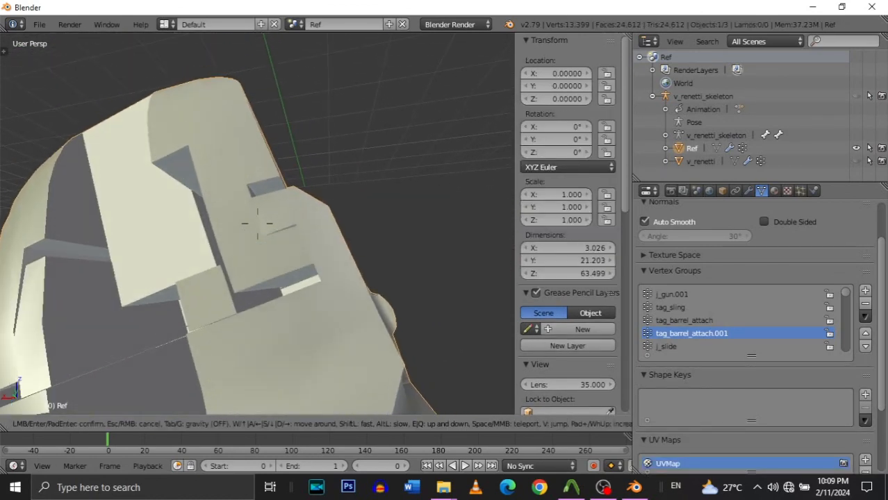
key(w)
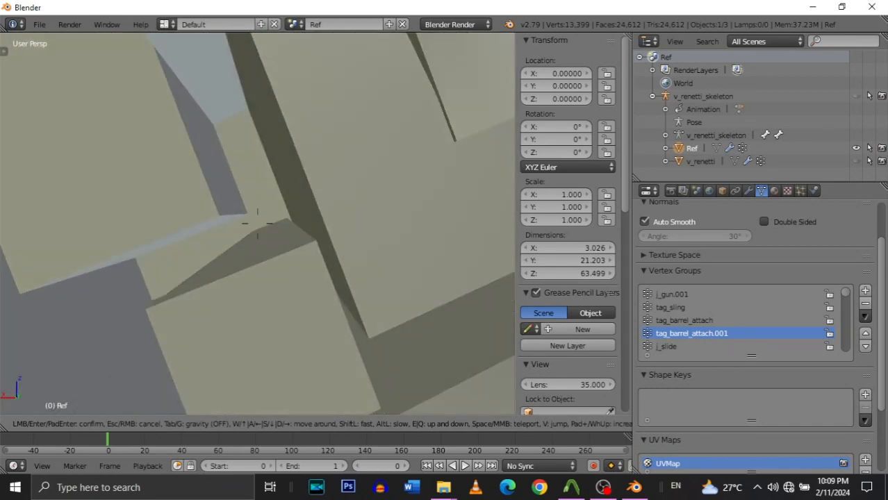
key(s)
key(s)
key(d)
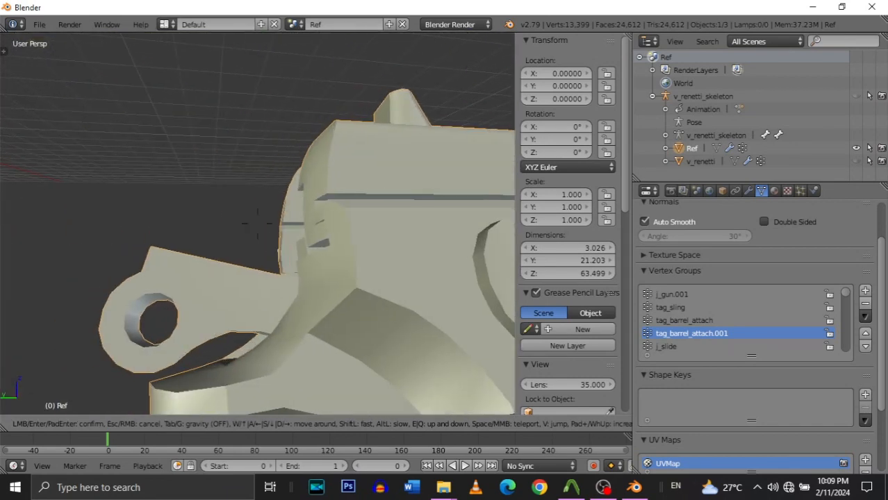
click(257, 224)
key(Tab)
key(shift+f)
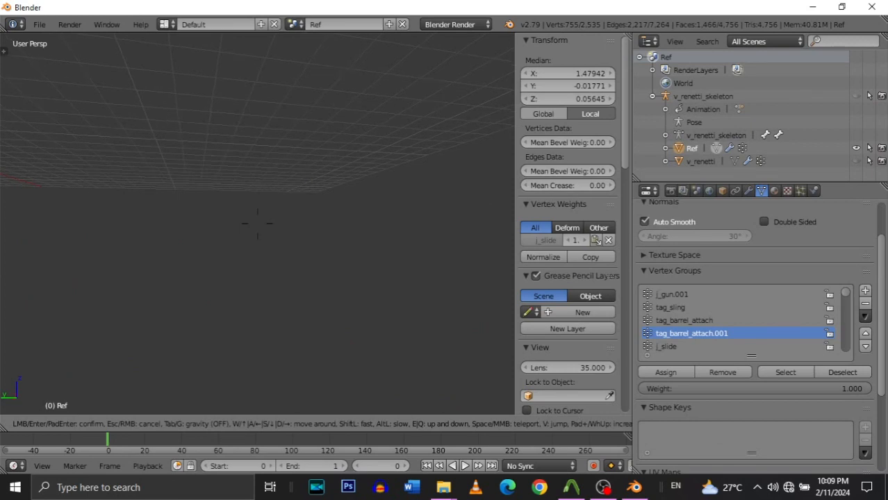
key(w)
key(a)
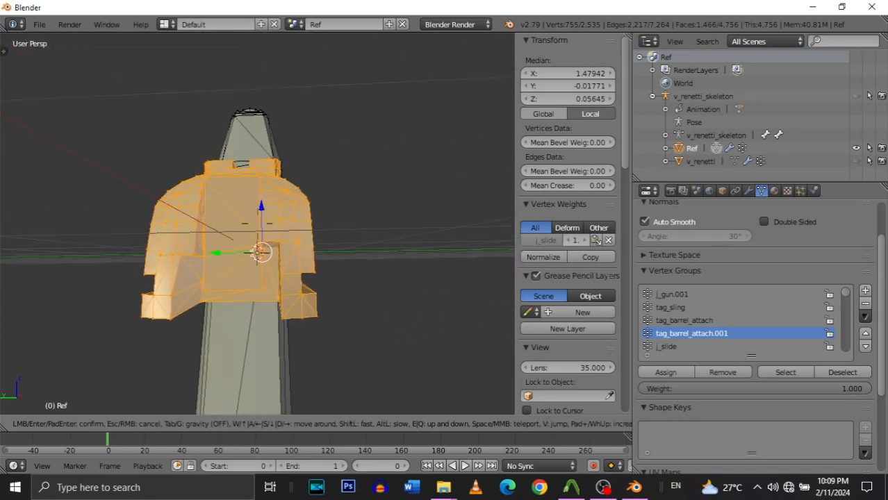
click(258, 224)
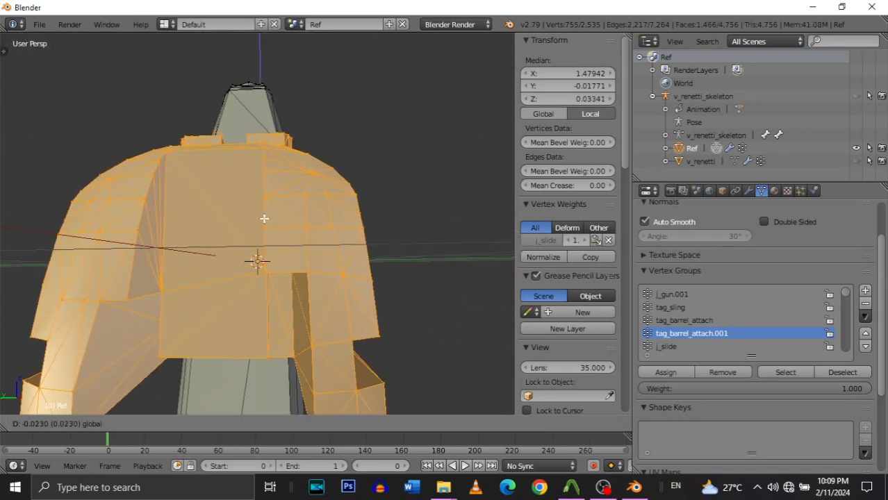
drag(264, 219, 265, 223)
key(Tab)
Recheck the seam at the slide's rear and lower slide and barrel slightly more along the Z axis.
key(shift+f)
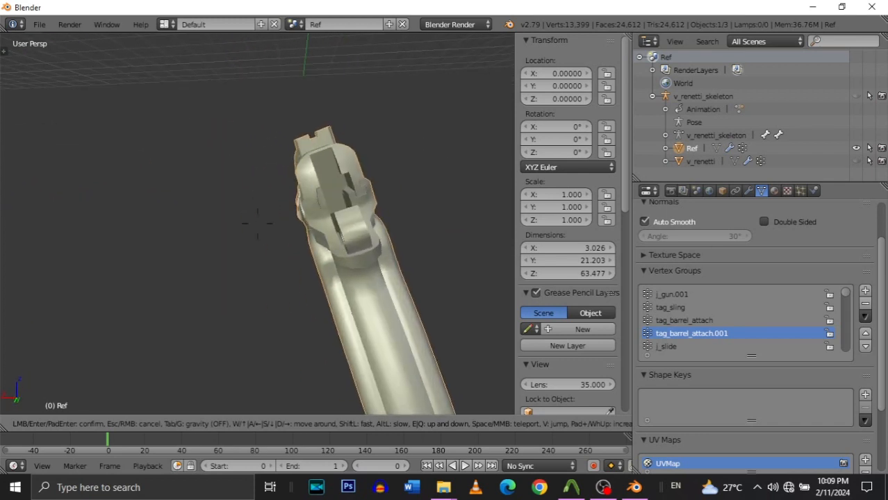
key(w)
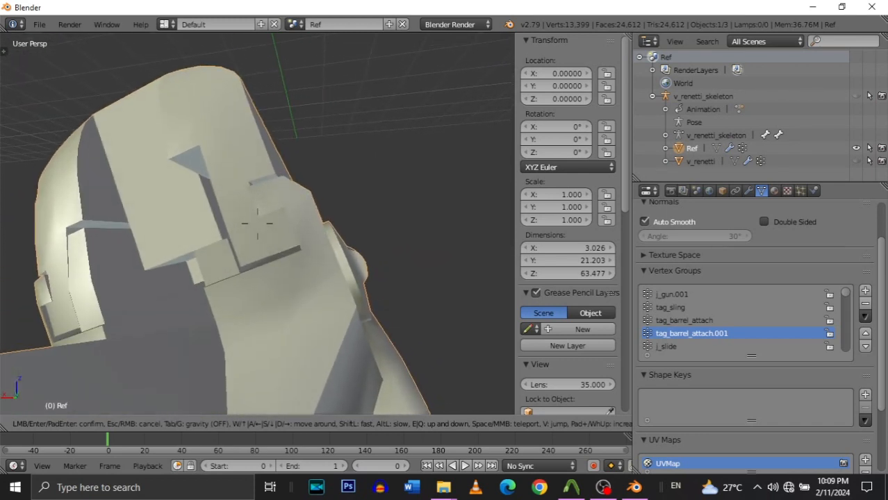
click(258, 224)
key(Tab)
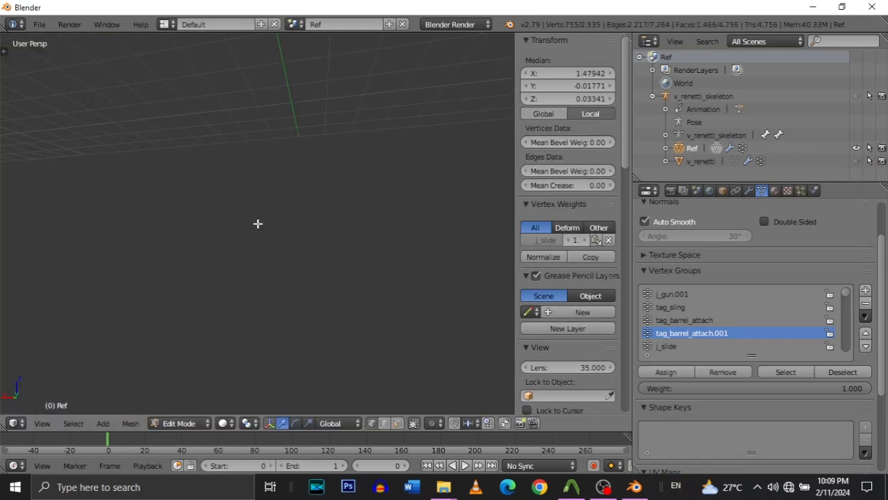
key(w)
key(a)
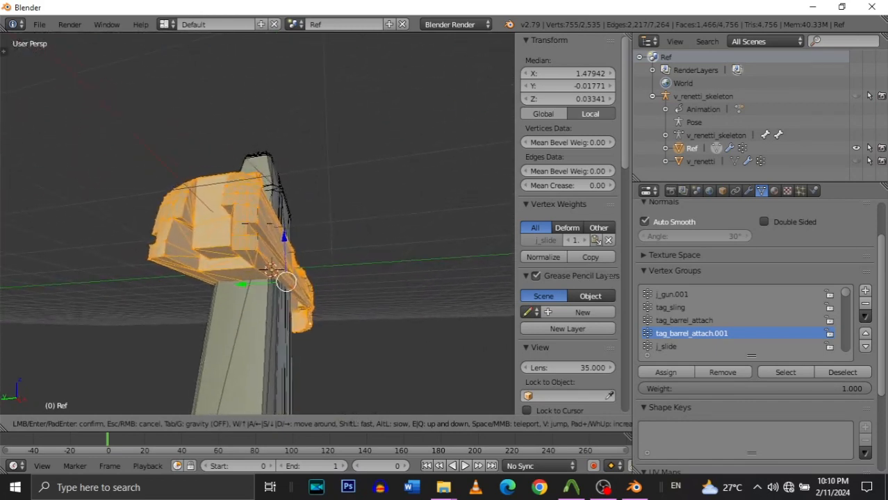
key(w)
key(s)
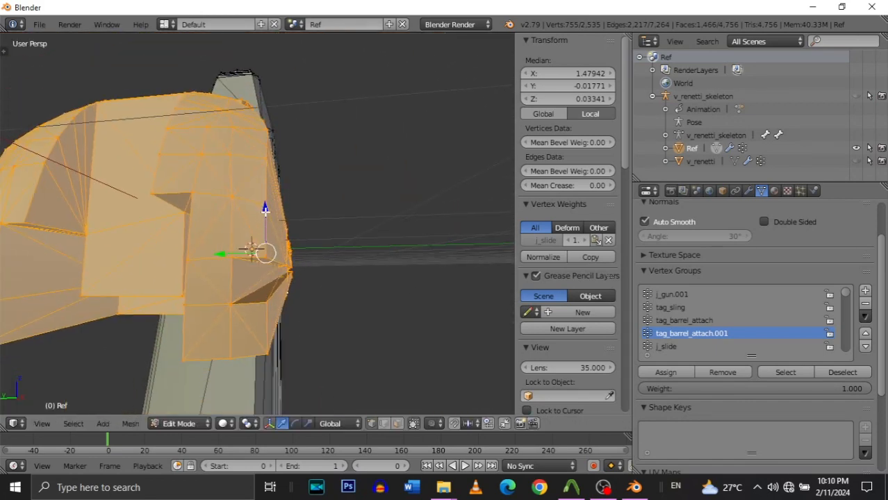
click(266, 213)
key(Tab)
Inspect the slide's fit against the frame in the posed view, from the rear corners to the front and underside.
key(shift+f)
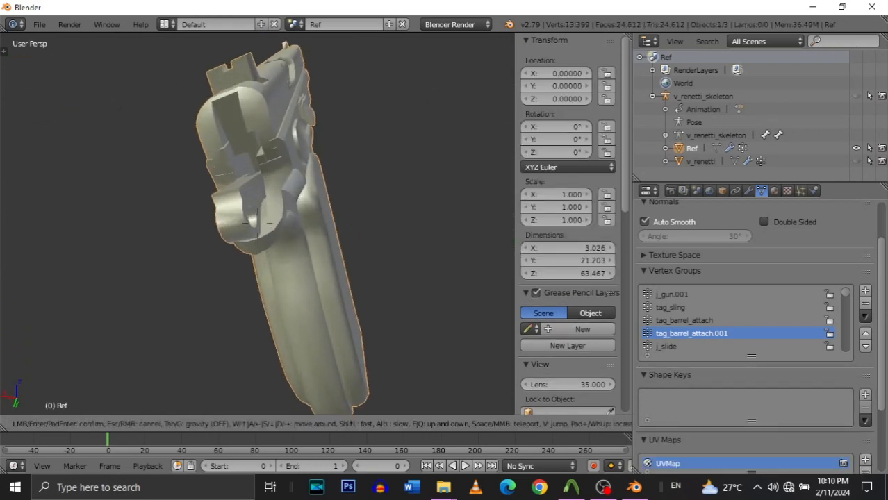
key(w)
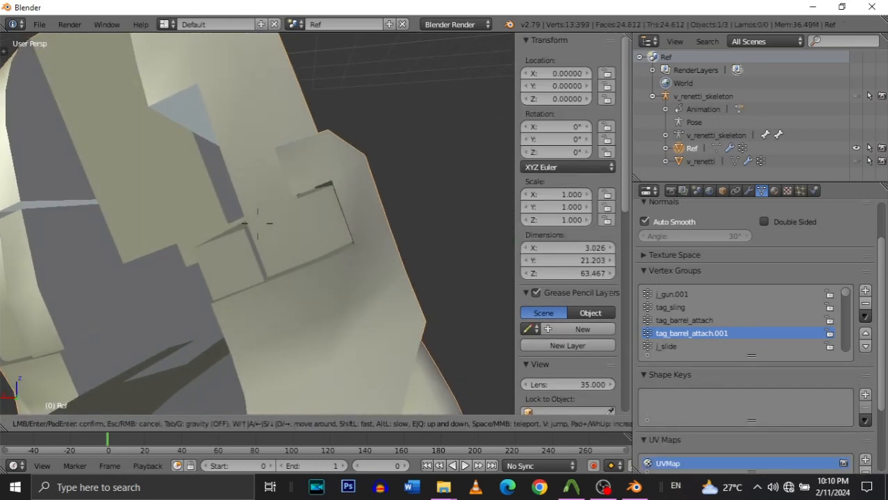
key(w)
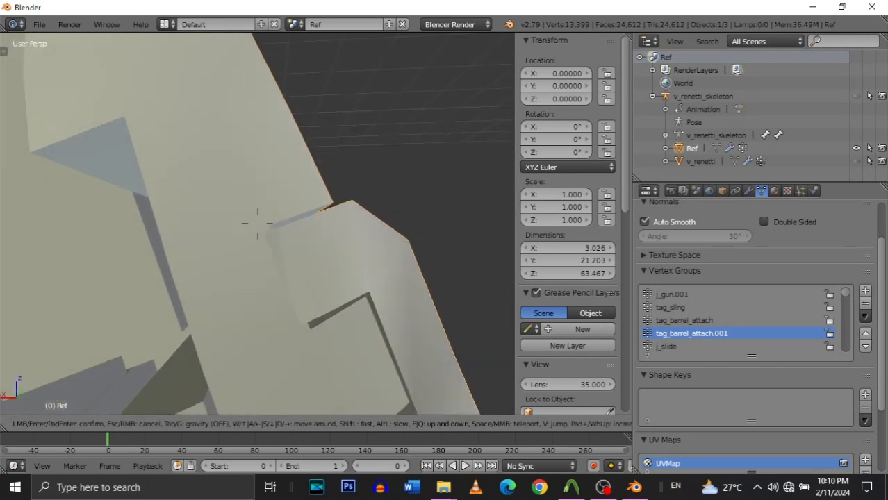
key(a)
key(w)
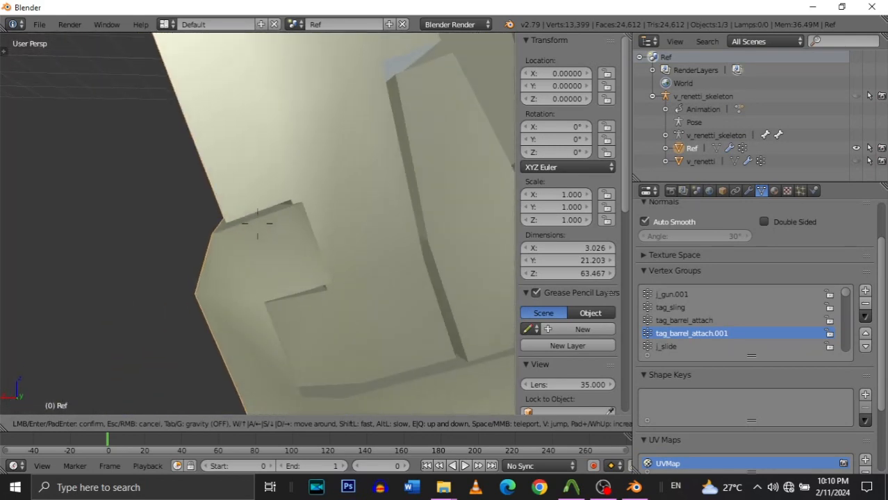
key(s)
key(d)
key(w)
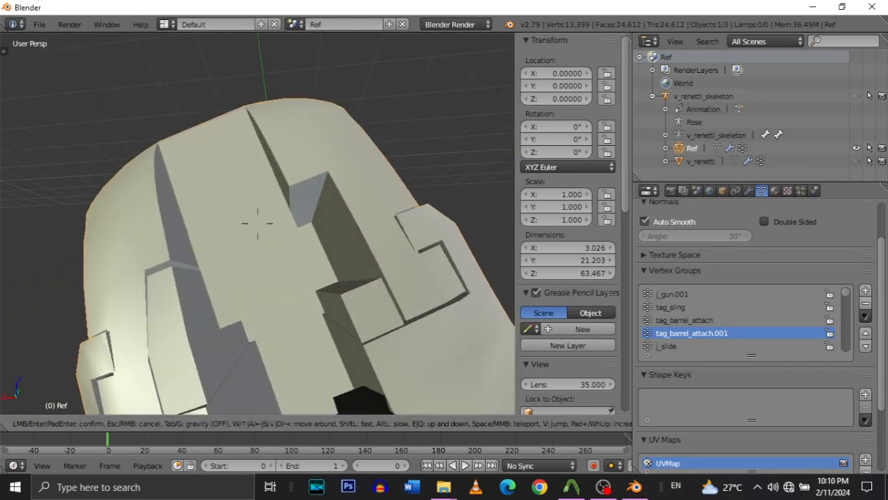
key(s)
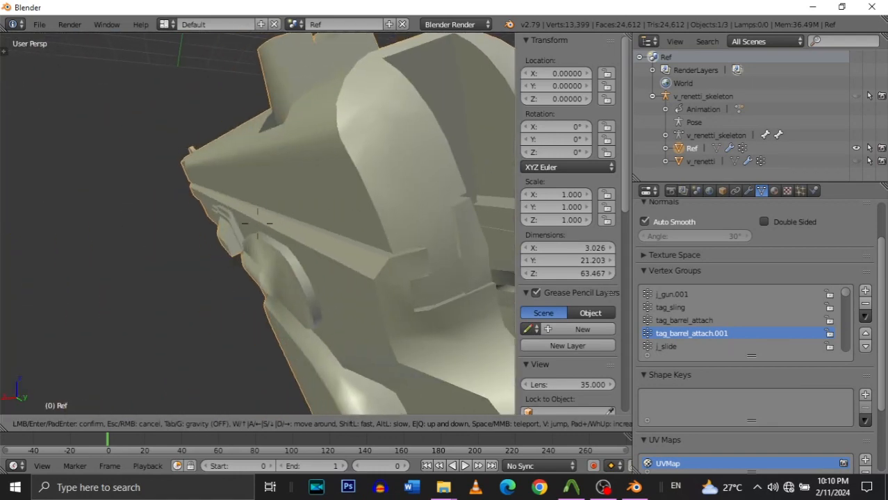
key(a)
key(w)
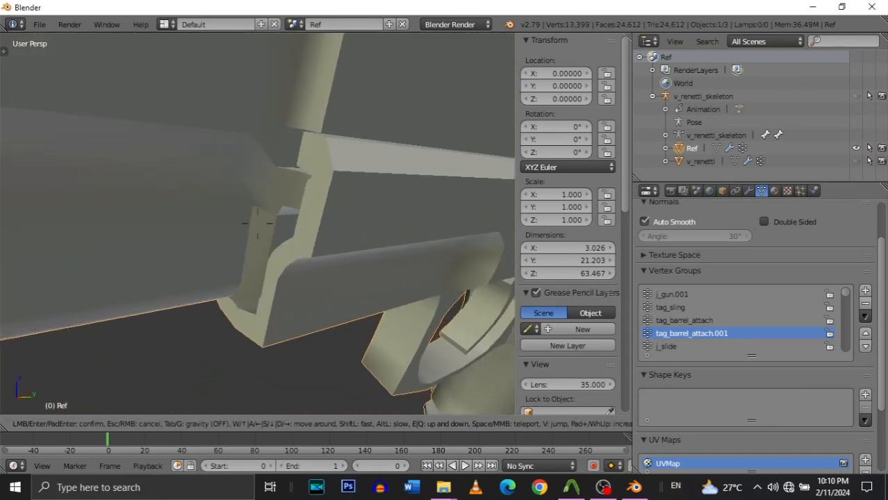
key(w)
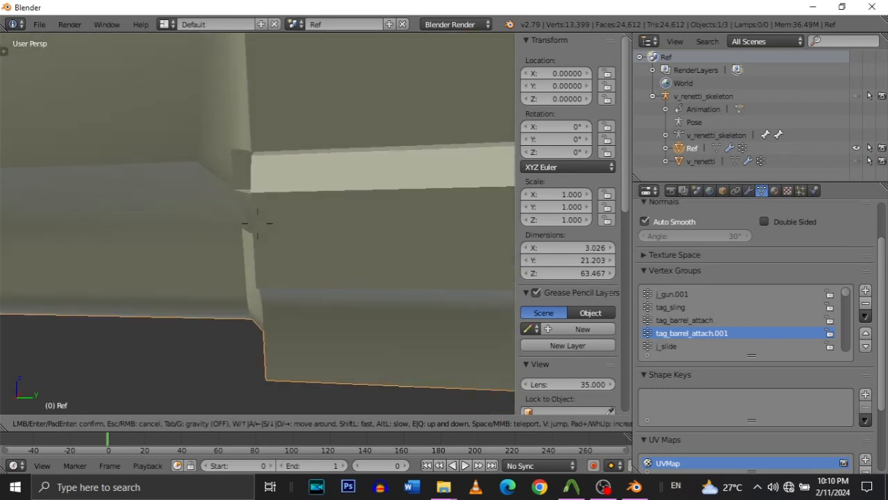
key(s)
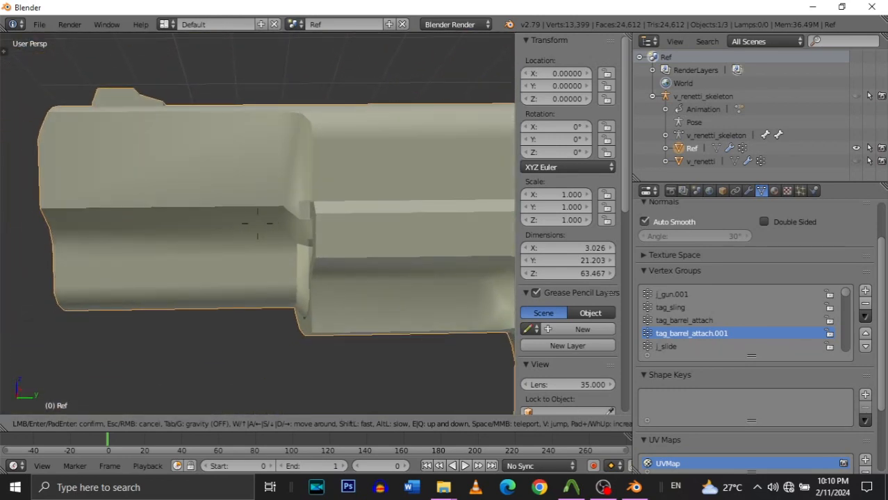
key(w)
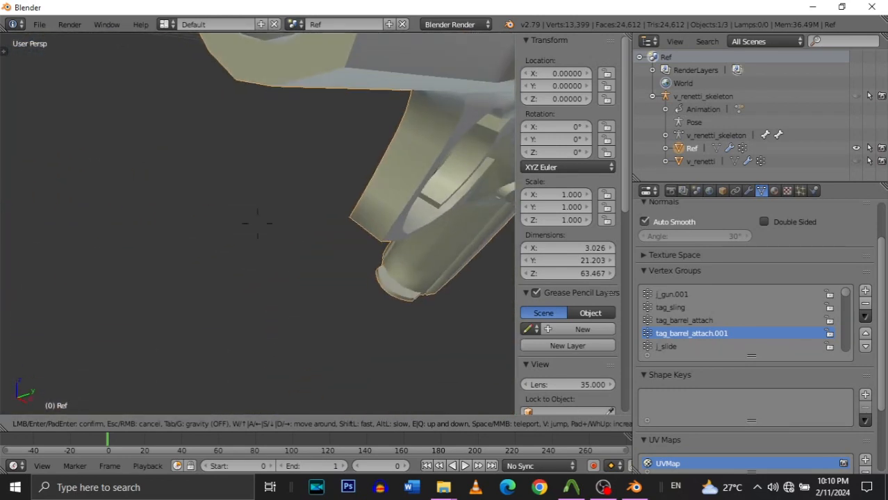
Inspect the slide's front underside and rear edge against the frame in the posed view.
key(s)
key(d)
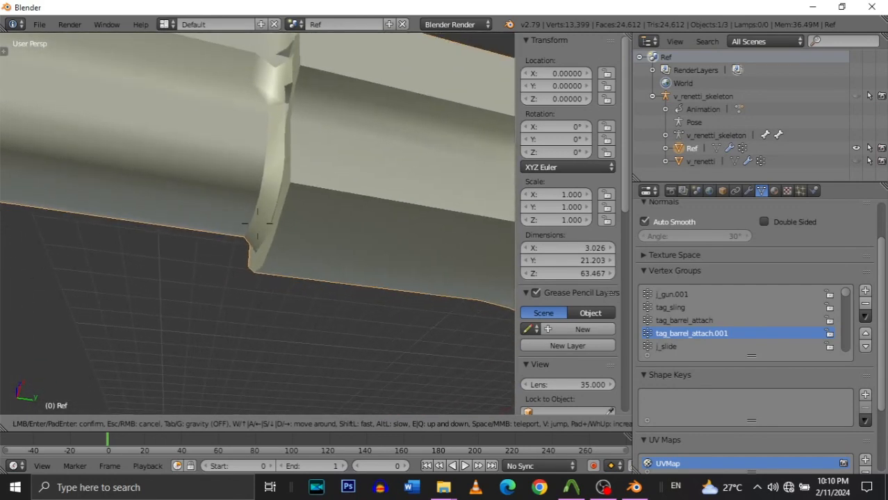
key(s)
key(s)
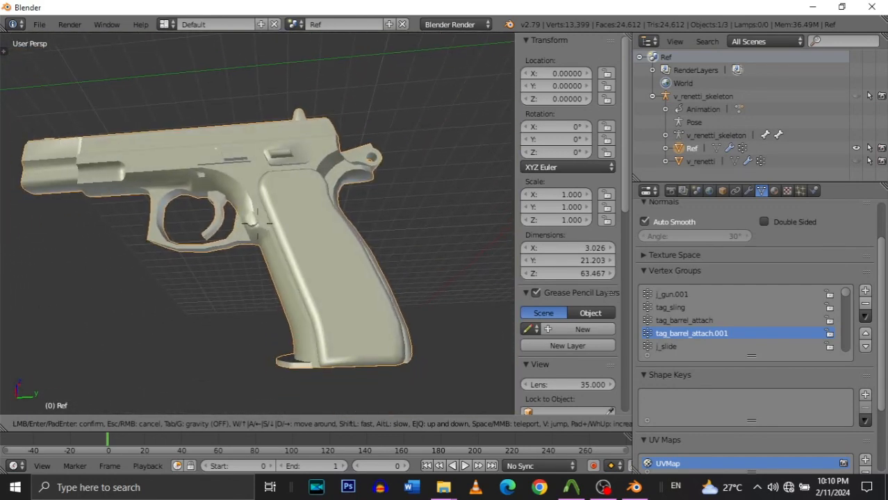
key(w)
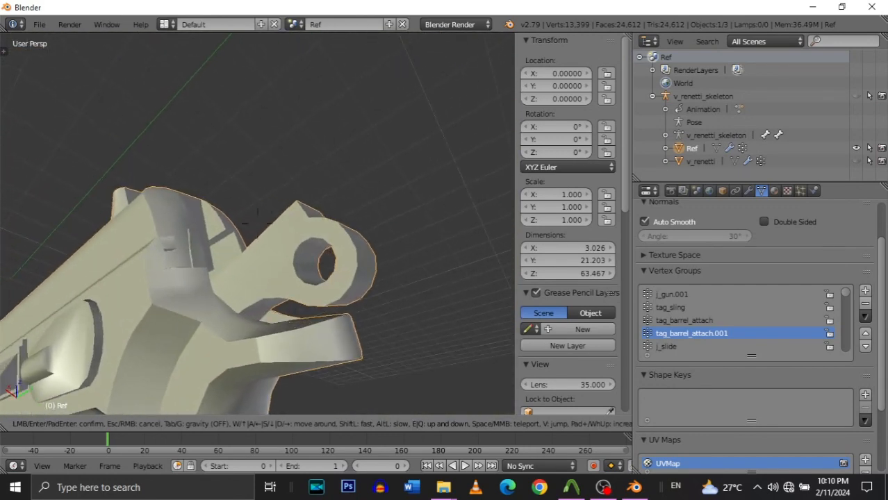
key(w)
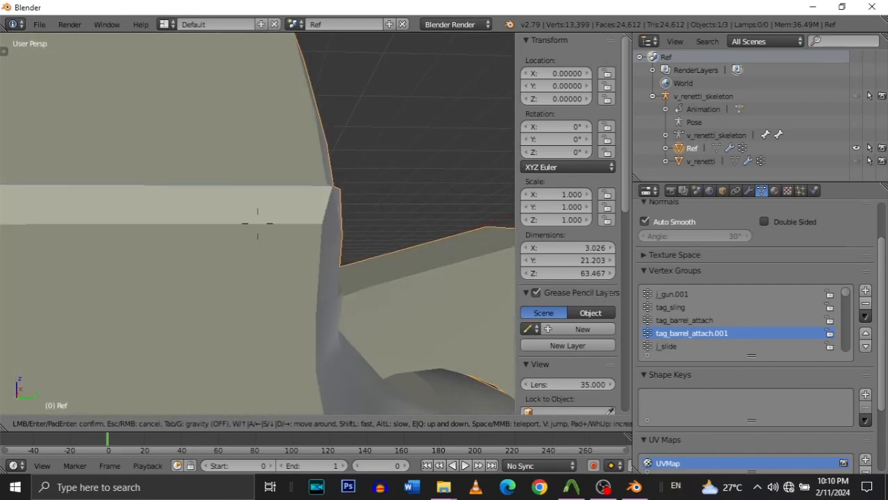
key(Escape)
Shift the selected slide and barrel geometry back along the X axis to a median X of about 1.461.
key(Tab)
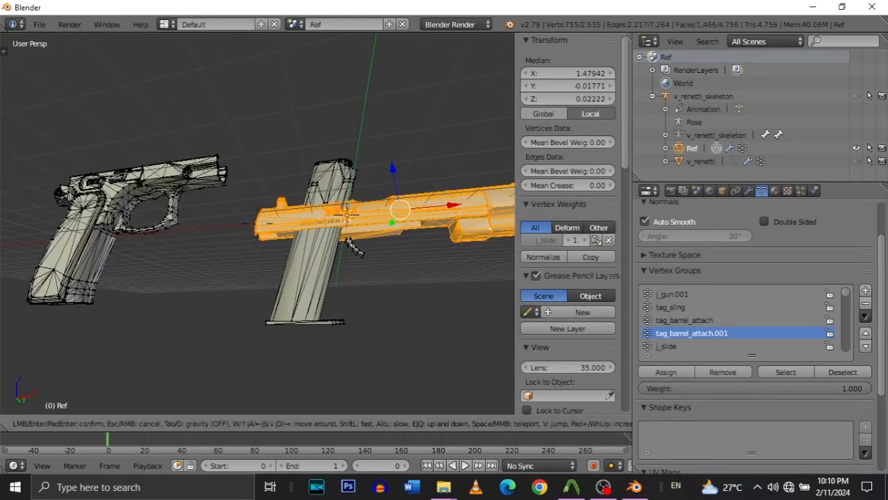
key(w)
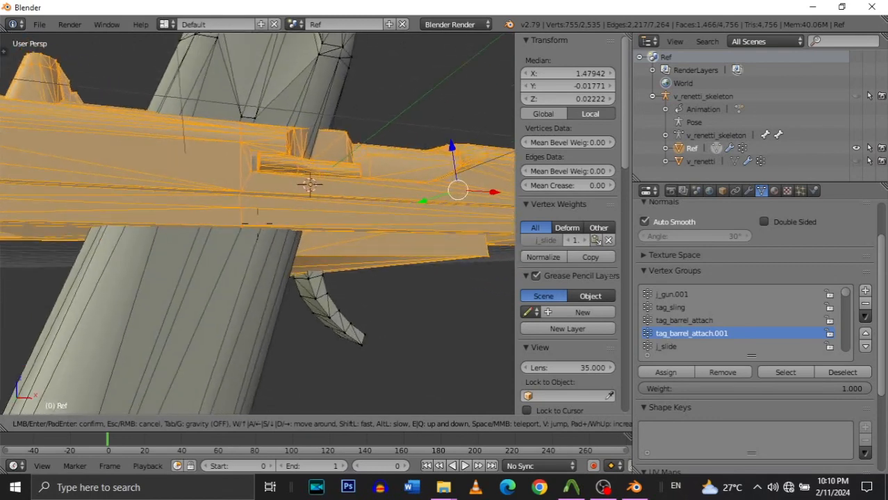
key(s)
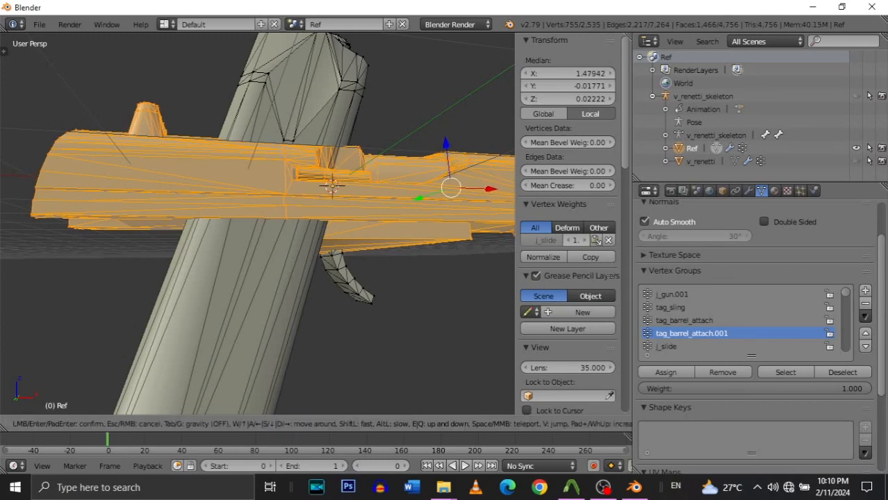
key(w)
key(s)
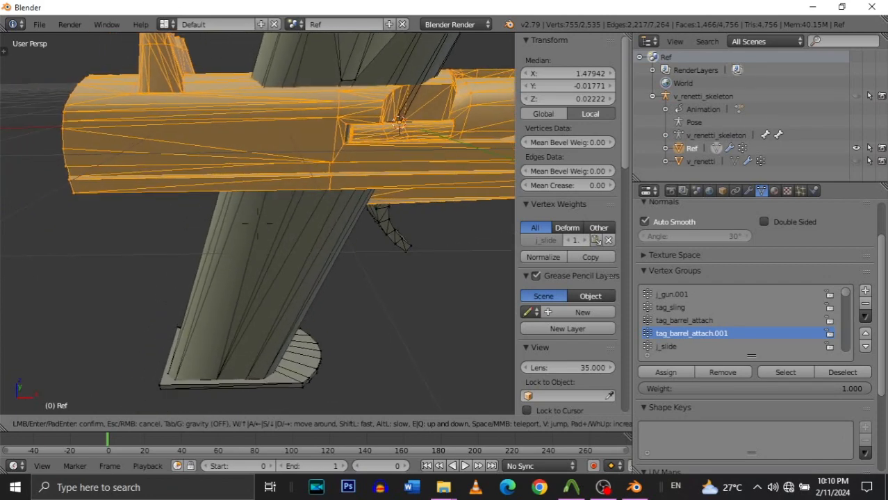
key(d)
key(s)
click(339, 183)
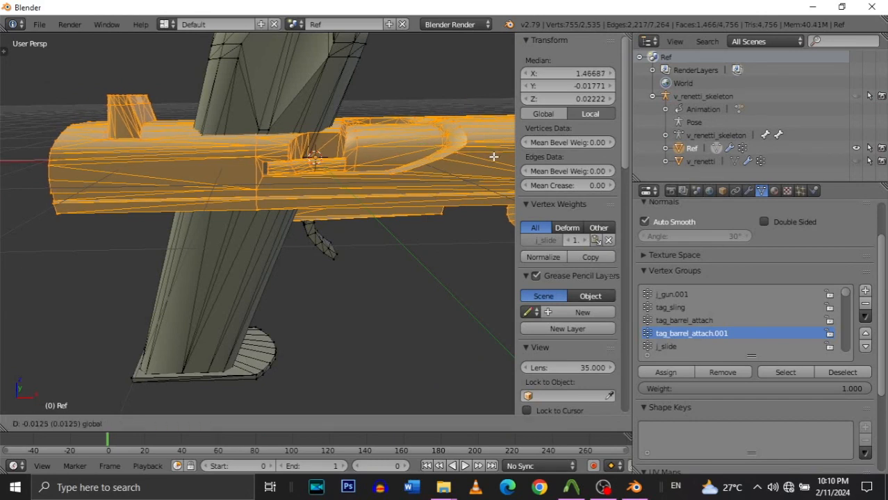
Check the slide's rear edge in the posed view and move slide and barrel forward along X to a median X of about 1.471.
key(Tab)
key(shift+f)
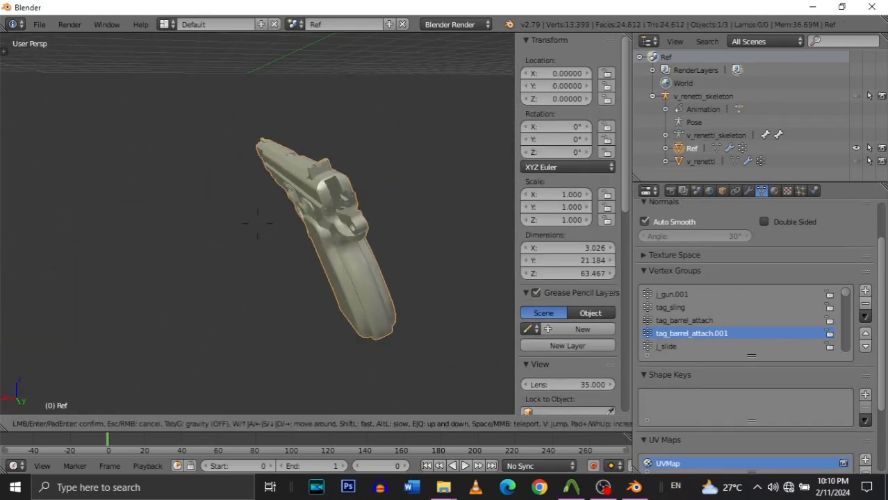
key(w)
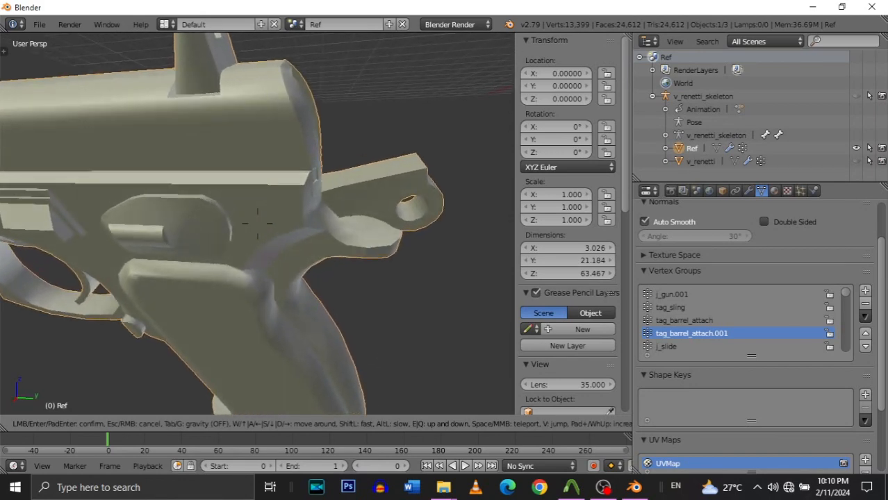
key(s)
click(258, 223)
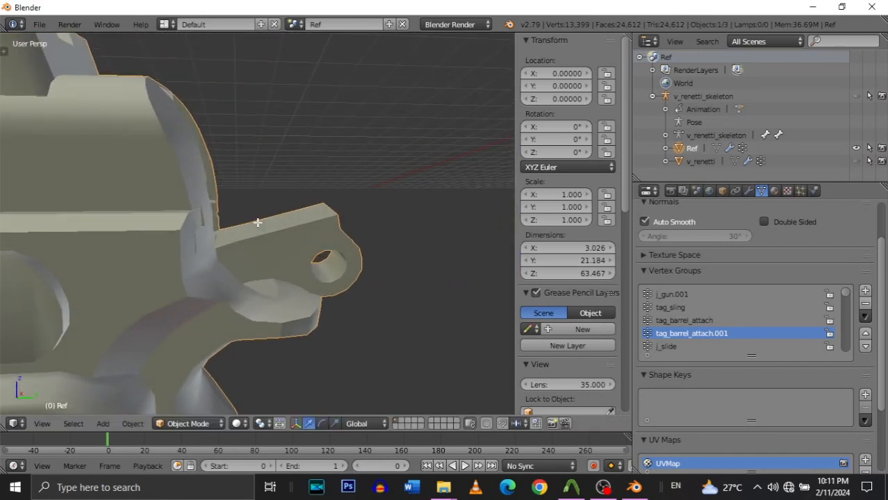
key(Tab)
key(shift+f)
key(w)
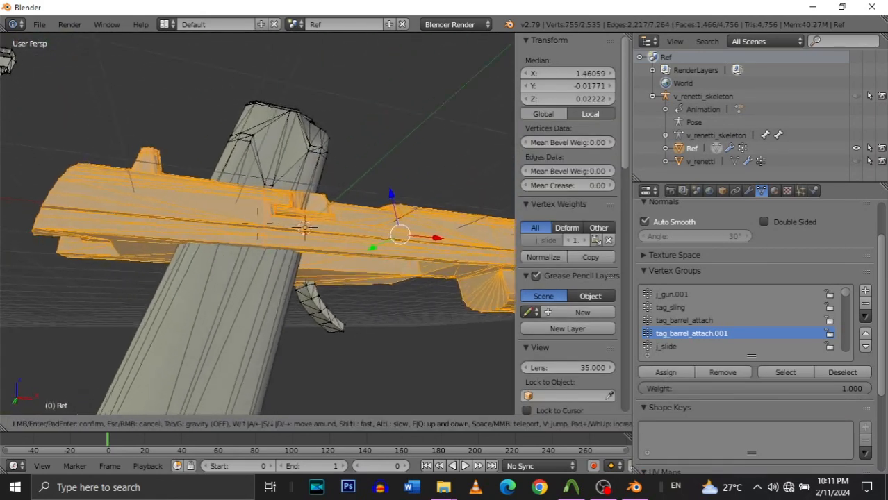
key(s)
click(258, 223)
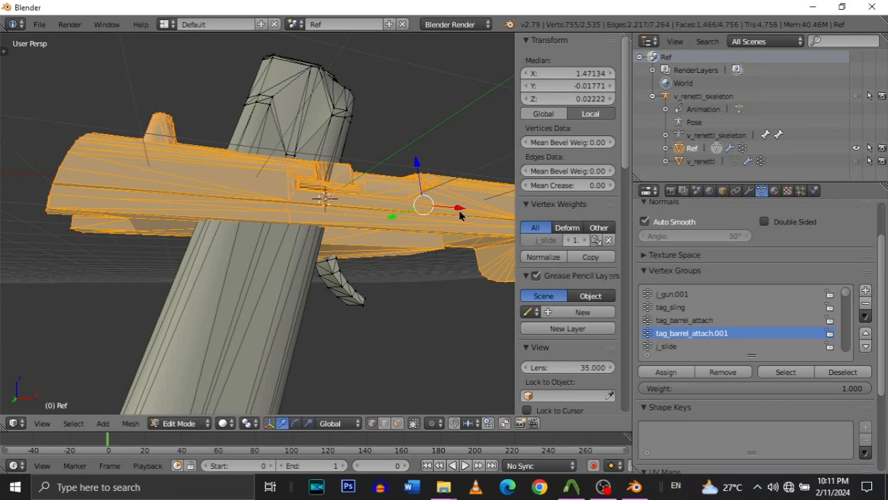
Inspect the slide's alignment with the frame in the posed view, from the rear edge and hammer along the side to the muzzle.
key(Tab)
key(shift+f)
key(w)
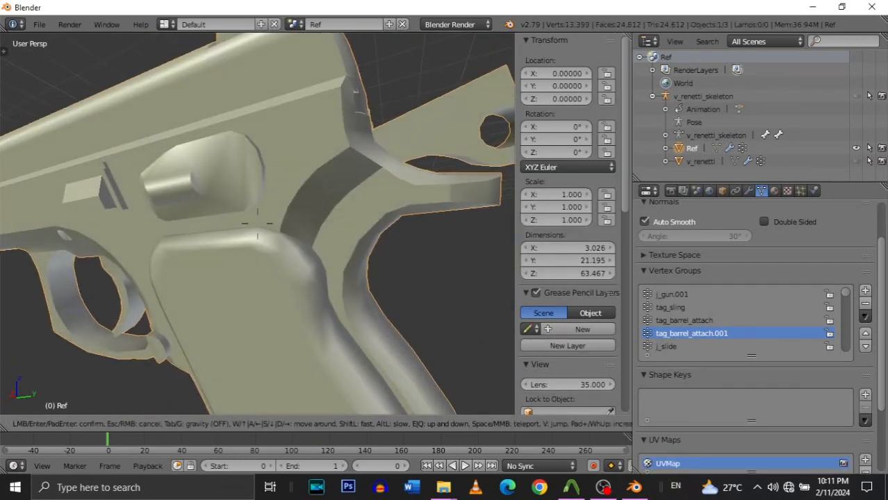
key(w)
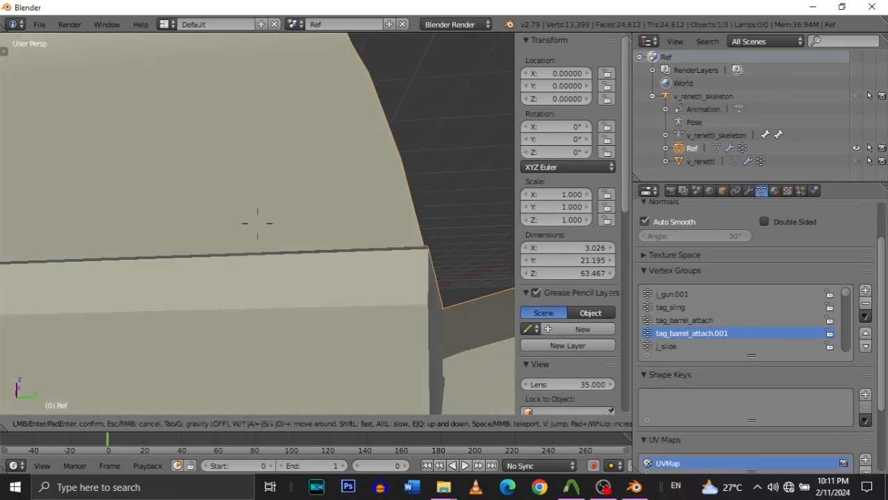
key(d)
key(s)
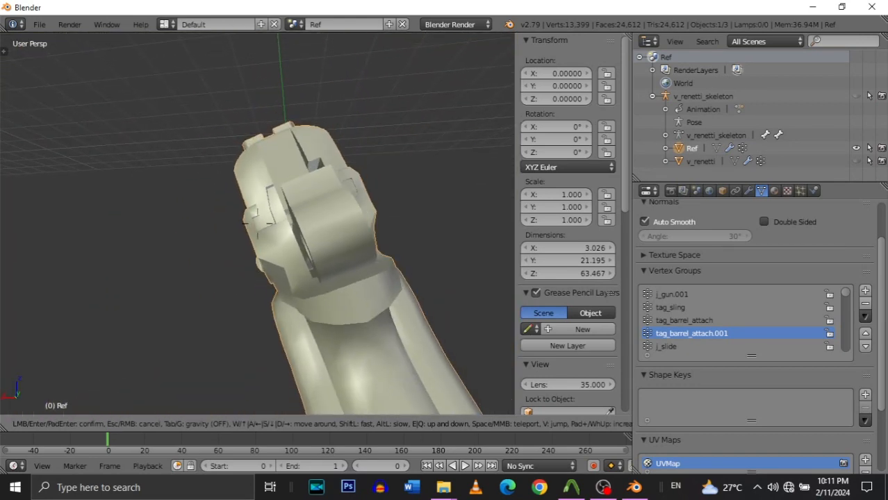
key(w)
key(s)
key(s)
key(d)
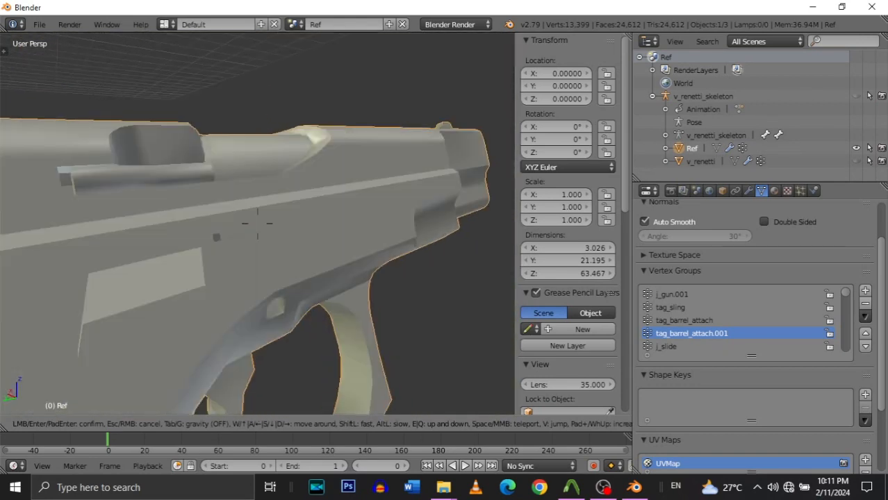
key(s)
key(w)
key(s)
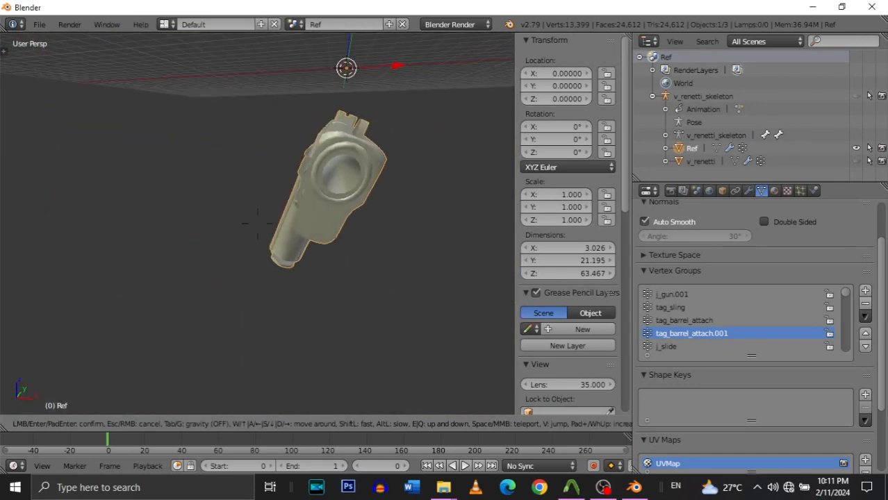
Examine how the trigger sits inside the trigger guard in the posed view.
key(w)
key(a)
key(w)
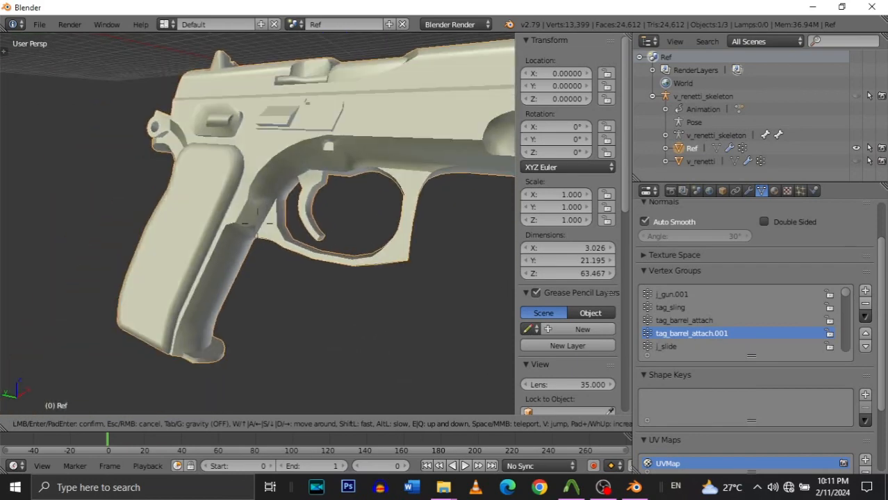
key(w)
key(d)
key(s)
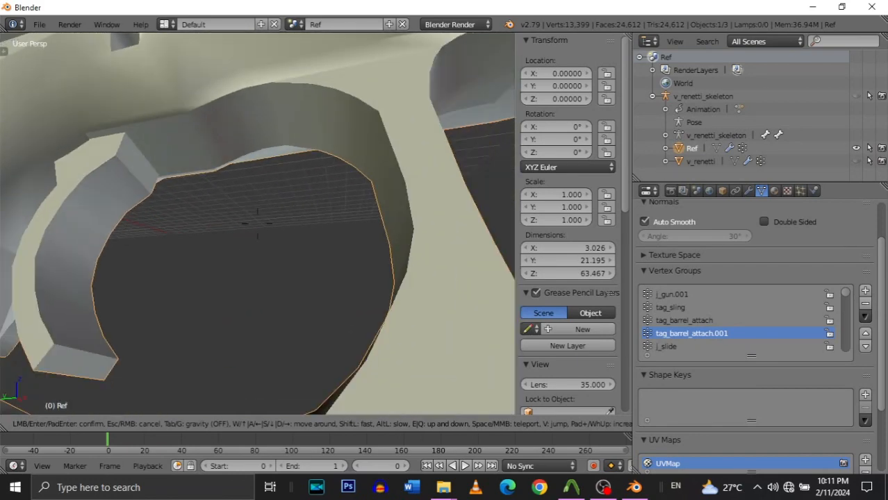
key(s)
key(w)
Select all linked geometry of the trigger in the Ref mesh.
key(Tab)
key(shift+f)
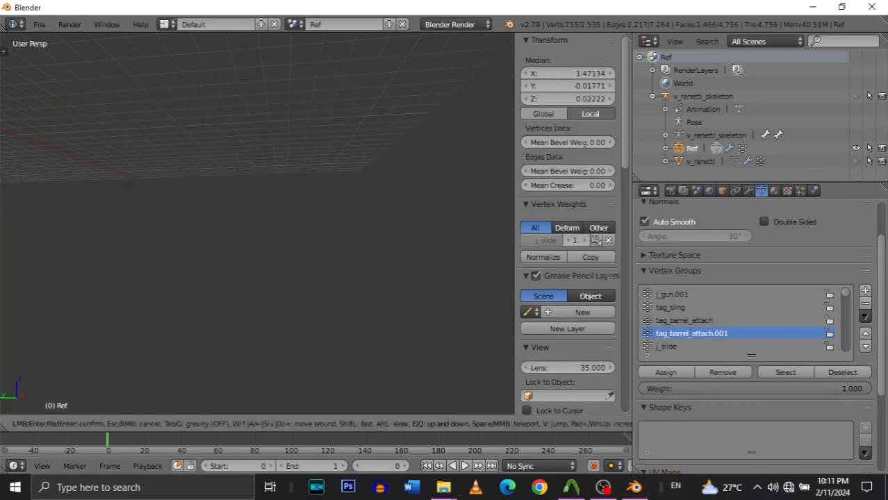
key(w)
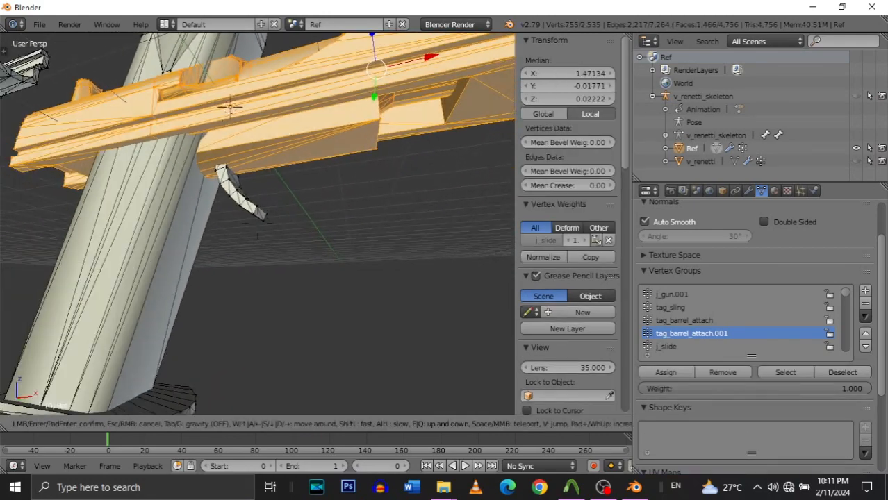
click(257, 213)
right_click(258, 213)
key(ctrl+l)
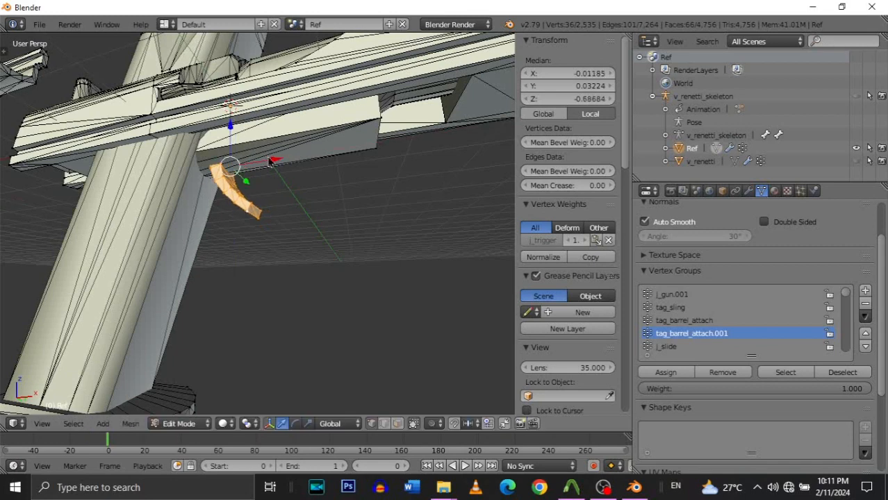
Check the trigger's place in the guard and move the trigger along the X axis to a median X of about 0.115.
key(Tab)
key(shift+f)
key(w)
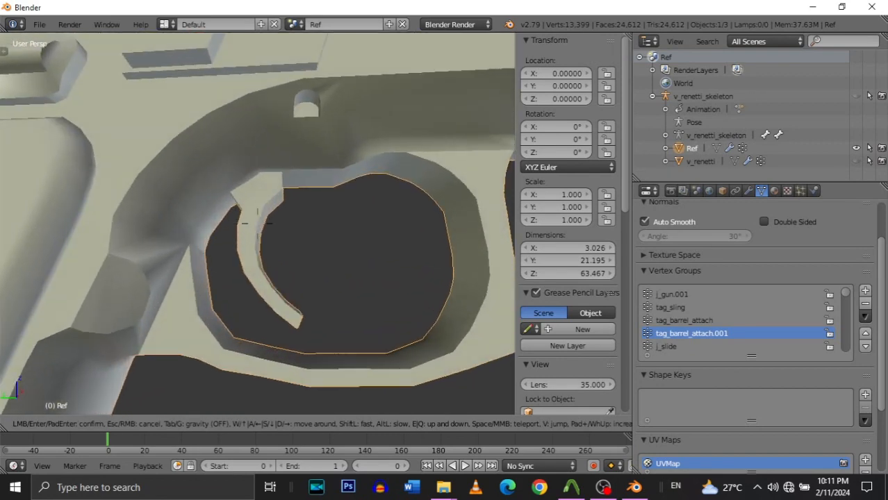
click(258, 226)
key(Tab)
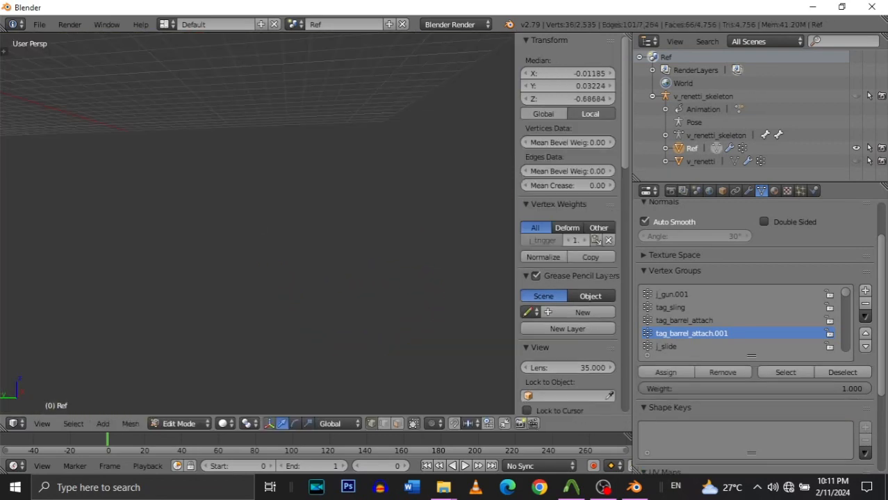
key(w)
click(264, 223)
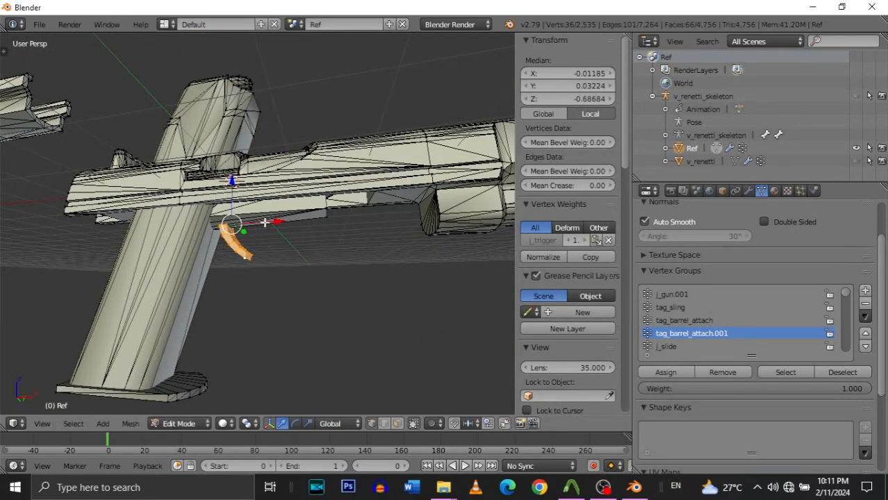
Recheck the trigger's seat against the frame in the posed view and nudge the trigger slightly up along the Z axis.
key(Tab)
key(shift+f)
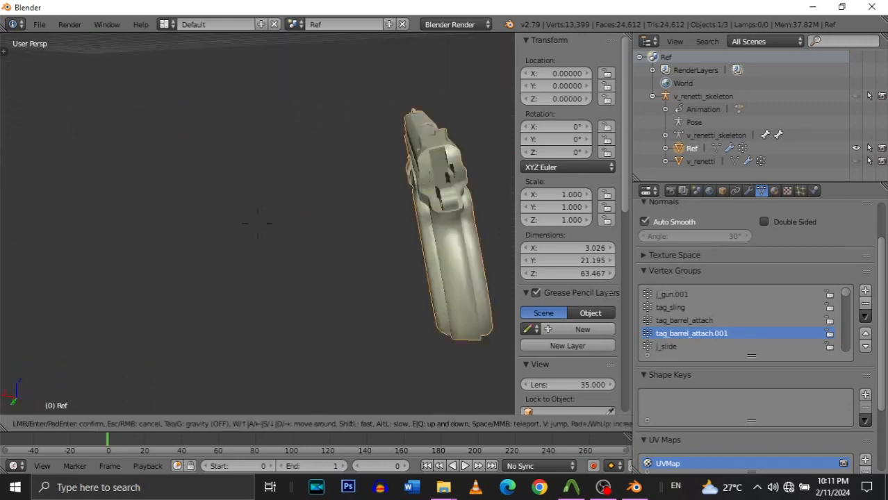
key(w)
key(w)
key(s)
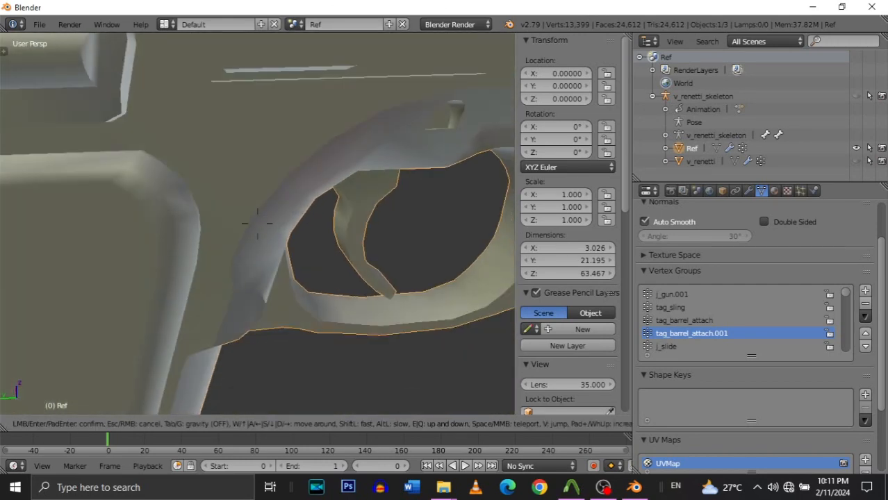
key(d)
key(s)
key(w)
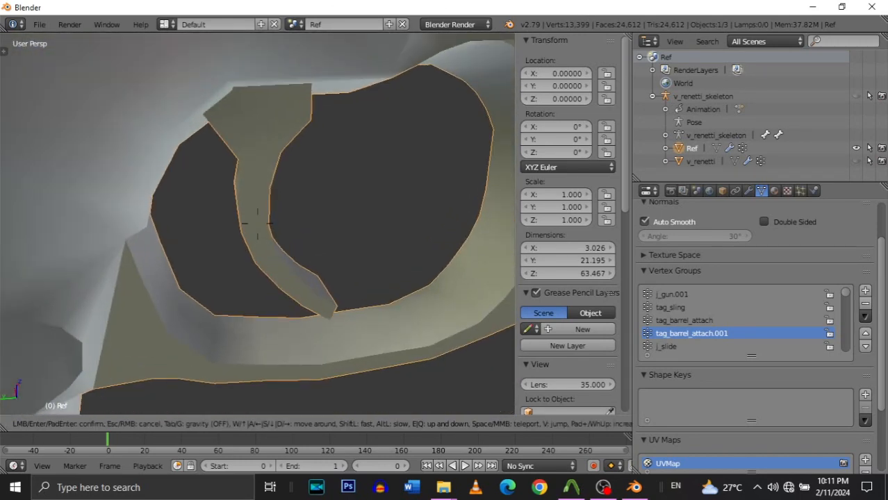
key(s)
click(258, 224)
key(Tab)
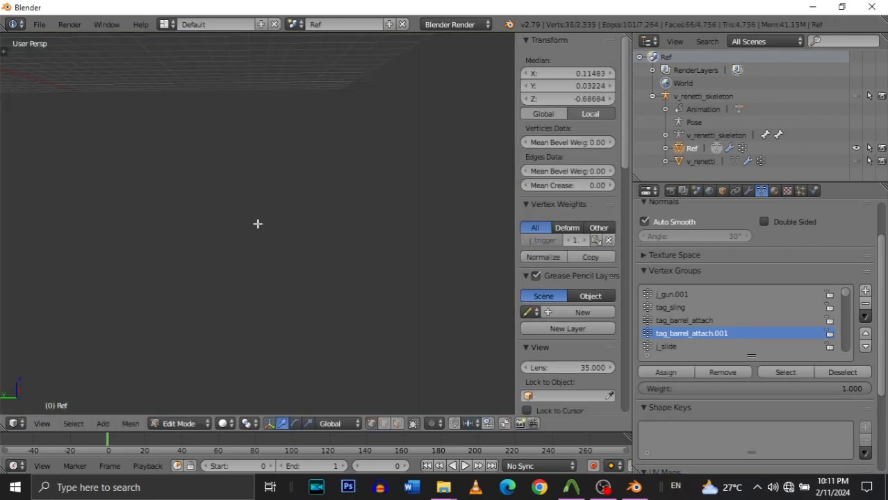
key(w)
click(272, 202)
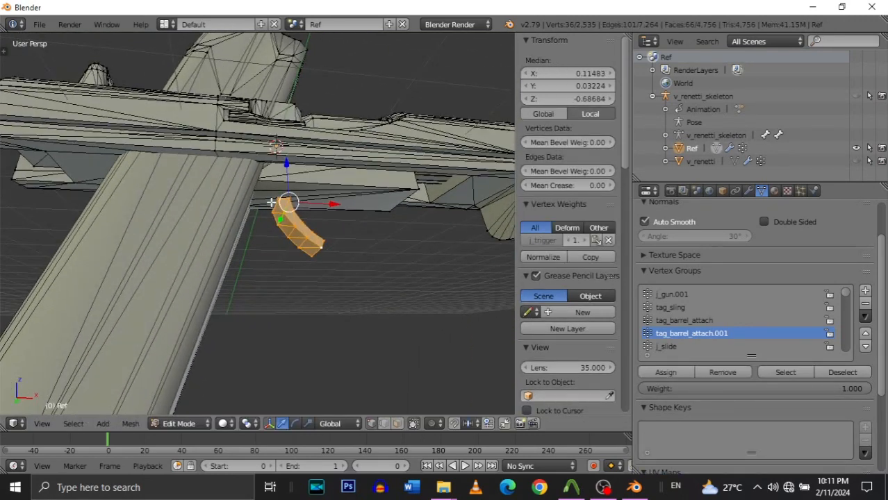
drag(285, 161, 285, 160)
Examine the whole pistol in the posed view to check the trigger's fit in the guard and the overall assembly.
key(Tab)
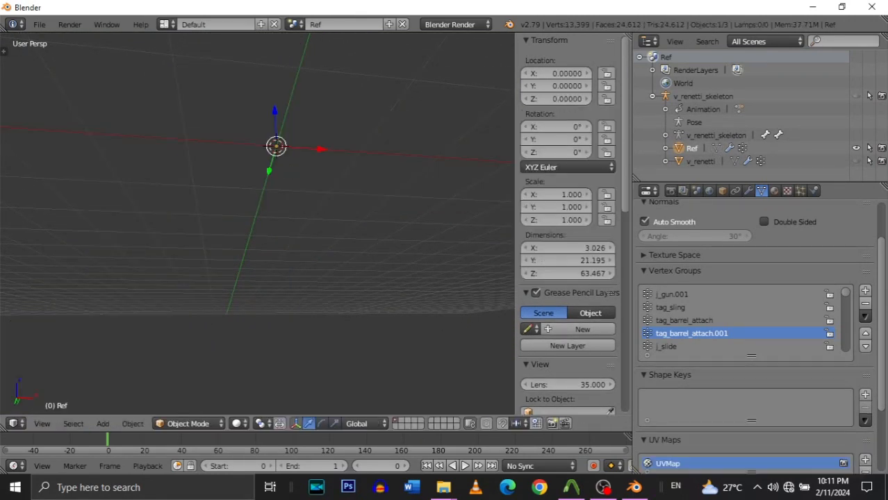
key(w)
key(w)
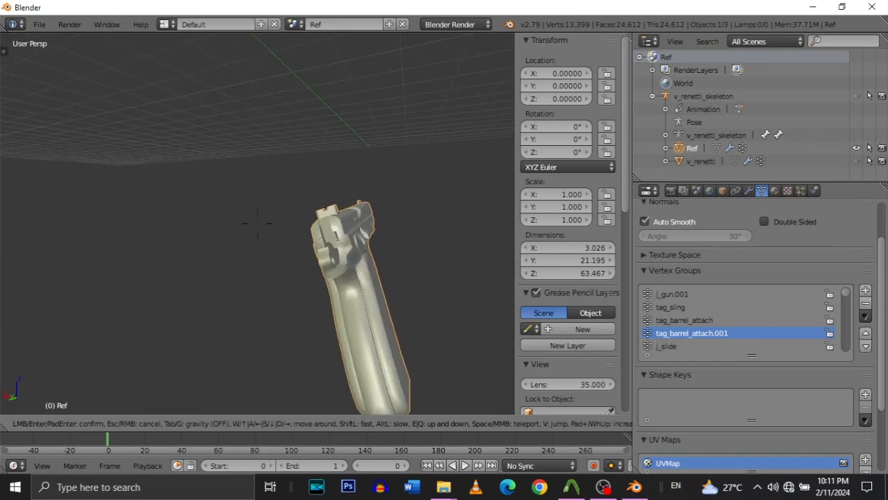
key(s)
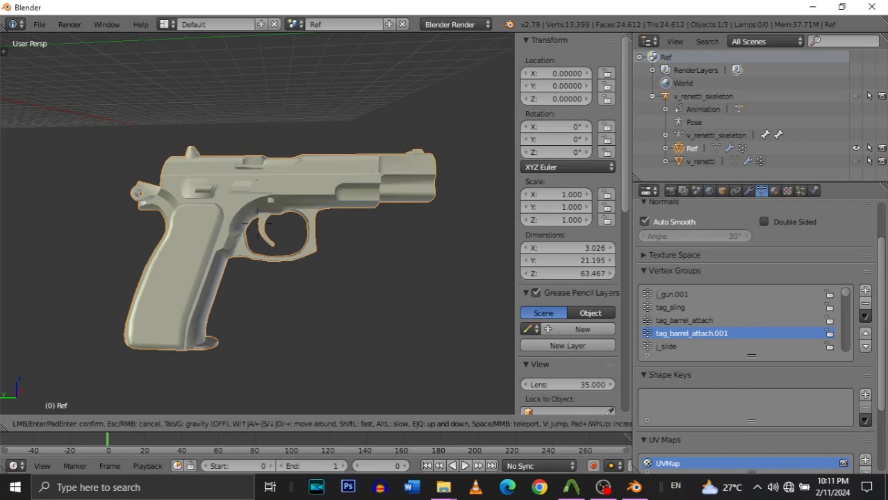
key(s)
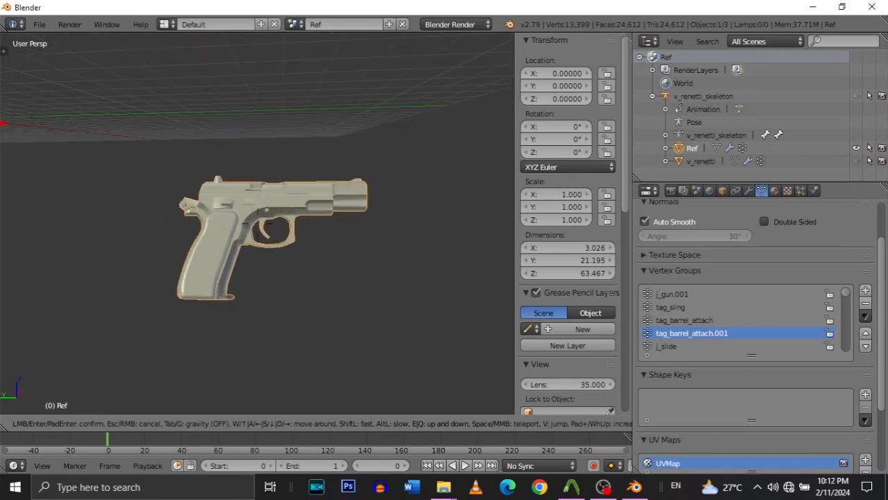
key(w)
key(s)
key(d)
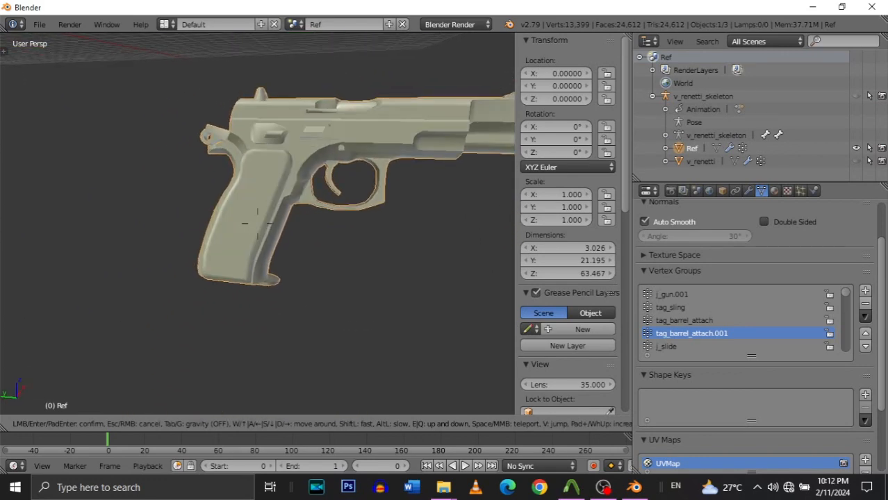
key(s)
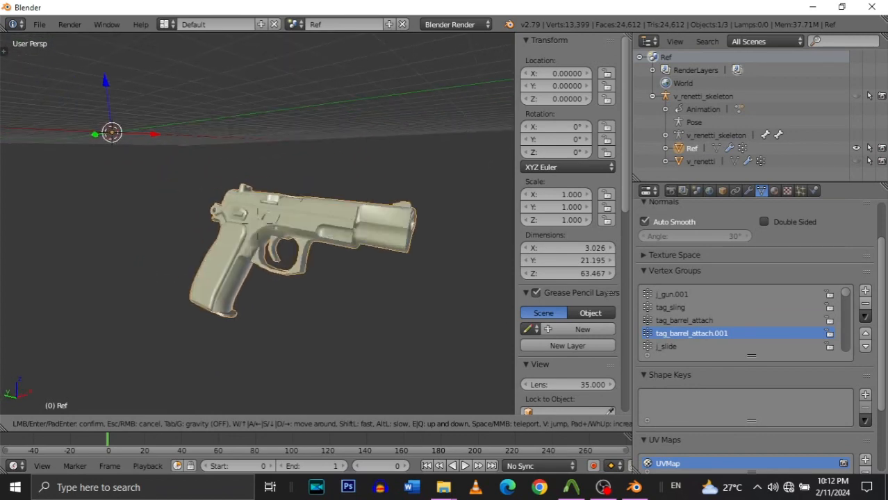
key(w)
click(258, 224)
Select the whole magazine in the Ref mesh for editing, with j_mag1 as the active vertex group.
key(Tab)
key(shift+f)
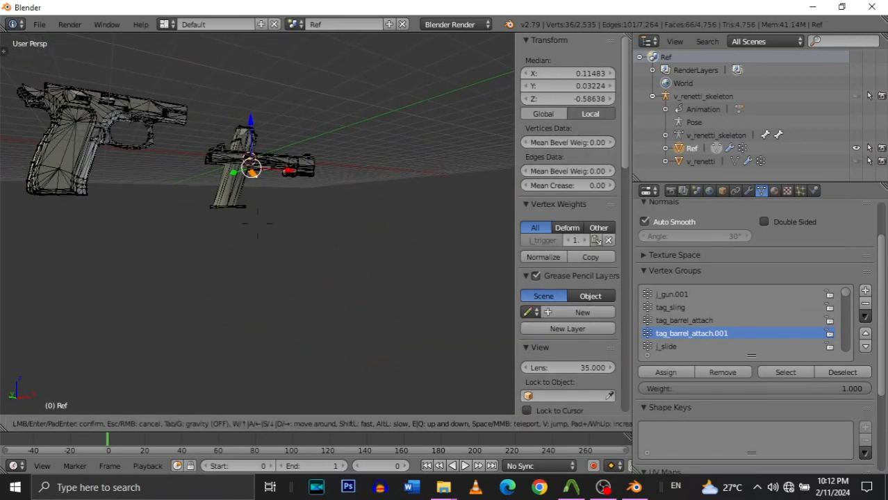
key(w)
click(258, 224)
right_click(254, 234)
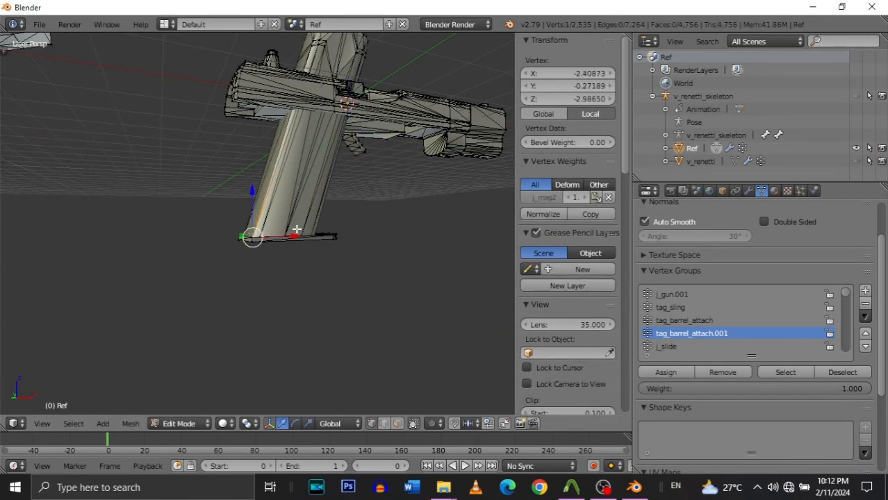
click(788, 375)
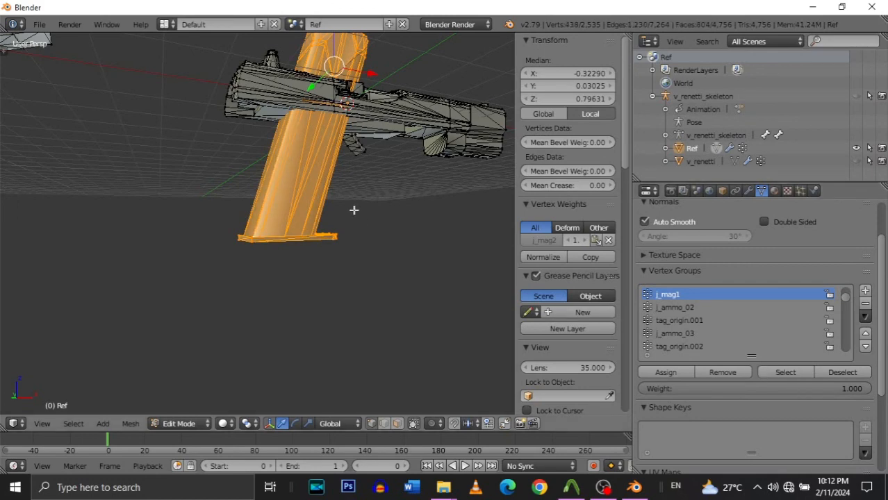
Move the selected magazine down along the Z axis to a median Z of about 0.623.
middle_drag(354, 209, 258, 224)
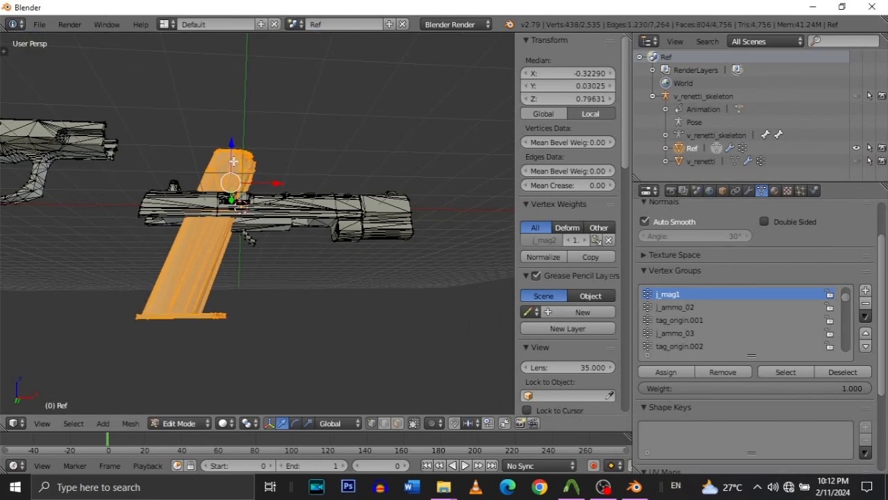
key(shift+f)
key(w)
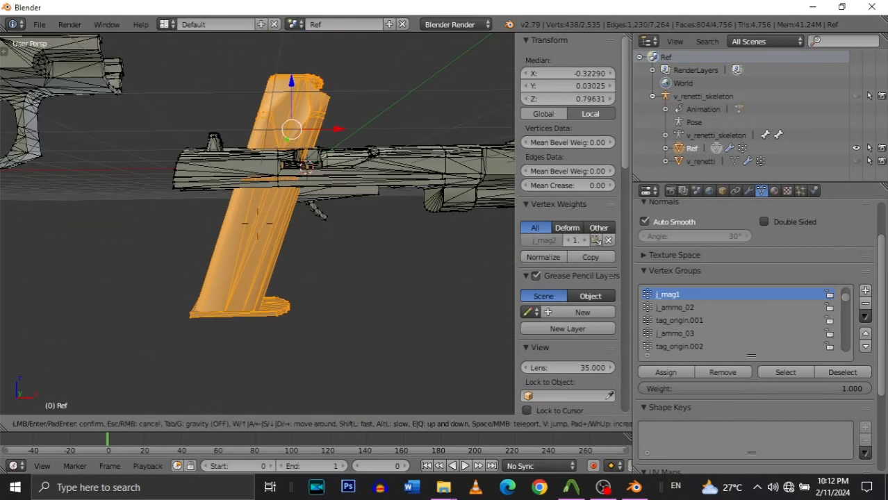
click(292, 121)
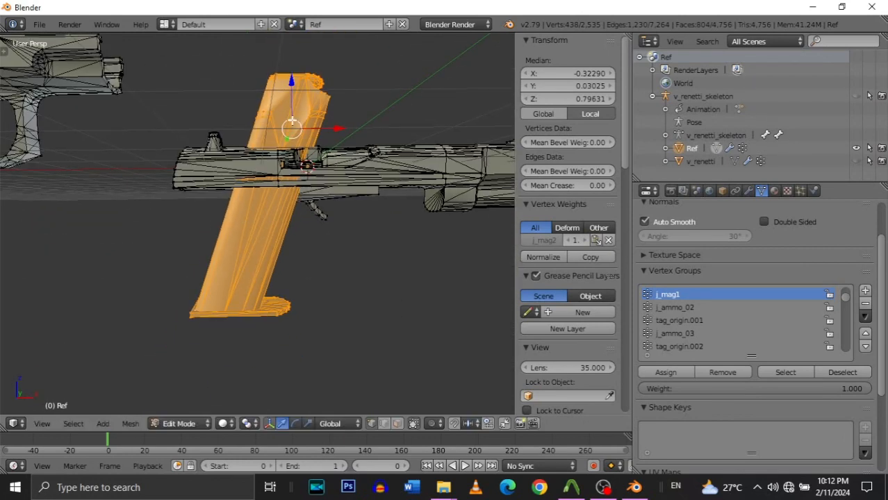
click(291, 95)
Examine the gap between the magazine's base plate and the bottom of the grip in the posed view.
key(Tab)
key(shift+f)
key(w)
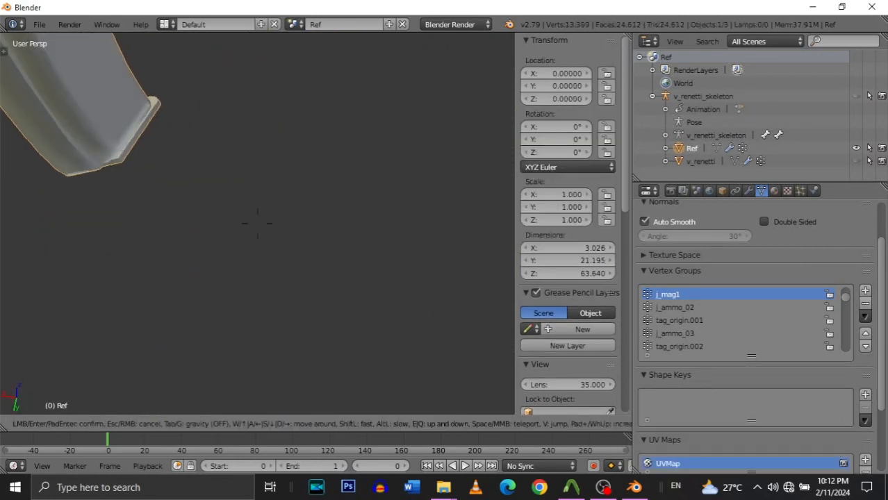
key(w)
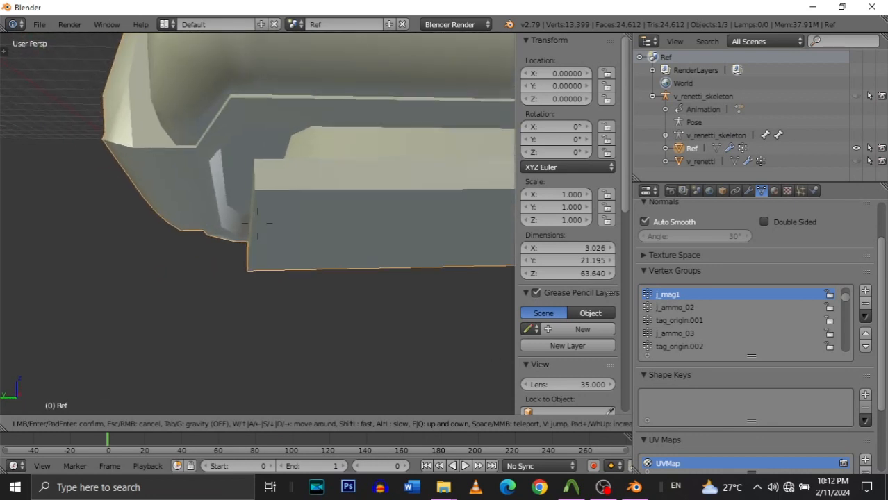
key(s)
key(w)
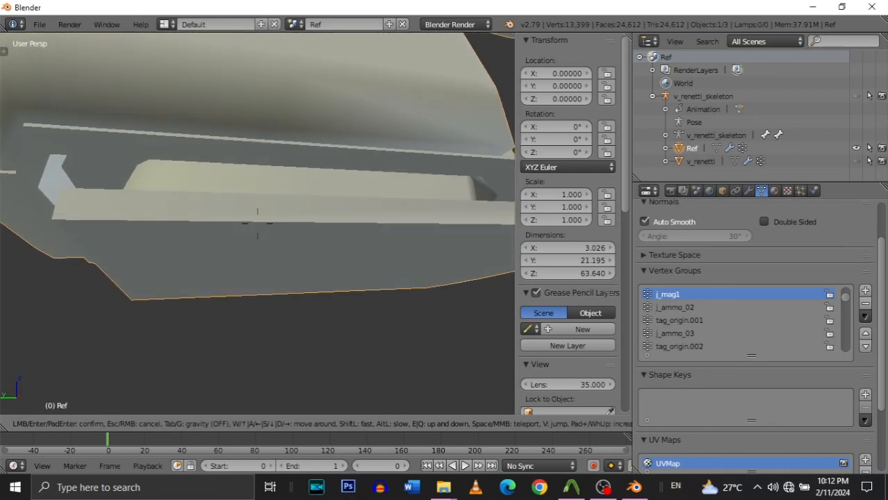
key(a)
key(w)
key(s)
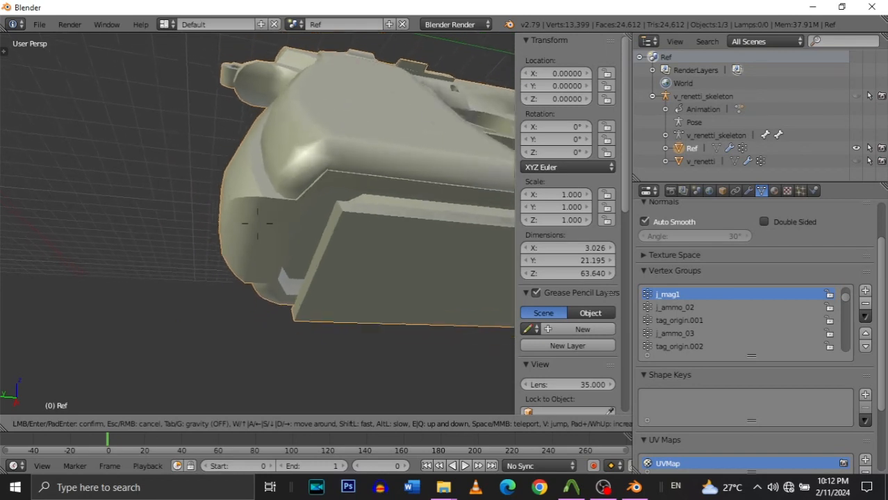
key(a)
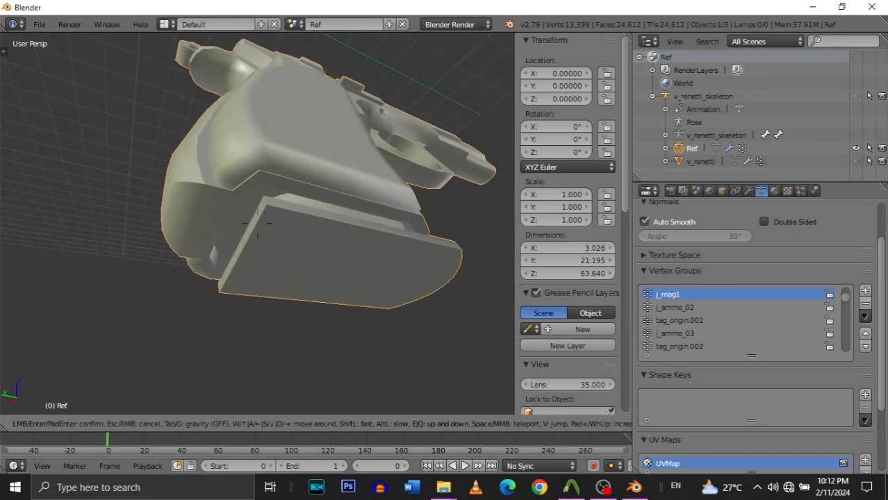
key(w)
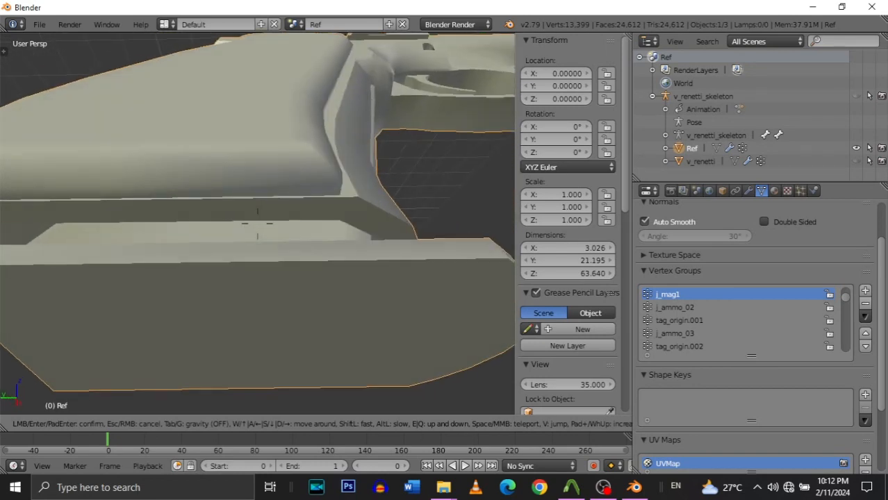
Inspect the magazine base plate's alignment with the grip's front and rear edges from the opposite side of the posed pistol.
key(d)
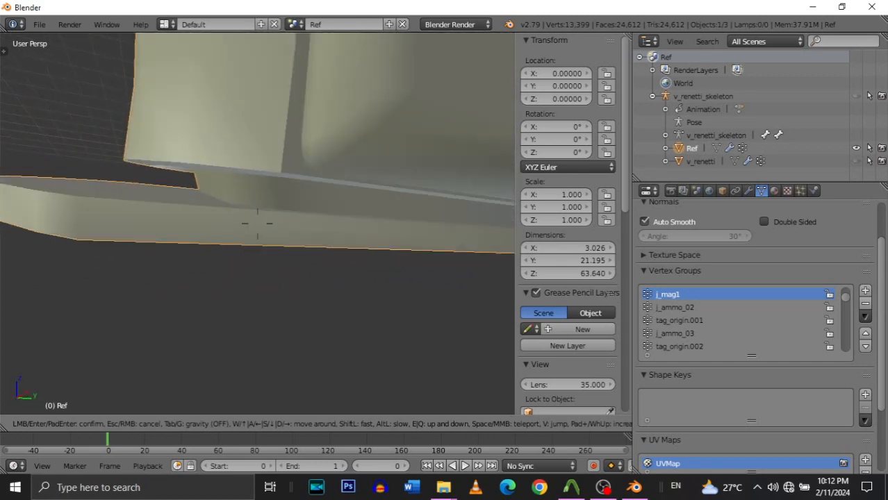
key(d)
key(w)
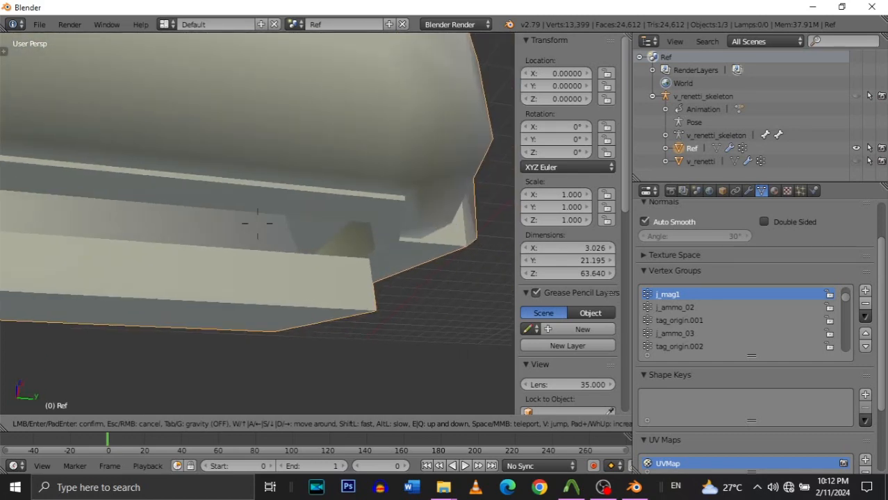
key(s)
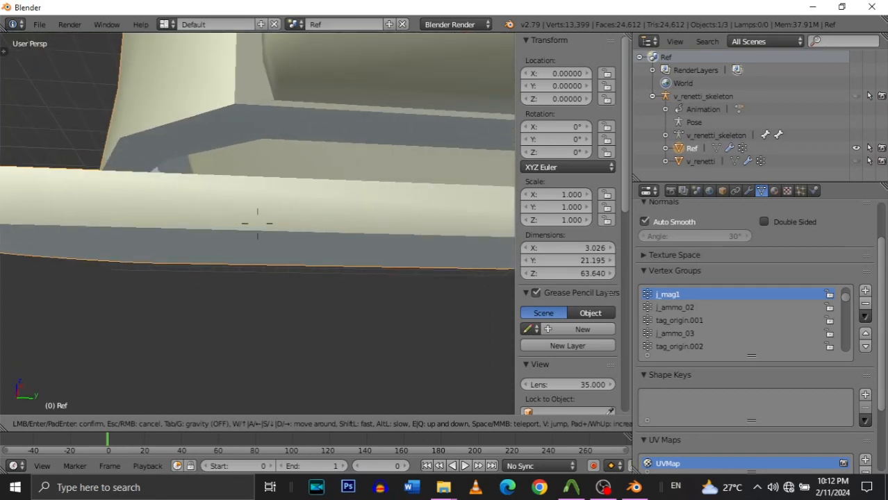
key(d)
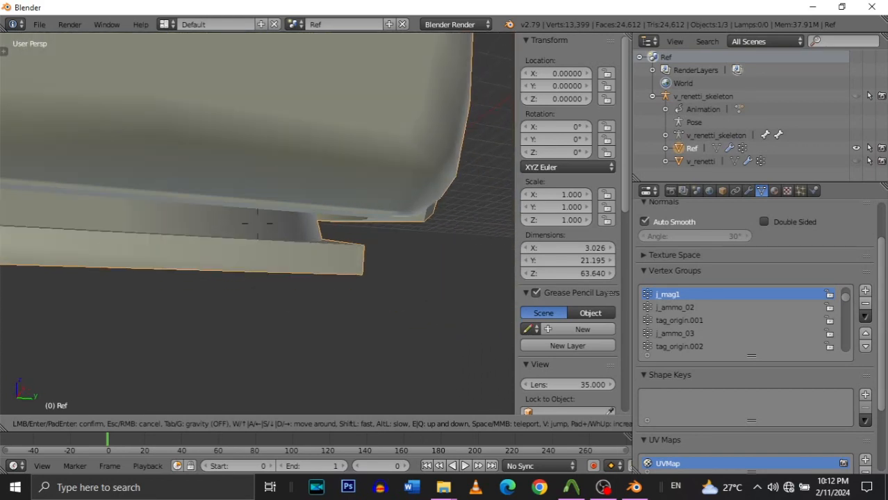
key(w)
key(s)
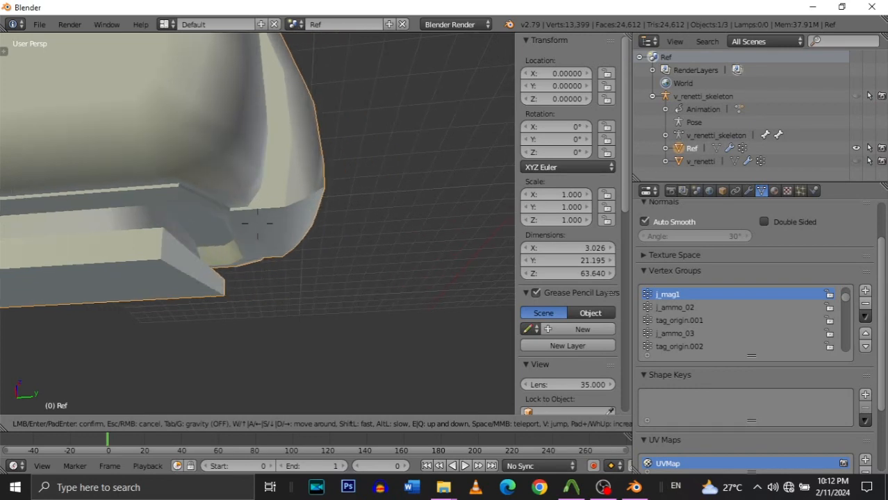
key(s)
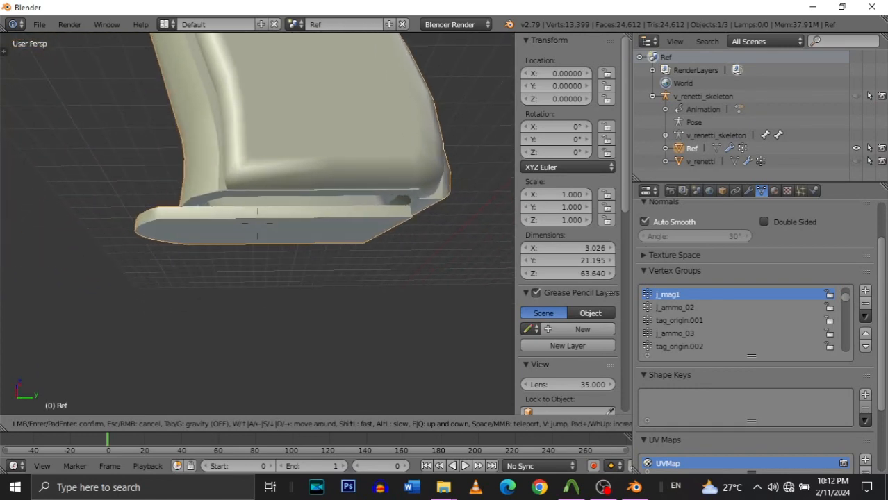
key(w)
key(d)
key(w)
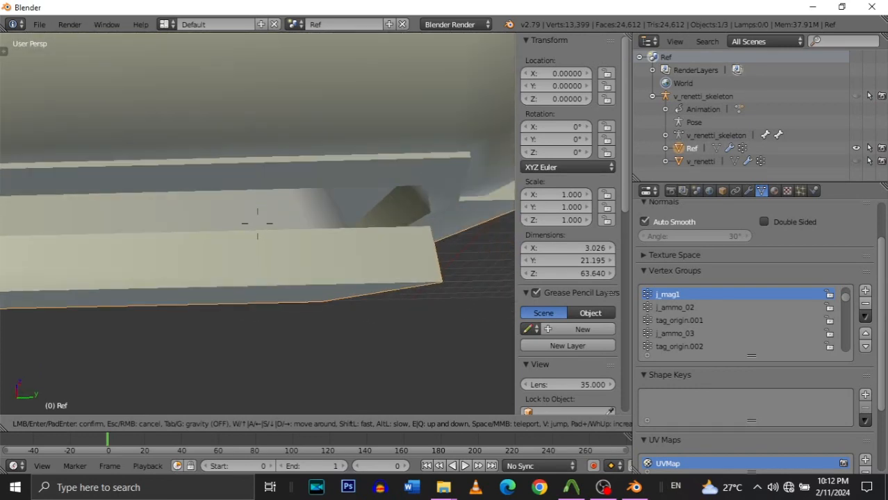
key(s)
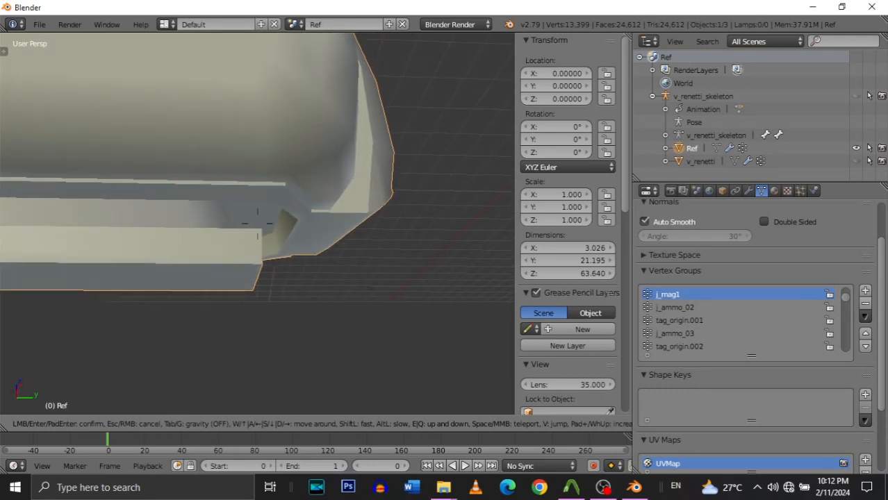
key(Escape)
Move the magazine along the X axis to a median X of about -0.613.
key(Tab)
key(a)
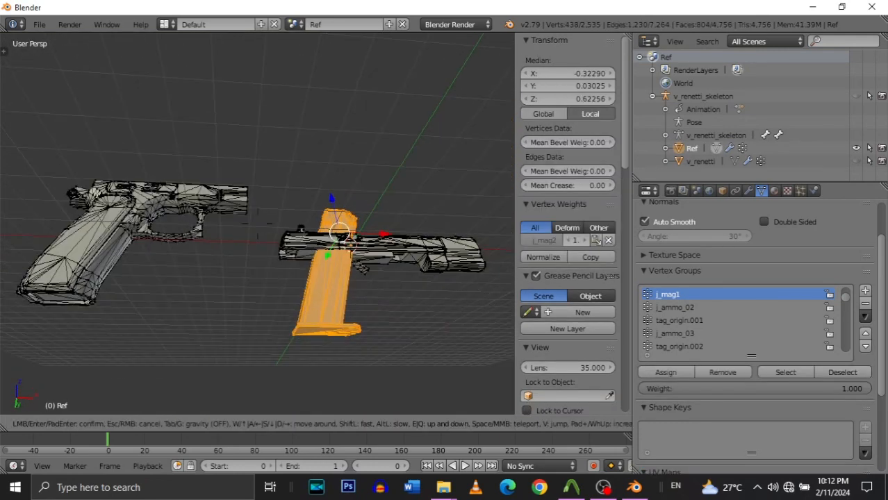
key(w)
click(376, 220)
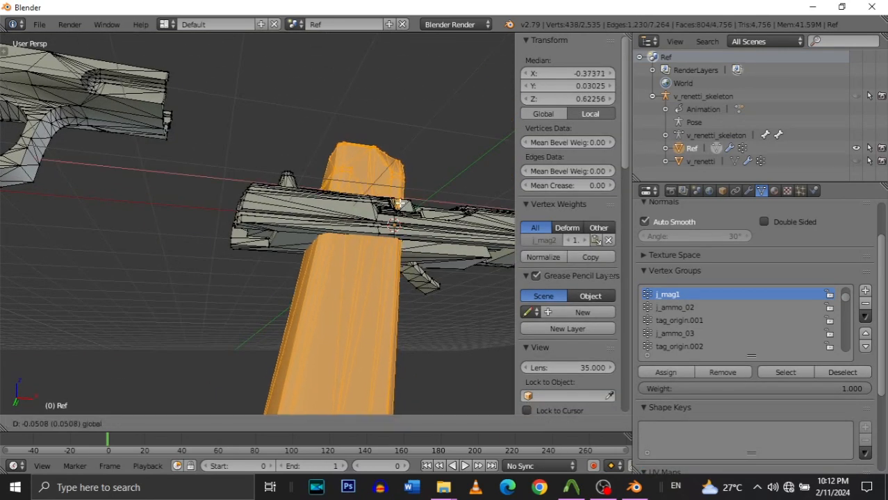
Recheck the magazine base against the grip in the posed view and nudge the magazine slightly in the positive X direction.
key(Tab)
key(shift+f)
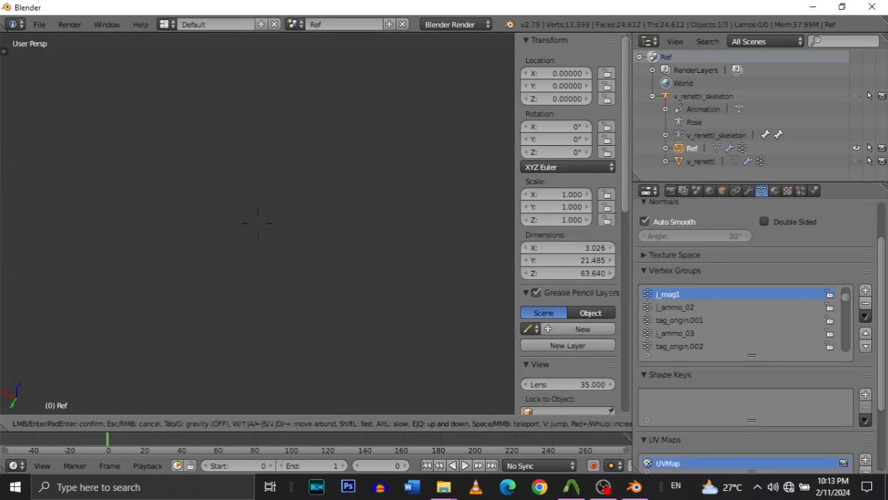
key(d)
key(s)
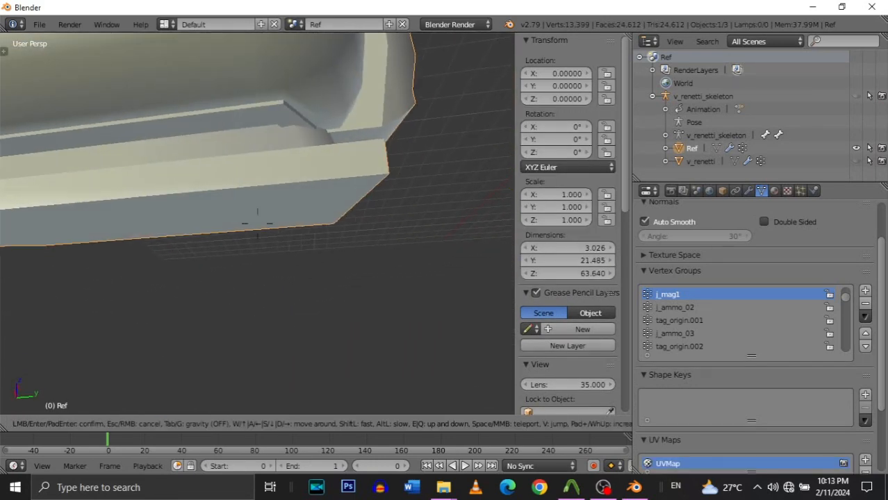
click(258, 224)
key(Tab)
key(shift+f)
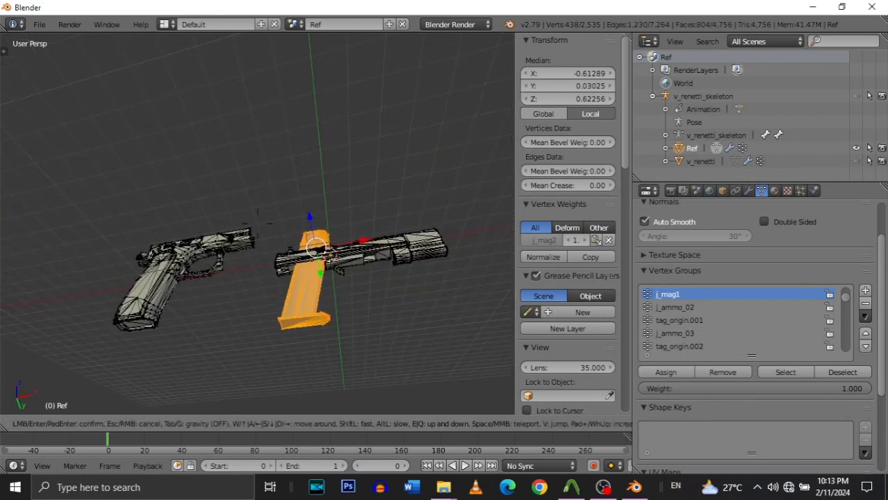
key(w)
click(267, 219)
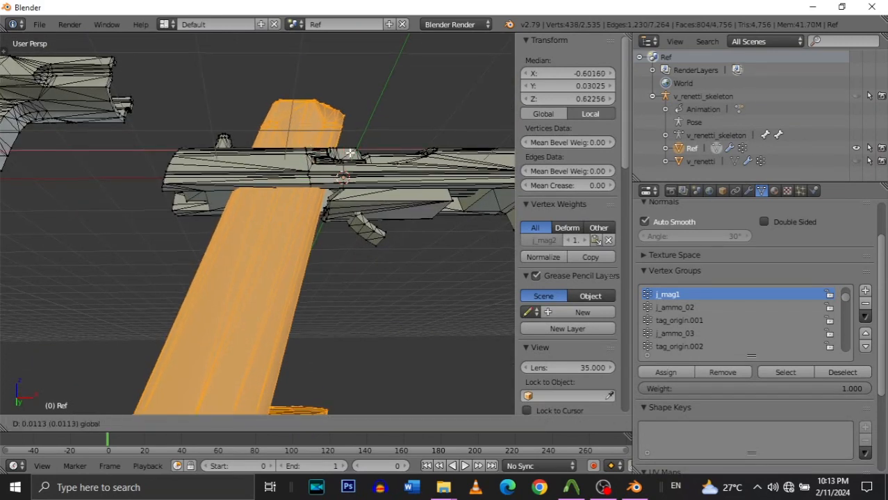
Inspect the magazine base plate against the front and rear of the grip's bottom in the posed view.
key(Tab)
key(shift+f)
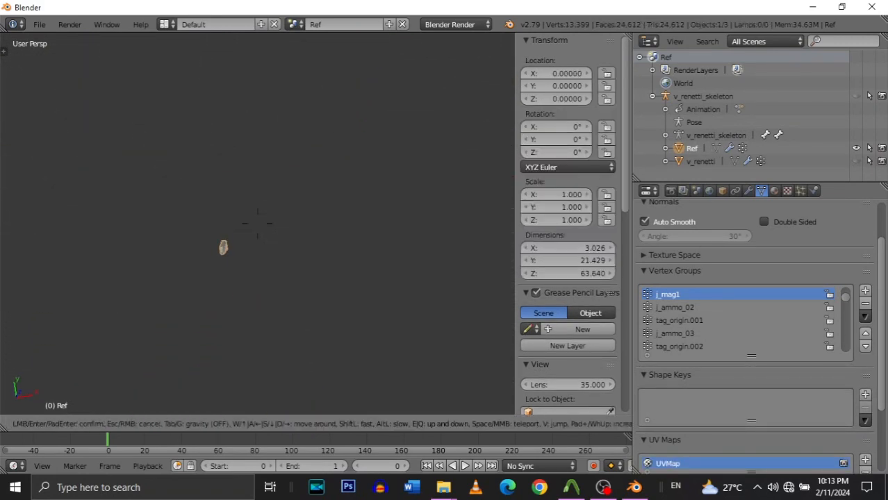
key(w)
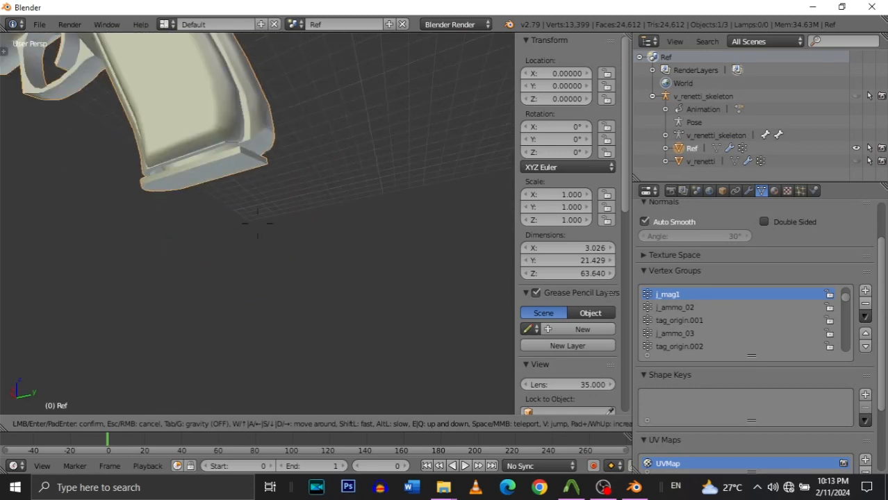
key(w)
key(a)
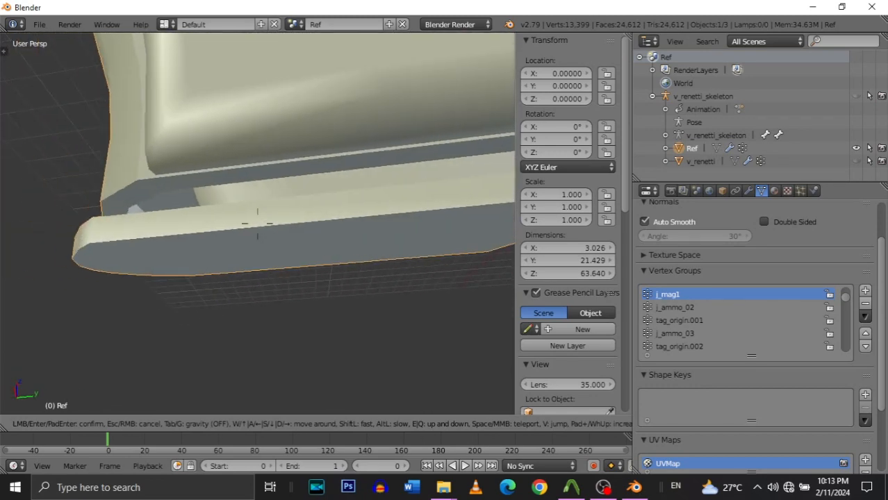
key(d)
key(a)
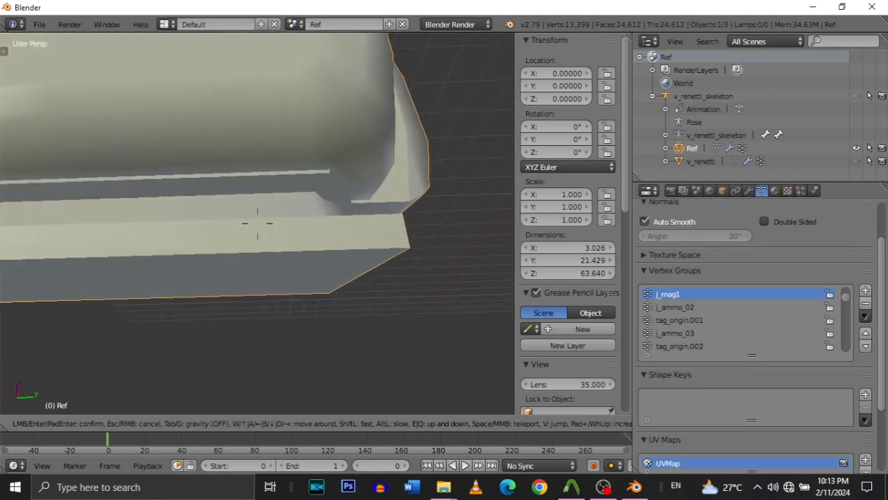
key(Escape)
Move the magazine in the positive X direction to a median X of about -0.540.
key(Tab)
key(shift+f)
key(w)
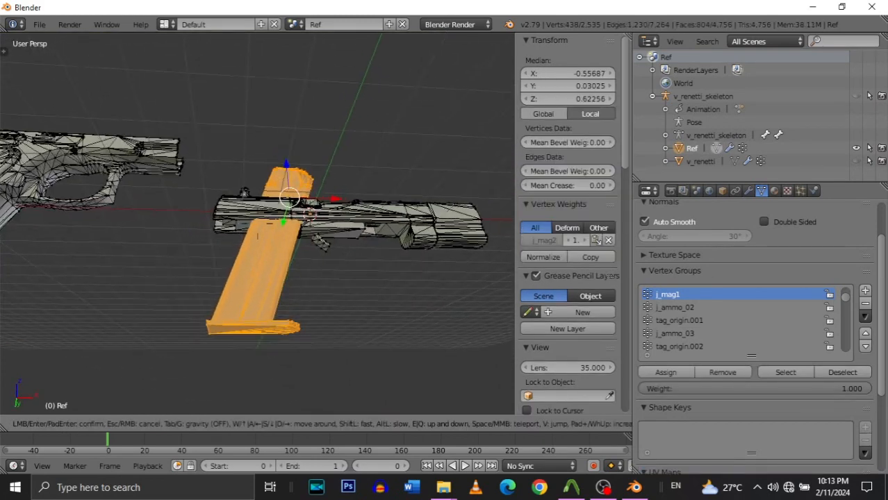
click(344, 165)
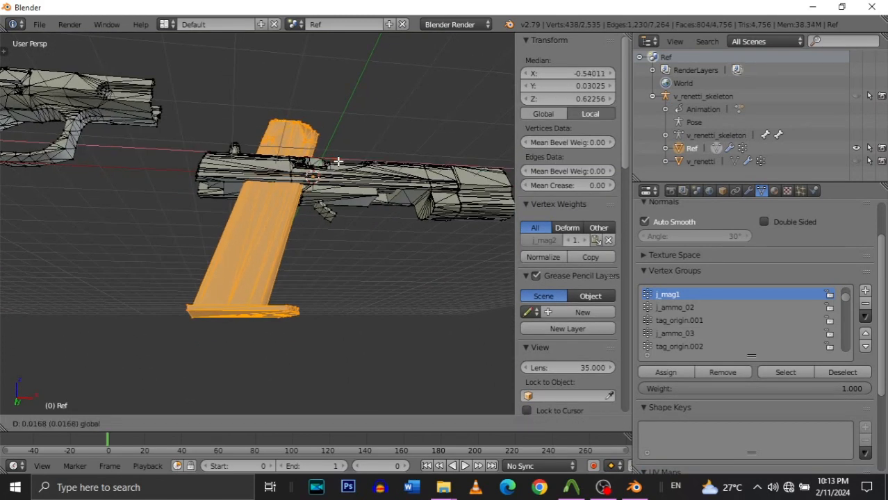
click(339, 162)
Recheck the magazine base in the posed view and move the magazine along X to a median X of about -0.502.
key(Tab)
key(w)
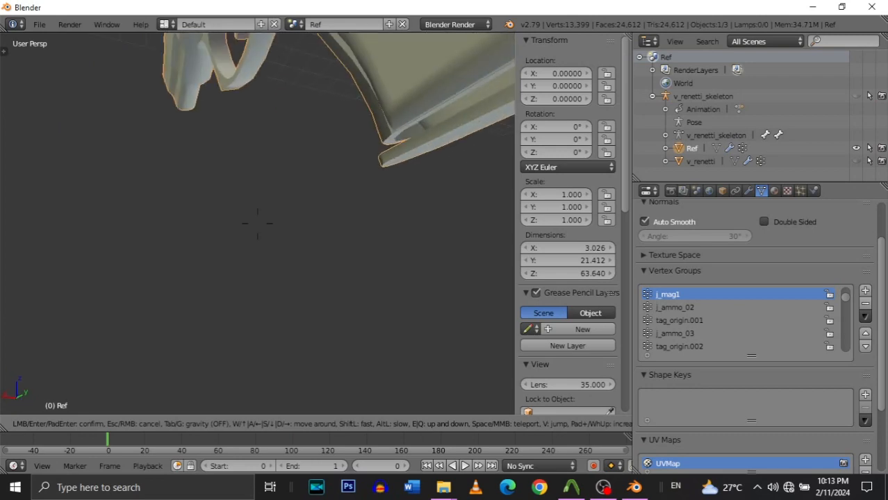
click(253, 223)
key(Tab)
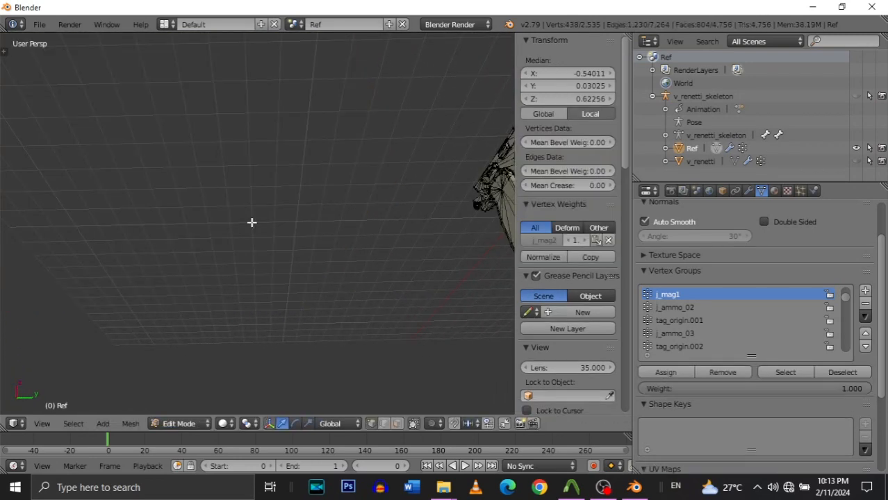
key(shift+f)
key(s)
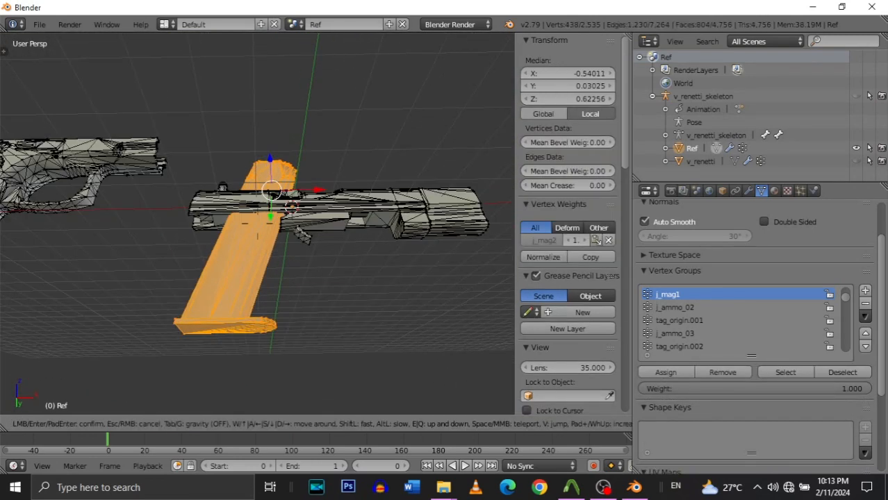
click(317, 191)
Examine the magazine base plate and the gap beneath the grip from both sides of the posed pistol.
key(Tab)
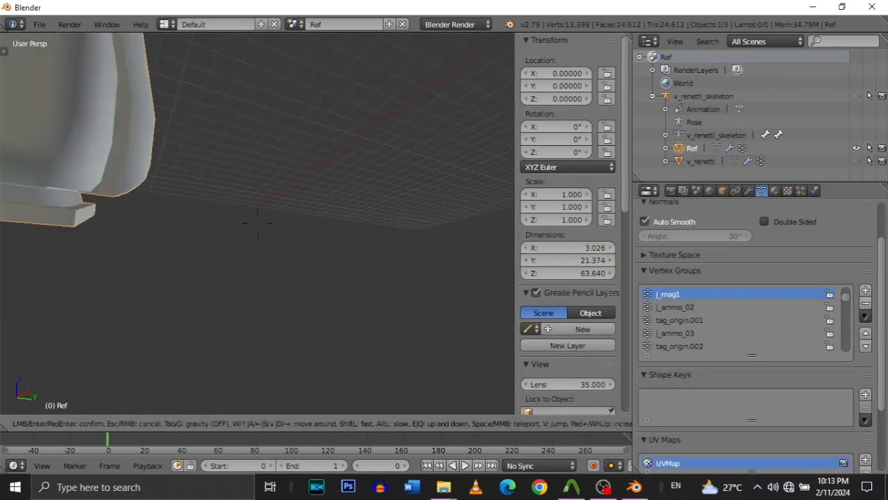
key(q)
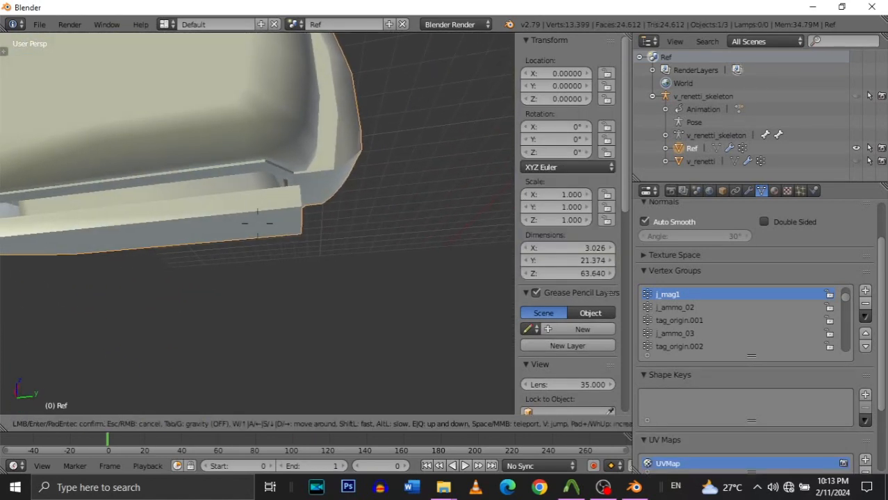
key(a)
key(w)
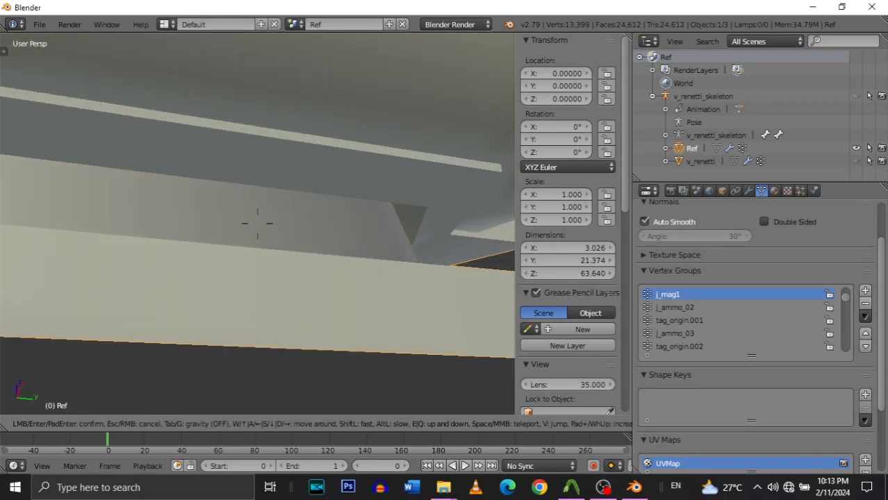
key(a)
key(s)
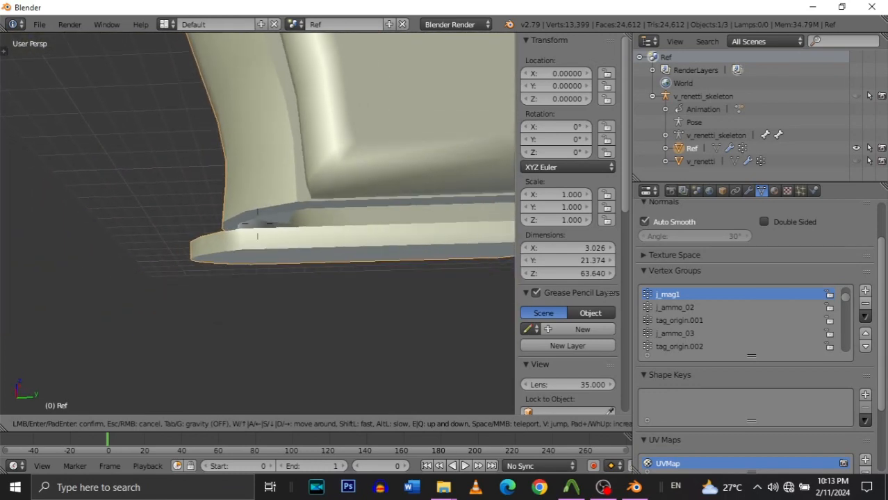
key(s)
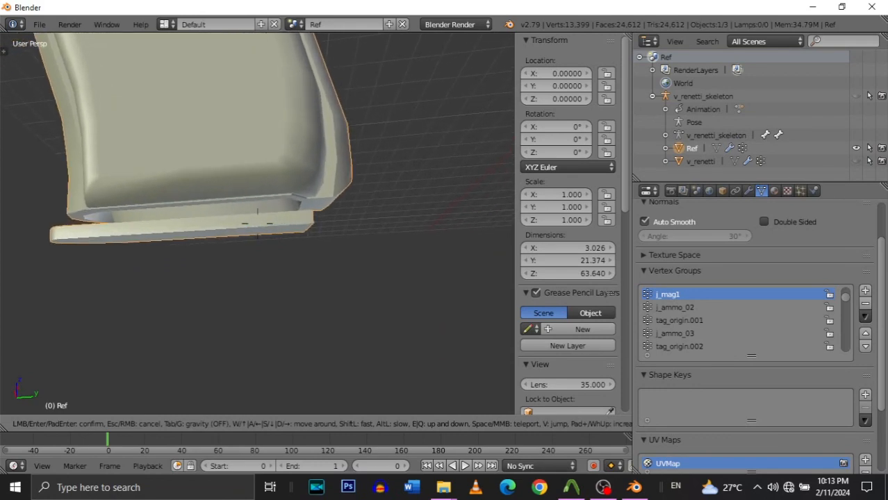
key(w)
key(d)
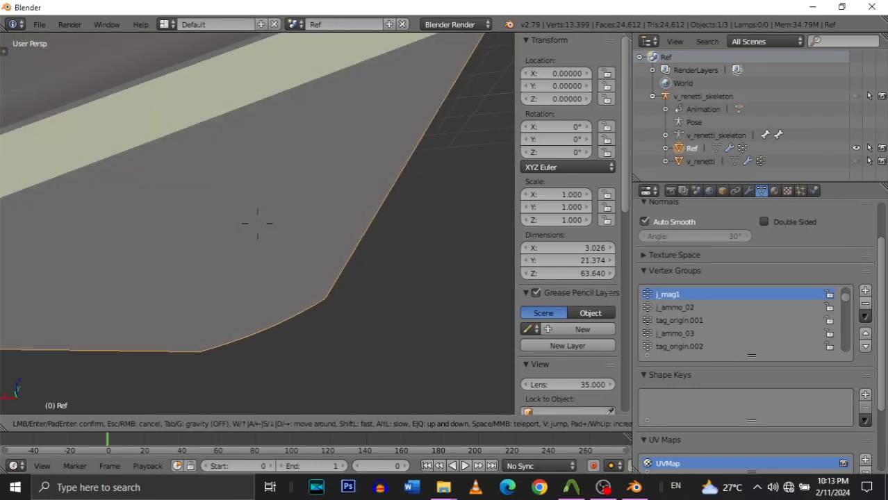
key(s)
key(w)
key(s)
key(w)
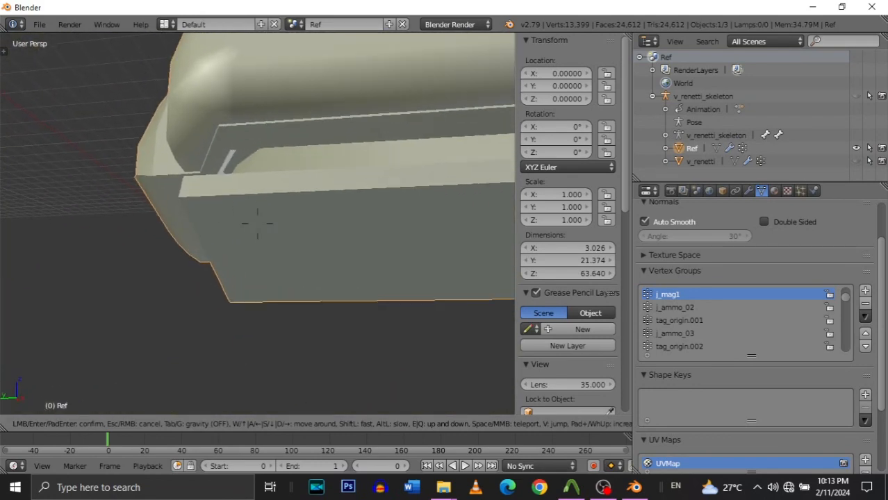
key(s)
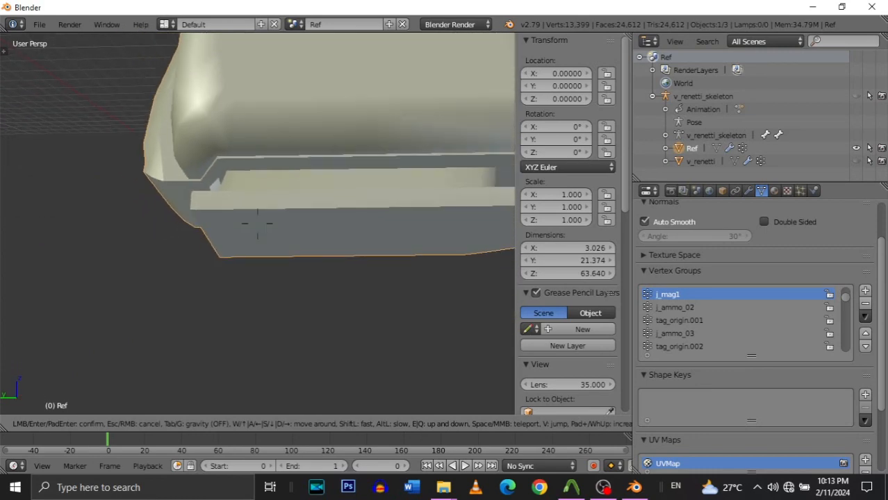
Shift the magazine along the X axis to a median X of about -0.487.
key(Tab)
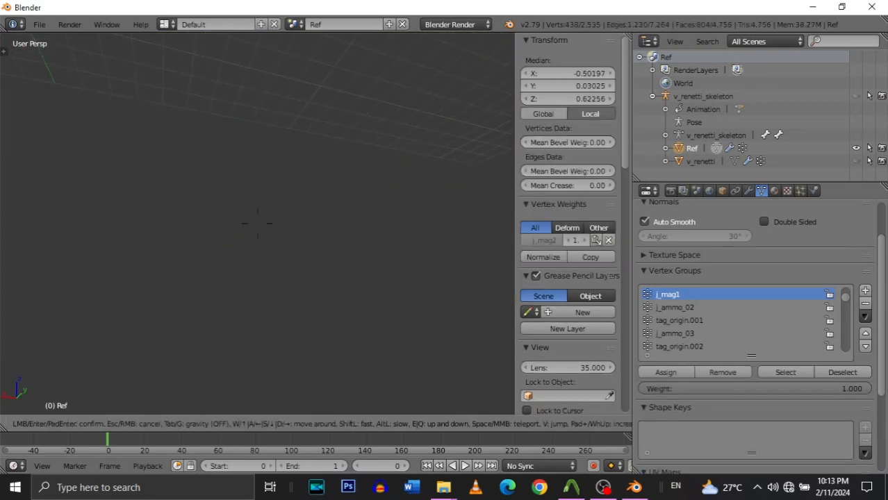
key(w)
click(324, 181)
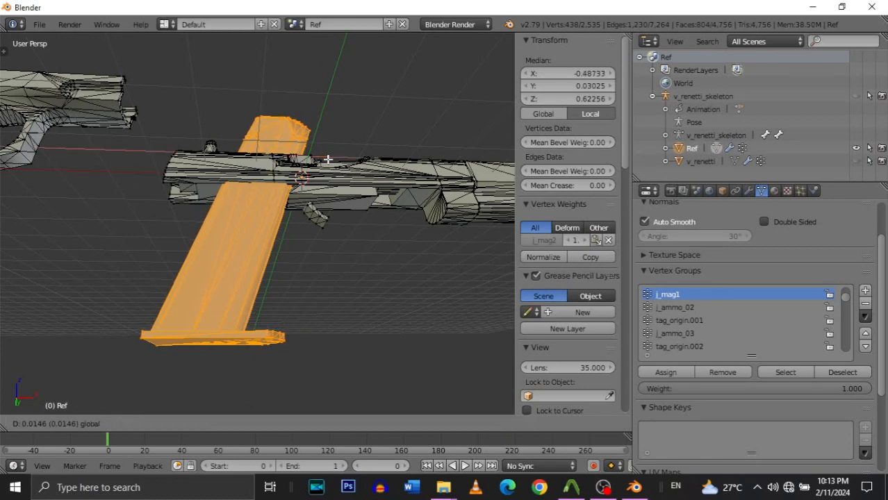
click(328, 159)
Inspect the base plate's corner and underside against the grip's rear edge in the posed view.
key(Tab)
key(shift+f)
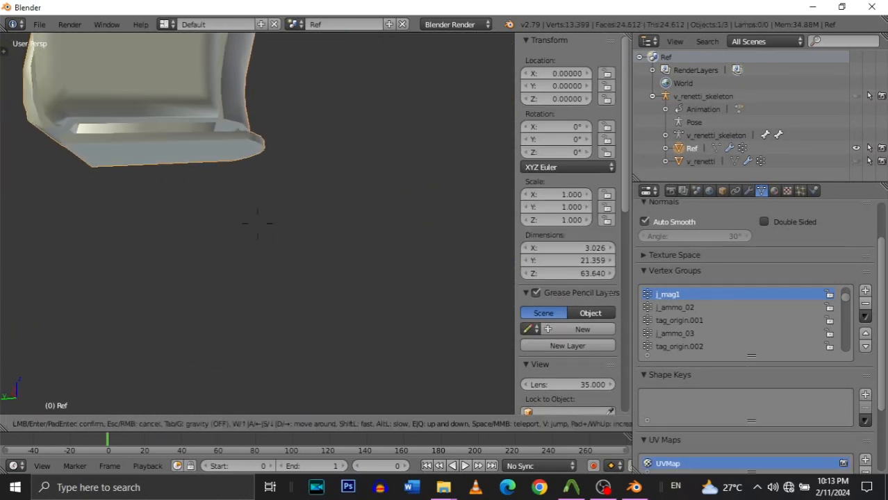
key(w)
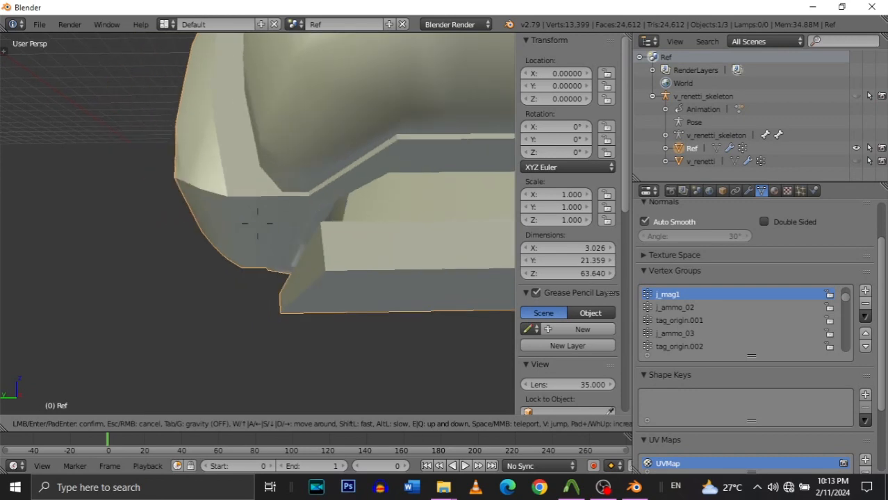
key(w)
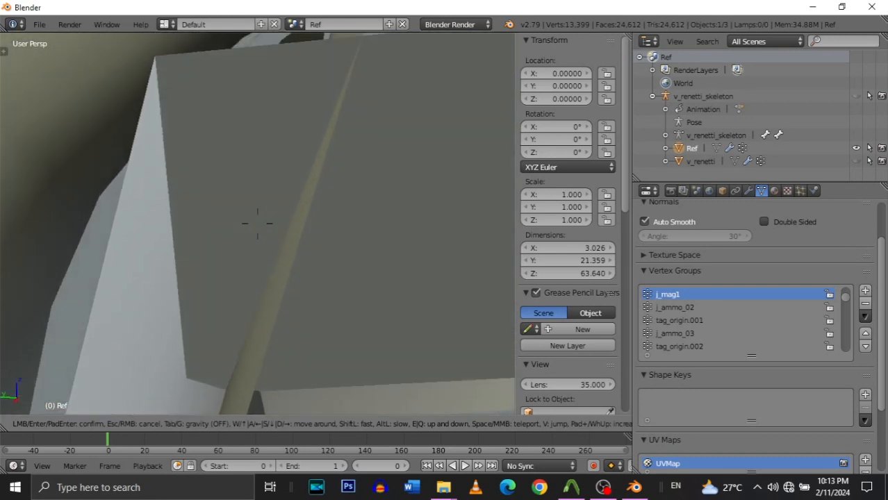
key(s)
key(w)
key(s)
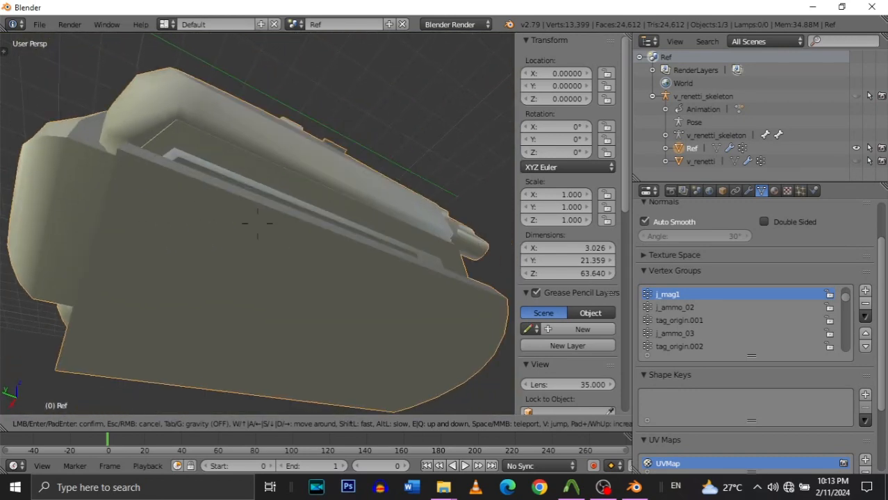
key(d)
key(a)
key(w)
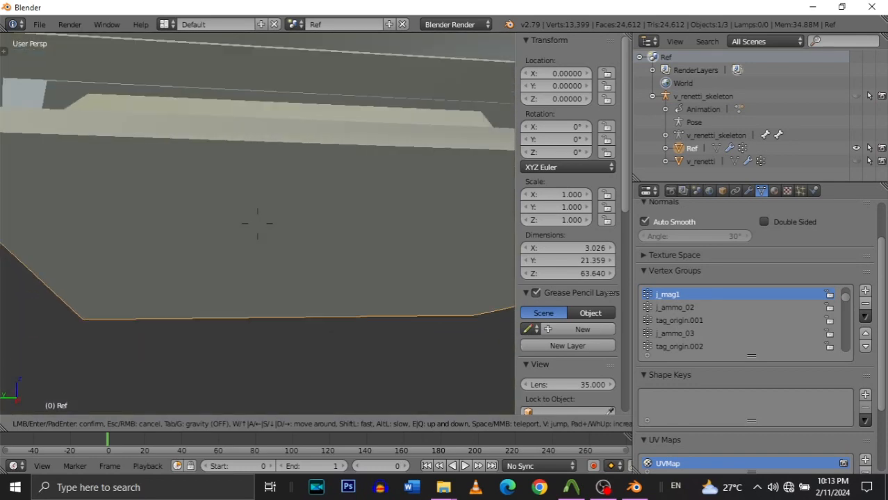
key(s)
click(257, 223)
Nudge the magazine along the X axis to a median X of about -0.457.
key(Tab)
key(shift+f)
key(w)
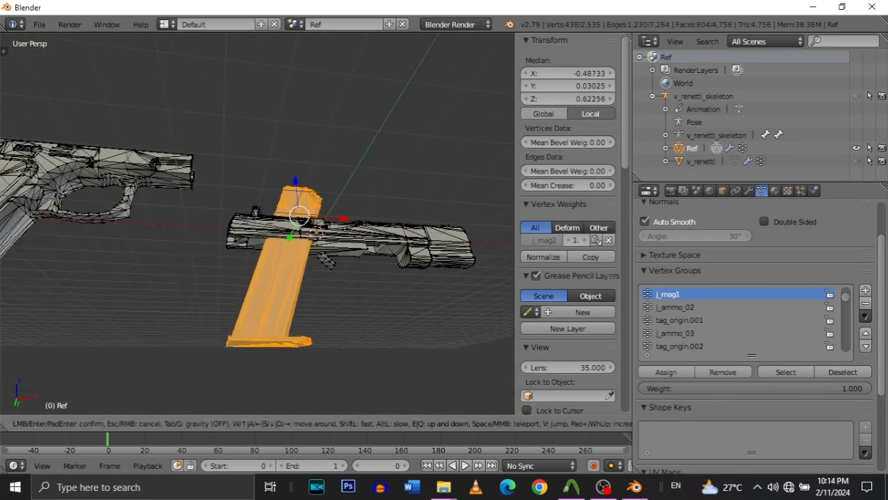
click(340, 179)
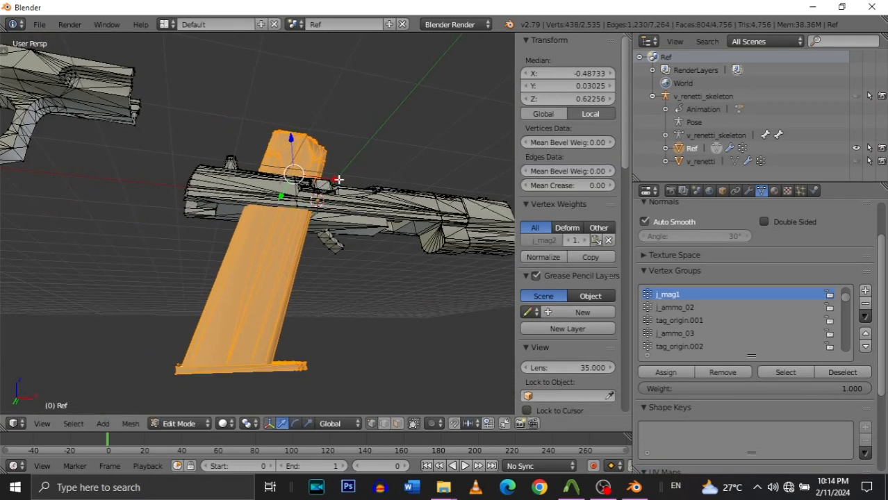
Check the posed magazine against the grip and raise the magazine along Z to a median Z of about 0.668.
key(Tab)
key(shift+f)
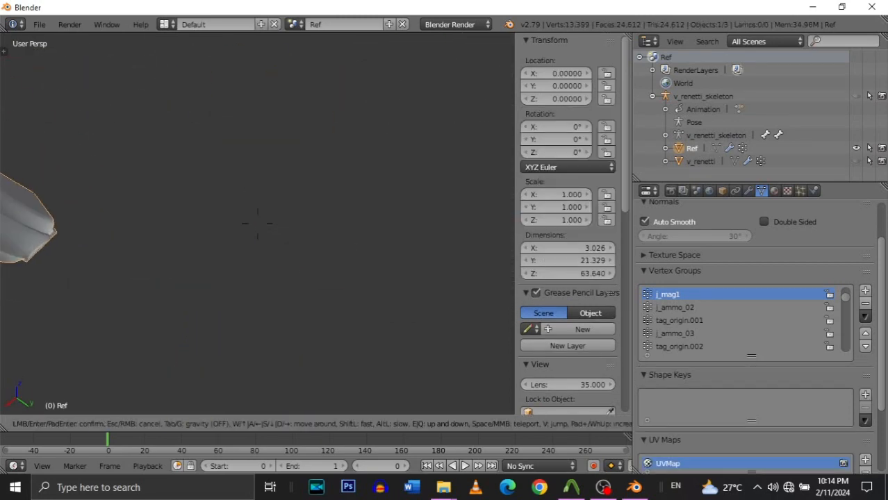
key(w)
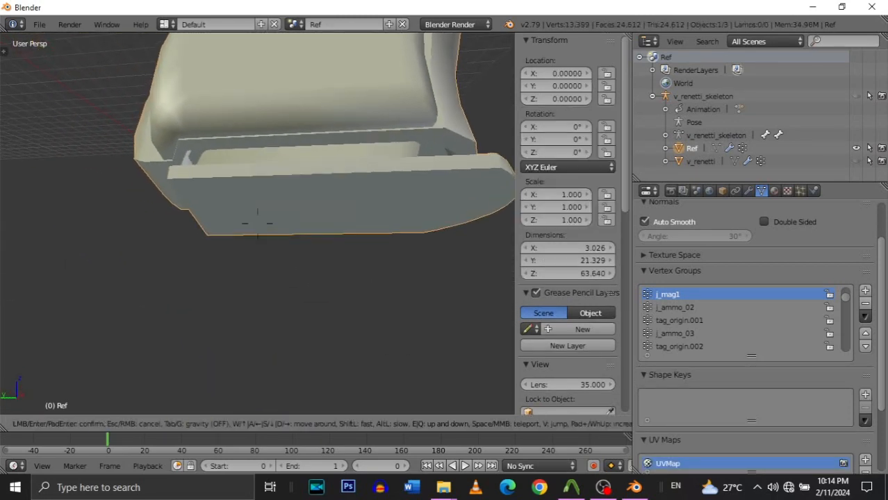
key(s)
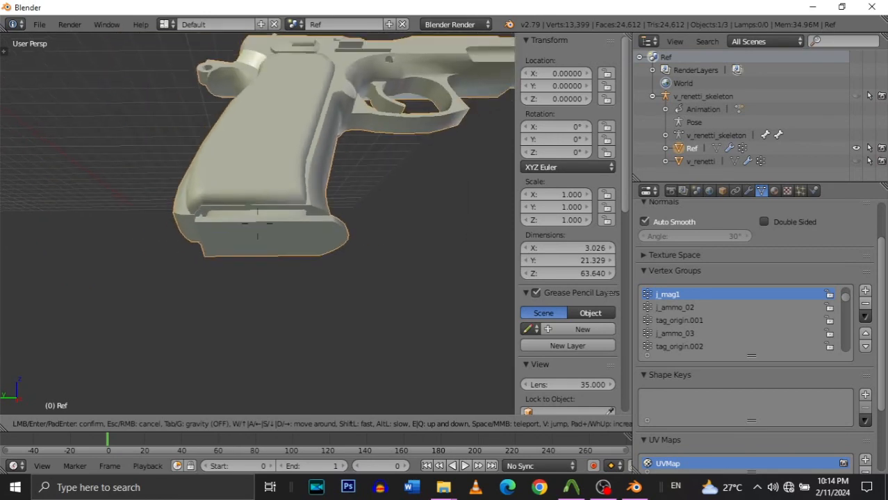
key(w)
click(263, 247)
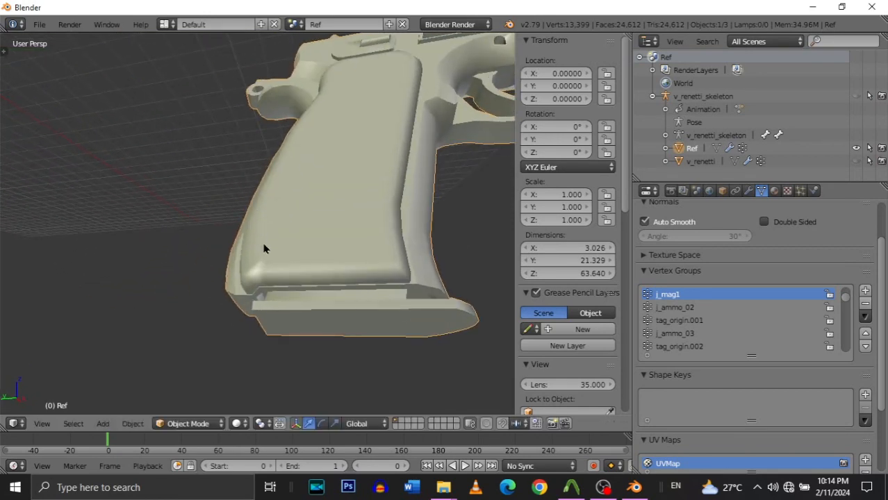
key(Tab)
key(shift+f)
key(w)
click(258, 224)
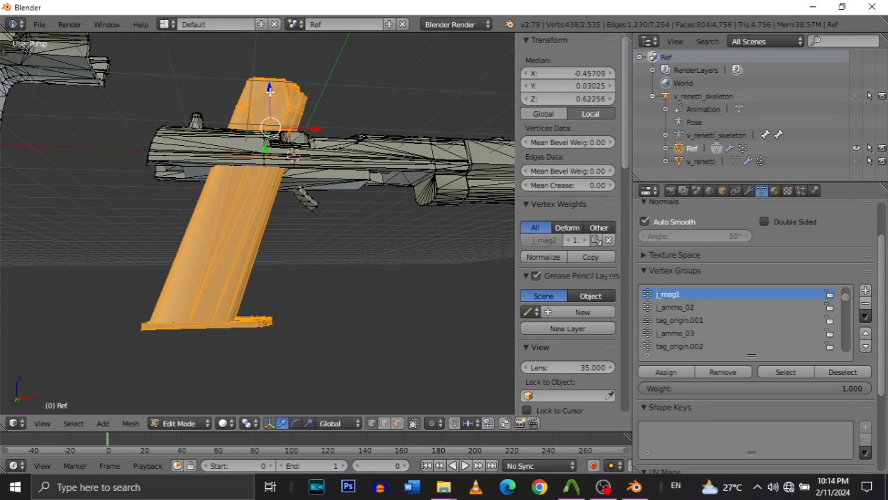
drag(270, 89, 271, 92)
Recheck the gap under the posed grip and raise the magazine slightly further along the Z axis.
key(Tab)
key(shift+f)
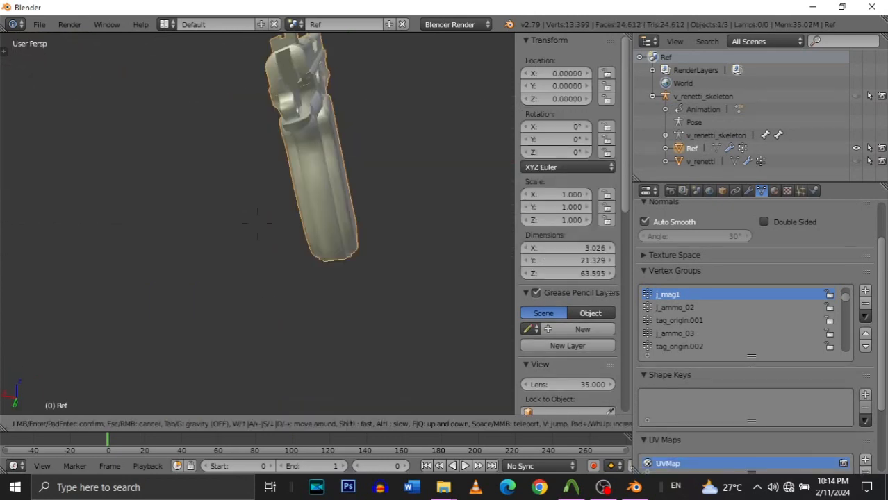
key(w)
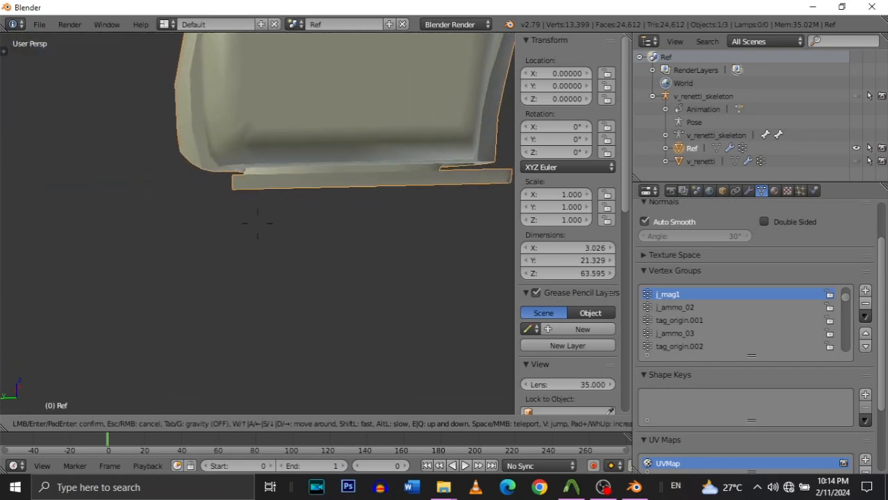
click(258, 230)
key(Tab)
key(shift+f)
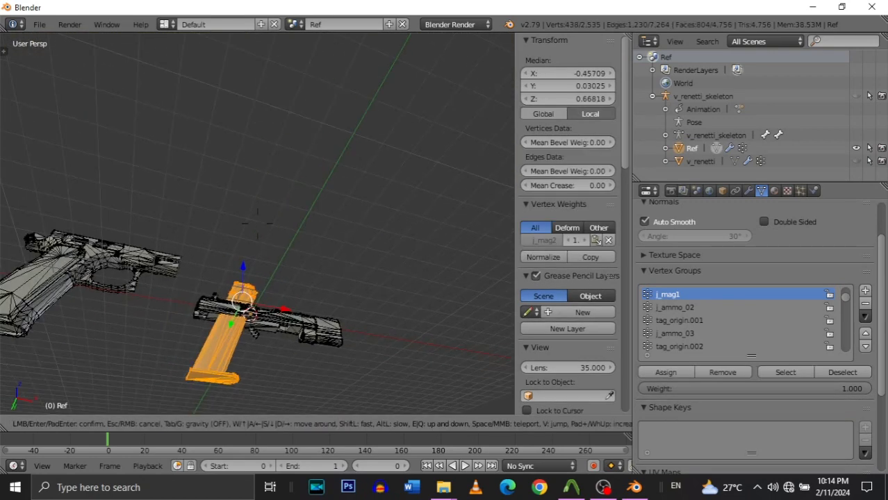
key(w)
click(258, 223)
drag(252, 127, 255, 125)
key(Tab)
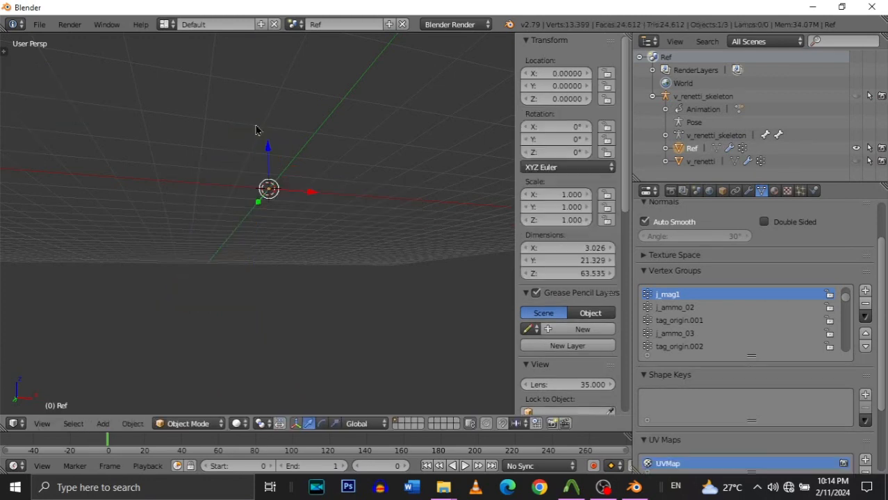
Check the posed magazine base plate against the grip and lower the magazine along Z to a median Z of about 0.715.
key(shift+f)
key(w)
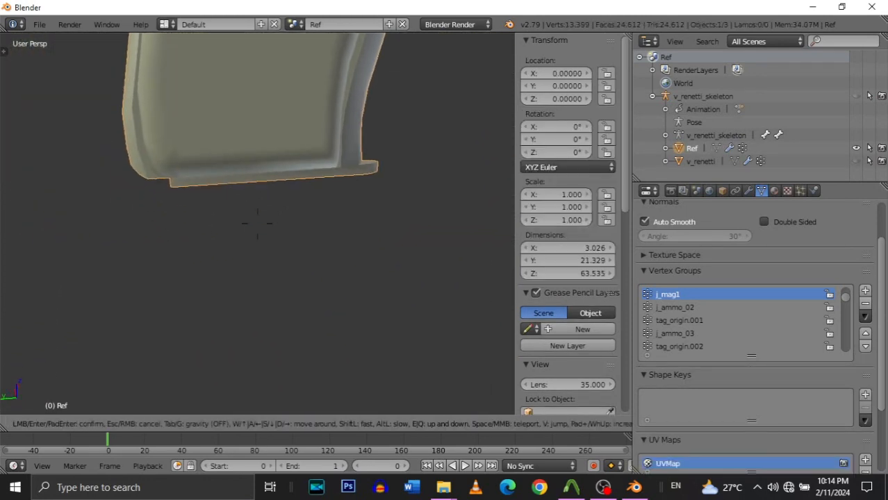
key(d)
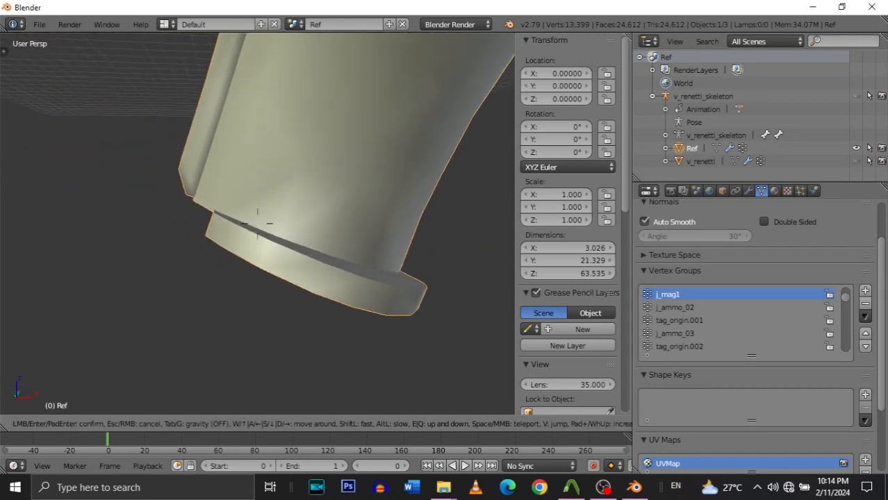
click(257, 223)
key(Tab)
key(shift+f)
key(w)
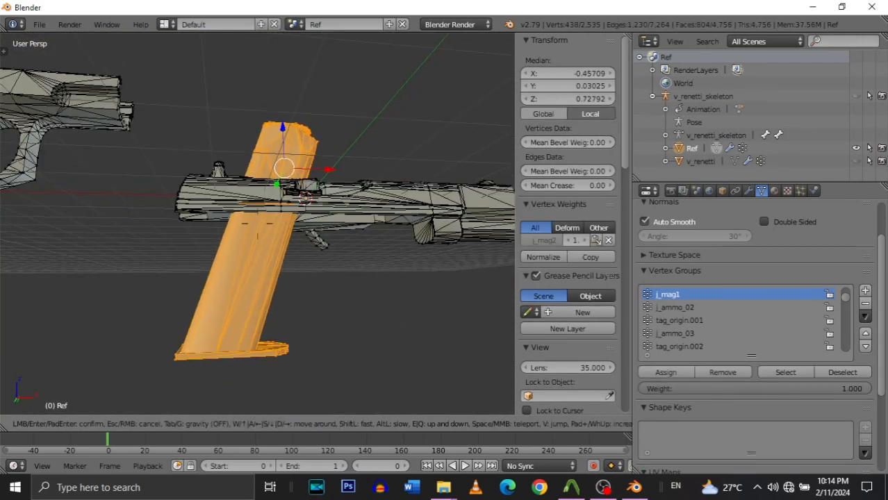
click(264, 211)
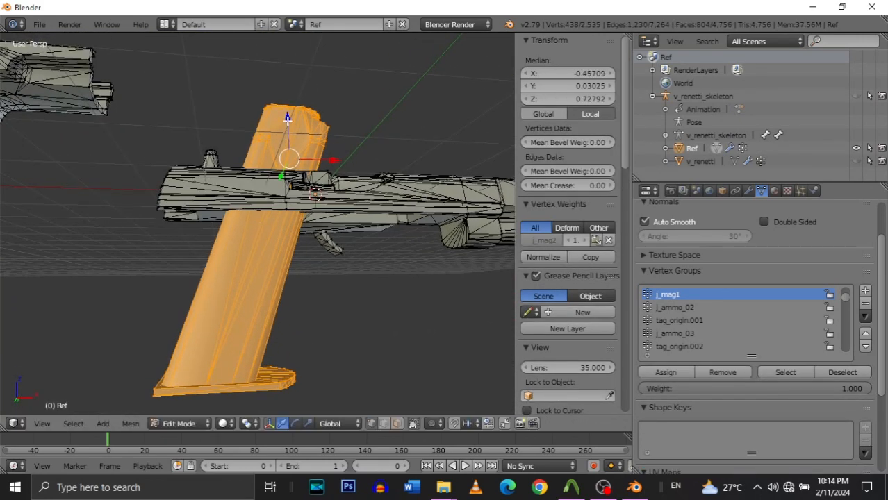
drag(287, 119, 287, 119)
drag(287, 119, 287, 122)
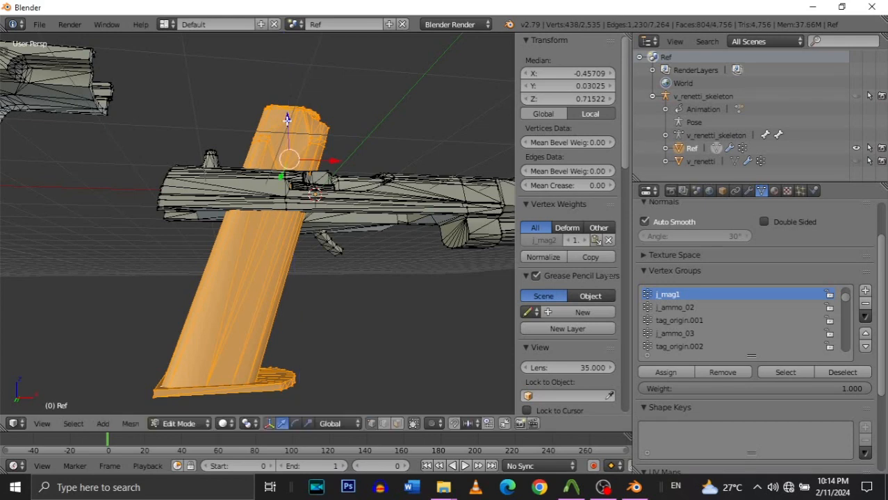
Inspect the seam between the magazine base plate and the grip from the side, rear and front in the posed view.
key(Tab)
key(shift+f)
key(w)
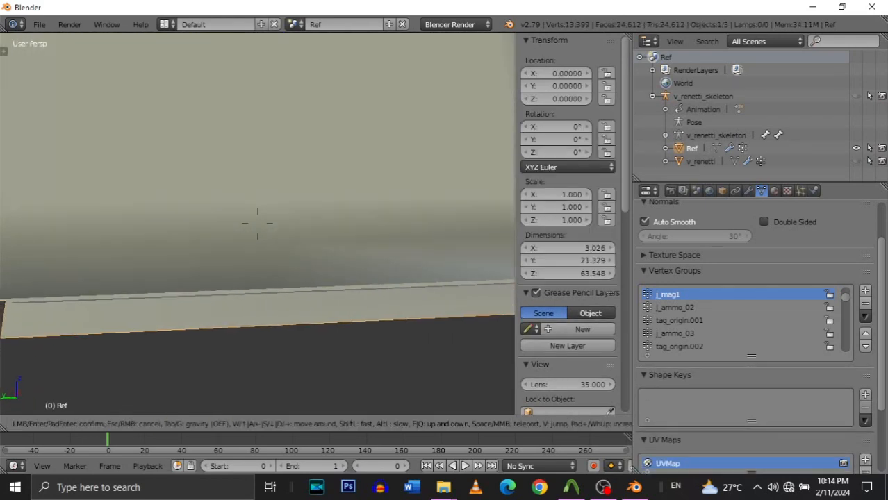
key(s)
key(d)
key(w)
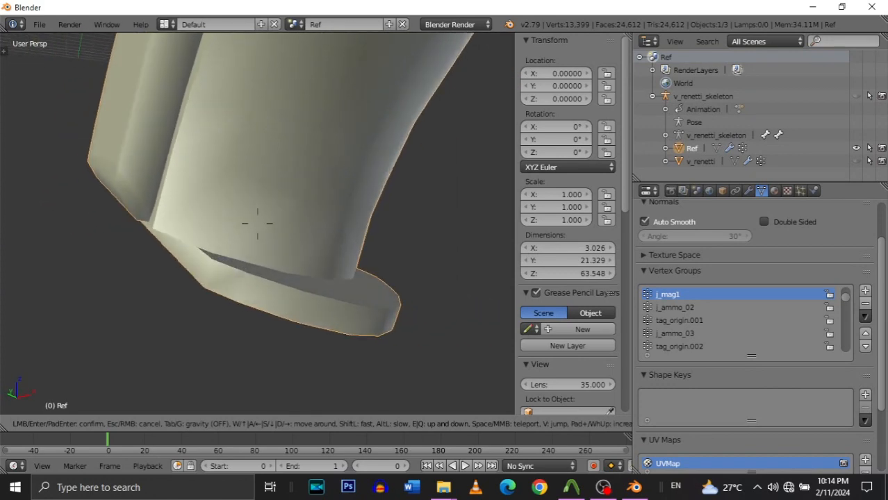
key(s)
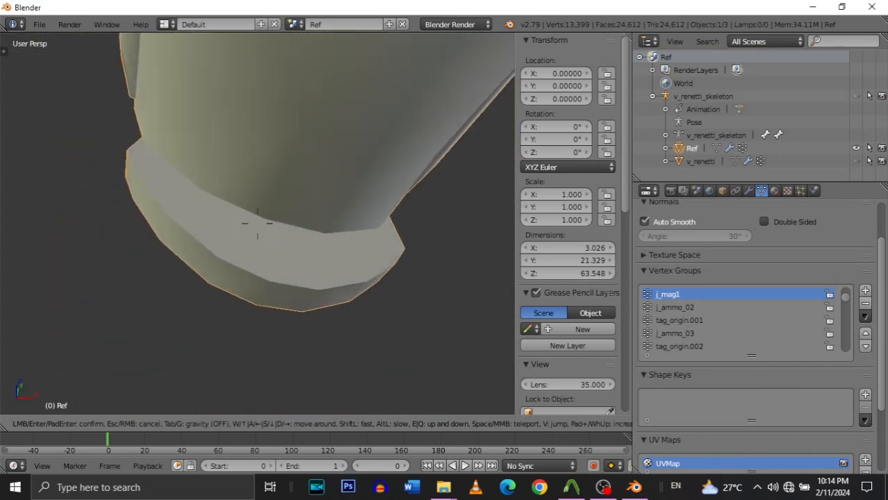
key(w)
key(d)
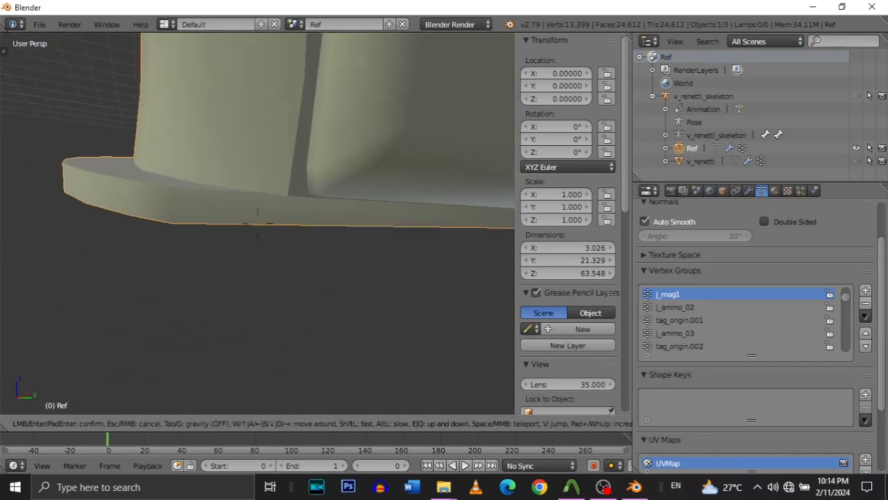
key(w)
click(258, 225)
key(shift+f)
key(w)
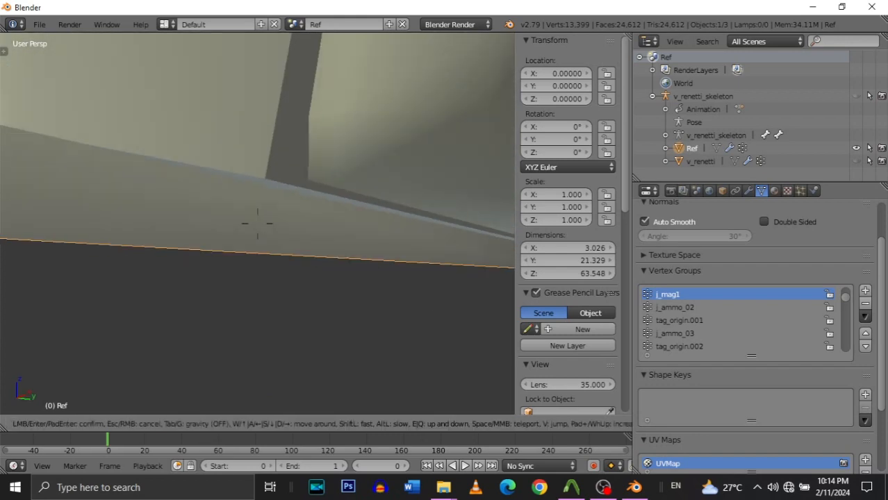
Examine the whole posed pistol, including the trigger area, grip side, slide rear and hammer, from several angles.
key(s)
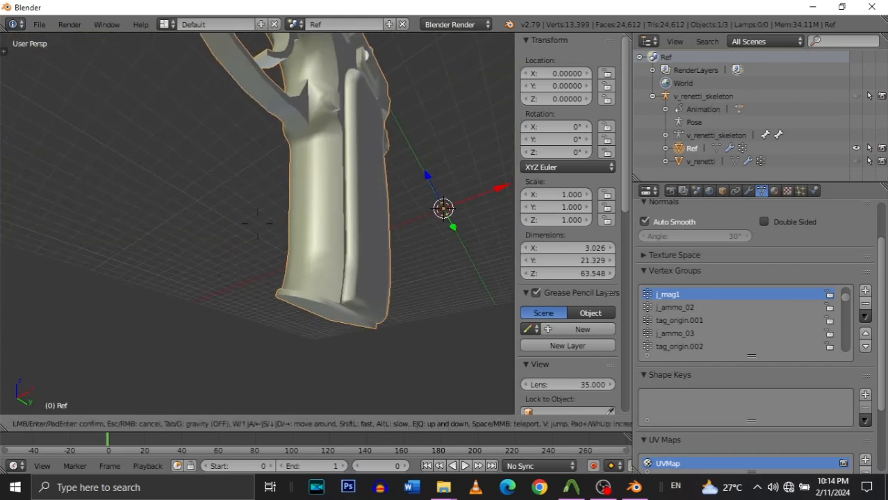
key(a)
key(w)
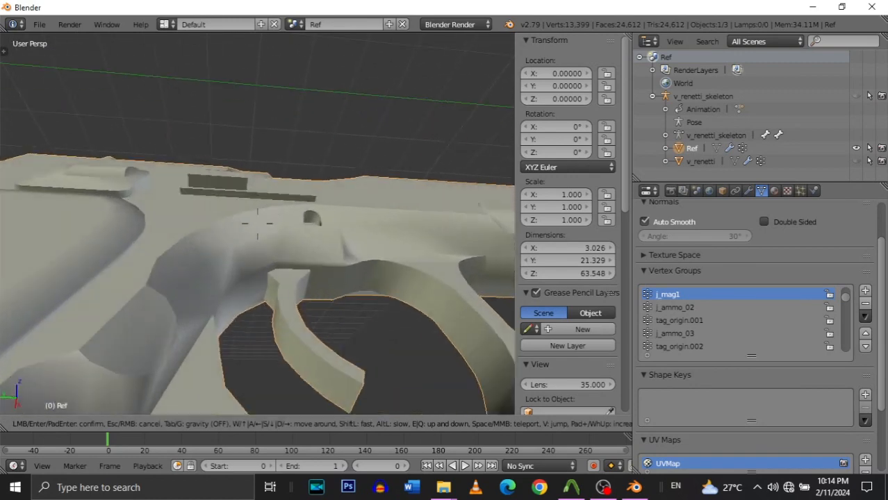
key(s)
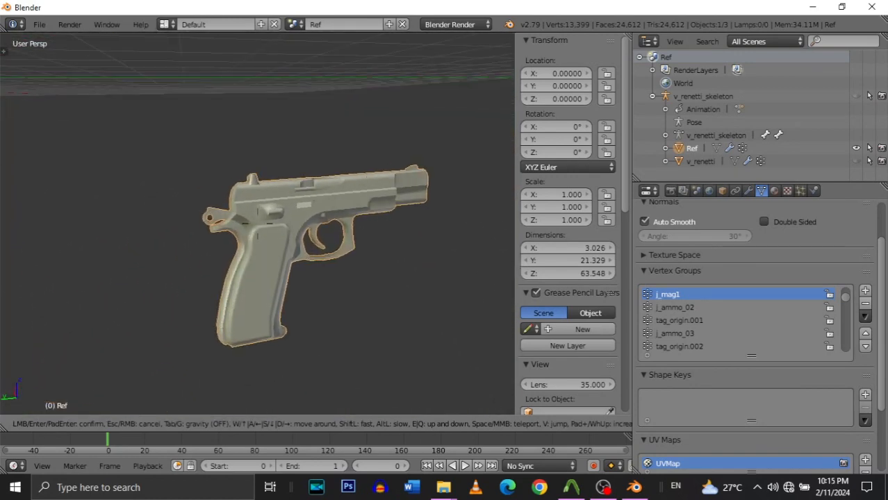
key(w)
key(s)
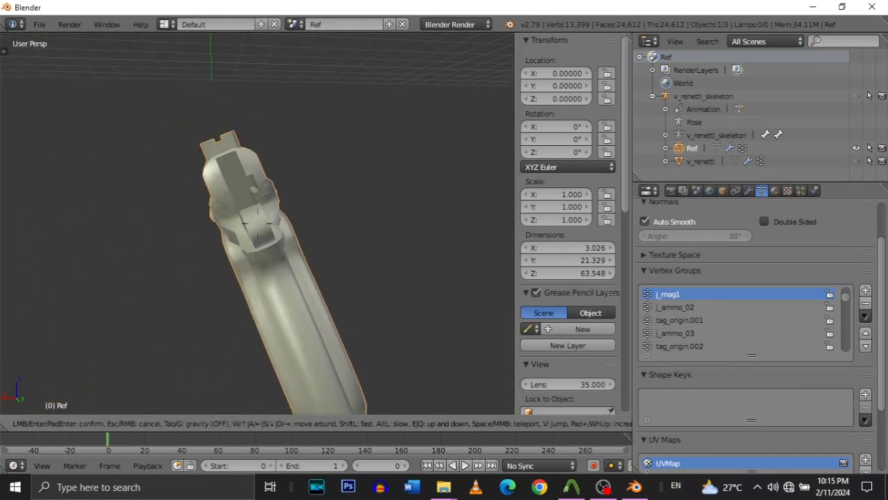
key(w)
key(s)
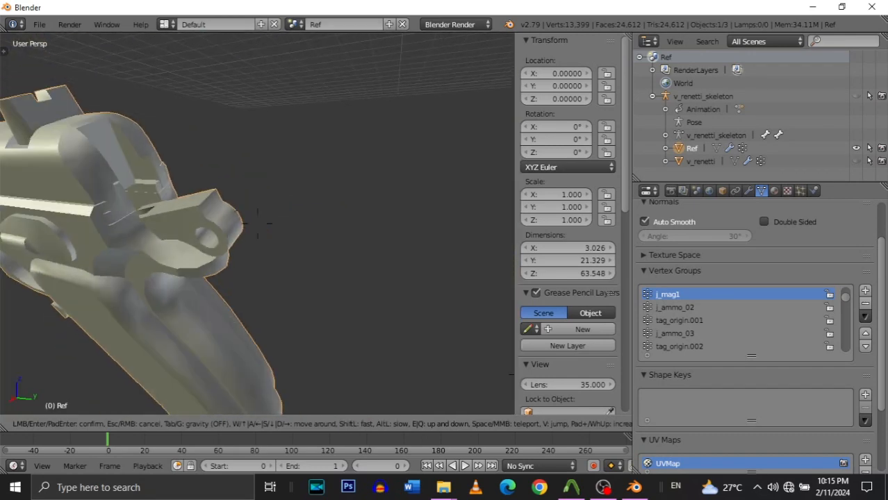
key(s)
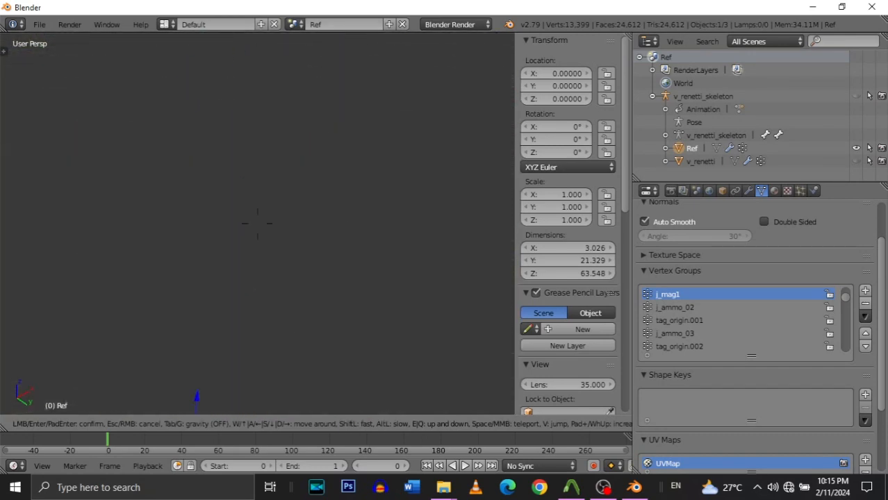
click(258, 230)
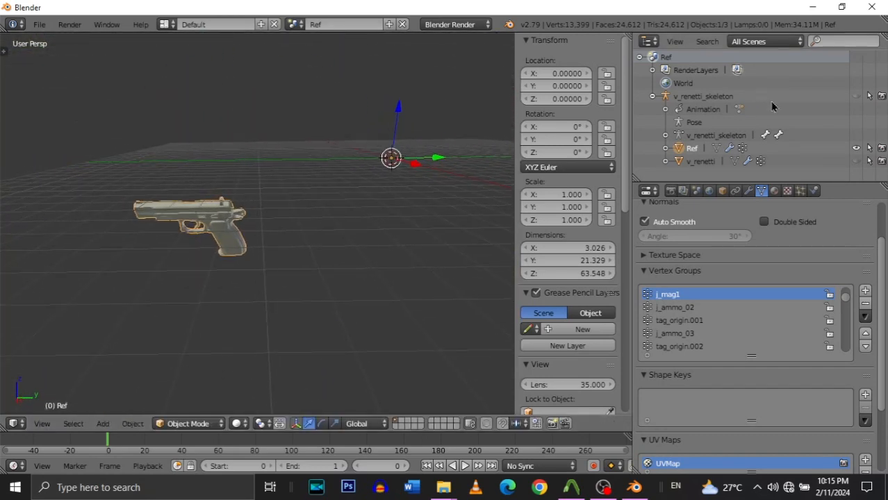
Make v_renetti_skeleton visible, review the Ref mesh with its bones, and export it in SMD format with Source Engine Export.
key(shift+f)
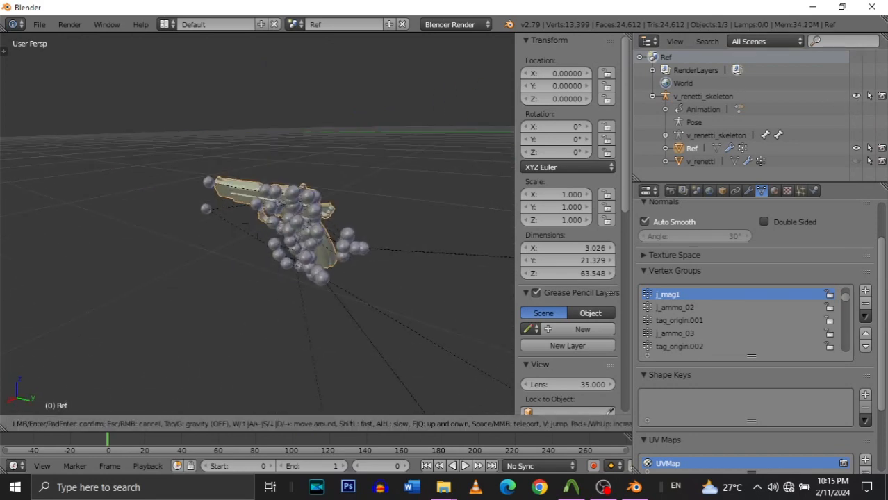
key(w)
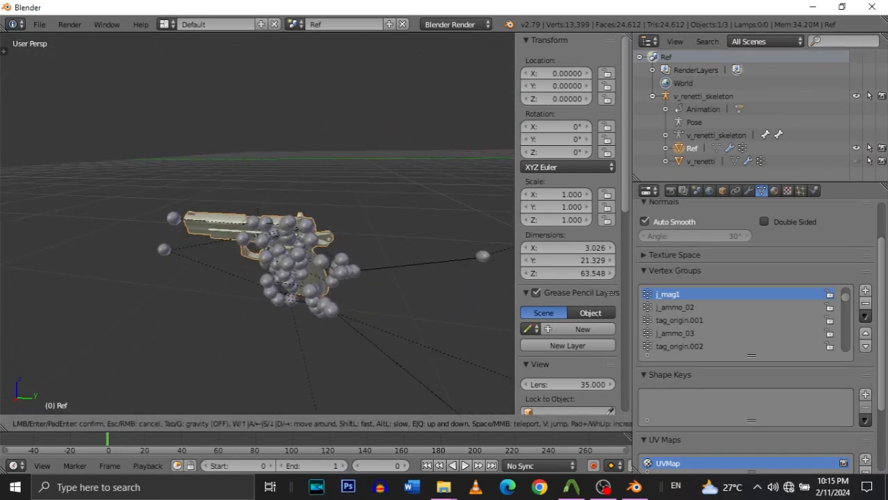
click(257, 230)
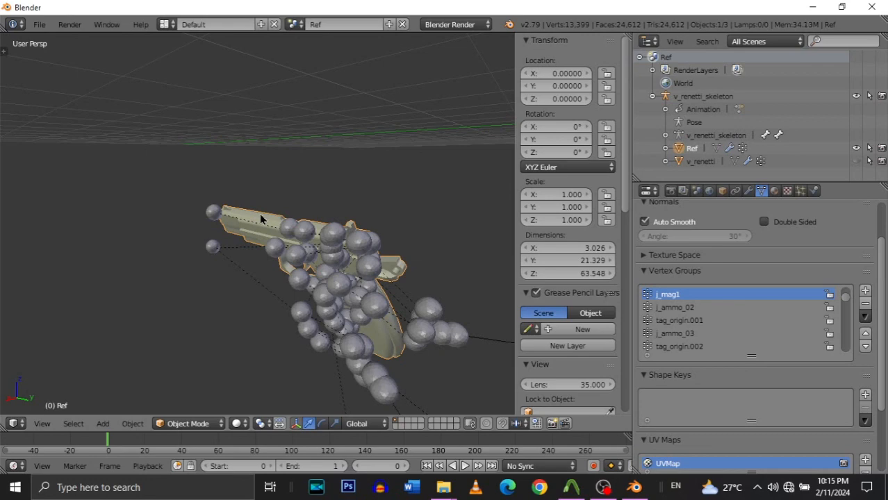
key(Tab)
key(shift+f)
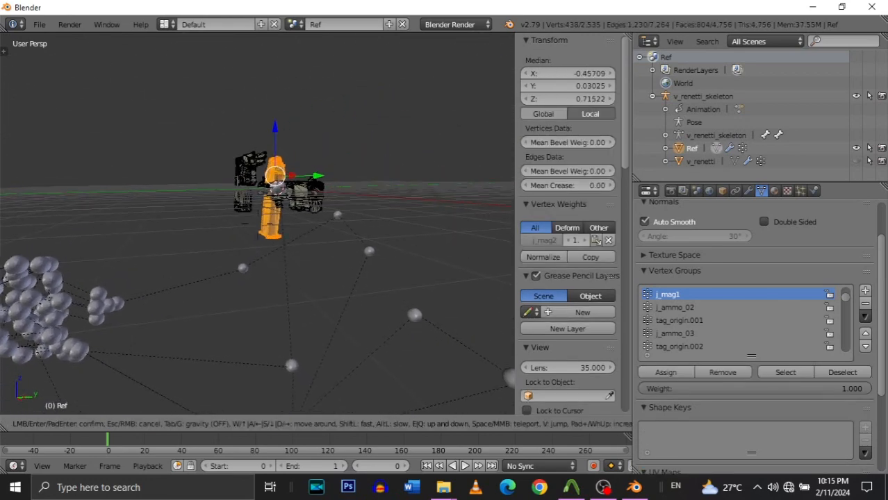
key(w)
click(371, 202)
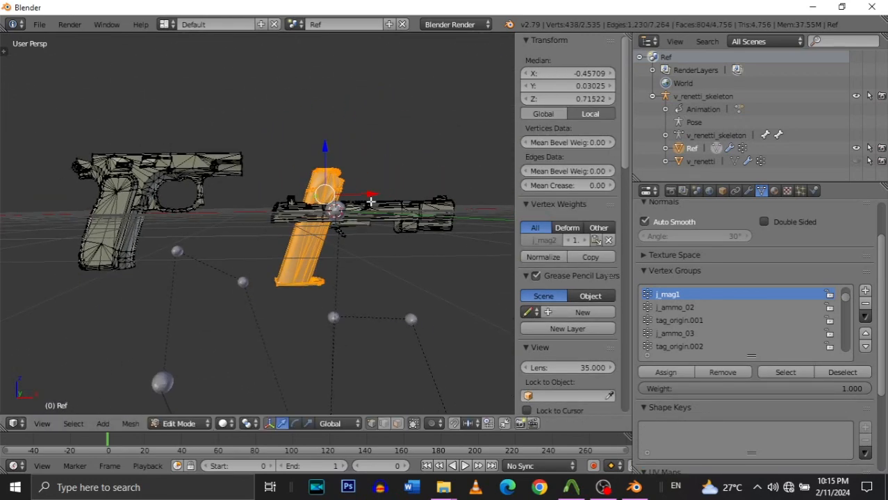
click(698, 192)
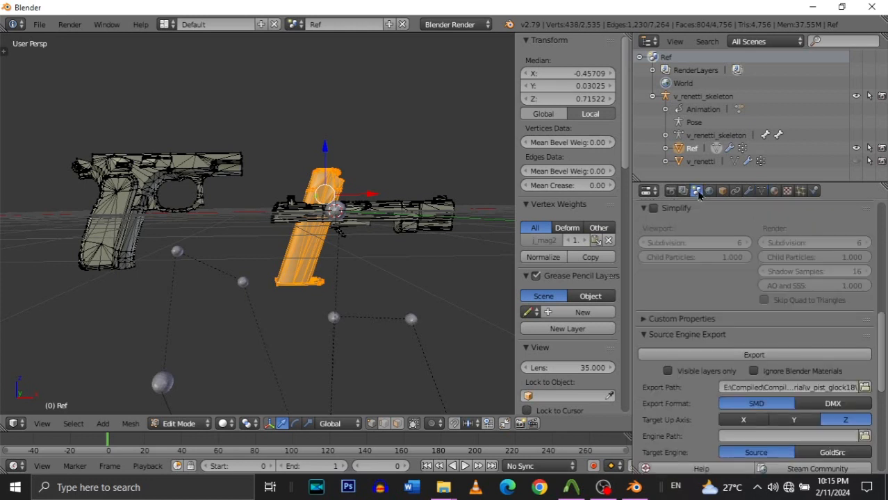
click(763, 355)
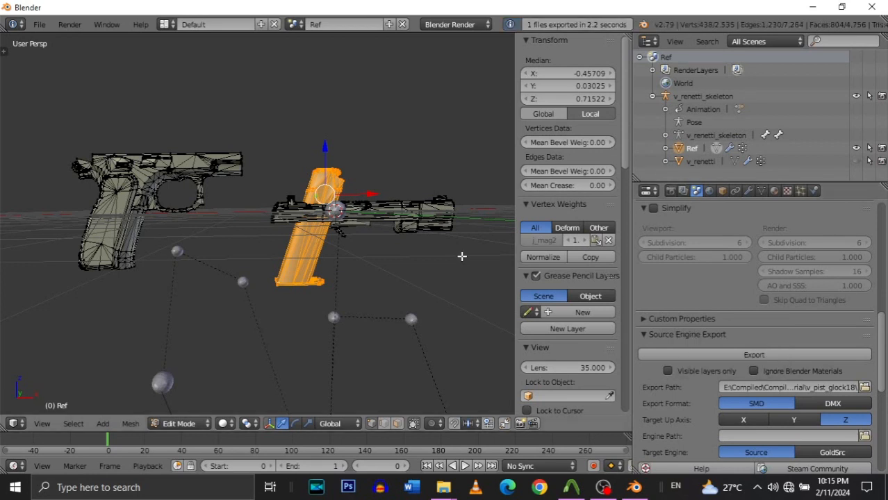
Switch to File Explorer's #Tutorial window, enter the v_pist_glock18 folder and open the v_pist_glock18 QC file in Notepad.
mouse_move(452, 492)
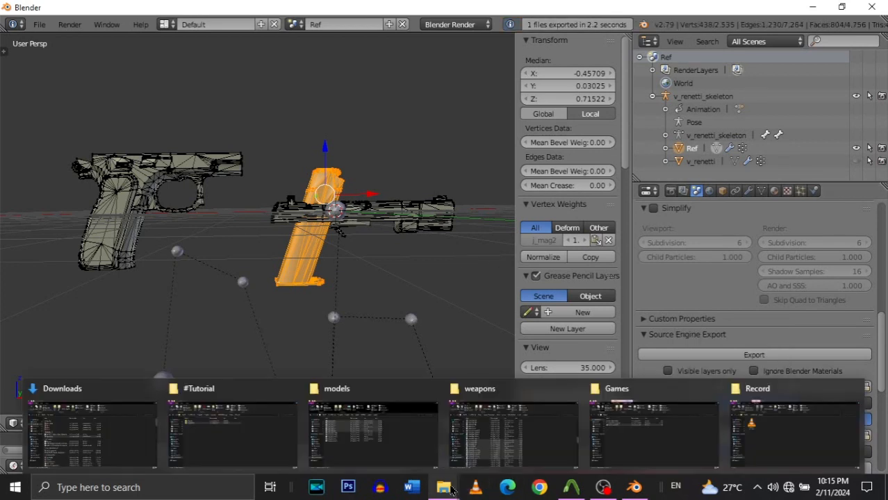
click(245, 431)
double_click(168, 162)
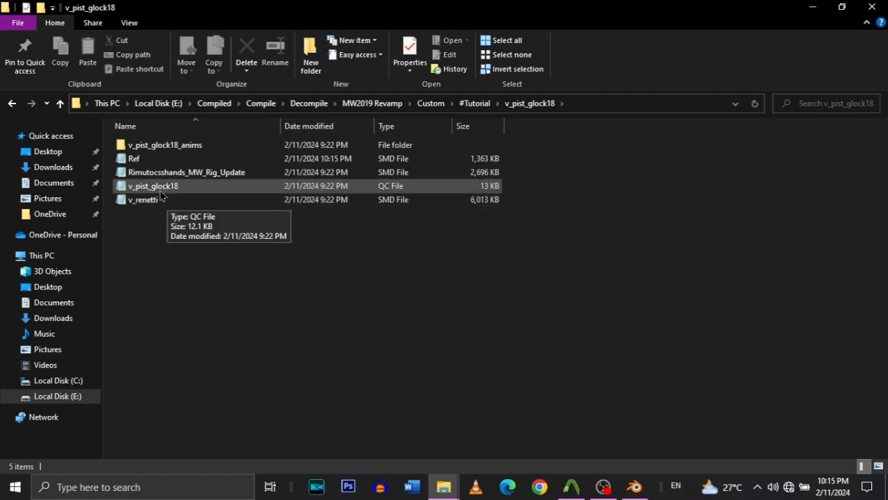
click(161, 188)
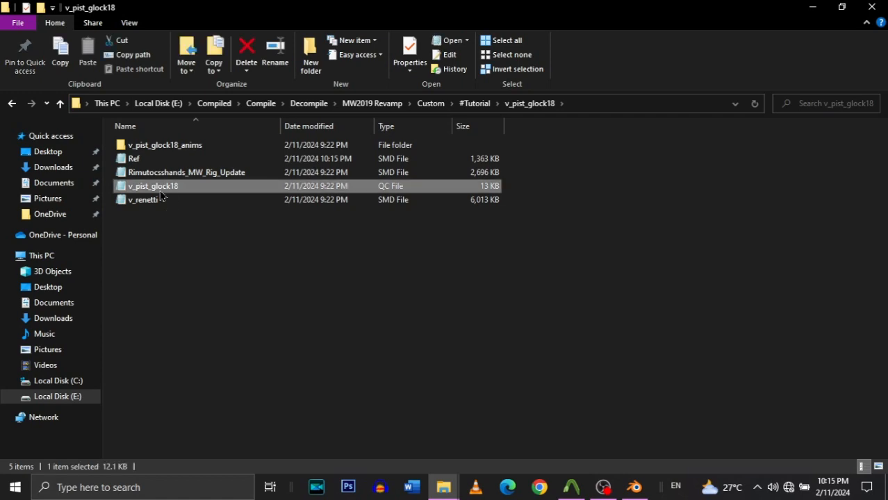
Insert a blank line at the start of the QC file and look through its attachment and bone definitions.
scroll(508, 180, down, 6)
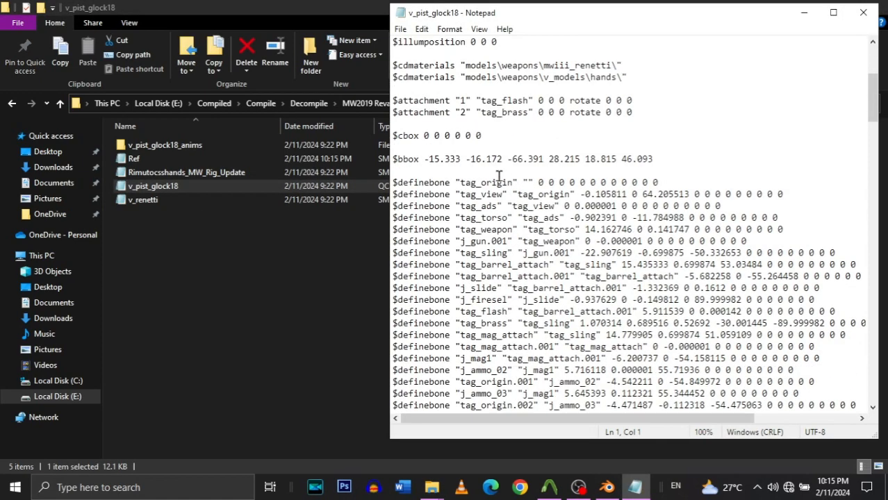
key(Return)
scroll(479, 189, down, 6)
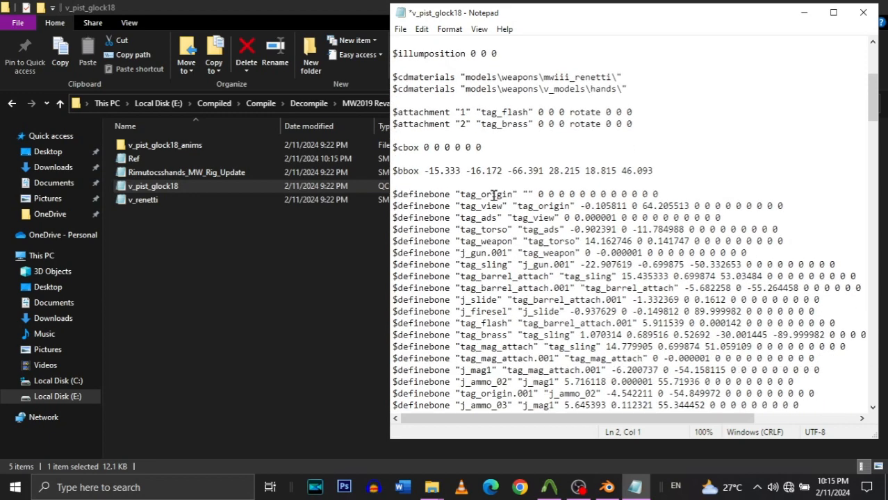
scroll(471, 101, up, 5)
scroll(430, 209, down, 6)
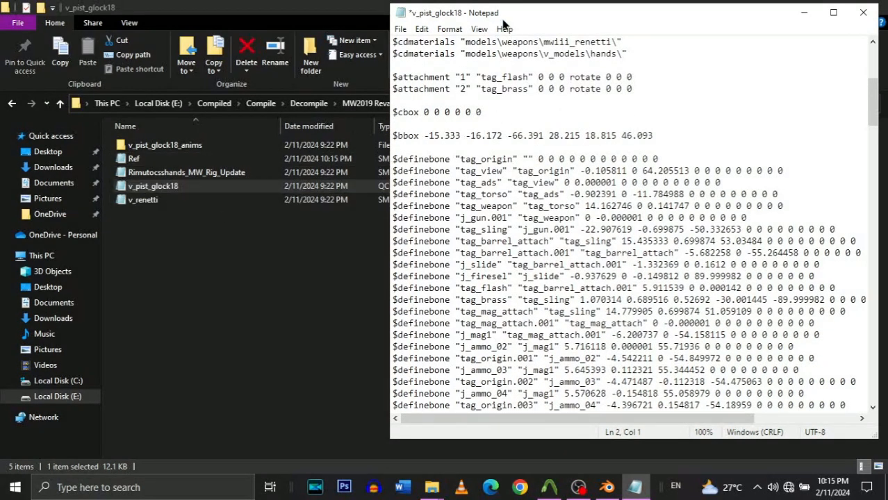
drag(549, 14, 686, 31)
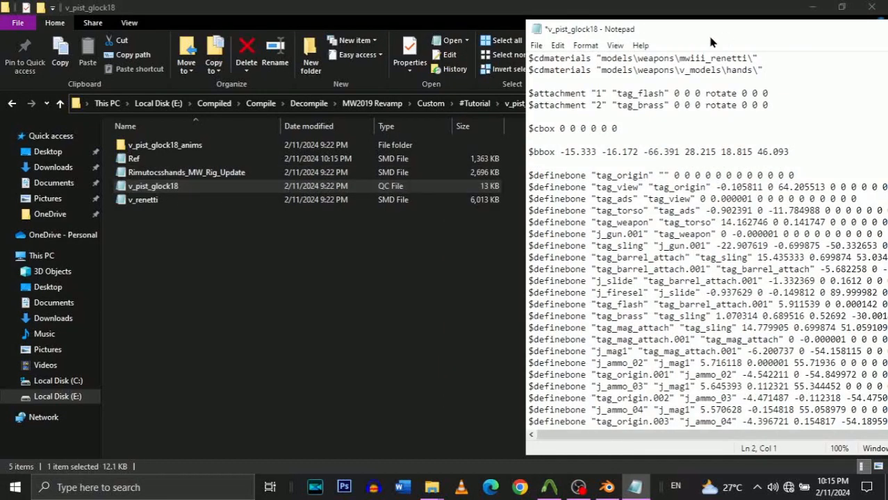
drag(708, 35, 370, 31)
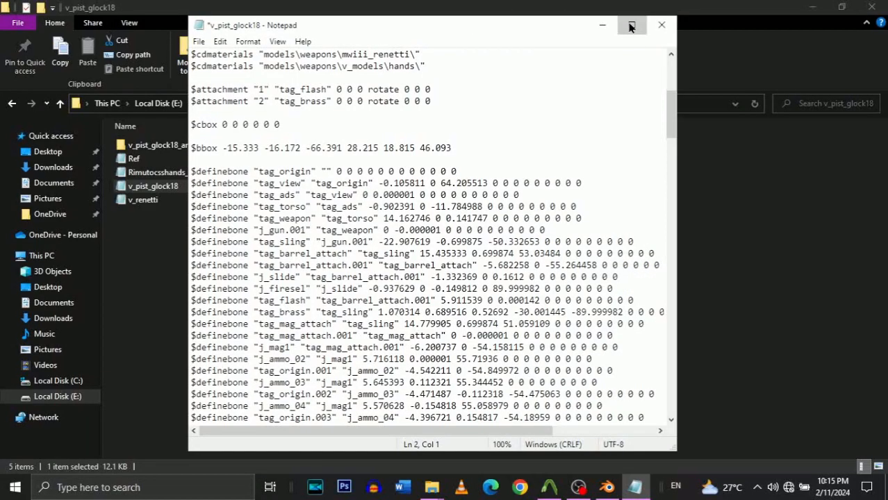